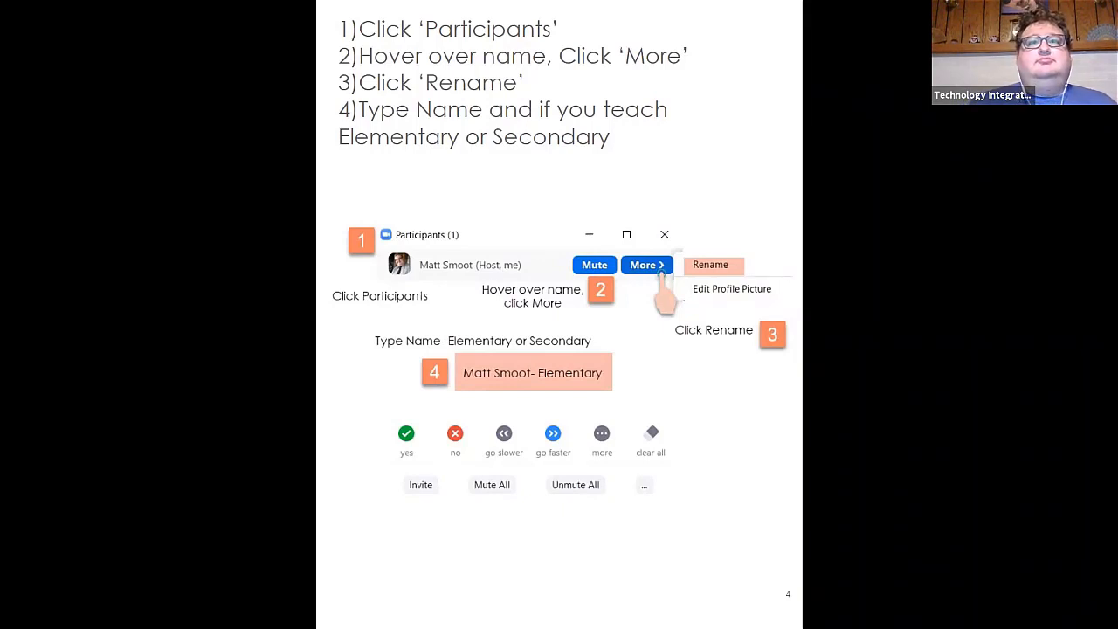
Advance the presentation to the "Let's Dive In!" slide and exit the slideshow
click(759, 420)
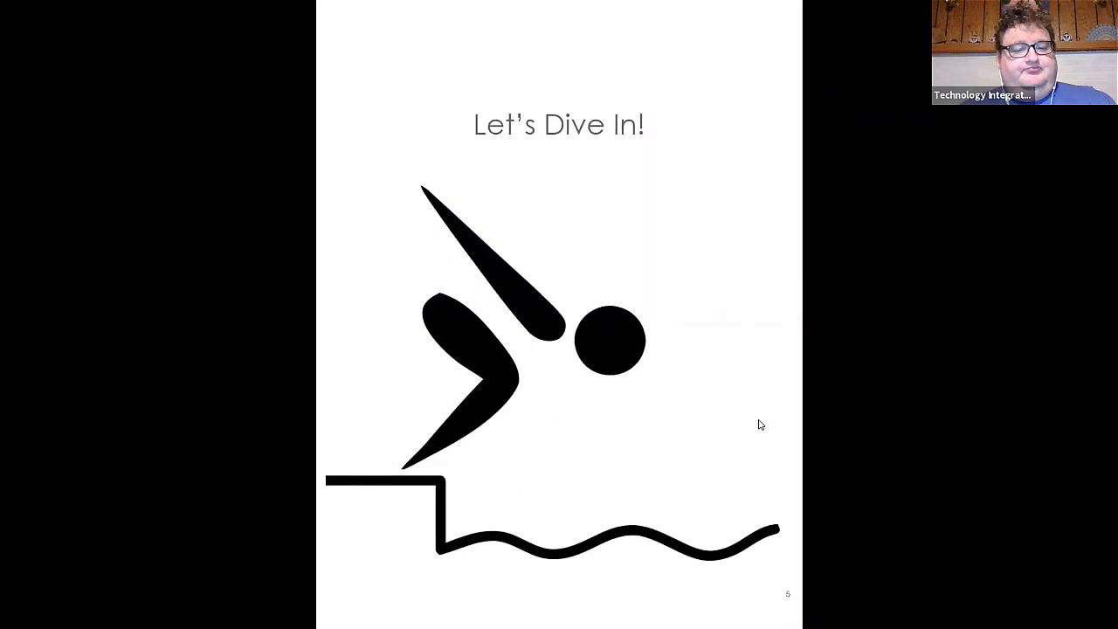
key(Escape)
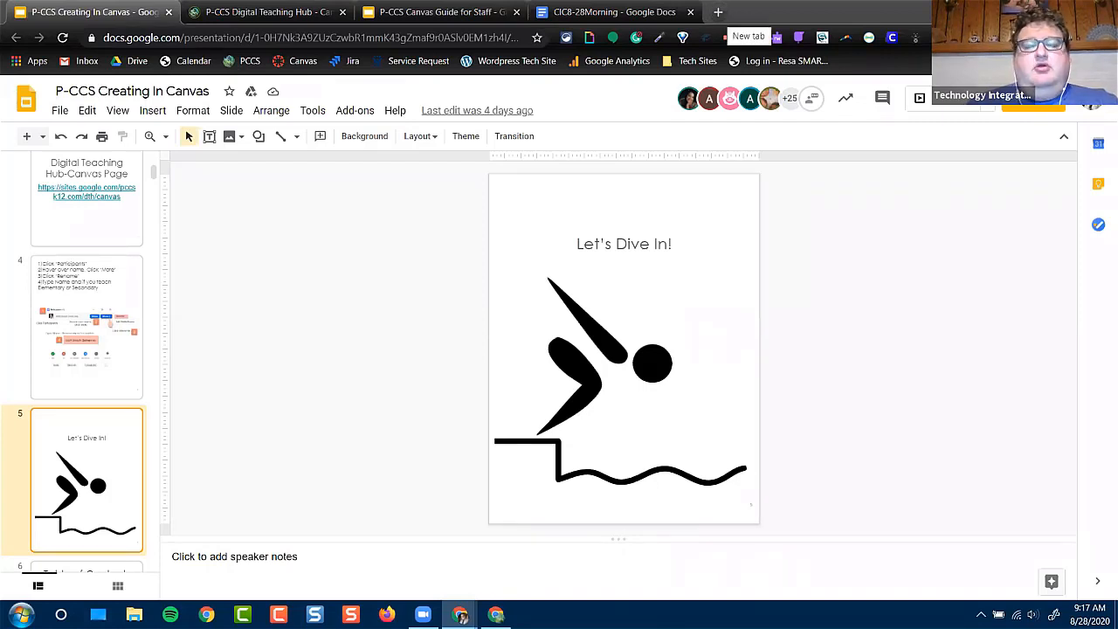
Open Canvas LMS from the Google apps in a new browser tab, choosing the personal school account, and close the leftover blank tab
click(718, 12)
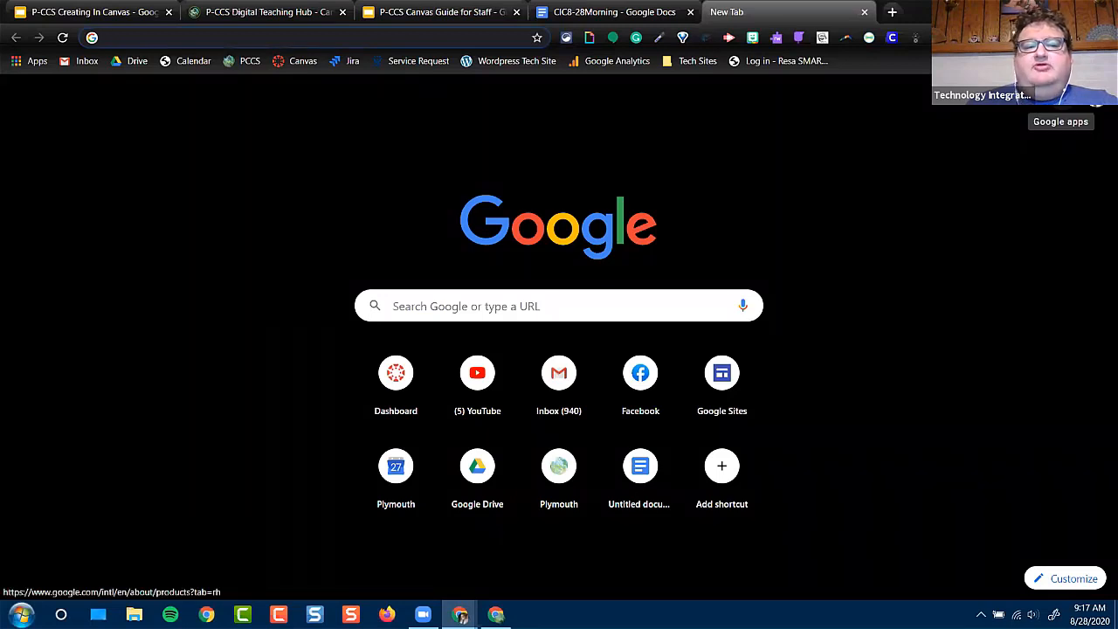
click(1097, 103)
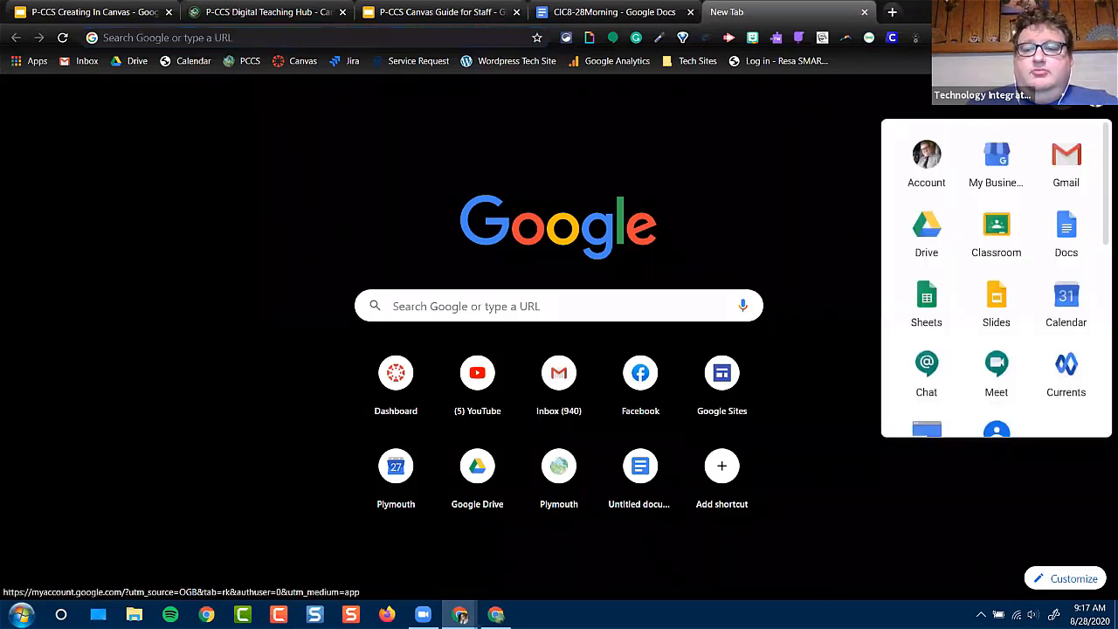
scroll(1014, 245, down, 1)
scroll(1013, 245, down, 6)
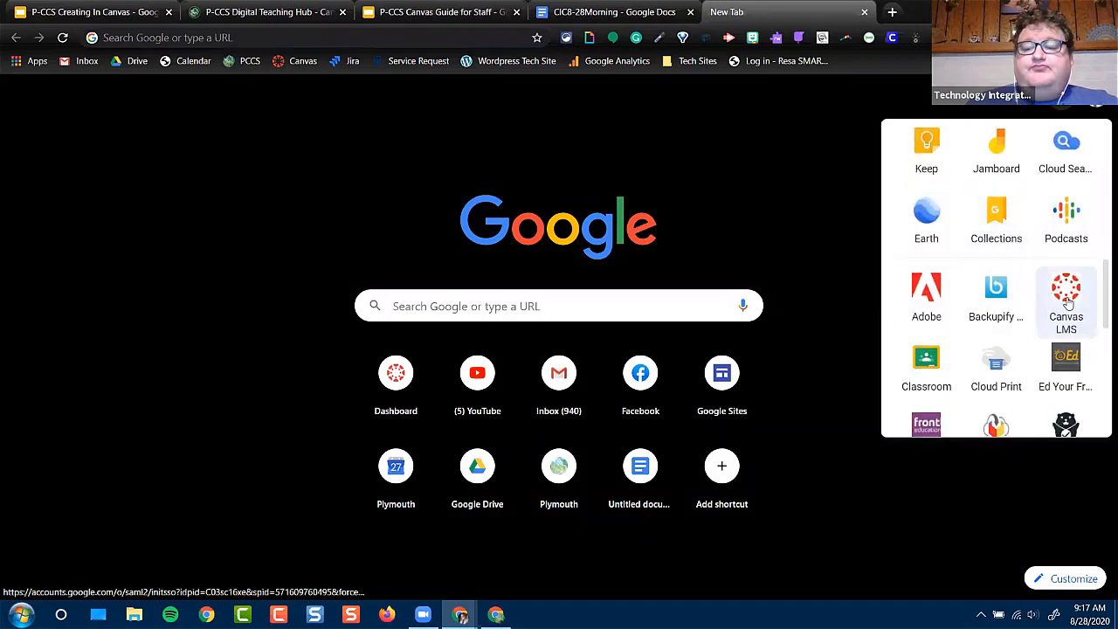
click(1066, 292)
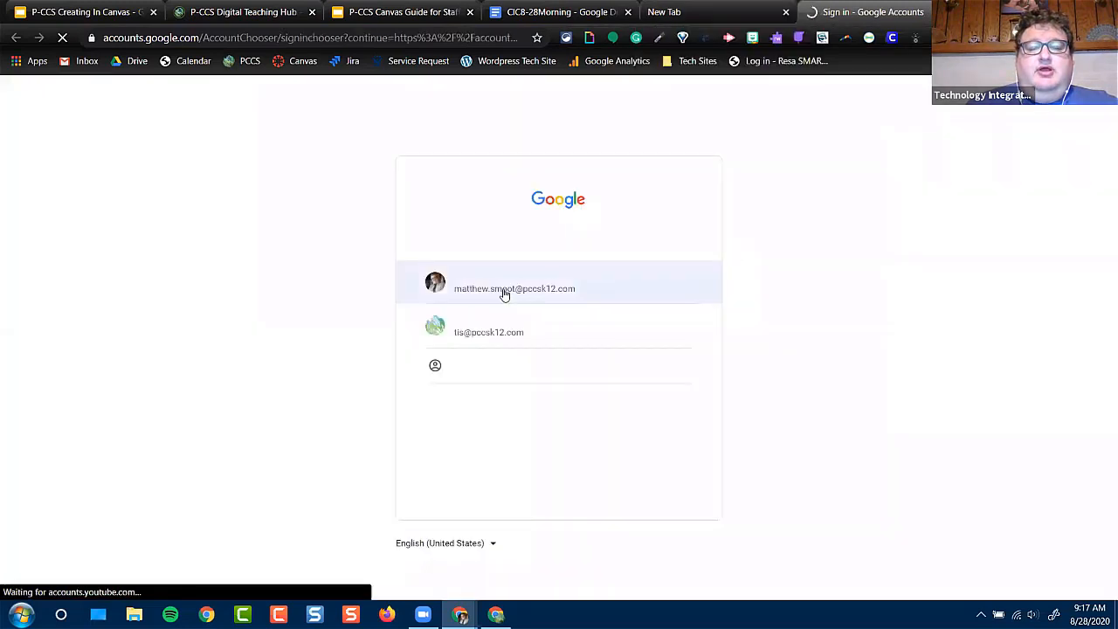
click(502, 293)
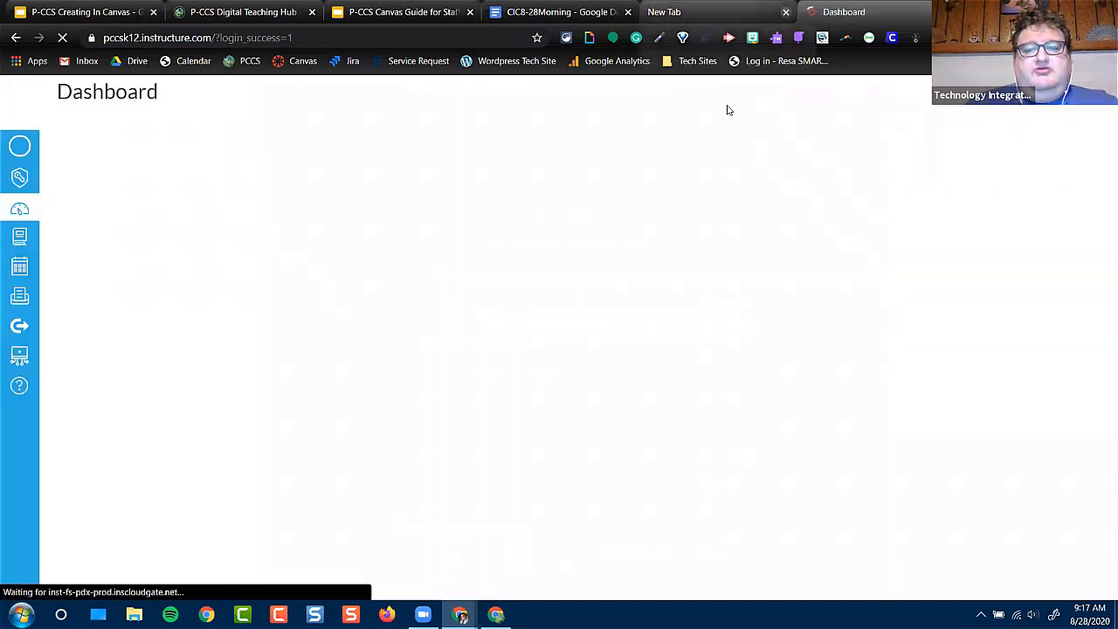
click(785, 11)
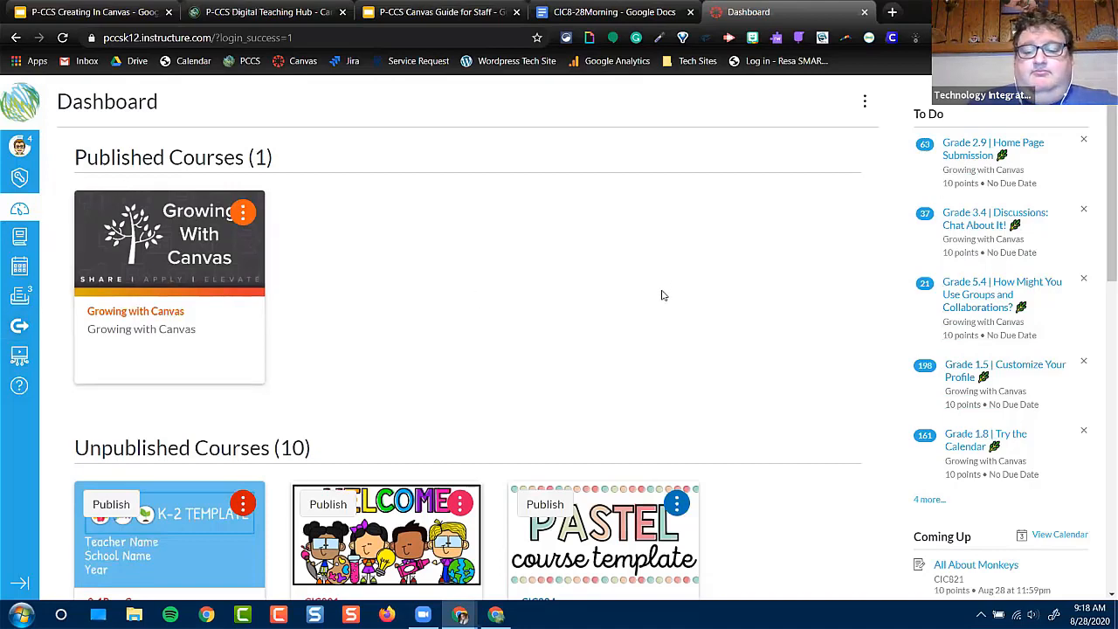
Create a new course named CIC828Morning from the Canvas dashboard
scroll(662, 296, down, 2)
scroll(662, 296, down, 1)
scroll(879, 273, down, 3)
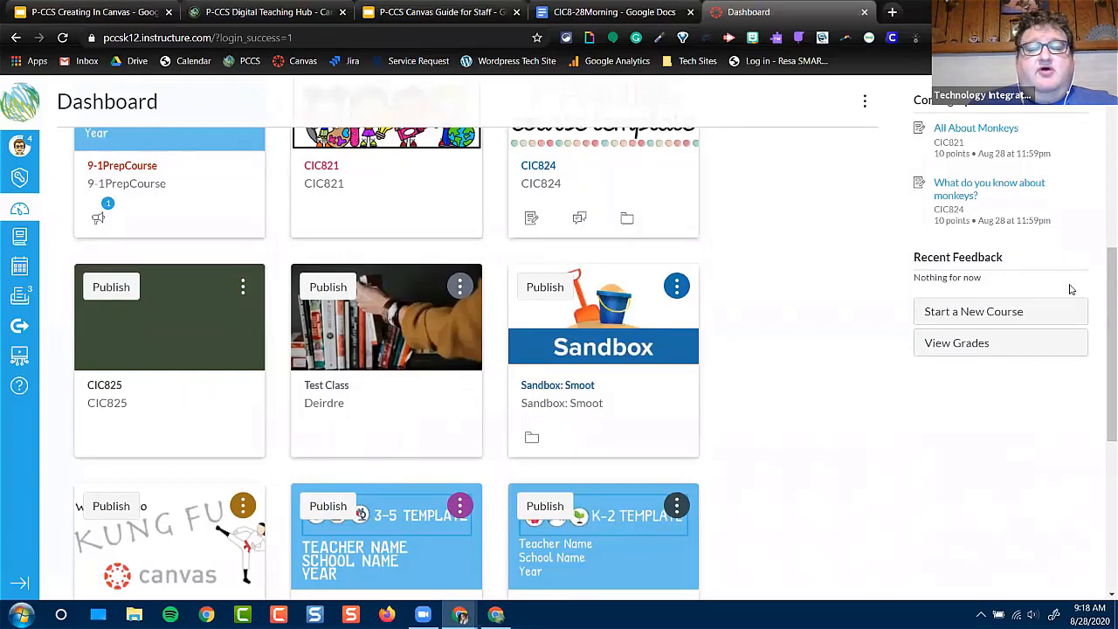
click(1006, 316)
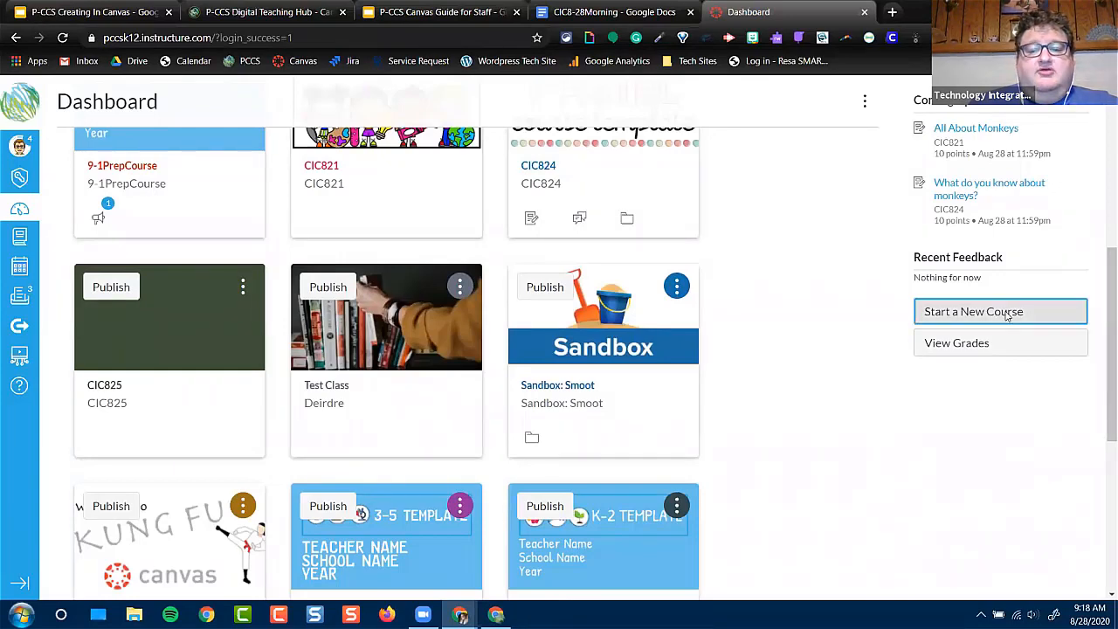
click(605, 275)
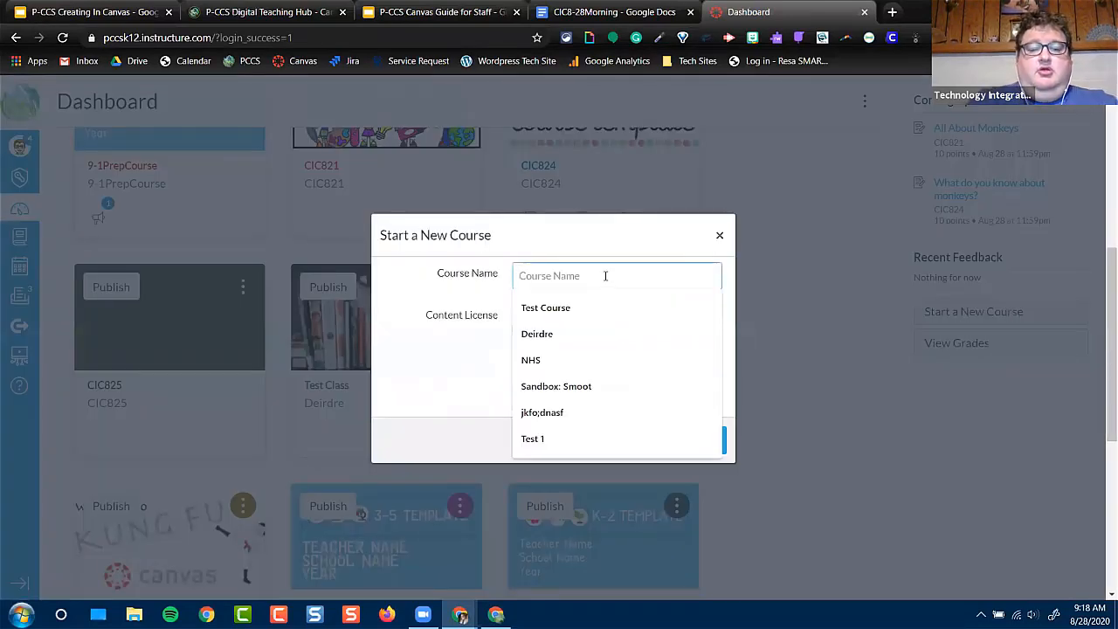
text(CIC)
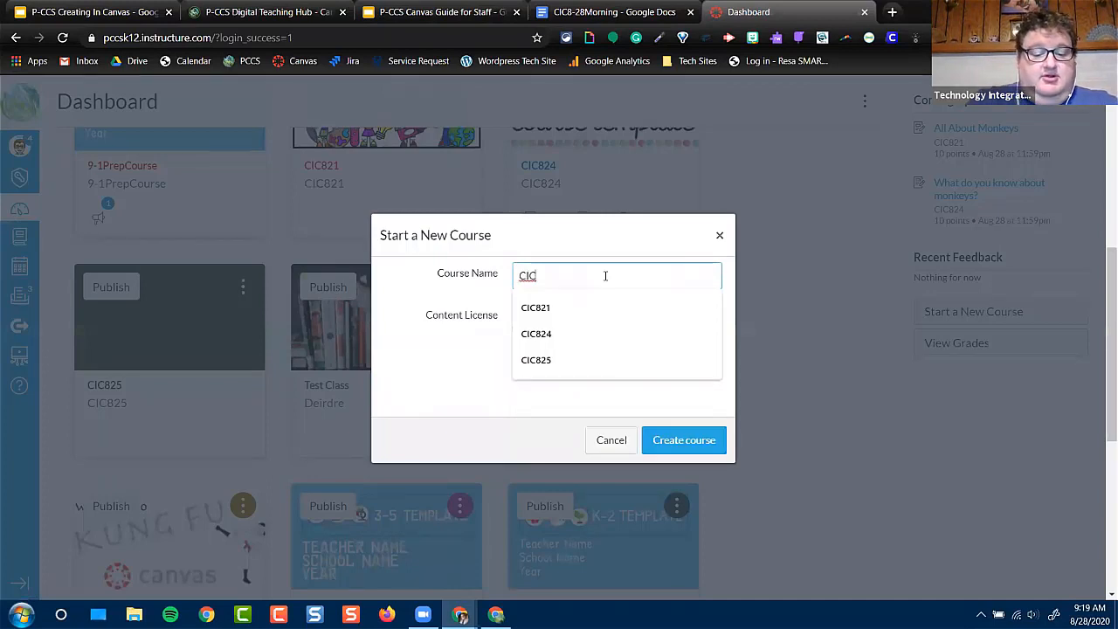
text(828)
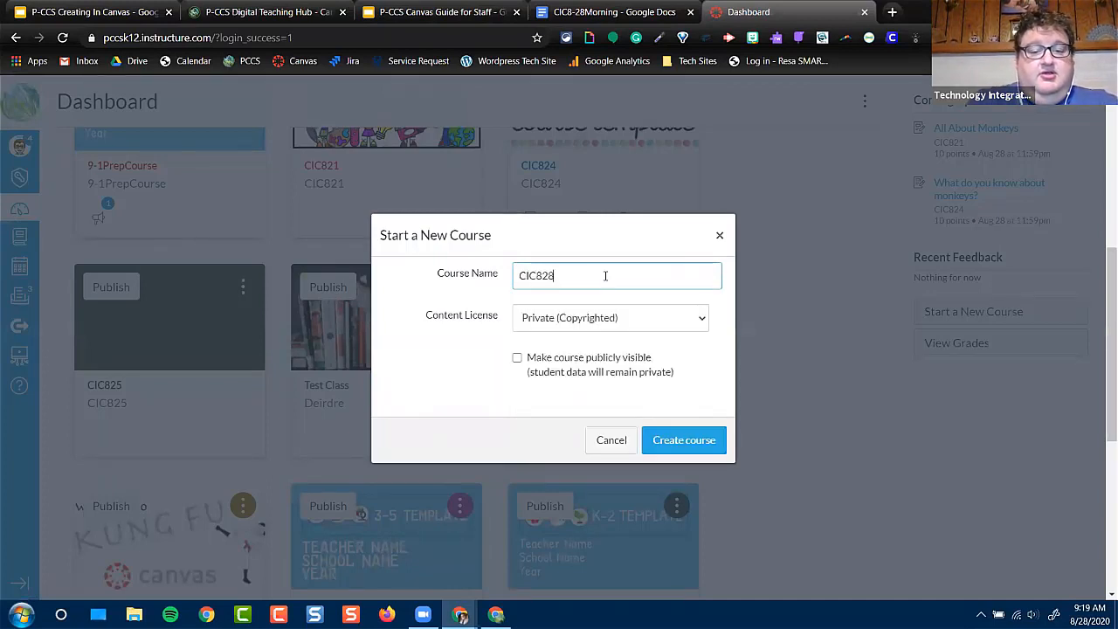
text(Morning)
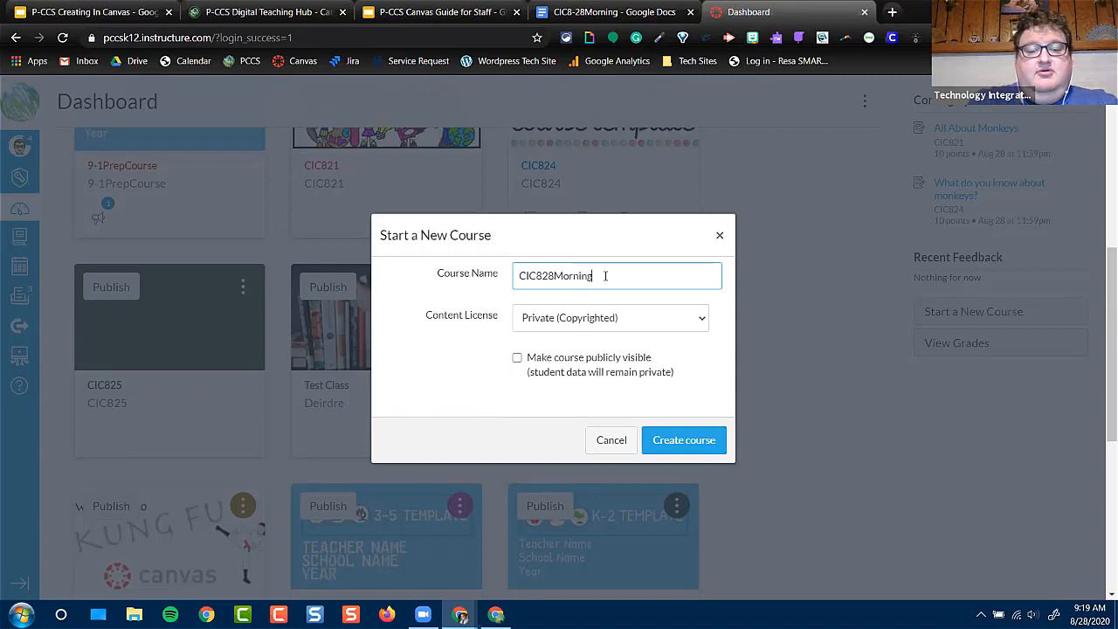
click(681, 443)
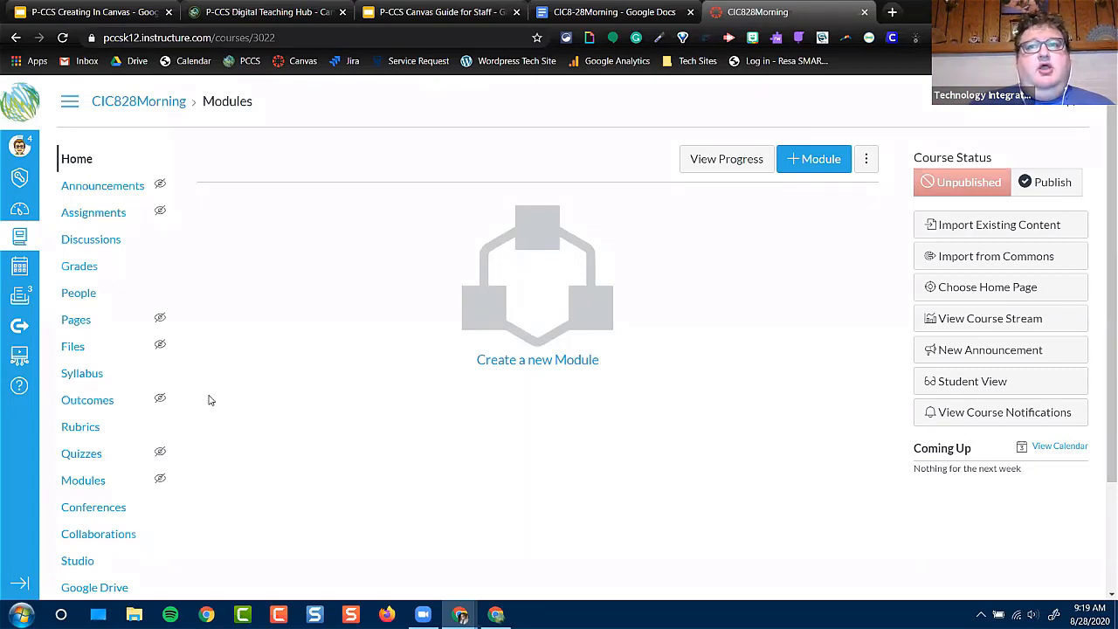
Open Commons, dismiss the update notice, and filter resources to those shared with Plymouth-Canton Community Schools
click(17, 329)
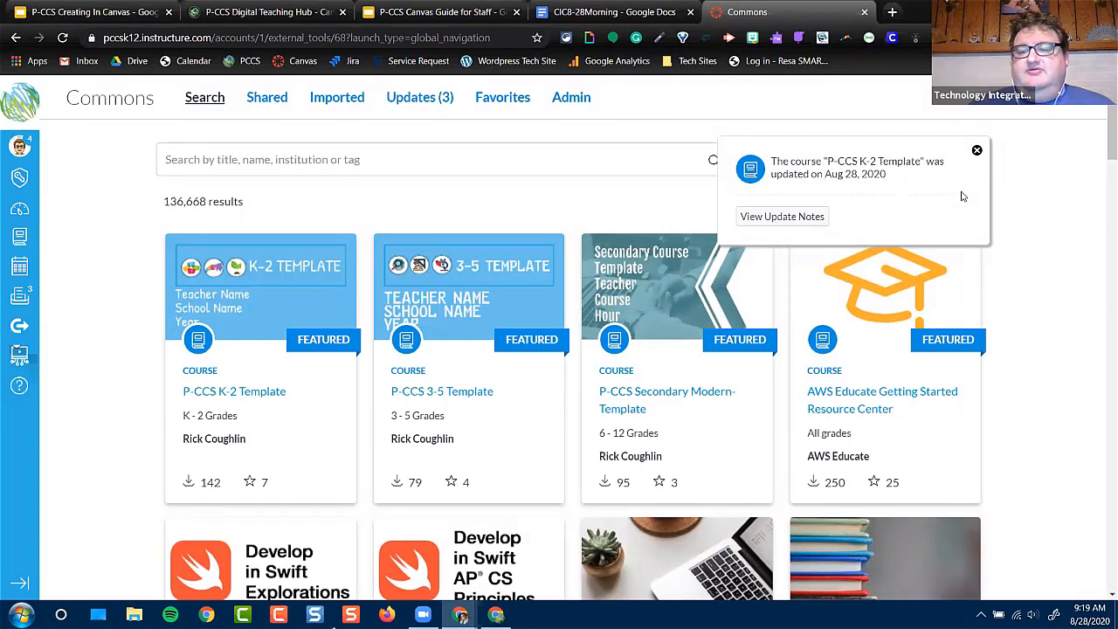
click(977, 151)
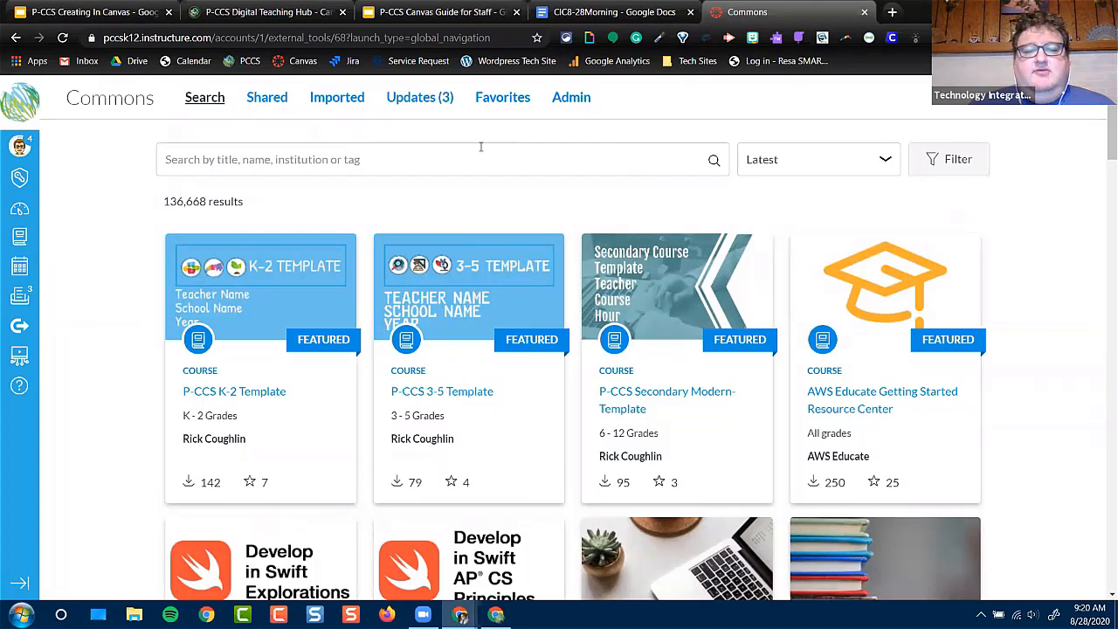
click(947, 163)
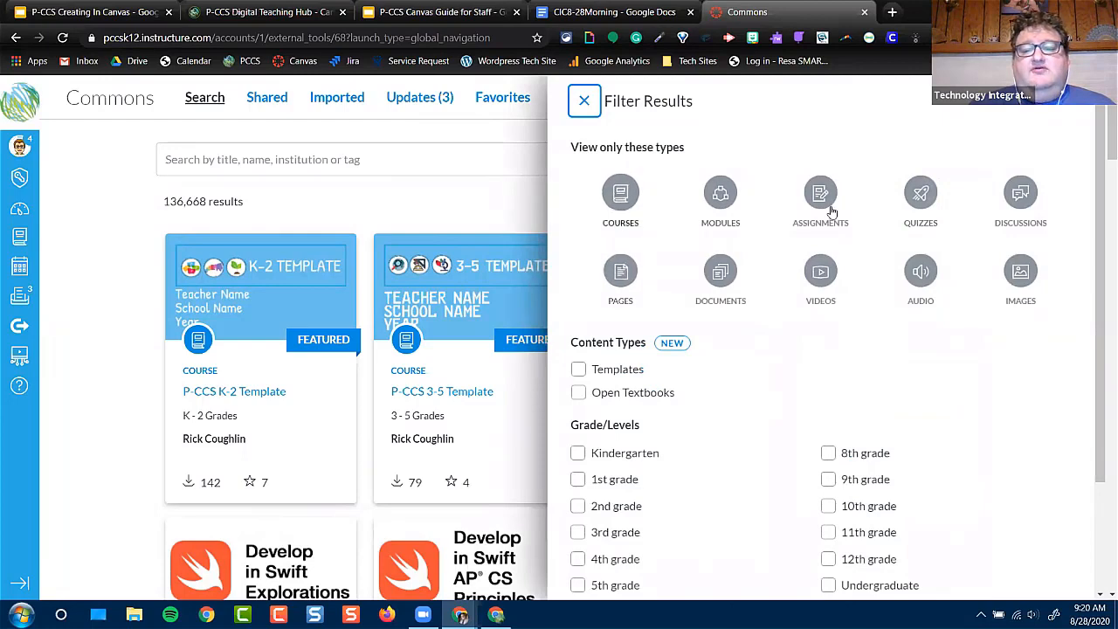
scroll(794, 341, down, 2)
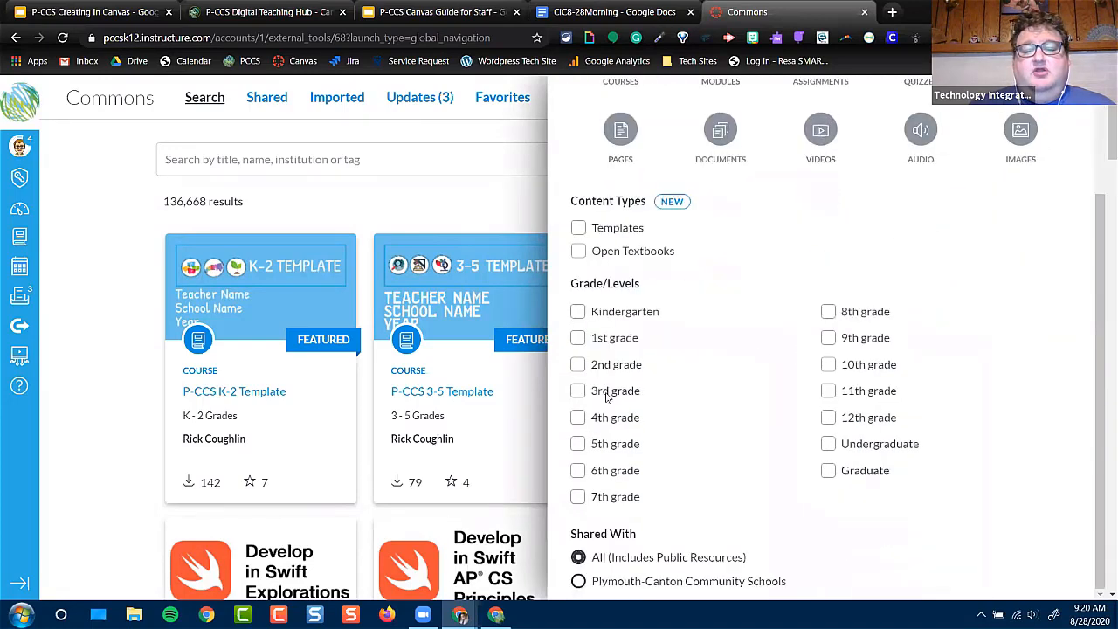
scroll(740, 399, down, 1)
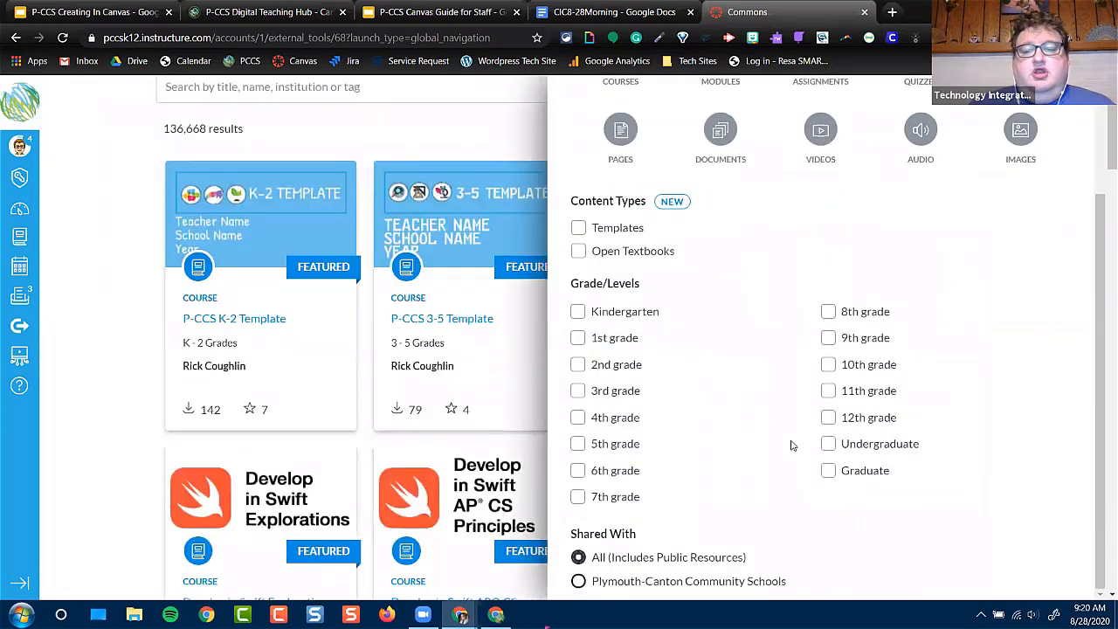
click(581, 584)
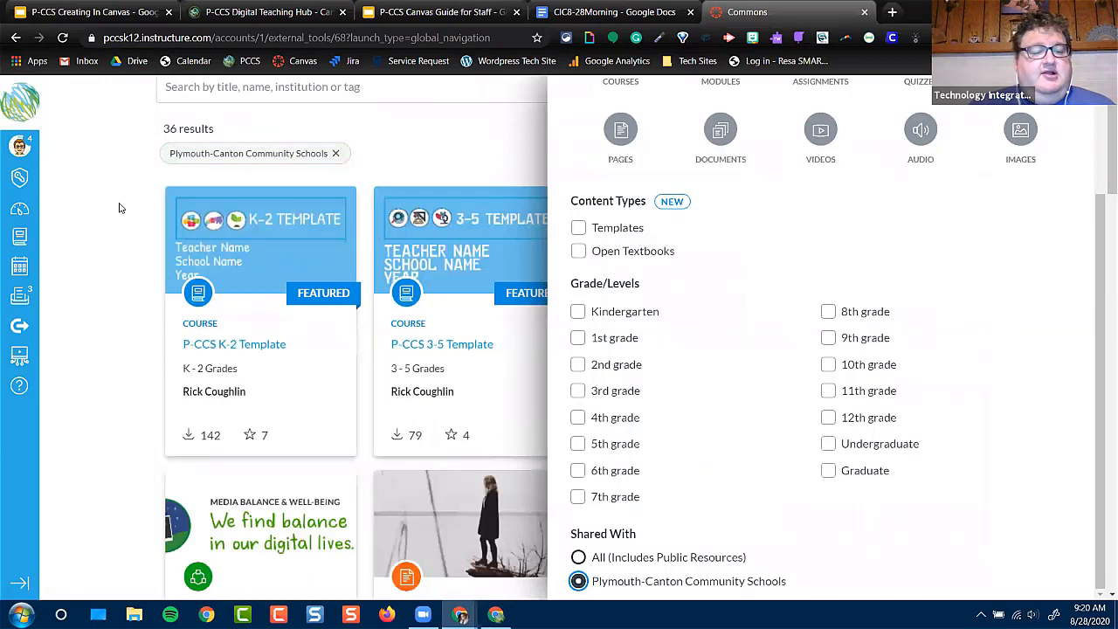
click(121, 208)
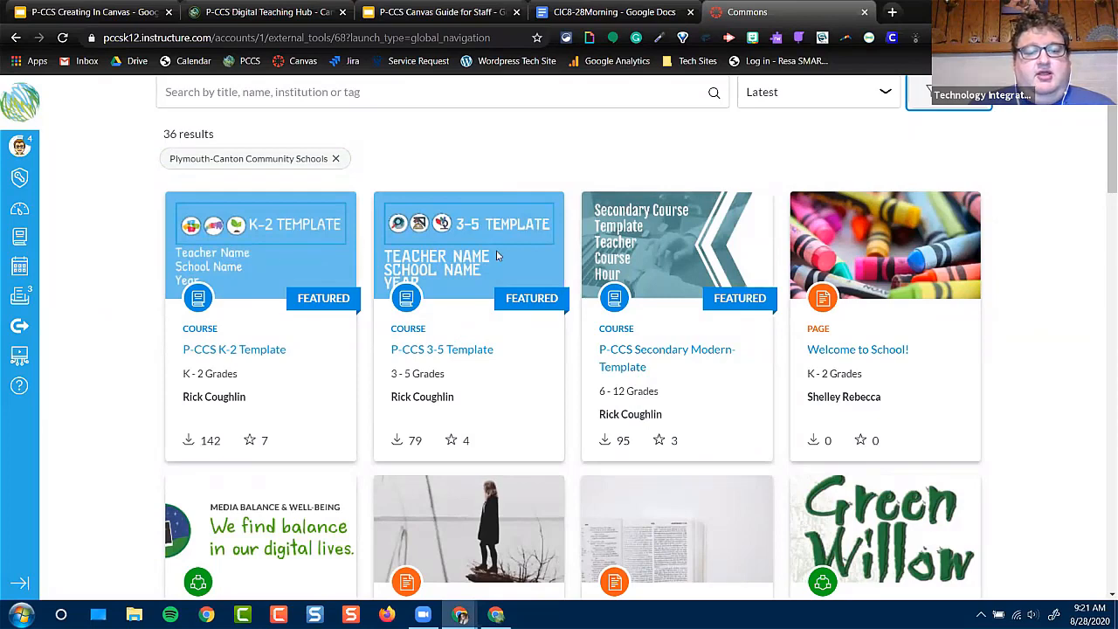
Import the P-CCS 3-5 Template from Commons into the CIC828Morning course
click(414, 350)
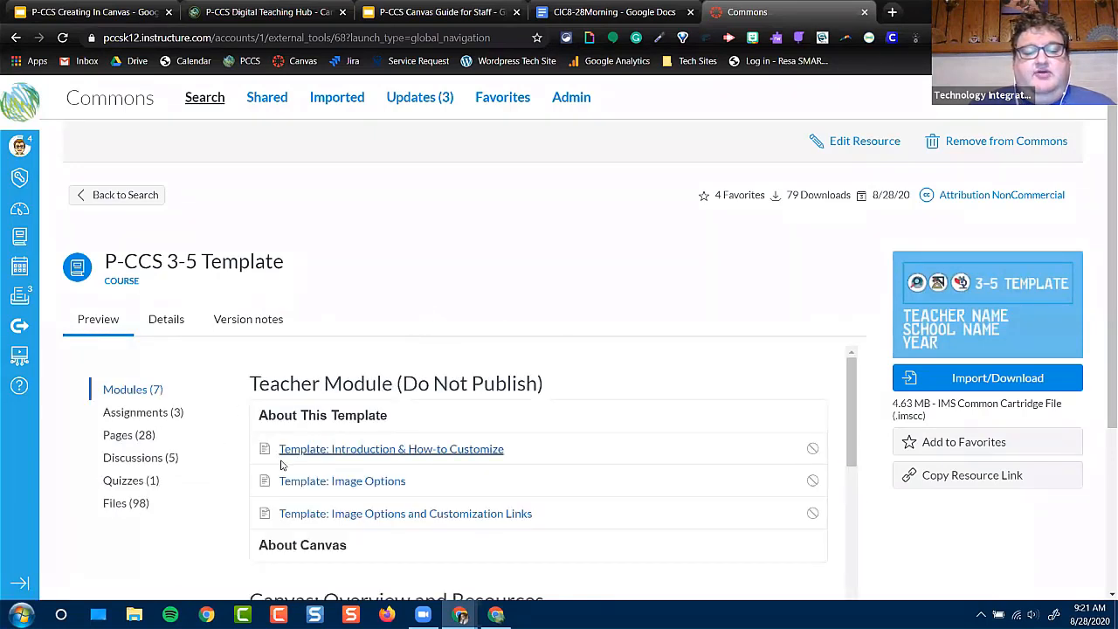
click(986, 384)
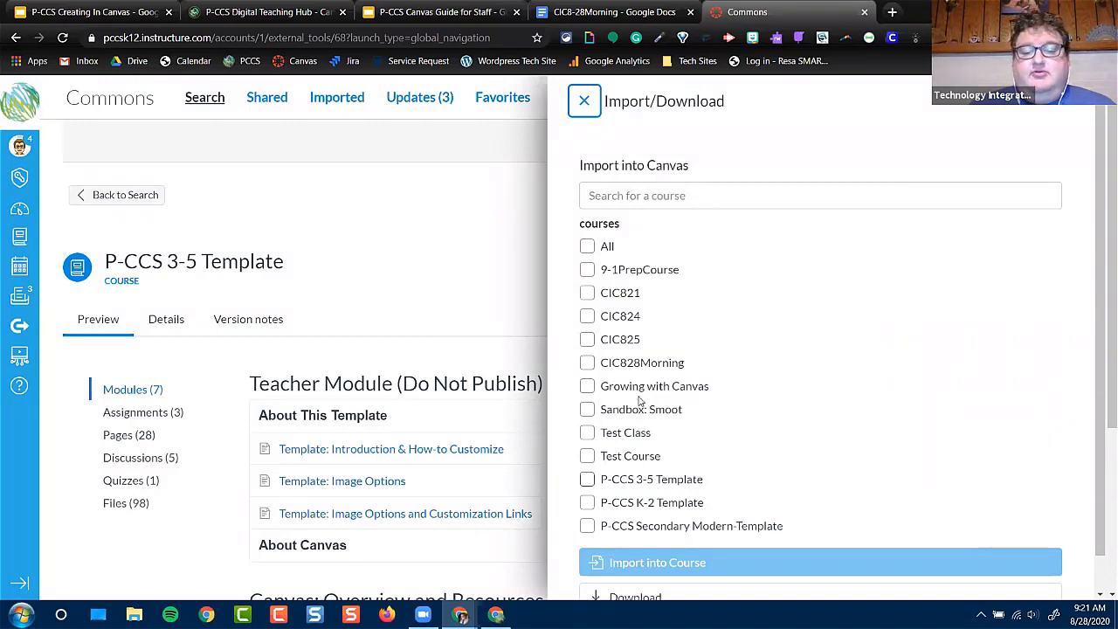
click(587, 365)
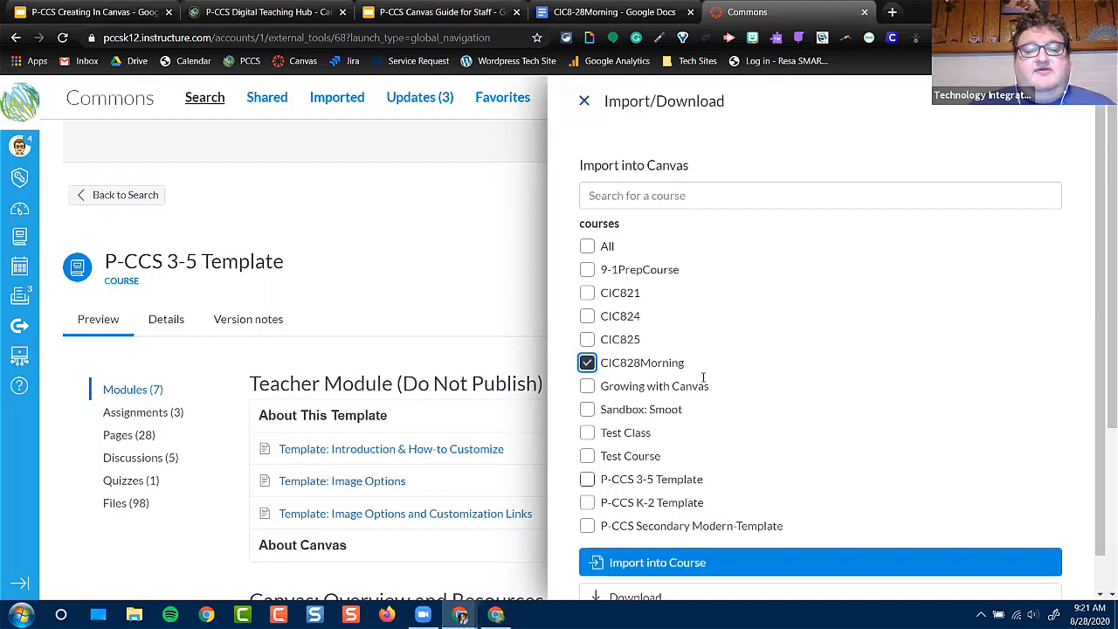
click(690, 564)
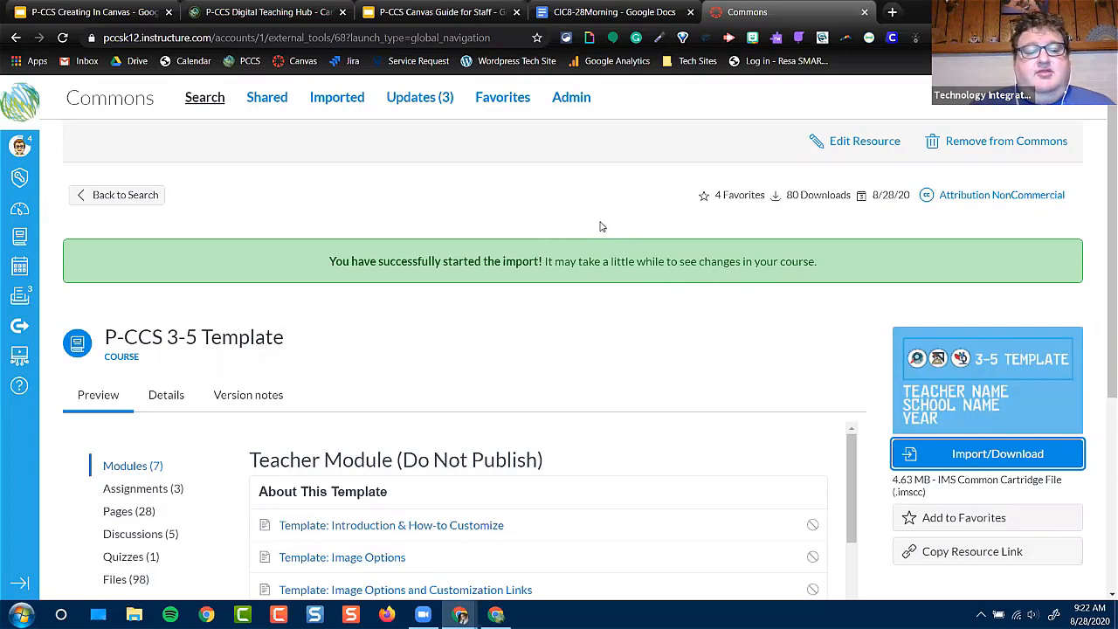
Look through the template's module preview and open the CIC828Morning course
scroll(587, 270, down, 3)
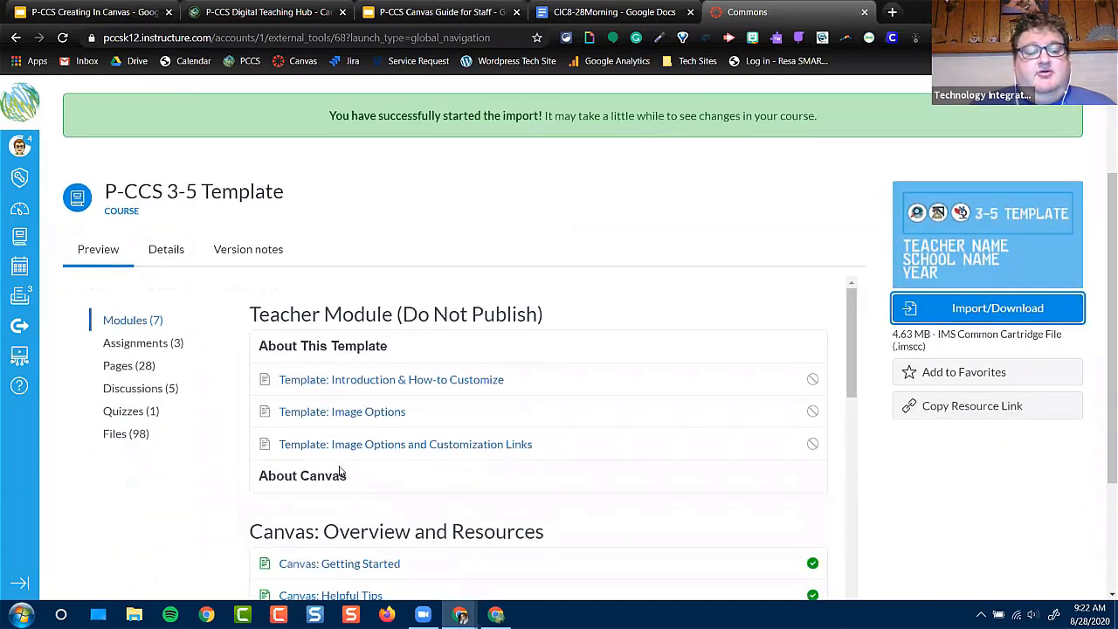
scroll(339, 472, down, 3)
scroll(340, 470, down, 5)
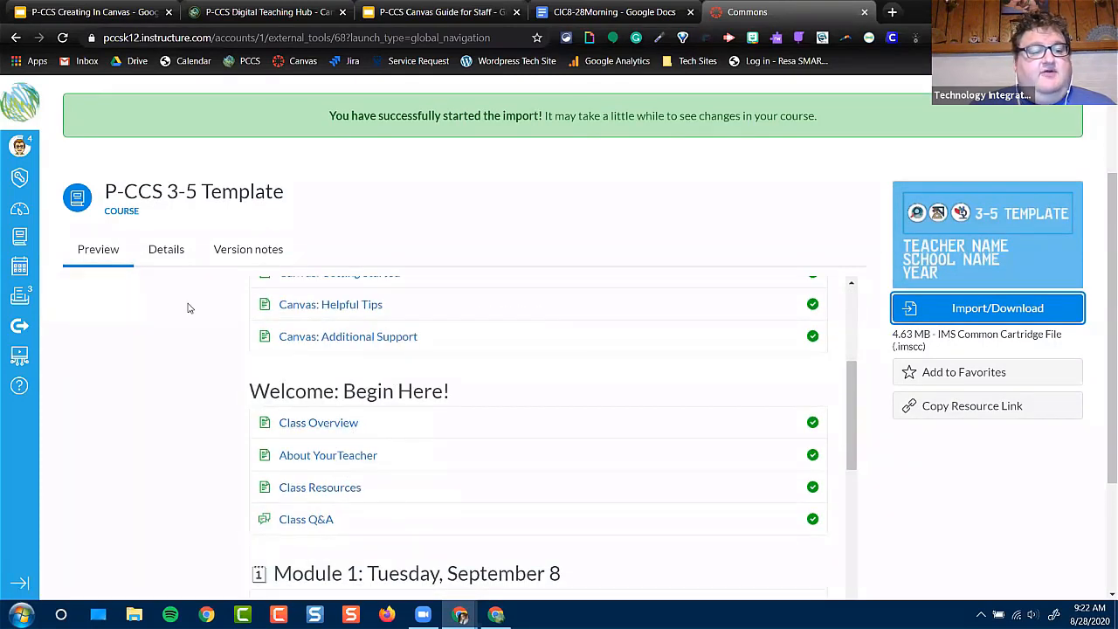
click(17, 238)
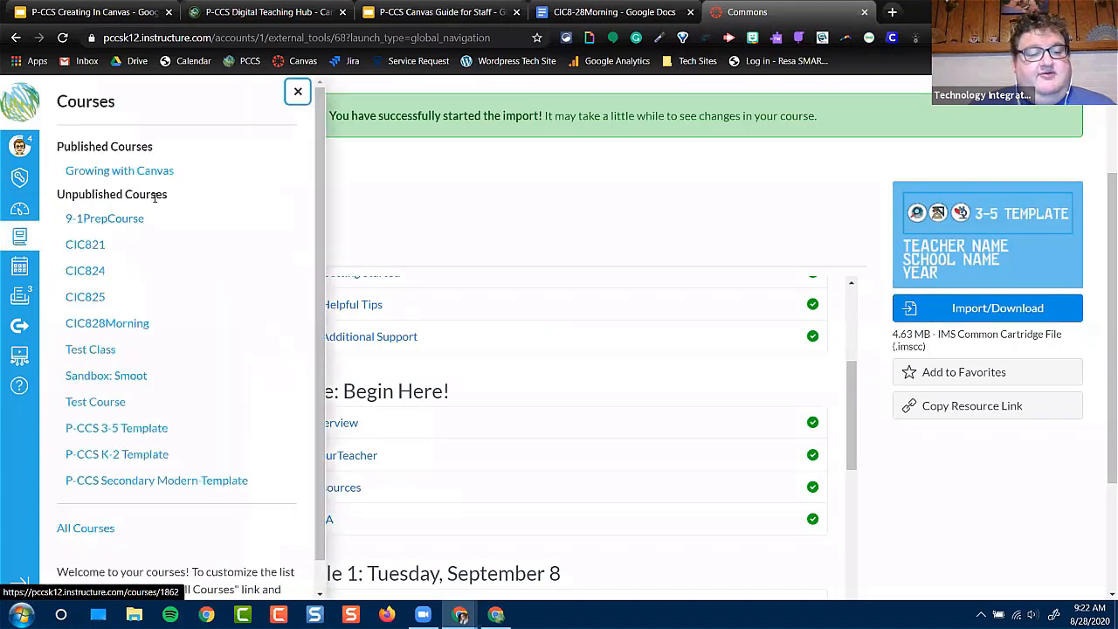
click(91, 324)
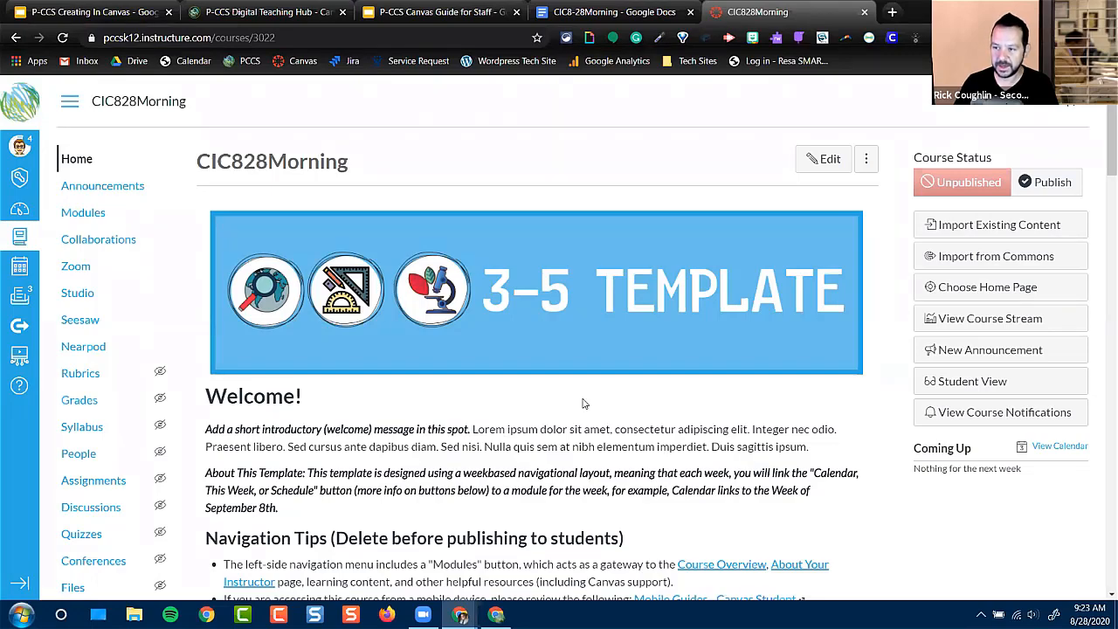
Examine the course home page's navigation tips, instructional videos, button recommendations and graphic buttons
scroll(585, 404, down, 5)
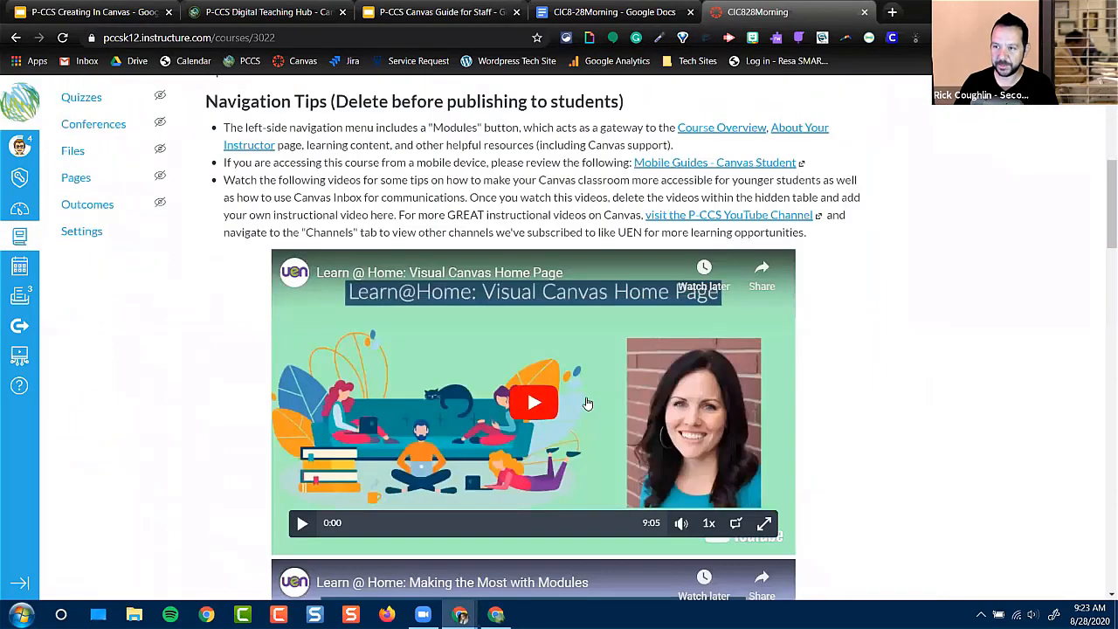
scroll(589, 402, down, 6)
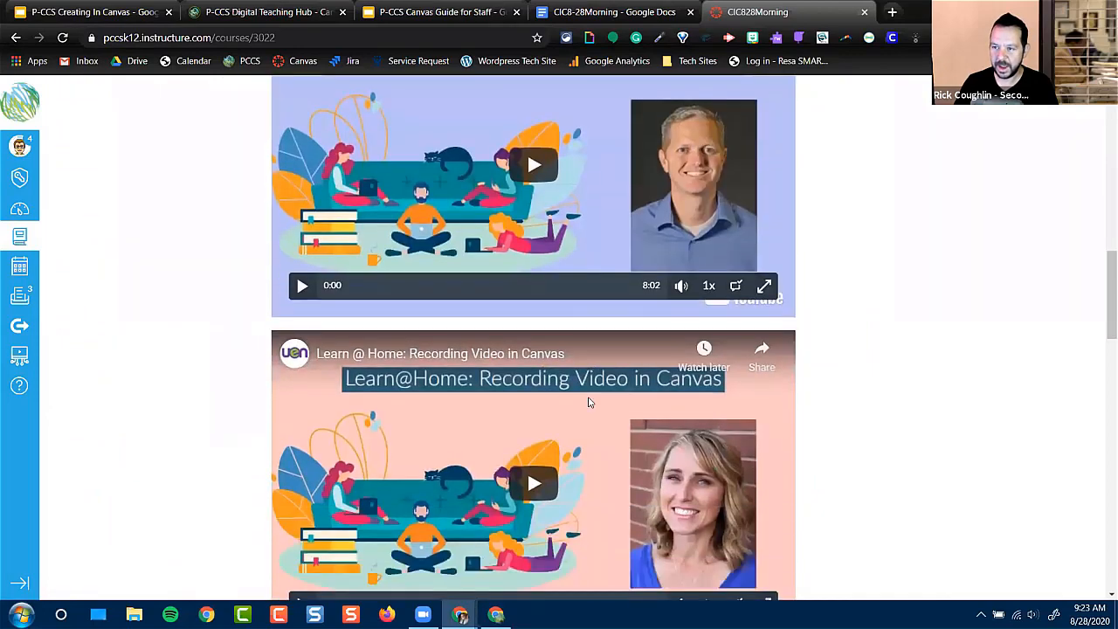
scroll(588, 403, down, 8)
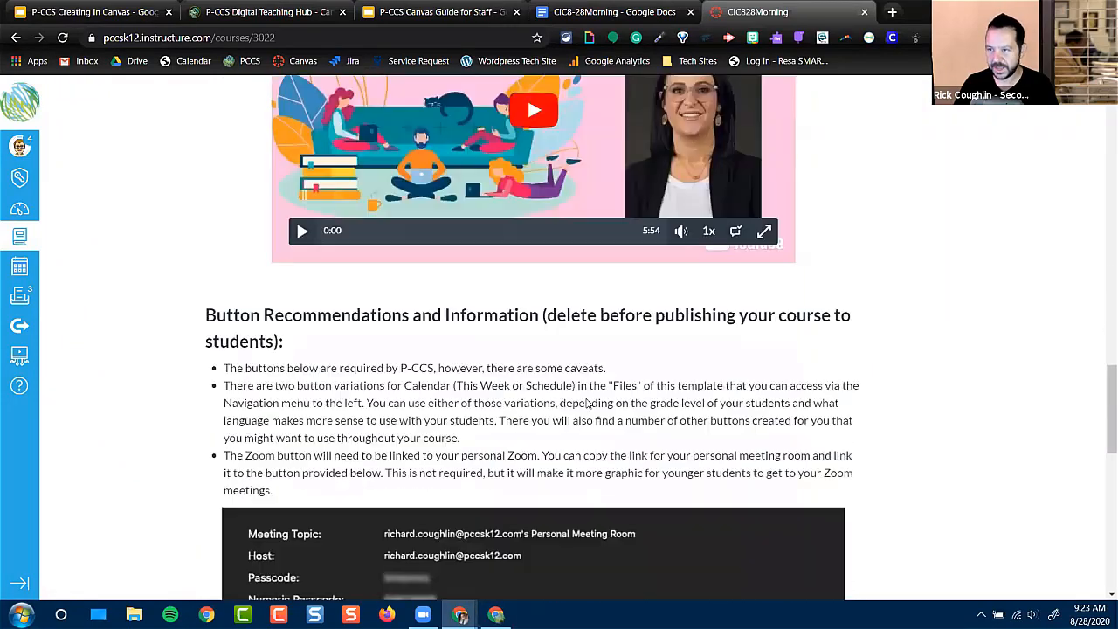
scroll(586, 406, down, 3)
scroll(581, 405, down, 8)
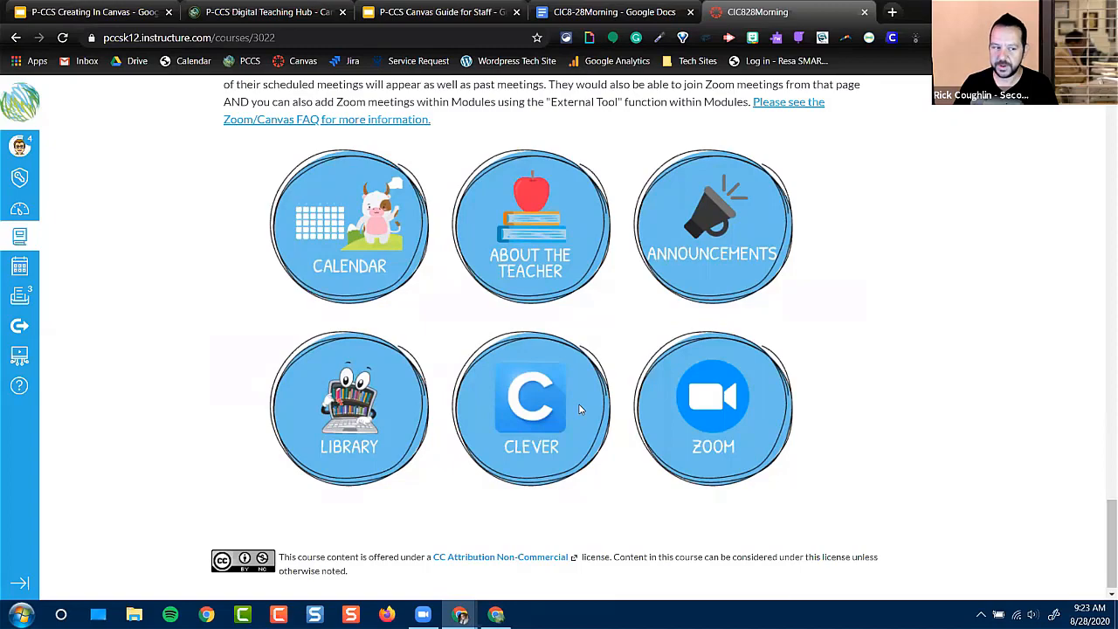
scroll(579, 409, up, 6)
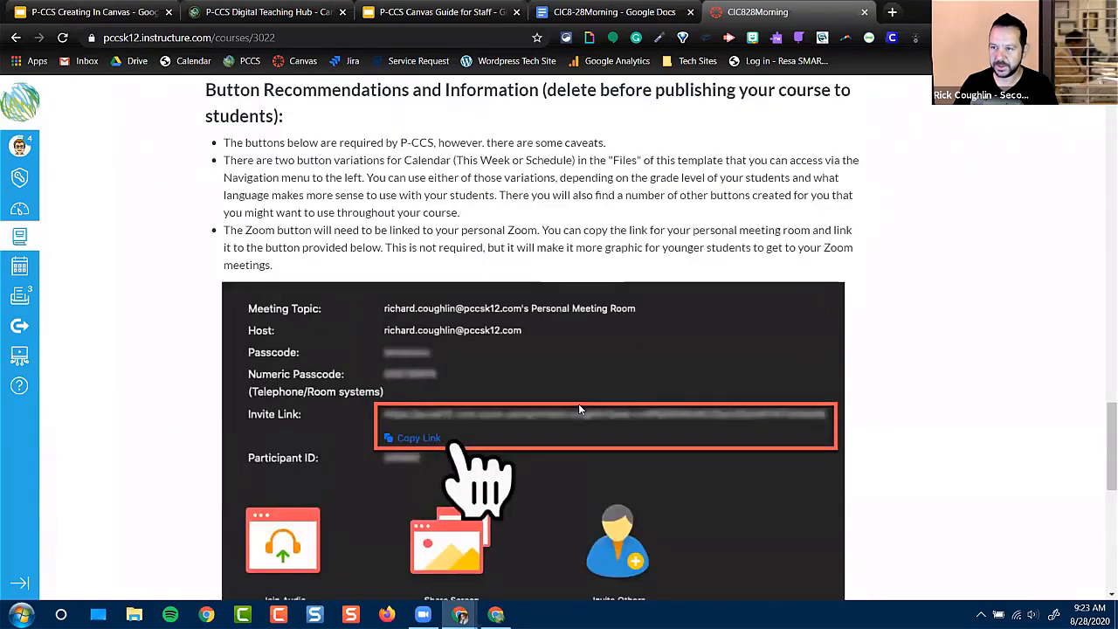
Hide the CIC828Morning home page's course navigation menu and show it again
scroll(579, 409, up, 9)
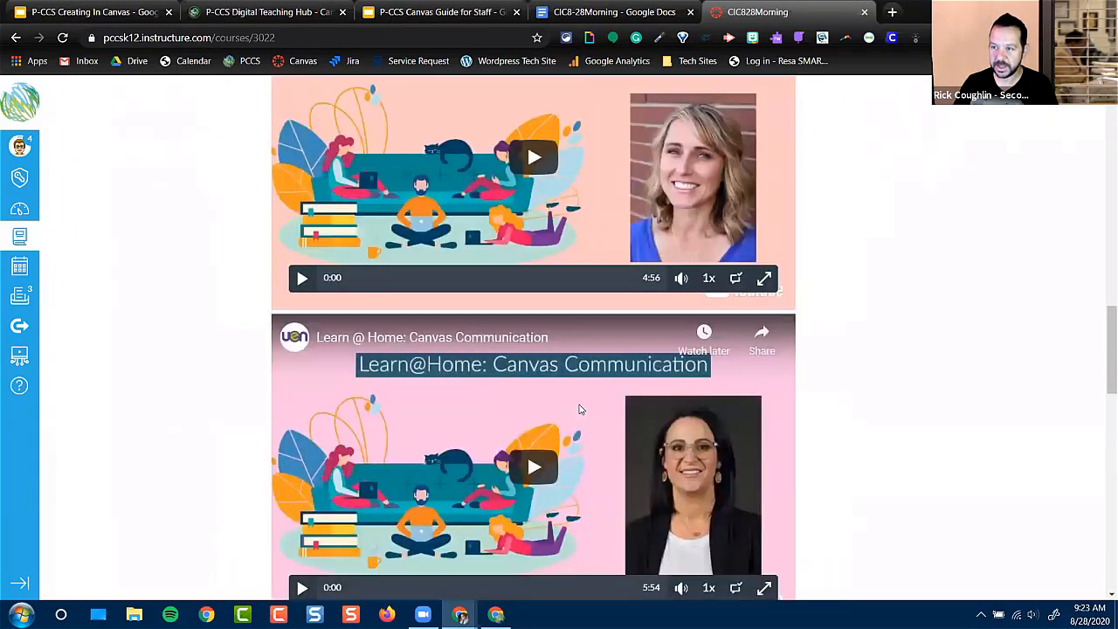
scroll(579, 409, up, 6)
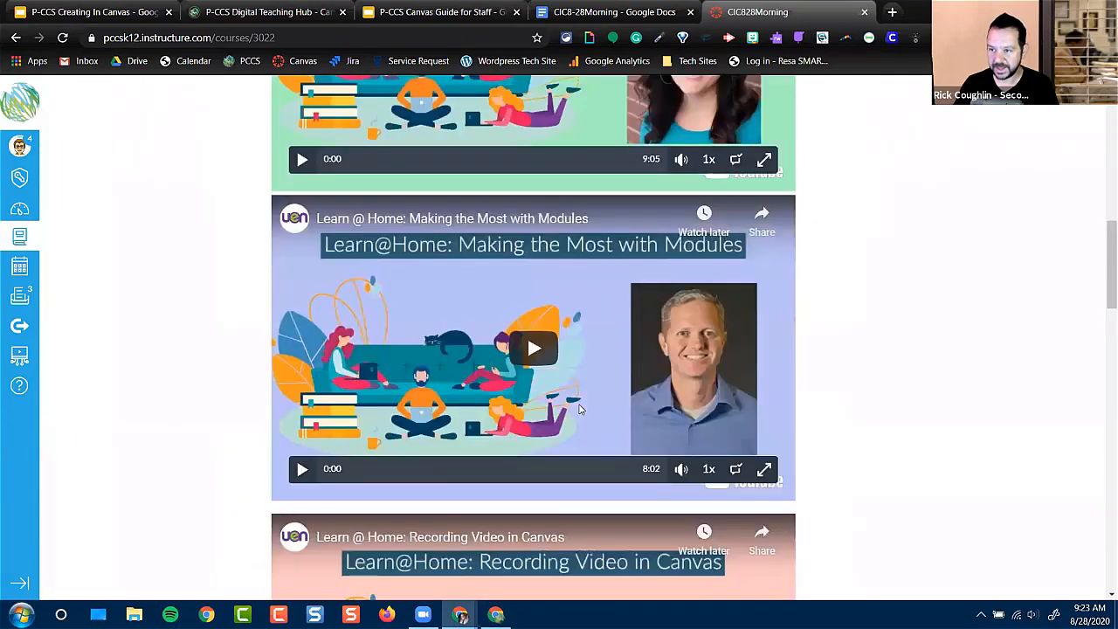
scroll(579, 409, up, 8)
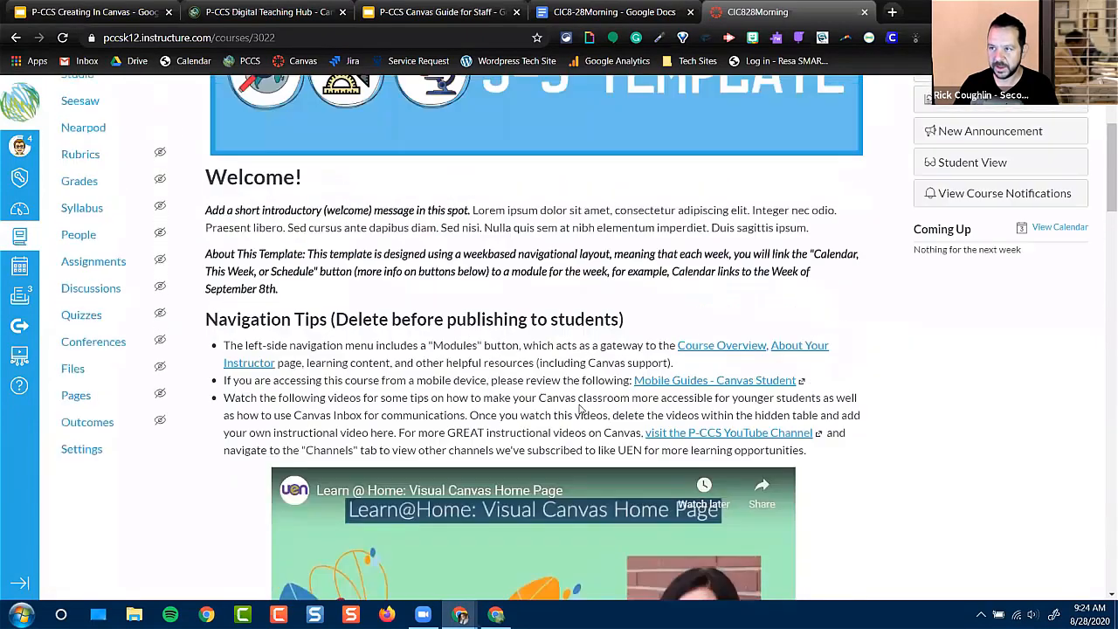
scroll(579, 409, up, 5)
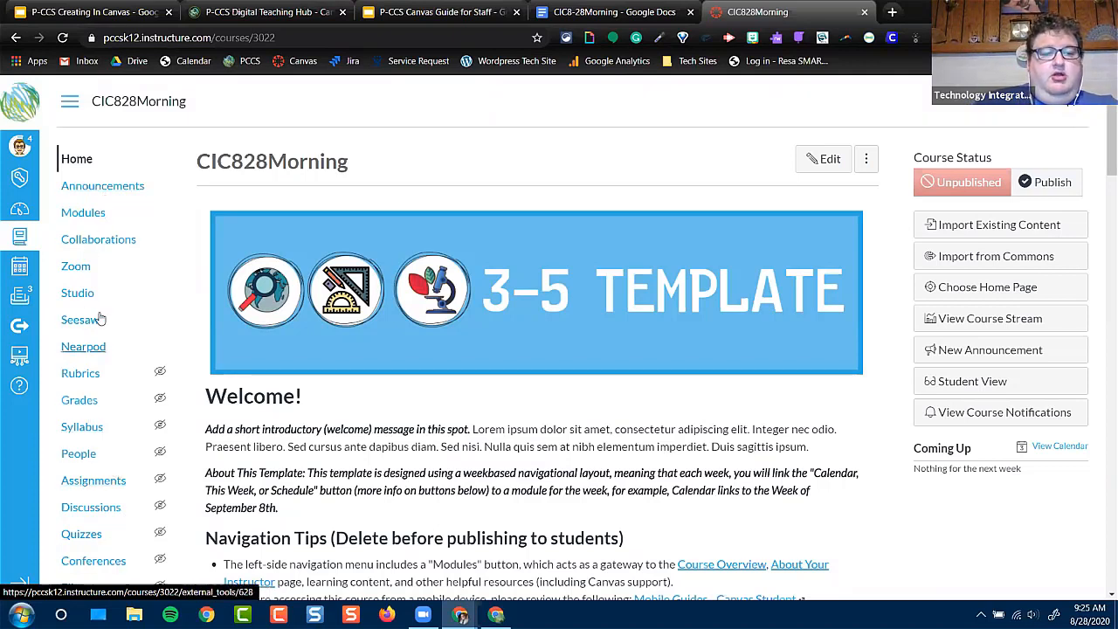
click(70, 103)
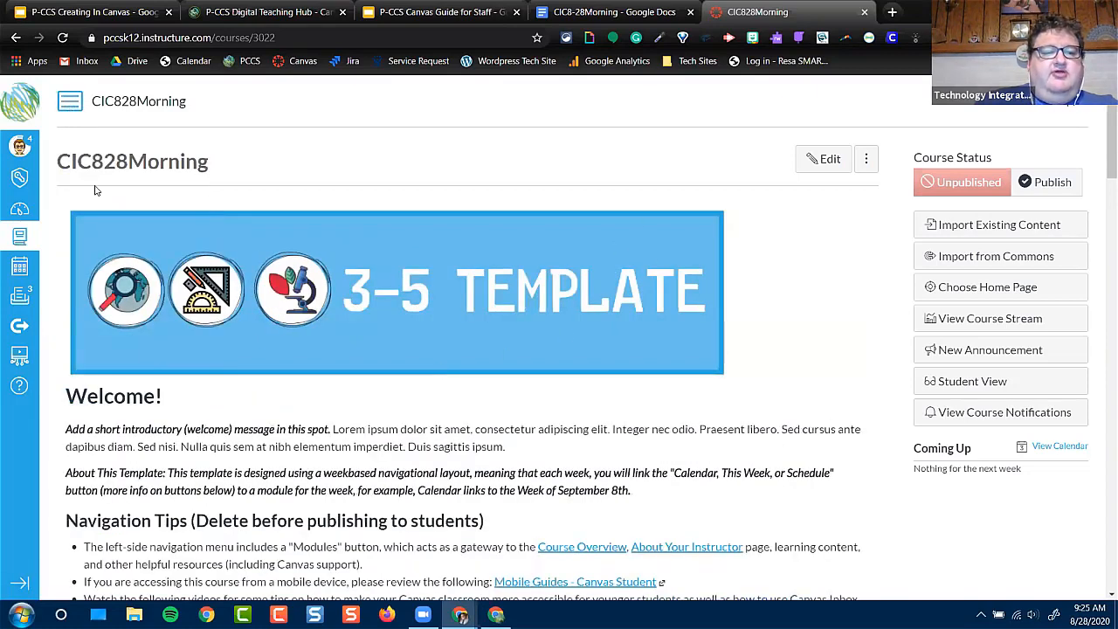
click(69, 104)
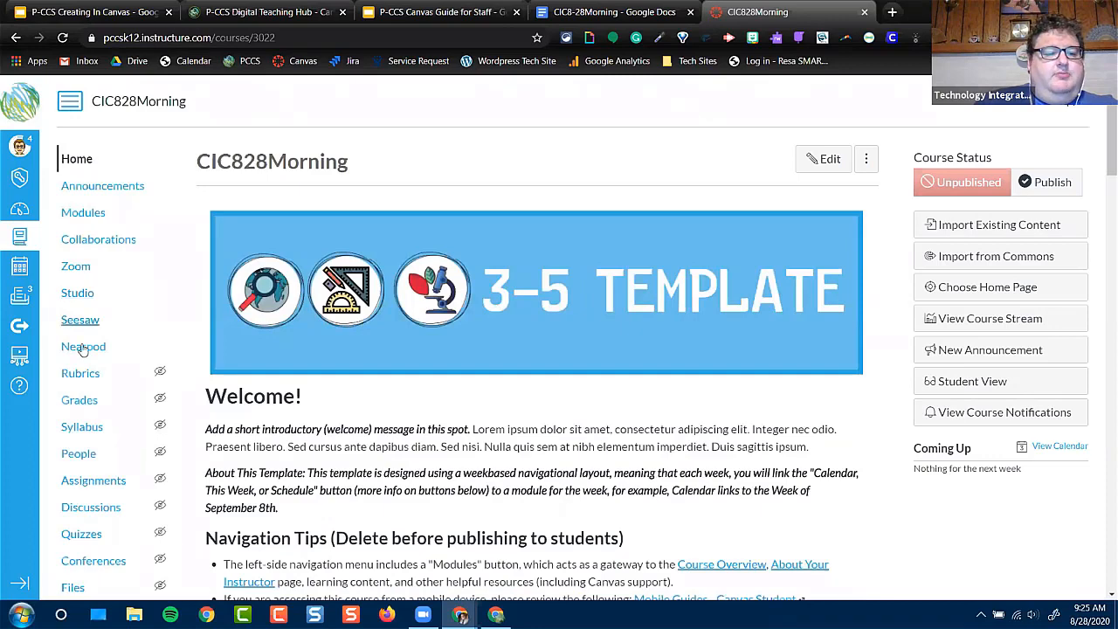
Open the navigation configuration in the CIC828Morning course settings
scroll(81, 358, down, 1)
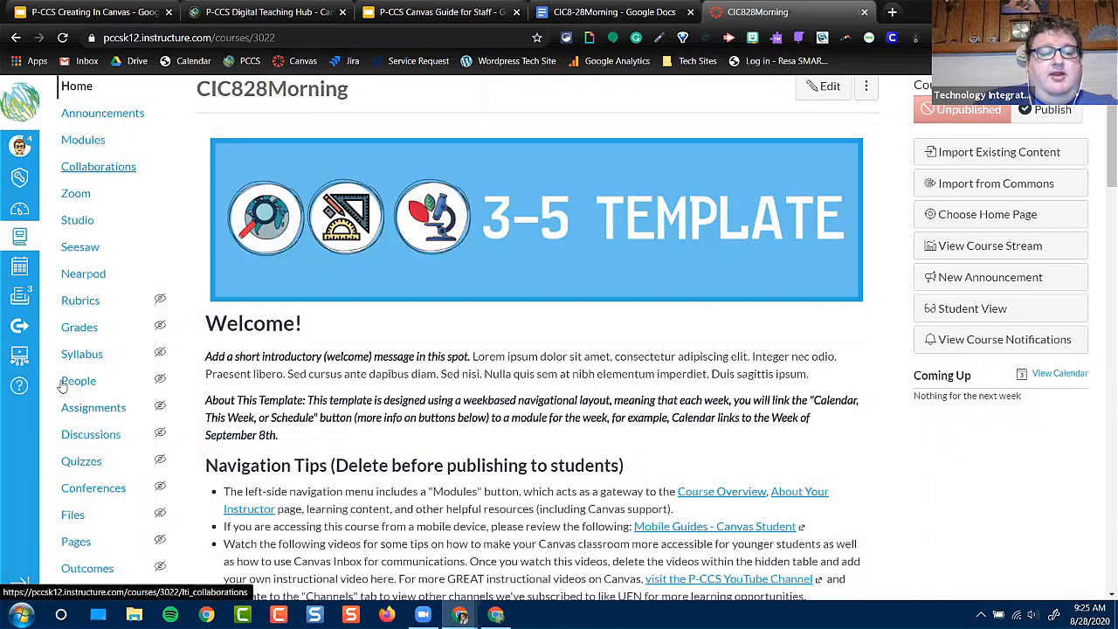
scroll(179, 254, down, 1)
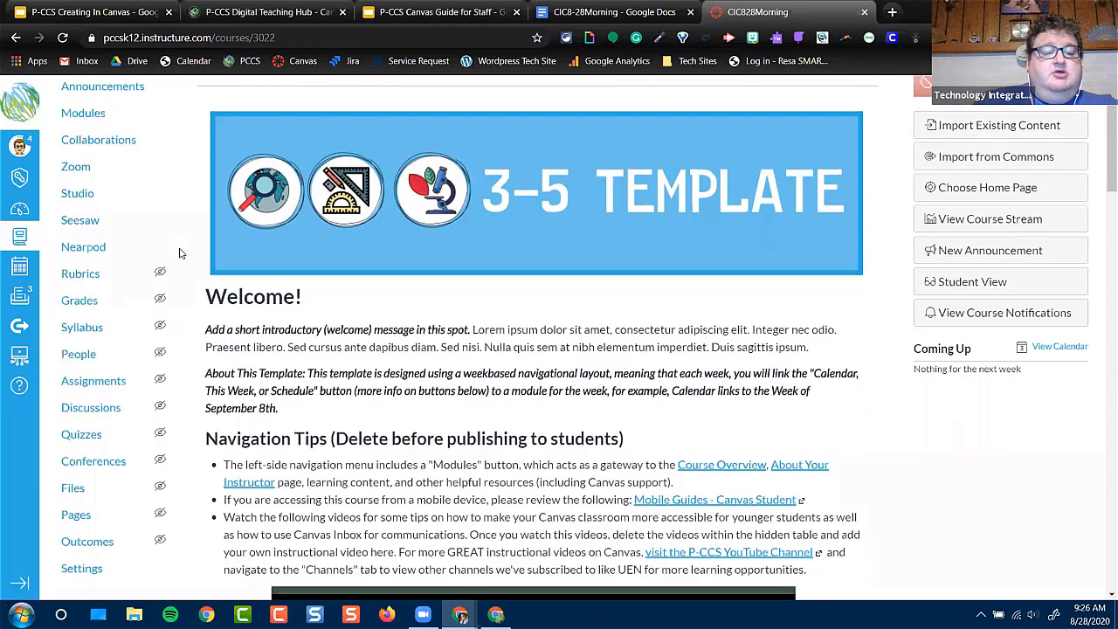
scroll(180, 253, down, 3)
click(82, 377)
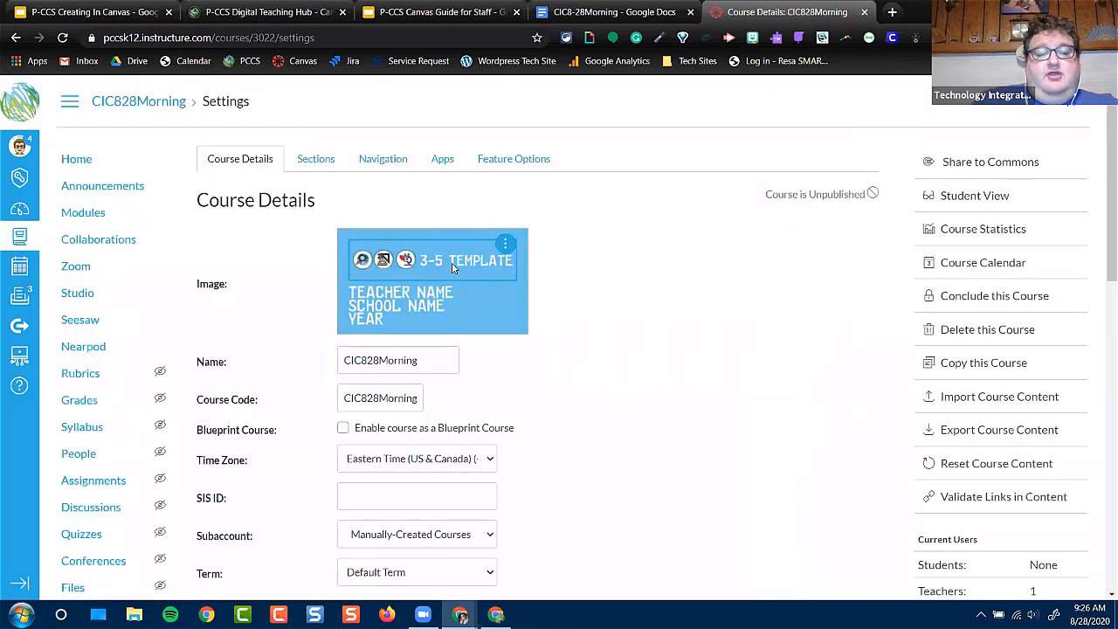
click(373, 162)
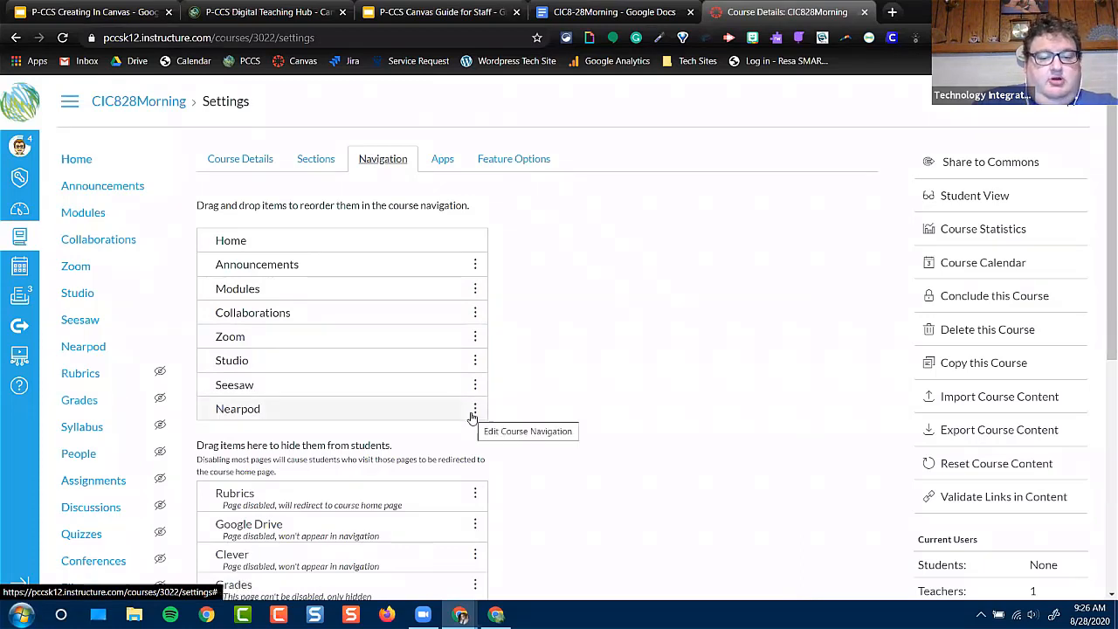
Hide Nearpod and Collaborations from the student course navigation, and add Clever and Google Drive after Seesaw
drag(474, 411, 470, 476)
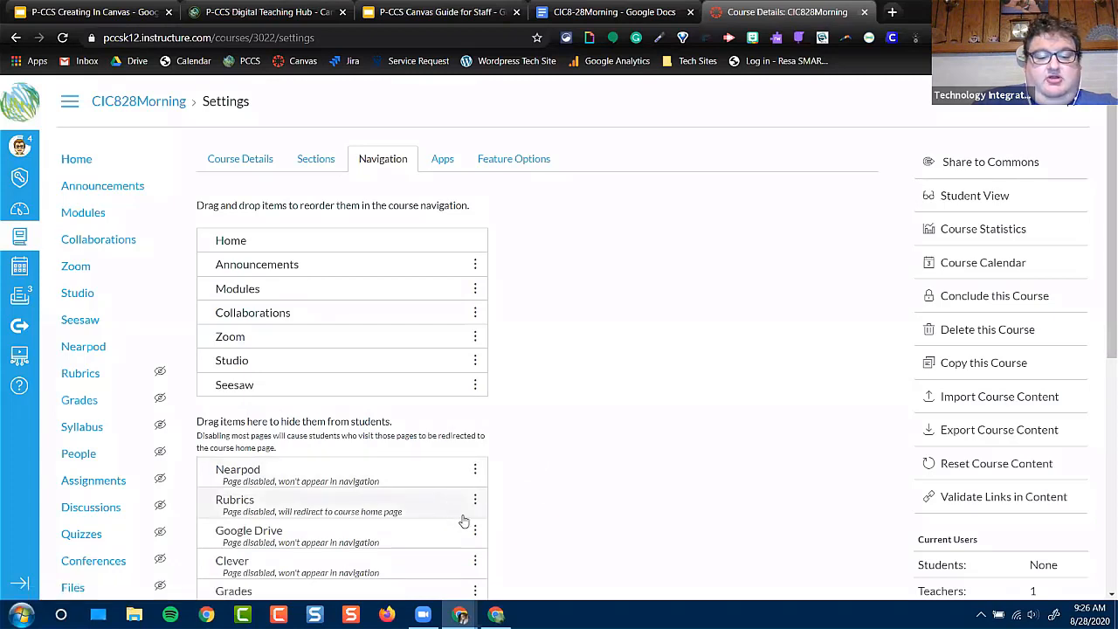
drag(474, 561, 473, 410)
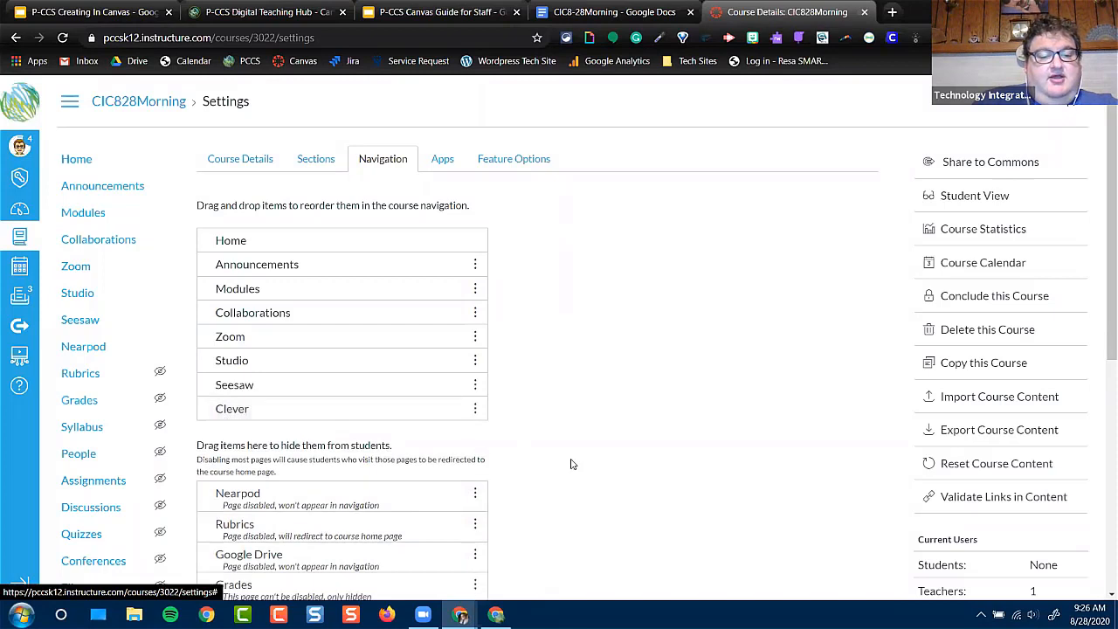
click(475, 314)
click(449, 352)
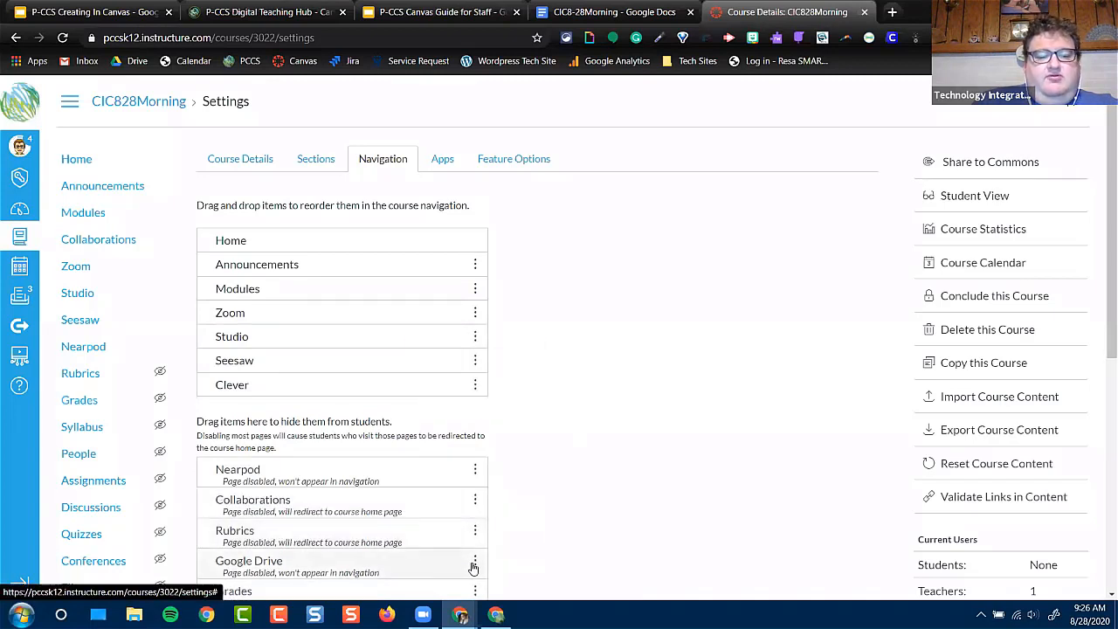
drag(473, 568, 487, 420)
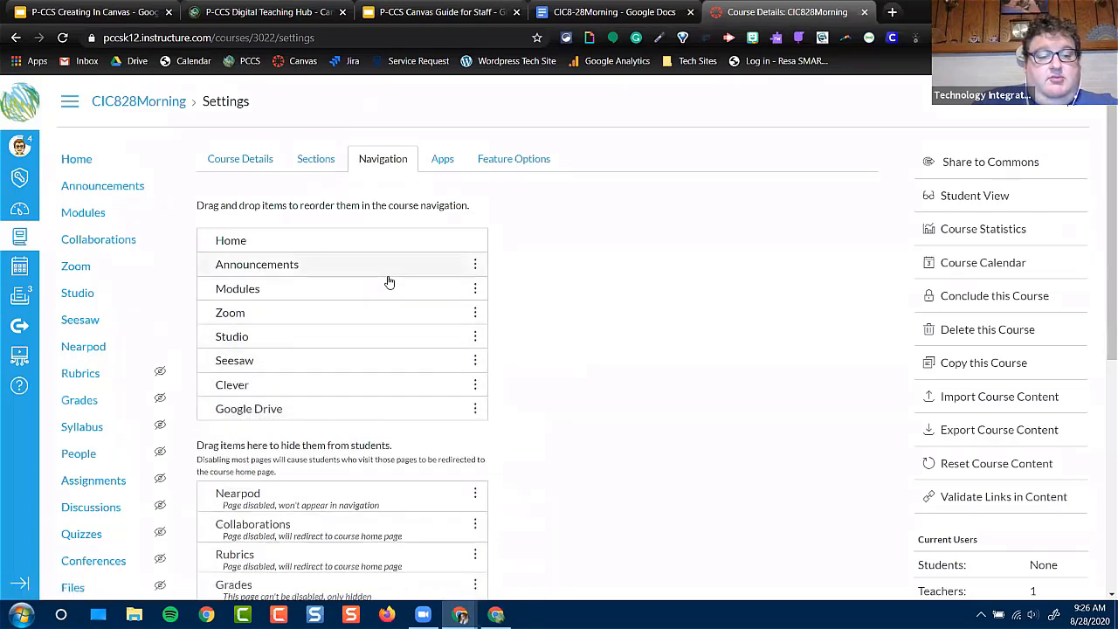
Look over the navigation items hidden from students and save the course navigation changes
scroll(398, 323, down, 4)
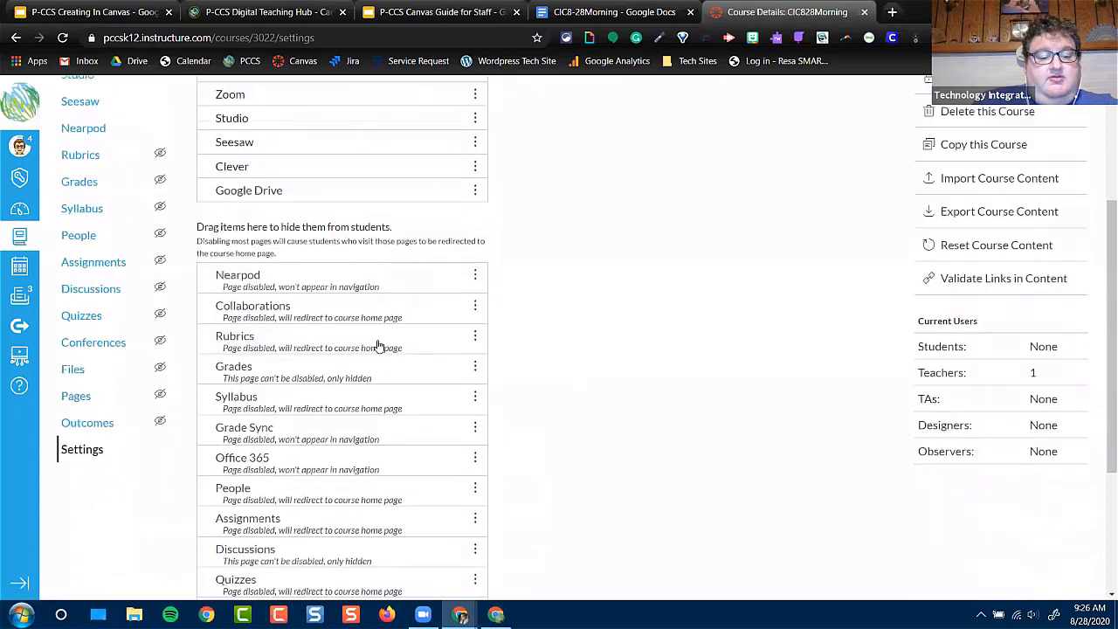
scroll(279, 437, down, 1)
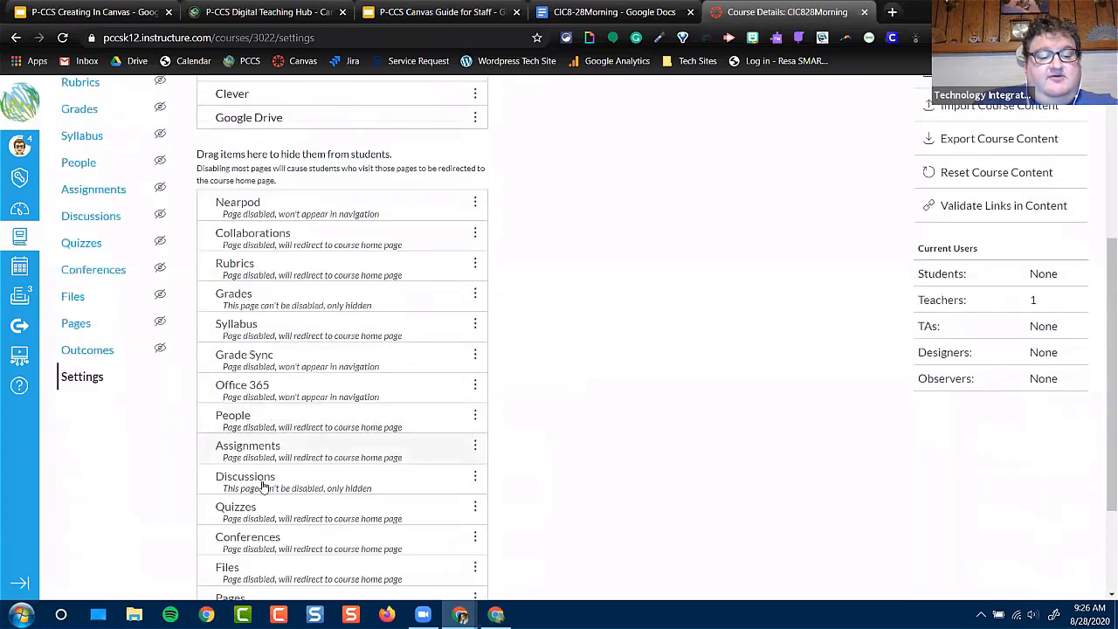
scroll(282, 507, down, 2)
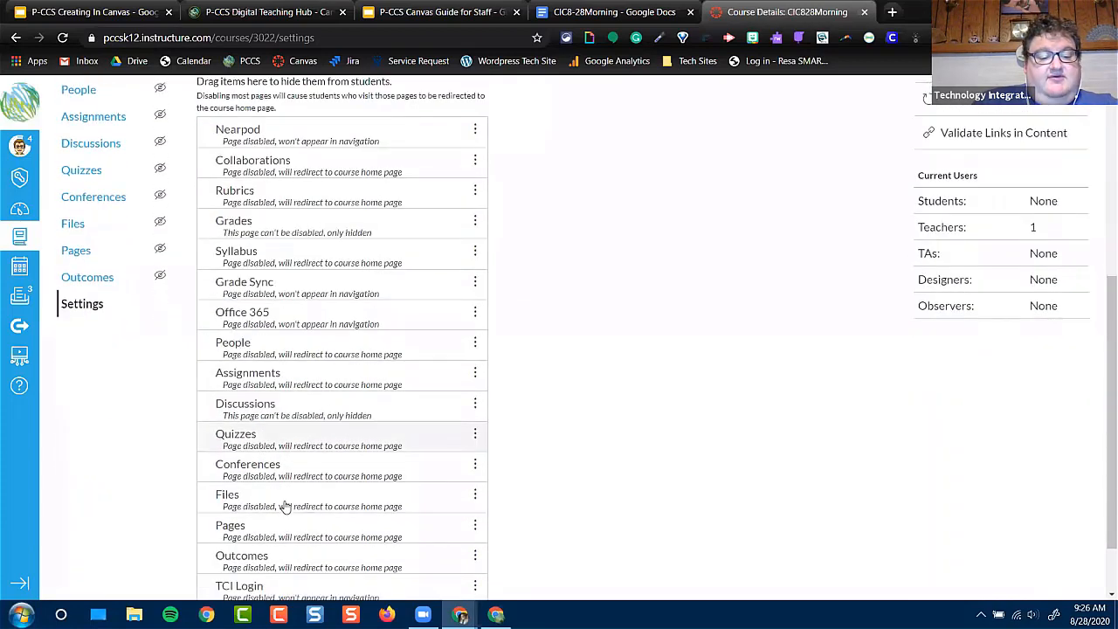
scroll(285, 510, up, 2)
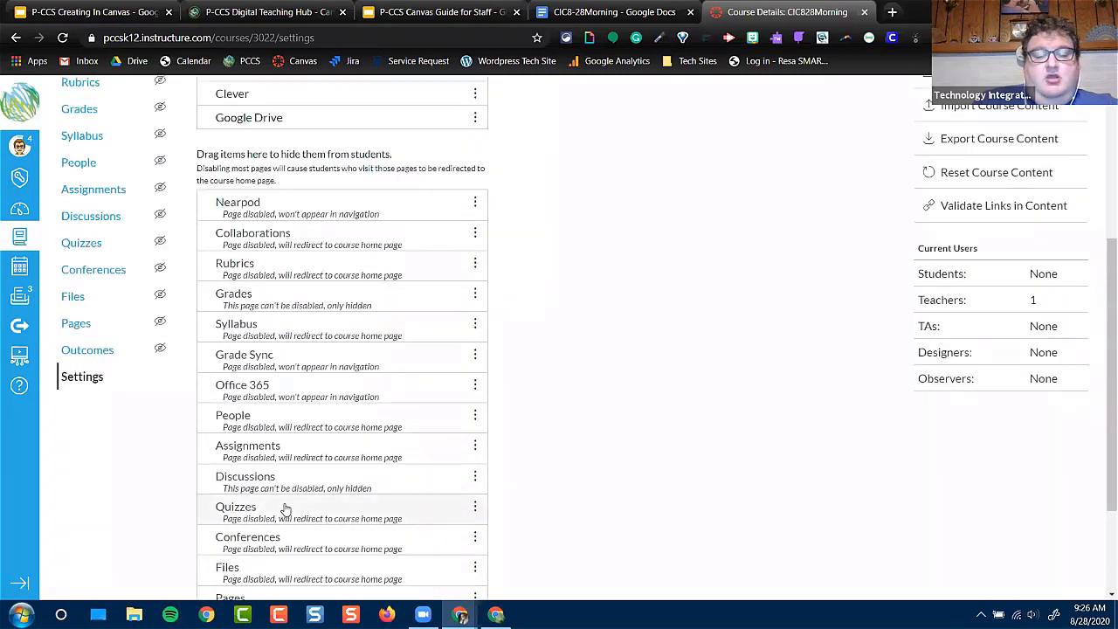
scroll(285, 511, up, 2)
scroll(288, 510, down, 4)
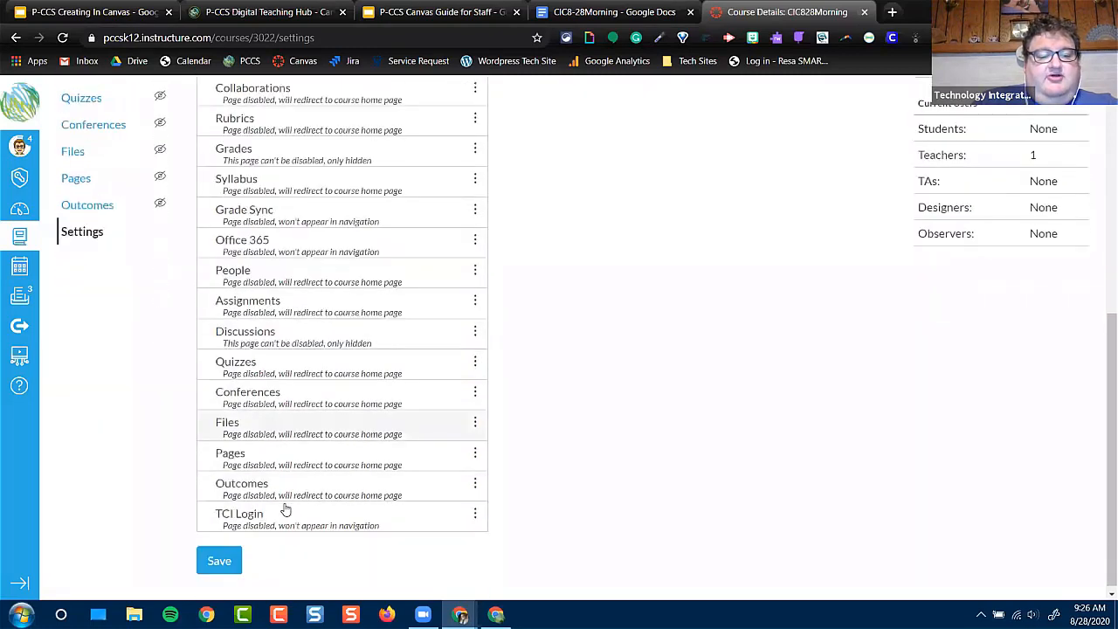
click(225, 559)
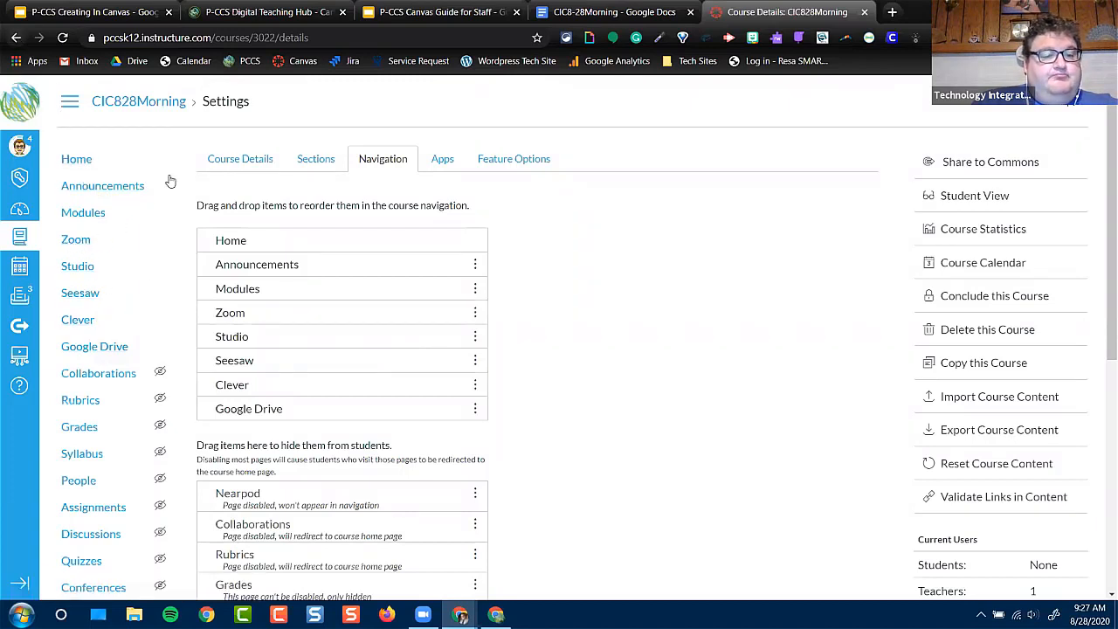
Reopen the CIC828Morning course and show its announcements
click(21, 238)
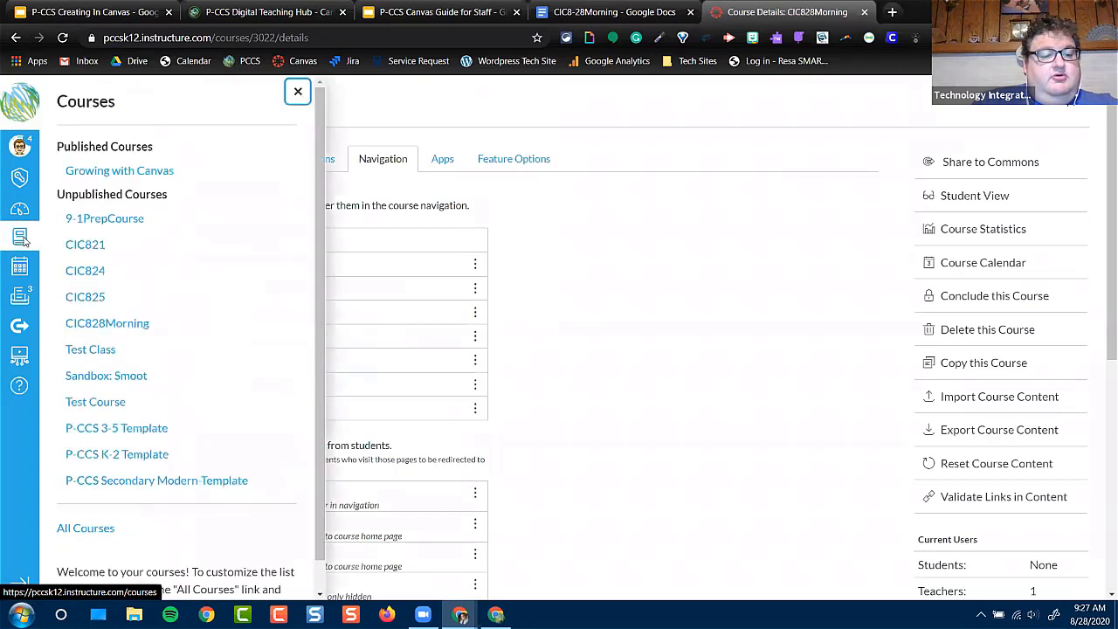
click(105, 324)
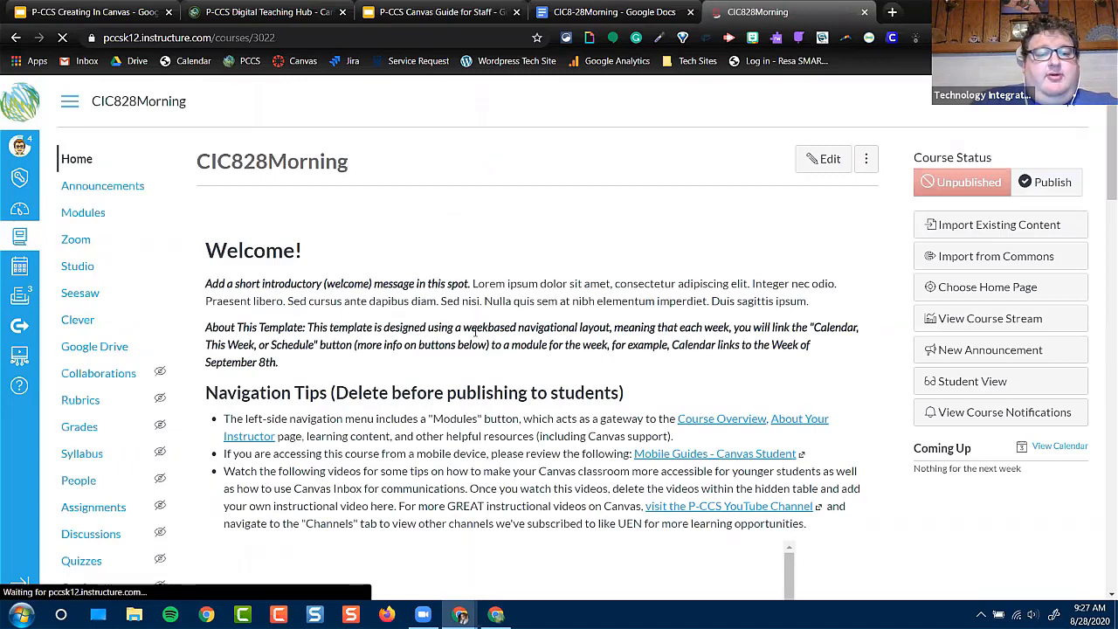
click(119, 187)
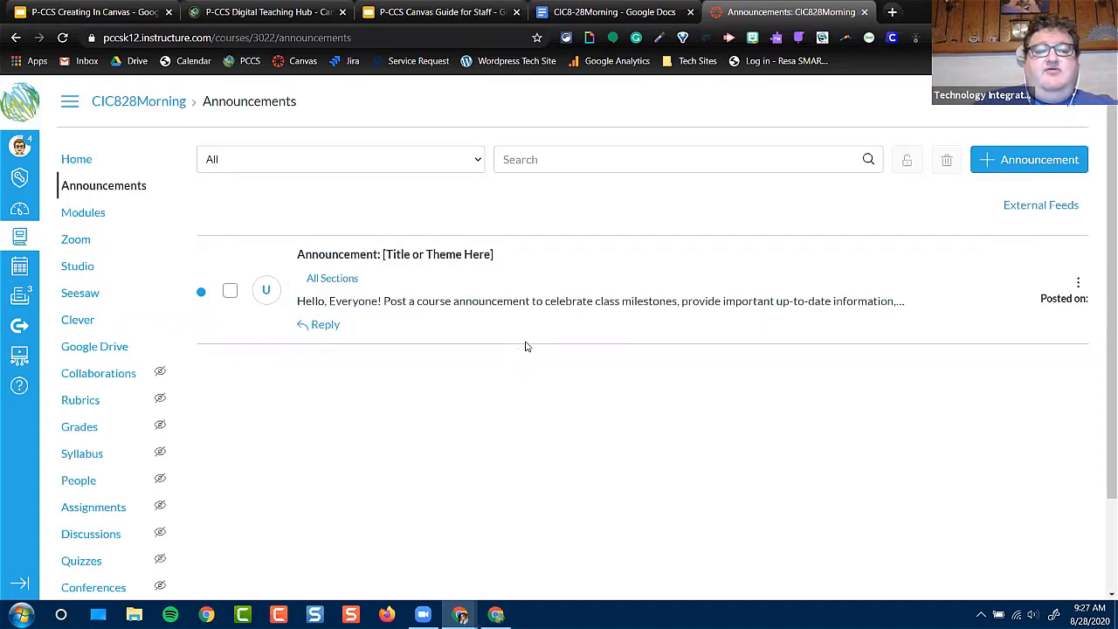
Start a new announcement and enable Allow liking in its options
click(1057, 154)
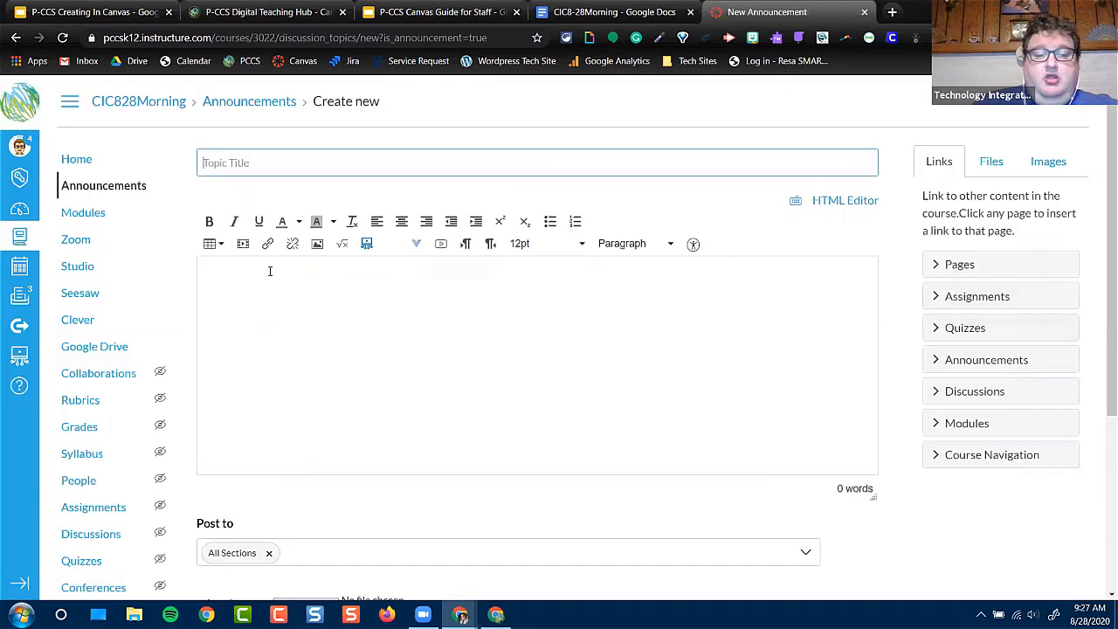
scroll(869, 515, down, 3)
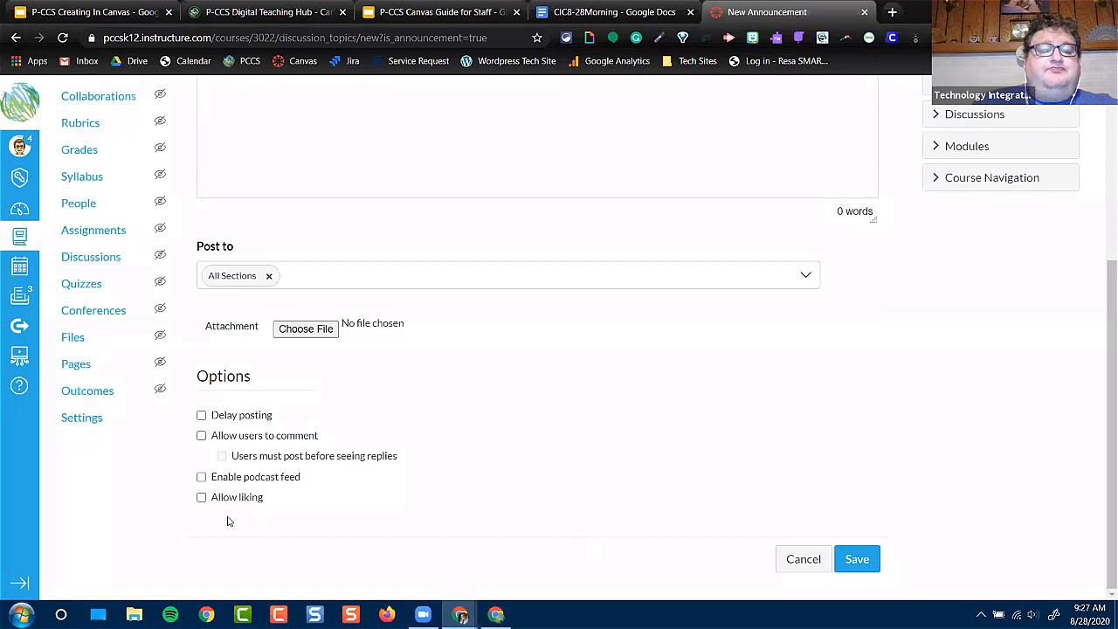
click(201, 498)
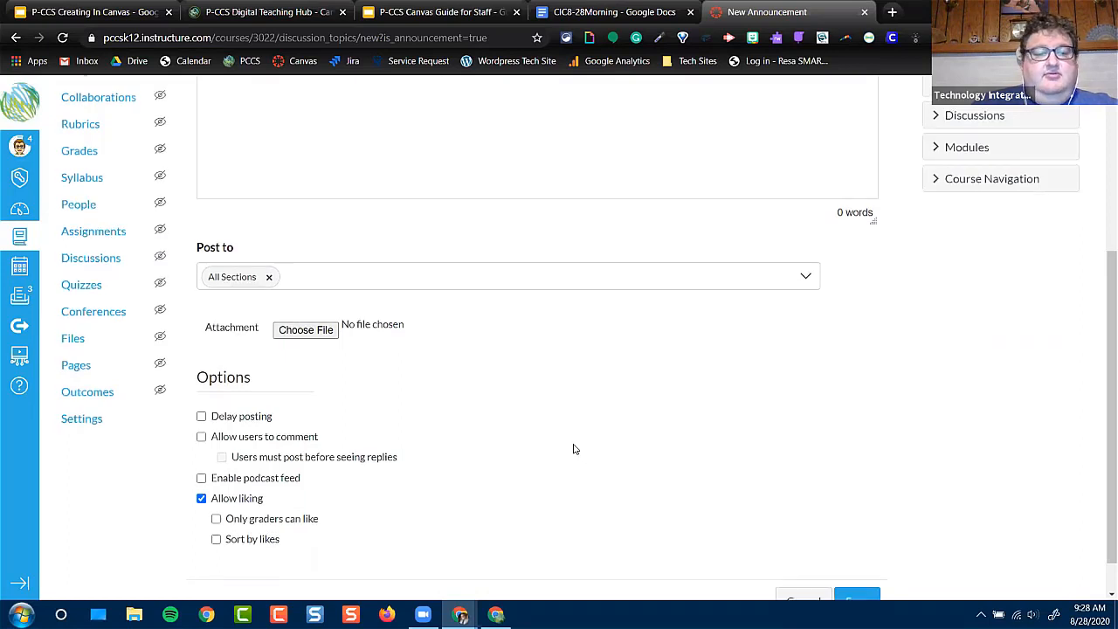
scroll(571, 449, up, 3)
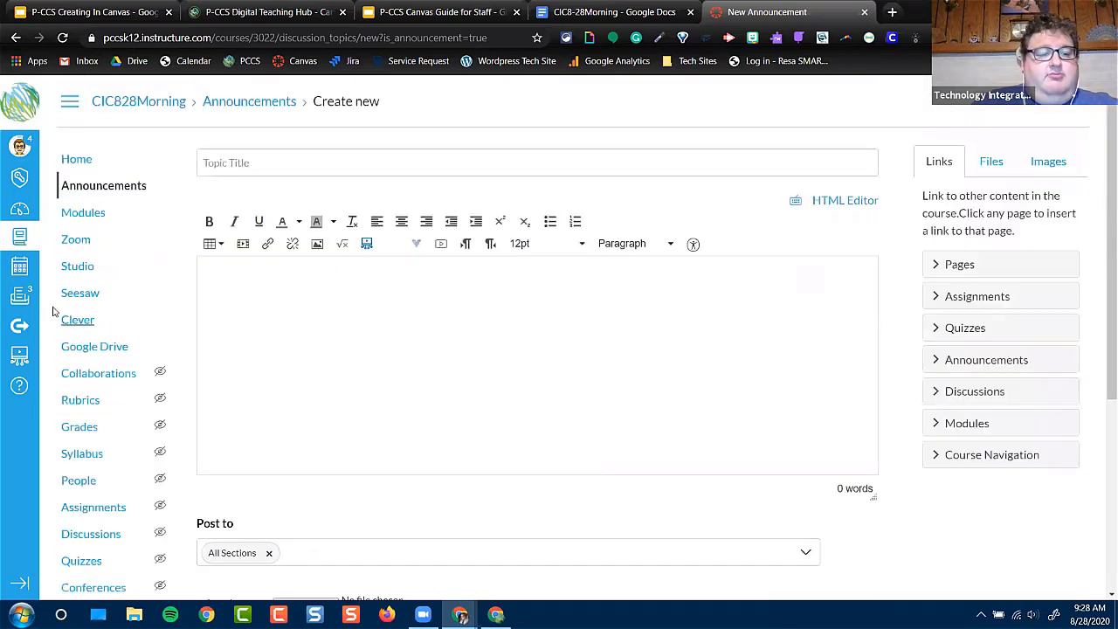
Leave the unsaved announcement and open the Canvas Inbox
click(19, 297)
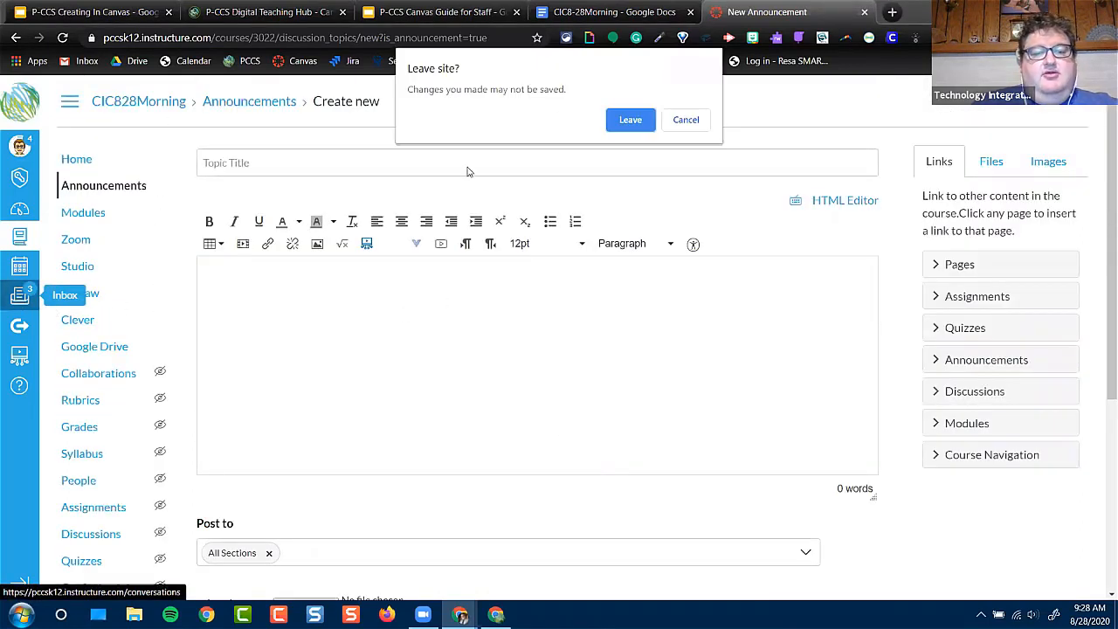
click(628, 120)
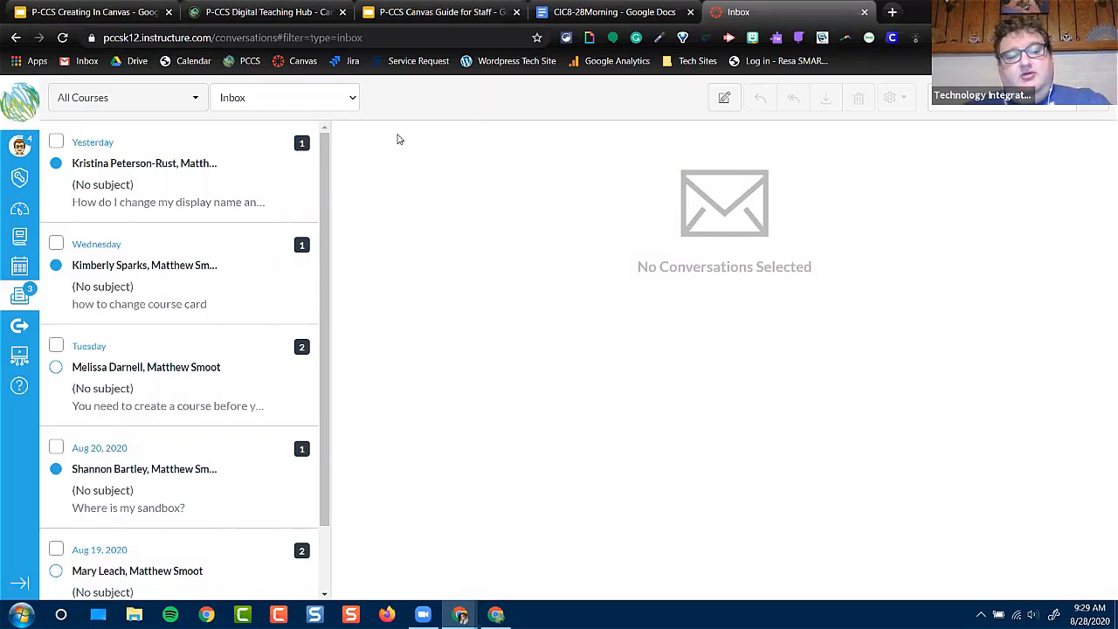
Return to the CIC828Morning course and open its People page
click(21, 238)
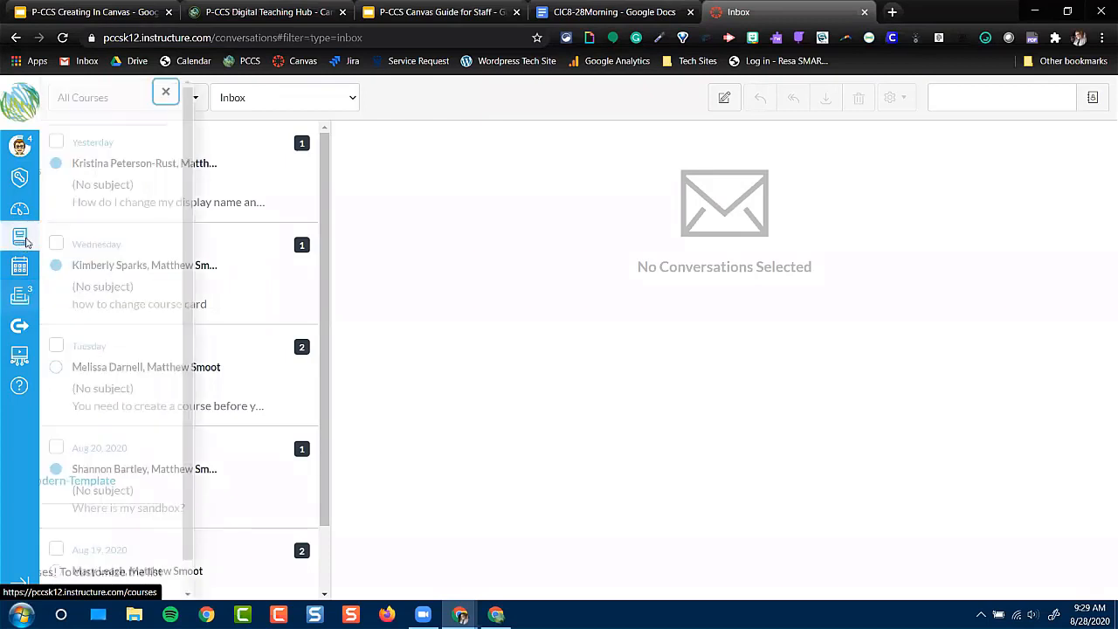
click(108, 323)
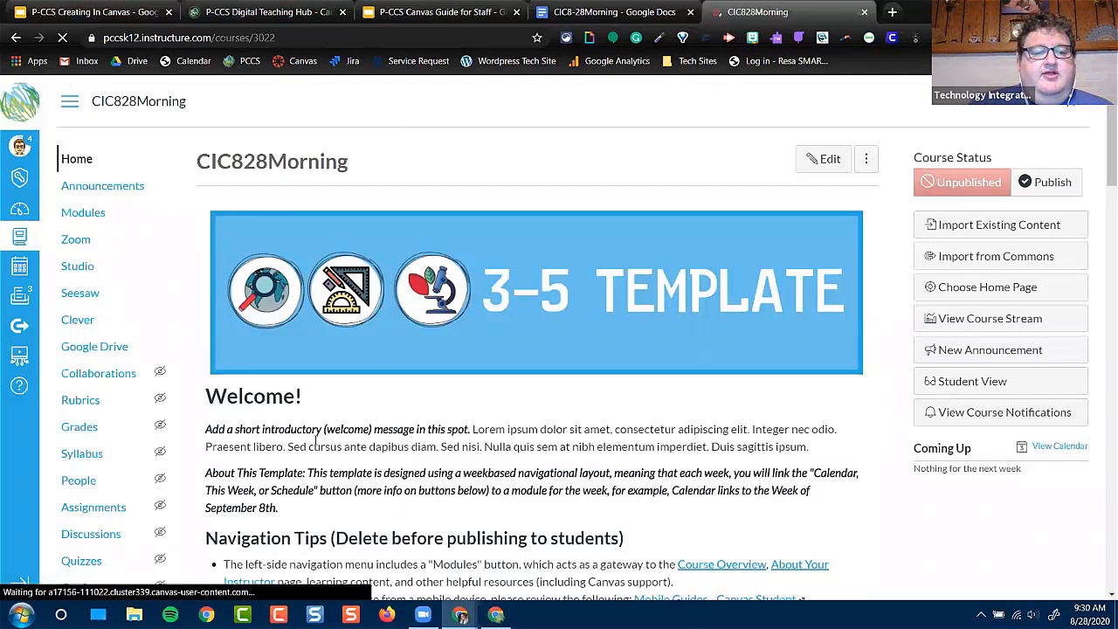
click(79, 481)
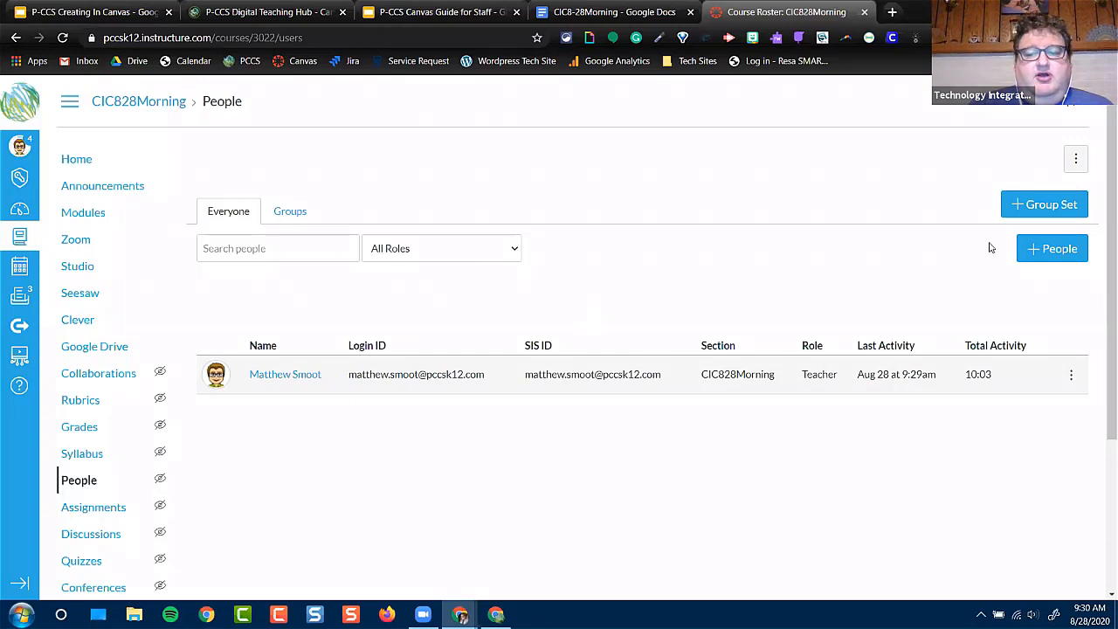
Examine the role choices available when adding people to the course, and cancel without adding anyone
click(1063, 251)
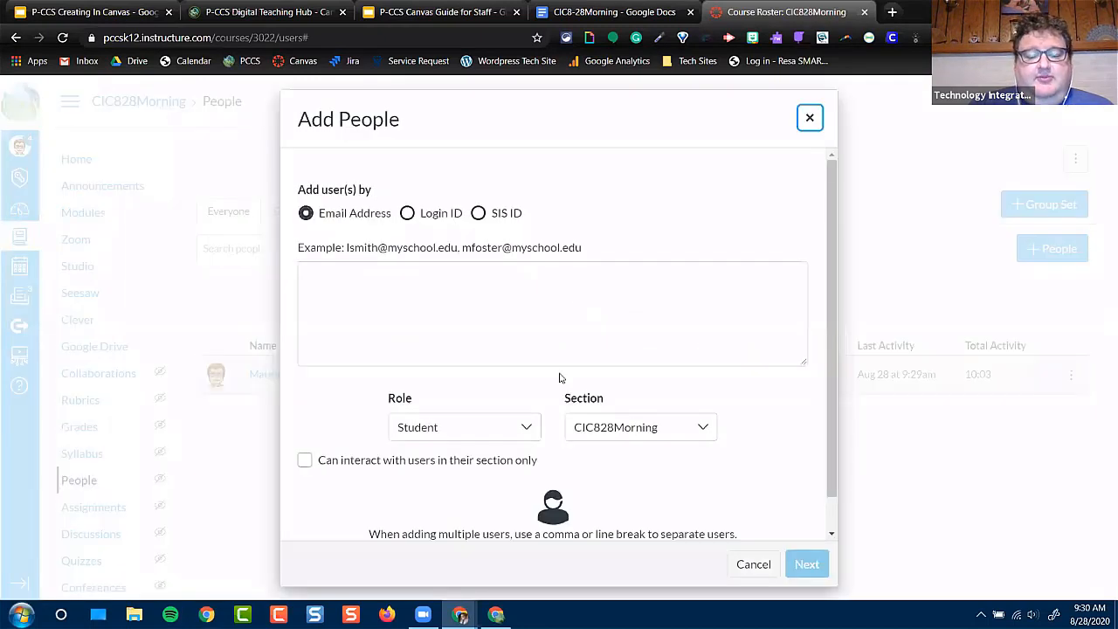
click(501, 430)
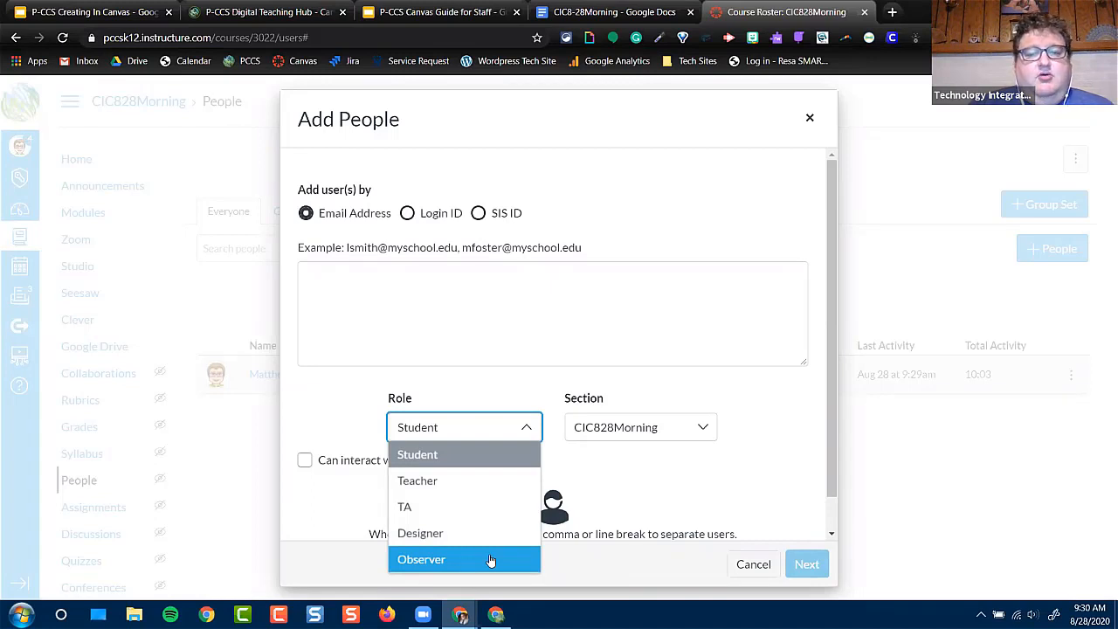
click(753, 567)
click(753, 566)
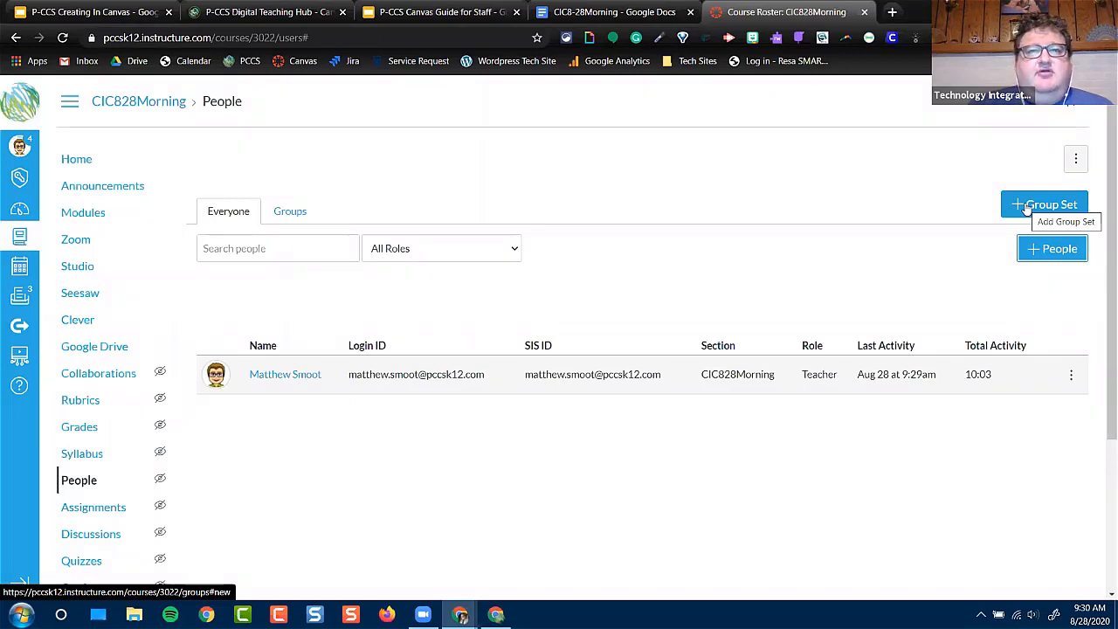
Create a group set named Reading Groups, keeping the option to create its groups manually
click(1027, 209)
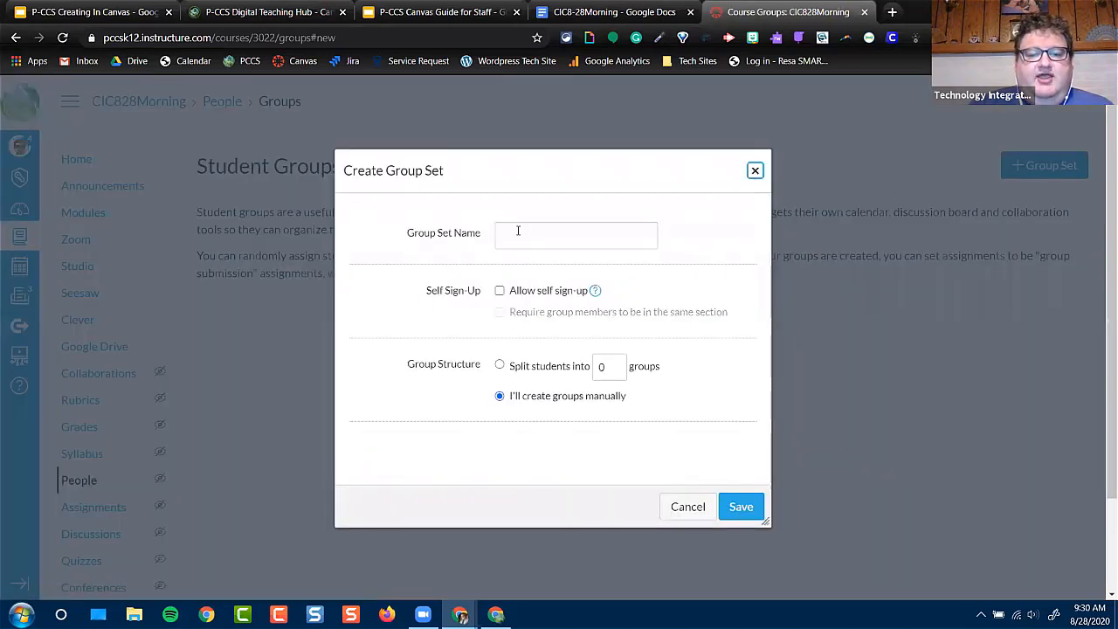
click(518, 232)
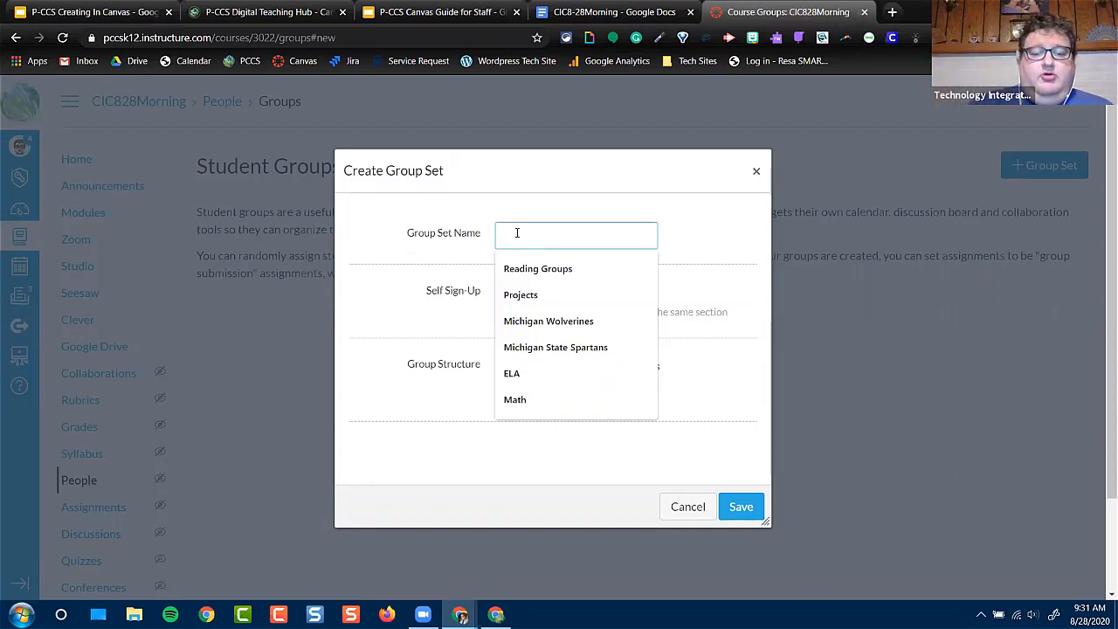
click(517, 268)
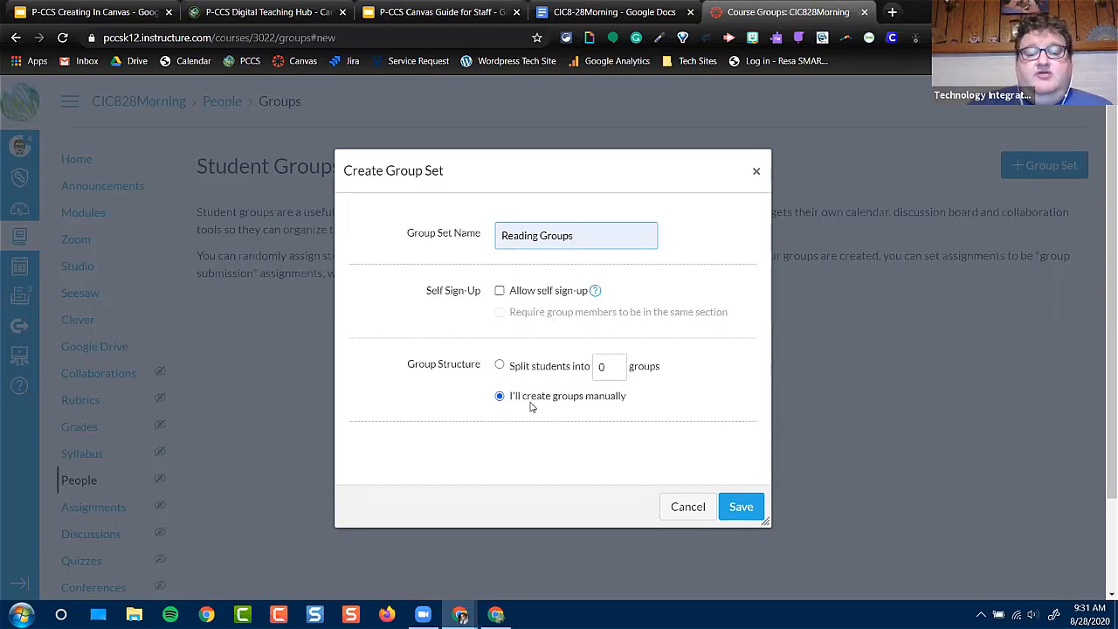
click(739, 512)
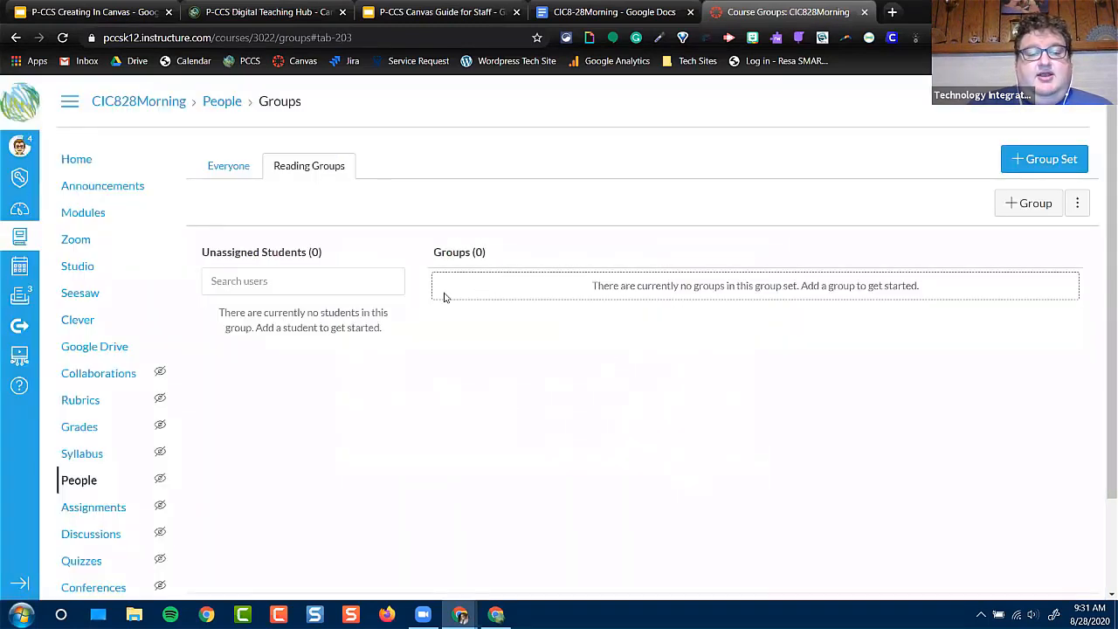
Add two groups named Michigan Wolverines and Michigan State Spartans to the Reading Groups set
click(1025, 206)
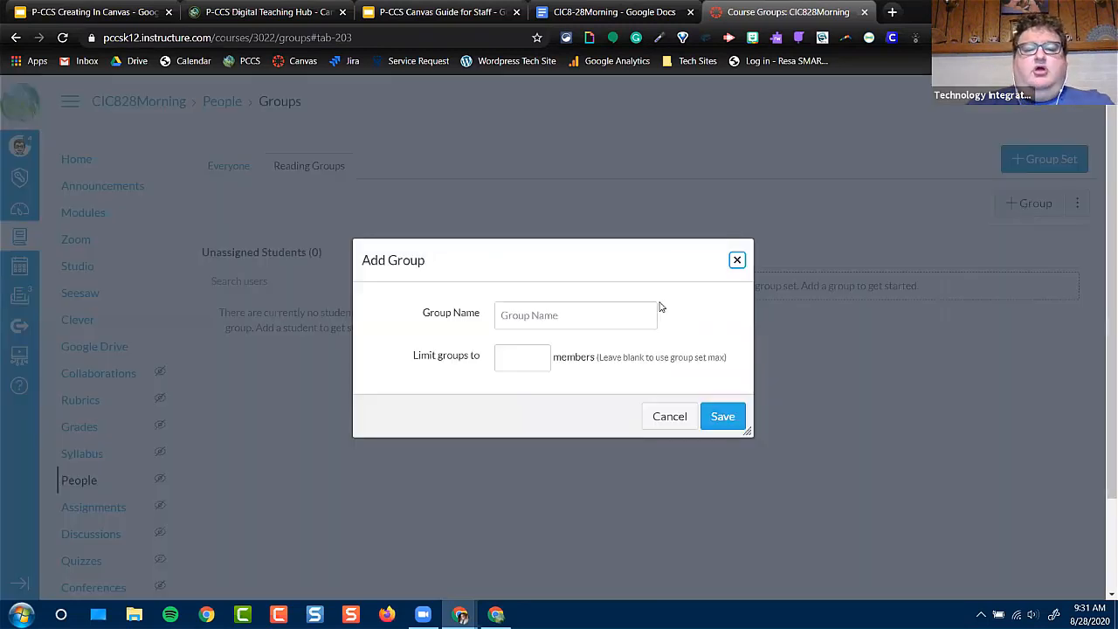
click(605, 313)
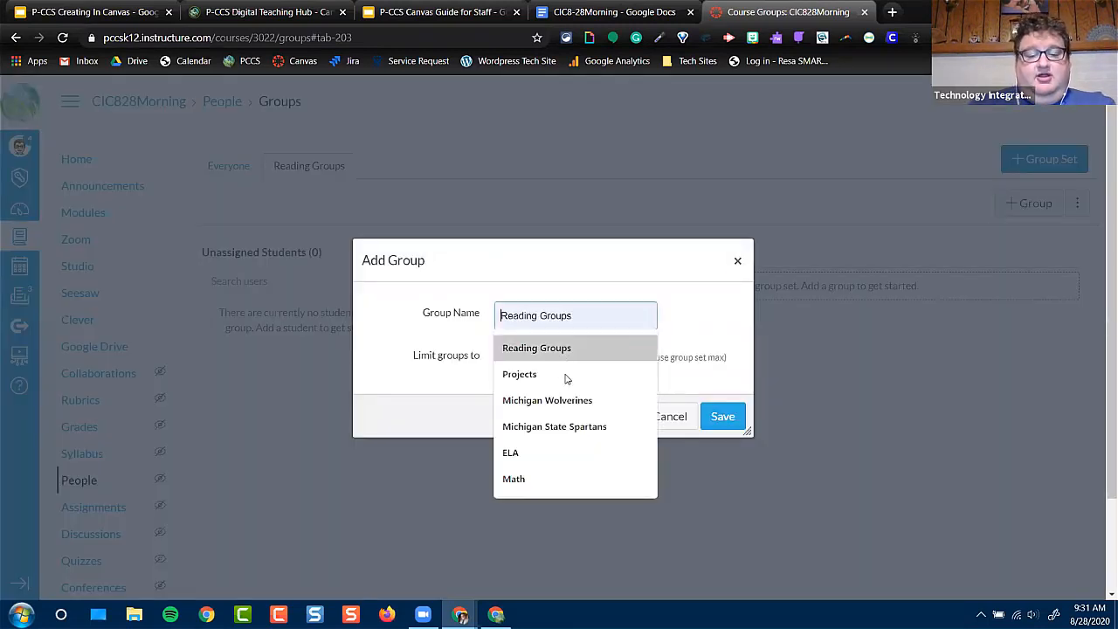
click(564, 401)
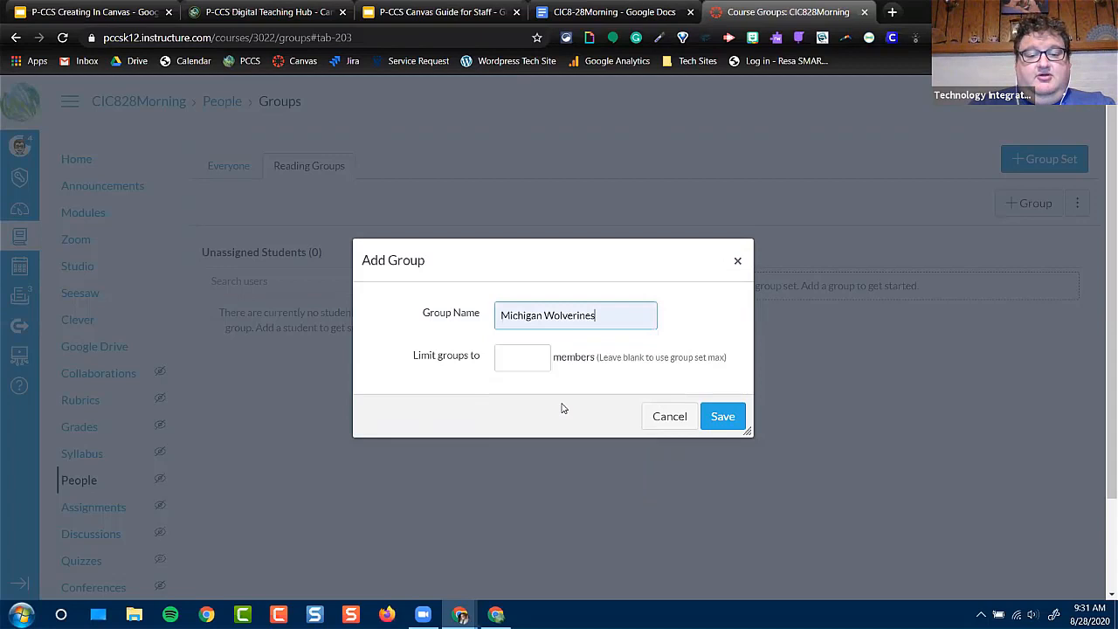
click(725, 417)
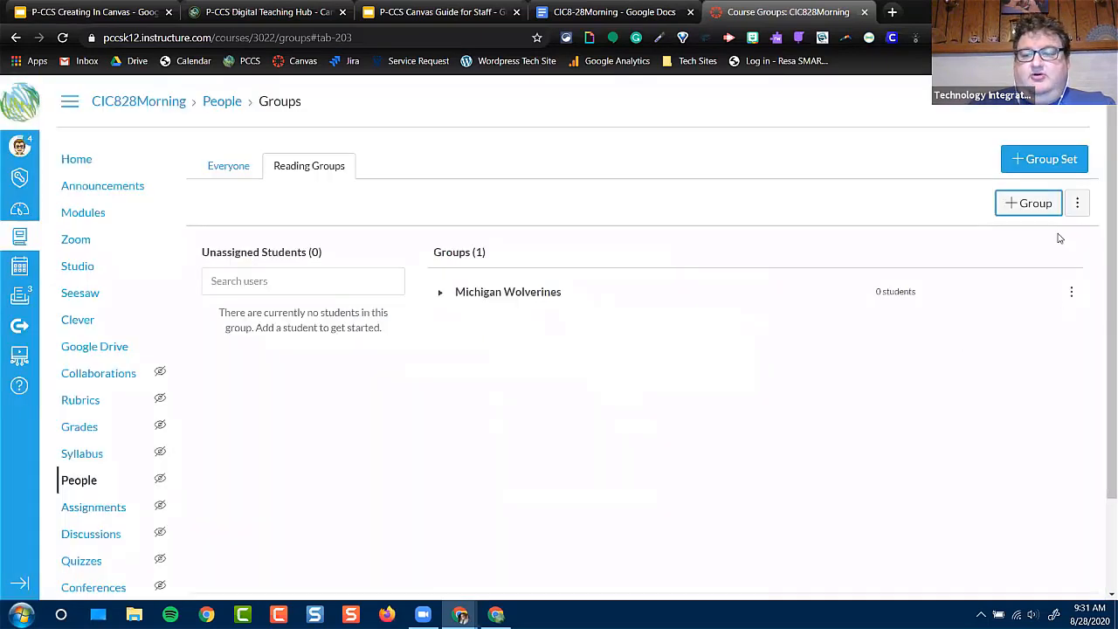
click(1030, 202)
click(550, 327)
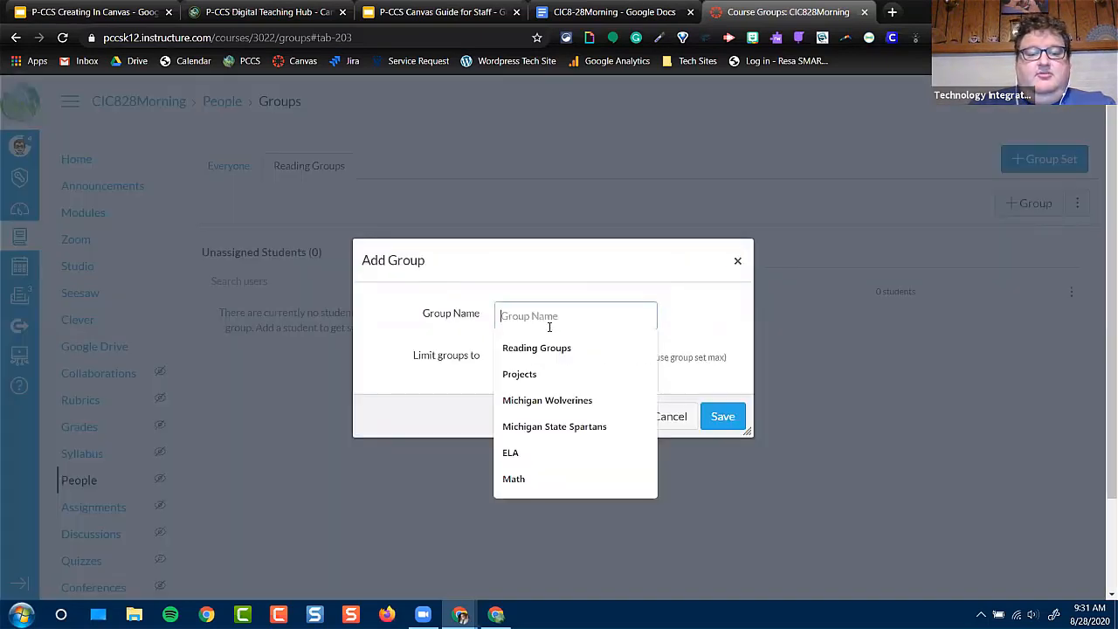
click(584, 424)
click(741, 417)
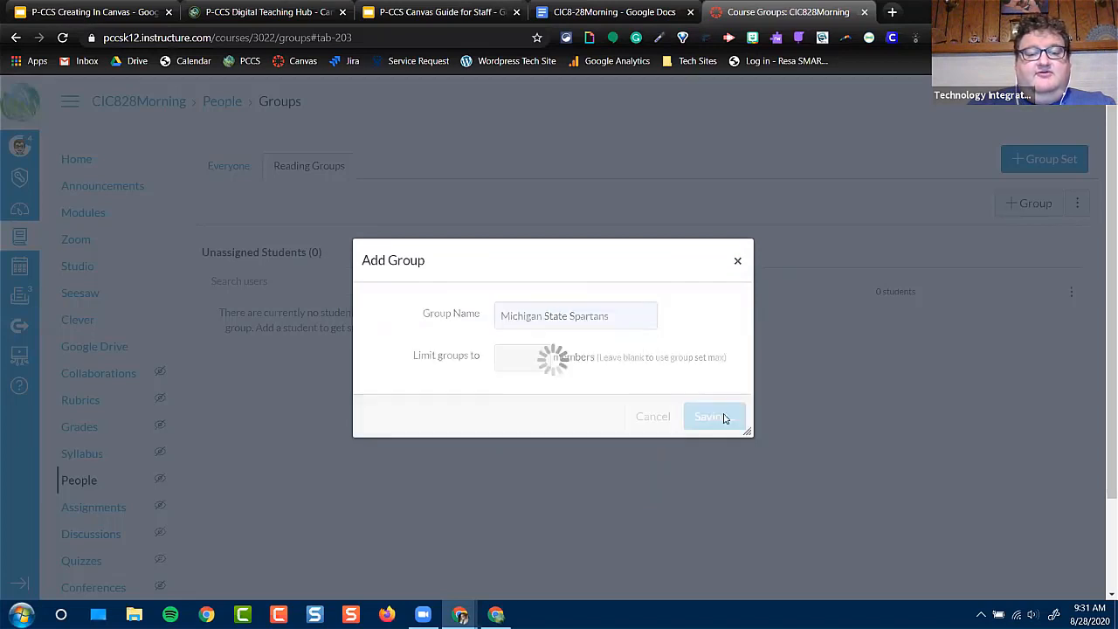
Create a Projects group set that allows self sign-up, with 2 groups limited to 3 members each
click(1032, 156)
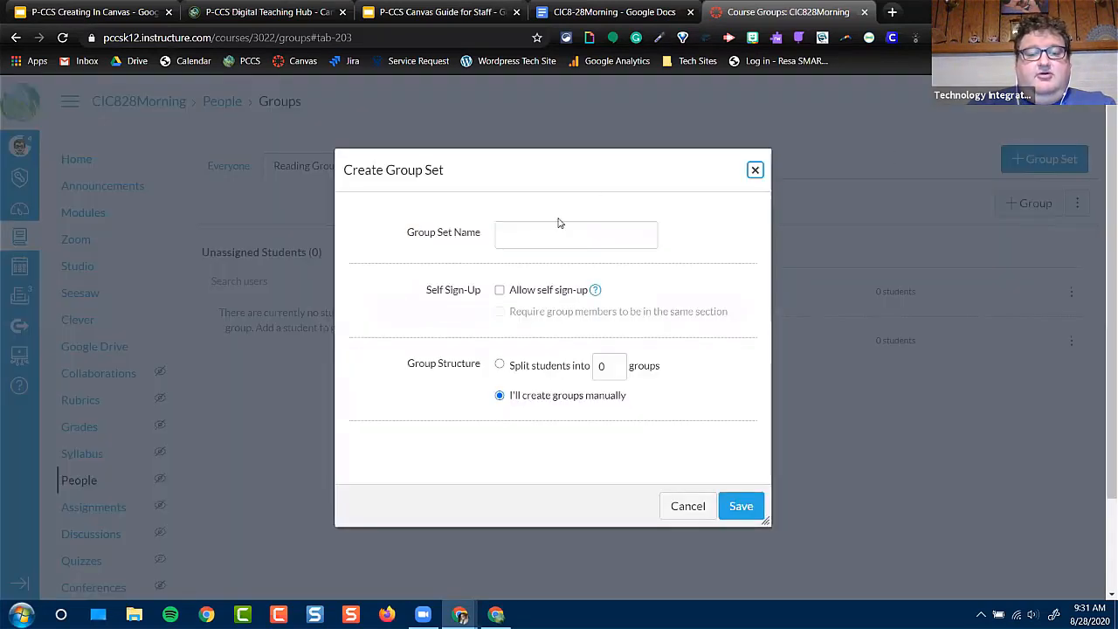
click(559, 234)
click(552, 297)
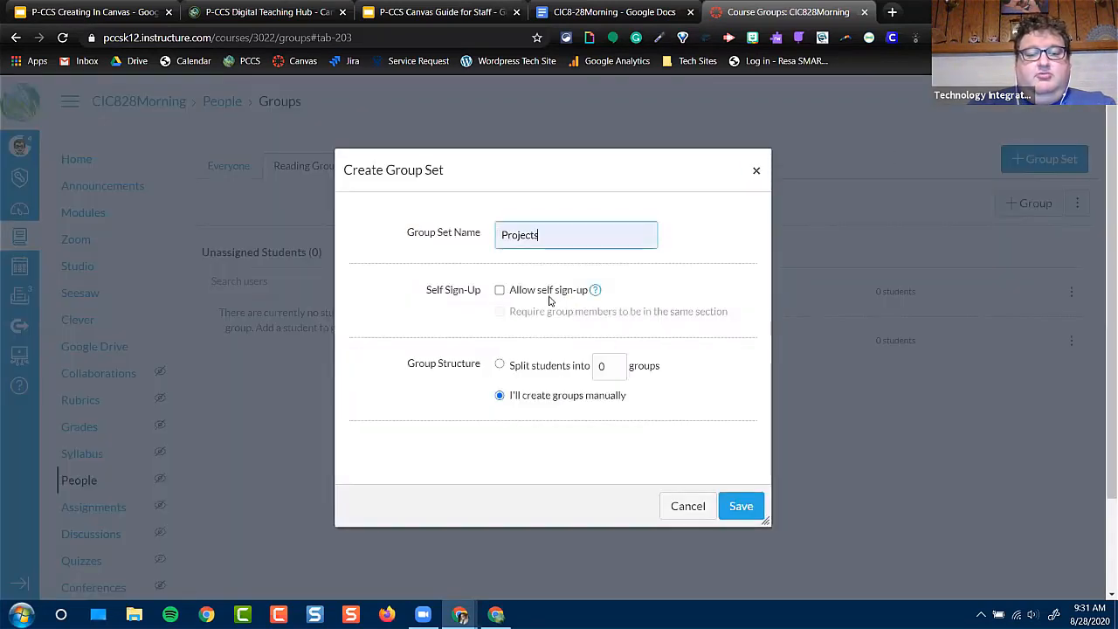
click(500, 291)
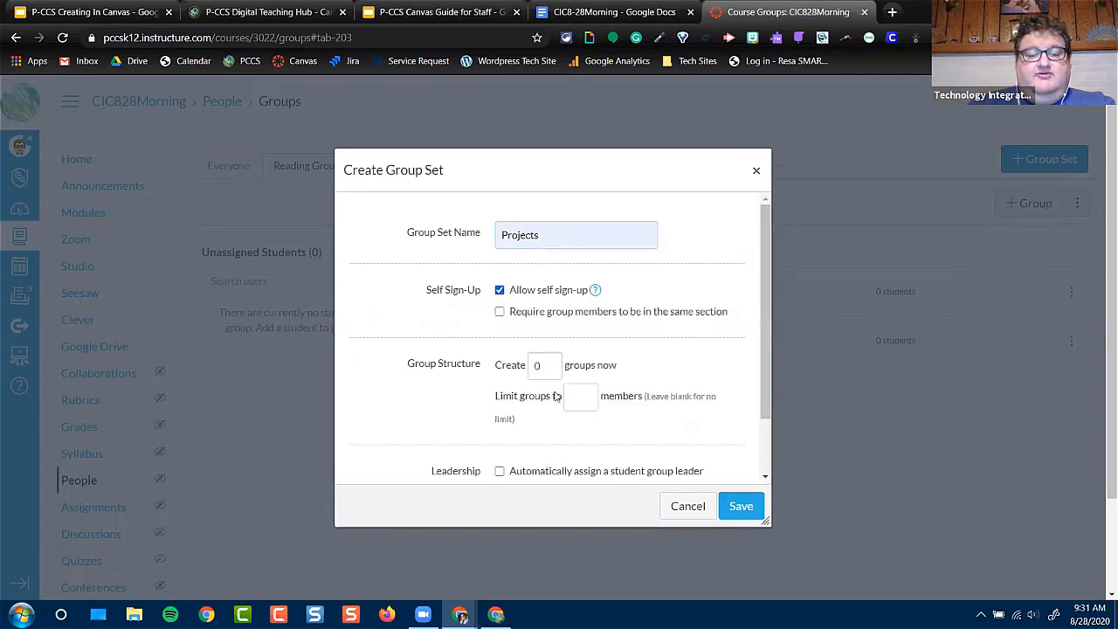
double_click(552, 367)
click(590, 396)
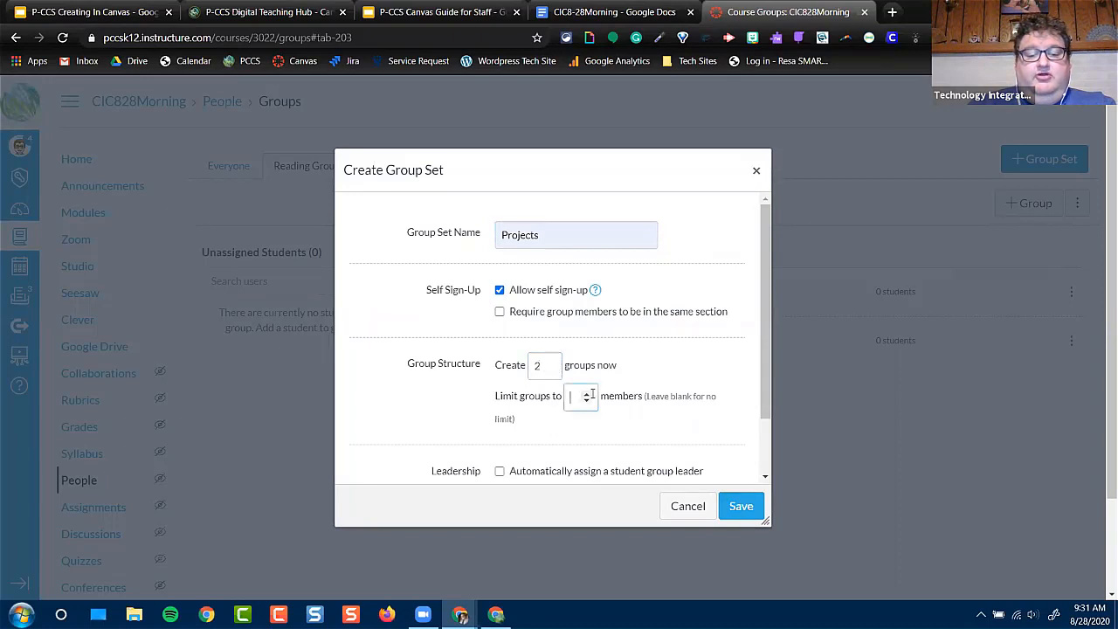
double_click(588, 395)
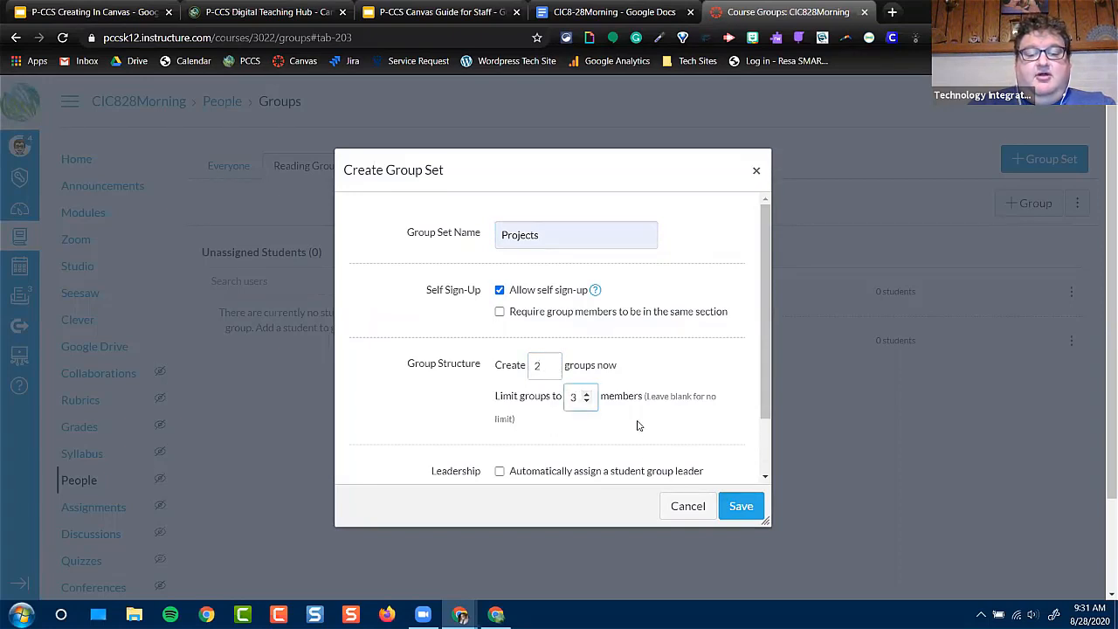
scroll(638, 425, down, 1)
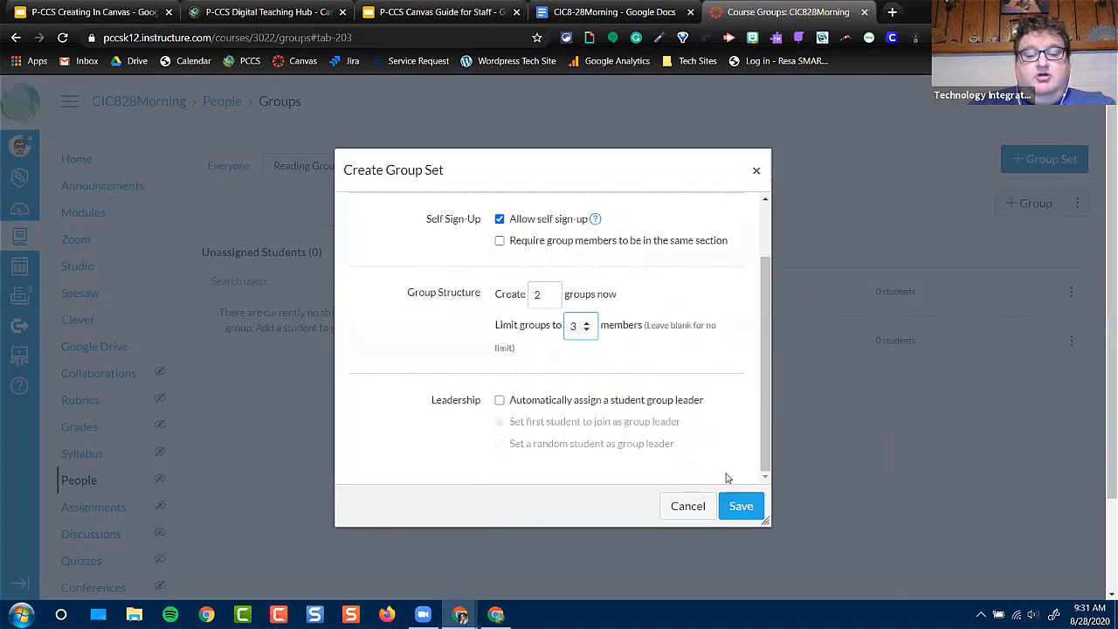
click(742, 506)
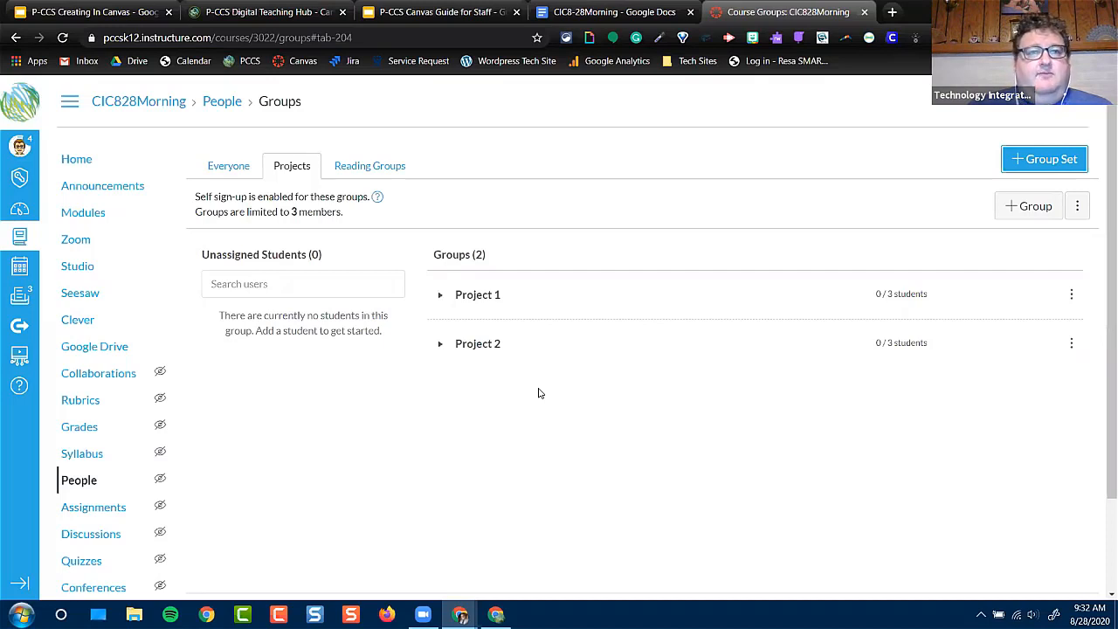
Open the Canvas Guides from Help and search them for "what are modules"
click(18, 387)
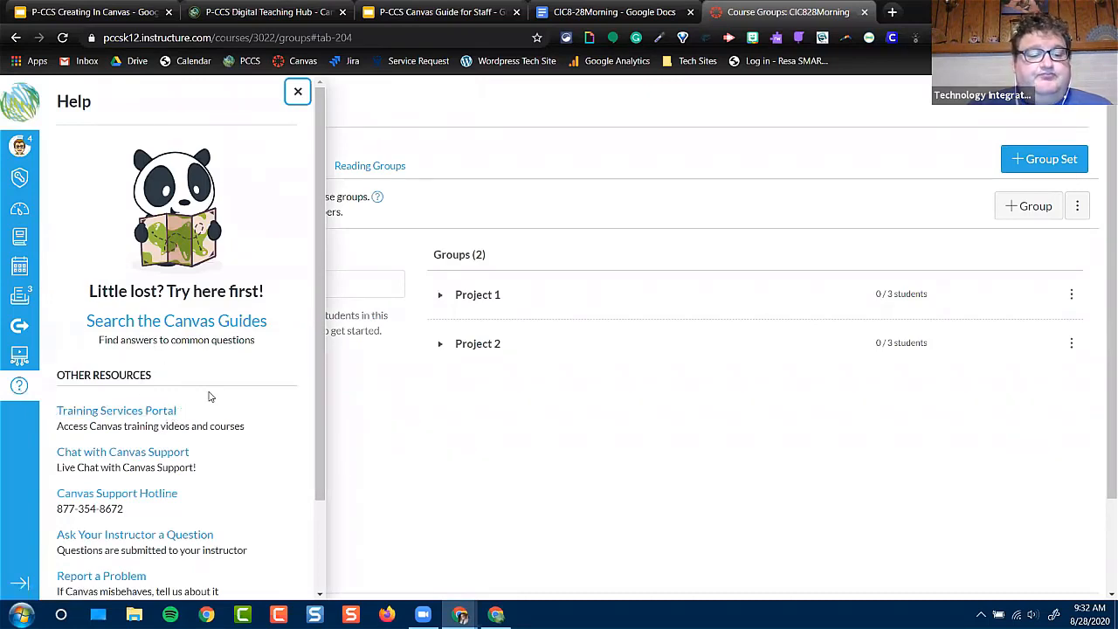
click(166, 323)
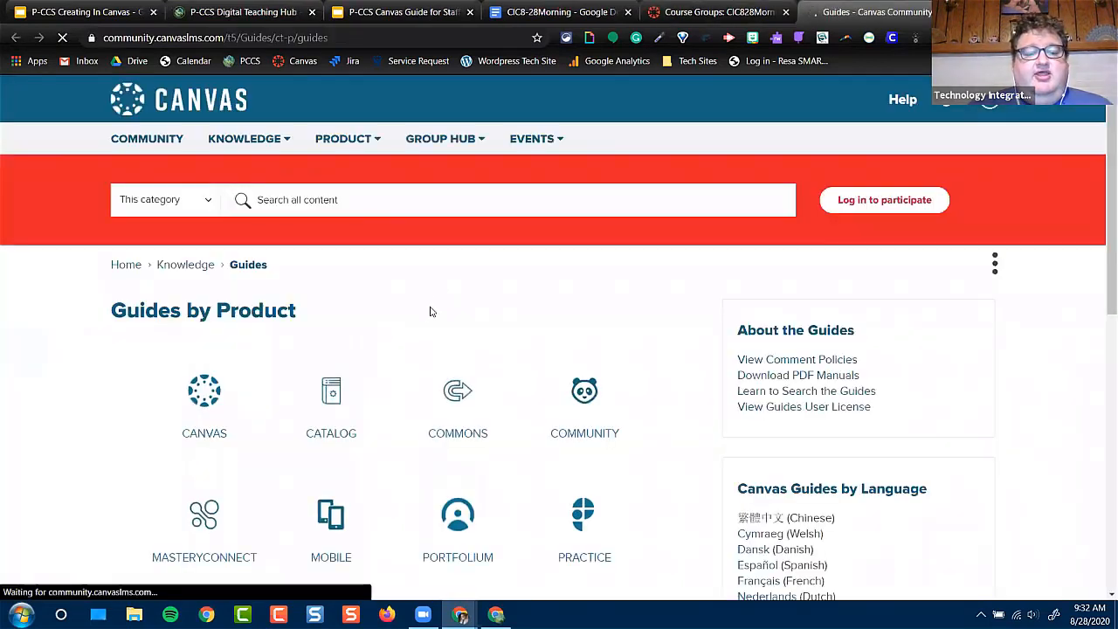
click(378, 204)
text(what are modules)
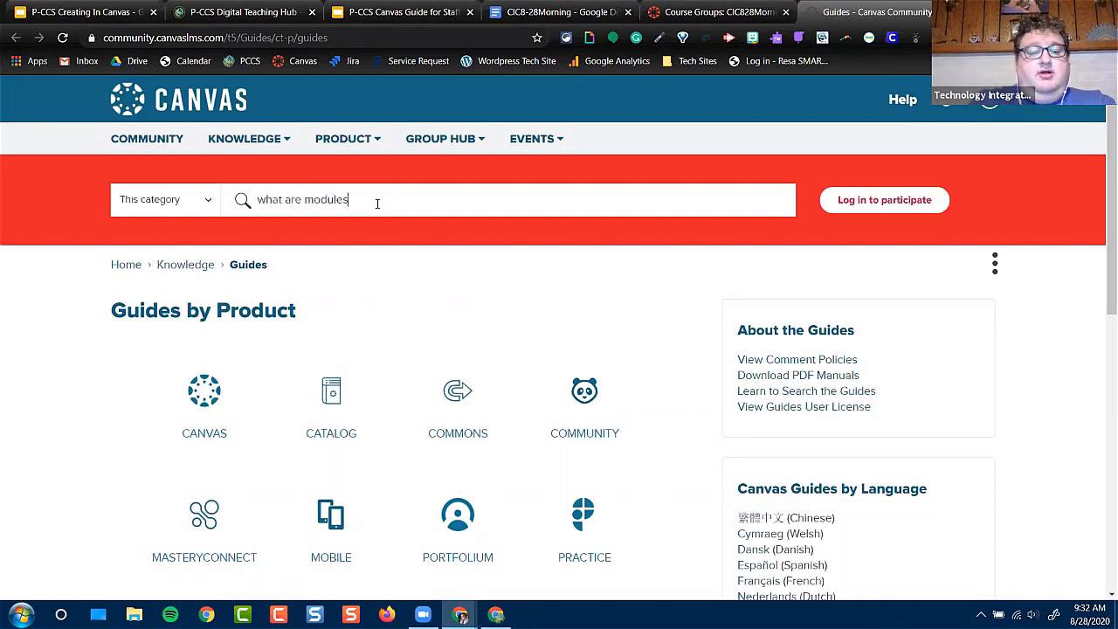
key(Return)
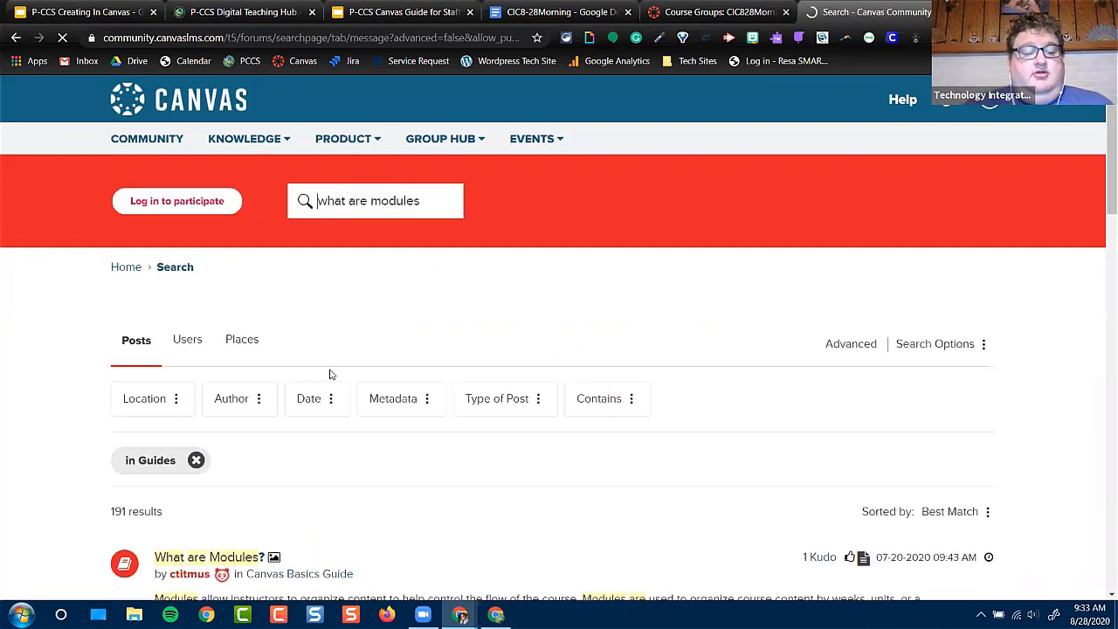
Open the "What are Modules?" guide from the search results and read through its explanation and Instructor View
scroll(288, 420, down, 1)
click(211, 486)
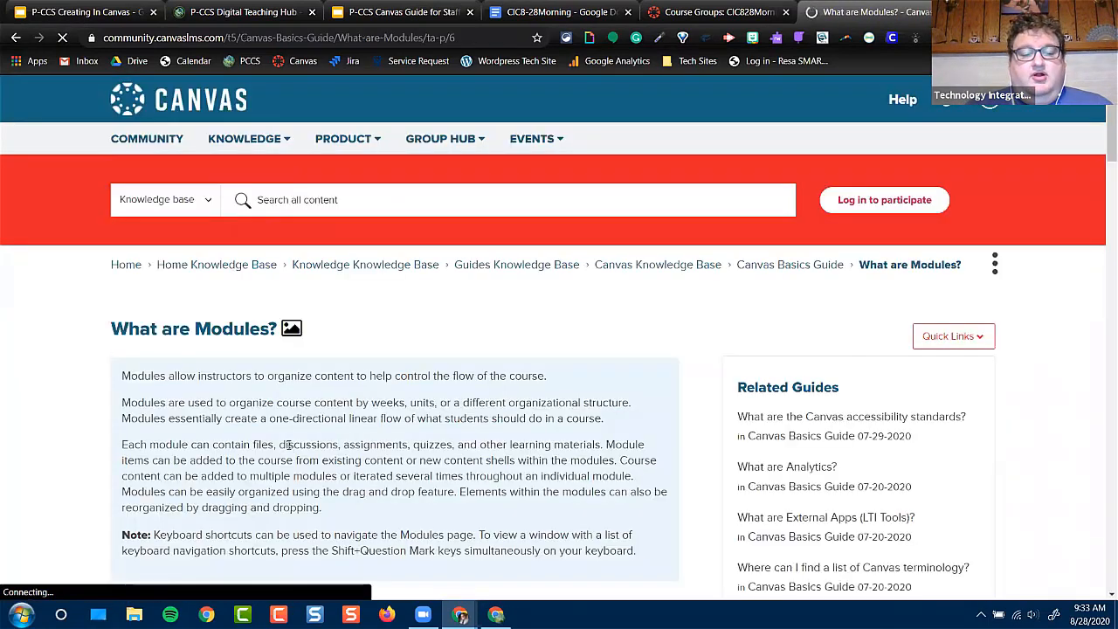
scroll(280, 449, down, 3)
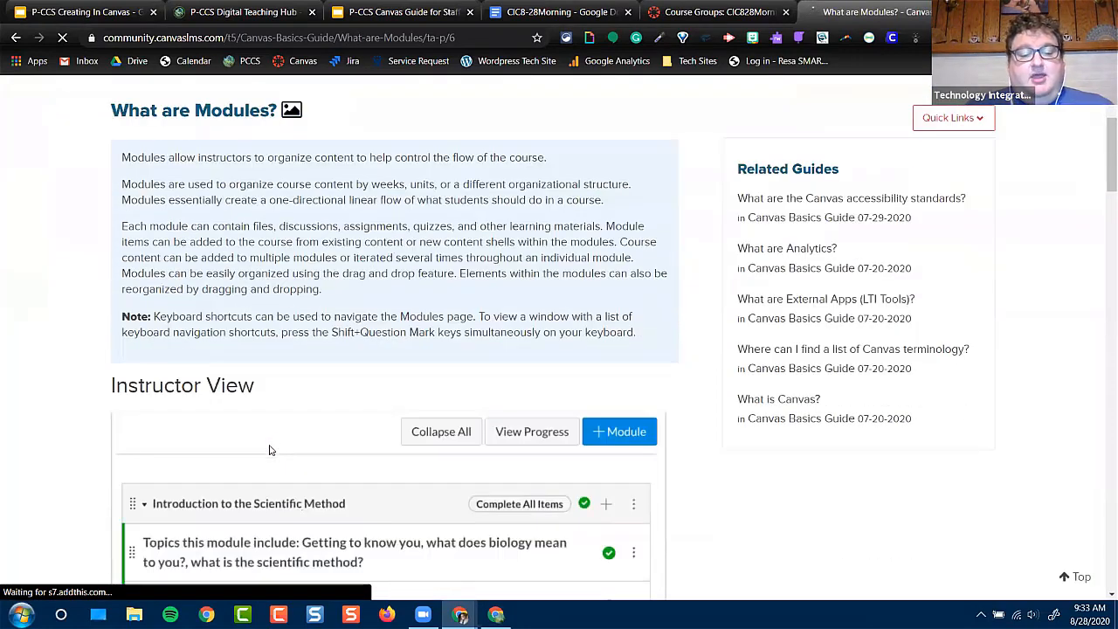
scroll(273, 449, down, 1)
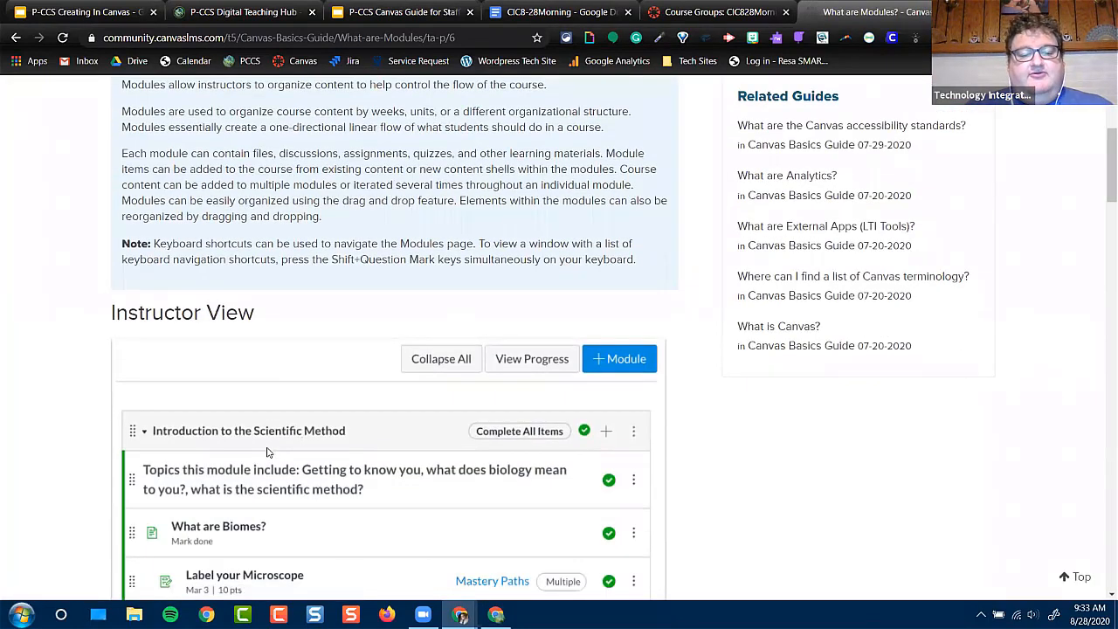
scroll(267, 452, down, 1)
scroll(268, 453, up, 3)
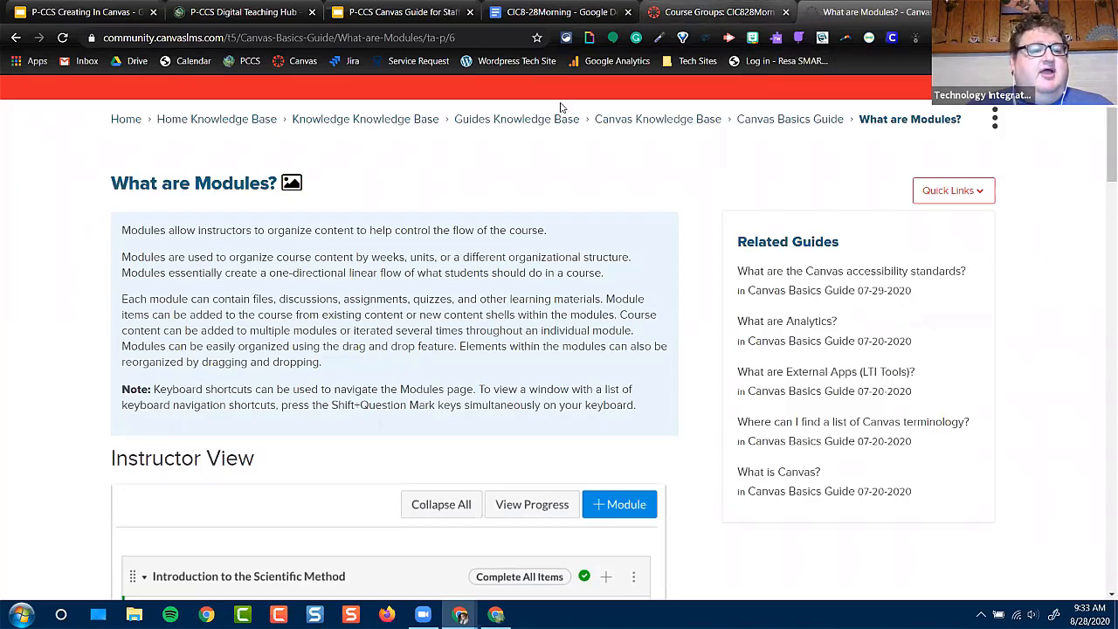
Return from the guide to the CIC828Morning course and open its Pages area
key(ctrl+shift+Tab)
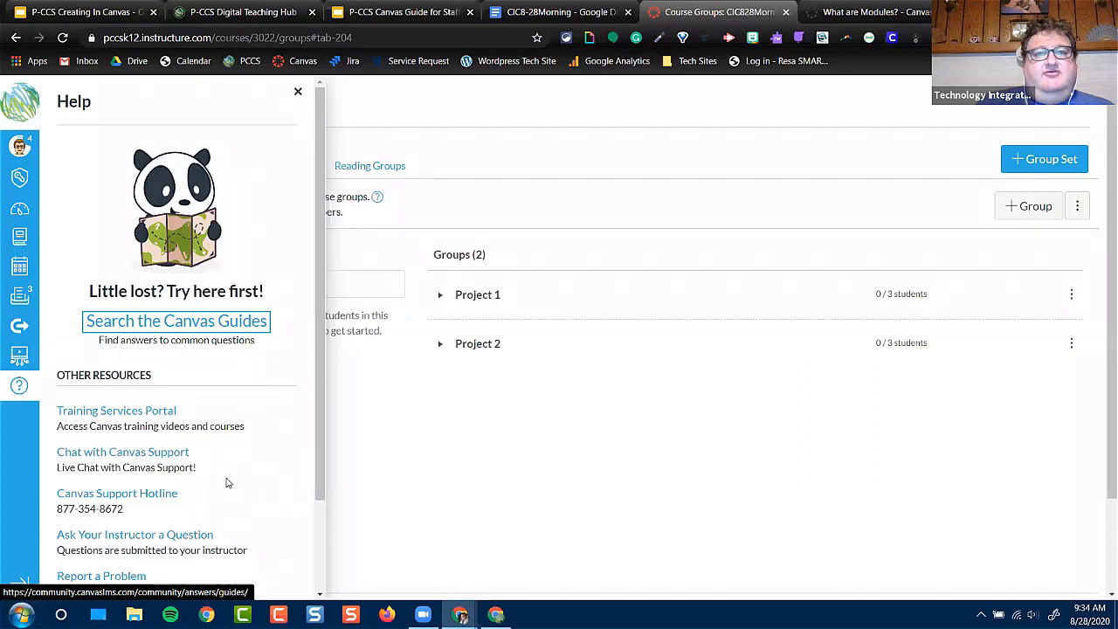
click(489, 537)
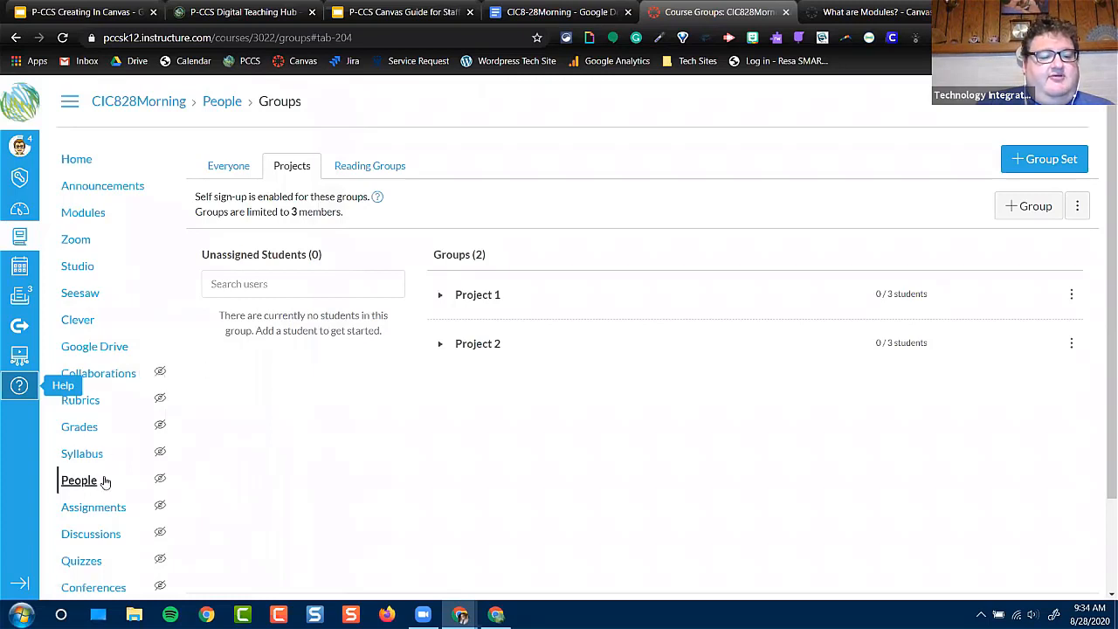
scroll(87, 489, down, 2)
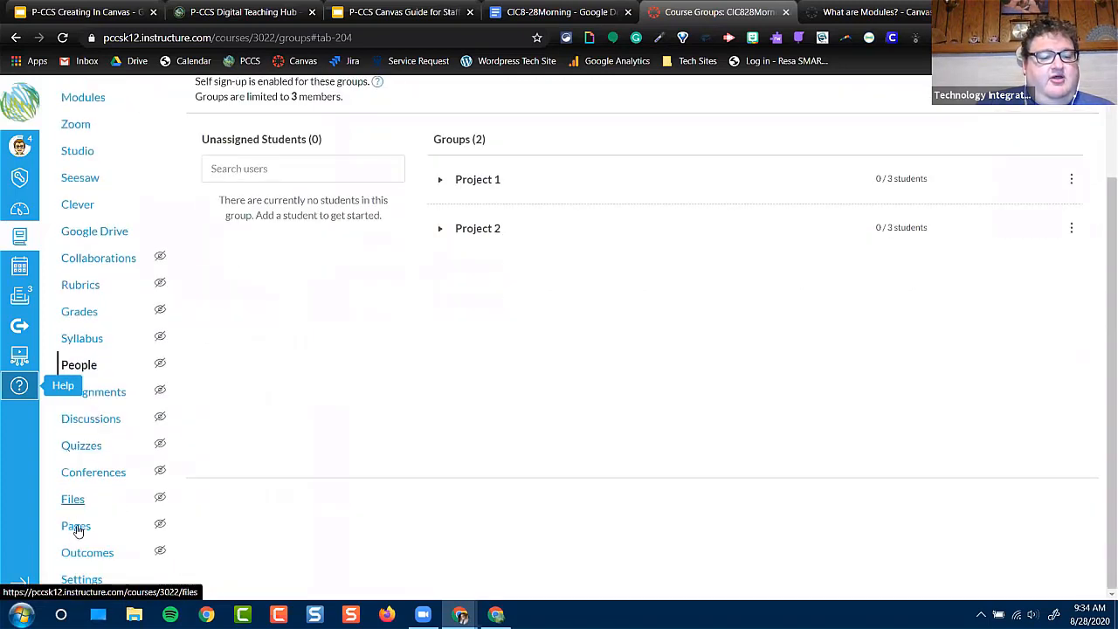
click(76, 527)
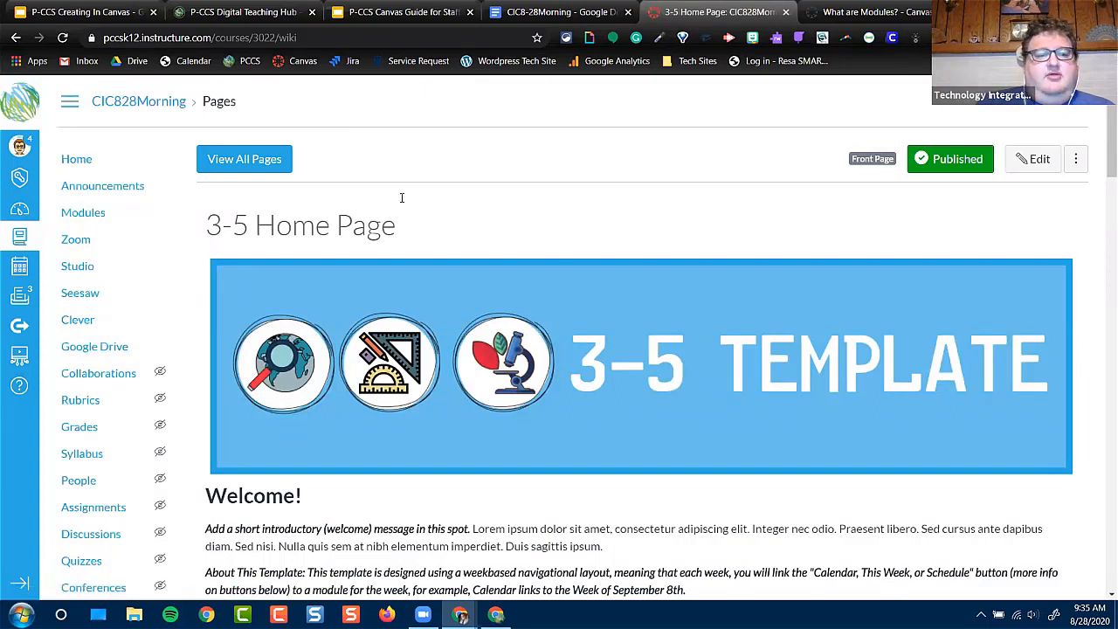
Go to the course Home page and view its built-in tutorial, closing it when finished
click(87, 161)
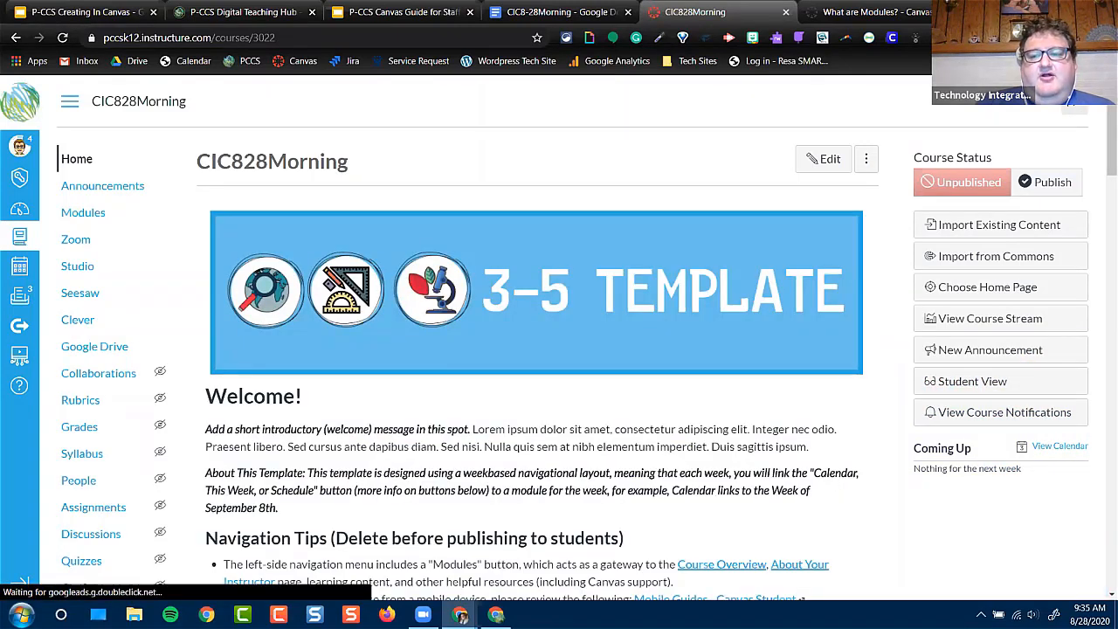
click(1074, 105)
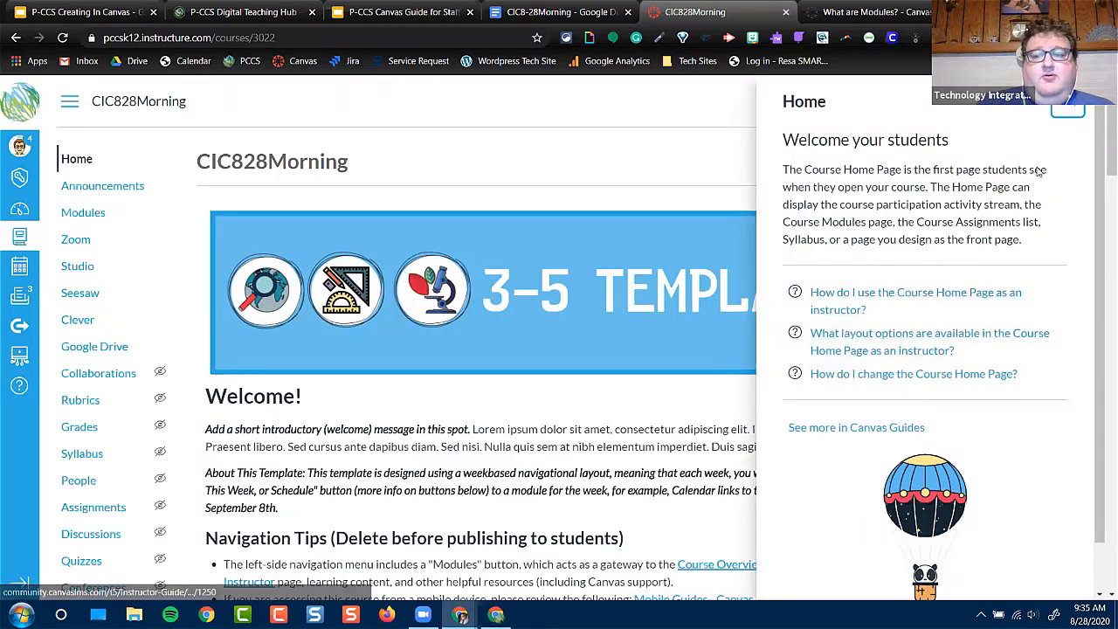
click(1080, 114)
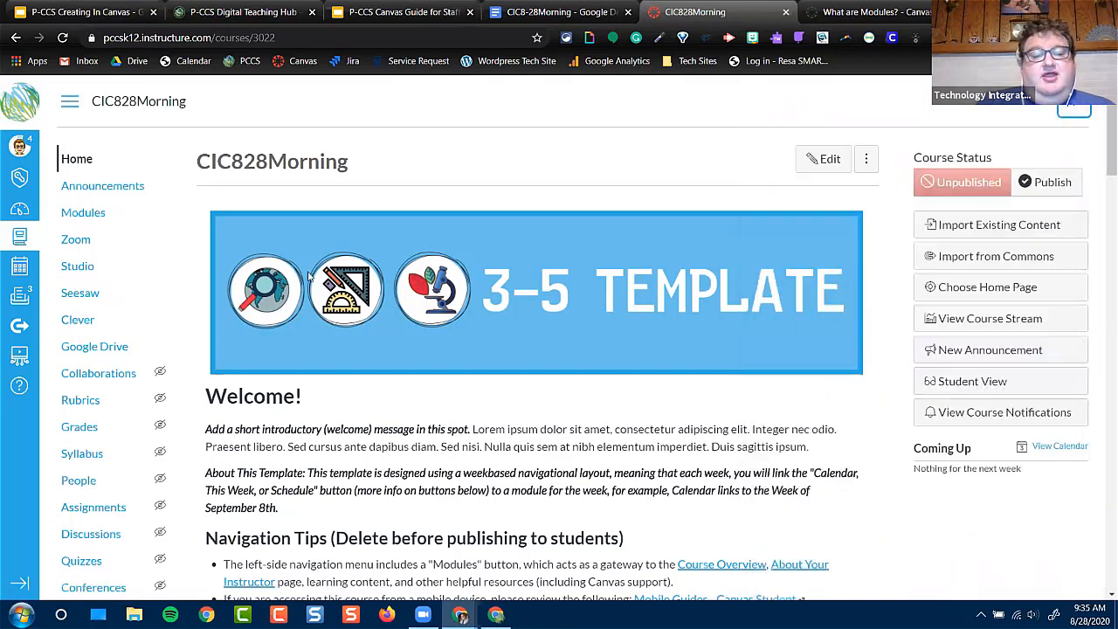
Display the list of all pages in the course and close the Pages tutorial
scroll(80, 484, down, 2)
click(87, 496)
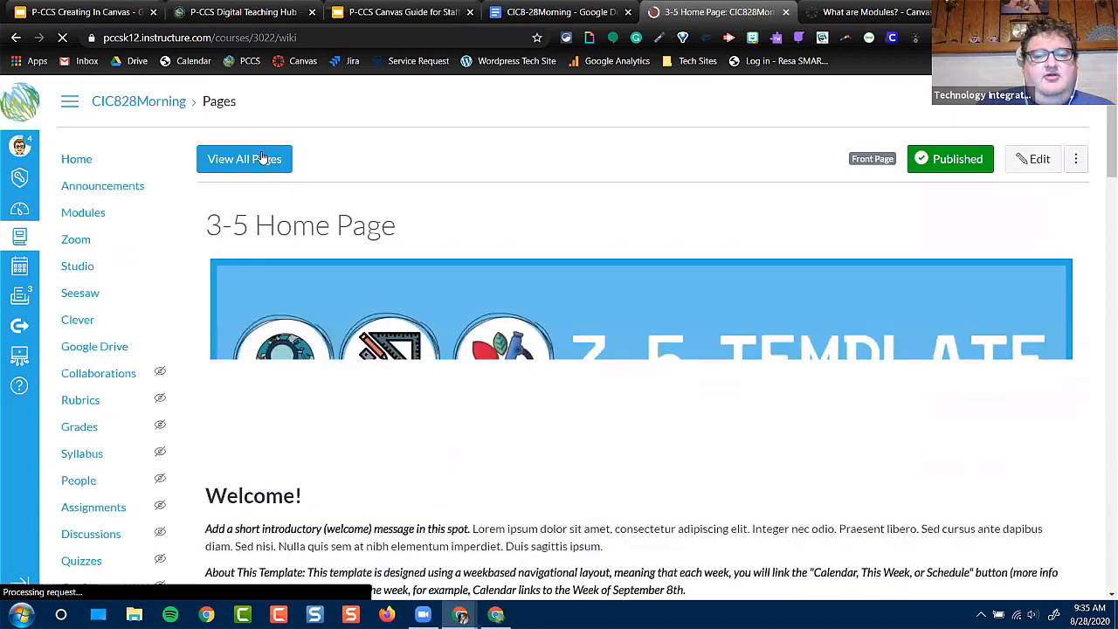
click(259, 160)
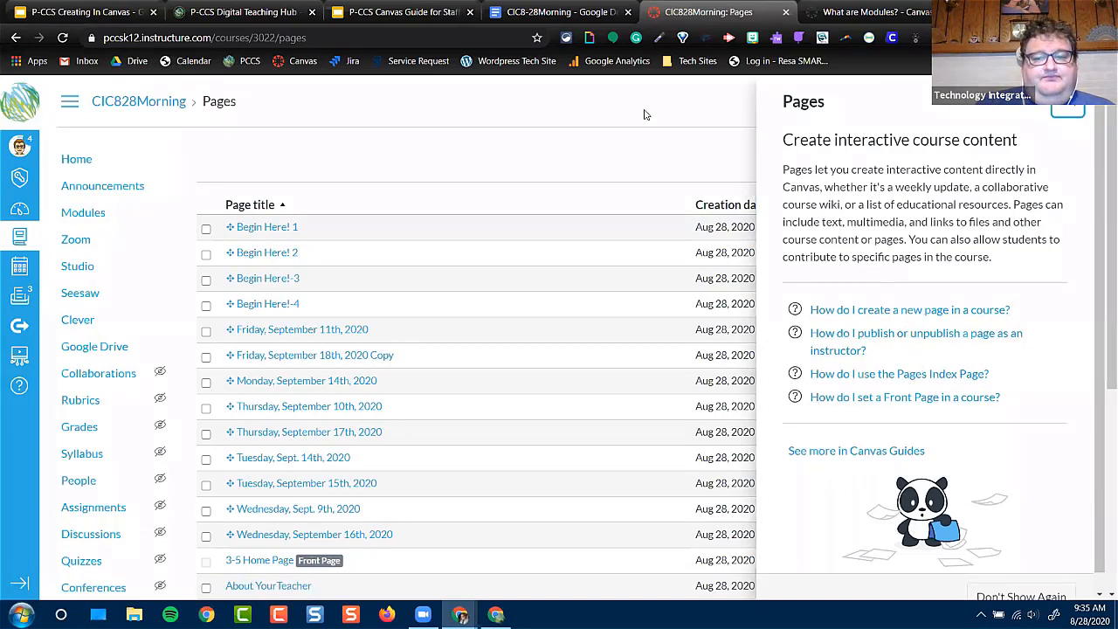
click(1068, 100)
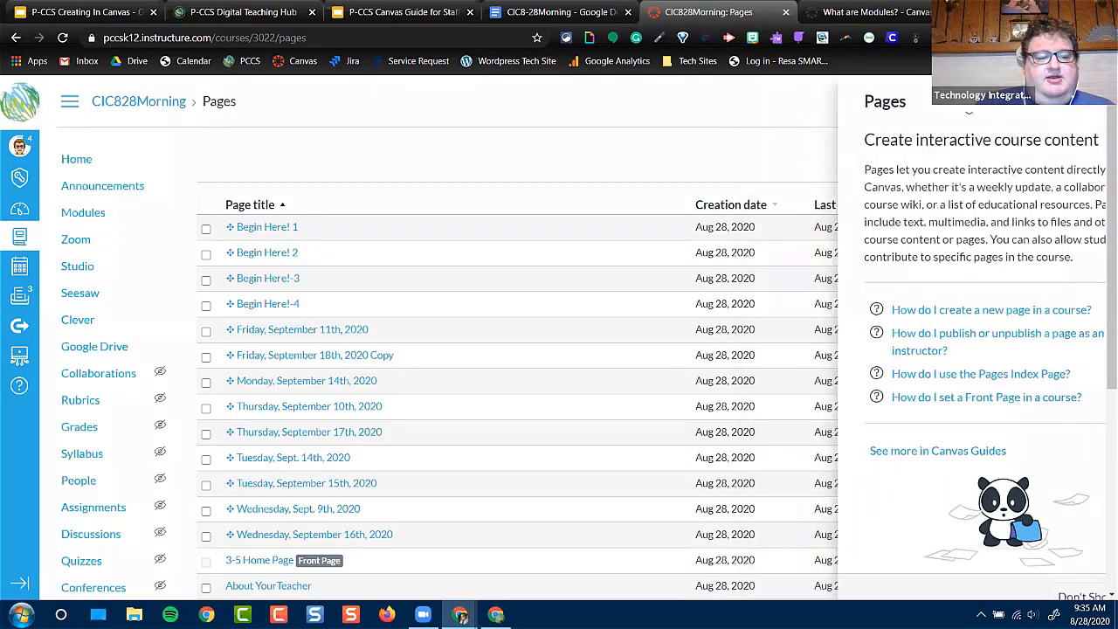
Reopen the course's Pages area, display all pages and look through the full list
scroll(94, 517, down, 1)
click(75, 567)
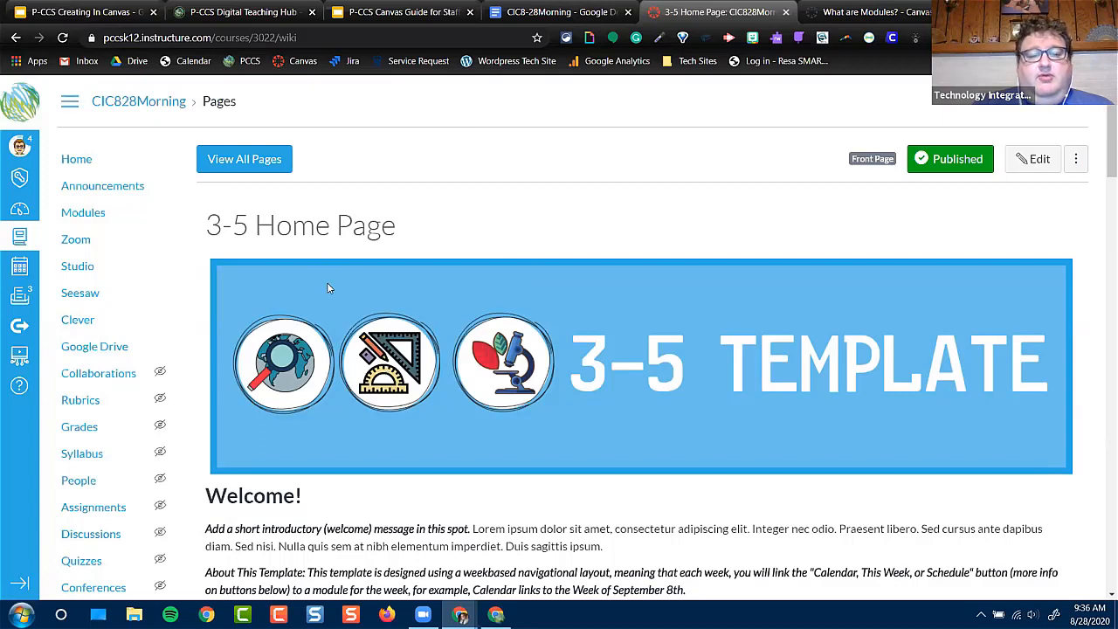
click(234, 170)
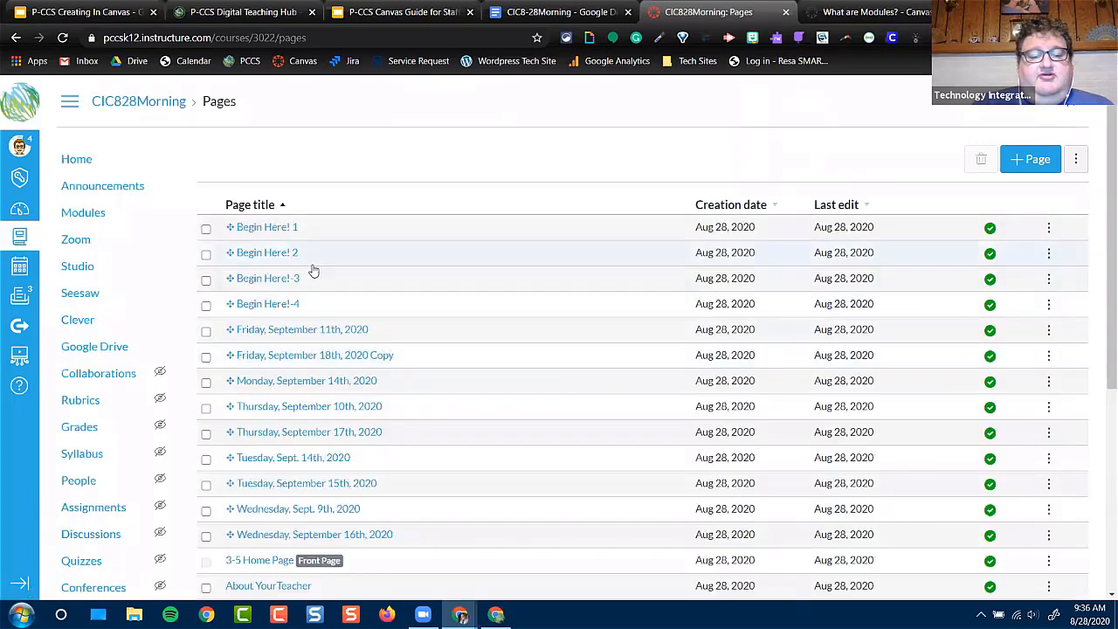
scroll(314, 272, down, 1)
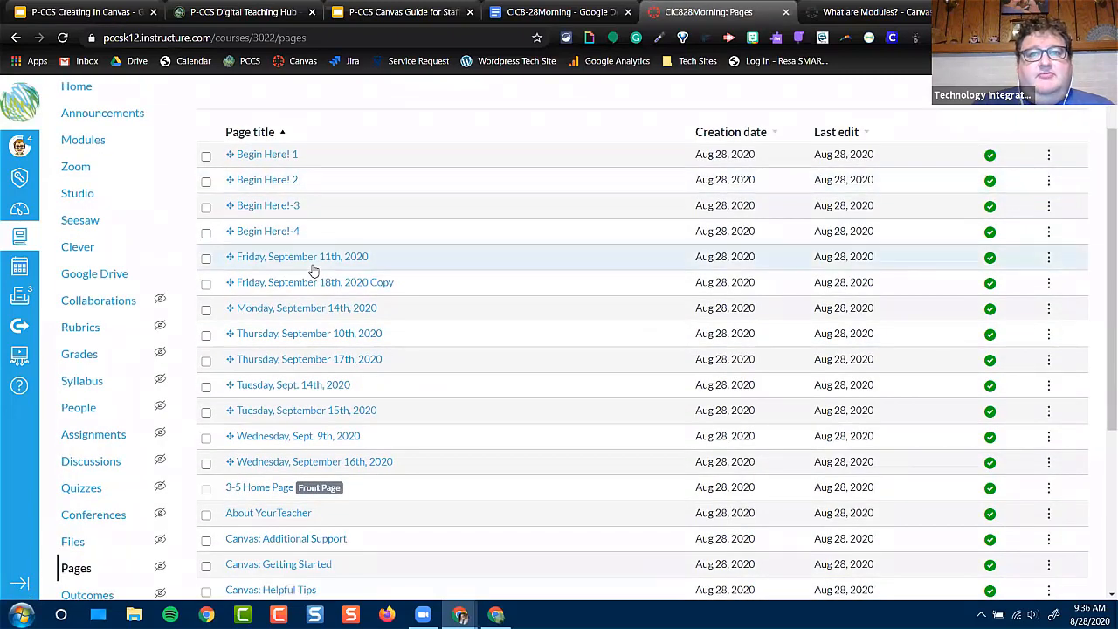
scroll(306, 356, down, 1)
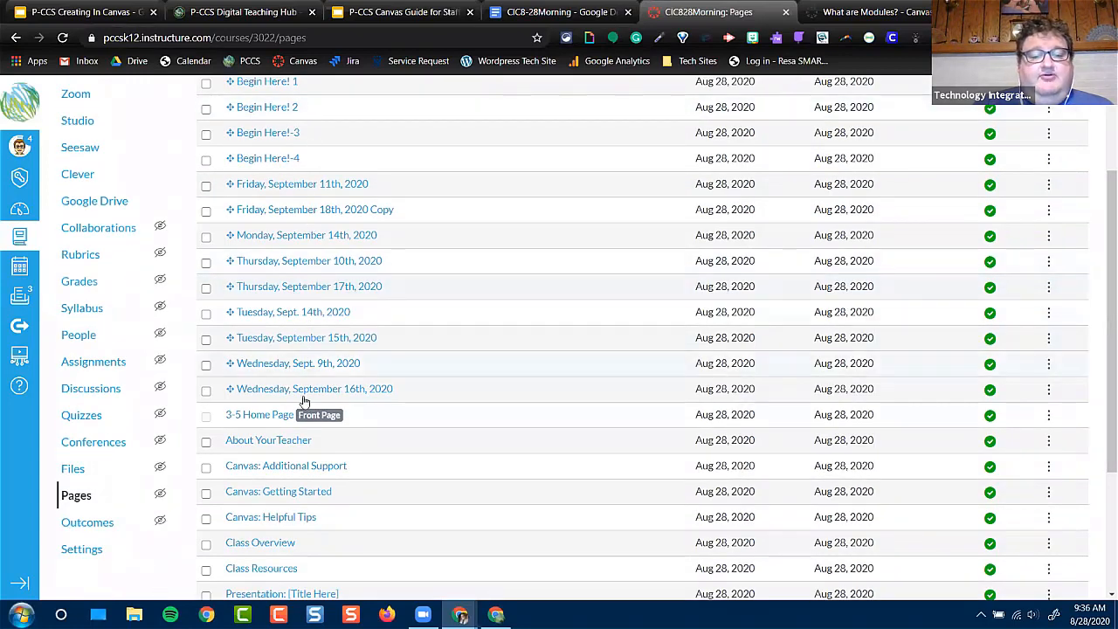
scroll(309, 188, down, 2)
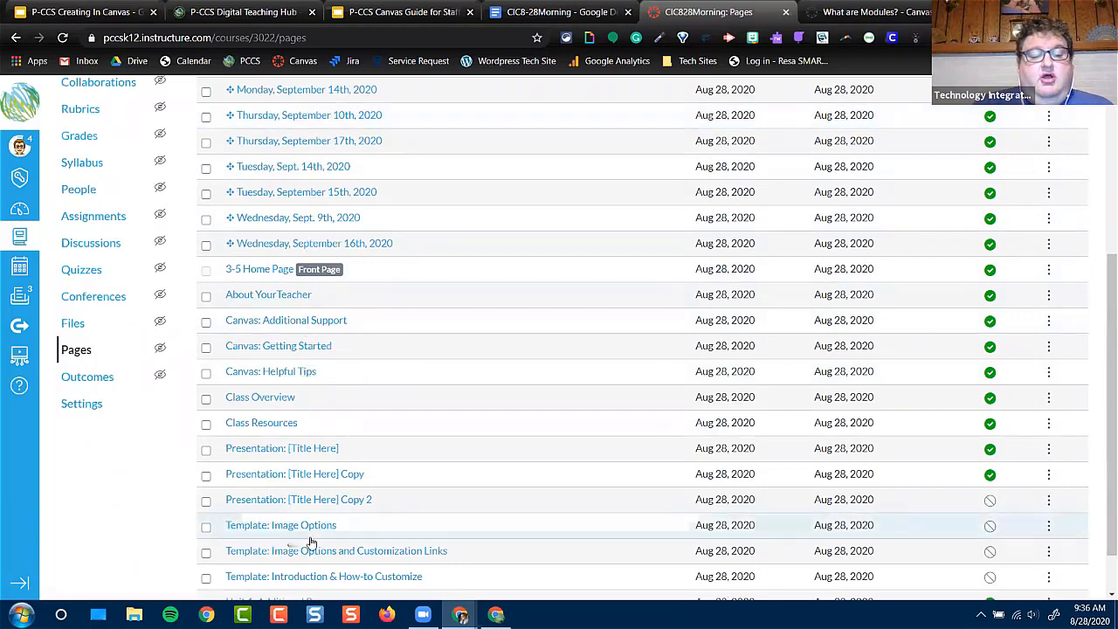
scroll(310, 543, down, 1)
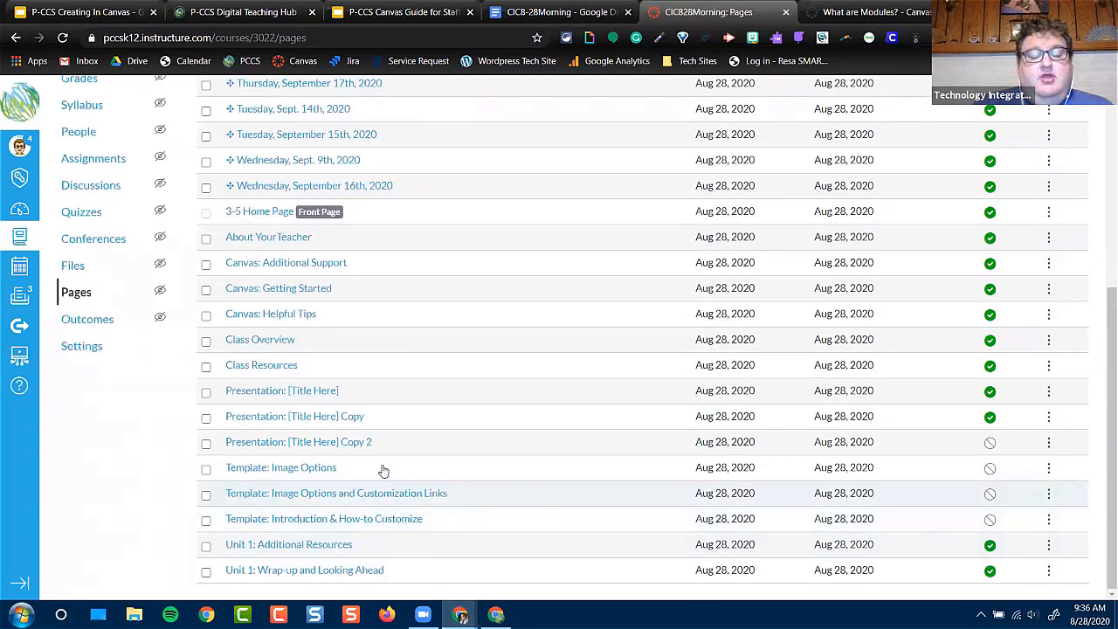
scroll(383, 468, up, 1)
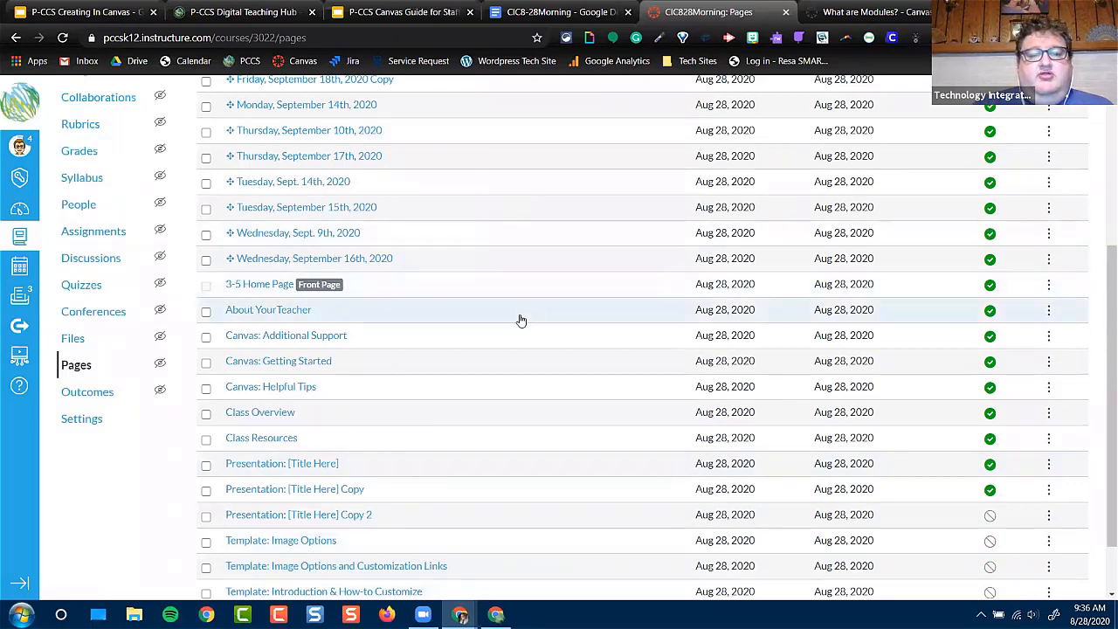
scroll(521, 317, up, 2)
scroll(521, 314, up, 2)
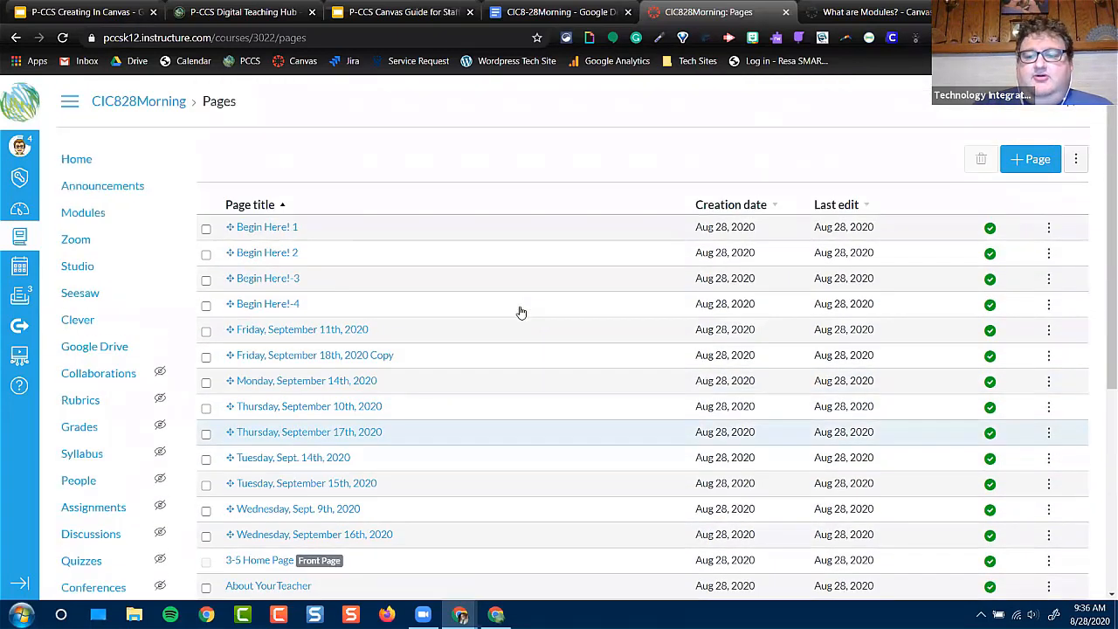
Create a new page titled "All About Raccoons", correcting the spelling of the animal's name
click(1033, 160)
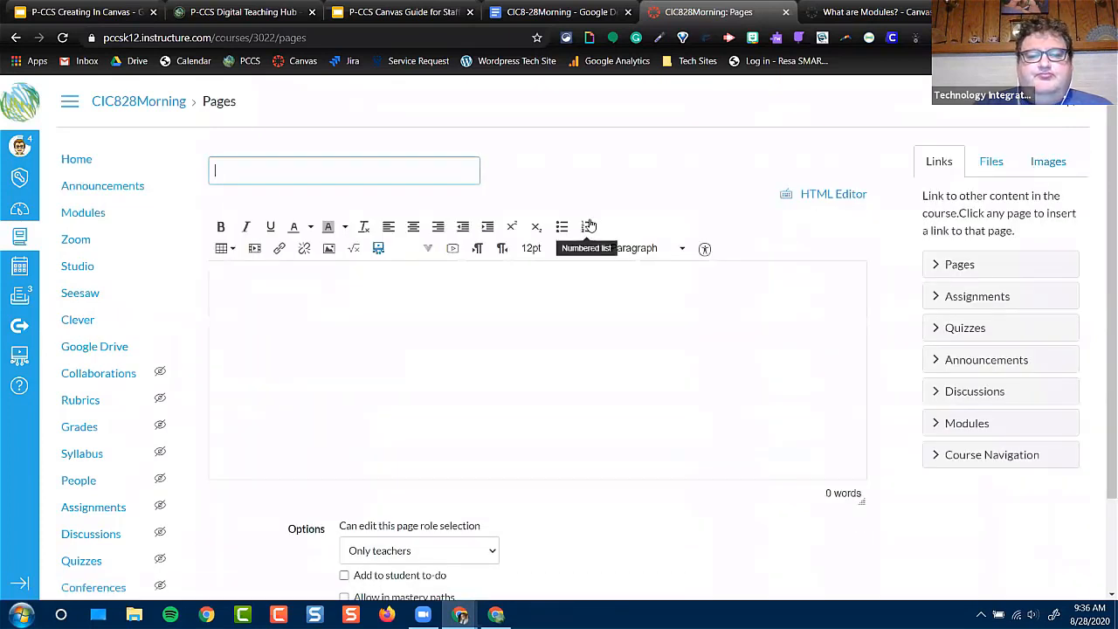
click(283, 169)
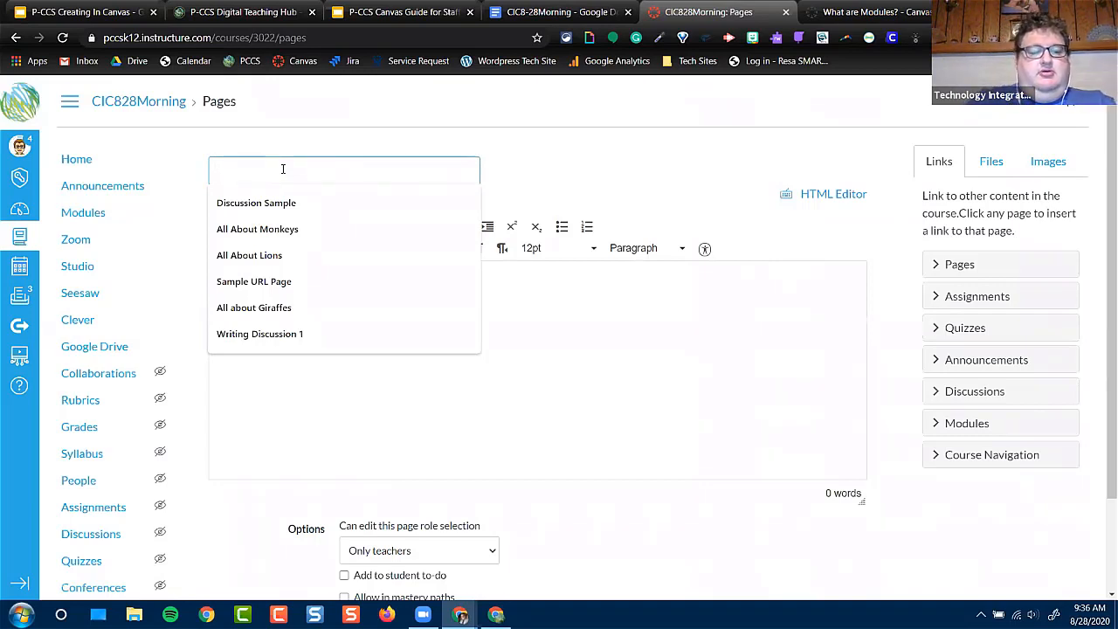
text(All About)
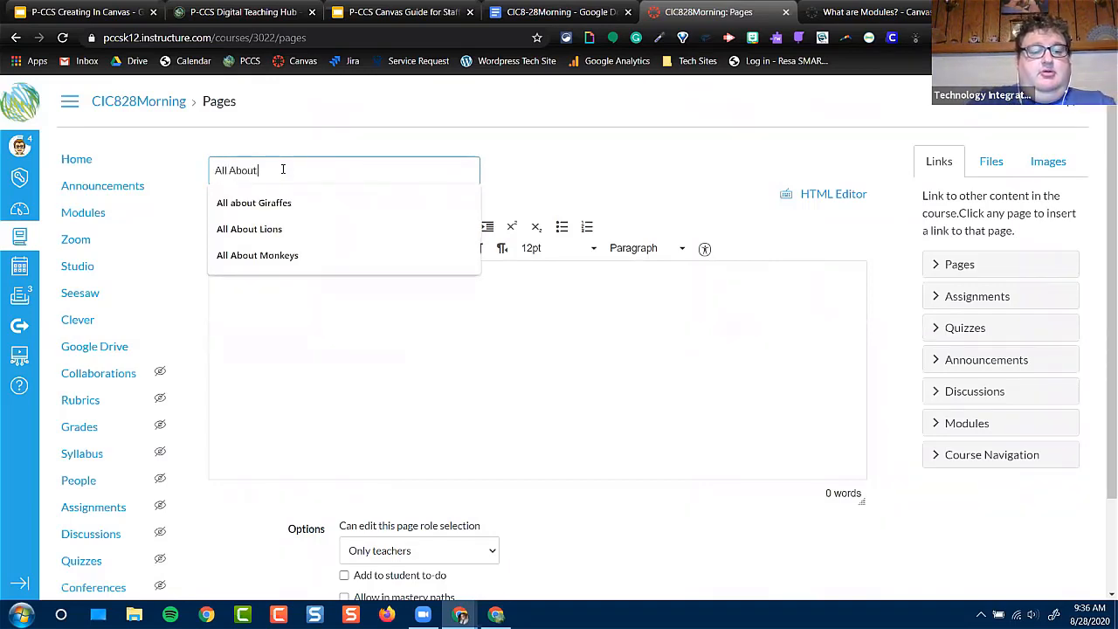
text( Racoons)
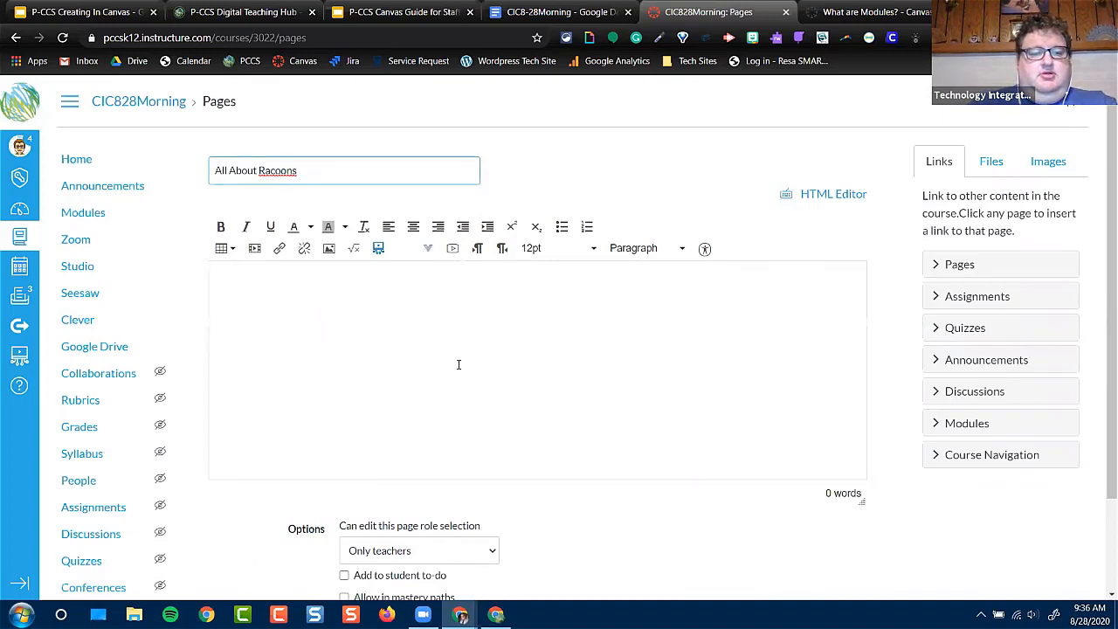
right_click(270, 171)
click(292, 181)
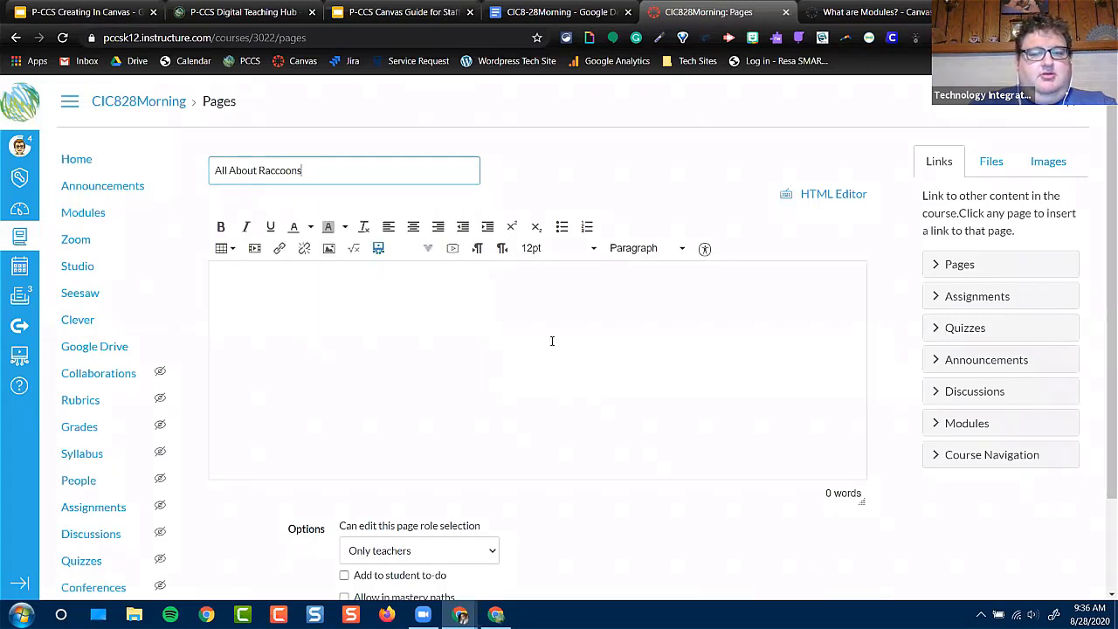
Add the centered line "We are going to learning all about Raccoons" to the page body
click(468, 277)
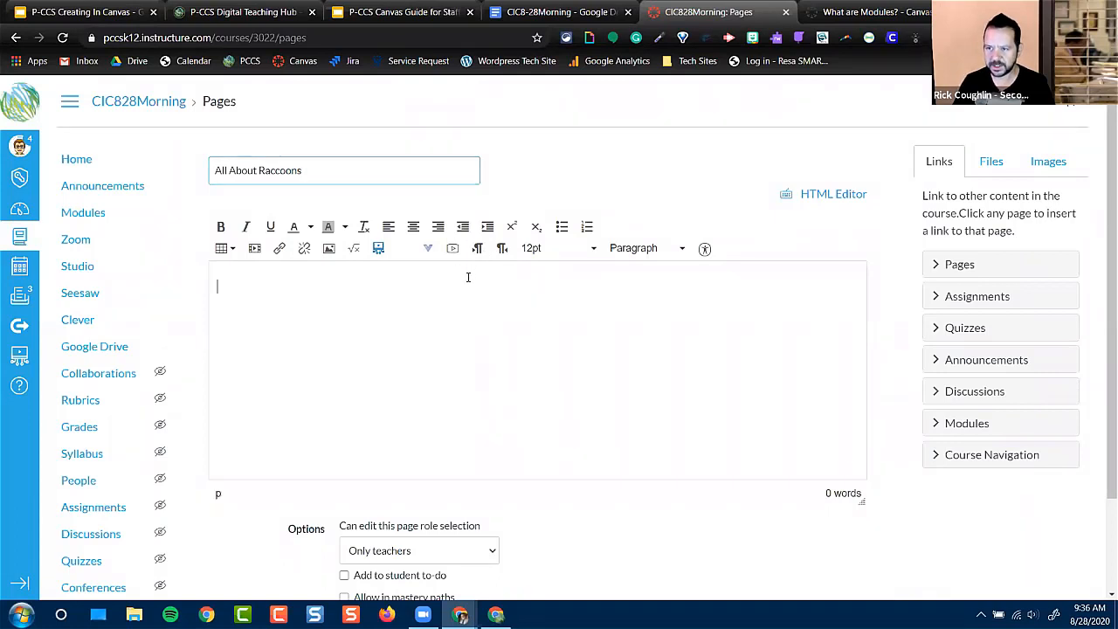
click(414, 229)
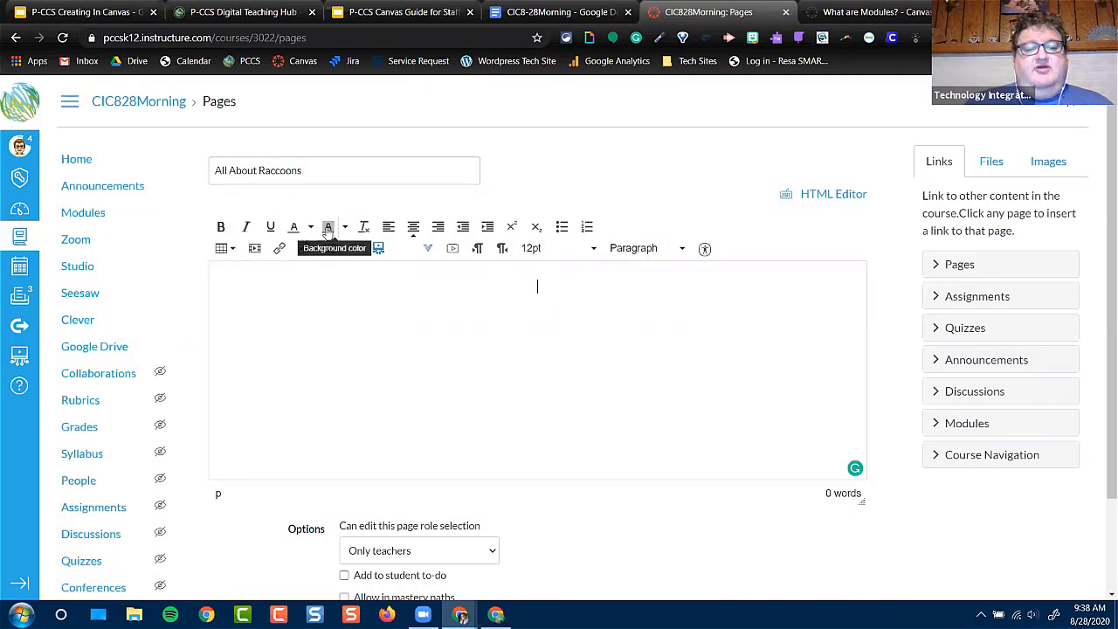
click(414, 229)
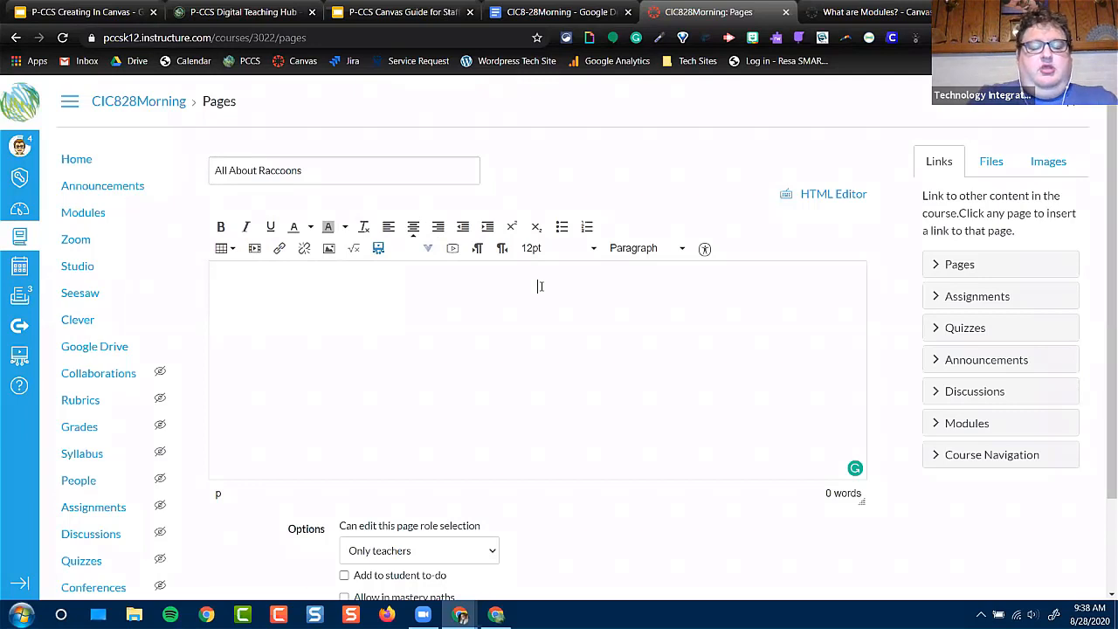
text(We are going t)
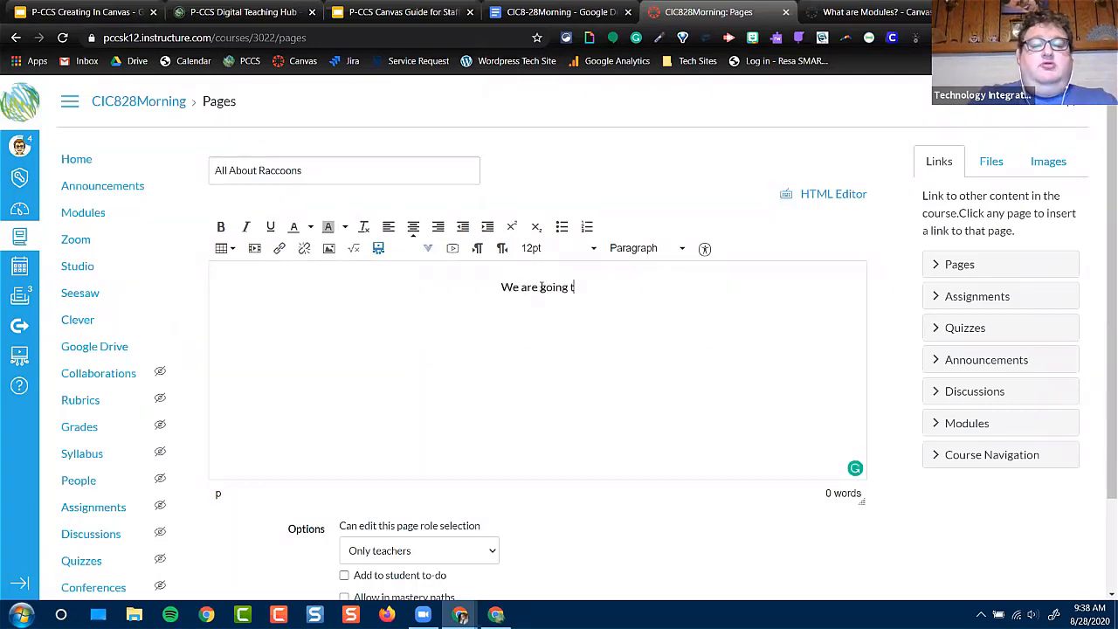
text(o learning all about)
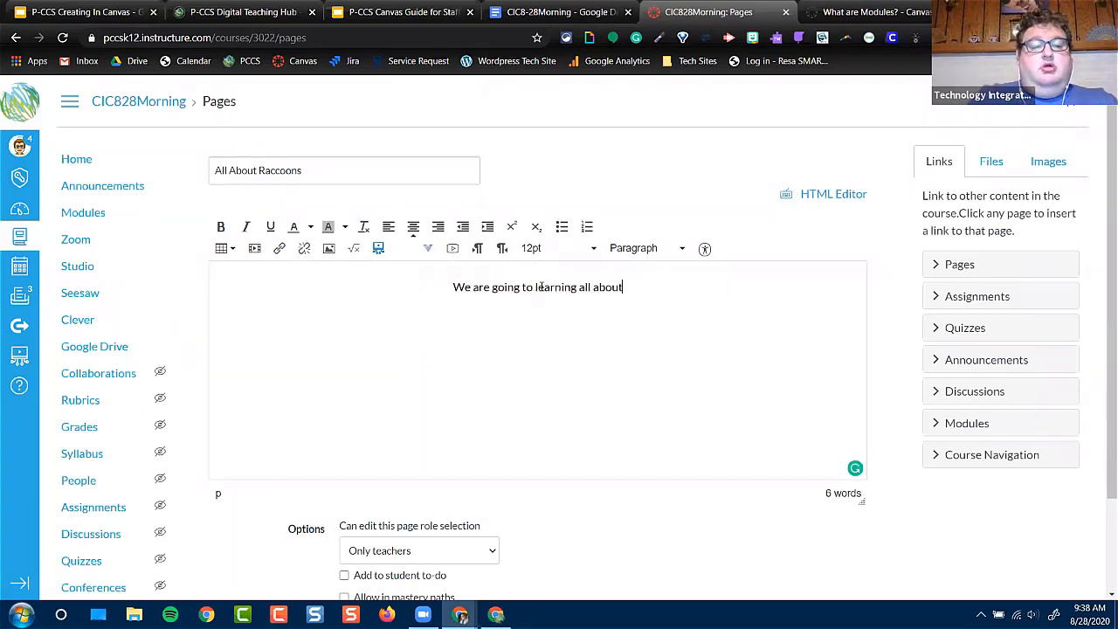
text( Raccoons)
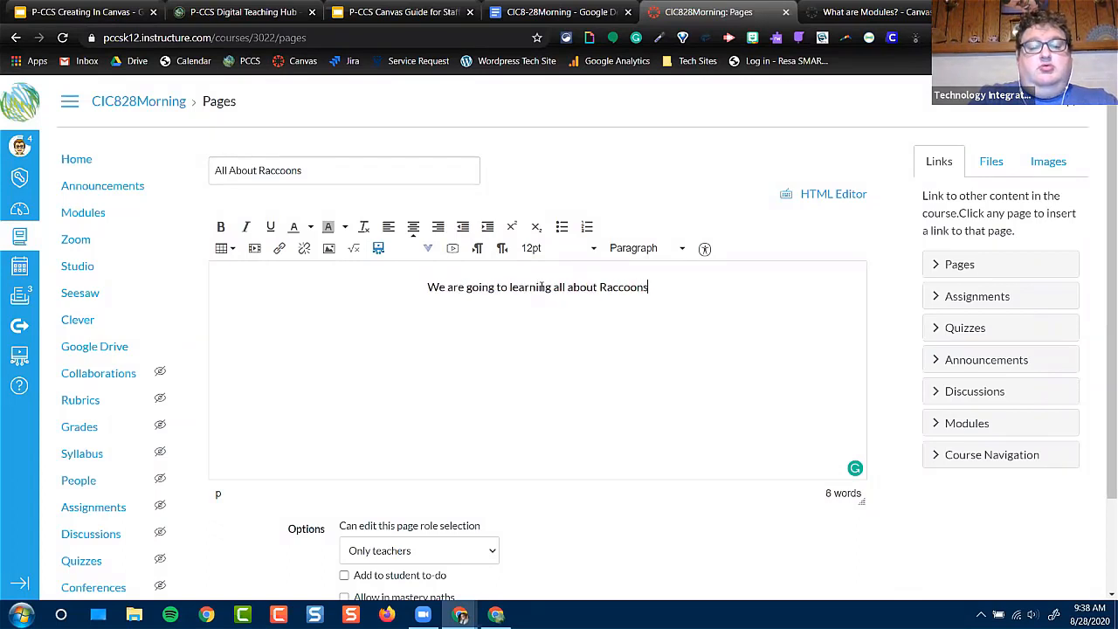
Format the centered line about raccoons as bold, underlined, red Header 2 text
drag(649, 287, 425, 289)
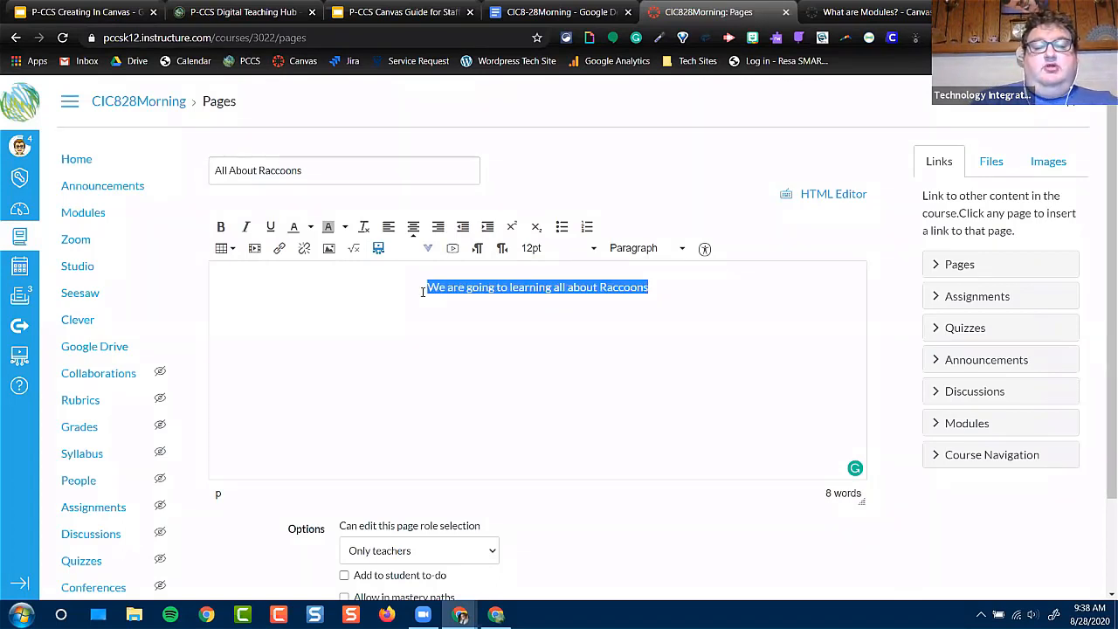
click(222, 227)
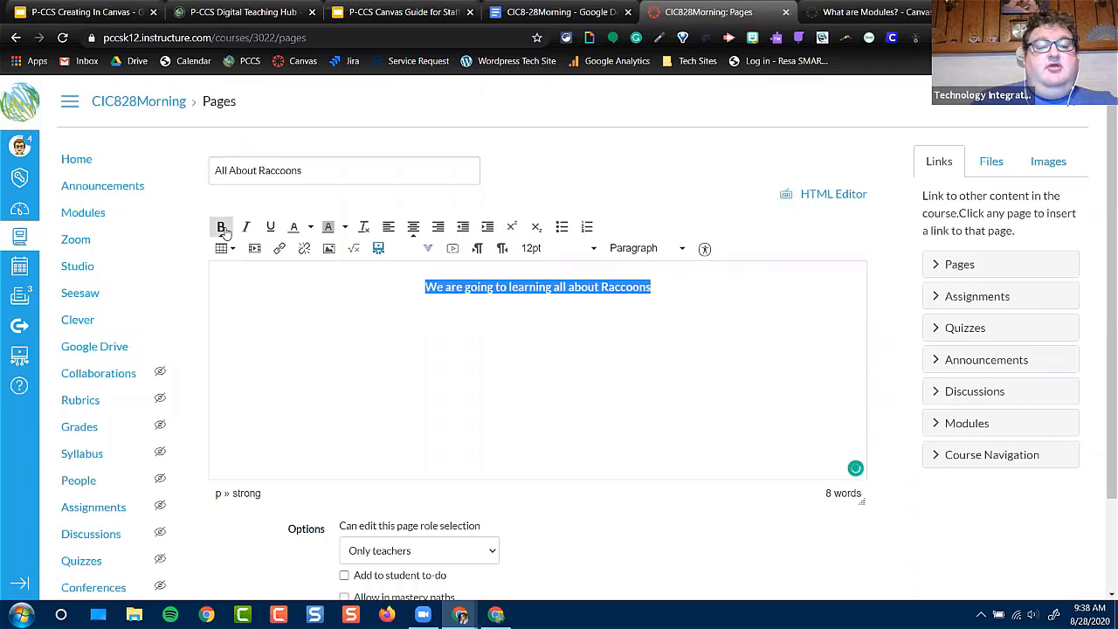
click(270, 227)
click(310, 227)
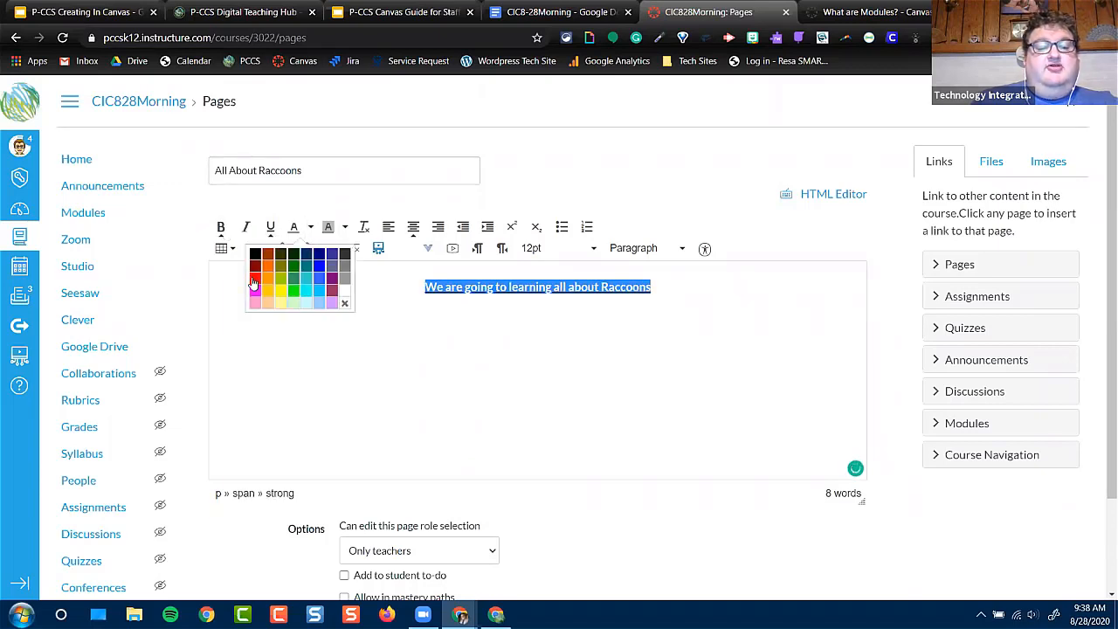
click(255, 278)
click(636, 250)
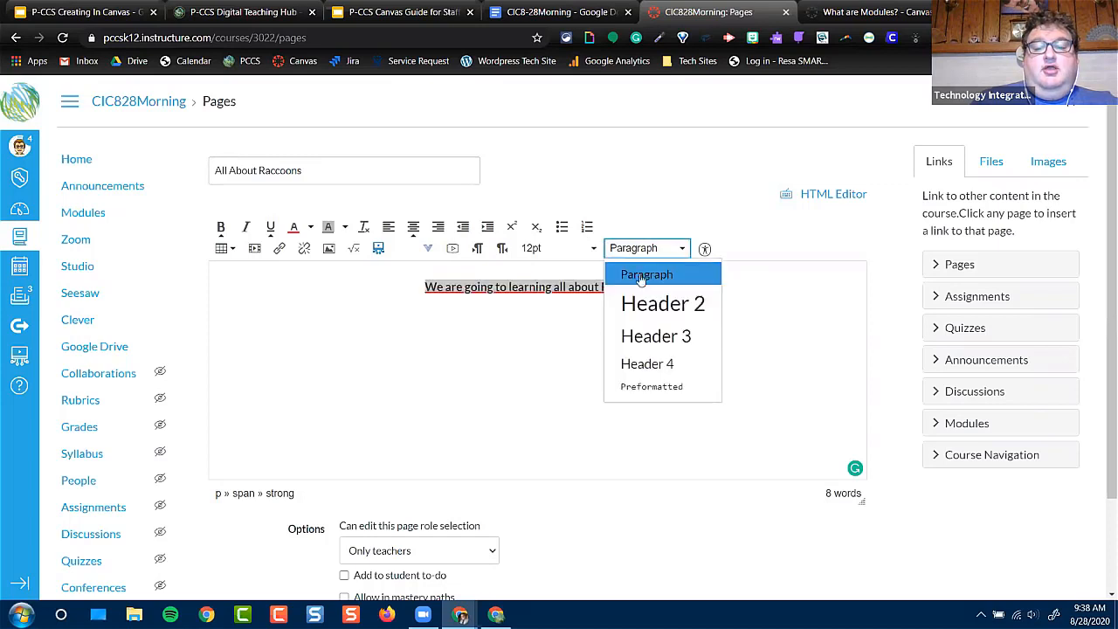
click(648, 305)
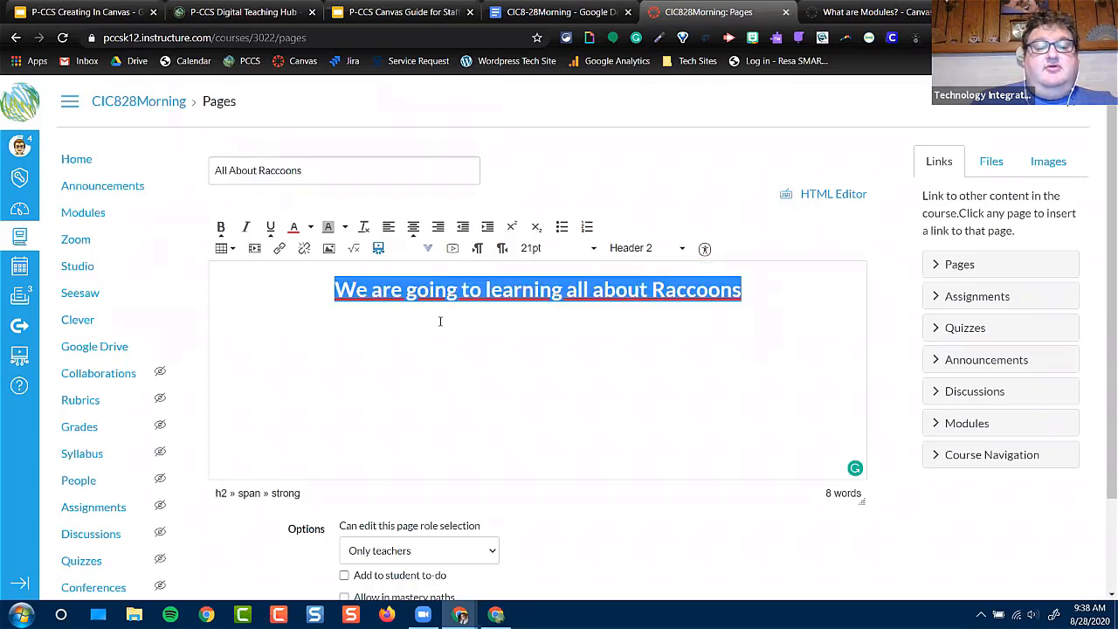
click(799, 315)
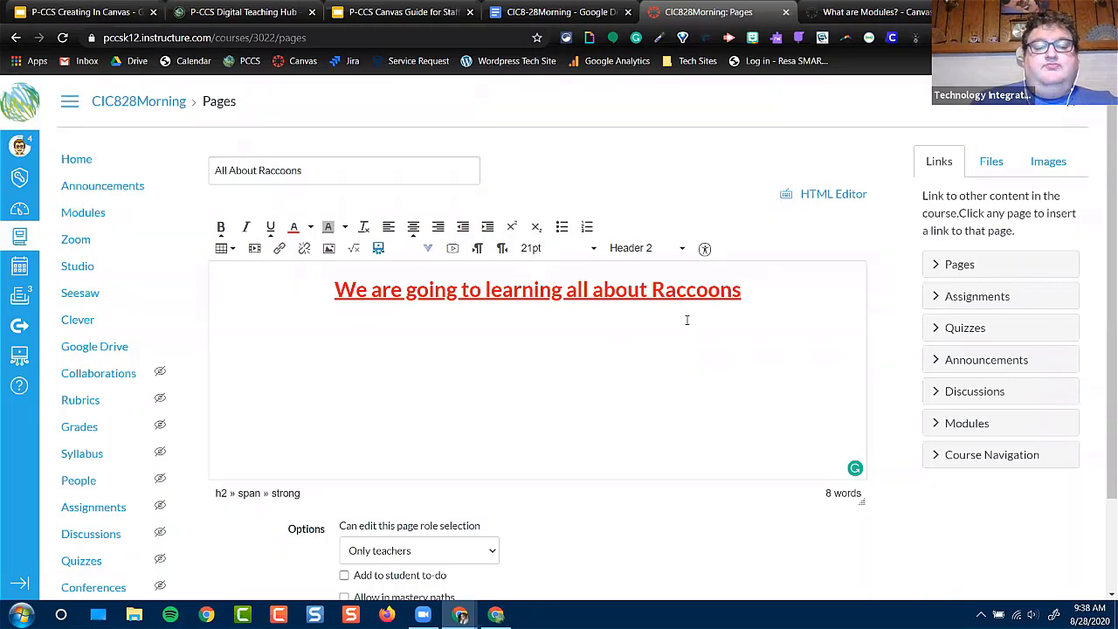
Start a new line with black text below the heading and insert a table with three columns and two rows
key(Return)
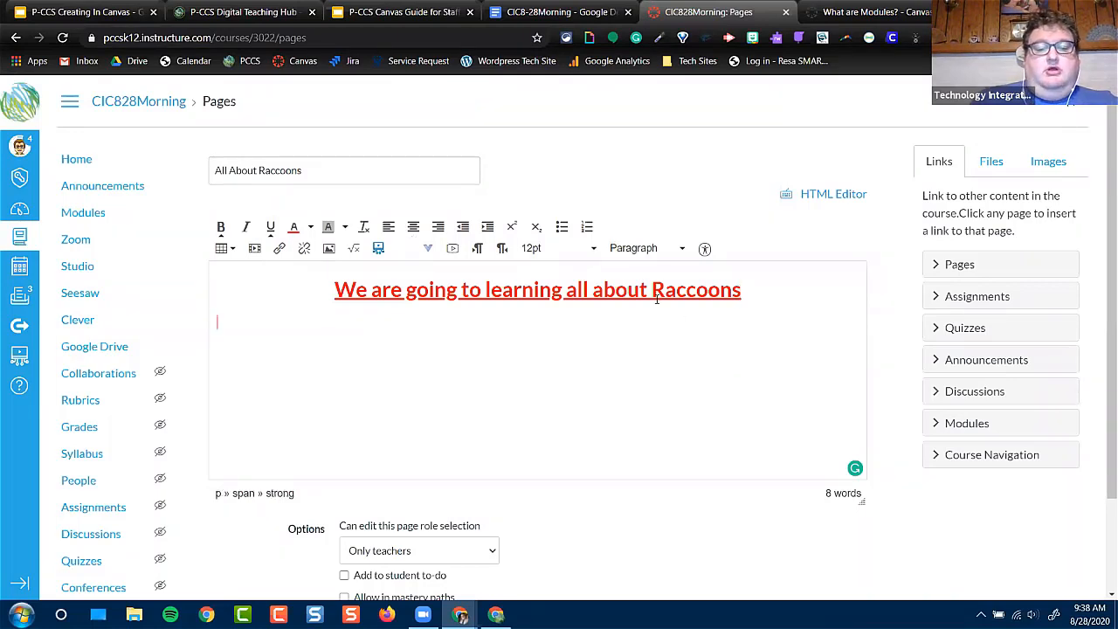
click(310, 227)
click(255, 253)
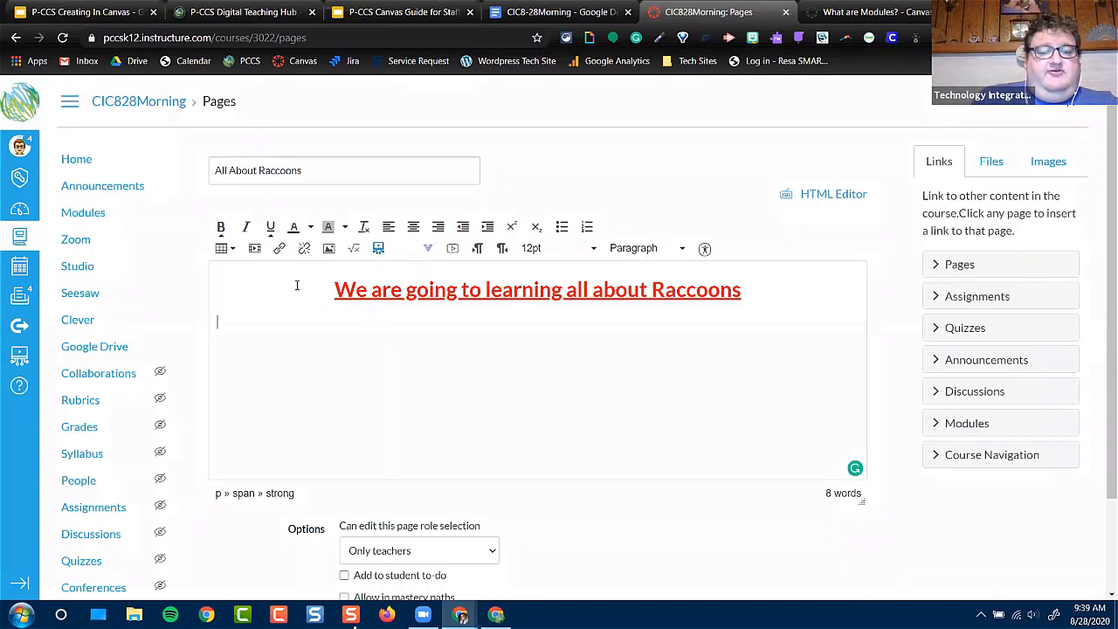
click(234, 251)
mouse_move(237, 272)
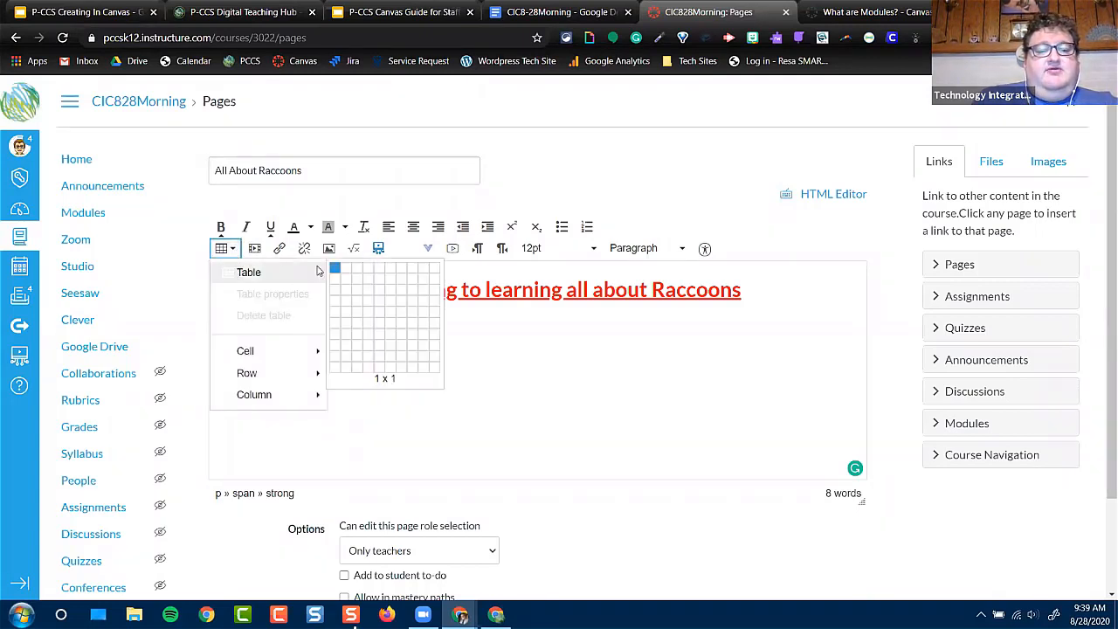
click(357, 279)
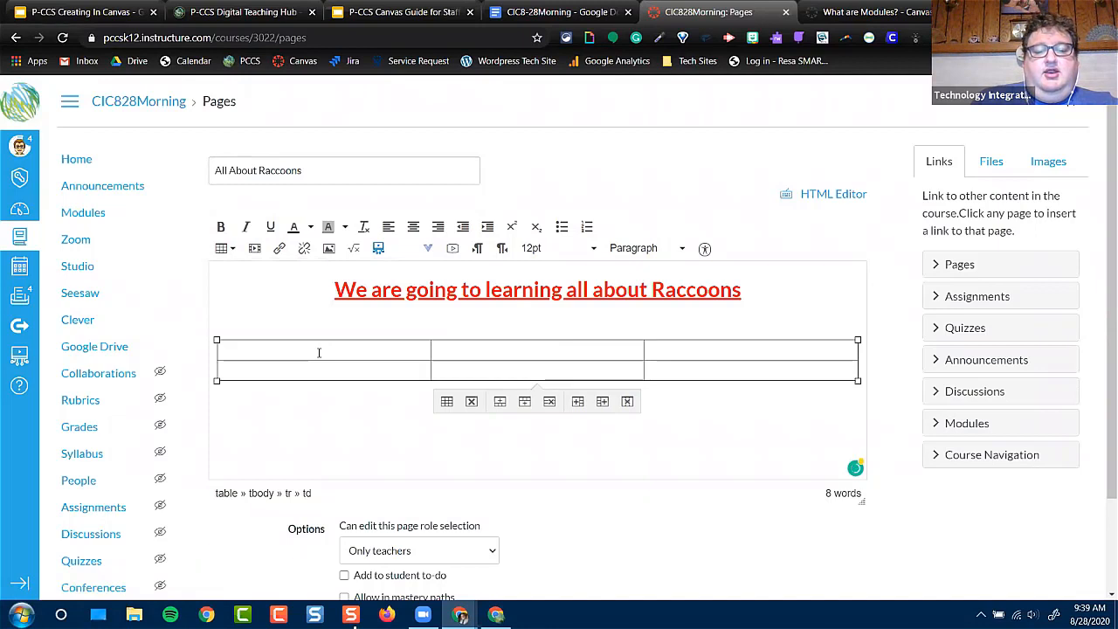
Fill the table's first row with "What do Raccoons eat?", "Where do Raccoons live?" and "What do Raccoons do for fun?"
text(What)
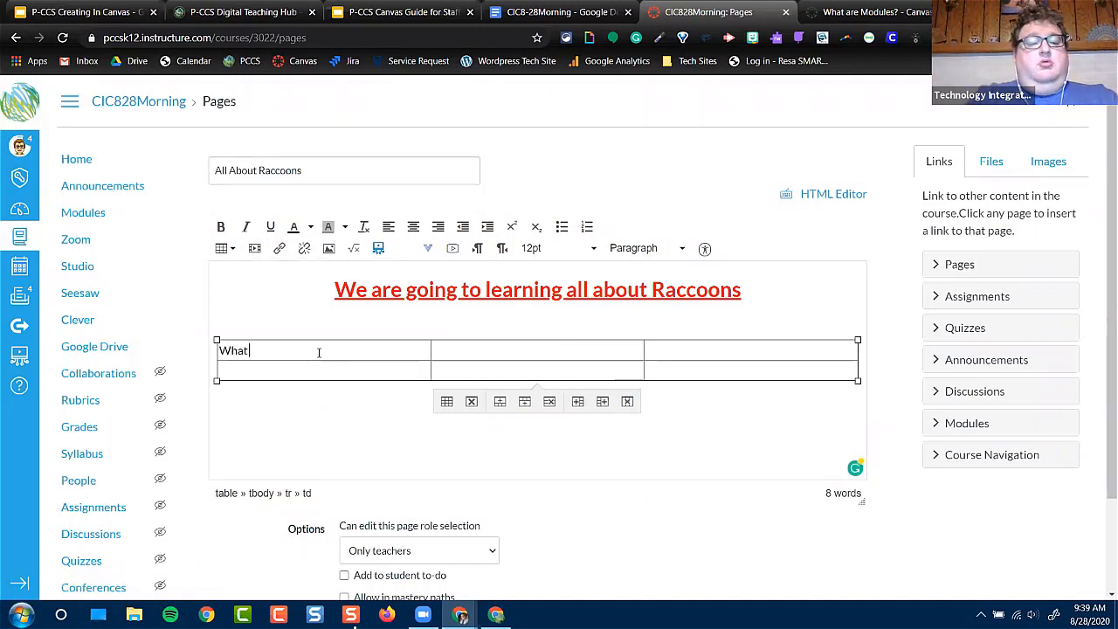
text( do Raccoon)
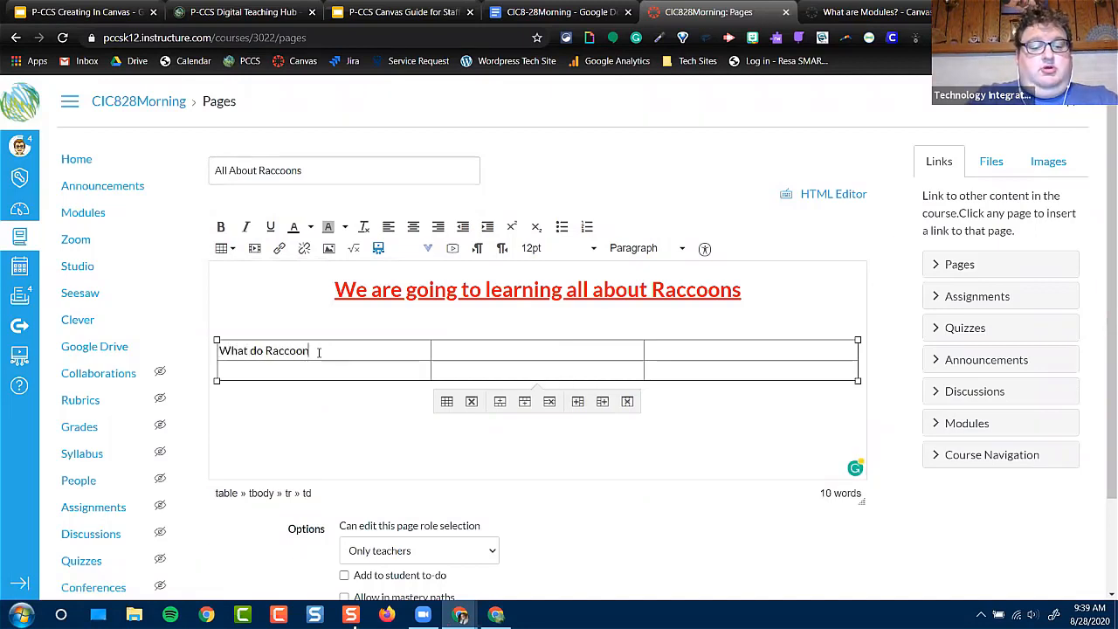
text(s eat?)
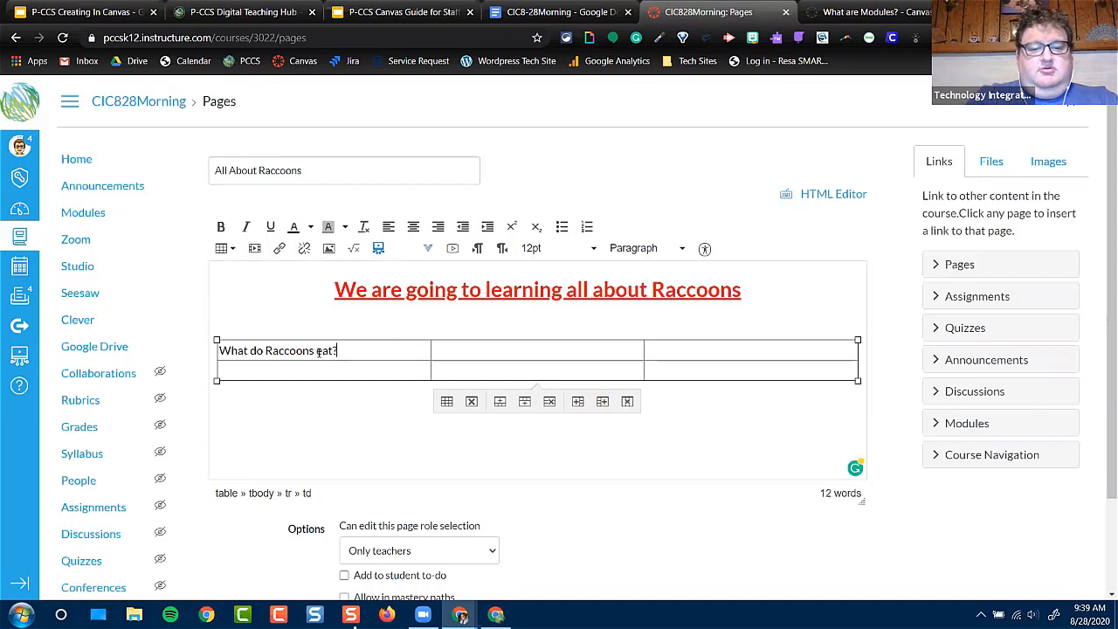
key(Tab)
text(Where d)
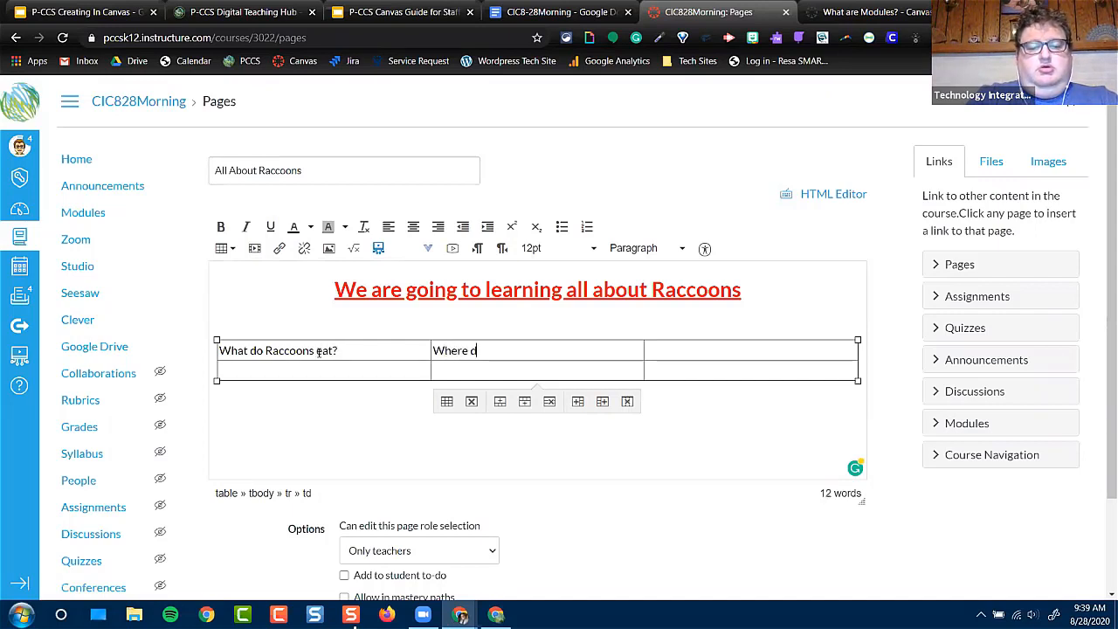
text(o Raccoons live?)
key(Tab)
text(What)
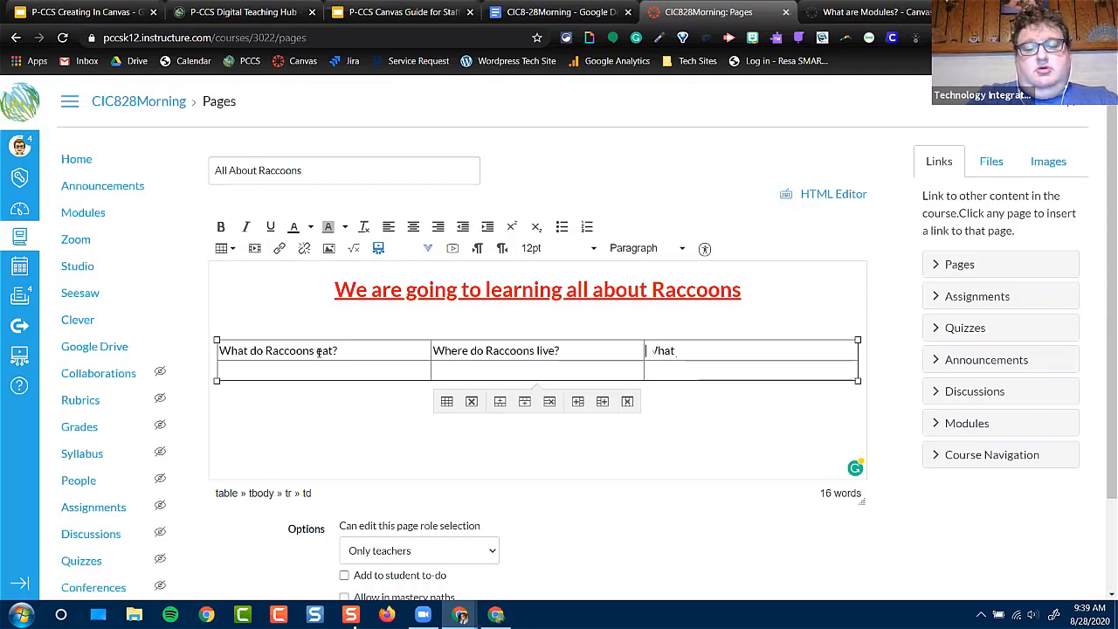
text( do Raccoons do for fun?)
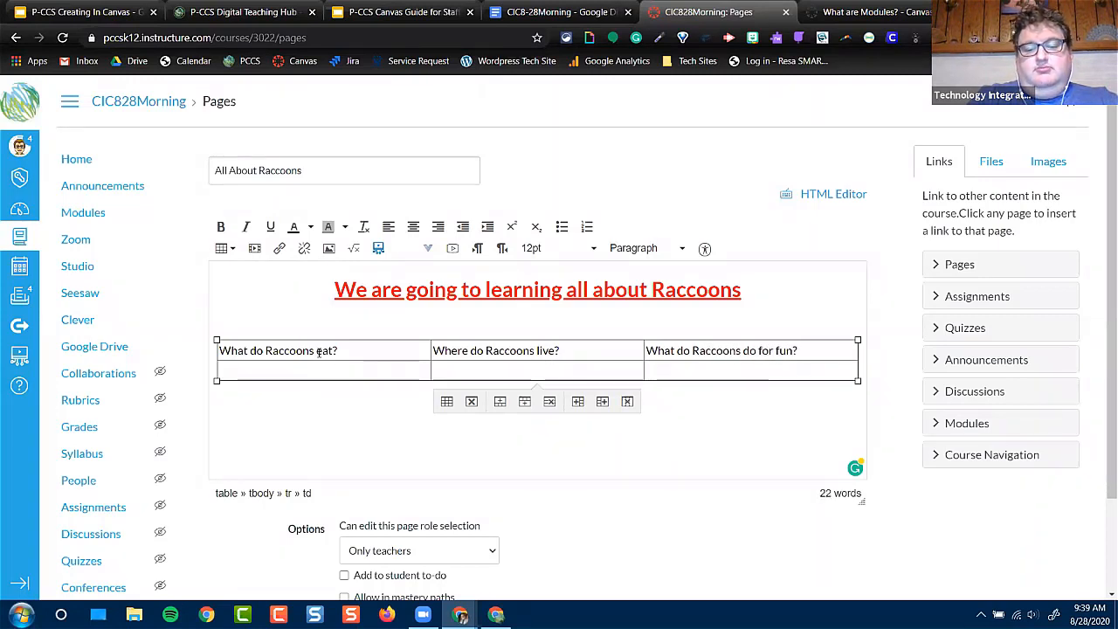
Center the table's first-row questions and enter "Raccoons like to eat everything" in the cell below "What do Raccoons eat?"
drag(218, 350, 794, 347)
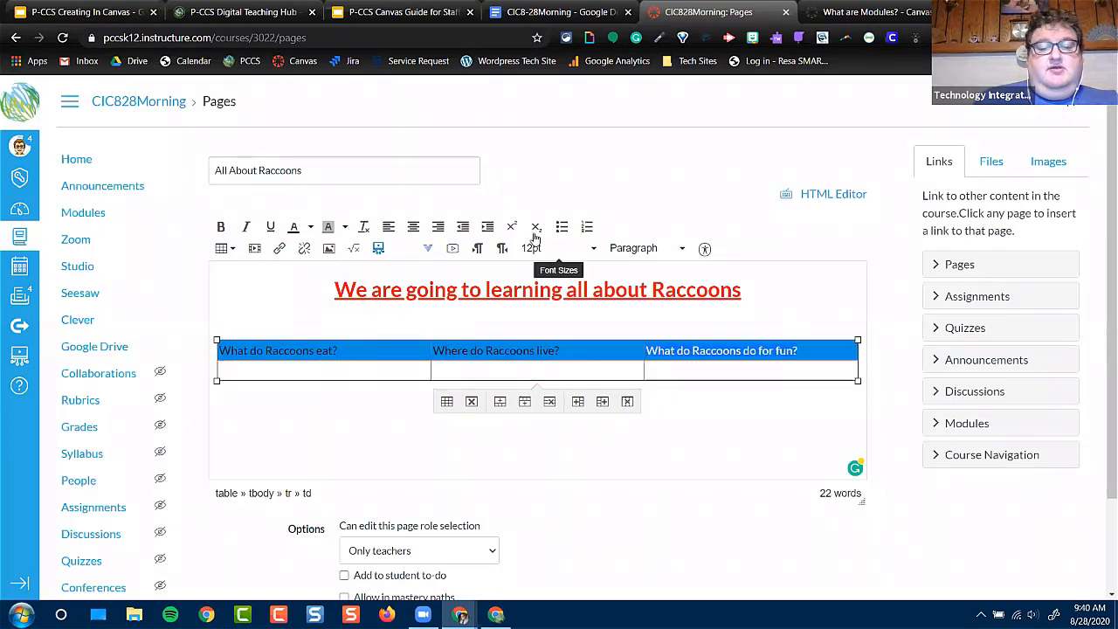
click(414, 227)
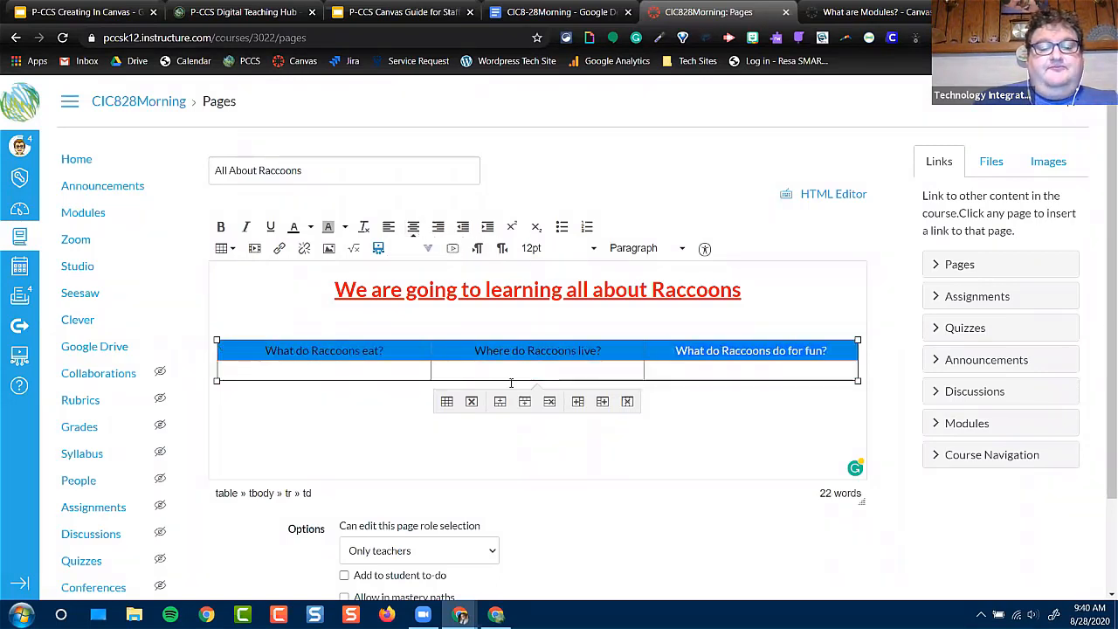
click(353, 367)
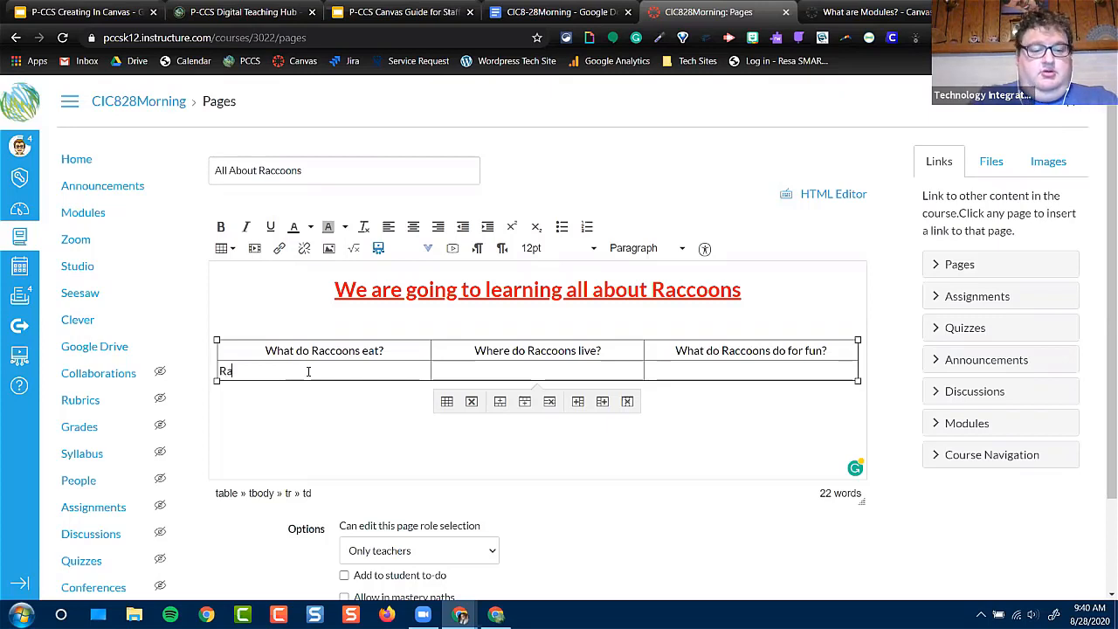
text(coons l)
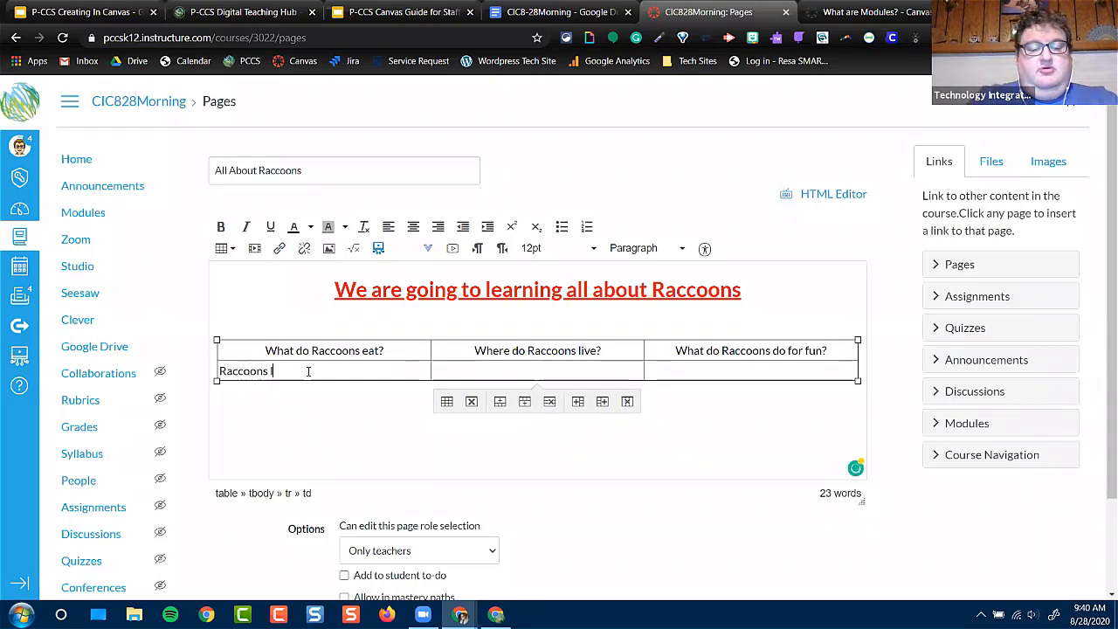
text(ike to e)
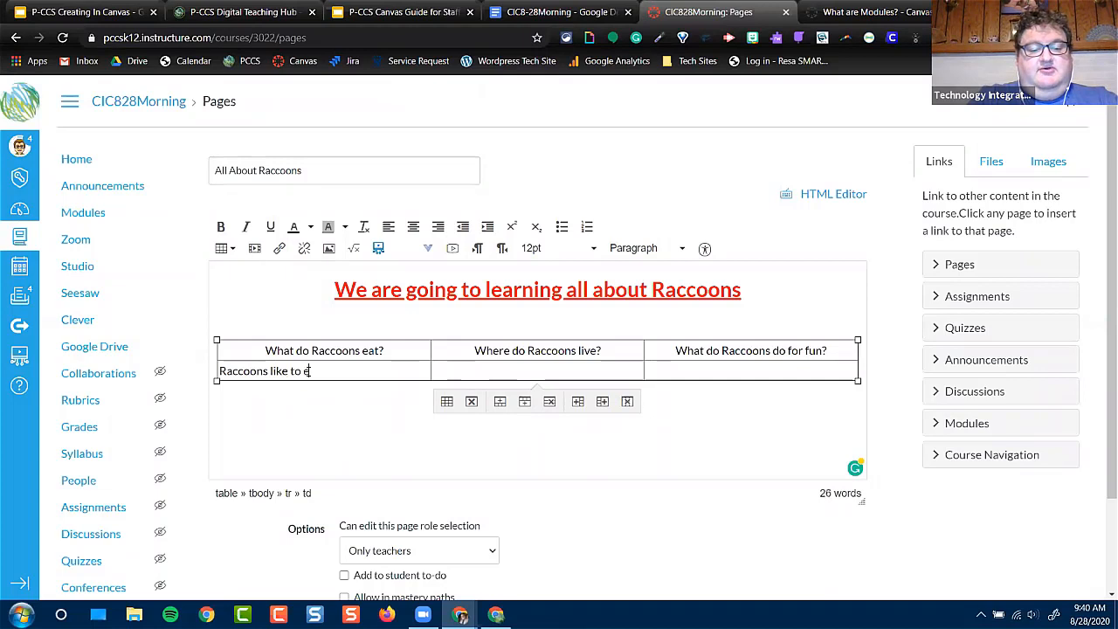
text(at everything)
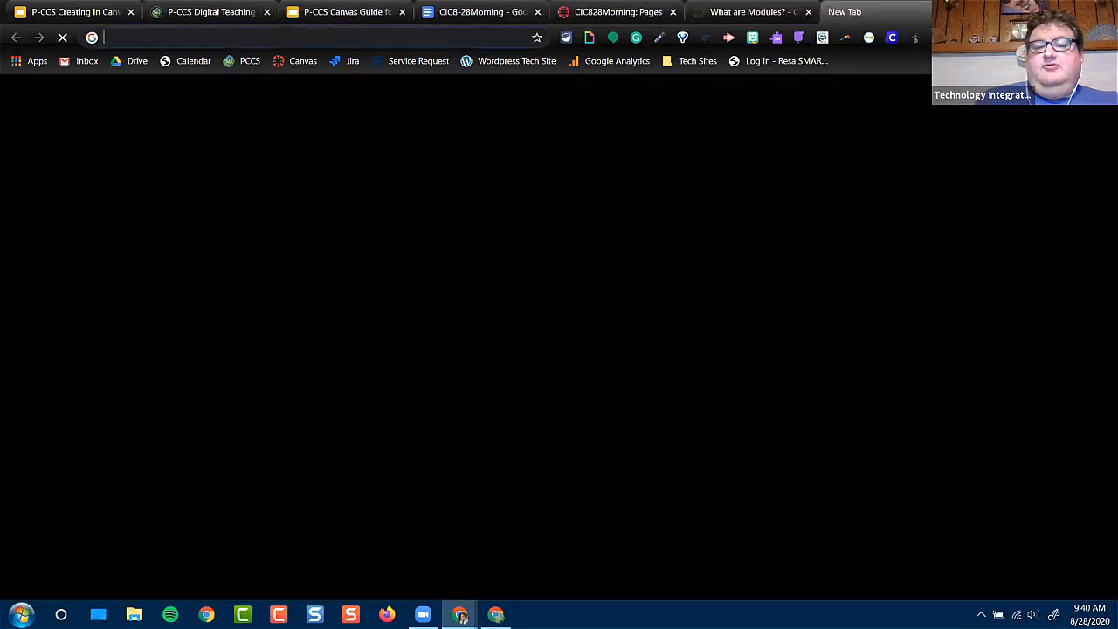
Search Google for "fun facts about raccoons" in a new browser tab
key(ctrl+t)
click(458, 301)
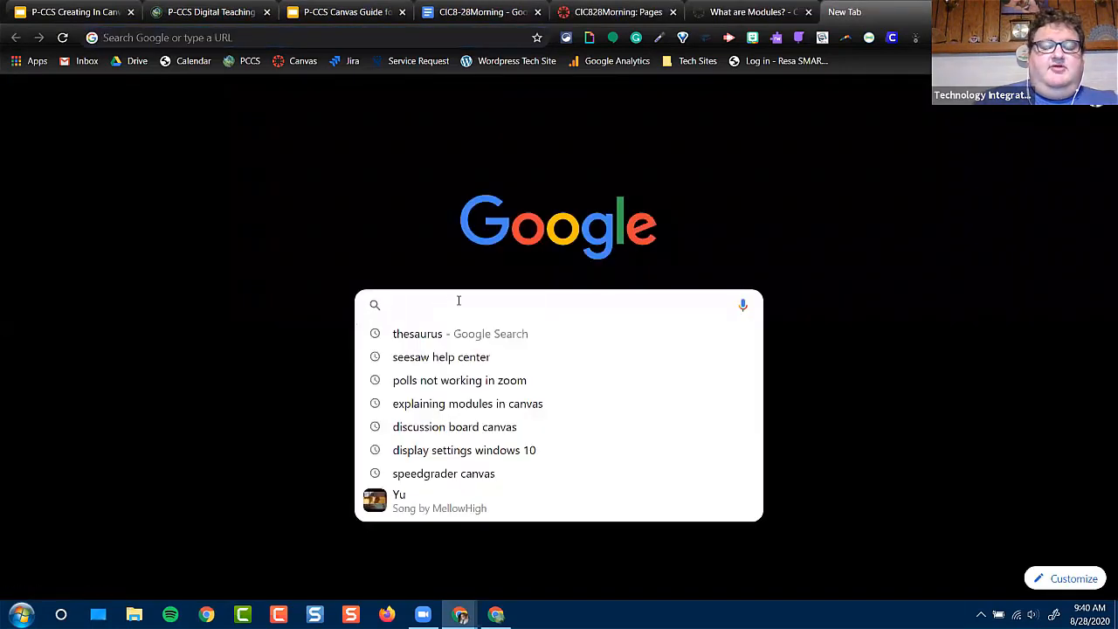
text(f)
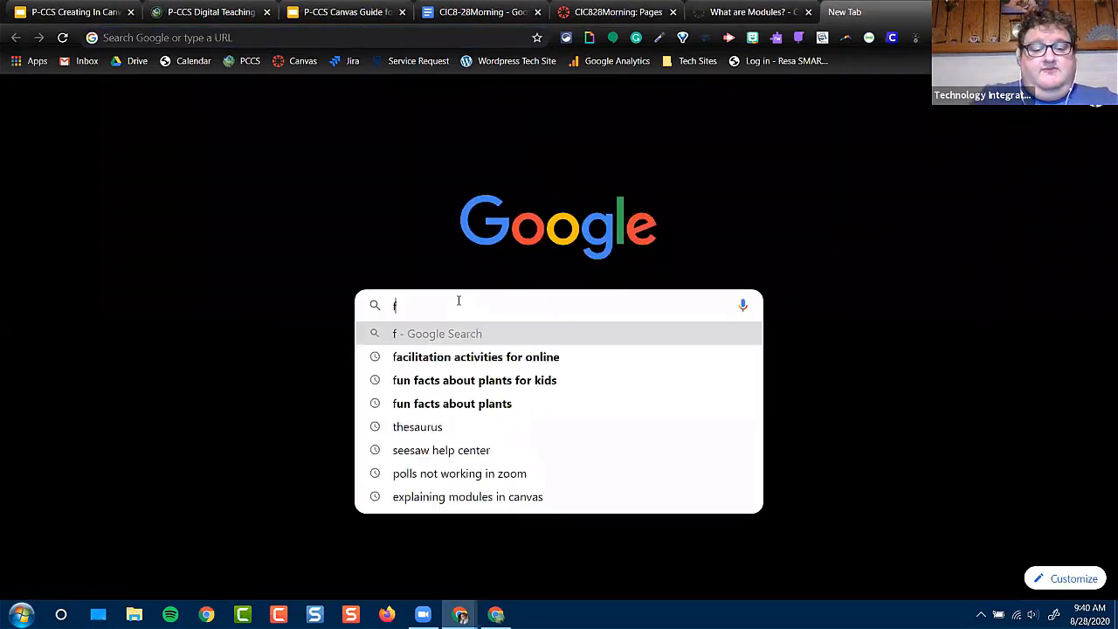
text(un facts abou)
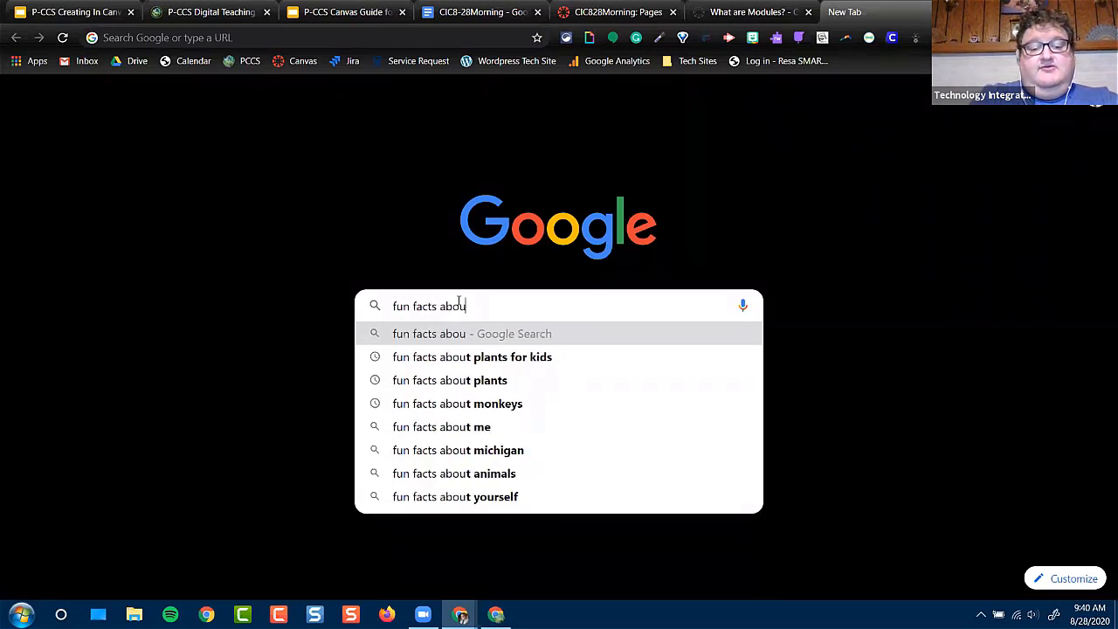
text(t raccoons)
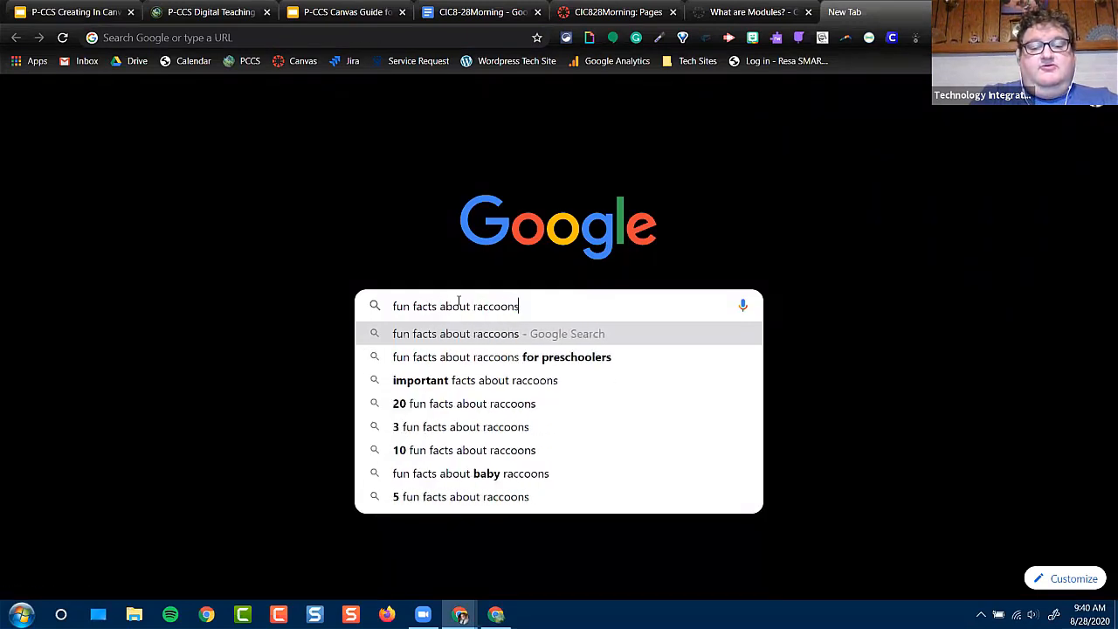
key(Return)
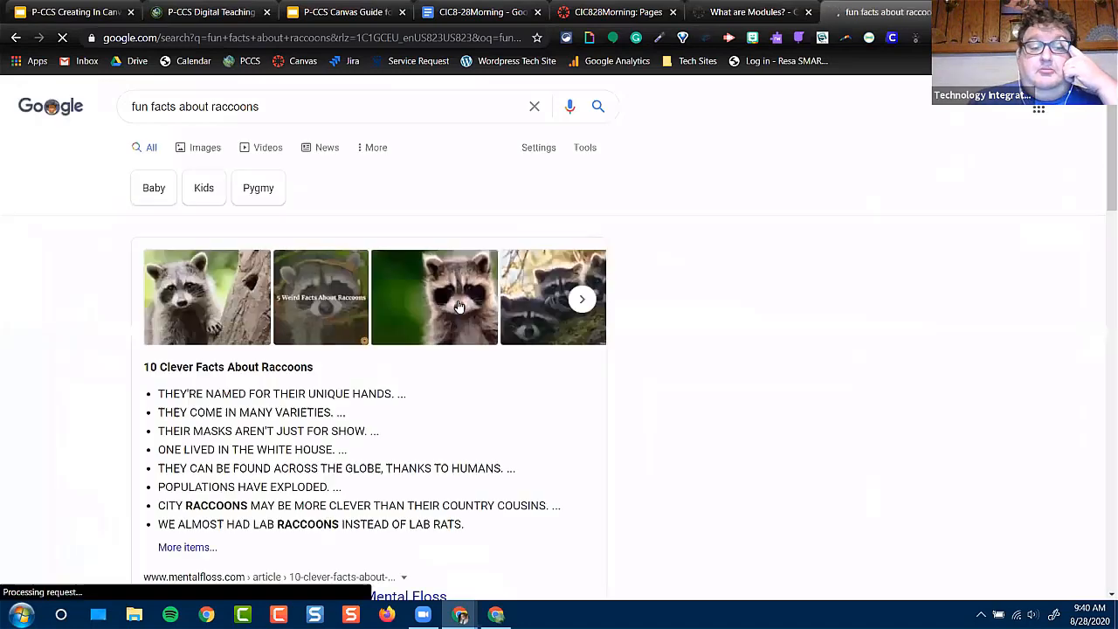
scroll(524, 329, down, 4)
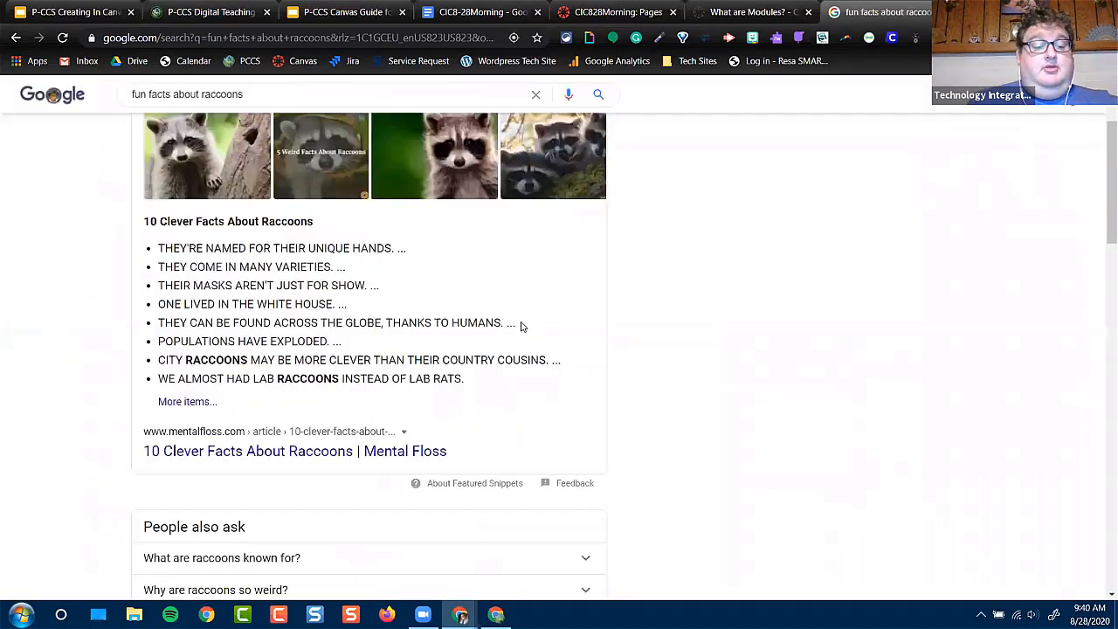
scroll(522, 327, down, 1)
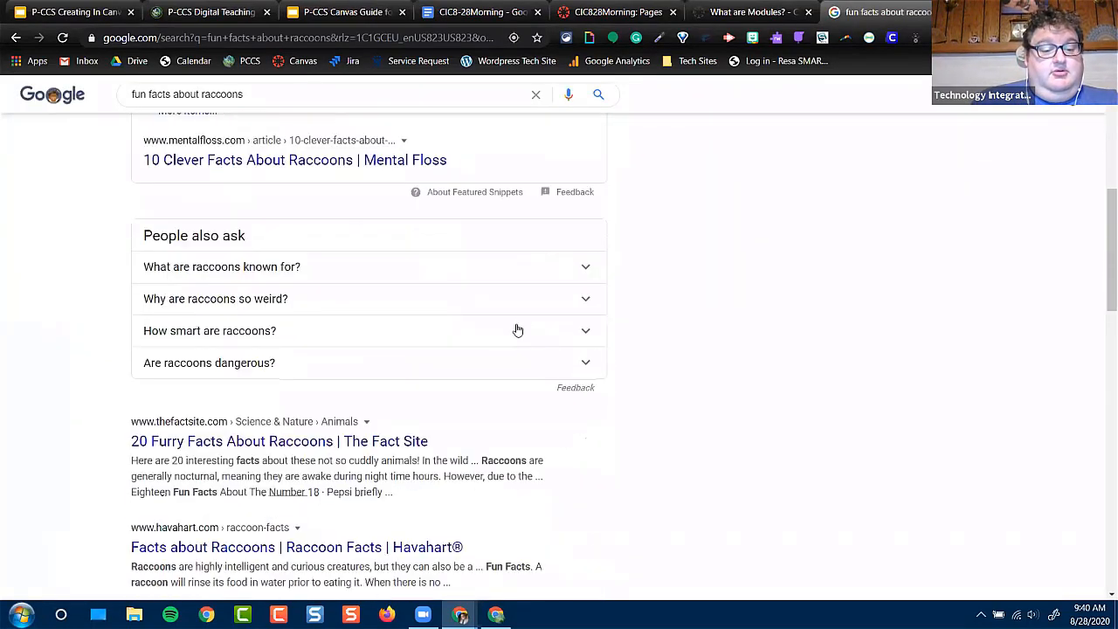
click(234, 451)
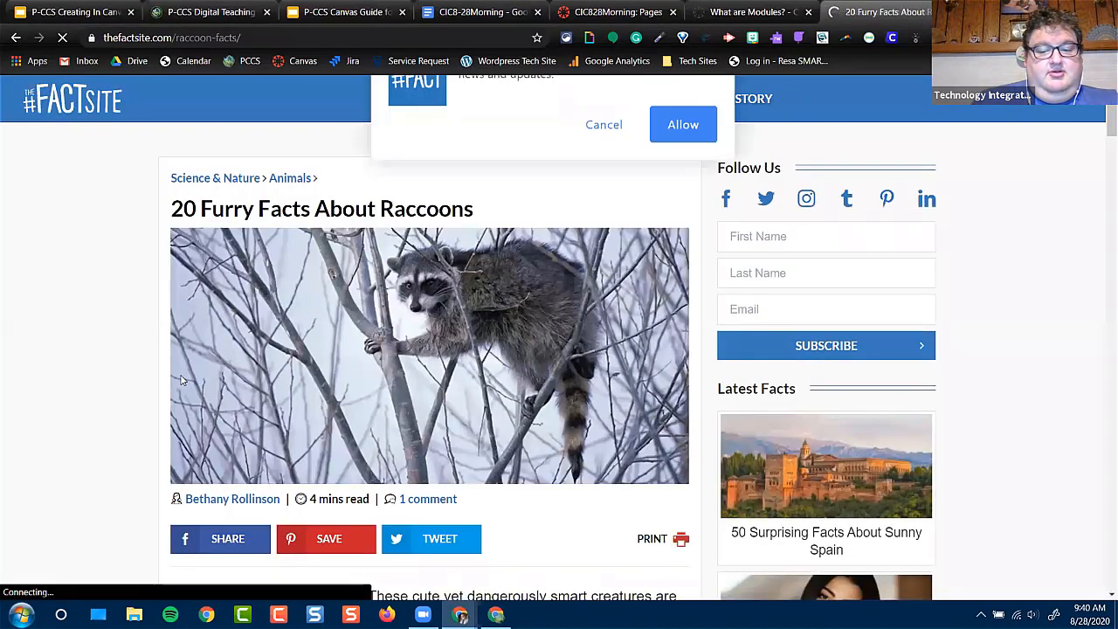
scroll(188, 349, down, 2)
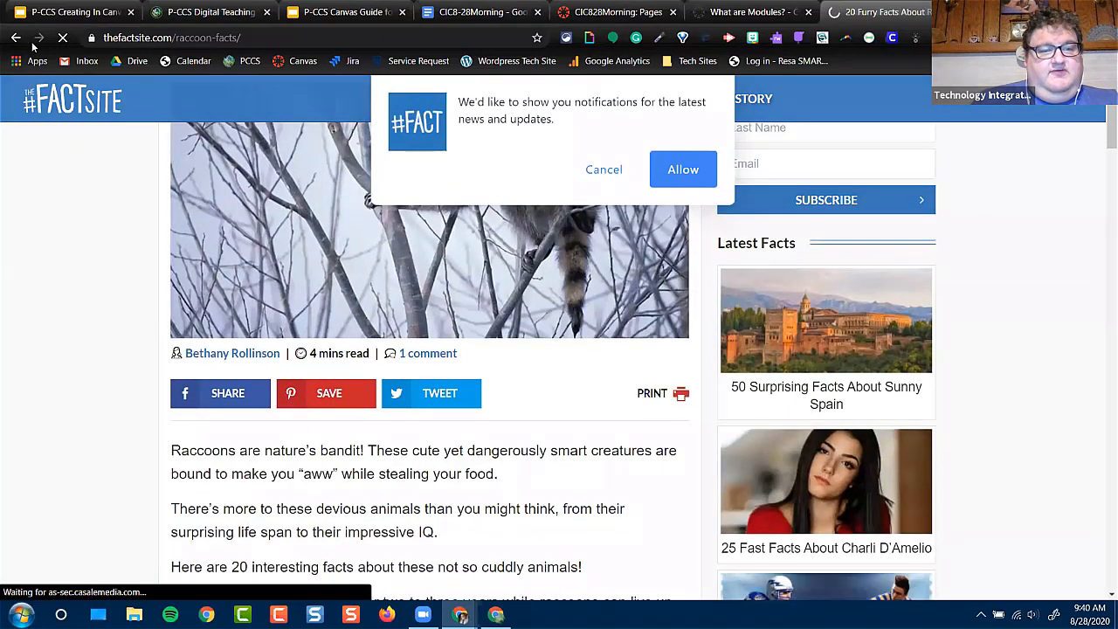
click(16, 38)
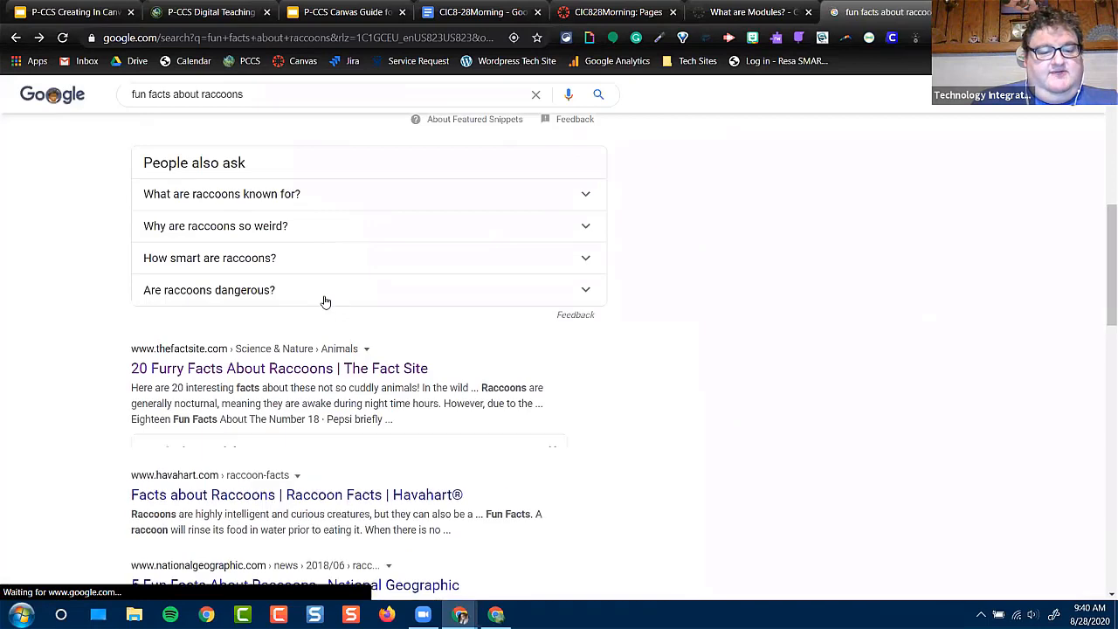
Open the National Geographic result "5 Fun Facts About Raccoons" and copy the article's web address
scroll(325, 302, down, 2)
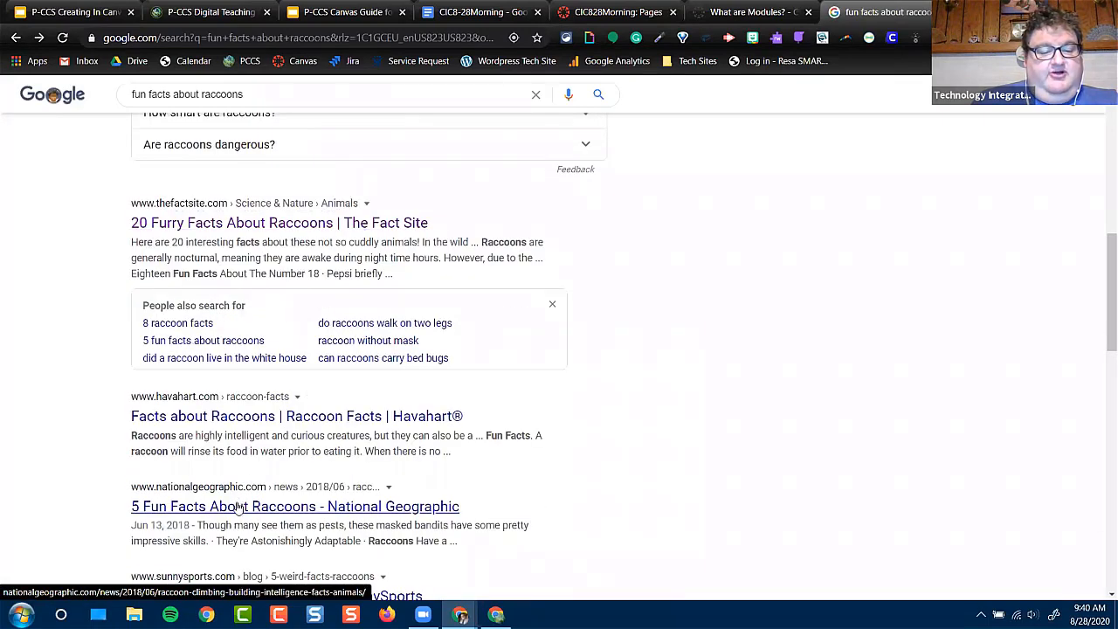
click(238, 507)
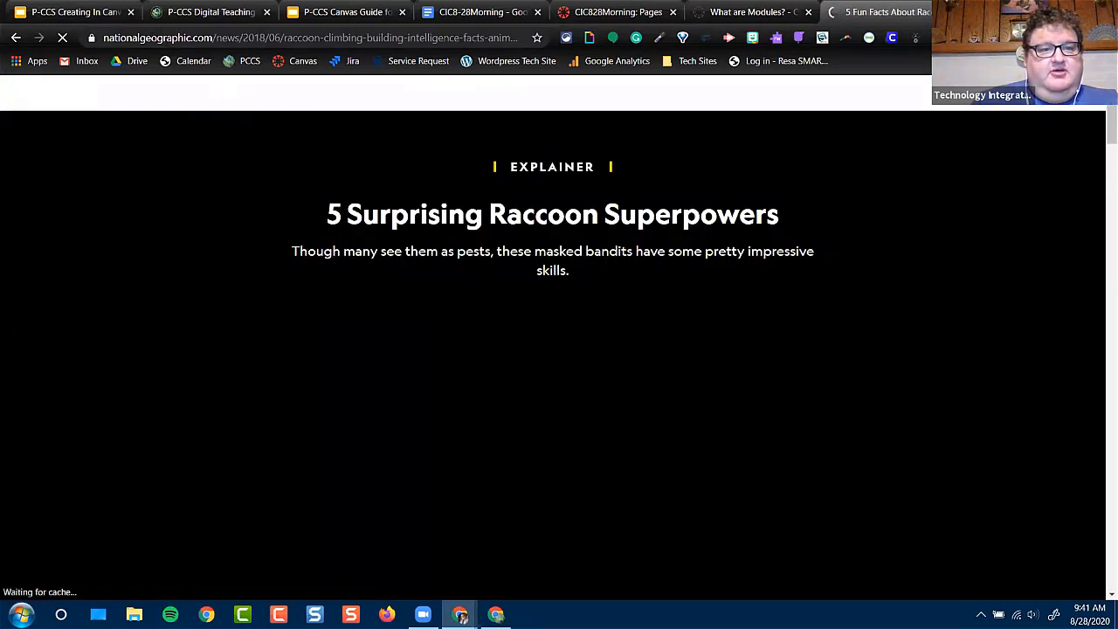
click(165, 40)
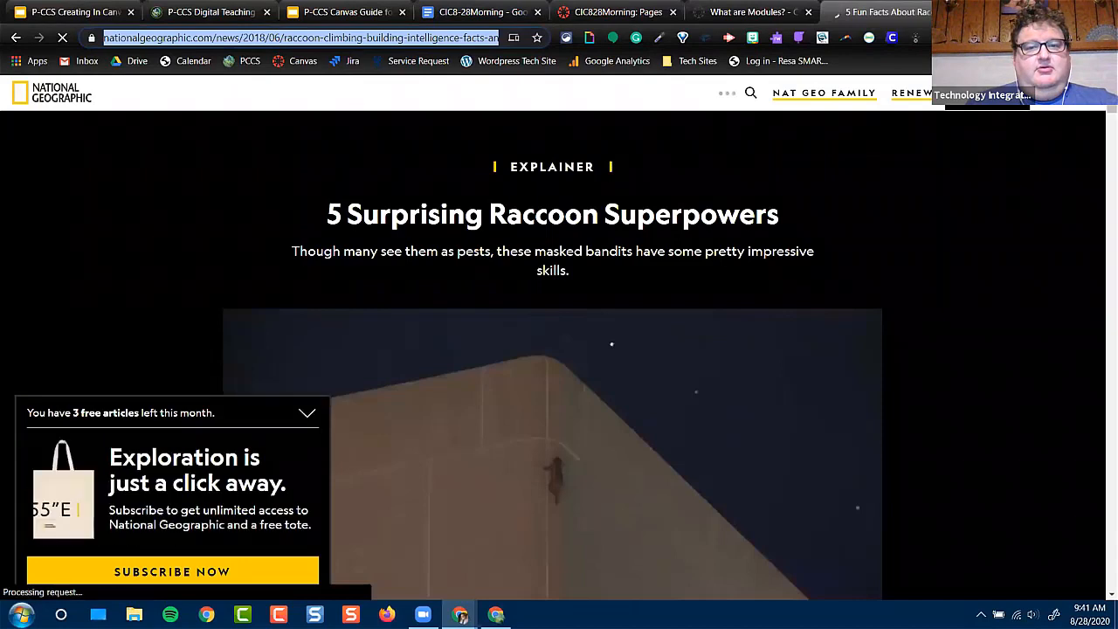
Back on the Canvas page, link the text "Raccoons like to eat everything" to the copied National Geographic article URL
click(619, 13)
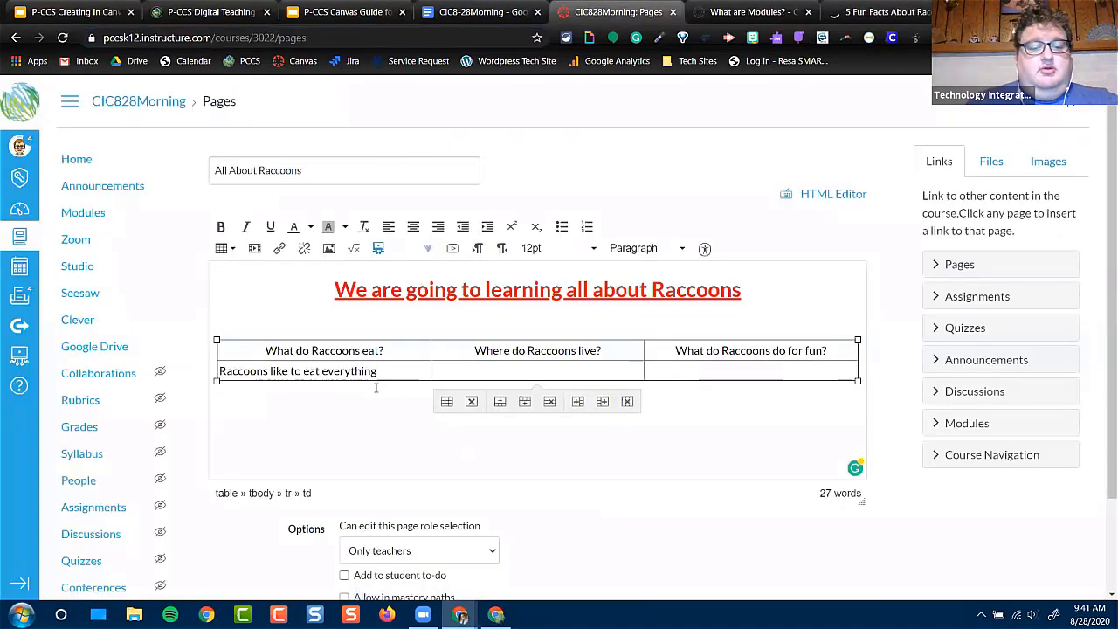
drag(377, 370, 217, 367)
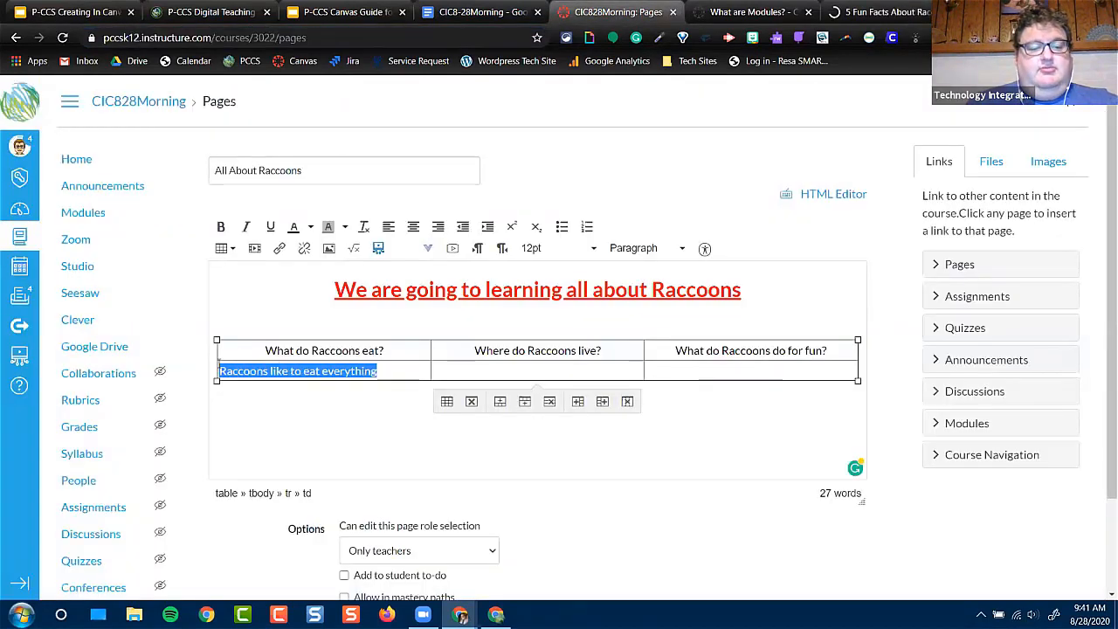
click(279, 249)
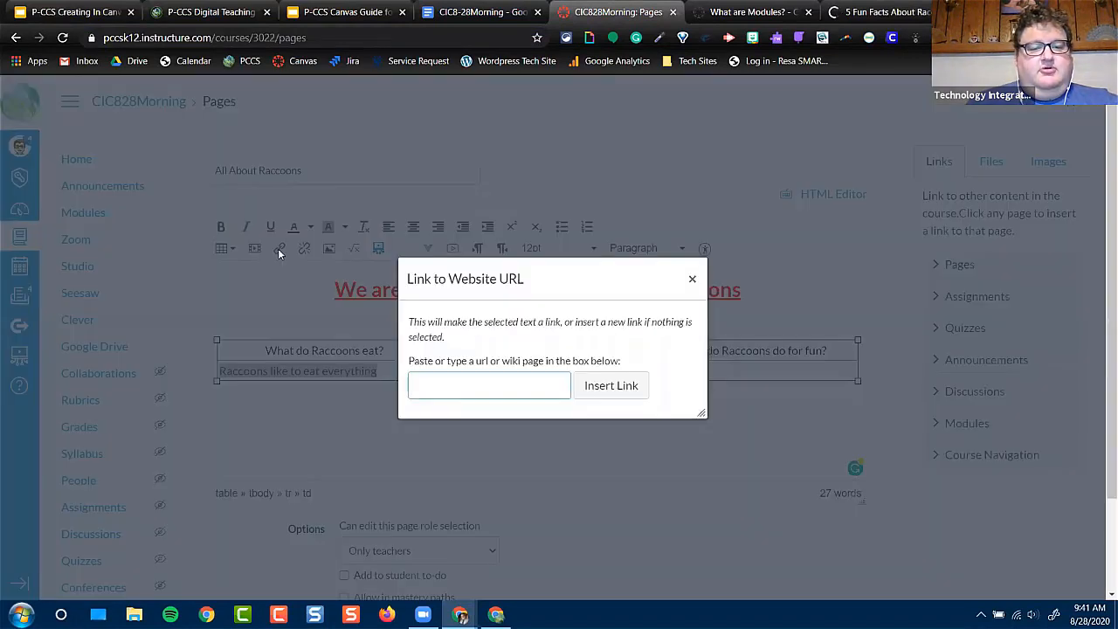
click(471, 379)
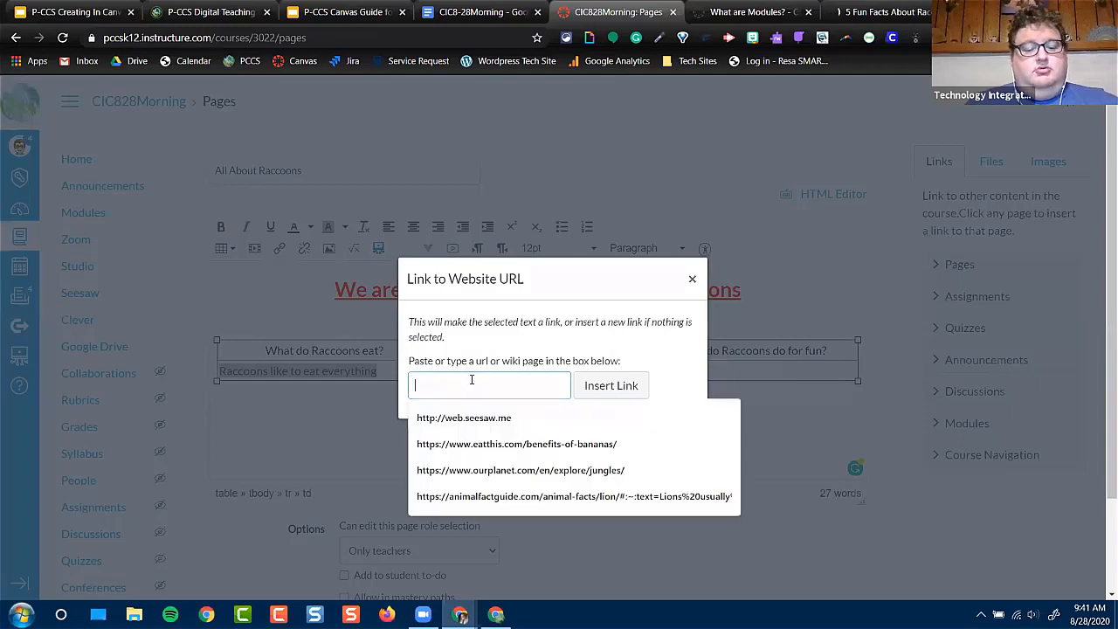
key(ctrl+v)
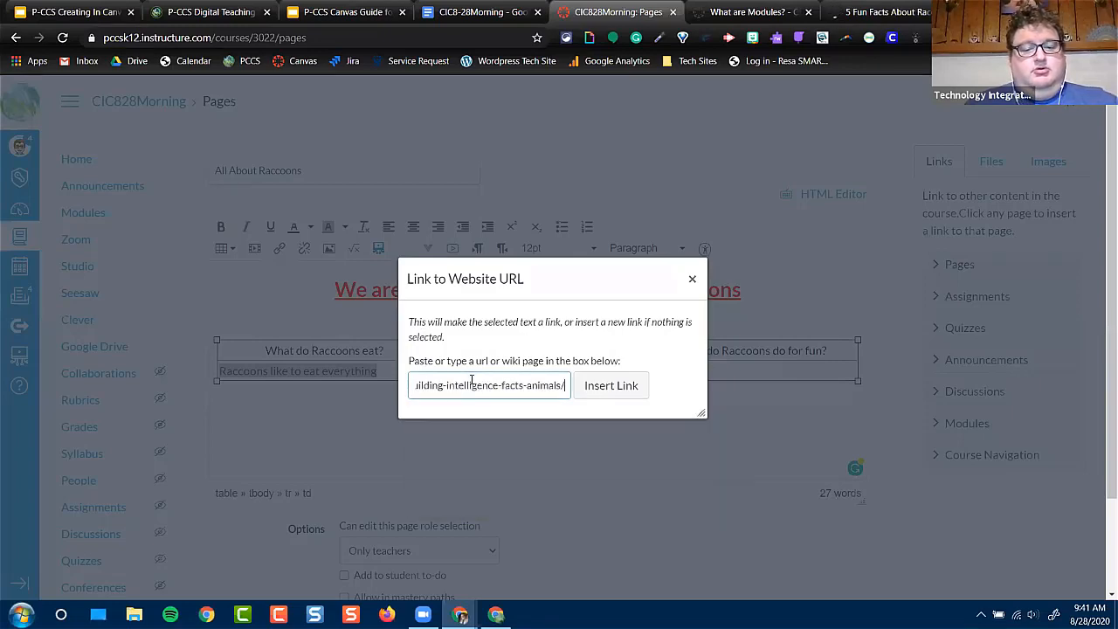
click(611, 387)
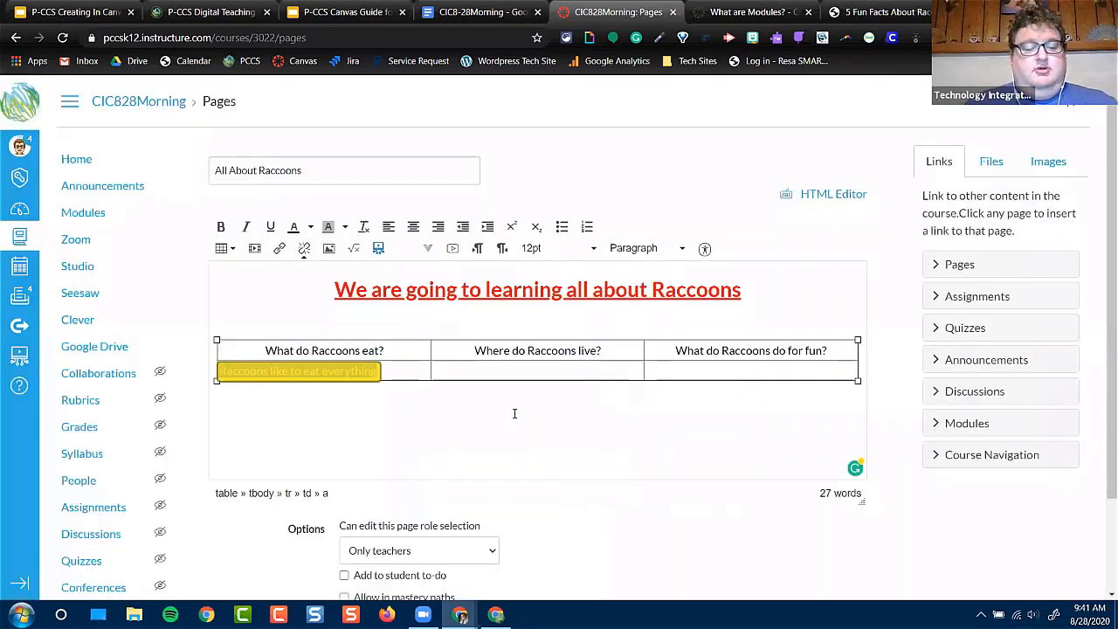
click(403, 372)
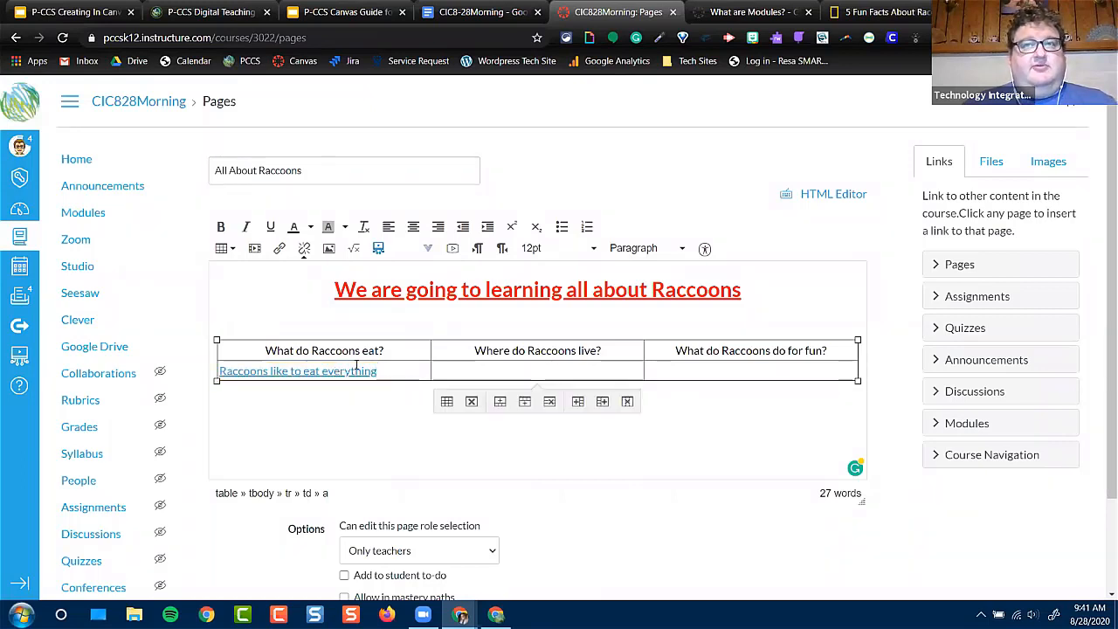
Place the cursor in the cell below "Where do Raccoons live?" and search Flickr for "raccoons" images to embed there
click(489, 369)
click(567, 367)
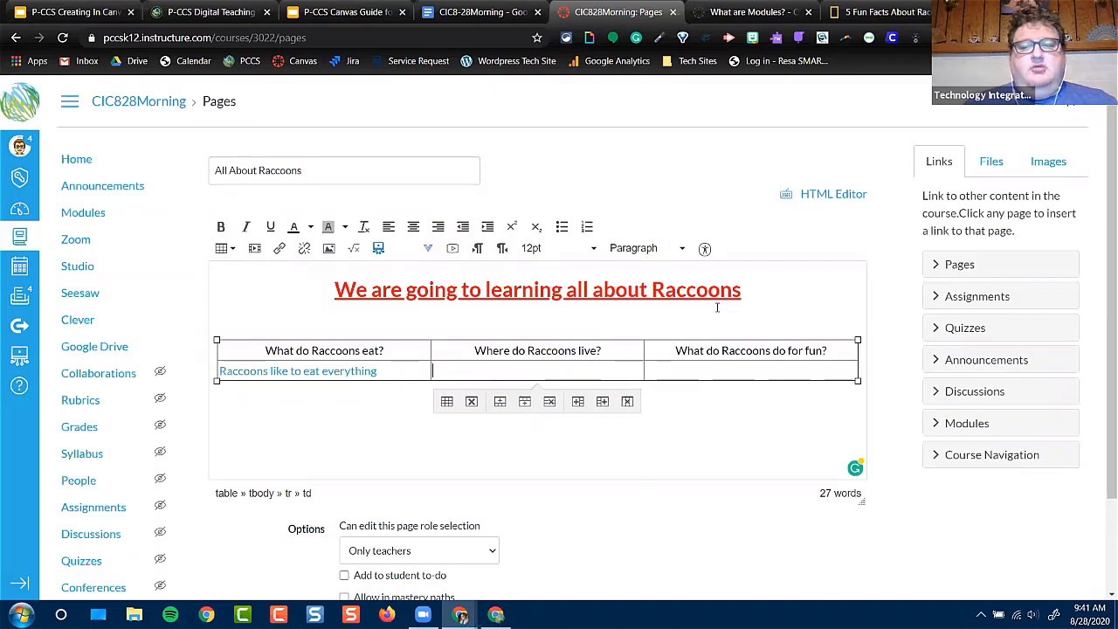
click(1059, 168)
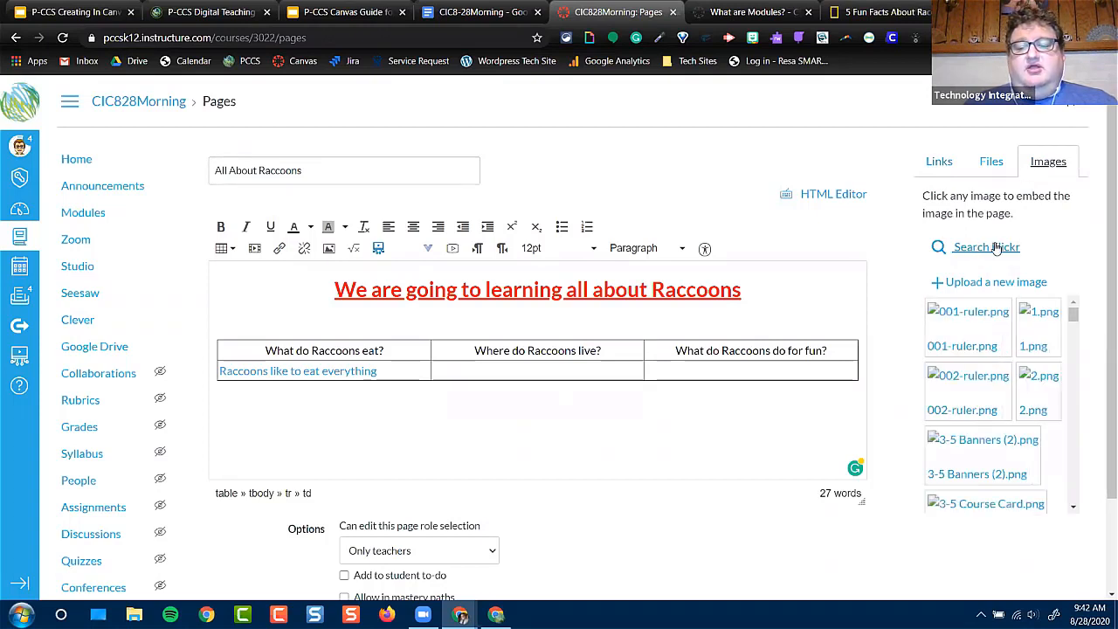
click(997, 248)
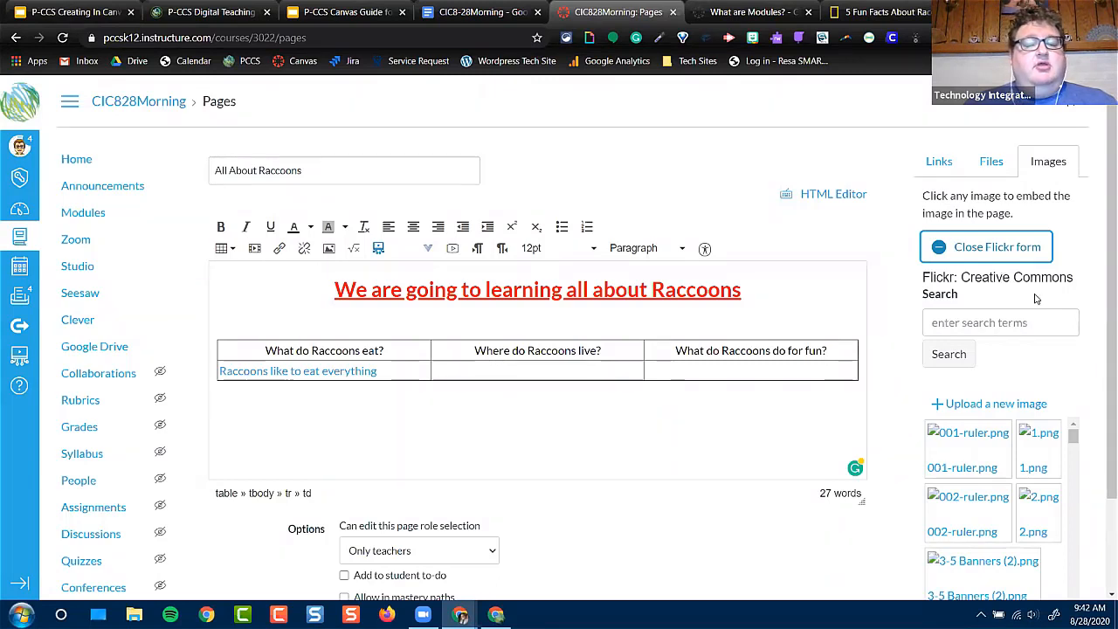
click(1003, 320)
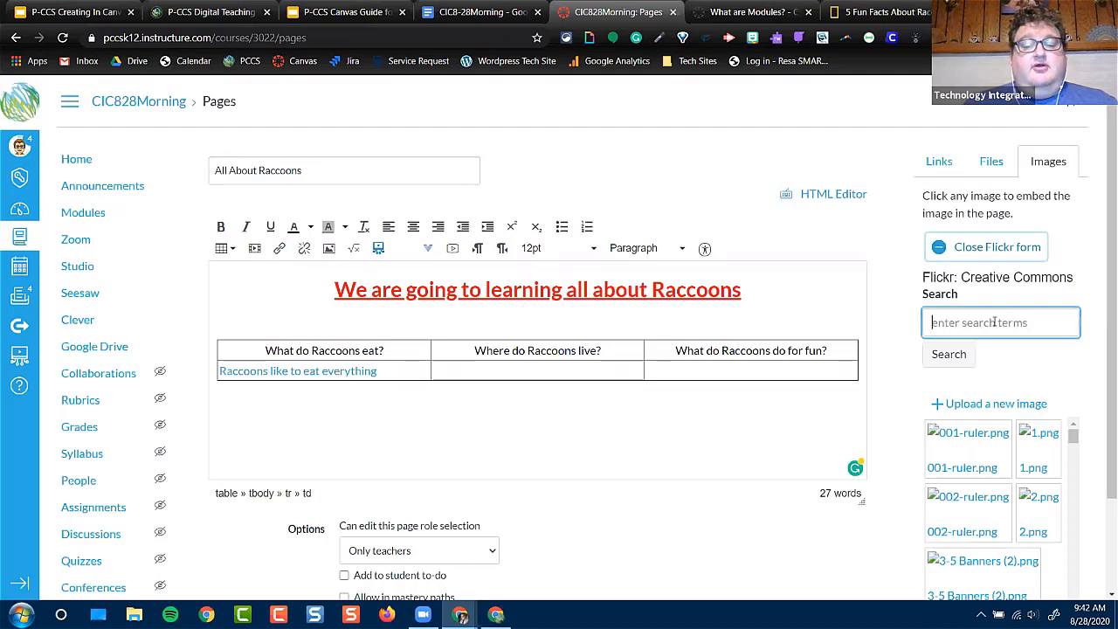
text(raccoons)
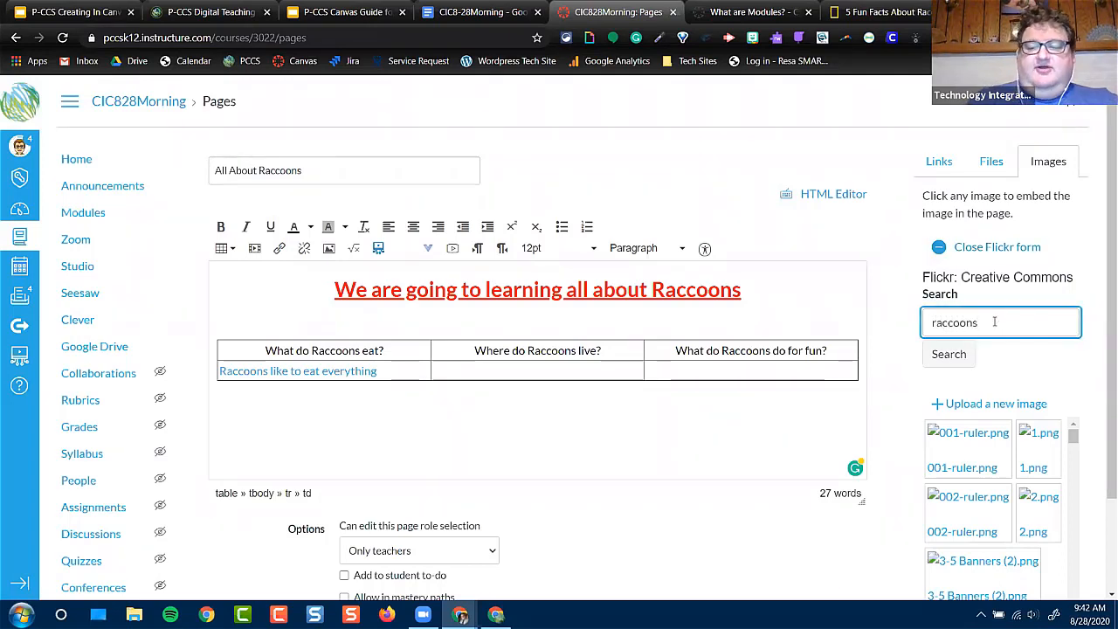
click(963, 353)
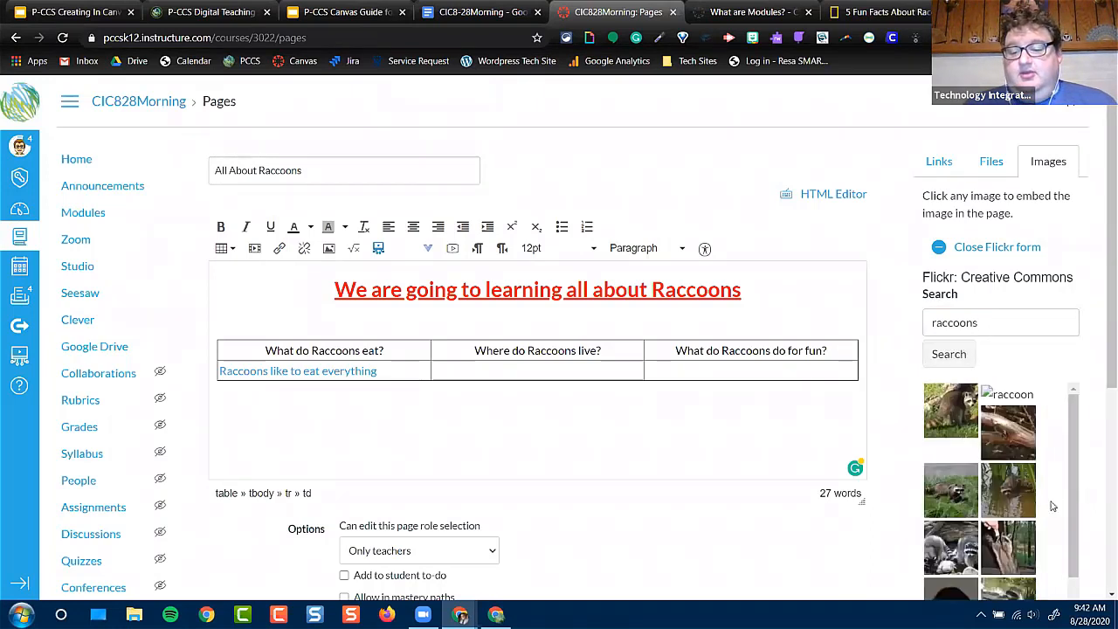
scroll(1018, 503, down, 2)
scroll(1018, 498, down, 2)
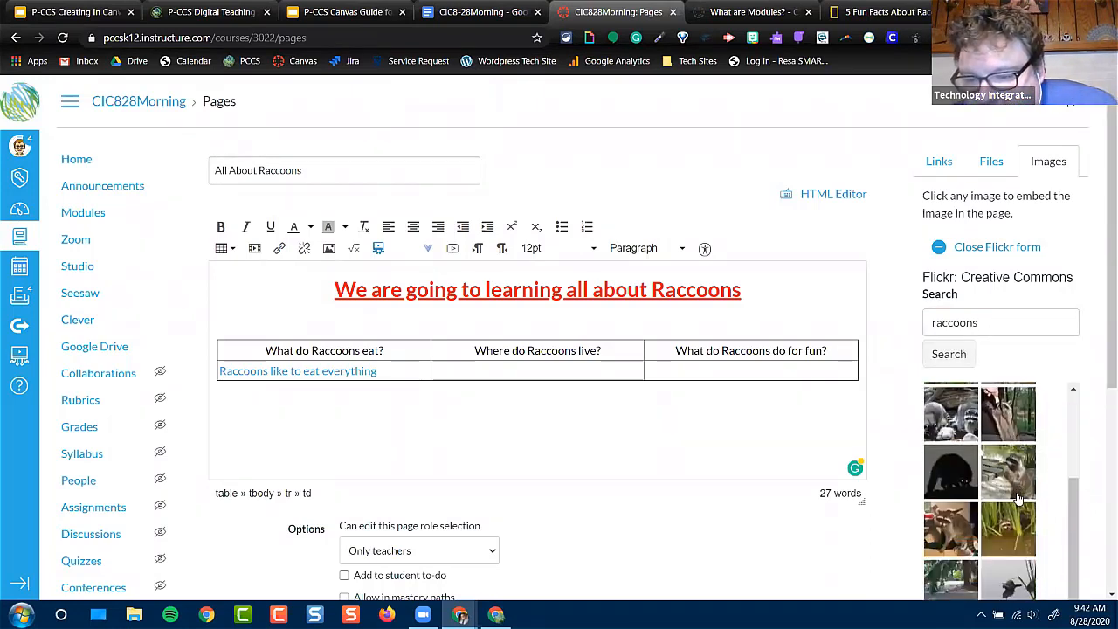
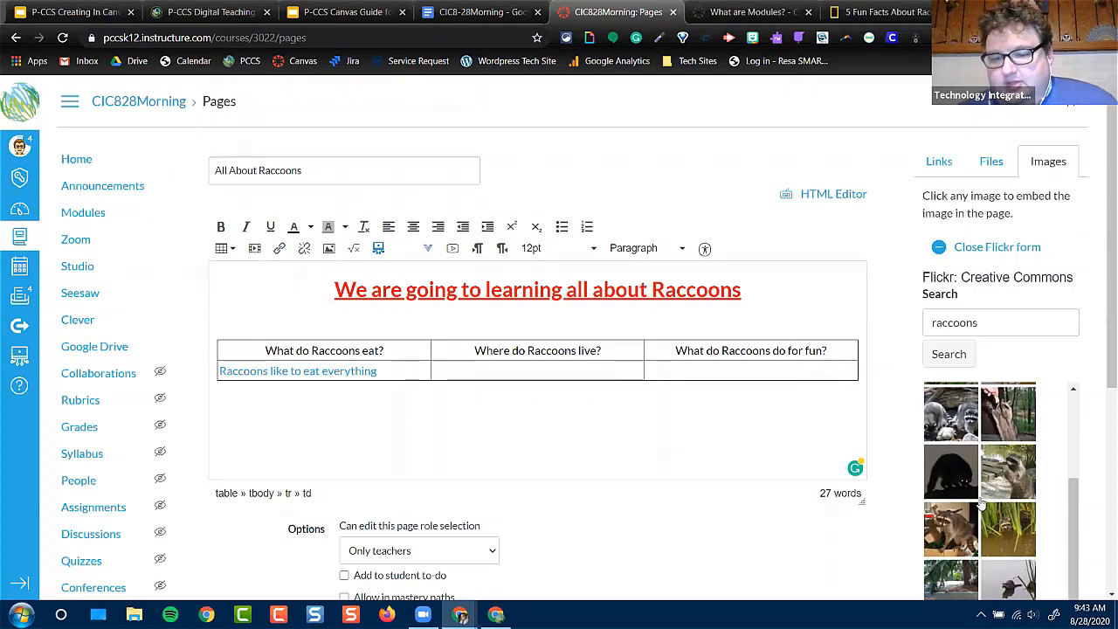
Embed a Flickr raccoon photo in the cell below "Where do Raccoons live?", shrunk to fit and centered
scroll(984, 504, down, 1)
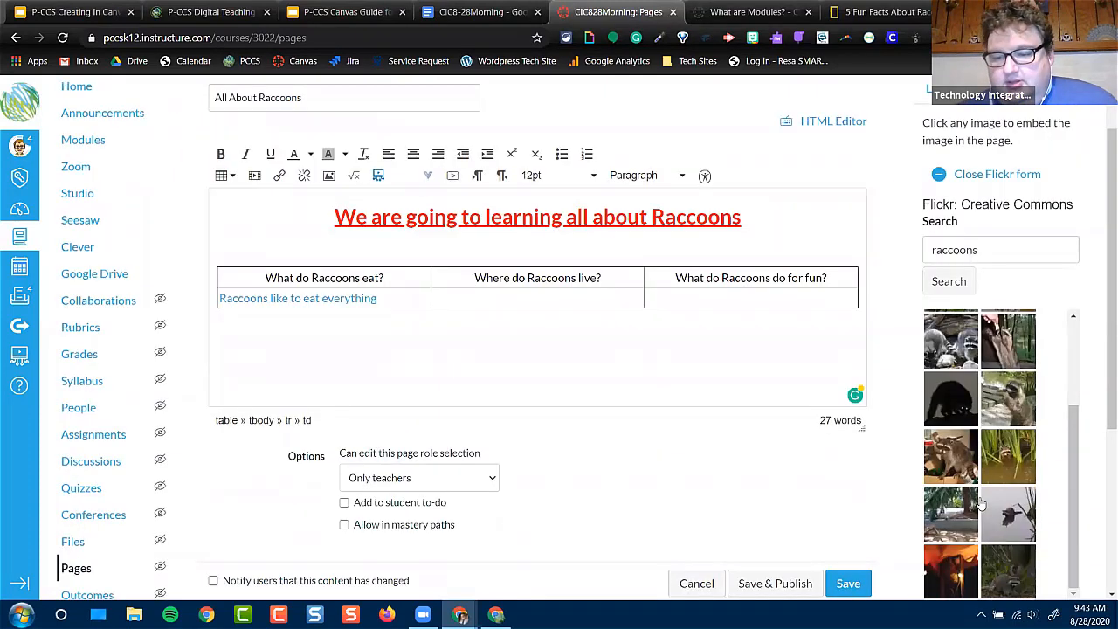
click(1024, 399)
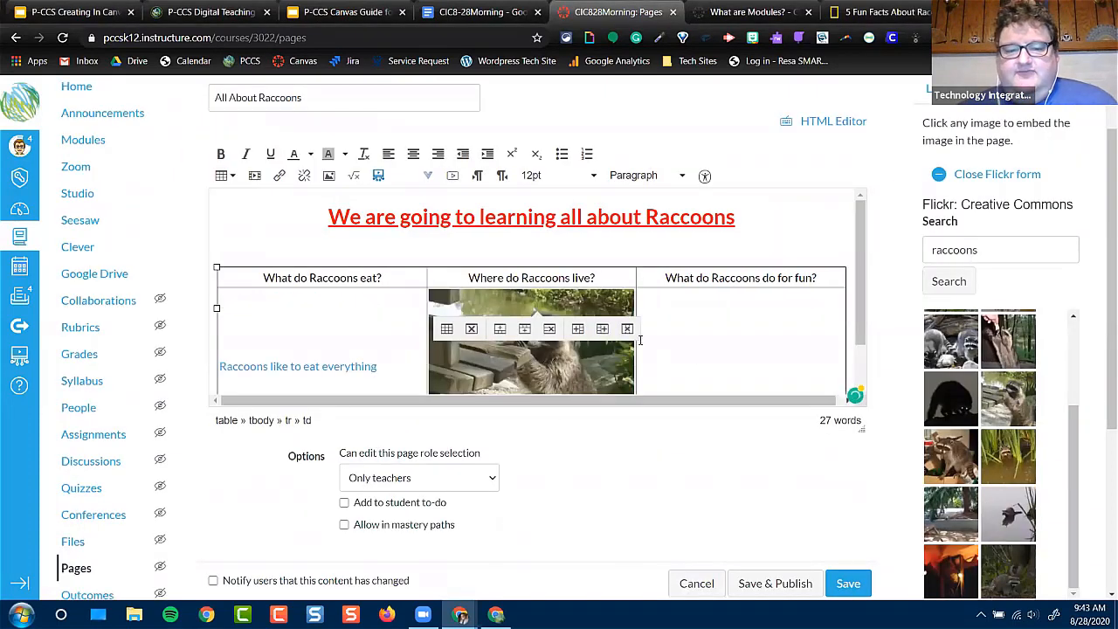
click(633, 363)
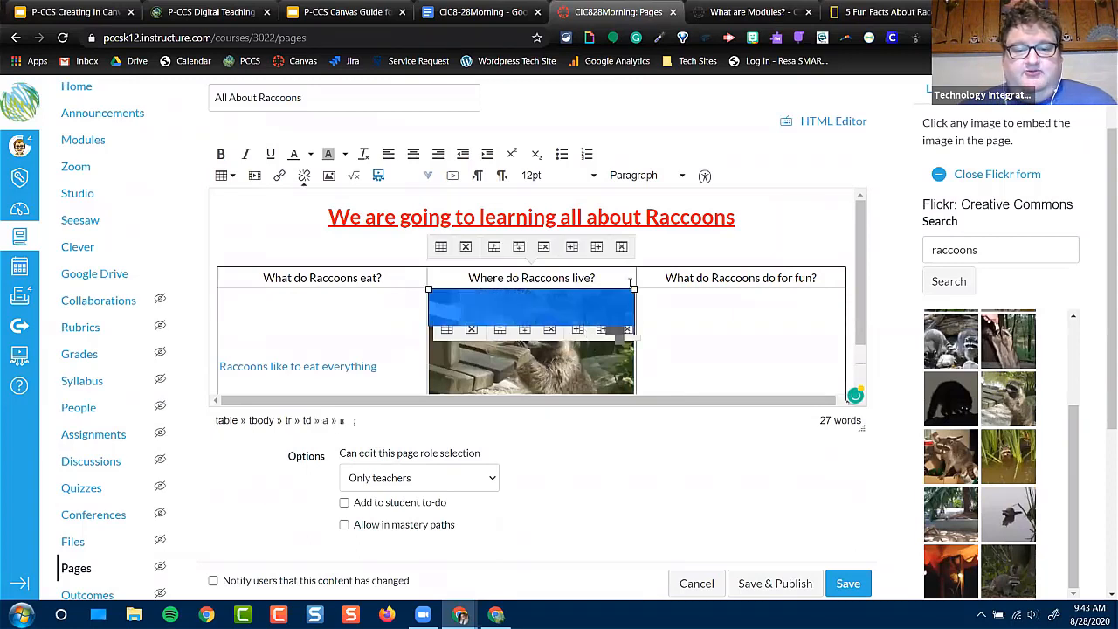
drag(634, 289, 552, 332)
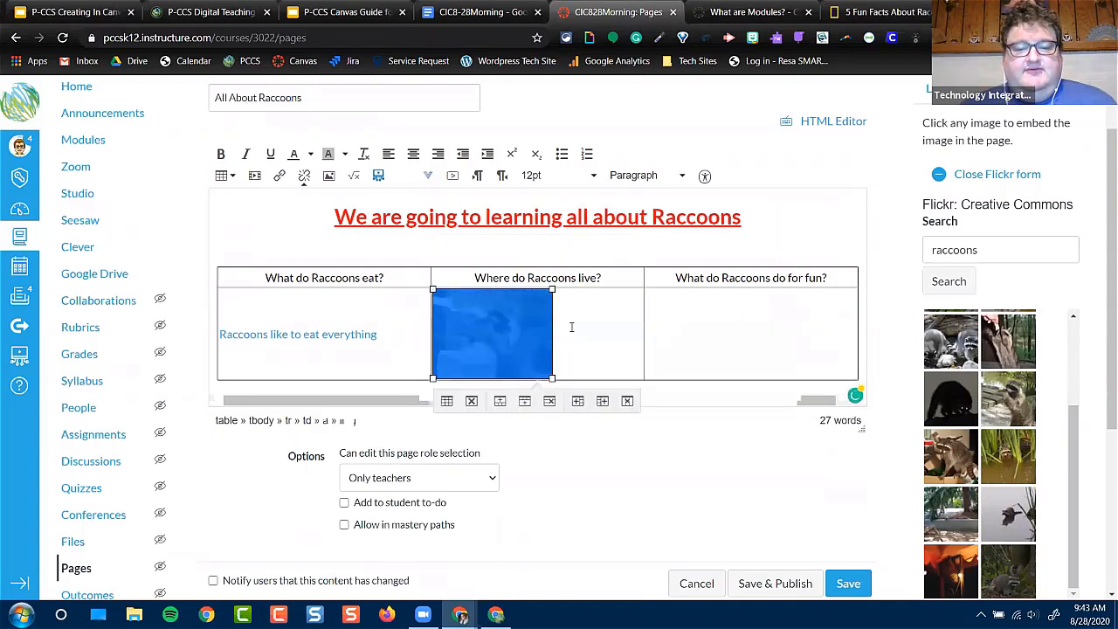
click(413, 154)
click(764, 463)
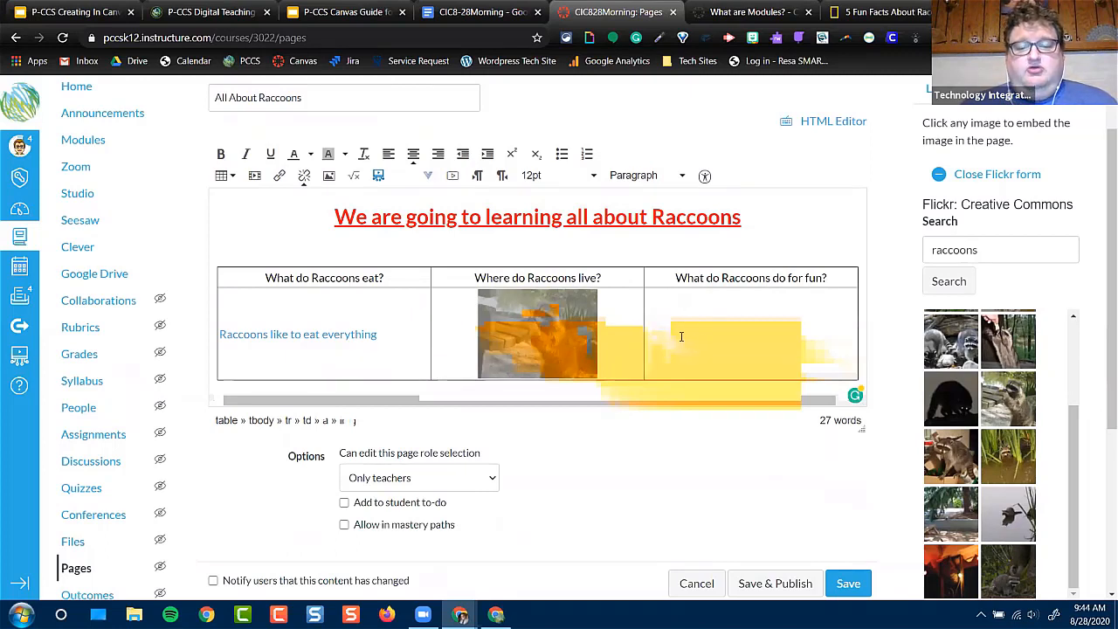
Enter "They like to go into garbage cans" in the cell below "What do Raccoons do for fun?"
click(753, 326)
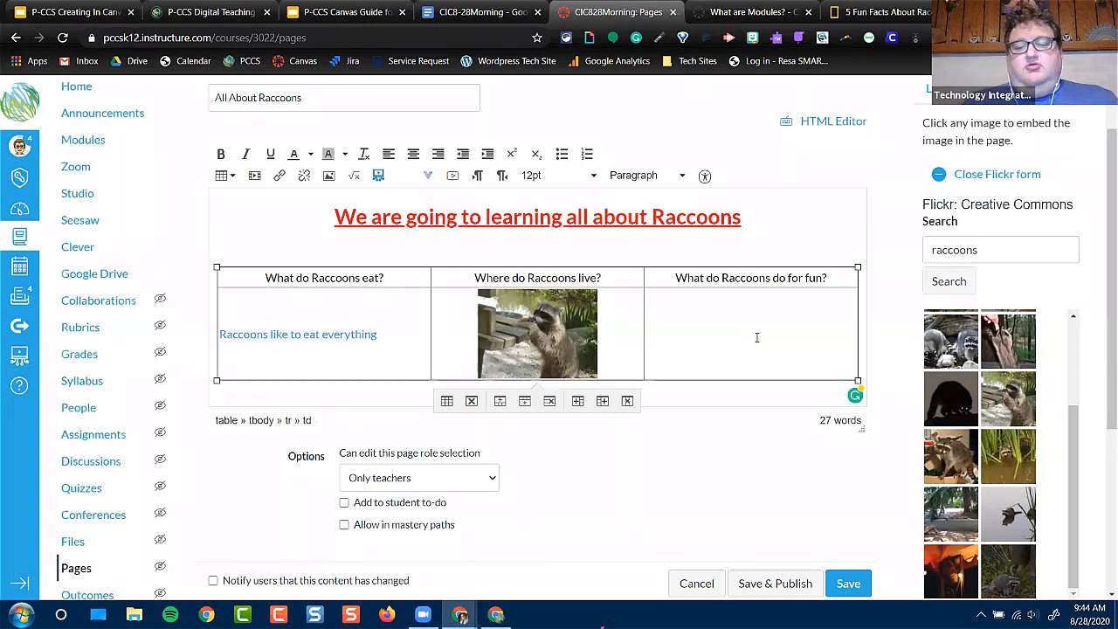
text(They li)
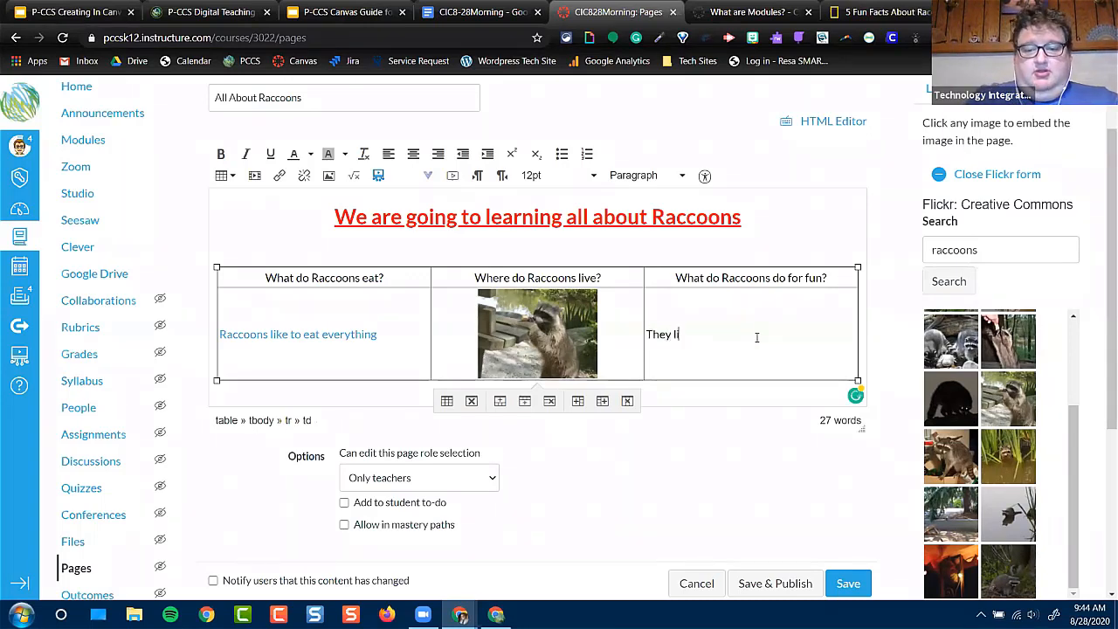
text(ke to go into garbage cans)
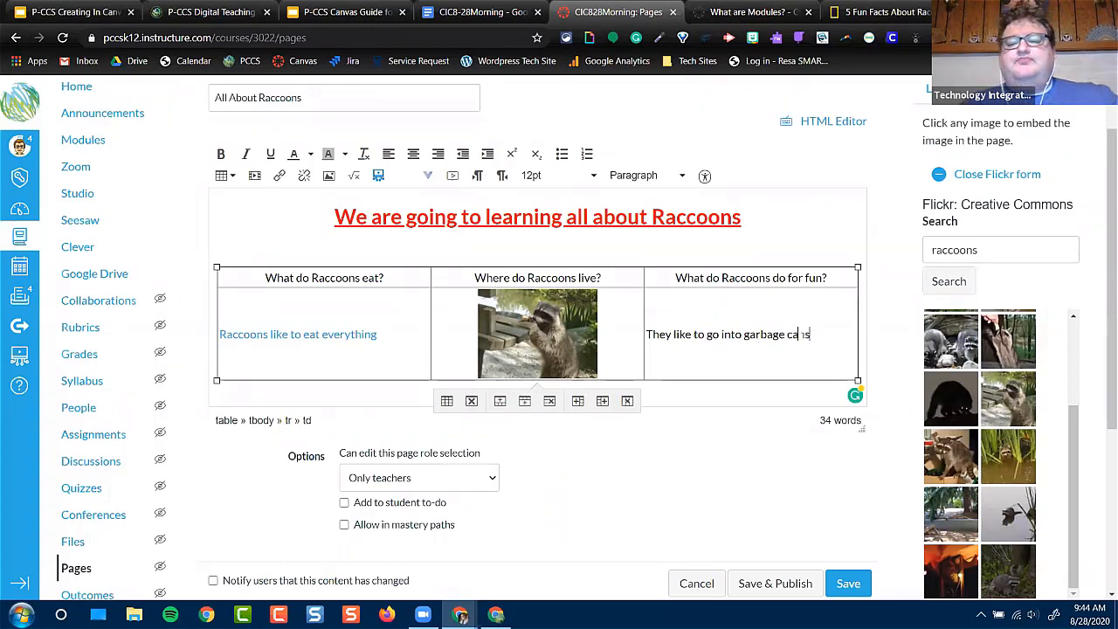
Link the text "They like to go into garbage cans" to the course assignment "Individual Assignment: [Title Here]"
drag(812, 336, 648, 323)
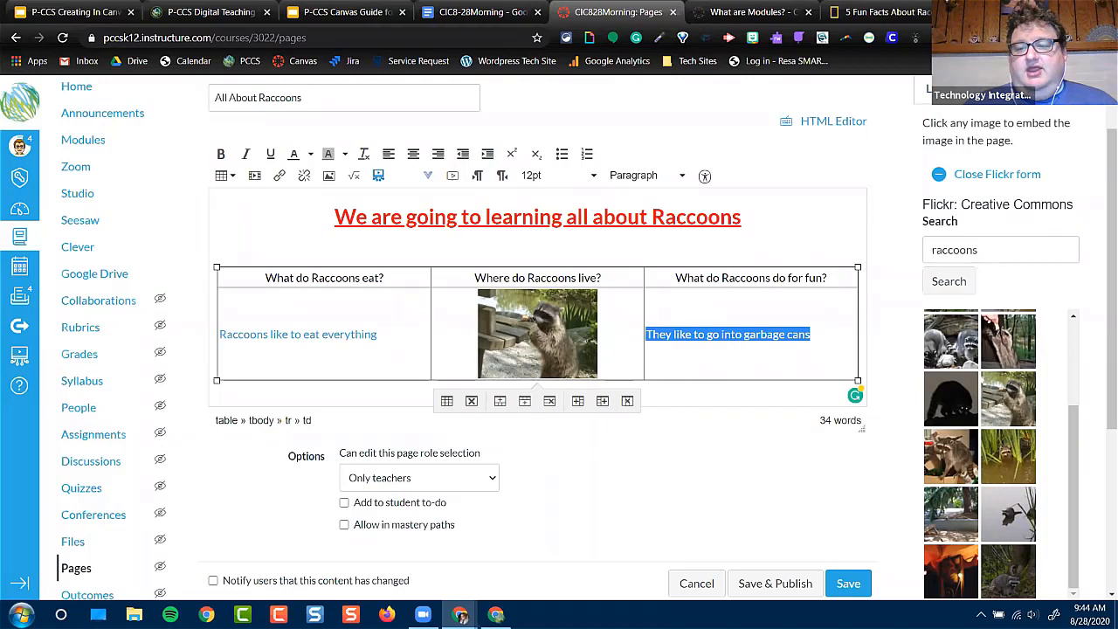
click(940, 89)
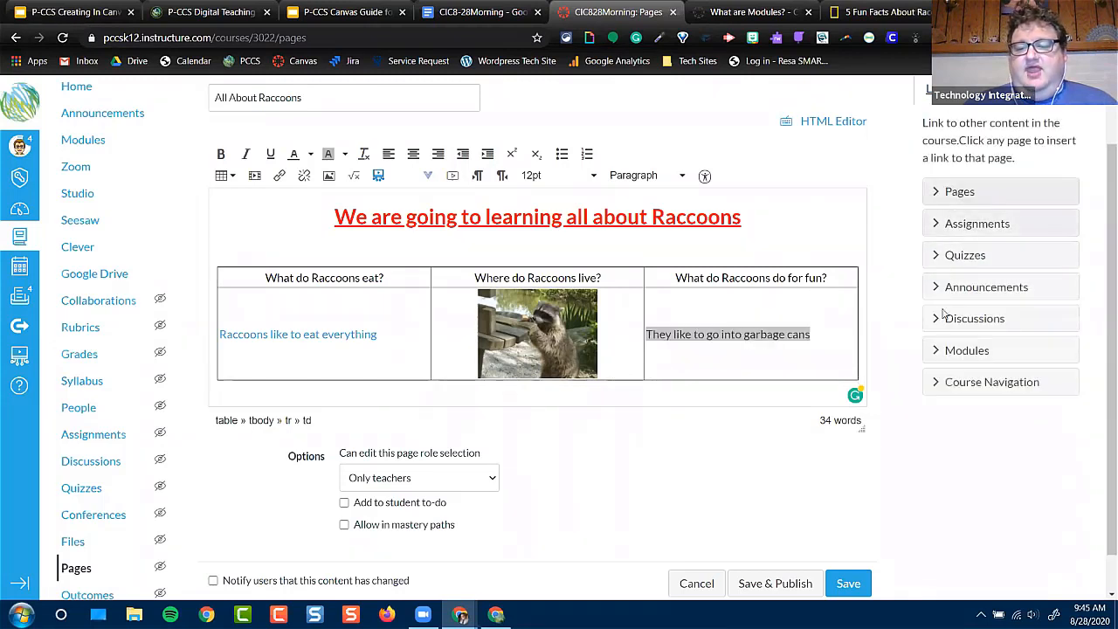
click(942, 192)
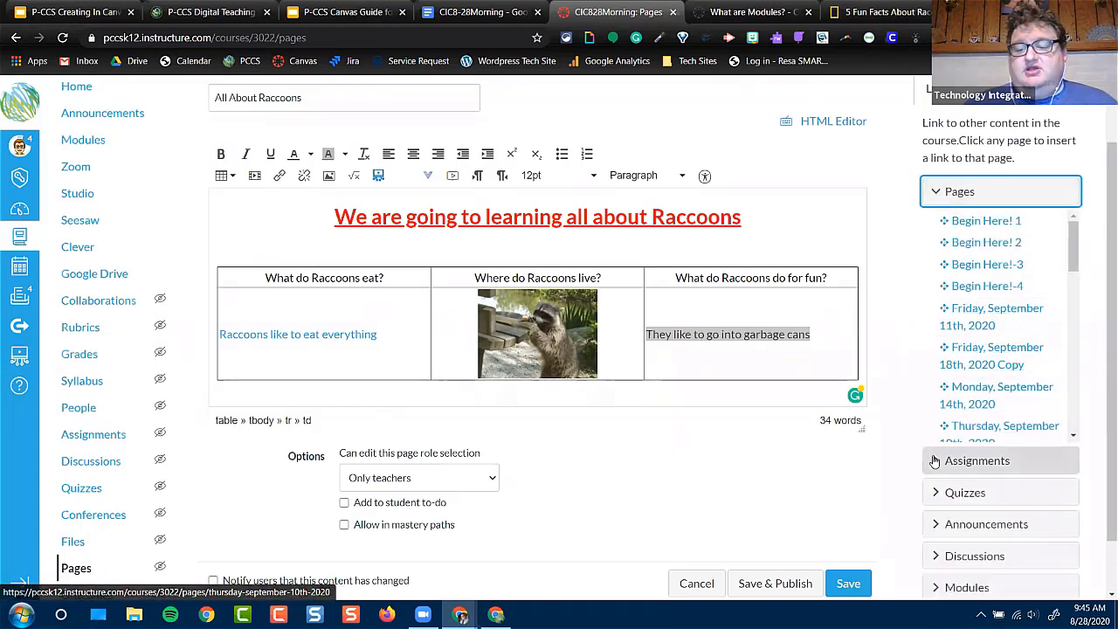
click(976, 460)
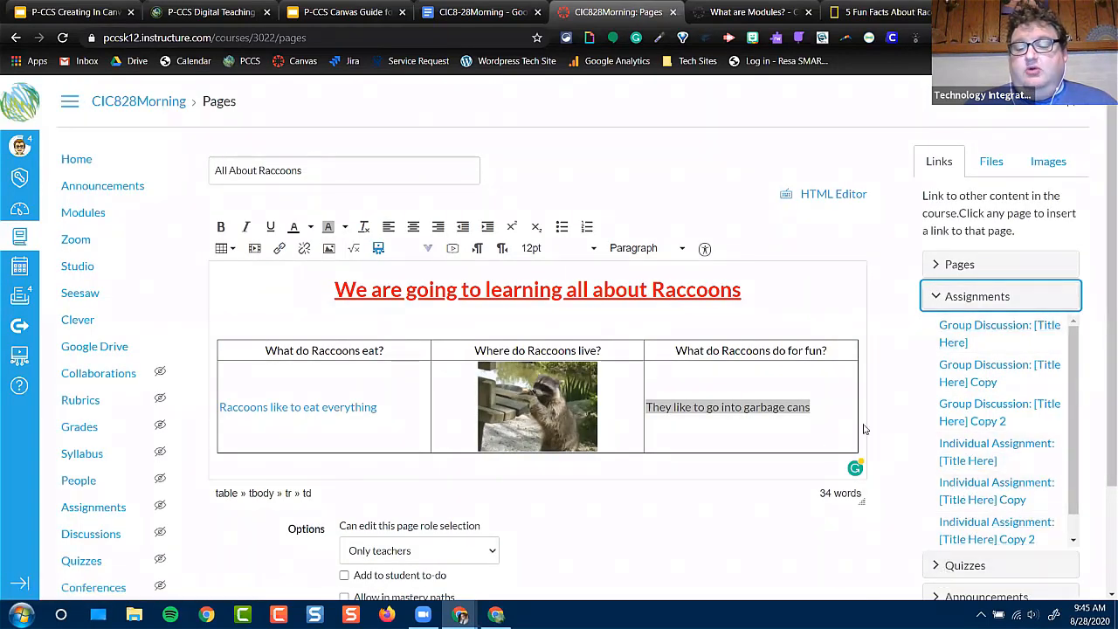
click(996, 448)
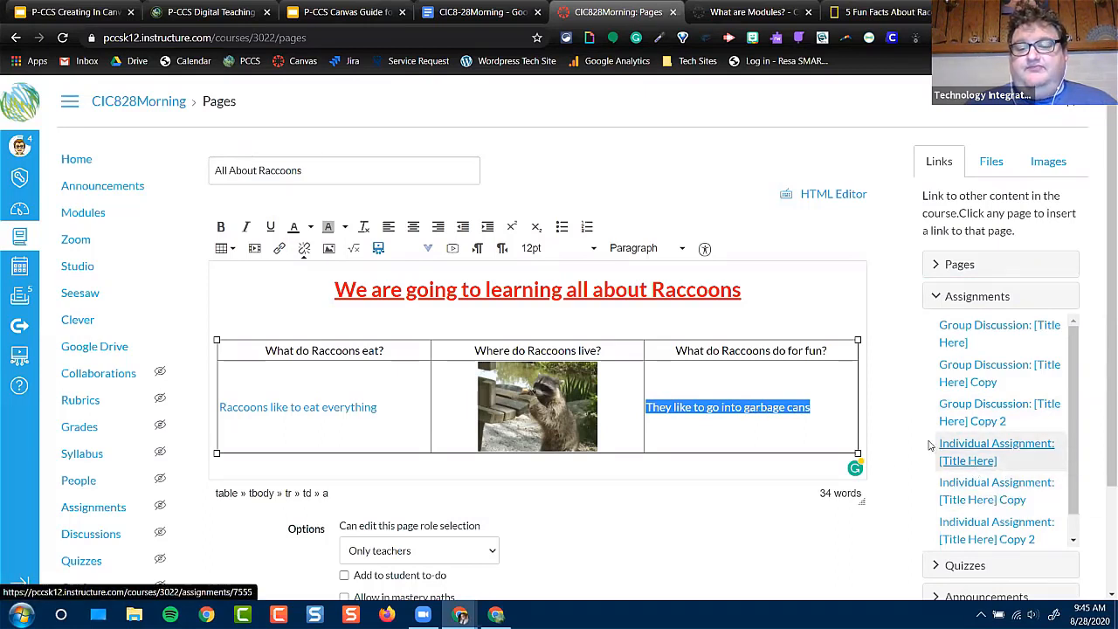
click(710, 444)
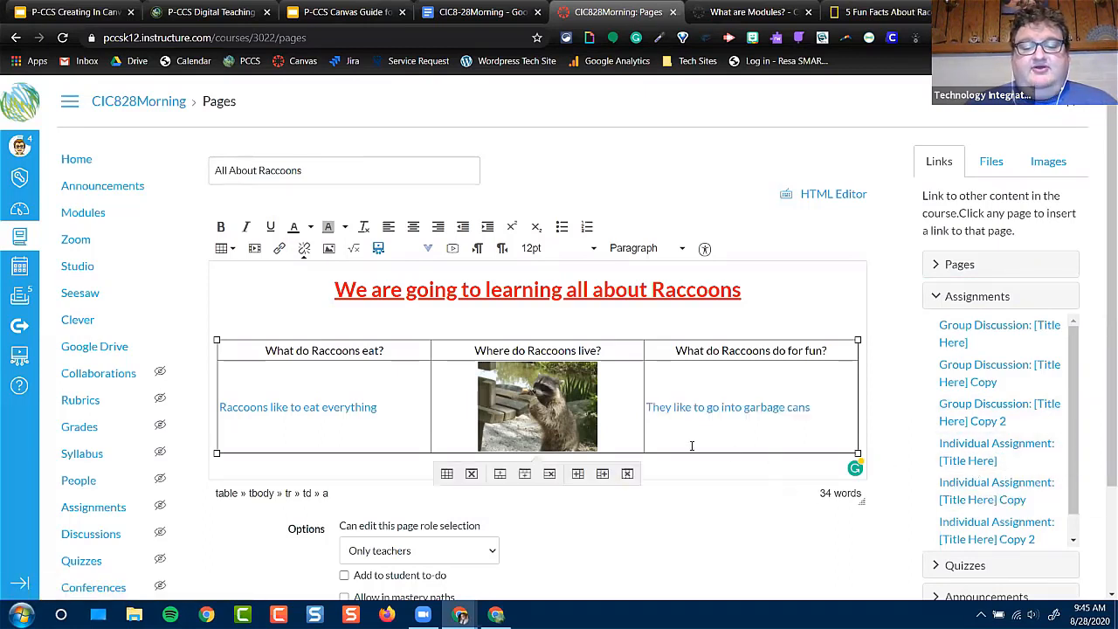
Place the cursor on the line below the table and center that line
scroll(699, 457, down, 2)
click(691, 403)
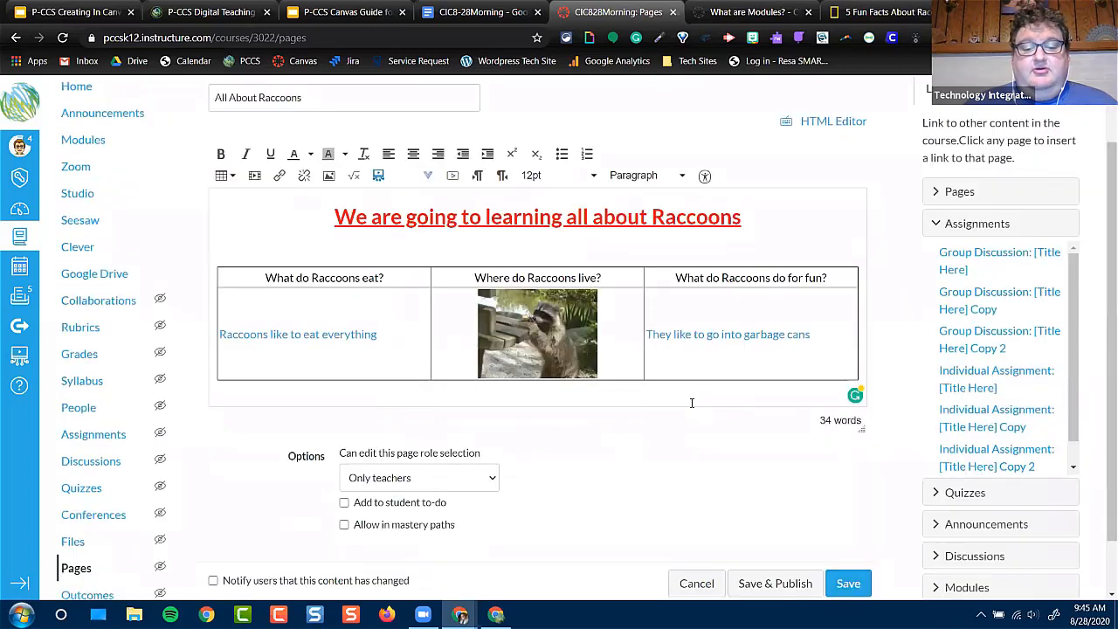
double_click(763, 390)
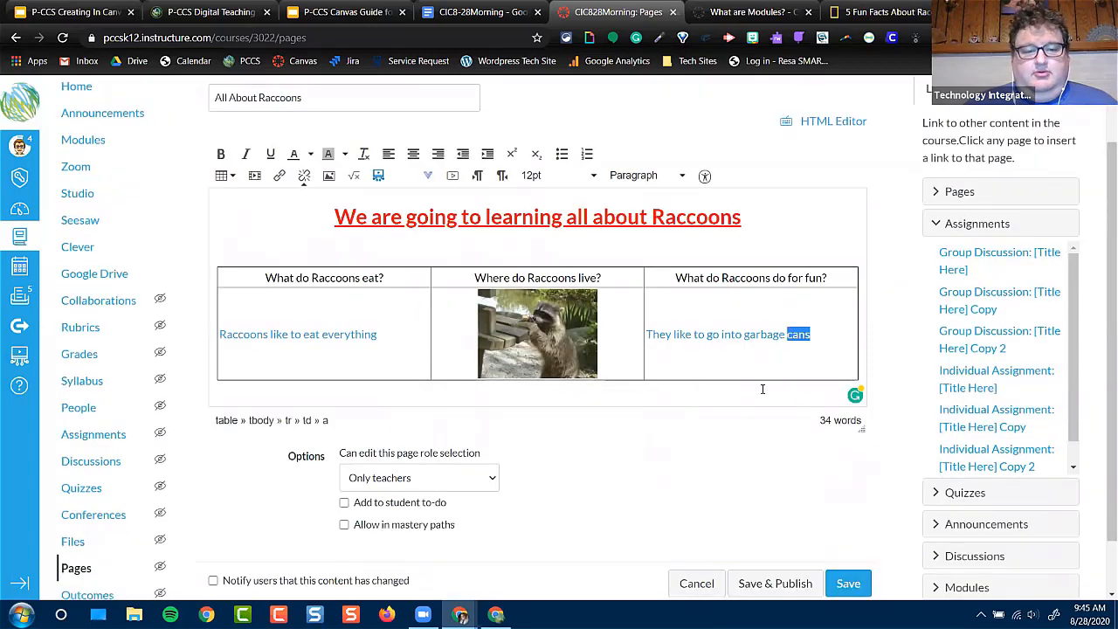
click(756, 393)
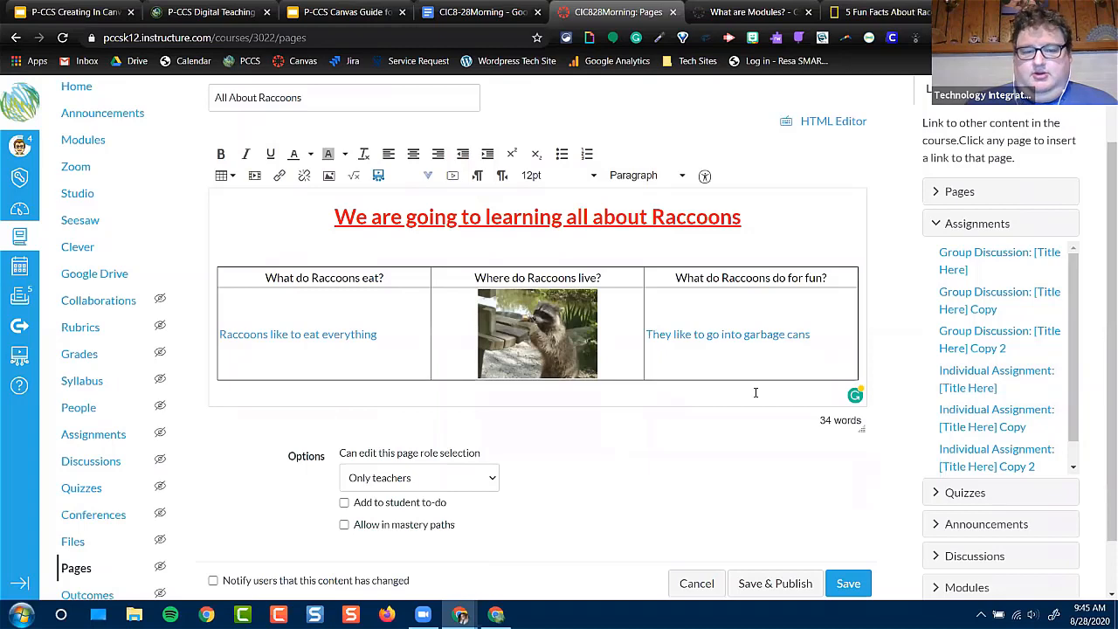
click(756, 392)
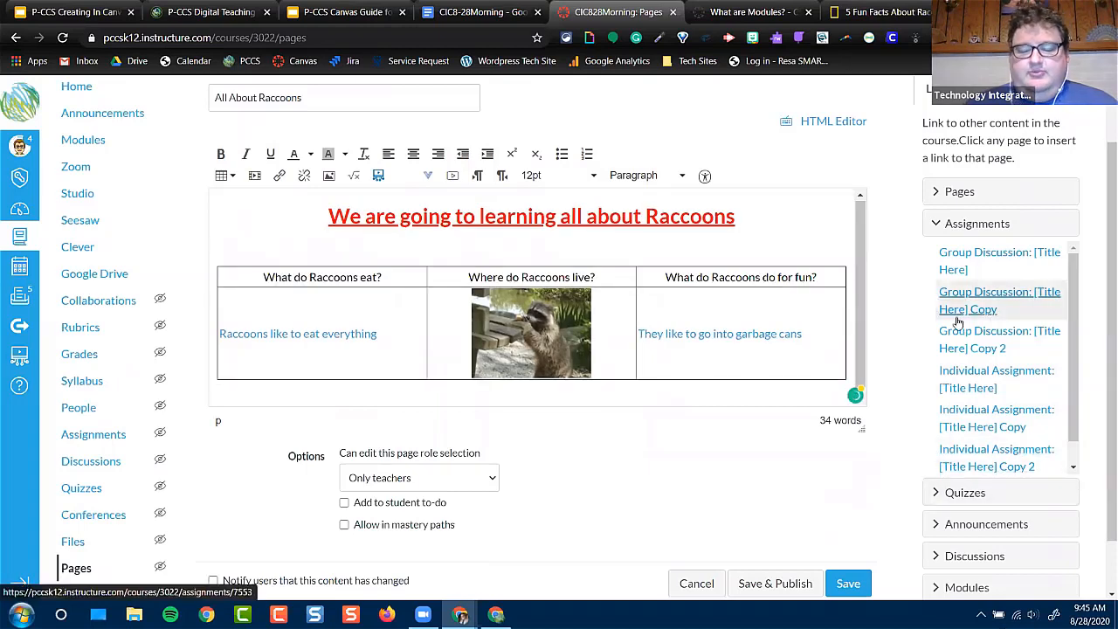
click(414, 154)
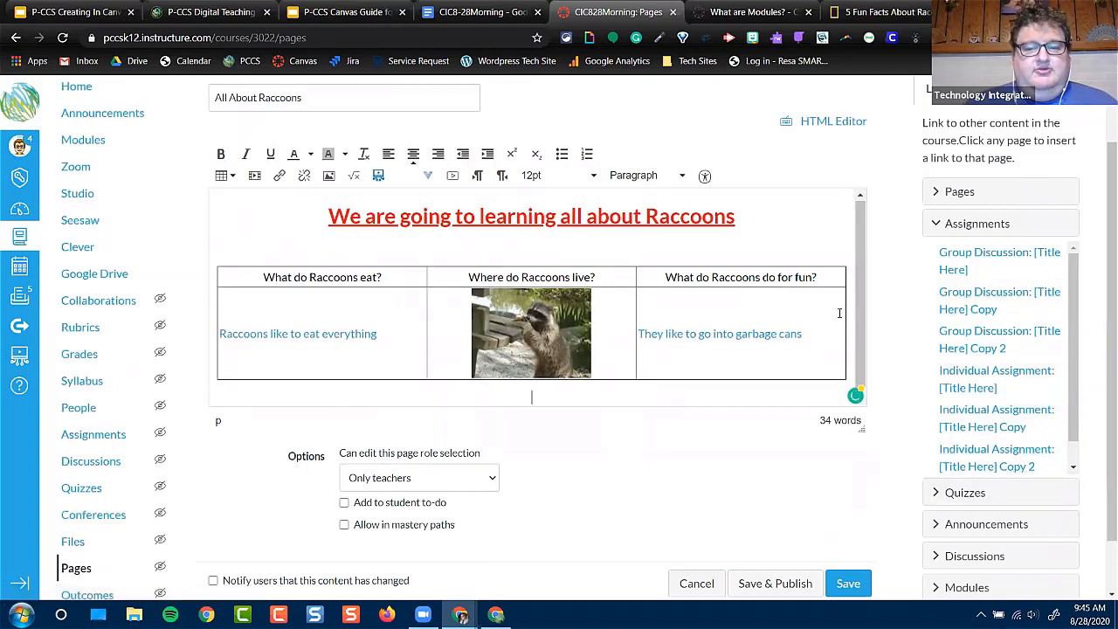
Embed a Flickr raccoon photo below the table and link it to the page "Friday, September 18th, 2020 Copy"
click(1005, 89)
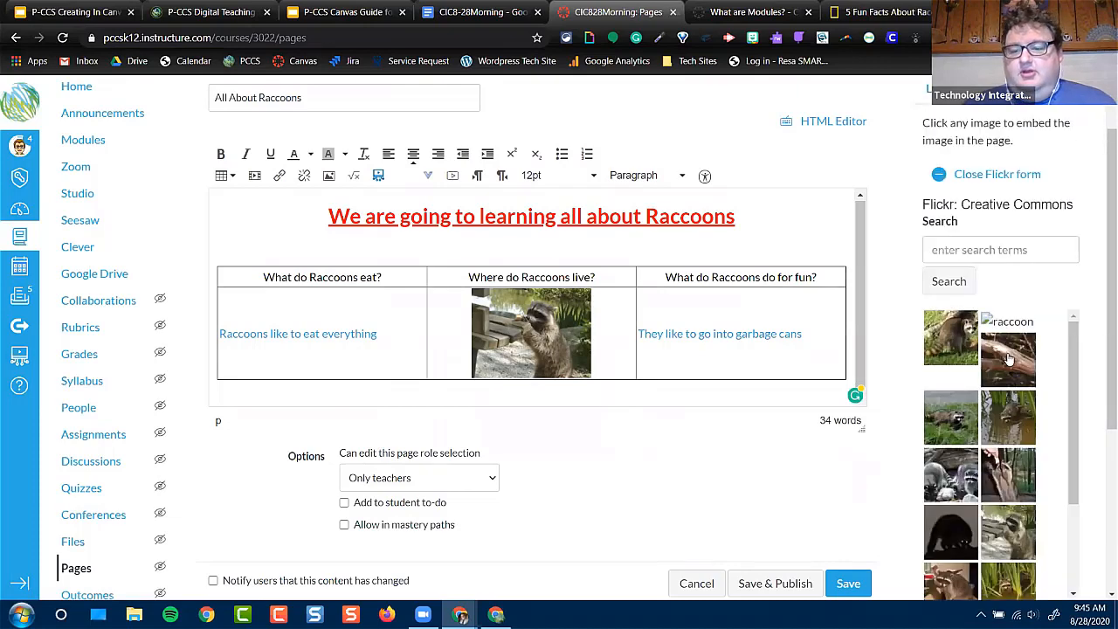
scroll(744, 370, down, 4)
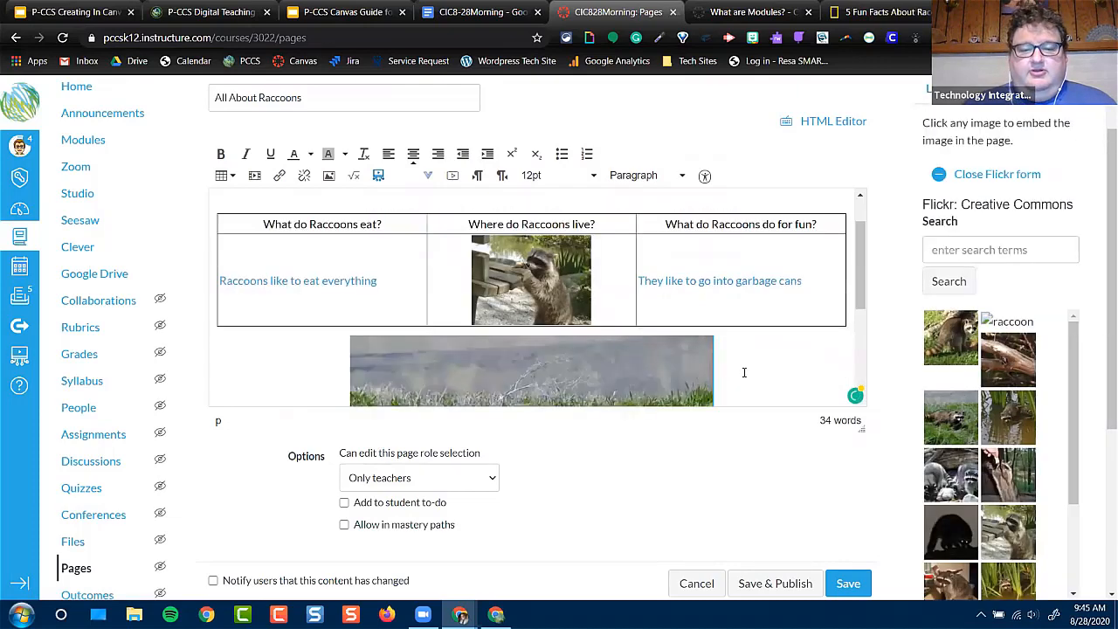
click(590, 322)
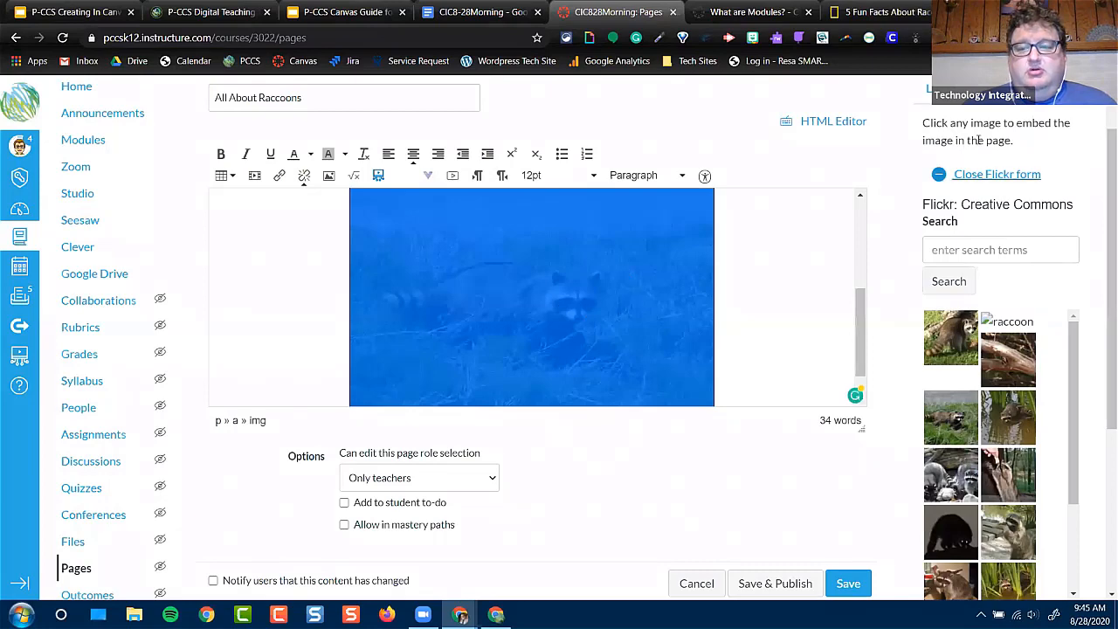
click(996, 174)
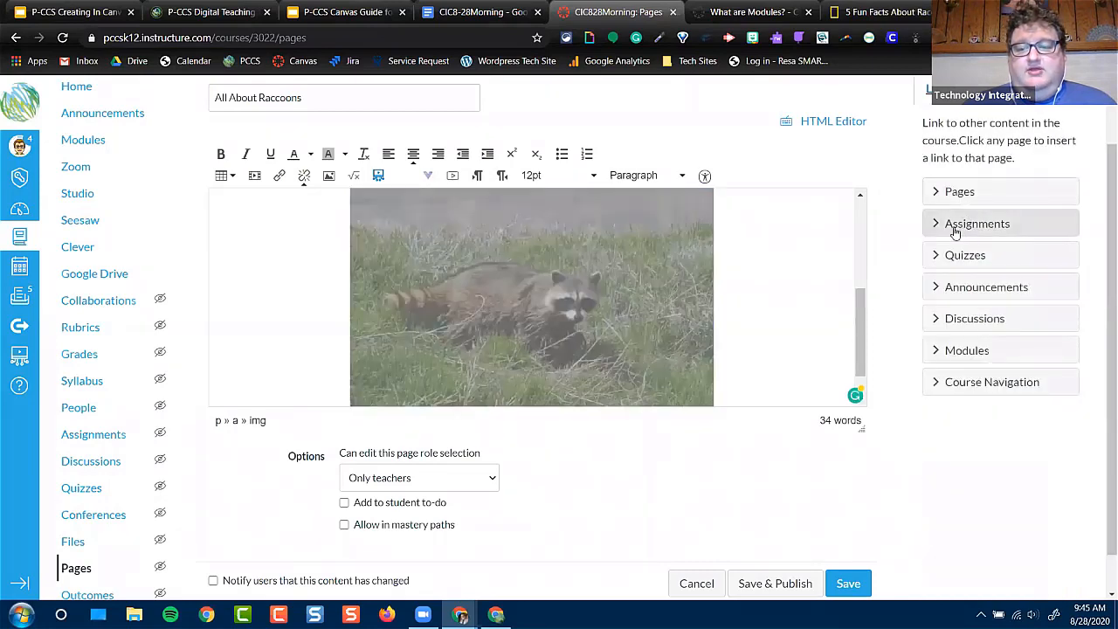
click(962, 192)
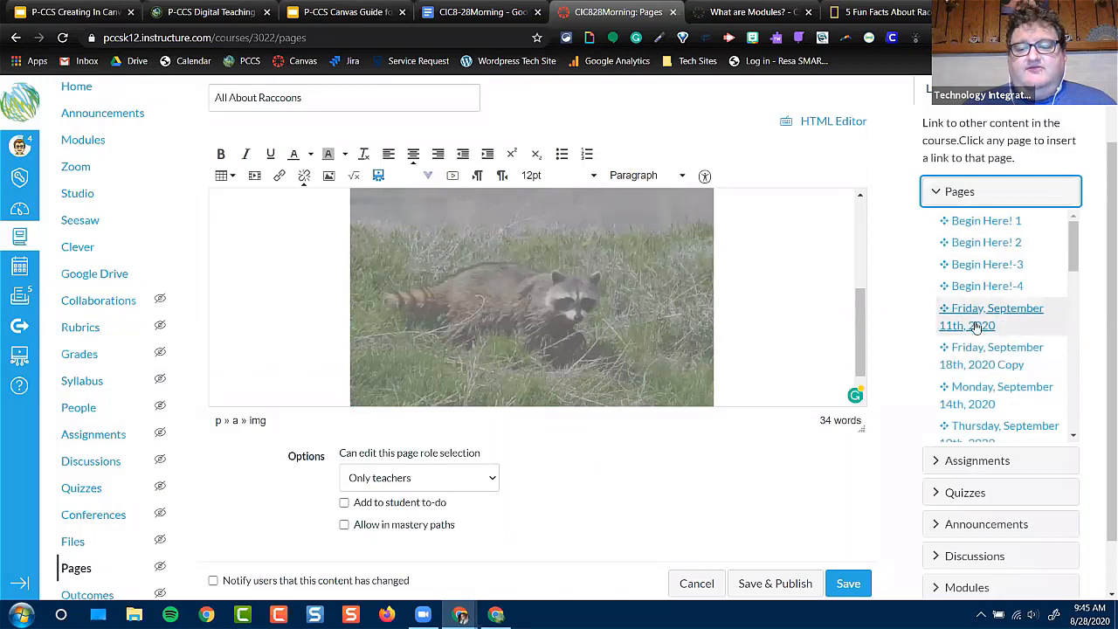
click(982, 359)
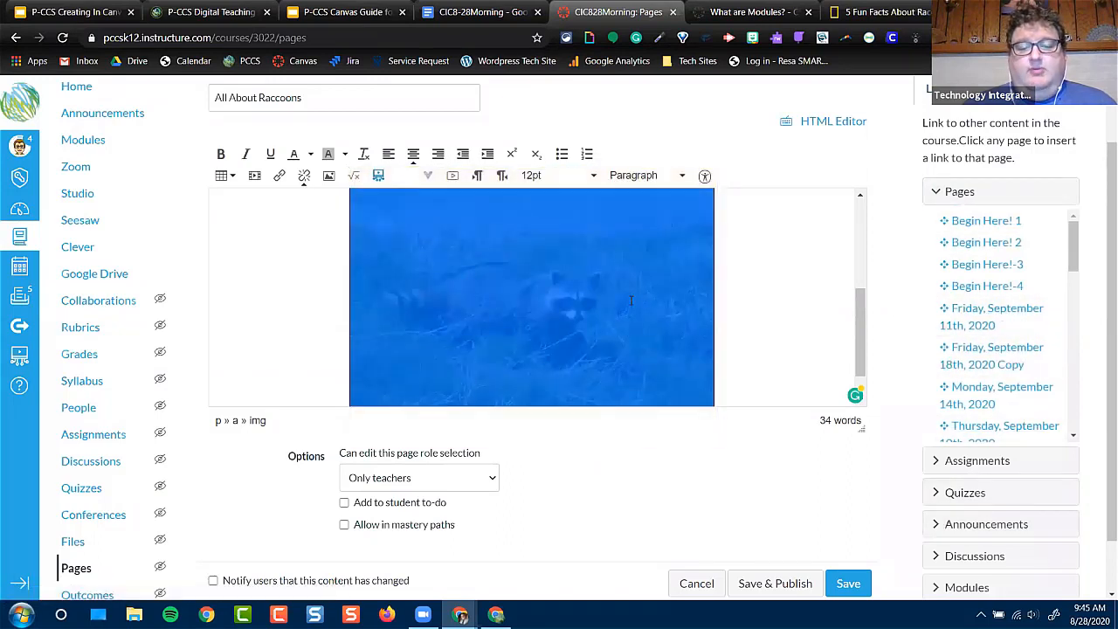
Check the link address of the raccoon photo below the table, and remove the photo
click(280, 176)
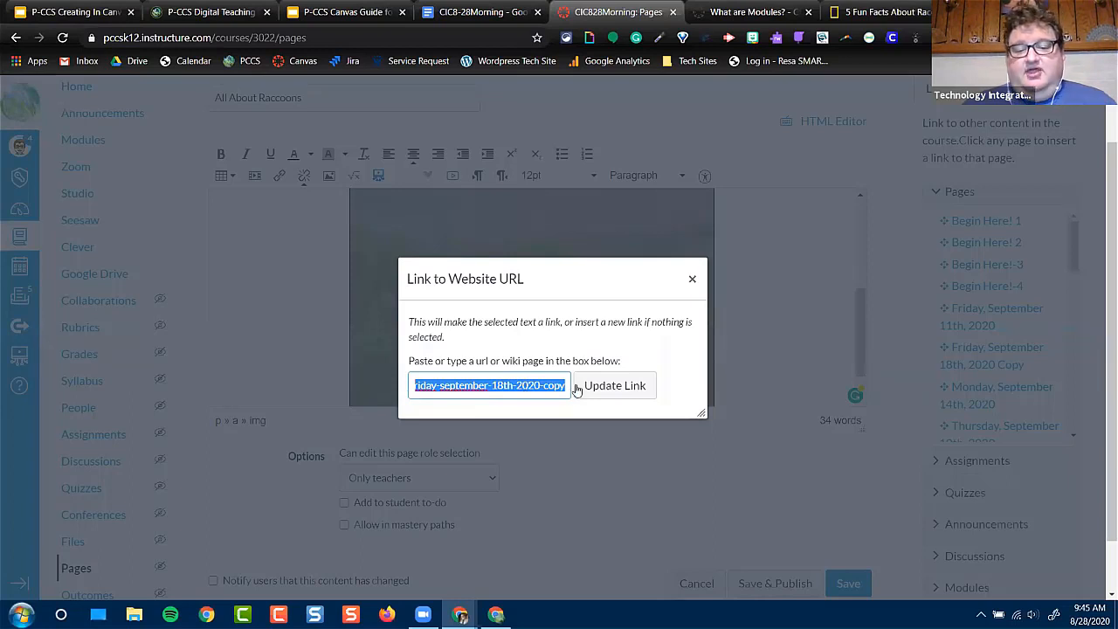
click(695, 282)
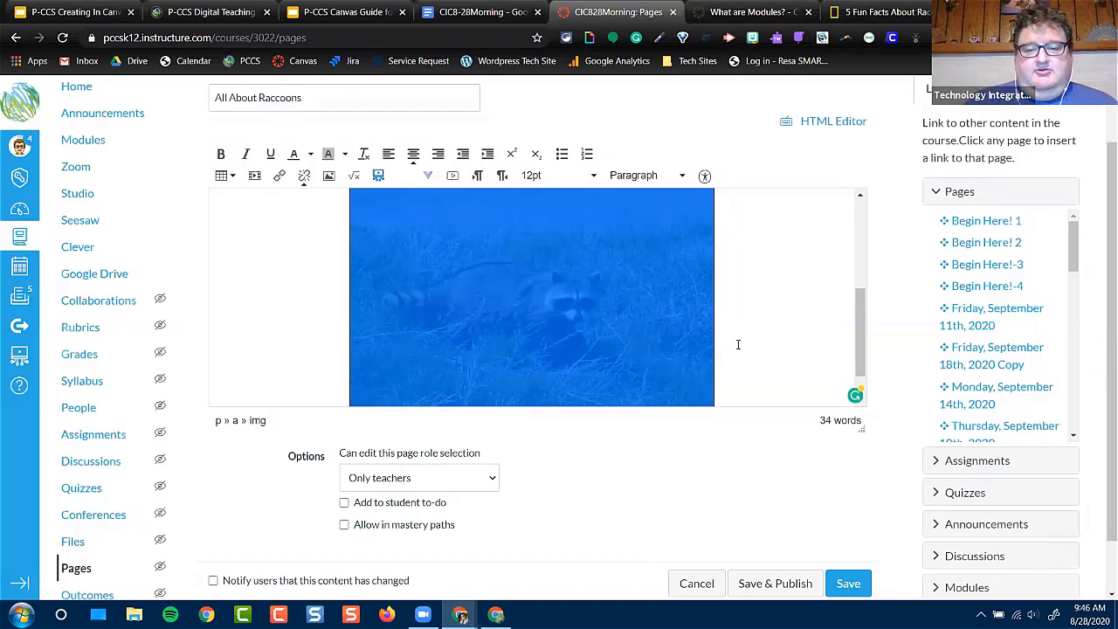
click(766, 334)
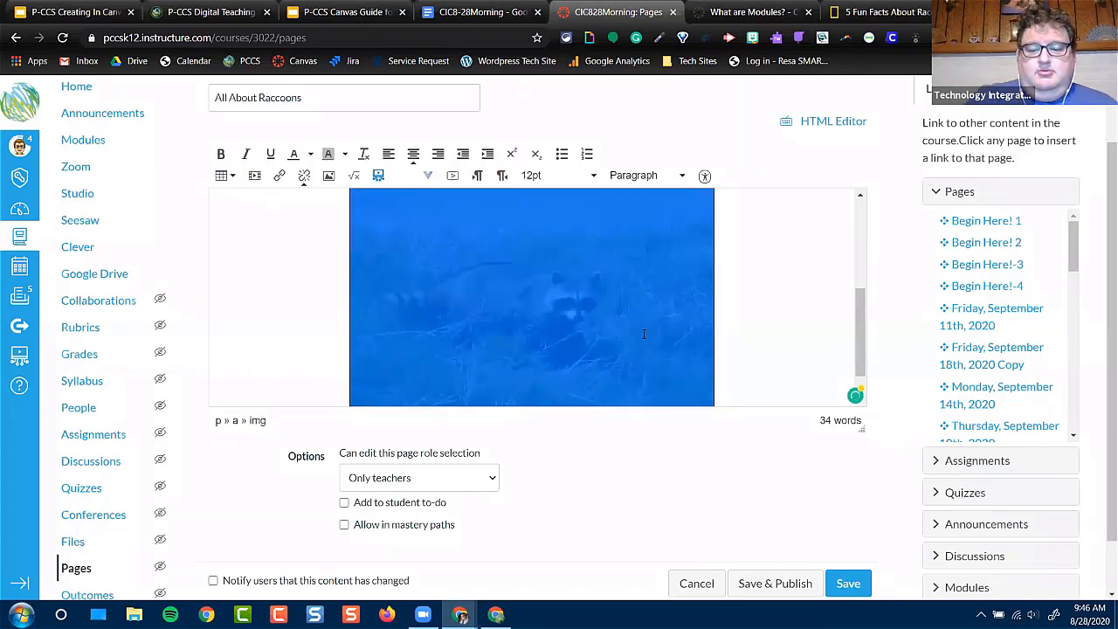
scroll(644, 334, up, 5)
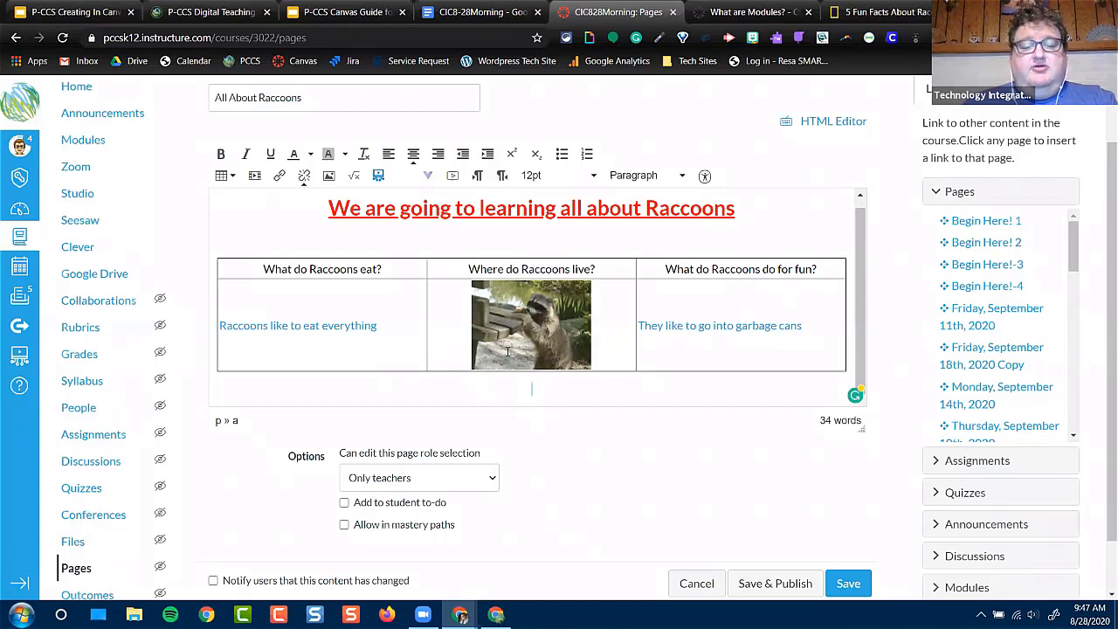
Embed the recent Google Drive presentation "Canvas in the Classroom" below the table, allowing anyone with the link to access it
click(428, 178)
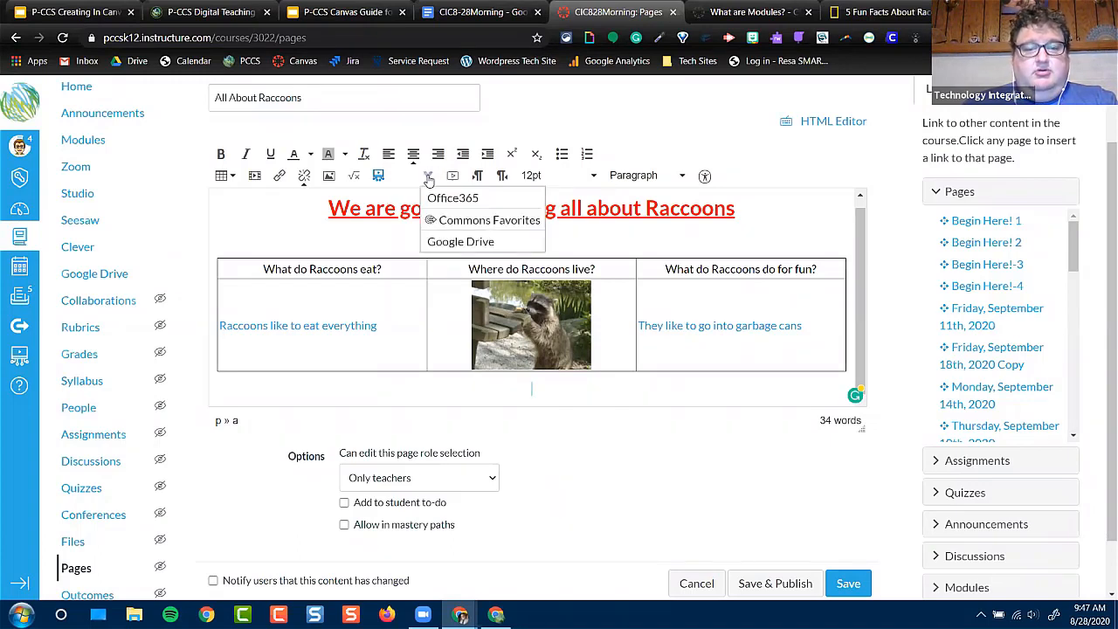
click(451, 245)
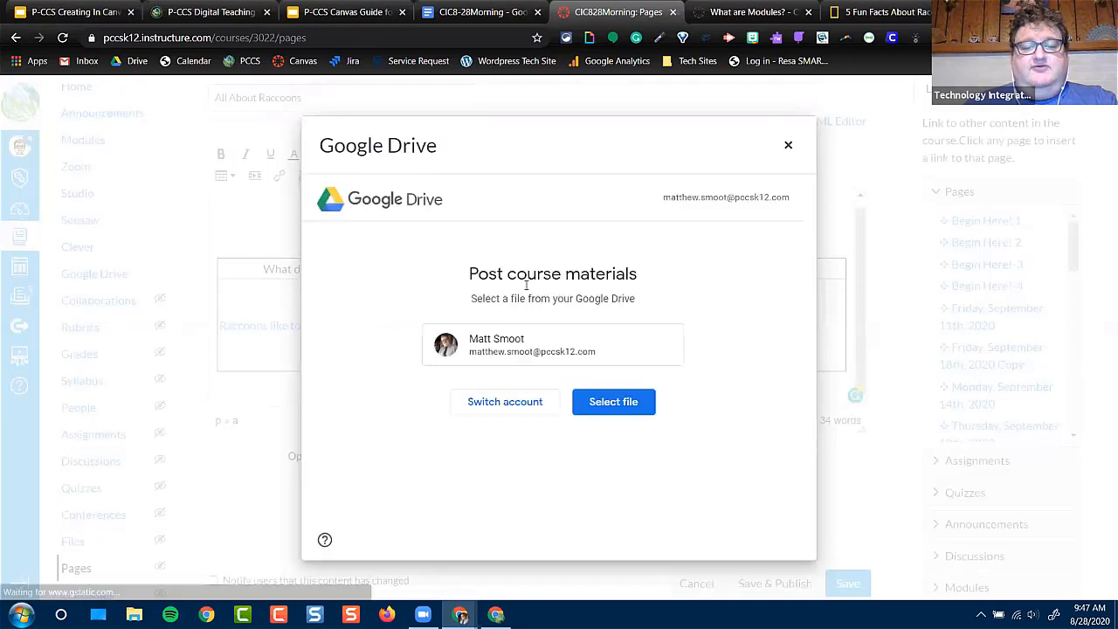
click(613, 404)
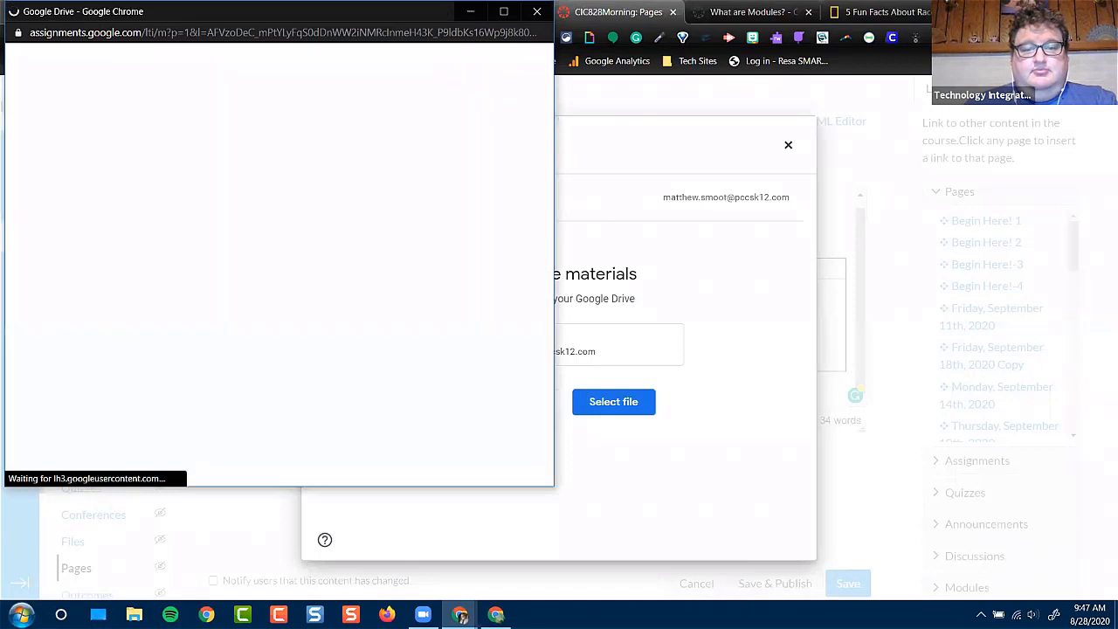
drag(294, 13, 578, 94)
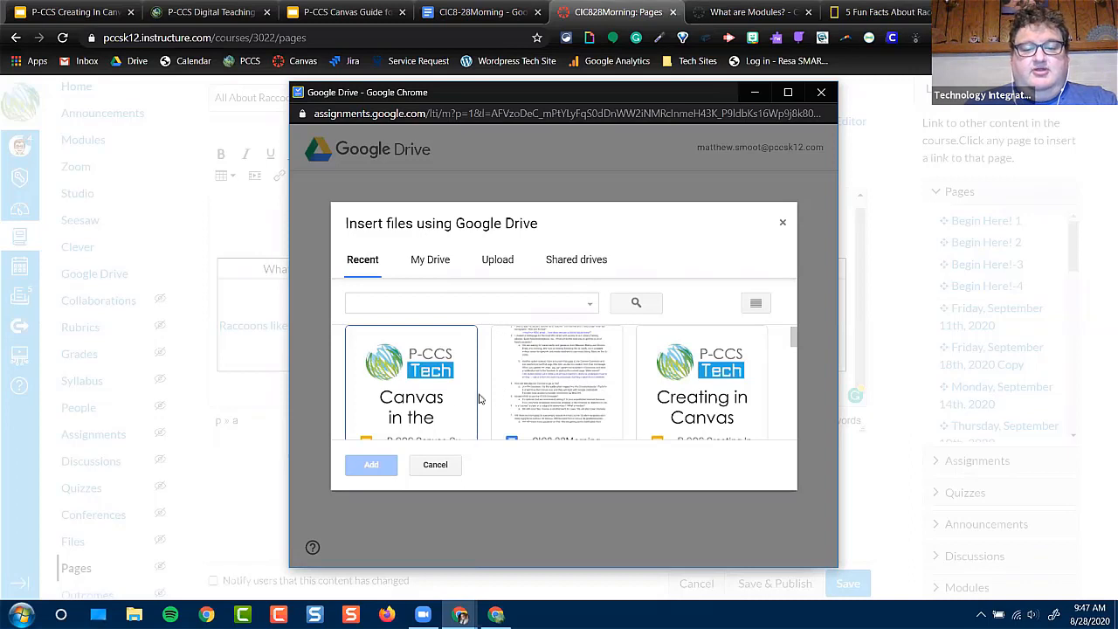
click(432, 392)
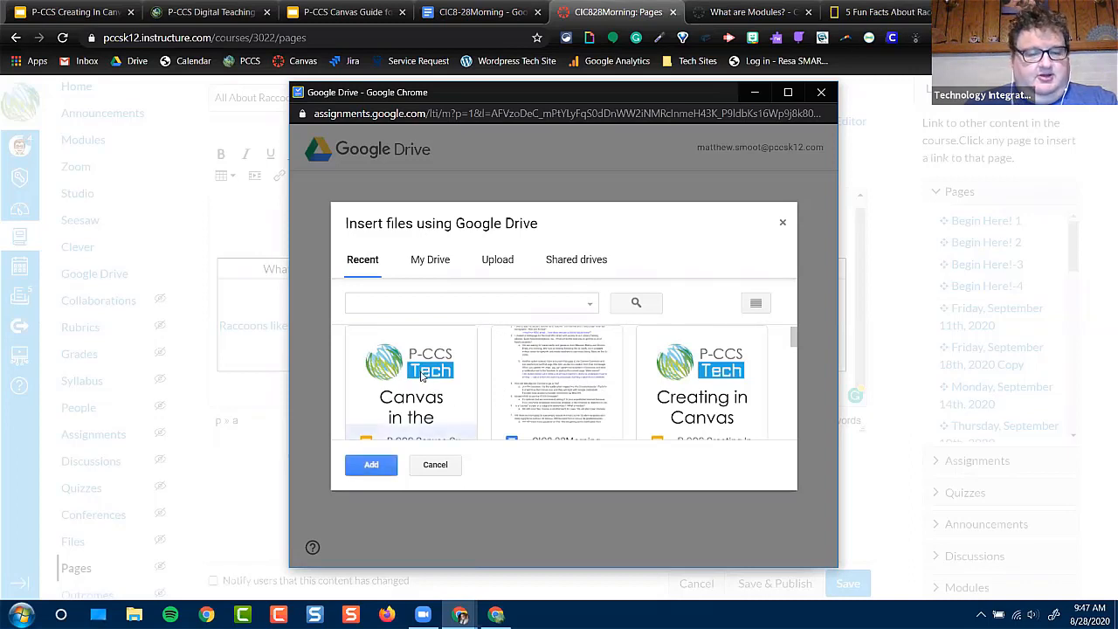
click(374, 465)
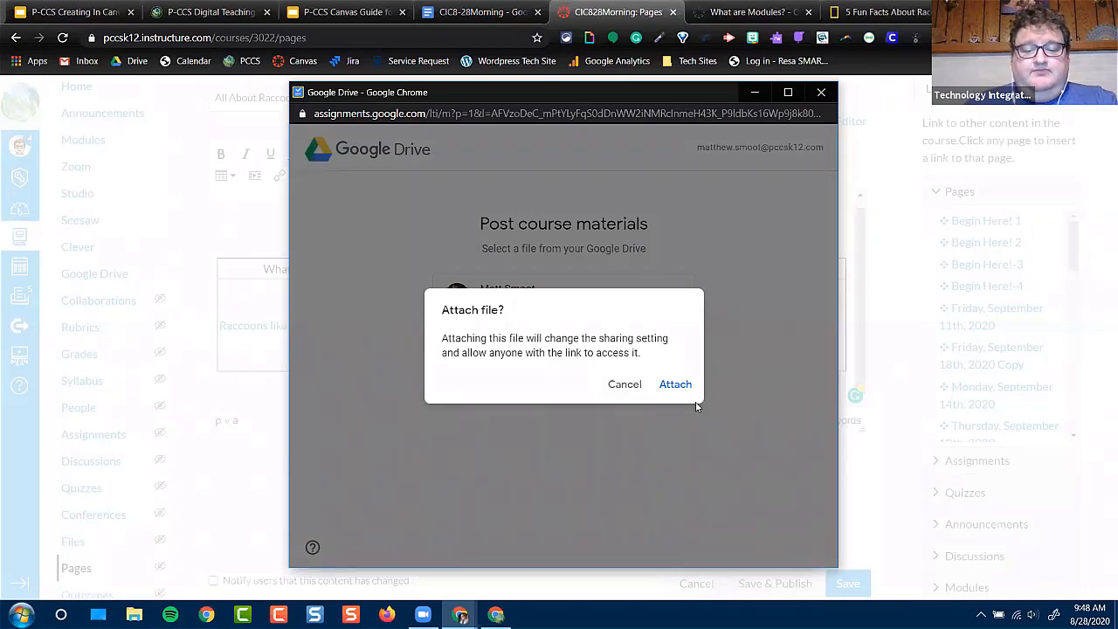
click(687, 384)
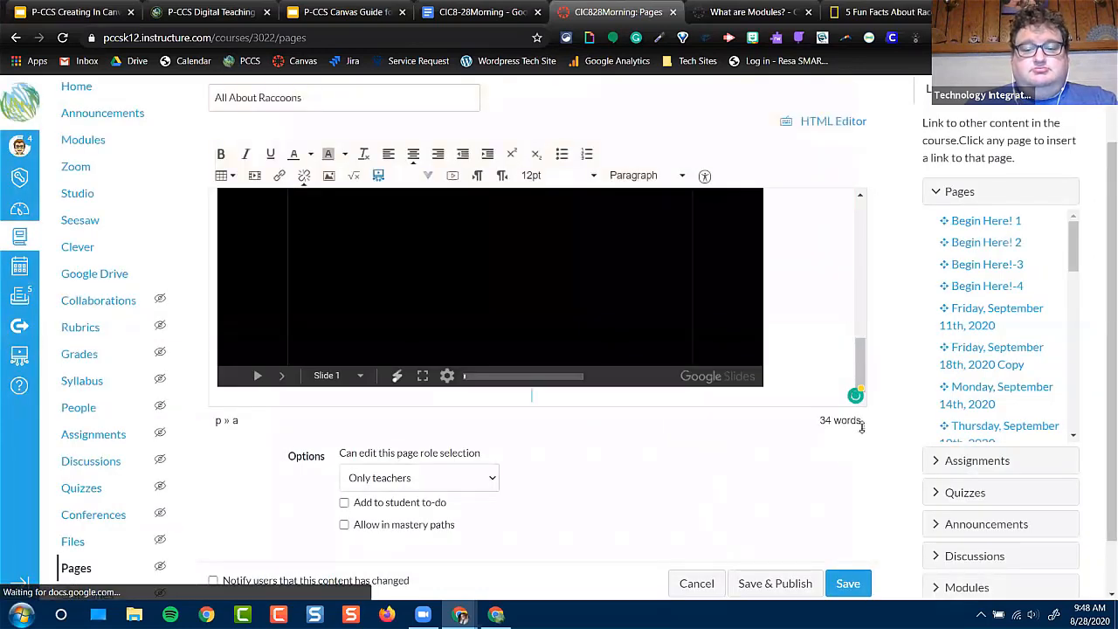
Enlarge the page's editing area and look through the embedded presentation up to slide 4
drag(861, 426, 861, 547)
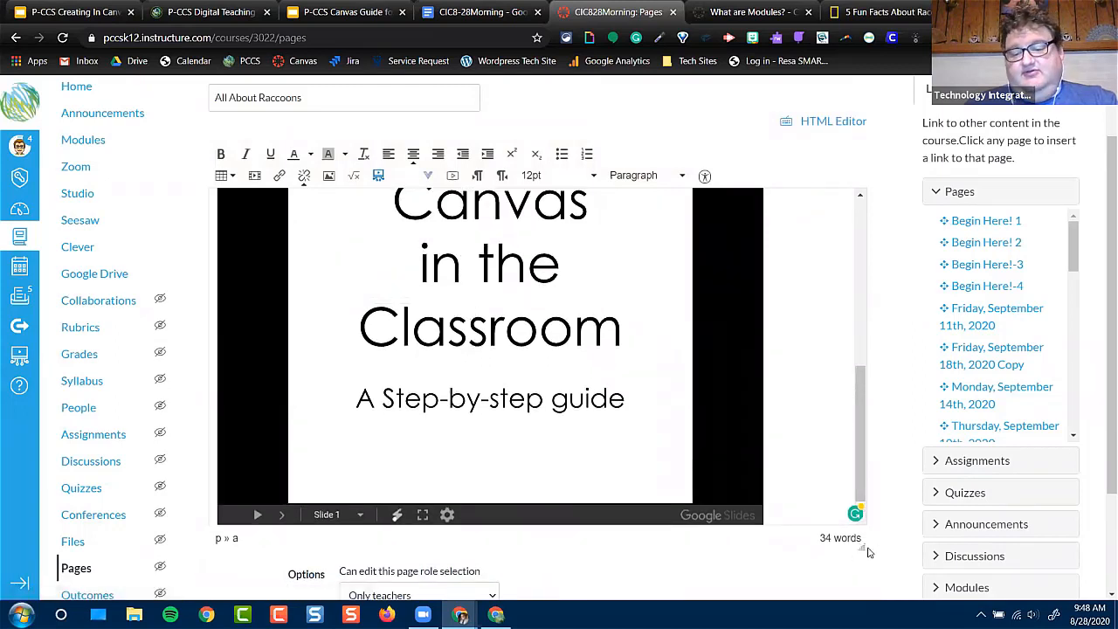
drag(865, 547, 862, 577)
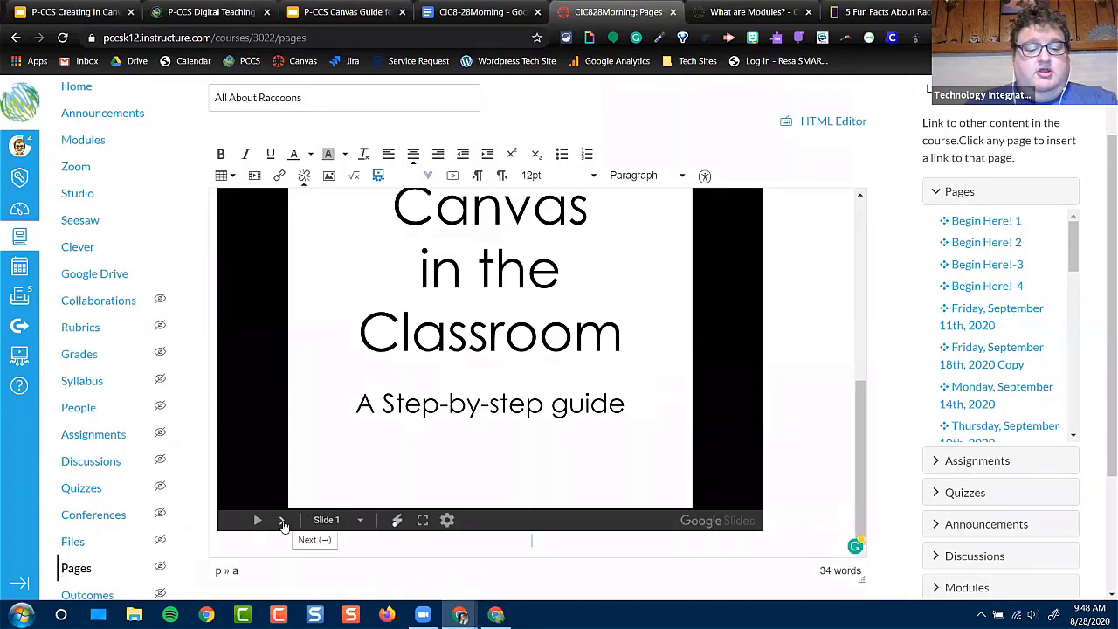
click(283, 525)
click(451, 529)
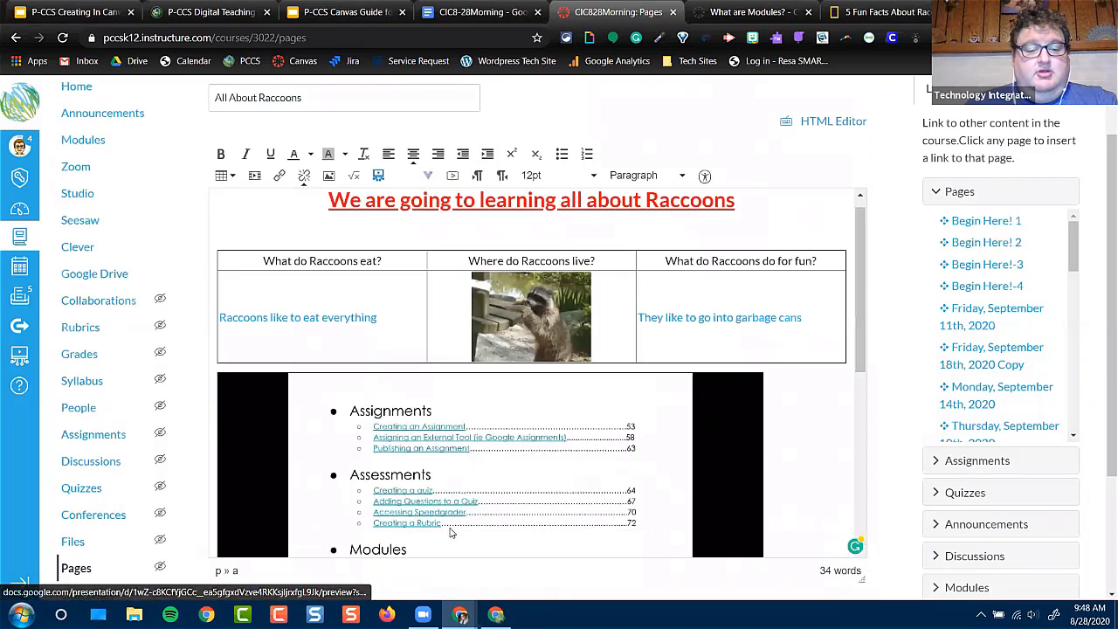
click(474, 521)
drag(862, 330, 870, 433)
drag(859, 395, 863, 424)
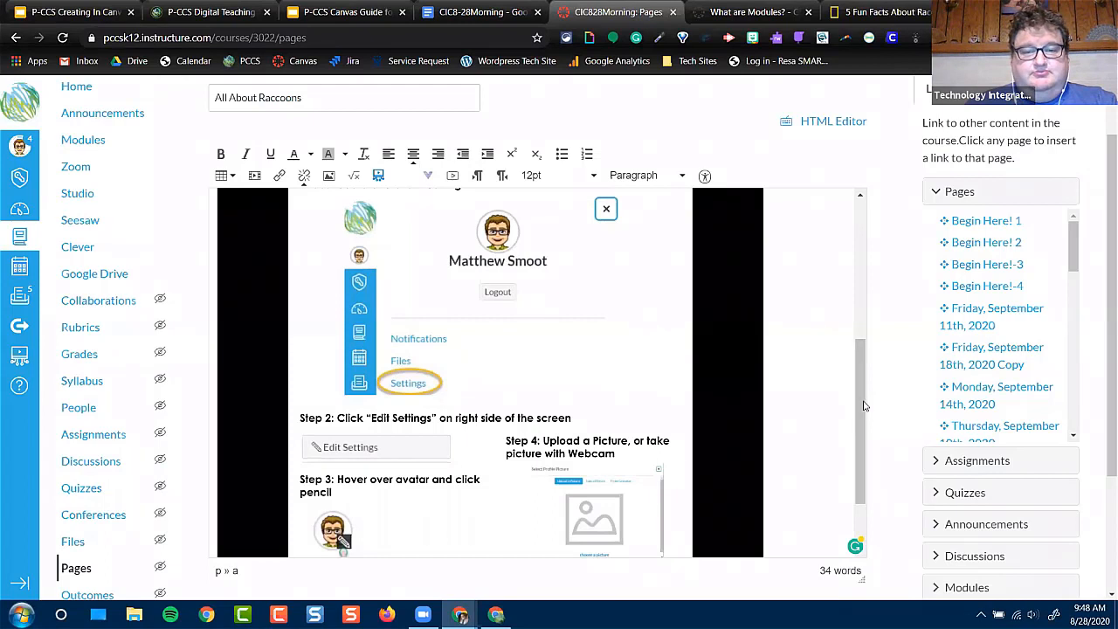
drag(867, 408, 867, 447)
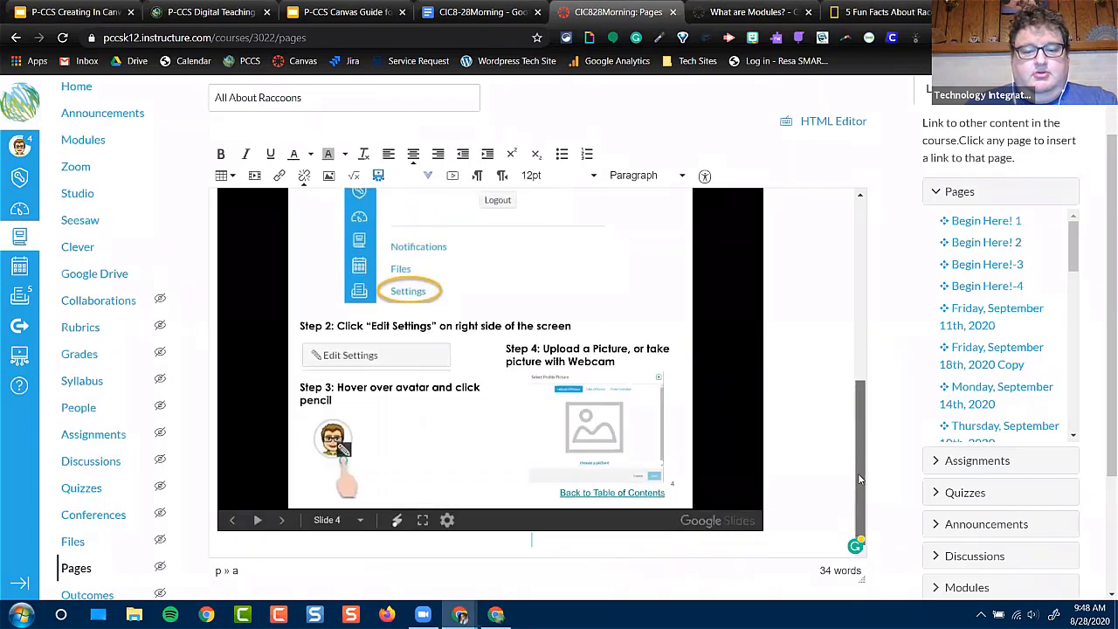
Start a new line below the presentation and record a short webcam video there using the HP HD Camera
key(Return)
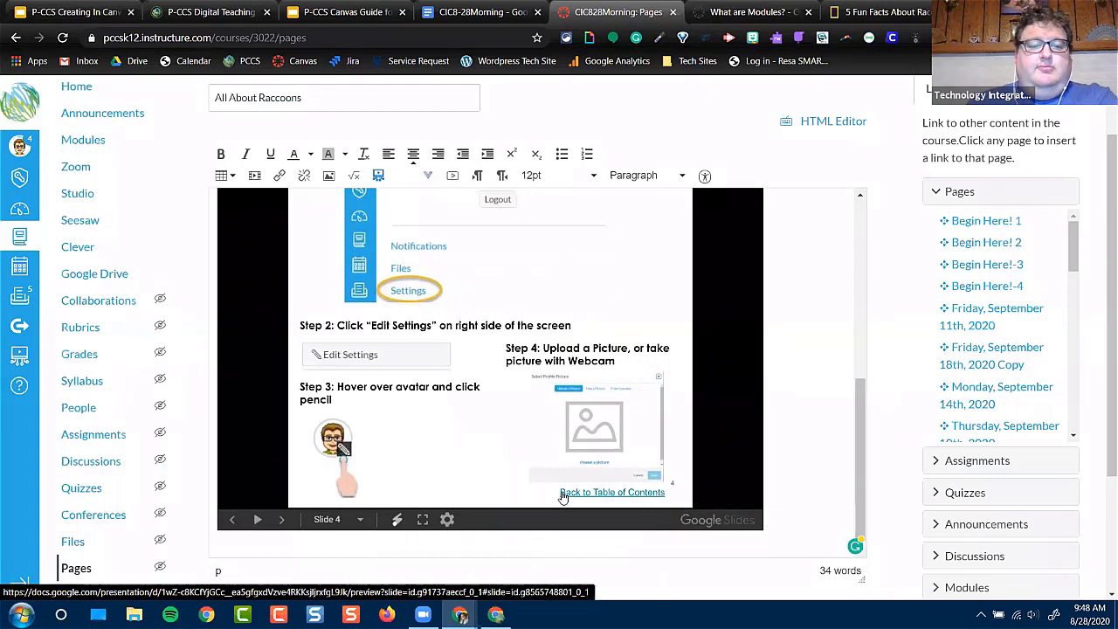
click(453, 176)
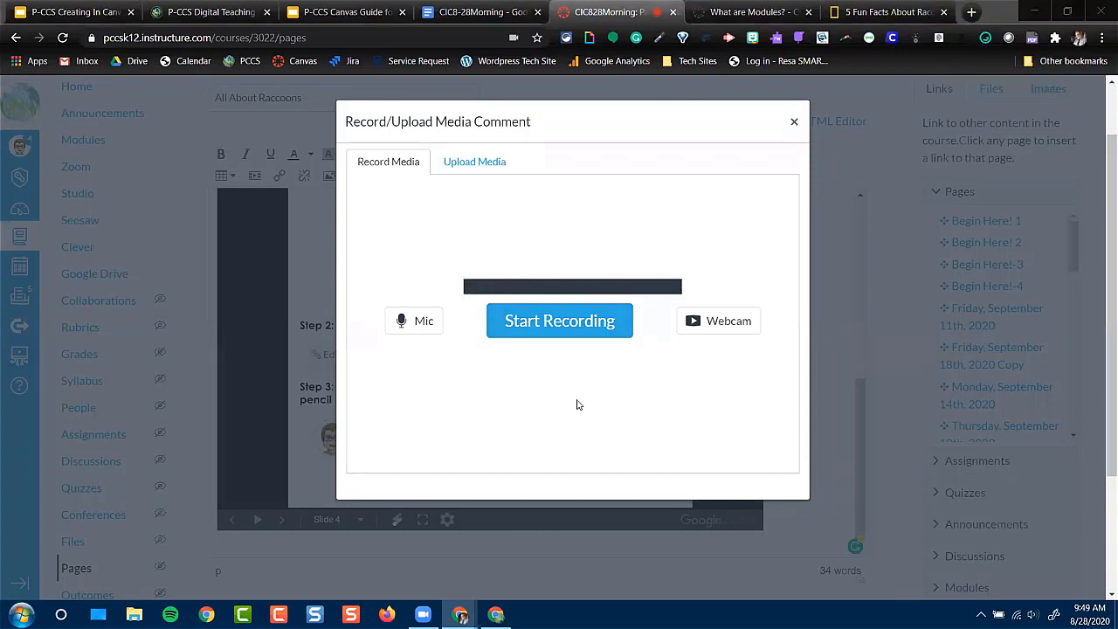
click(725, 323)
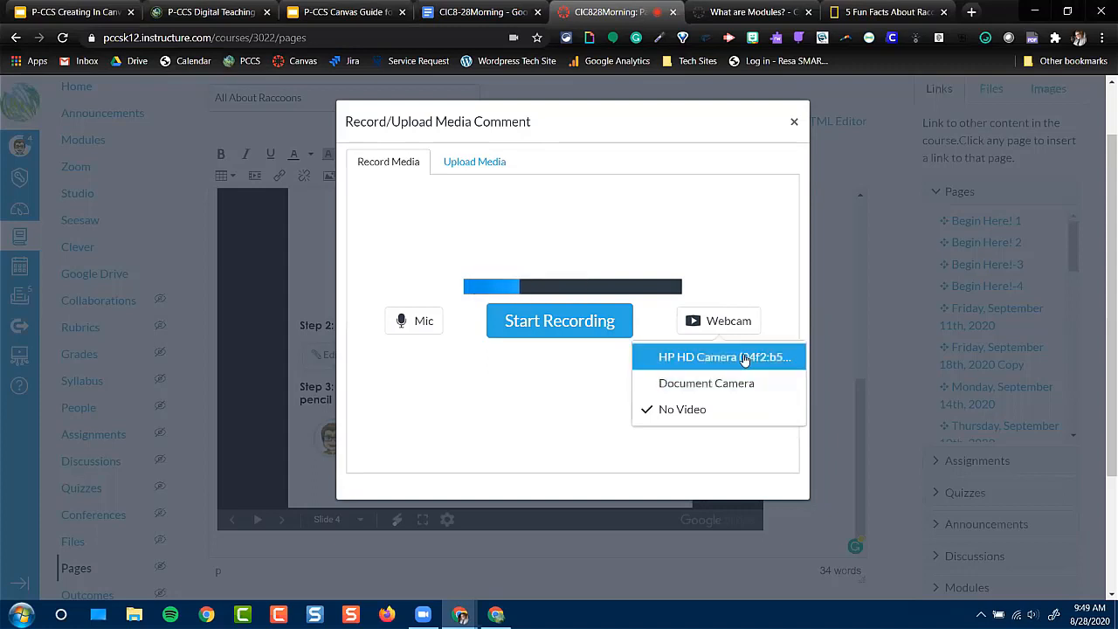
click(744, 357)
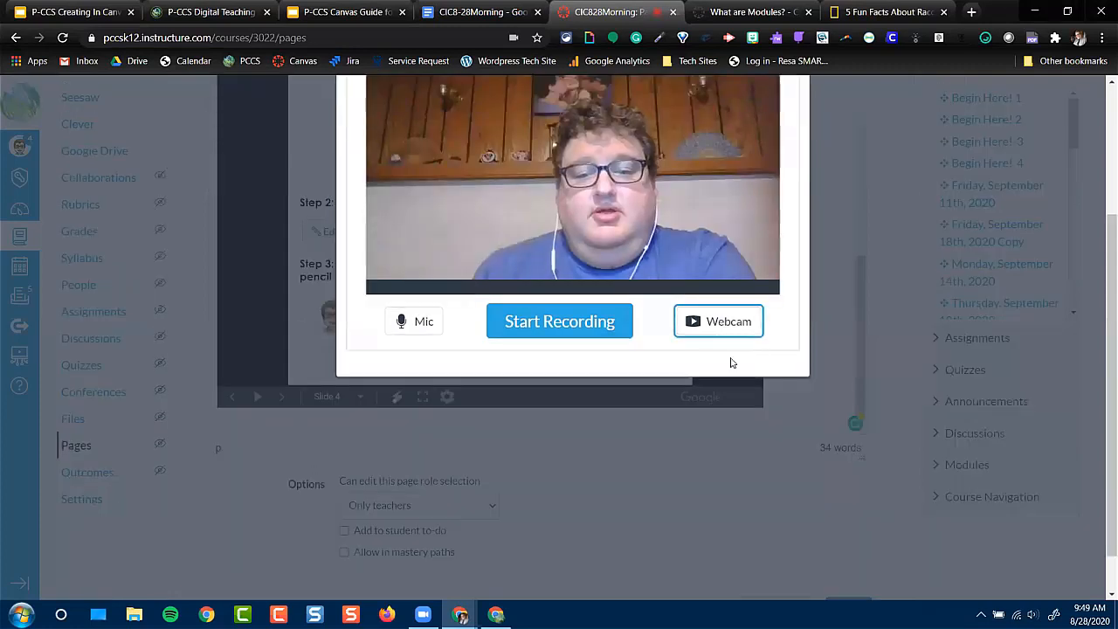
scroll(664, 393, up, 1)
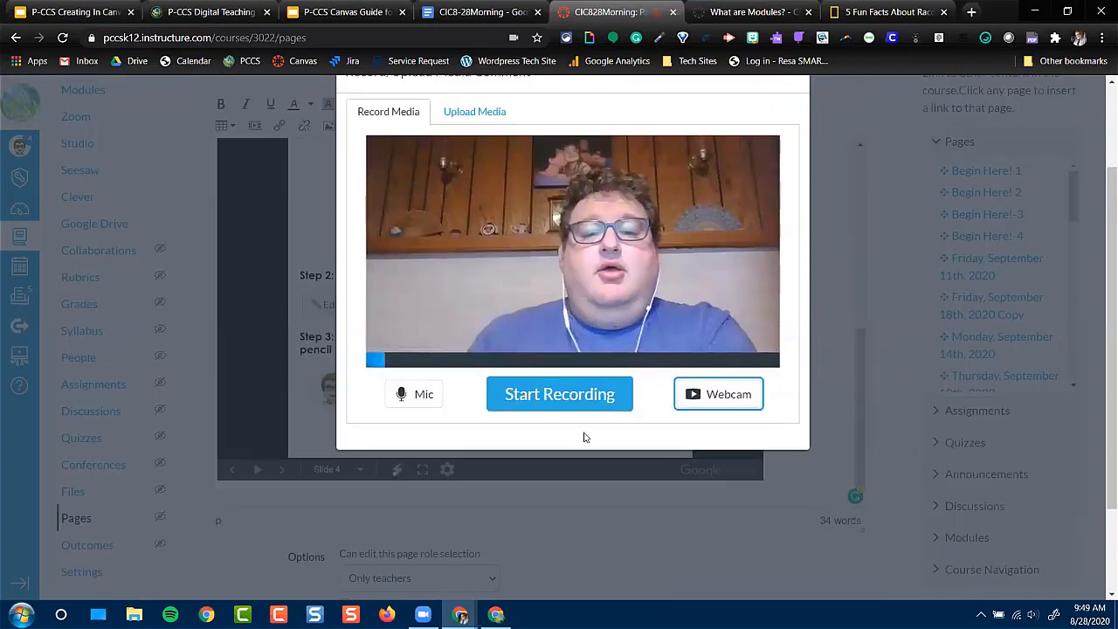
click(550, 394)
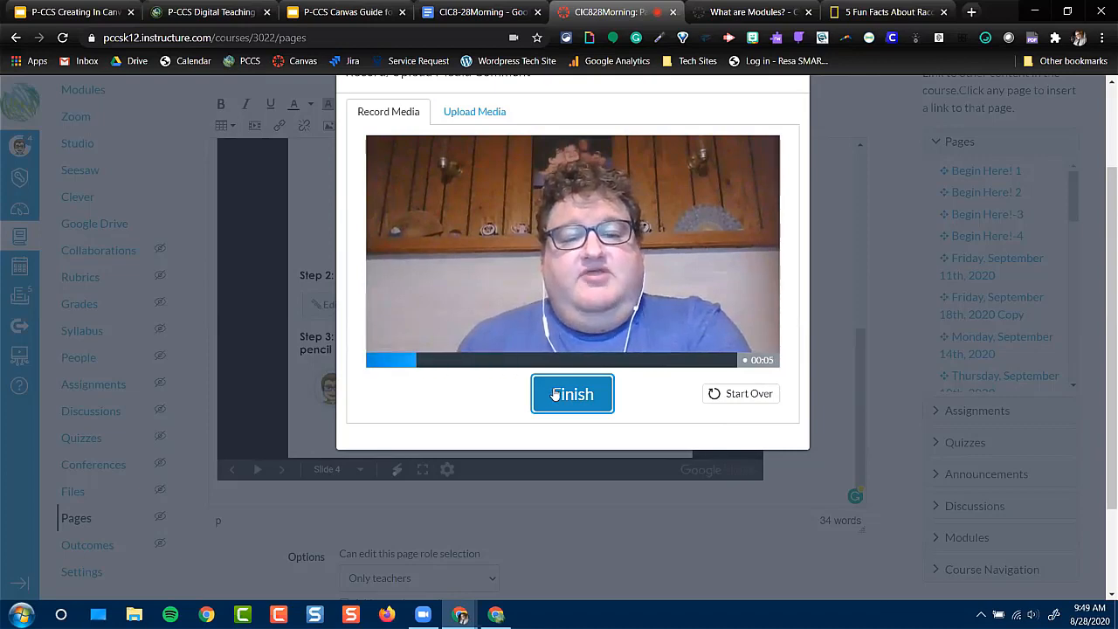
click(573, 394)
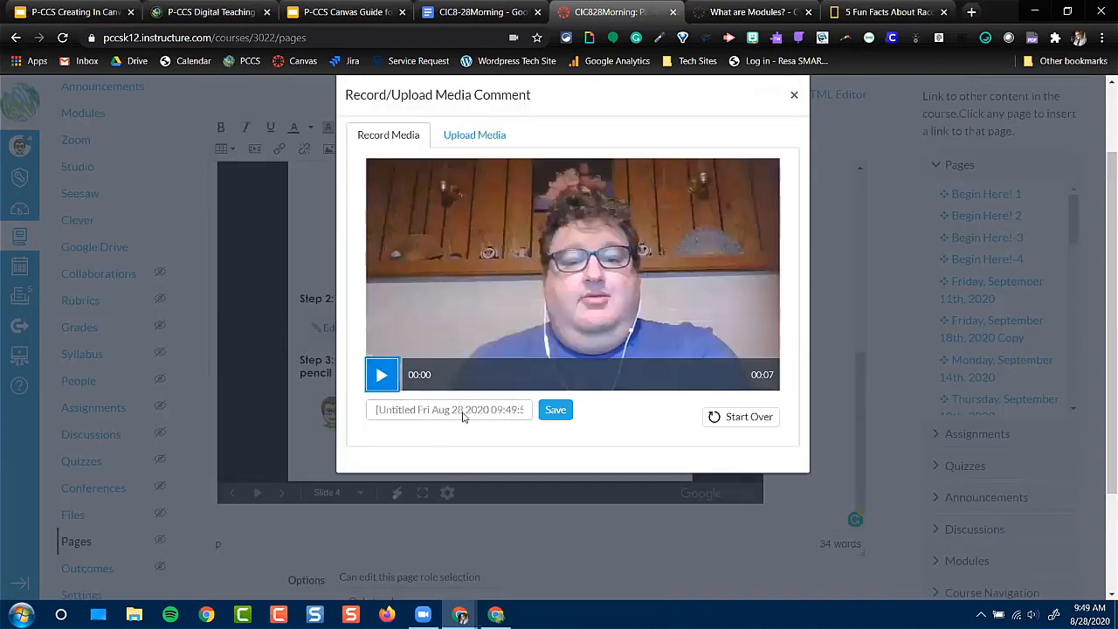
Title the recording "All about raccoon" and save it into the page as a media comment
click(463, 415)
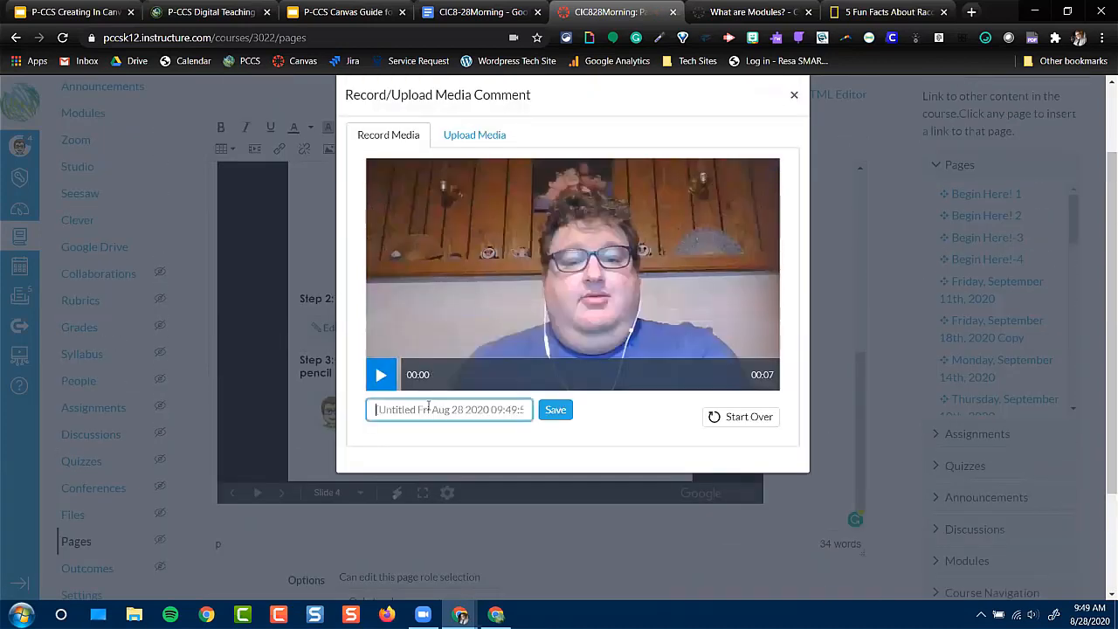
text(All about)
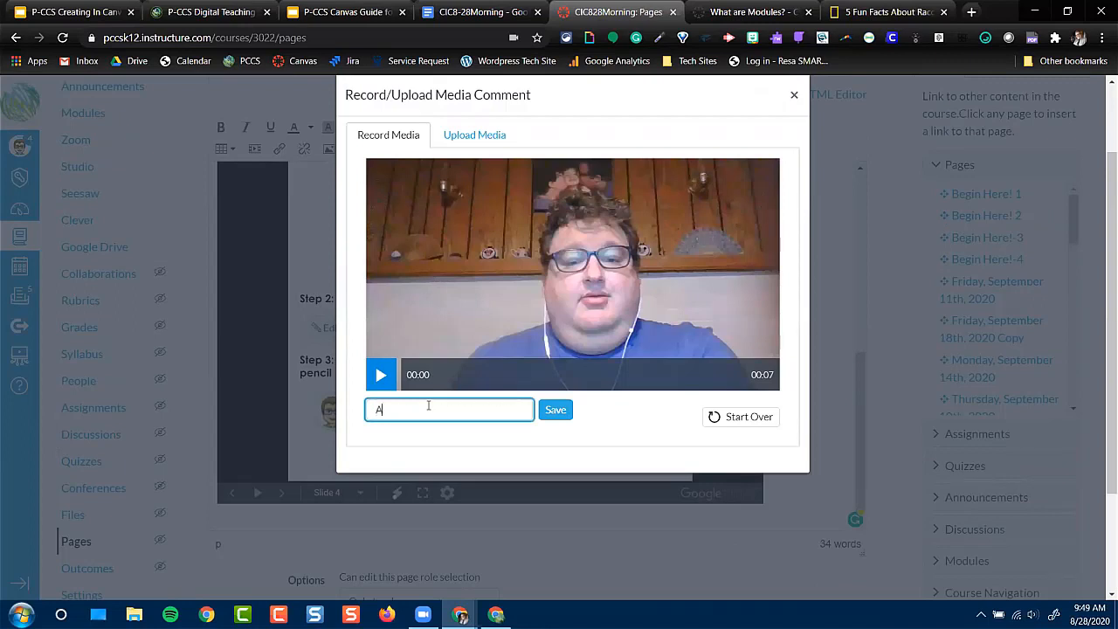
text( raccoons)
click(562, 410)
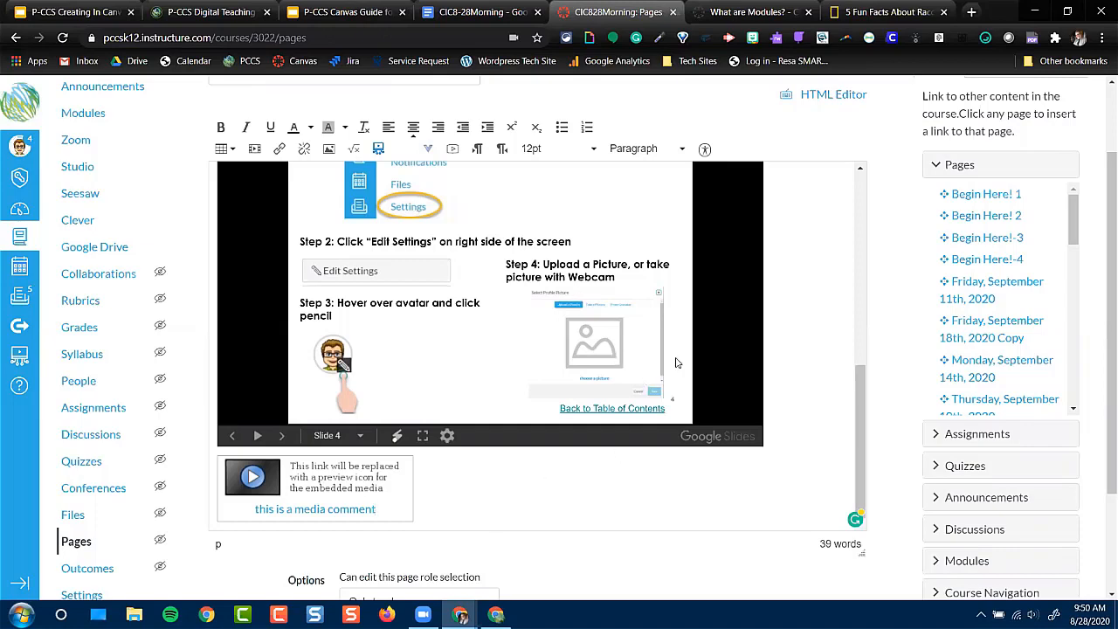
Check the role choices for editing the page, keep "Only teachers", then save the page and look it over
scroll(894, 352, down, 2)
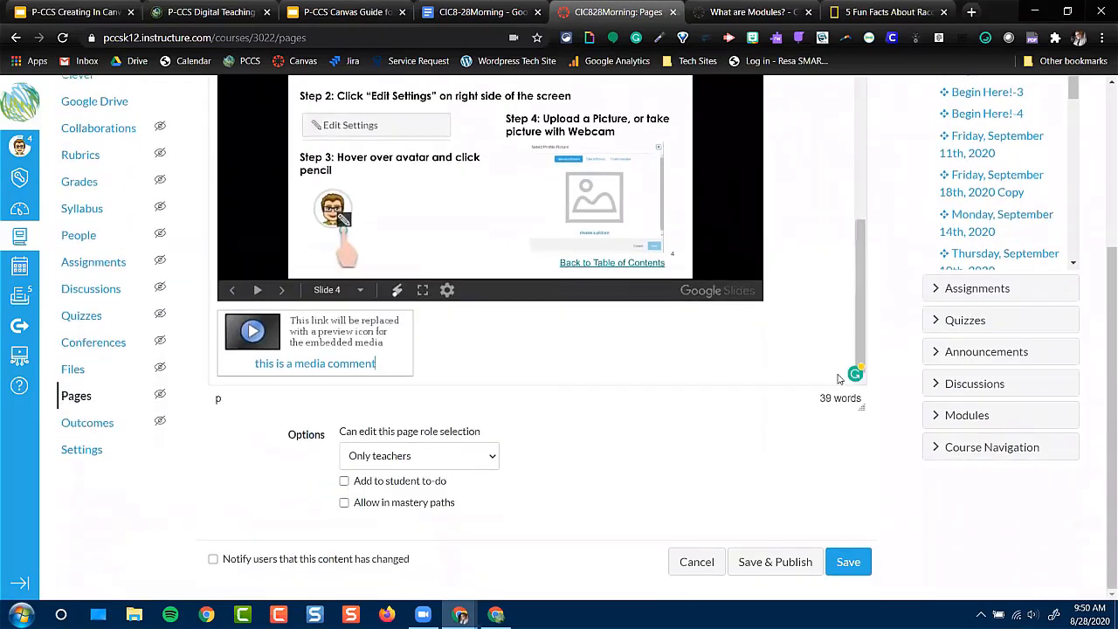
click(445, 461)
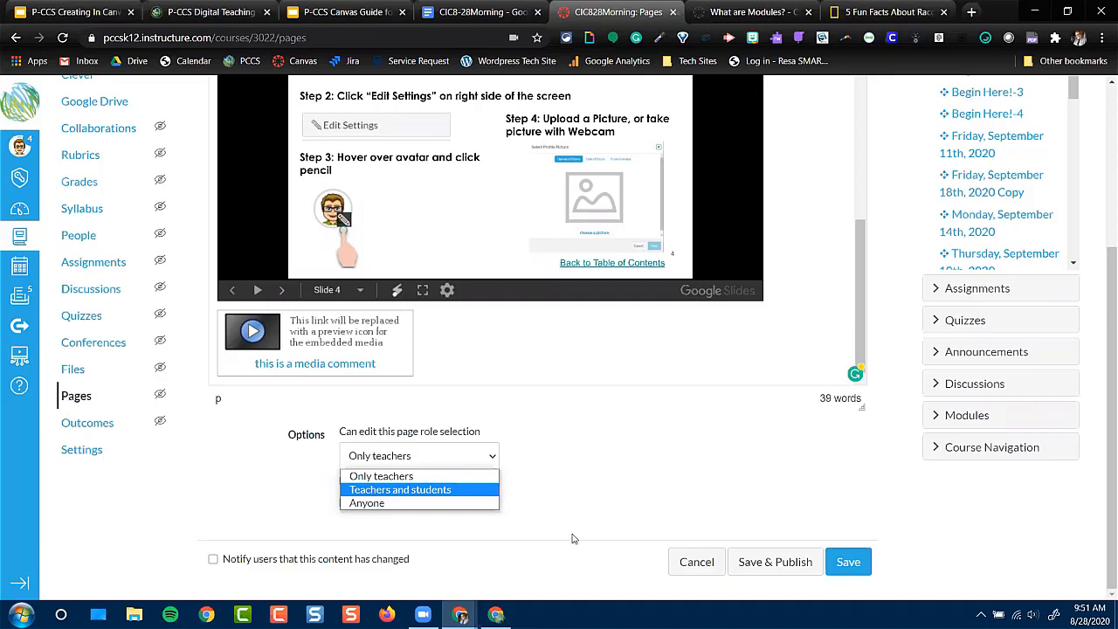
click(608, 482)
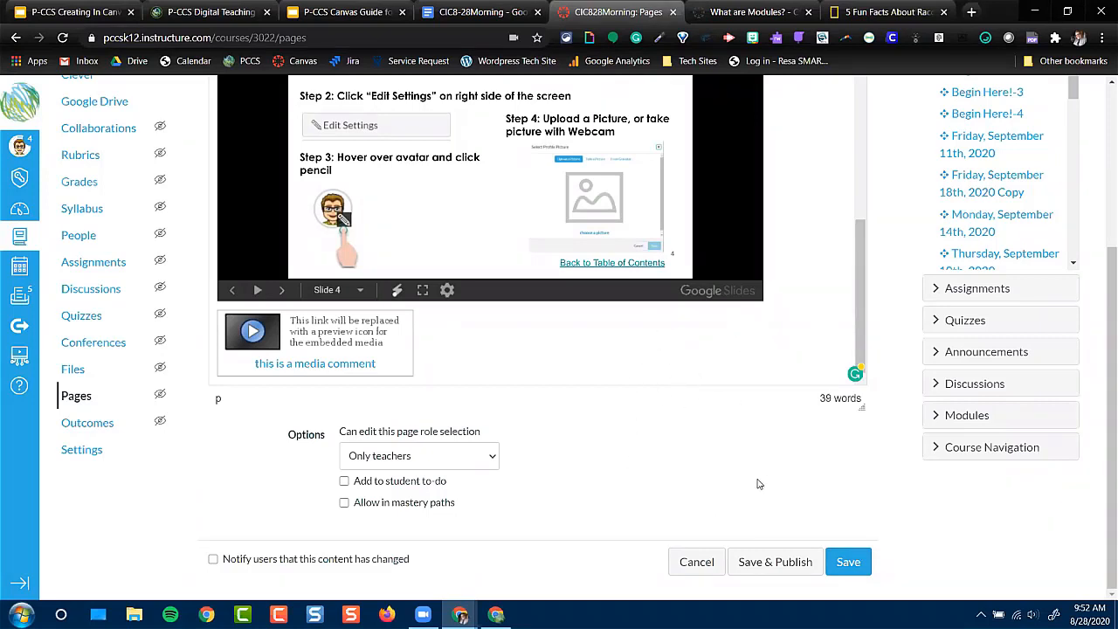
click(848, 563)
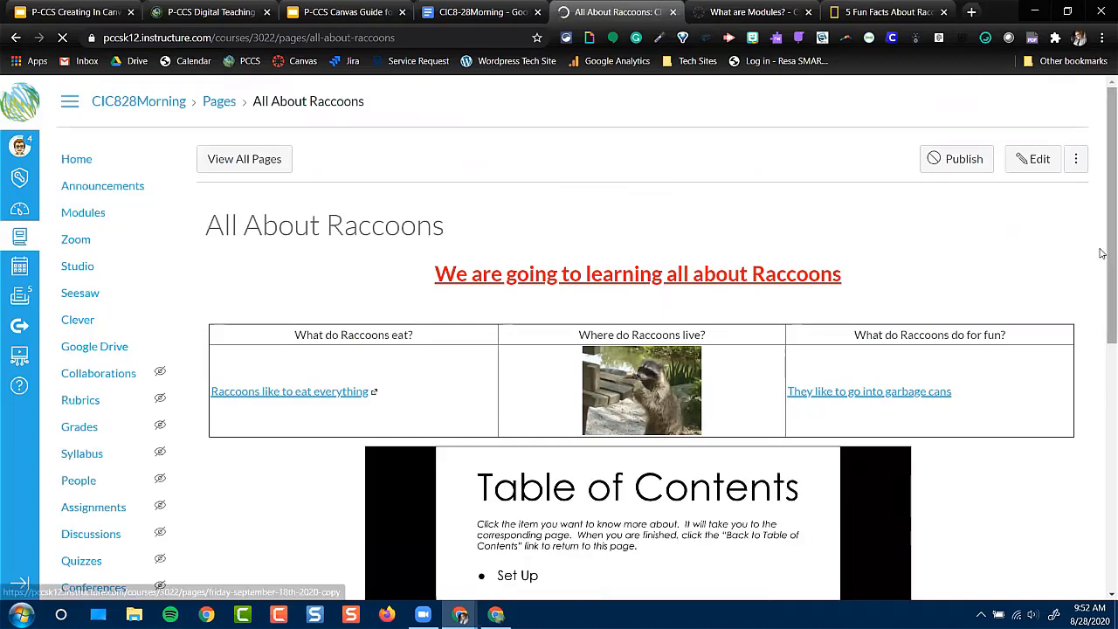
scroll(1103, 253, down, 1)
drag(1102, 253, 1102, 196)
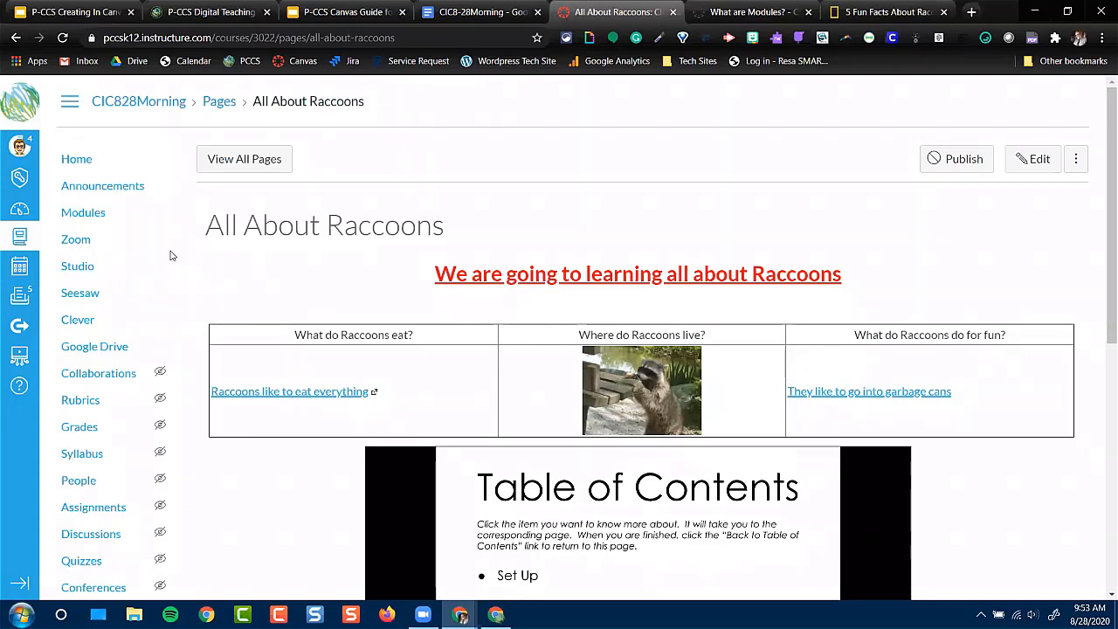
Preview the course home page in Student View, and leave that view
click(71, 161)
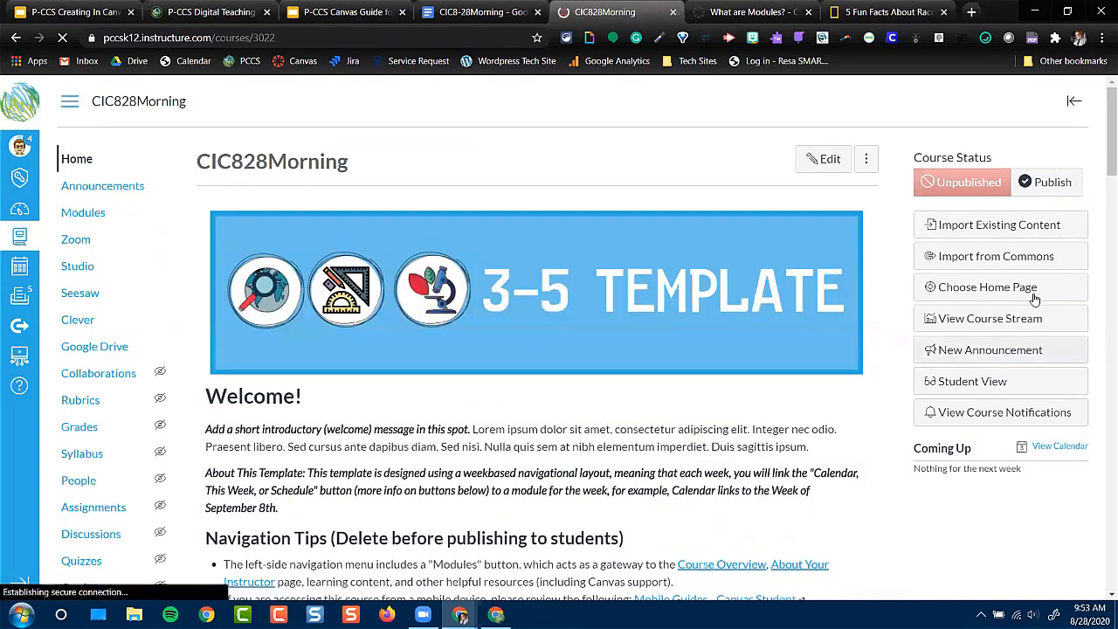
click(1018, 386)
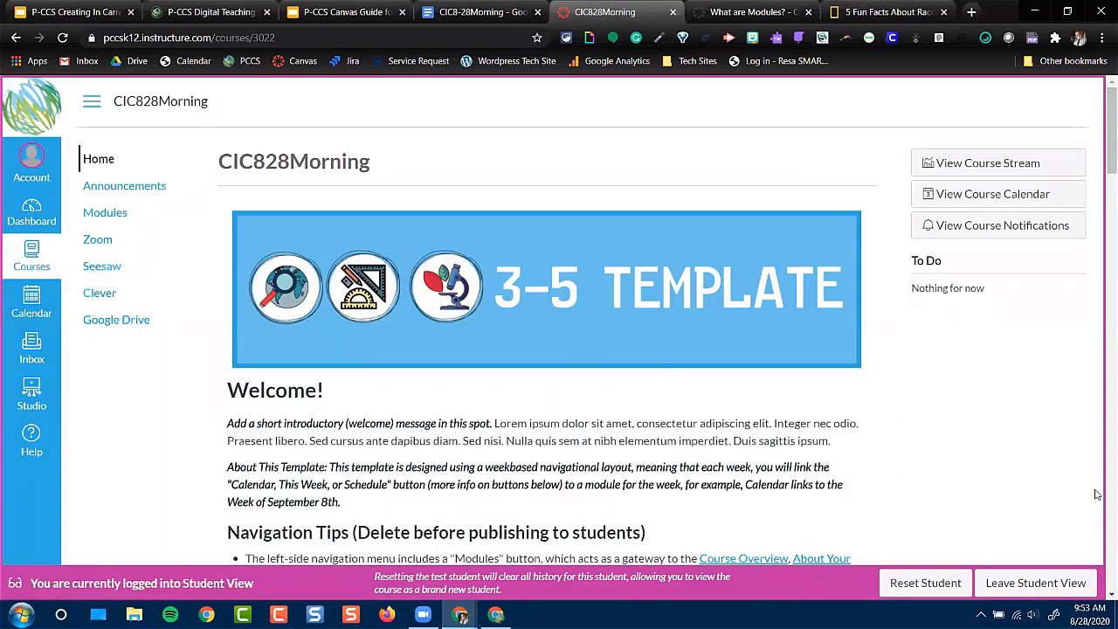
click(1049, 580)
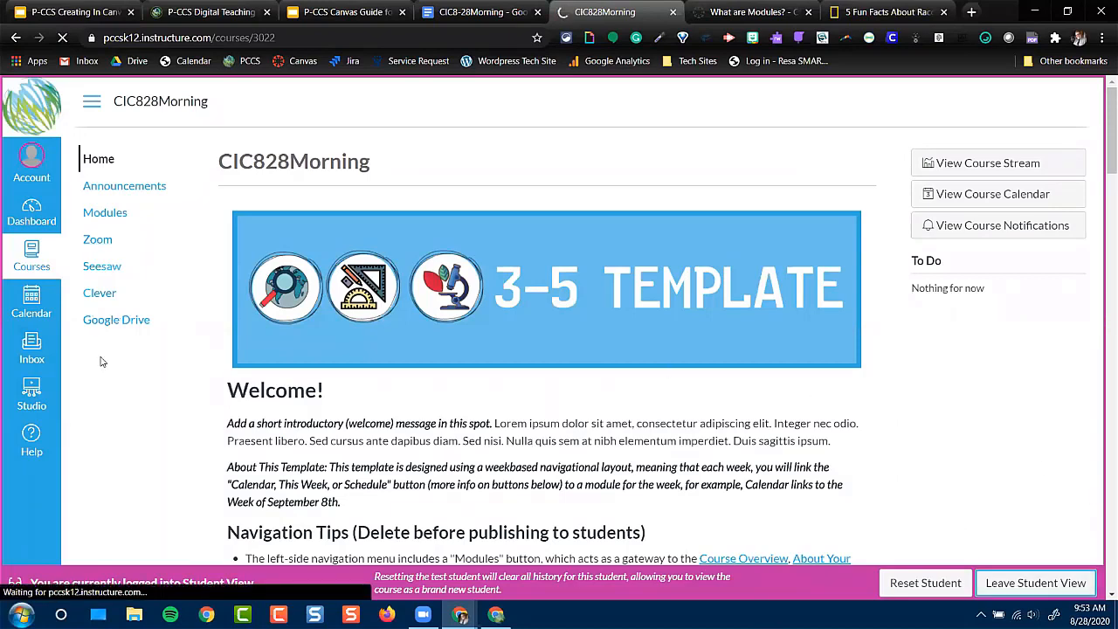
In the course's navigation settings, make the Pages item visible to students and place it directly below Modules
scroll(113, 411, down, 3)
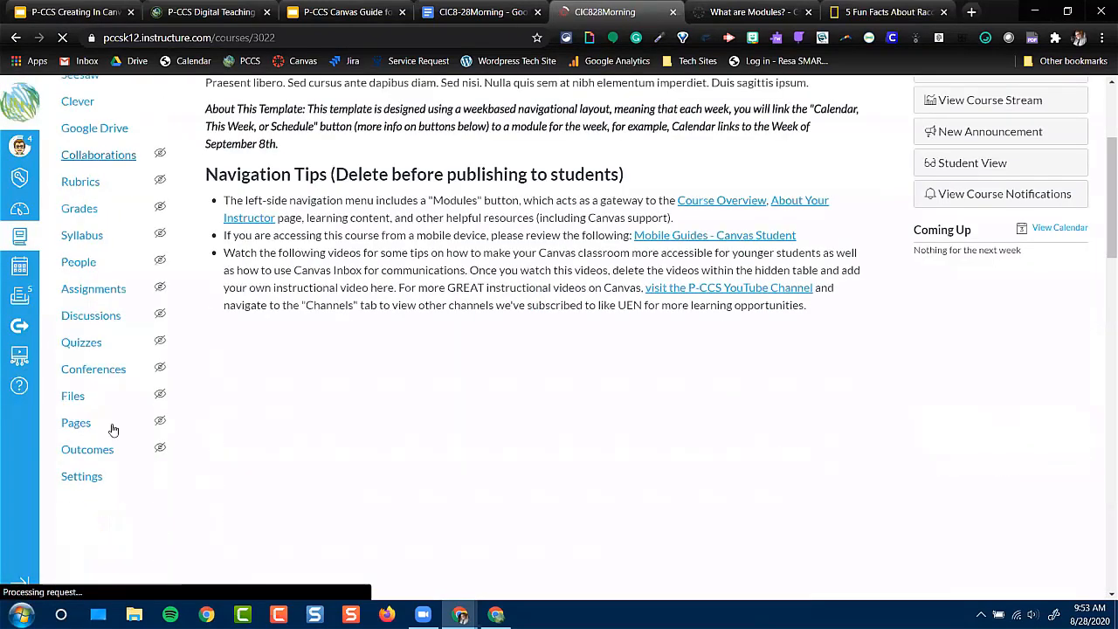
click(92, 483)
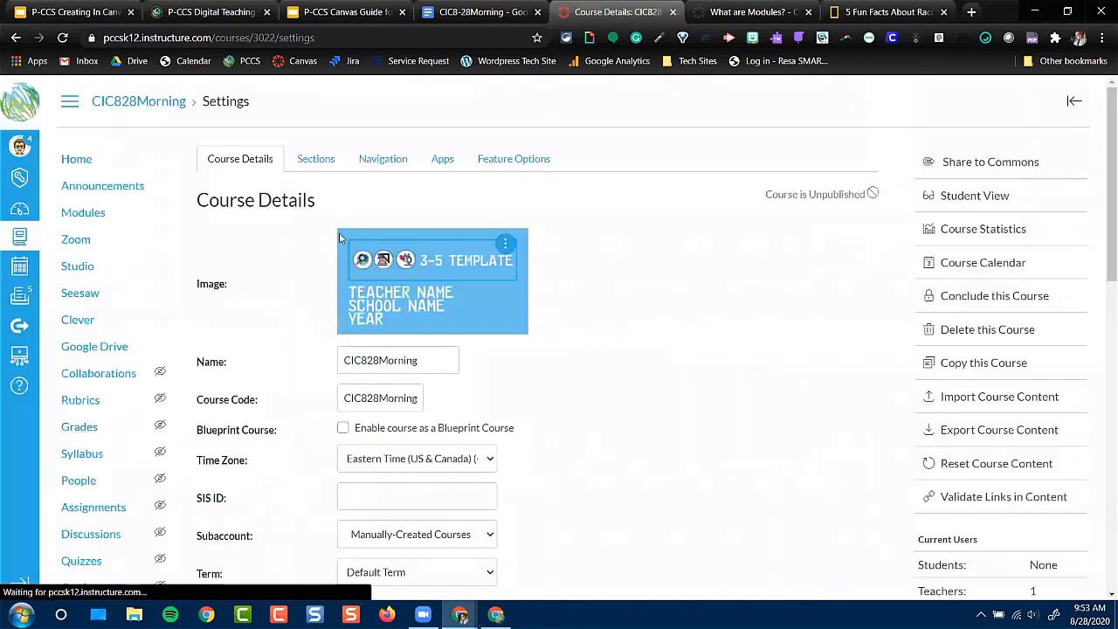
click(397, 158)
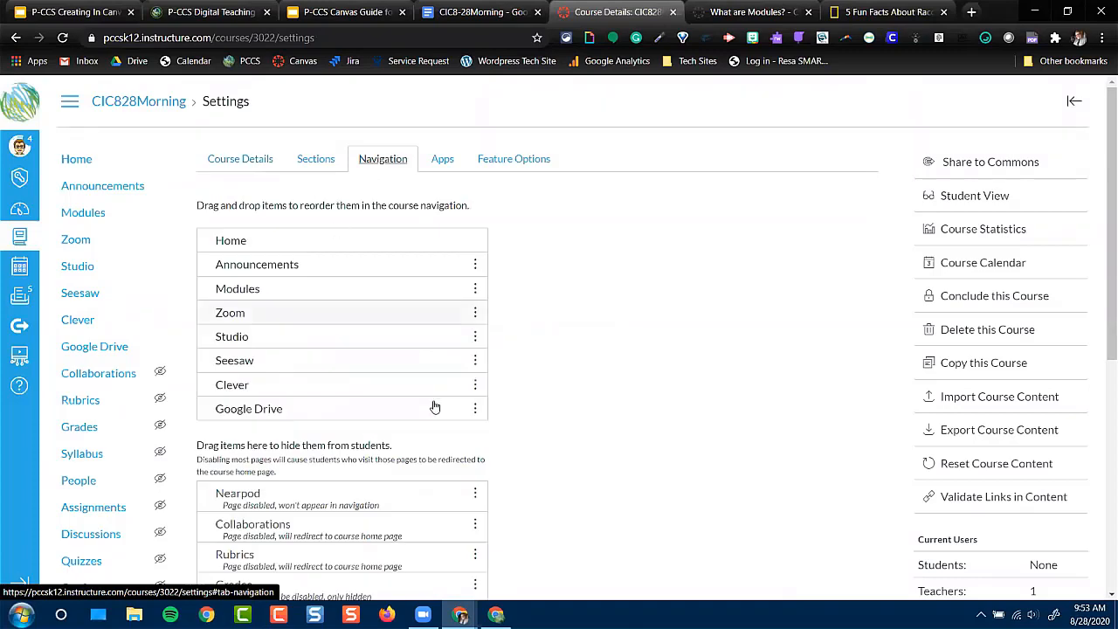
scroll(412, 420, down, 3)
scroll(411, 432, down, 1)
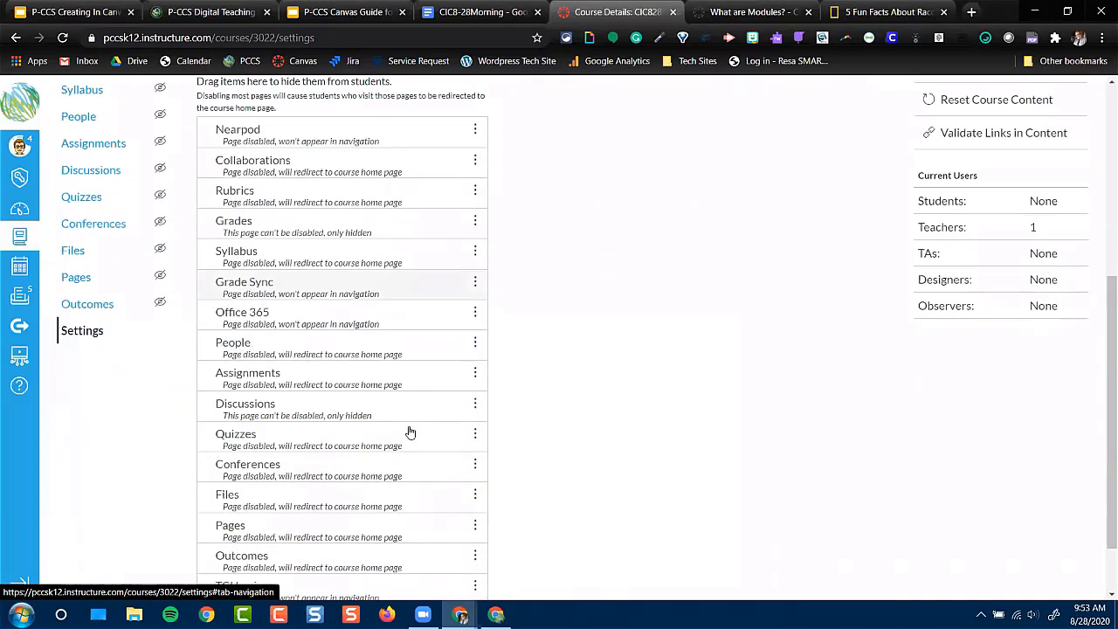
click(475, 522)
click(450, 565)
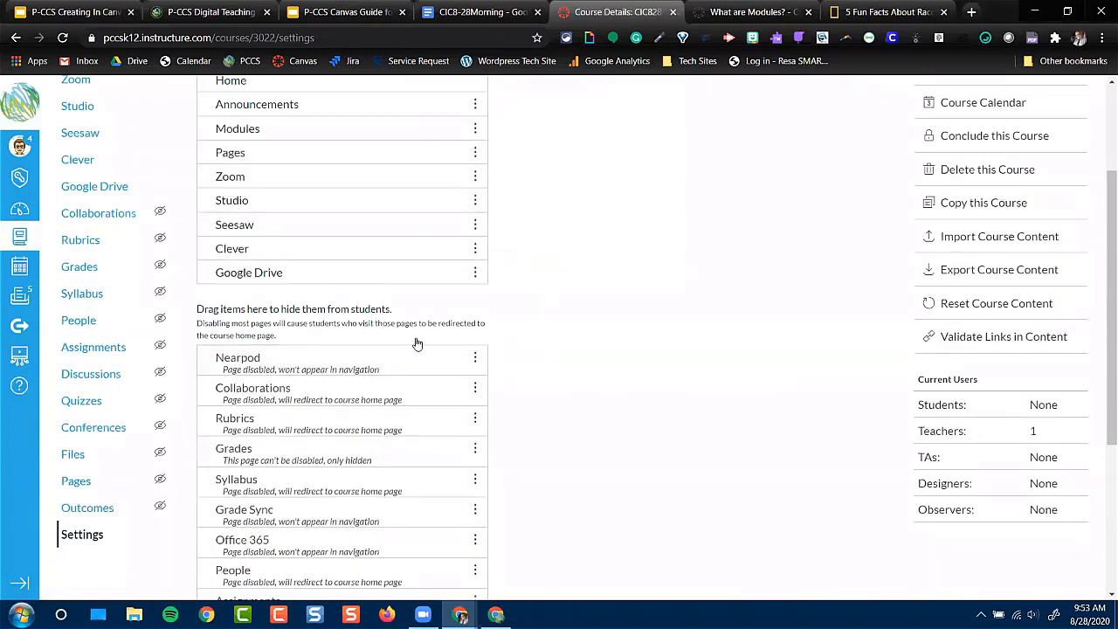
Save the course navigation changes and return to the course home page
scroll(569, 554, down, 3)
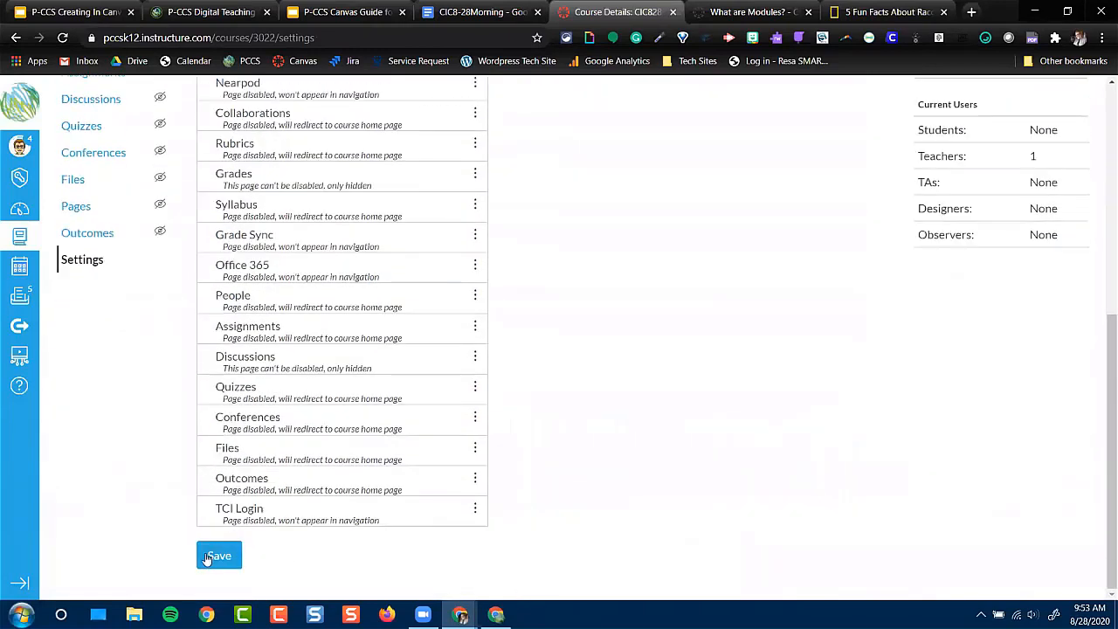
click(208, 558)
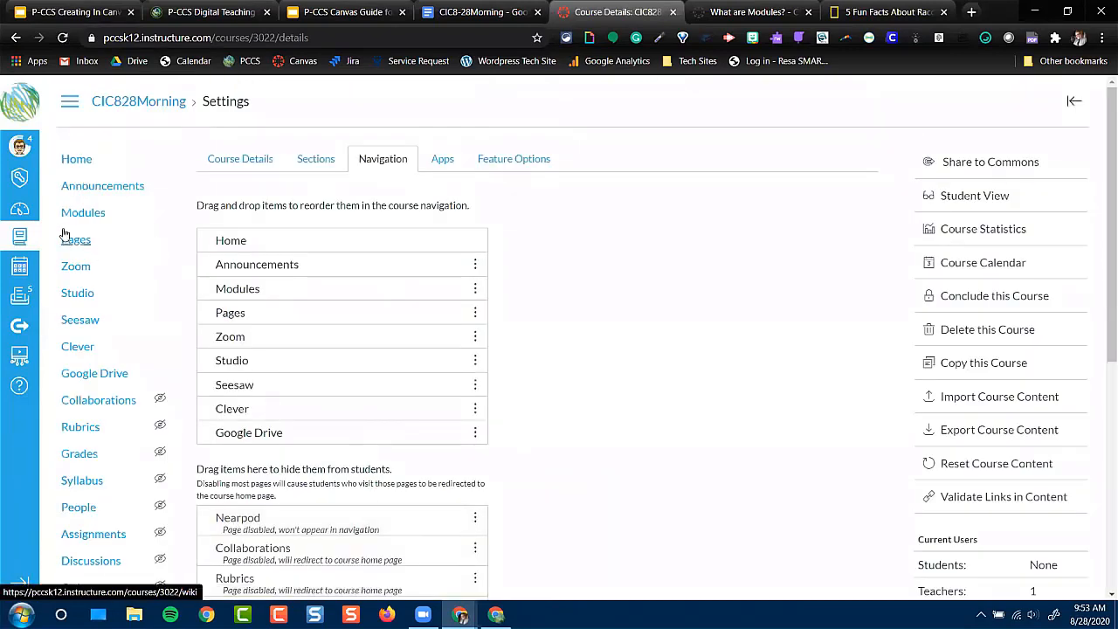
click(75, 160)
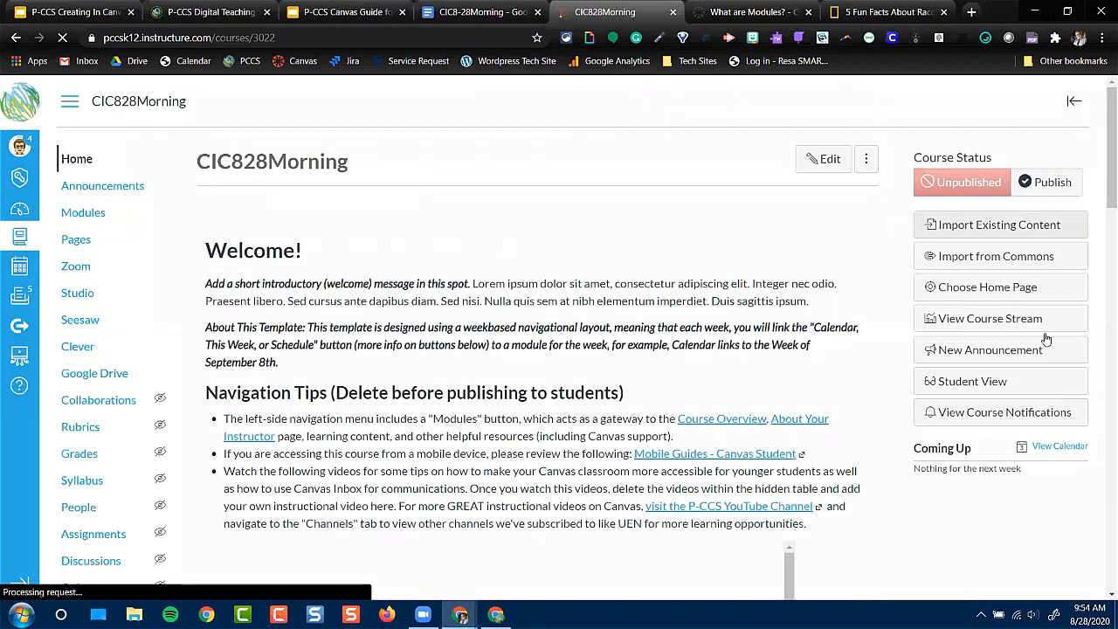
In Student View, look through the full list of course pages for the raccoon page, and leave that view
click(990, 383)
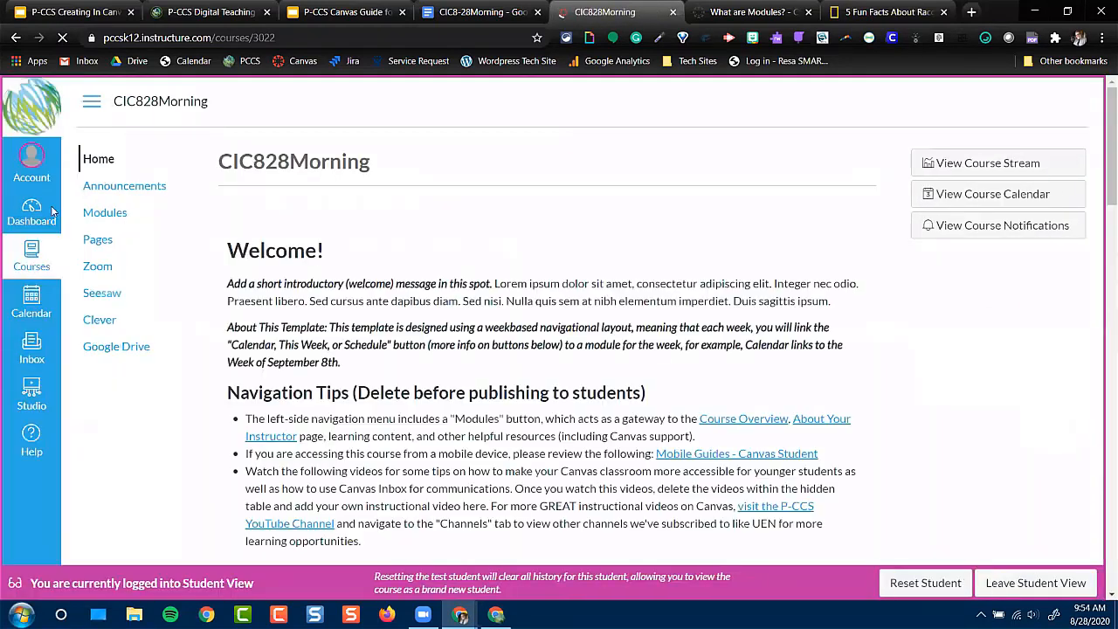
click(99, 242)
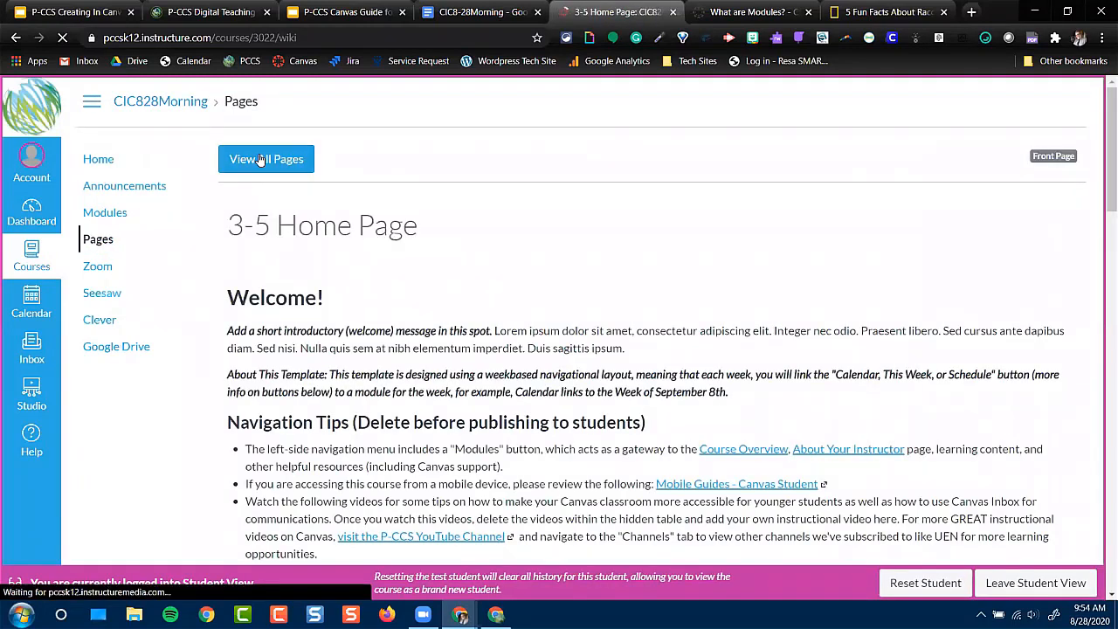
click(263, 162)
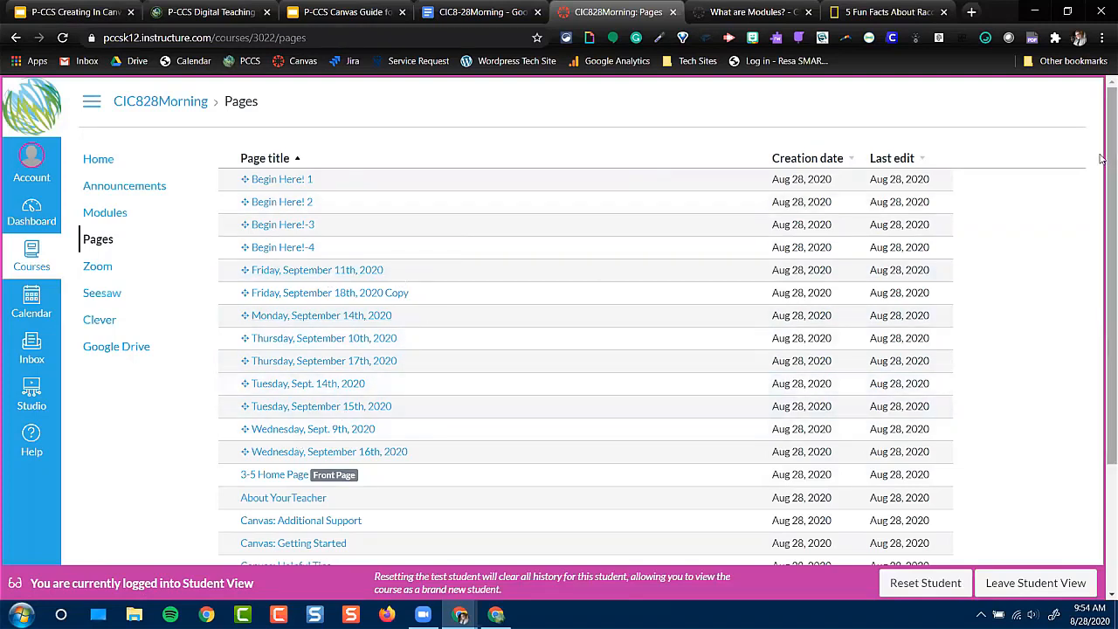
scroll(1103, 261, down, 2)
drag(1103, 261, 1102, 308)
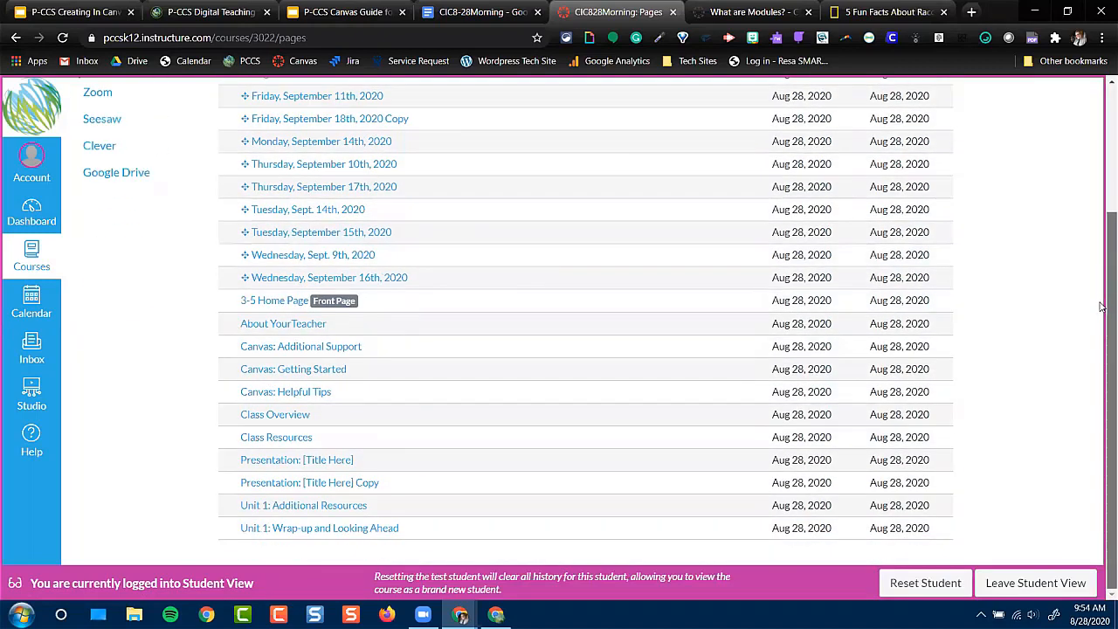
drag(1103, 291, 1103, 246)
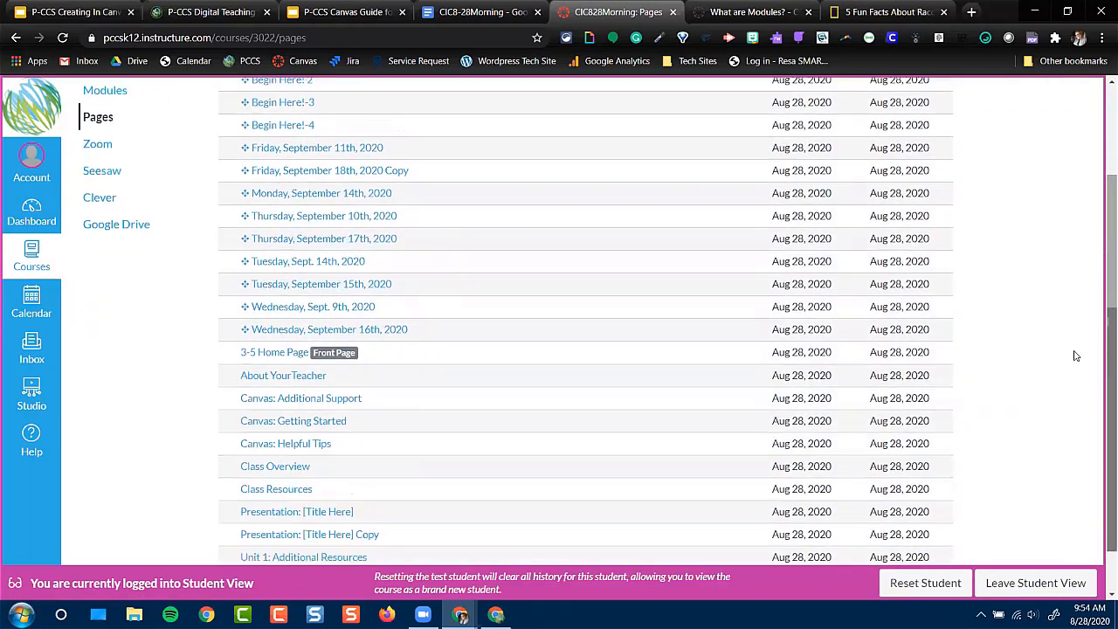
click(1031, 584)
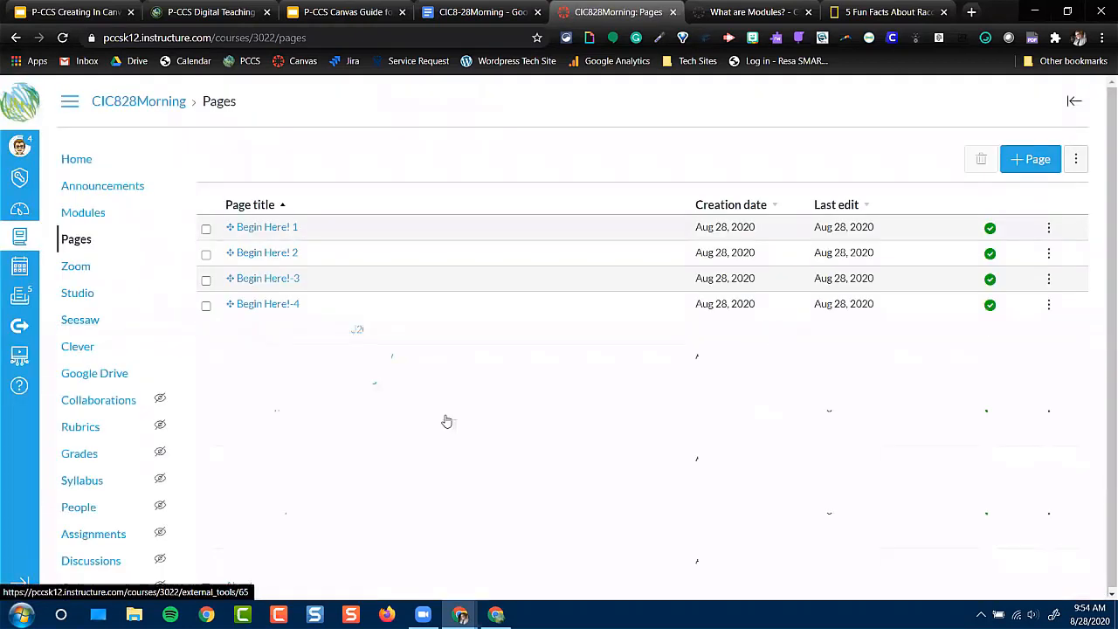
Publish the "All About Raccoons" page from the course's page list
scroll(449, 441, down, 3)
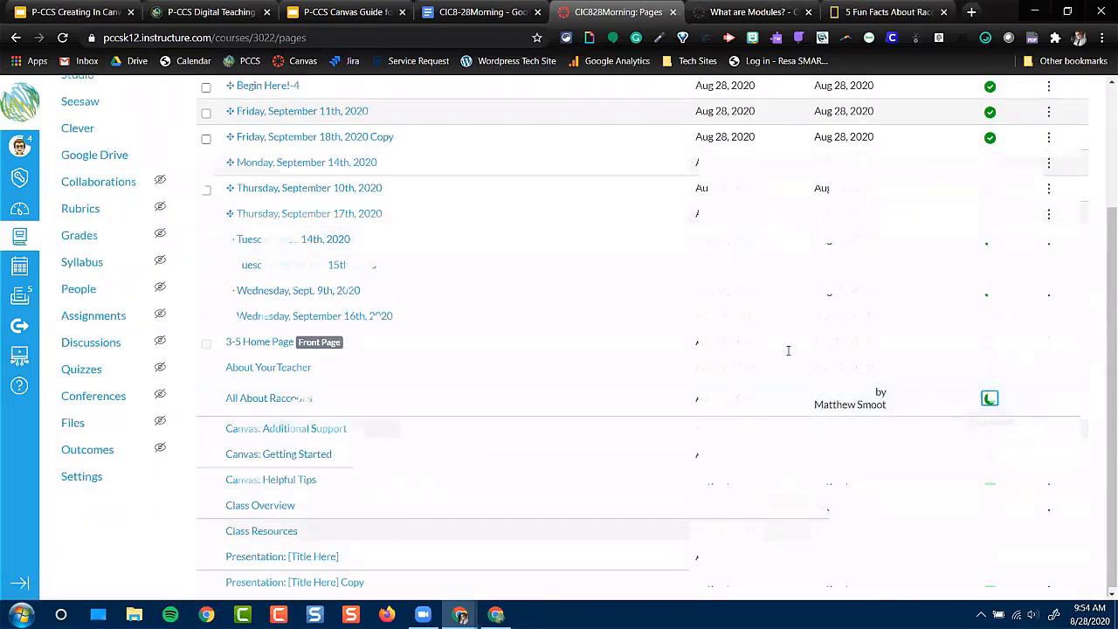
scroll(123, 139, up, 2)
scroll(109, 175, up, 1)
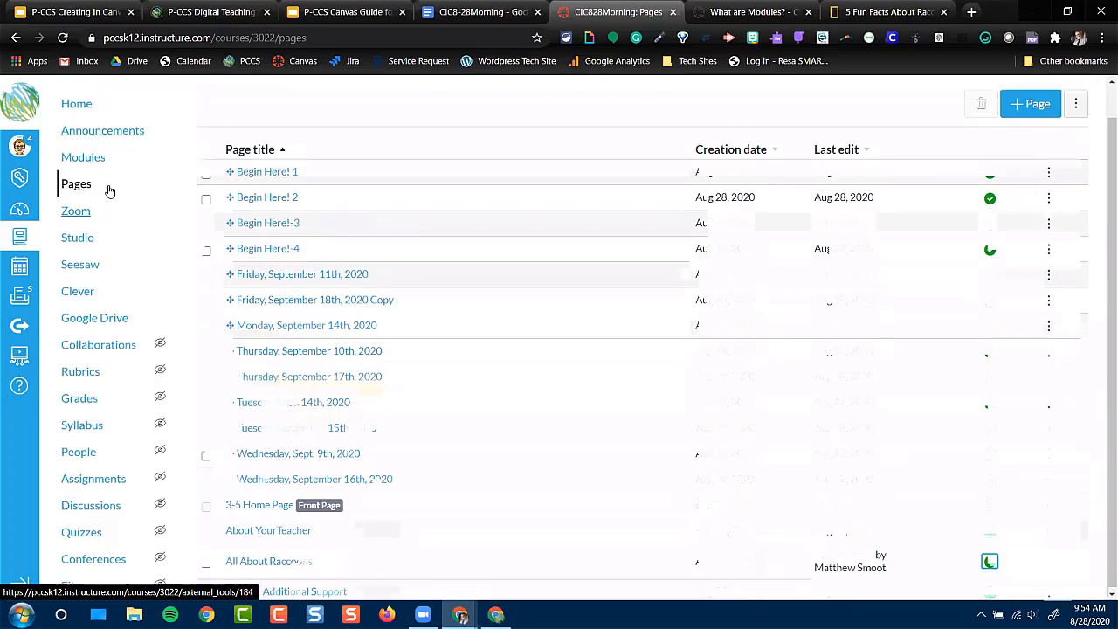
Enter Student View from the course home page and open "All About Raccoons" from the list of all pages
click(74, 162)
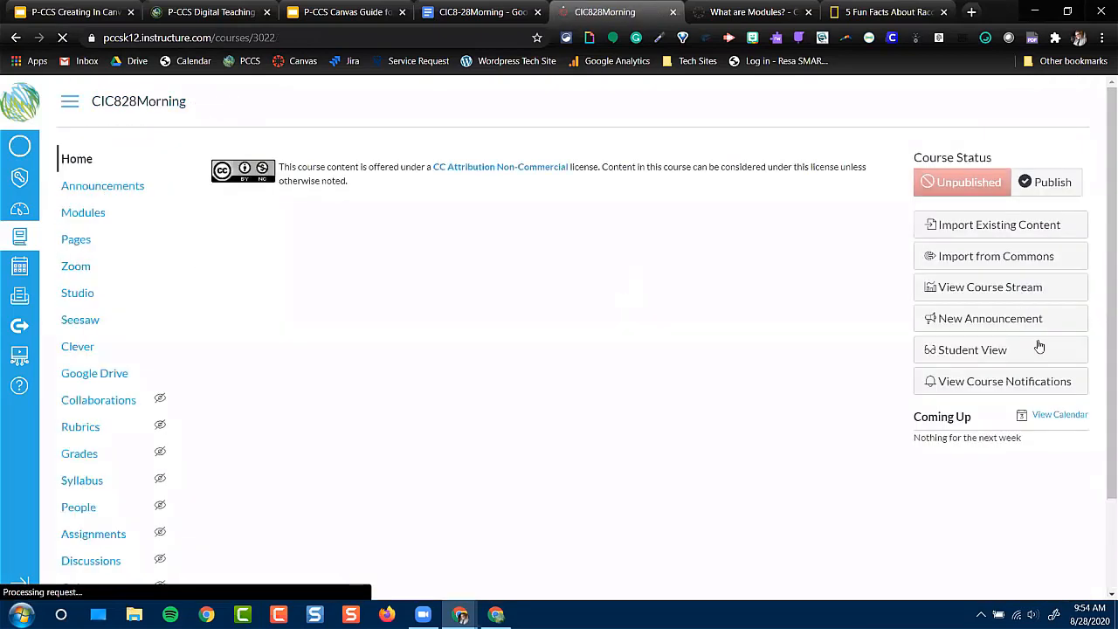
click(974, 385)
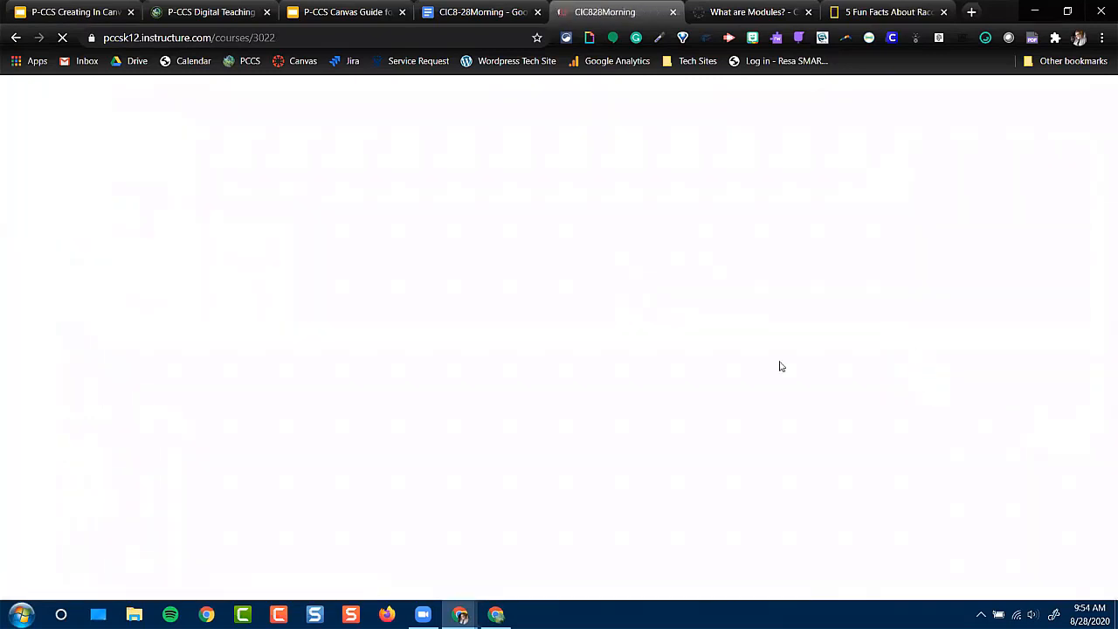
click(130, 242)
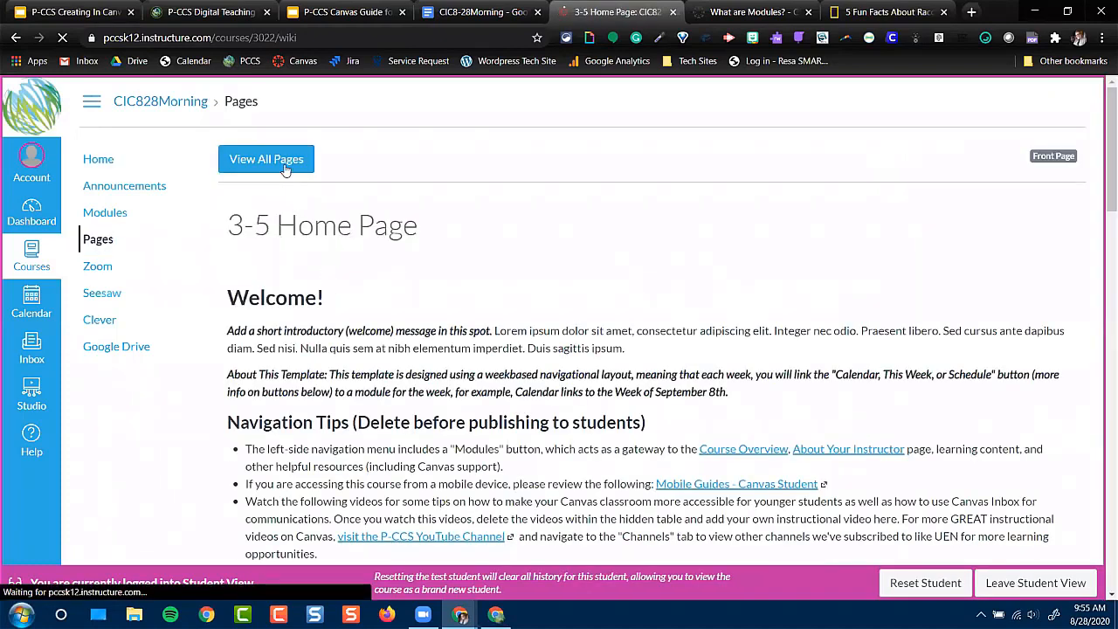
click(279, 161)
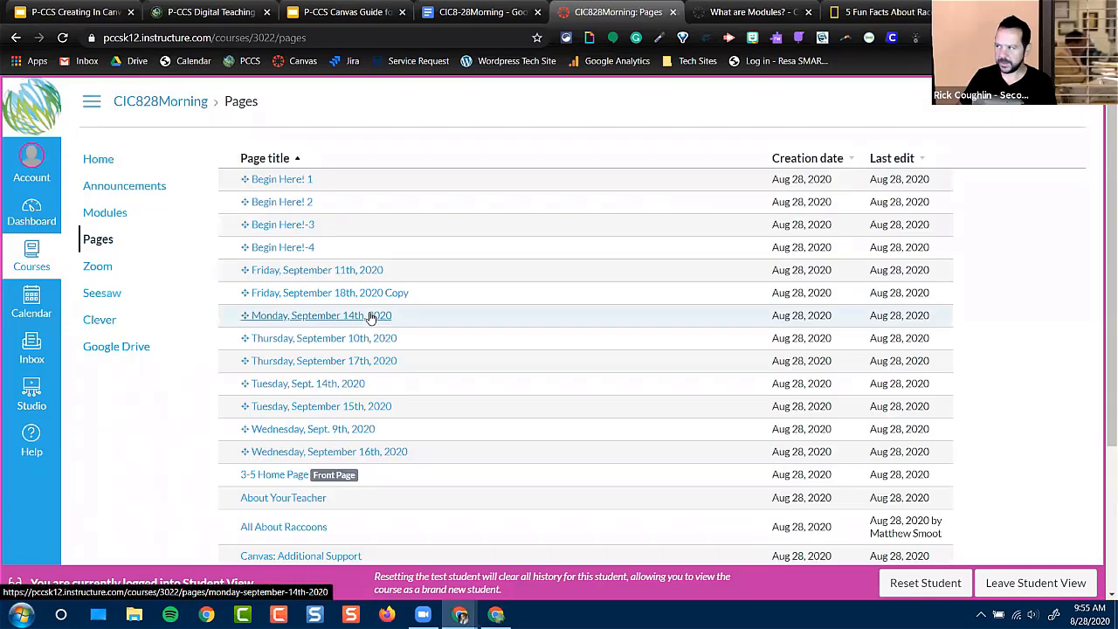
click(290, 530)
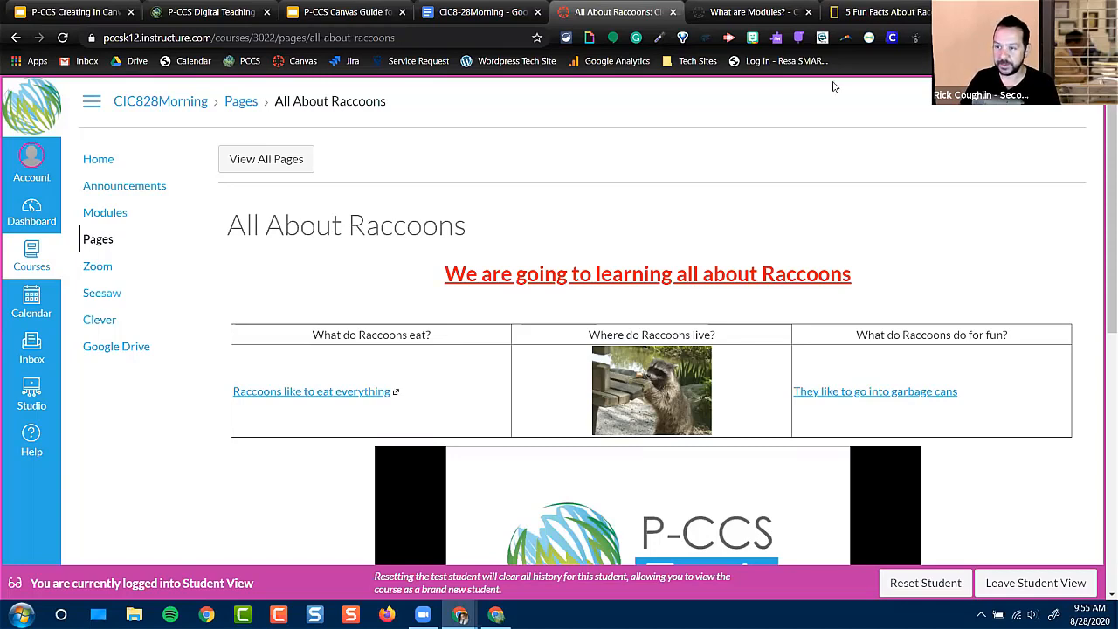
Close the "What are Modules?" and "5 Fun Facts About Raccoons" browser tabs
click(809, 12)
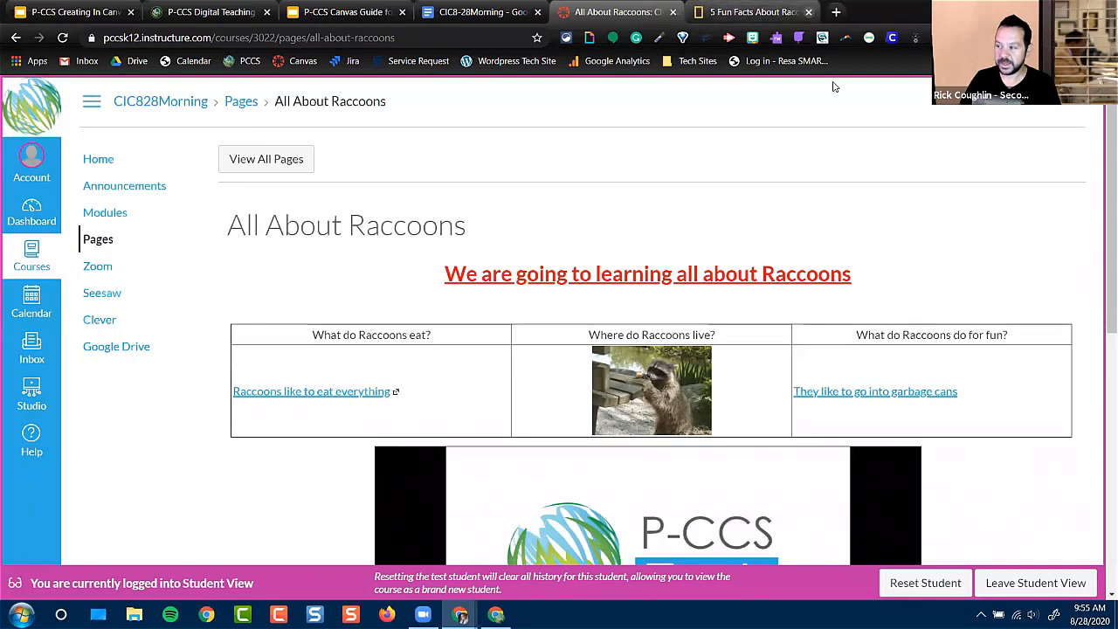
click(809, 12)
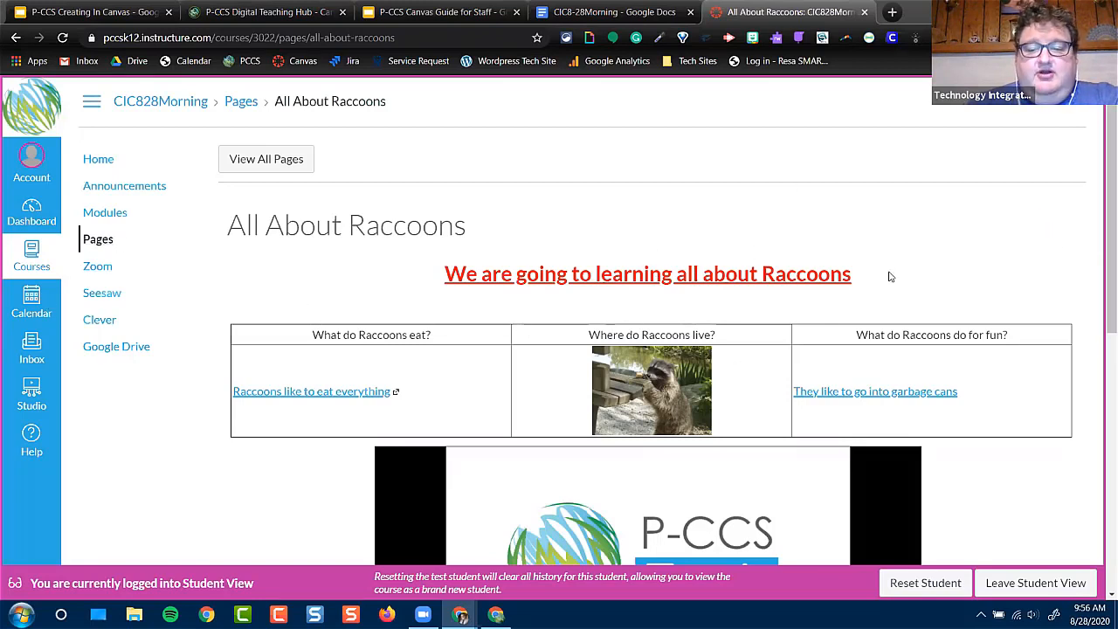
Review the page's embedded slides as a student, briefly play the recorded video, and leave Student View
scroll(891, 276, down, 3)
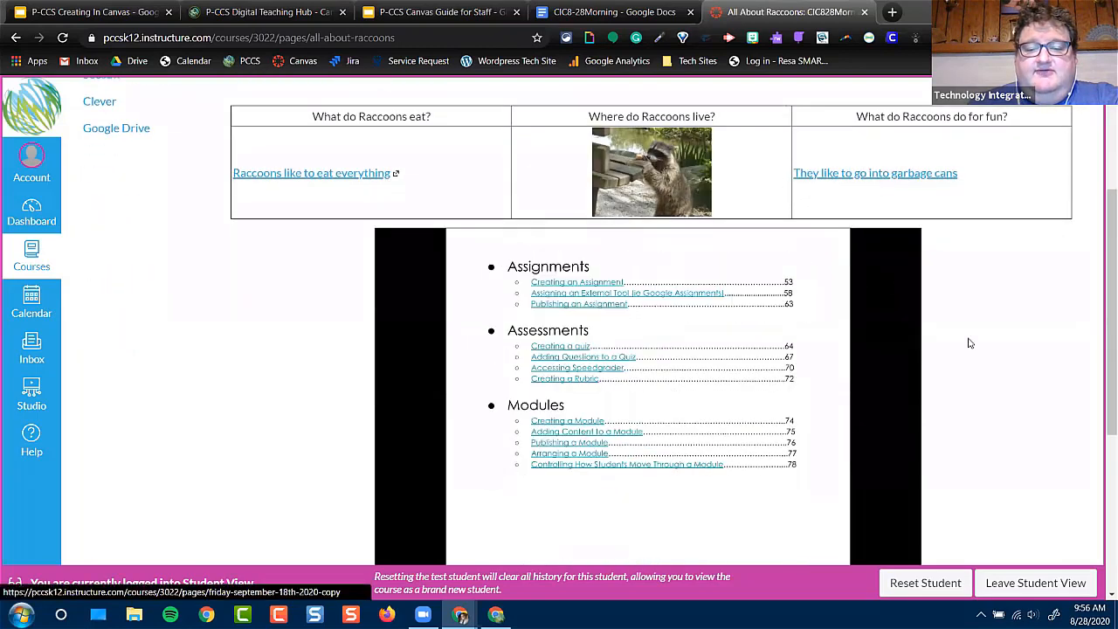
scroll(968, 343, down, 4)
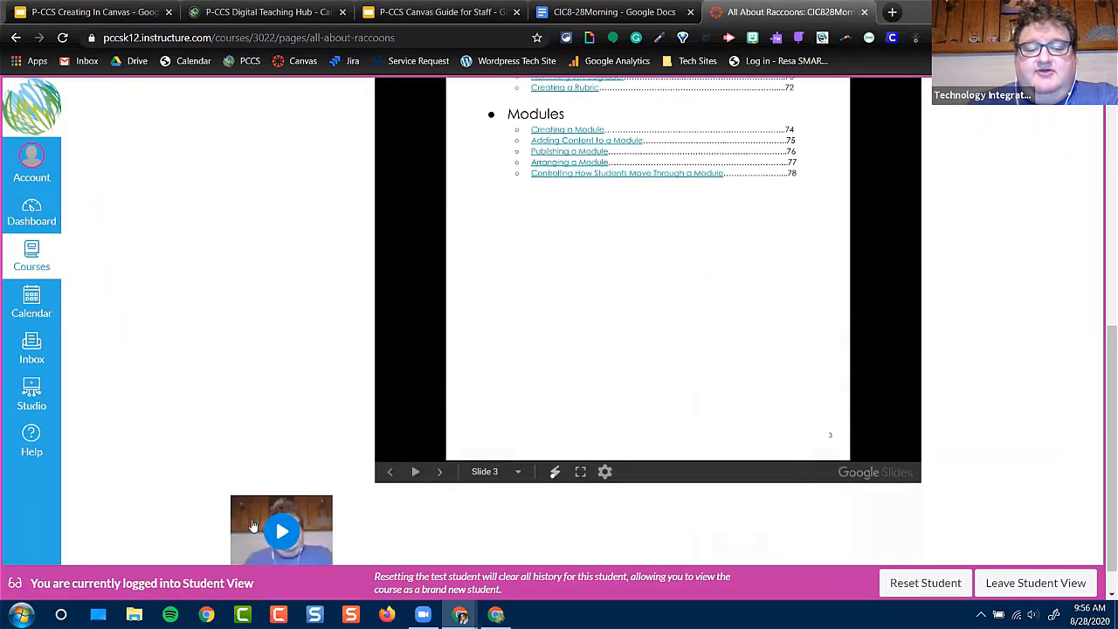
click(282, 529)
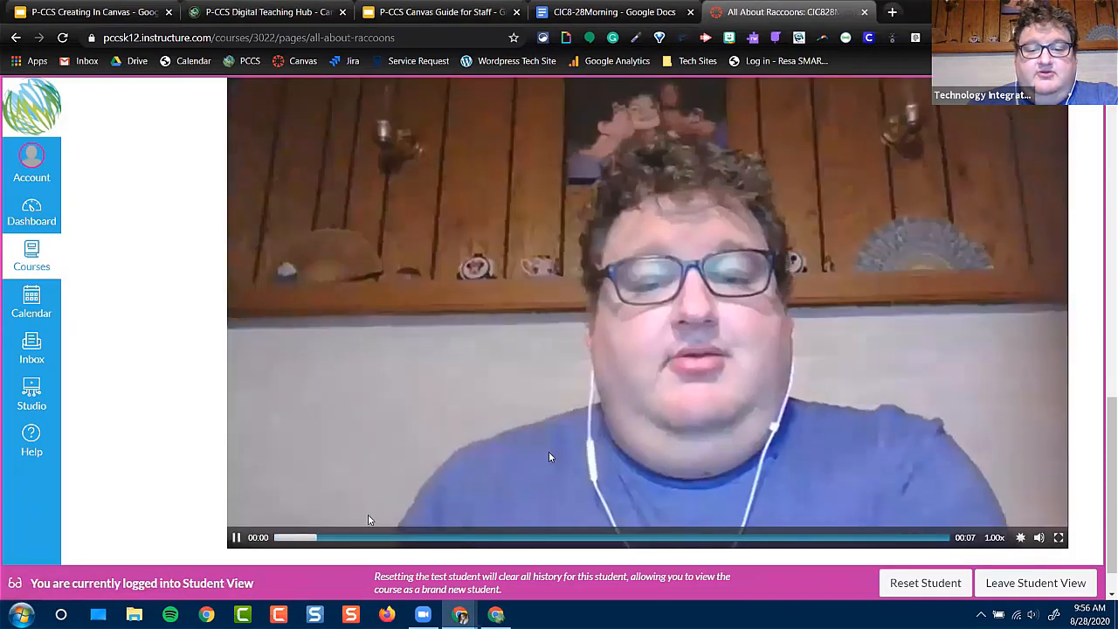
click(235, 541)
scroll(189, 463, up, 3)
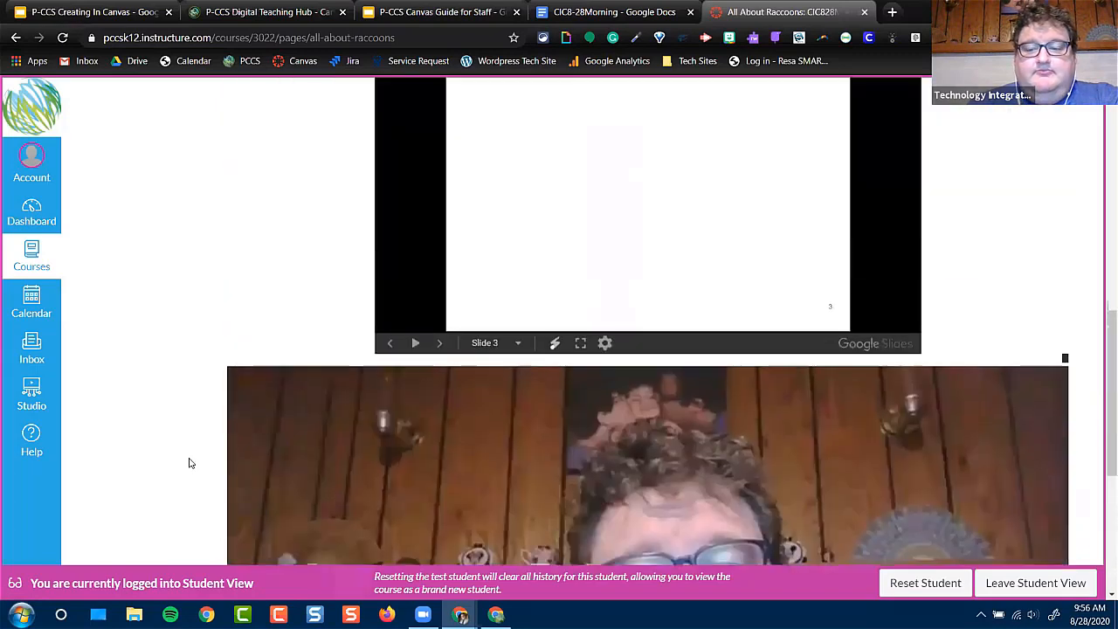
scroll(187, 464, up, 3)
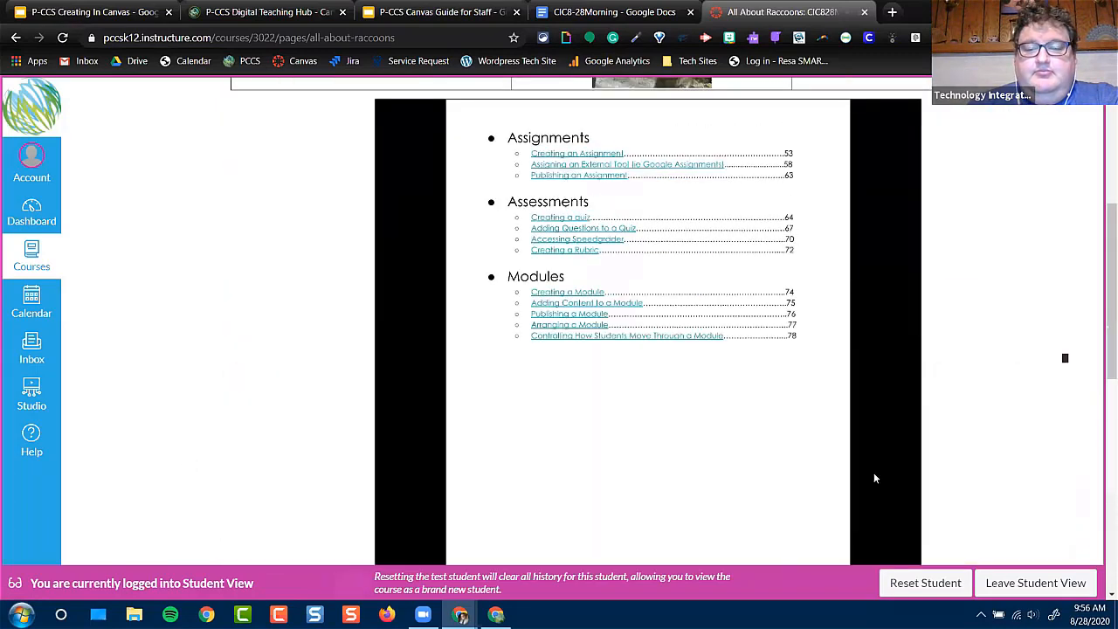
click(1011, 581)
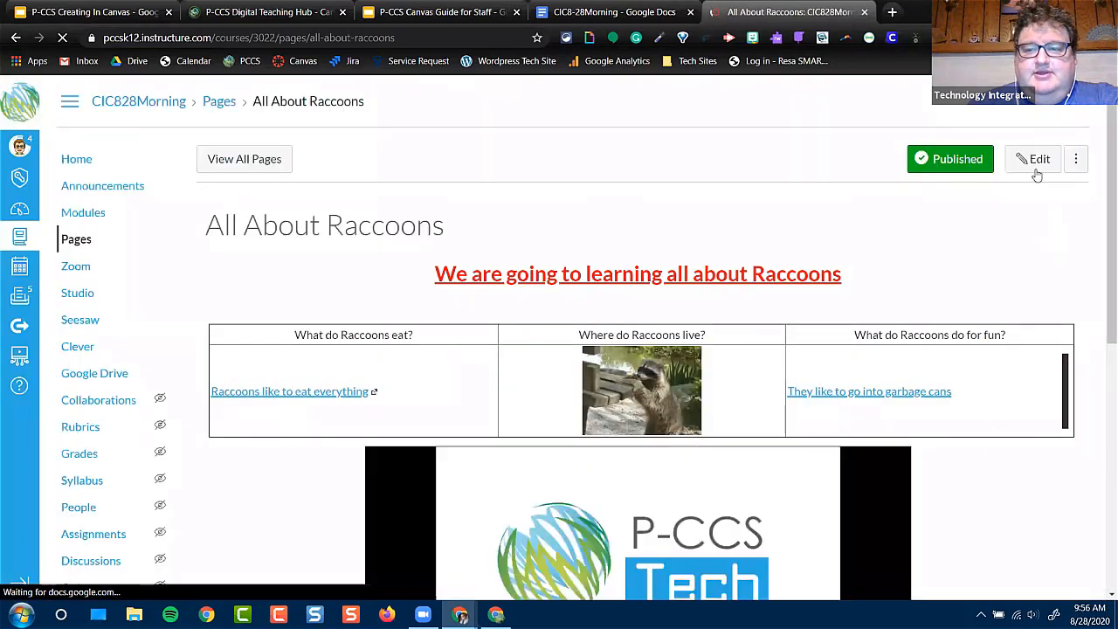
Edit the "All About Raccoons" page heading to read "We are going to be learning all about Raccoons"
click(1037, 169)
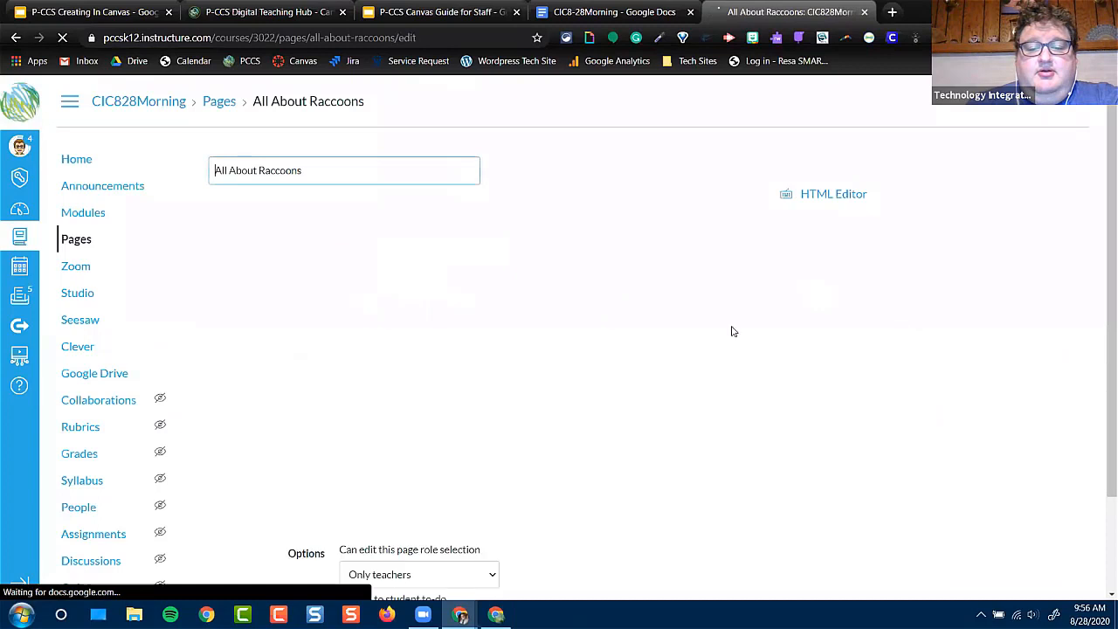
click(479, 289)
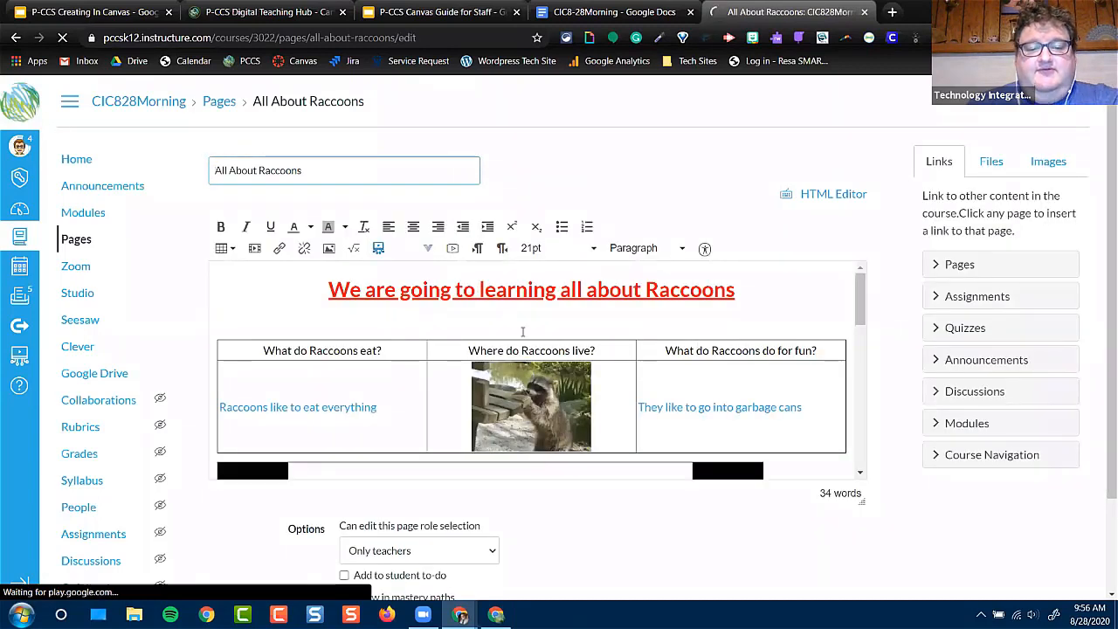
text(be)
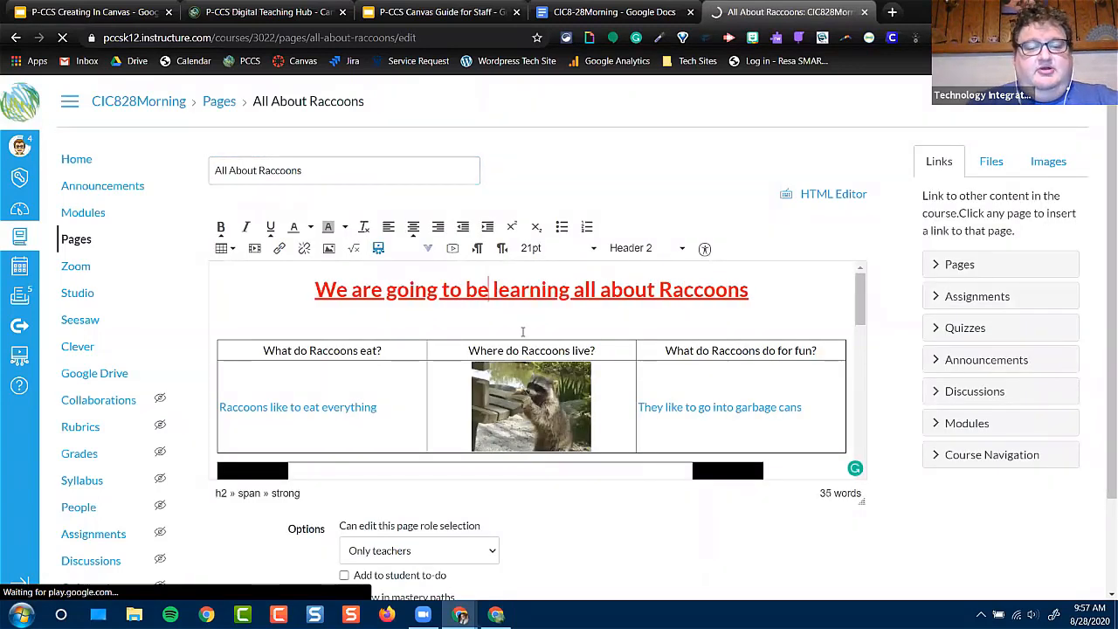
click(783, 322)
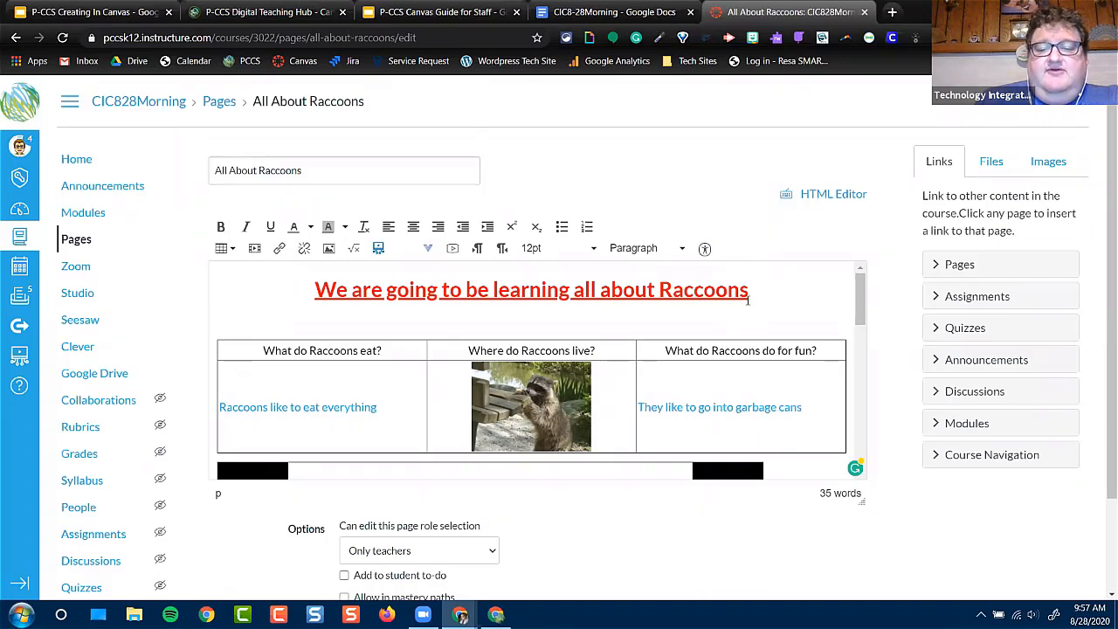
Run the accessibility check on the page and give the table the caption "Questions about Raccoons with links and images"
click(705, 251)
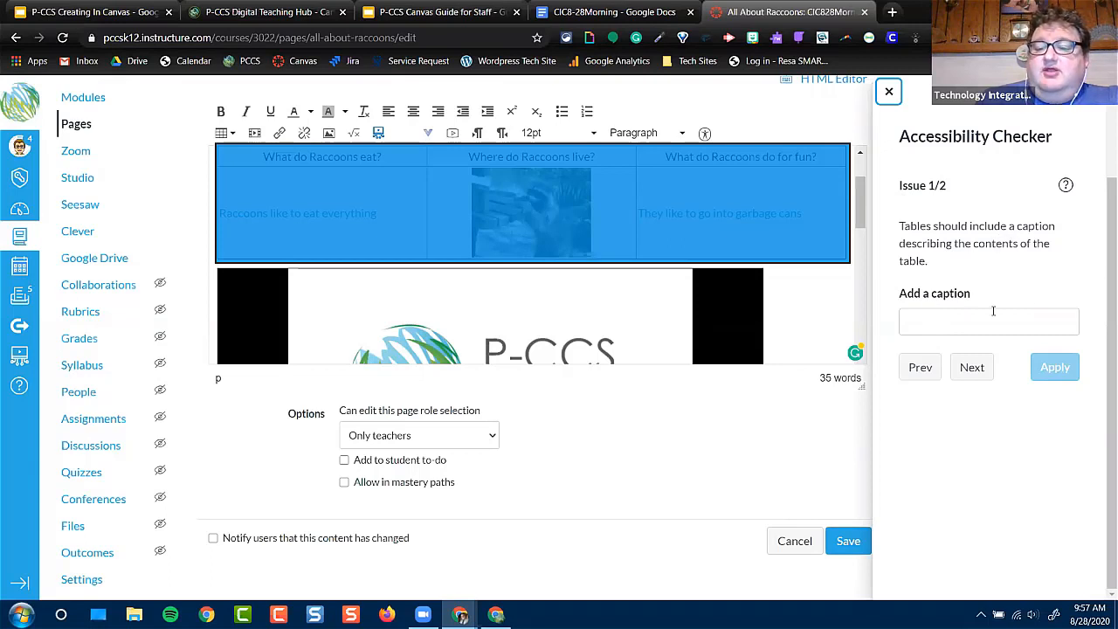
click(969, 325)
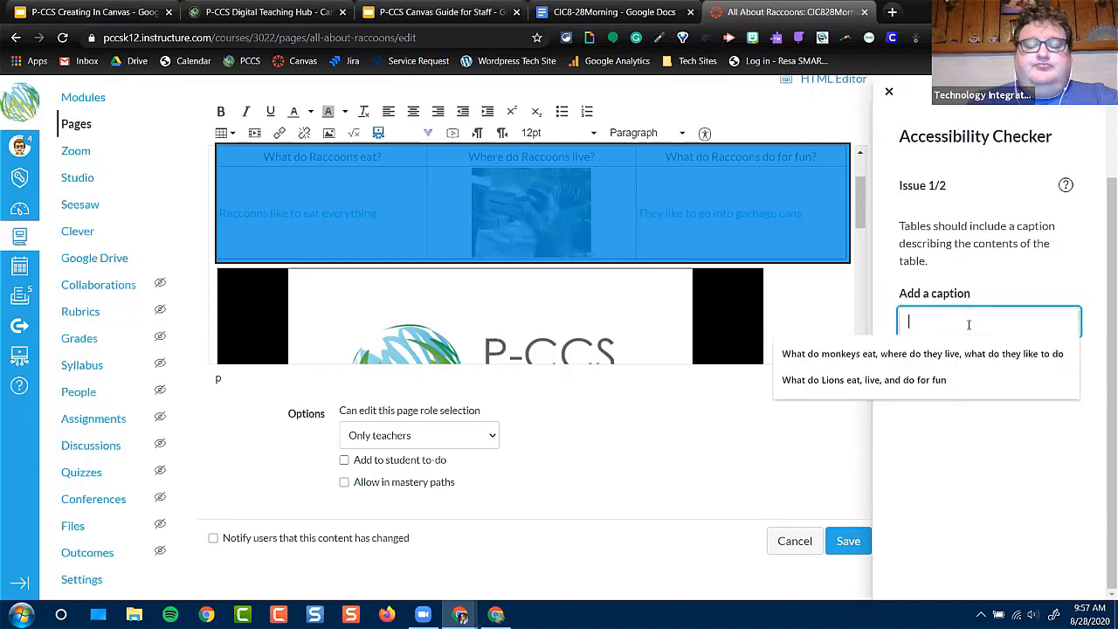
text(Questions)
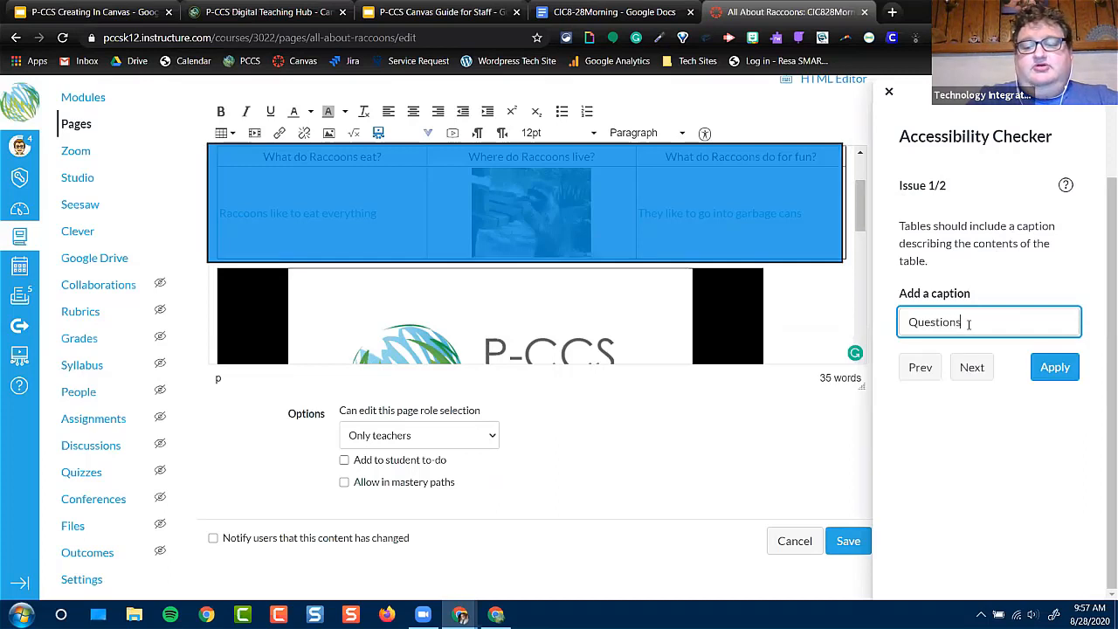
text( about R)
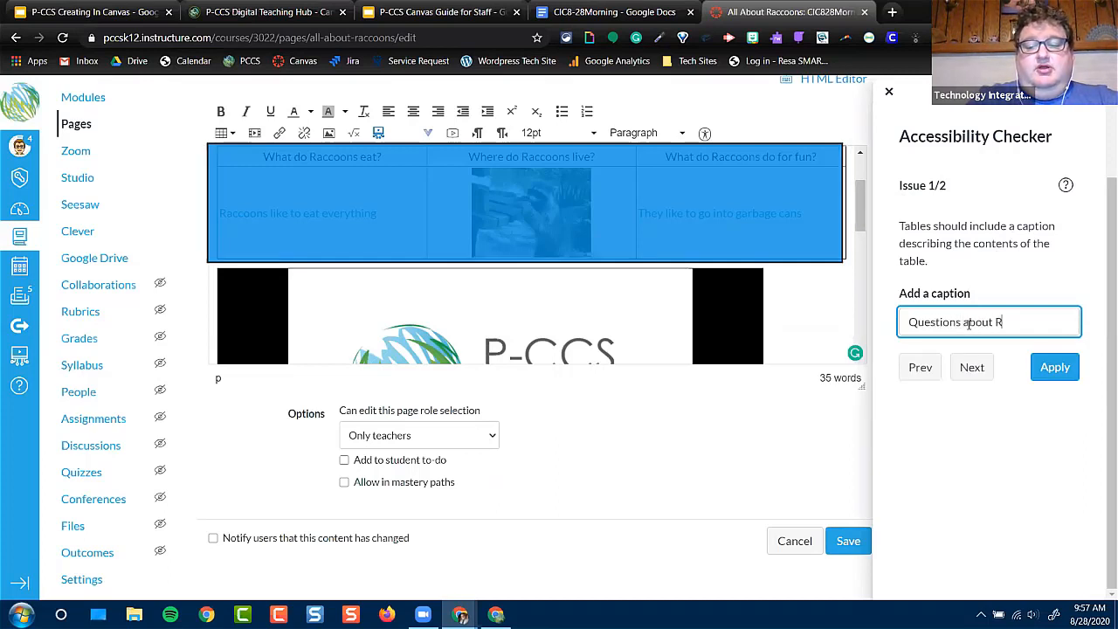
text(accoons)
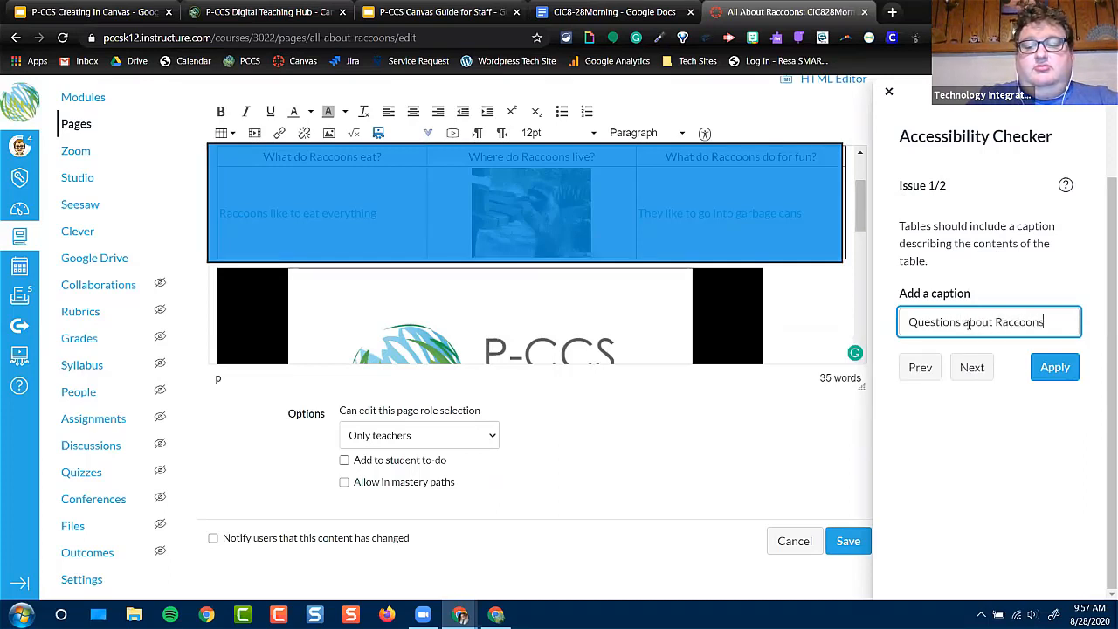
text( with links and i)
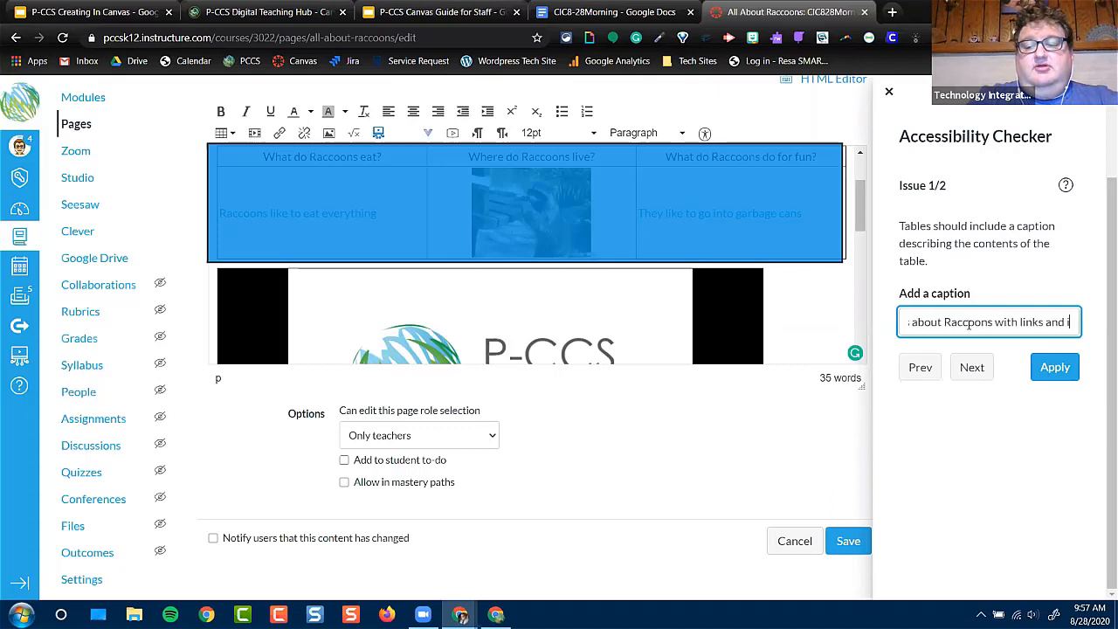
text(mages)
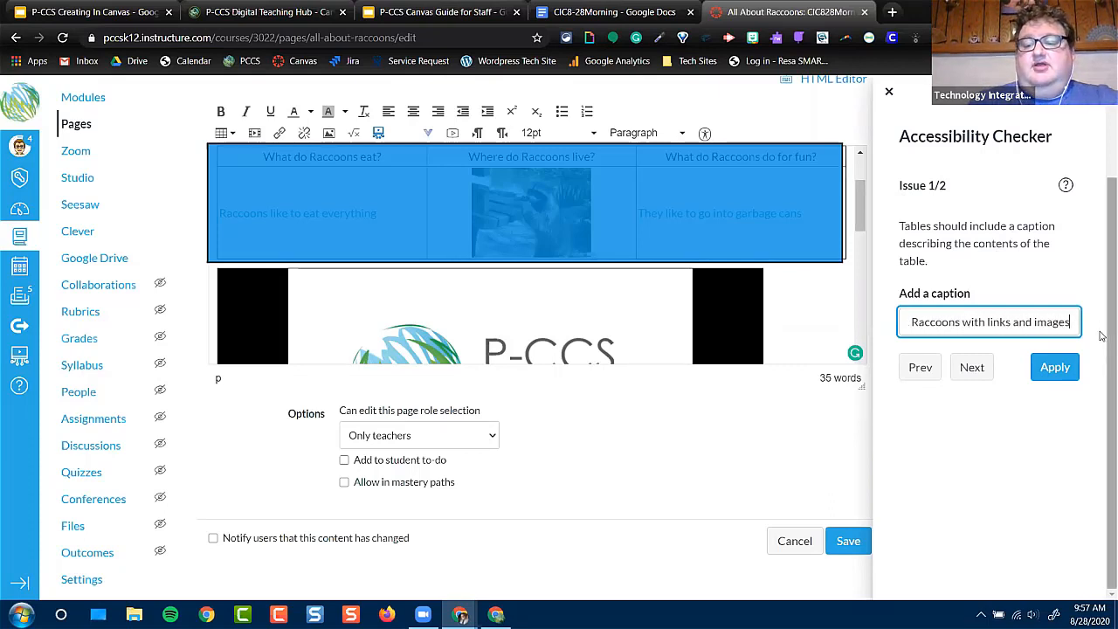
click(1057, 367)
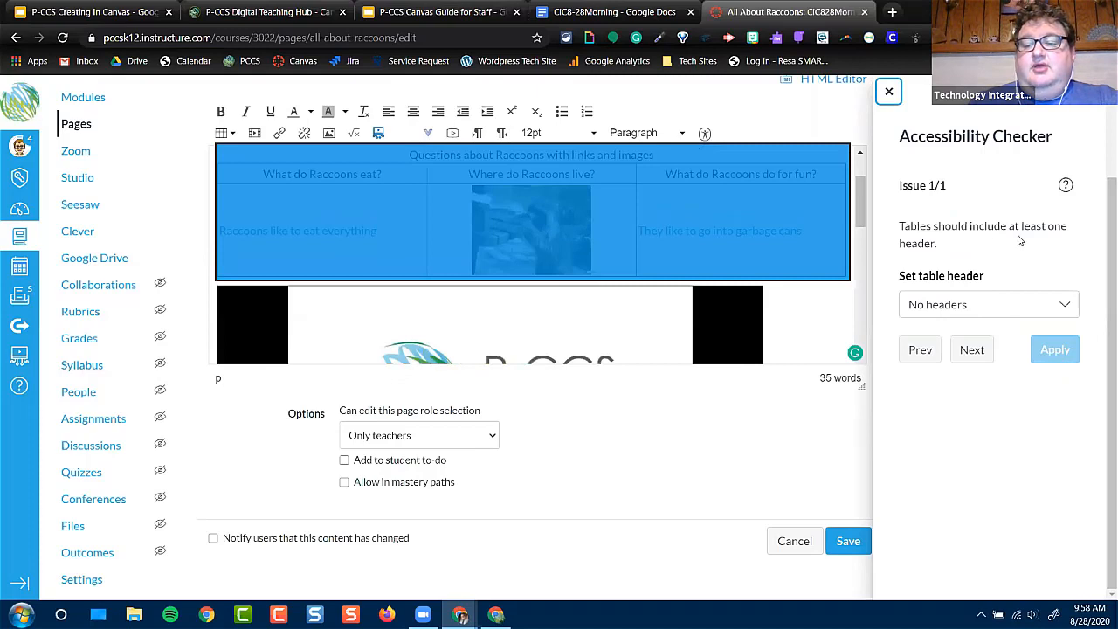
Set the table header to "Header row" in the accessibility checker, then close the checker and save the page
click(1006, 304)
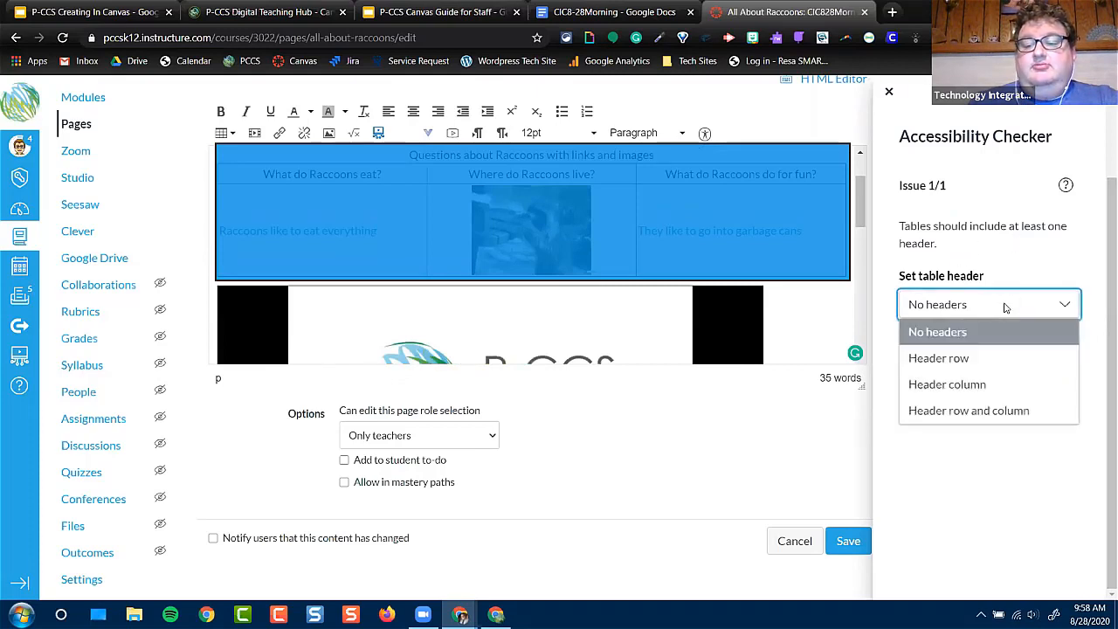
click(993, 355)
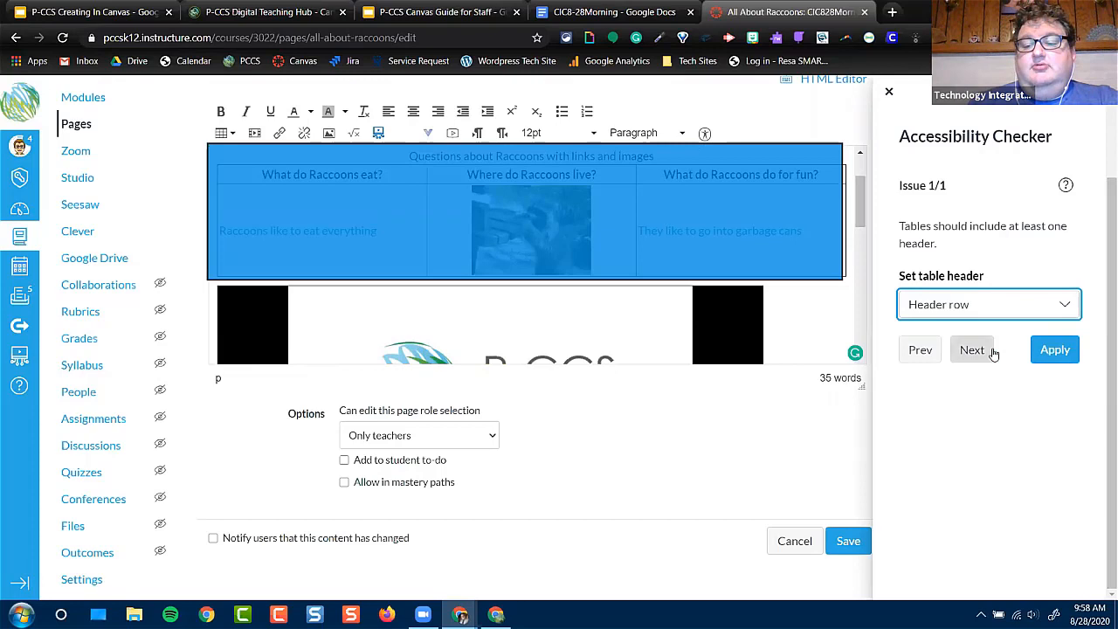
click(1055, 353)
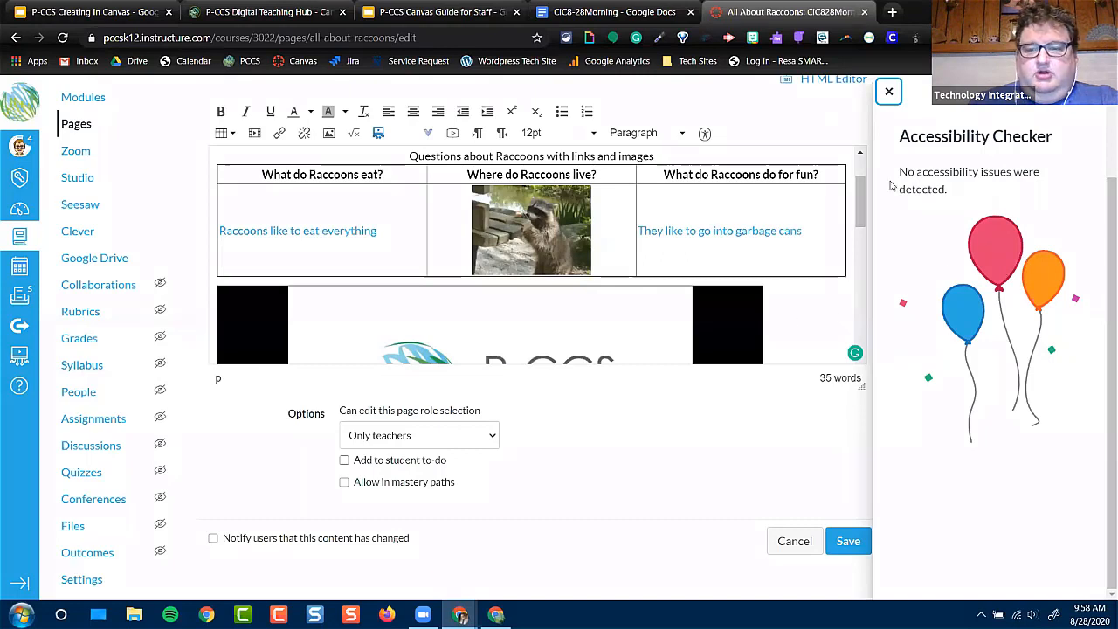
click(890, 93)
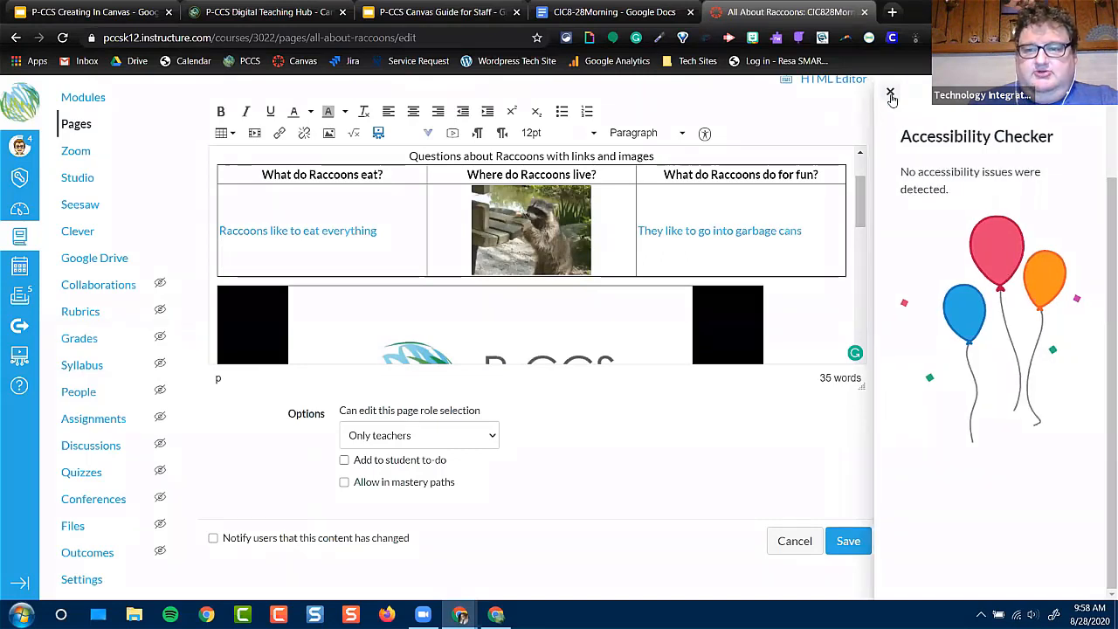
click(848, 543)
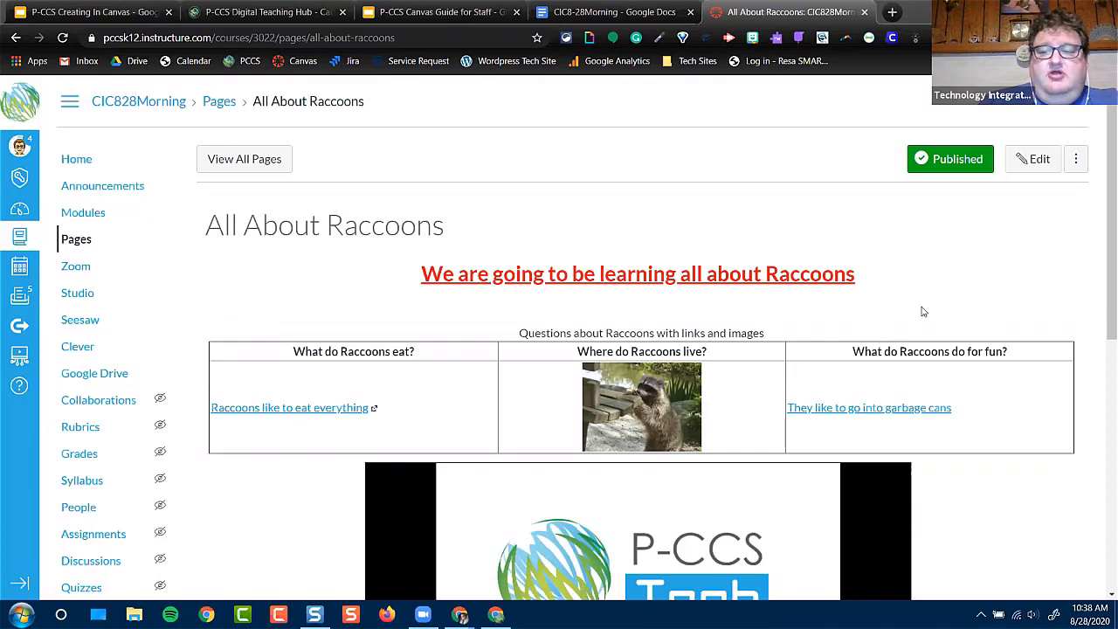
Send the "All About Raccoons" page to a colleague found by searching their name, and look up Shared Content among the account options
click(1082, 162)
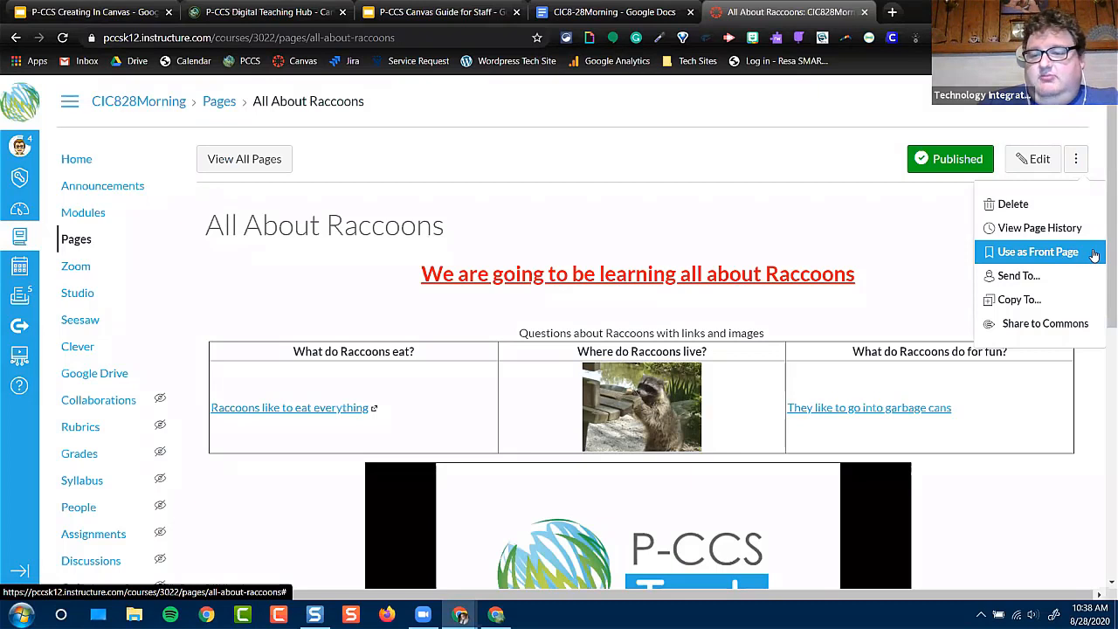
click(1054, 279)
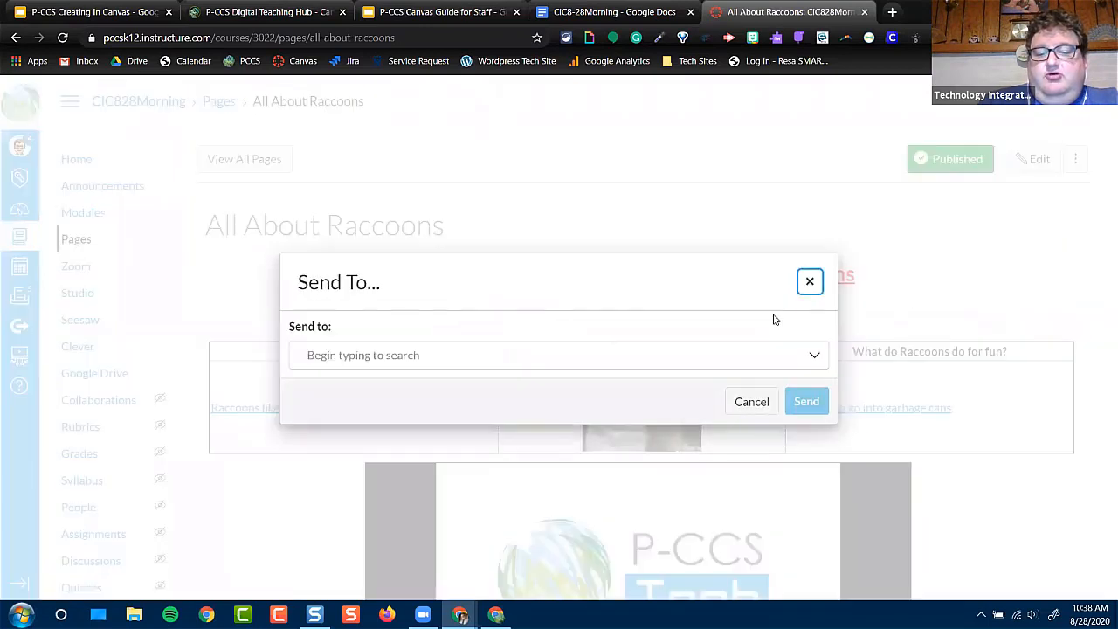
click(565, 366)
text(rich)
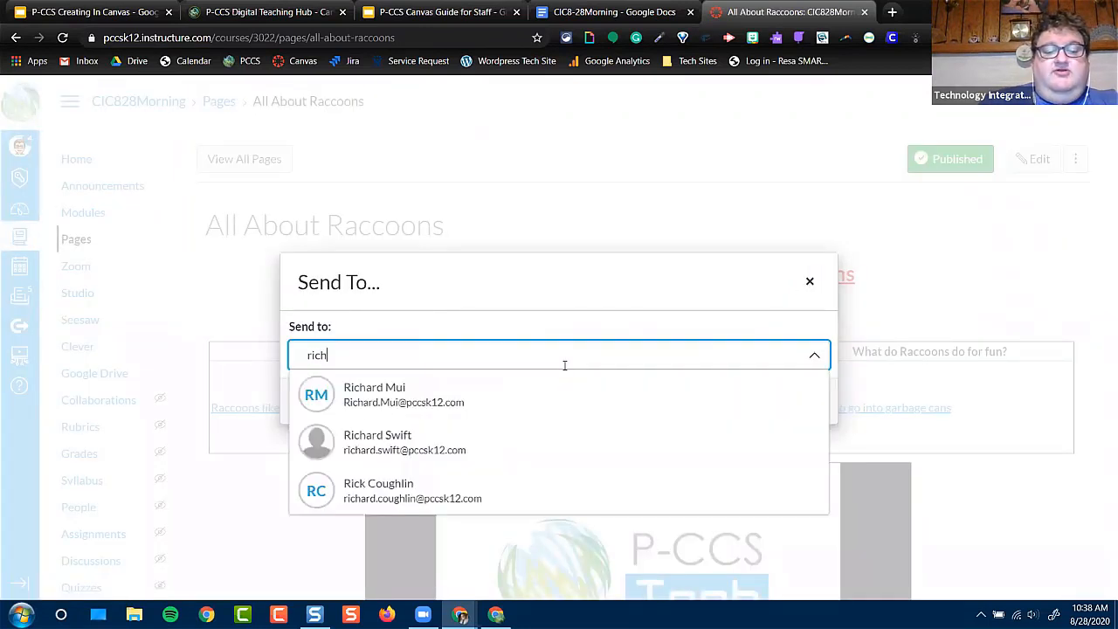
click(367, 480)
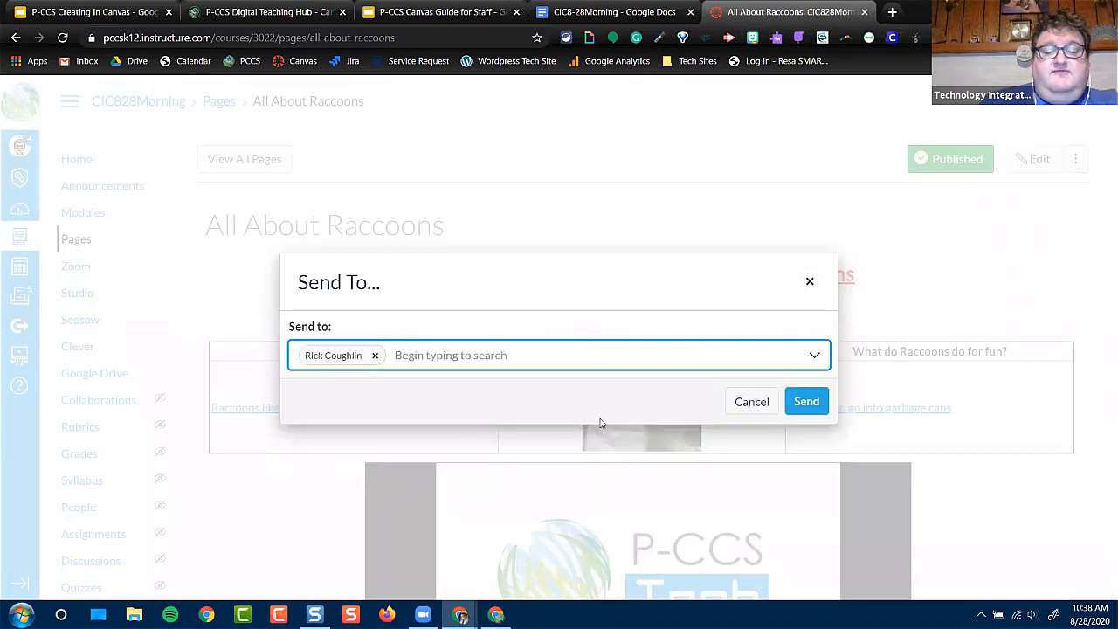
click(805, 400)
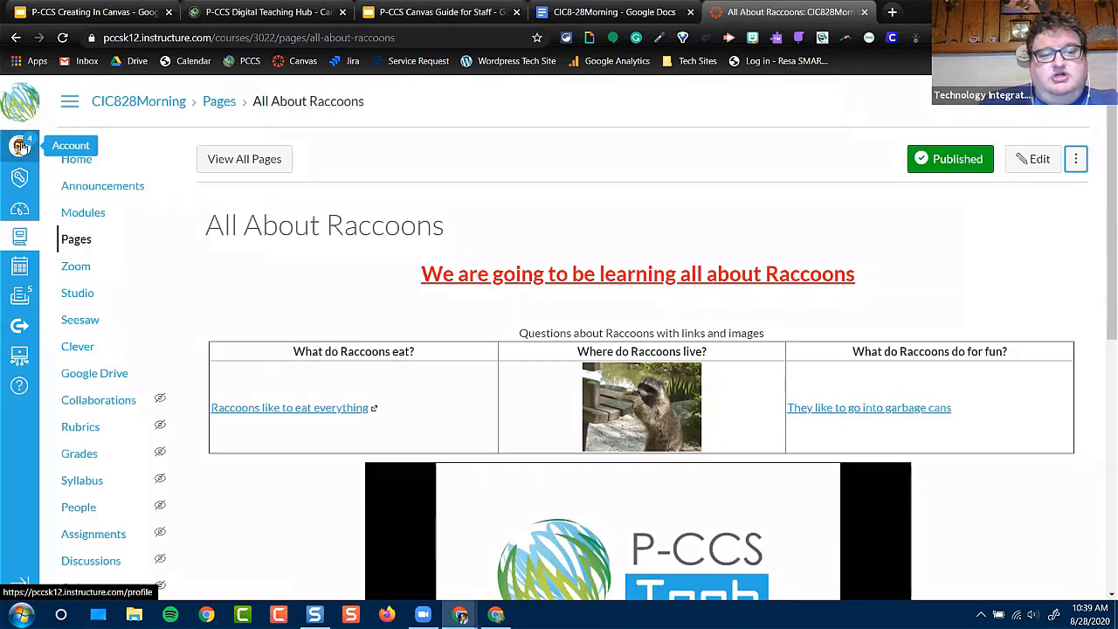
click(24, 145)
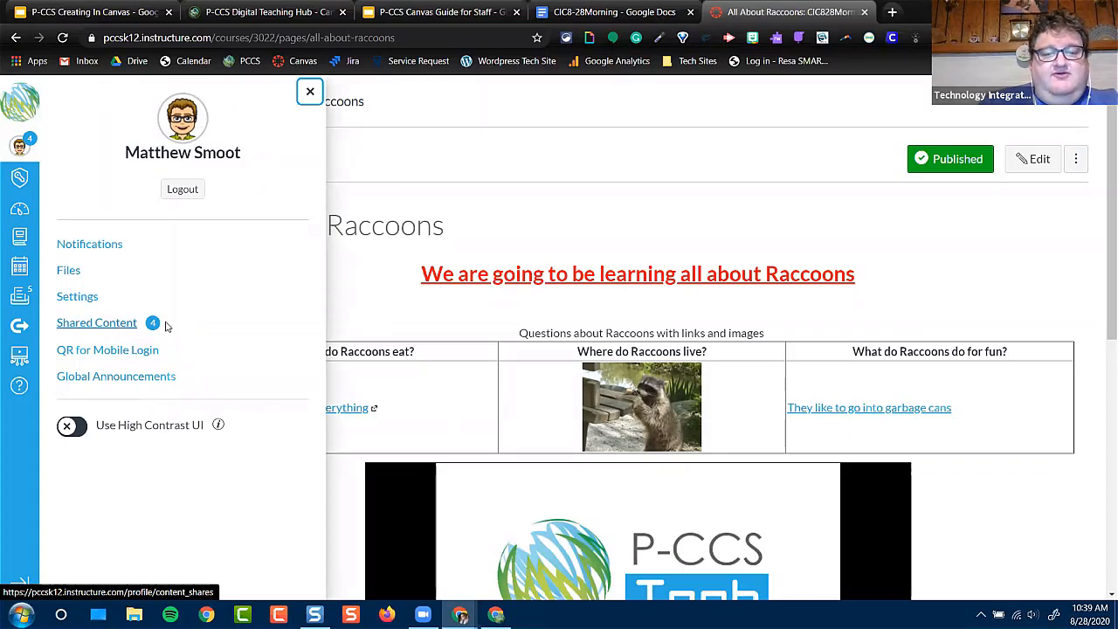
click(555, 148)
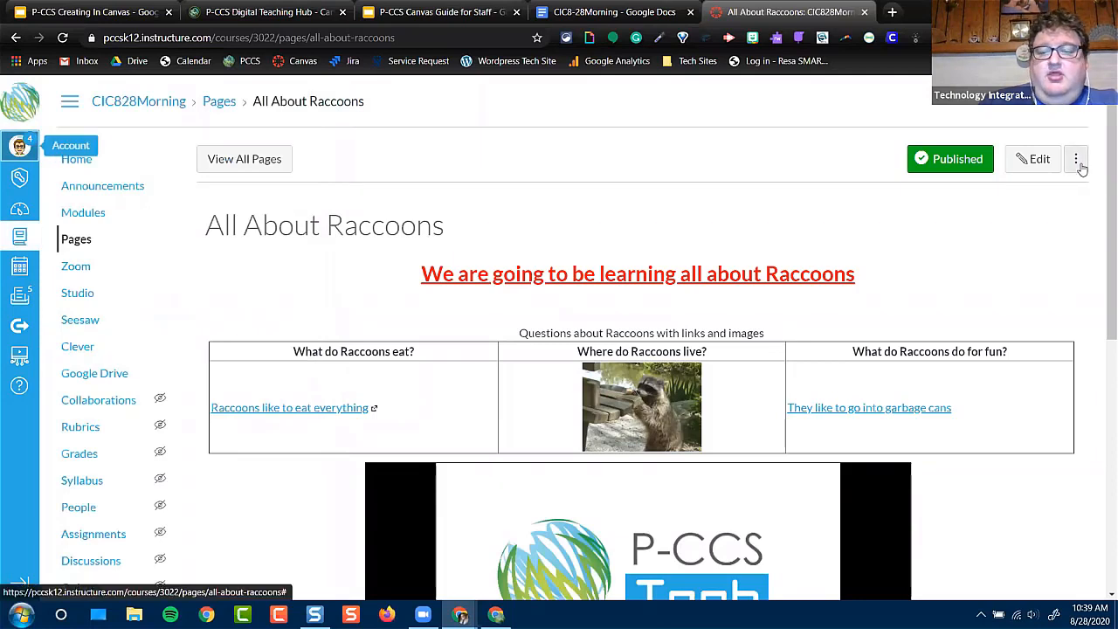
Copy the "All About Raccoons" page to the CIC824 course without choosing a module
click(1078, 163)
click(1018, 300)
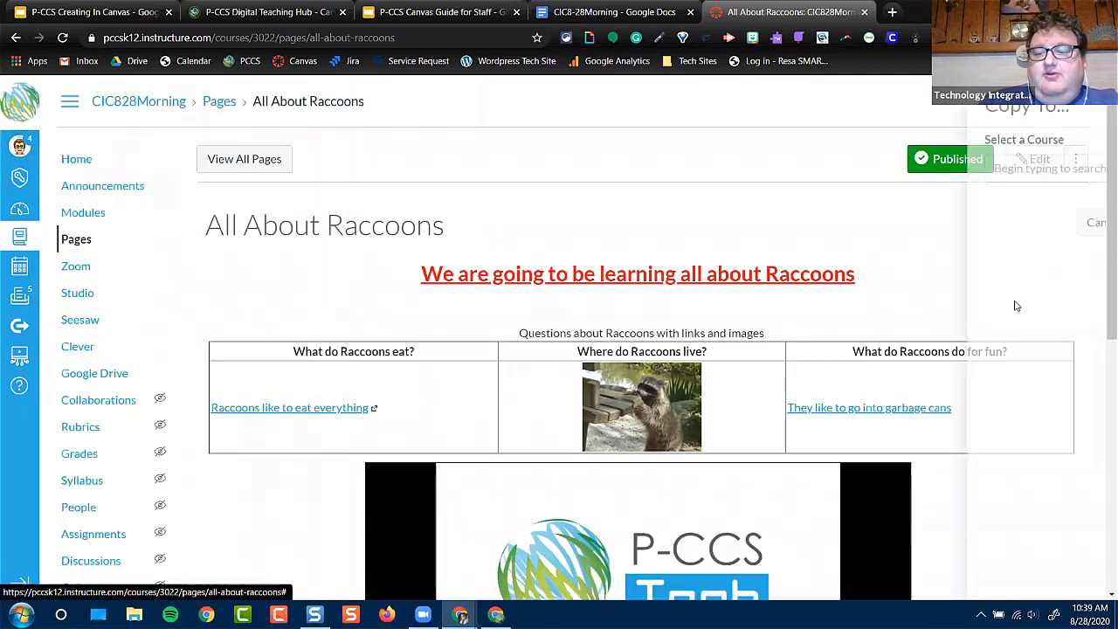
click(959, 169)
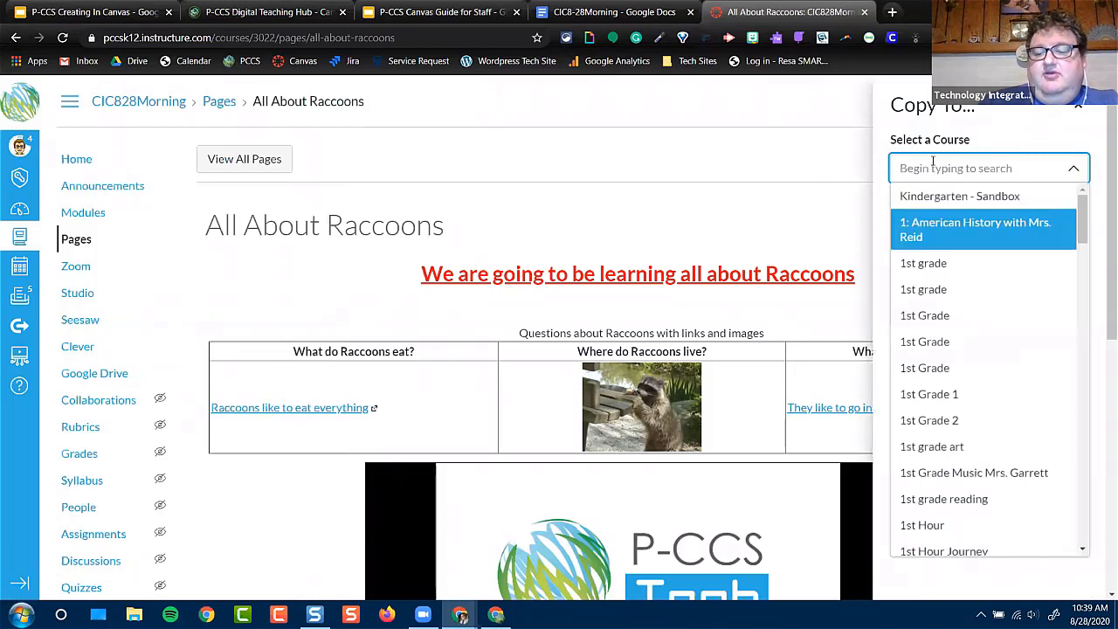
click(933, 166)
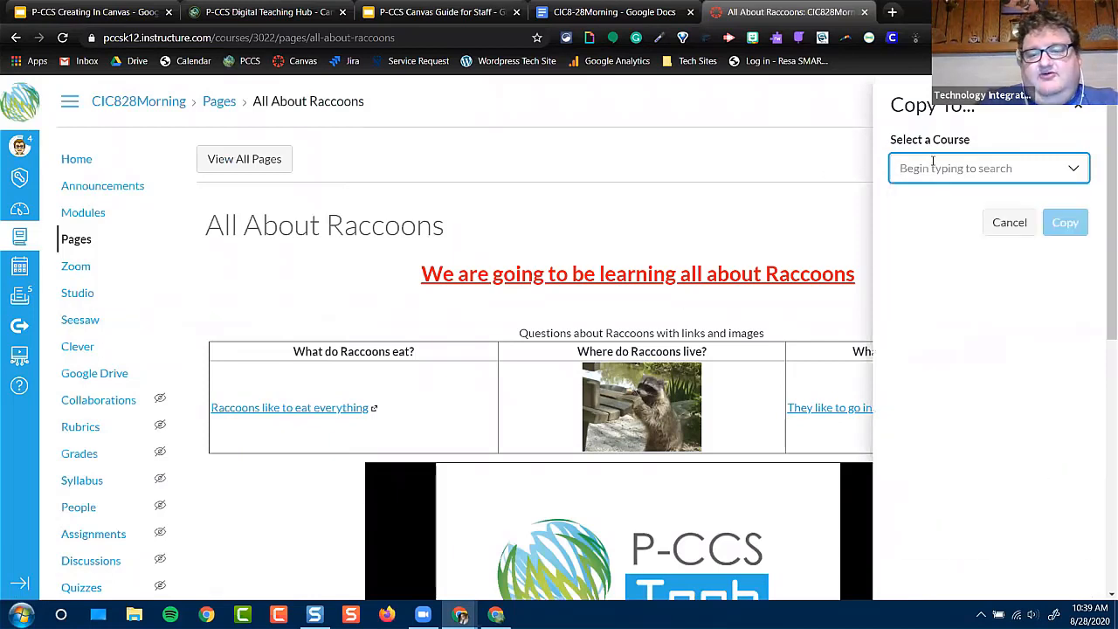
text(cic8)
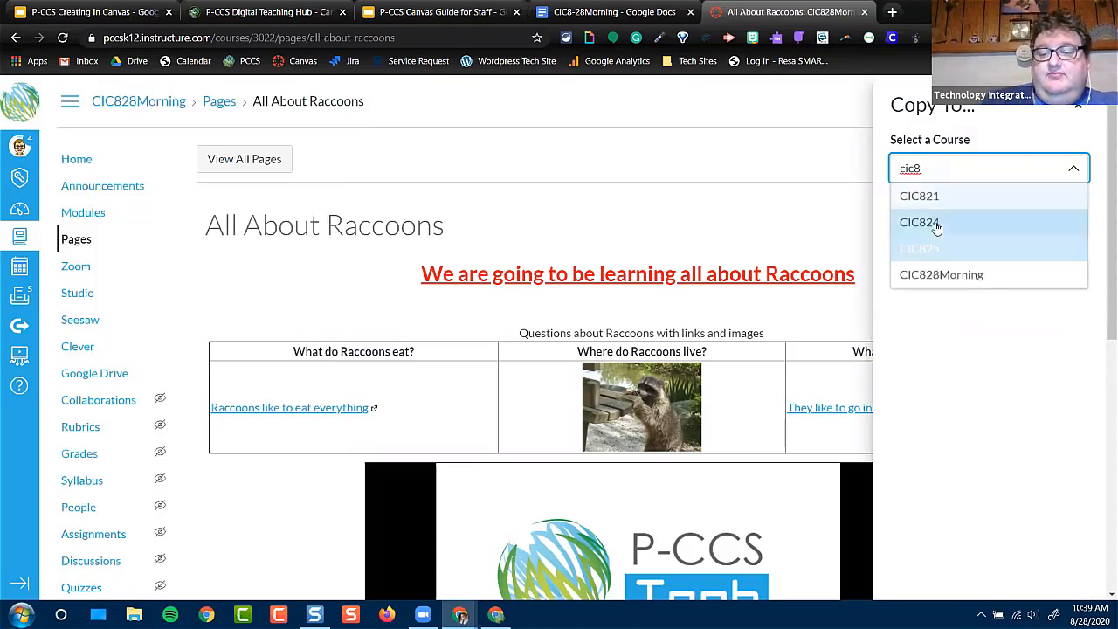
click(936, 222)
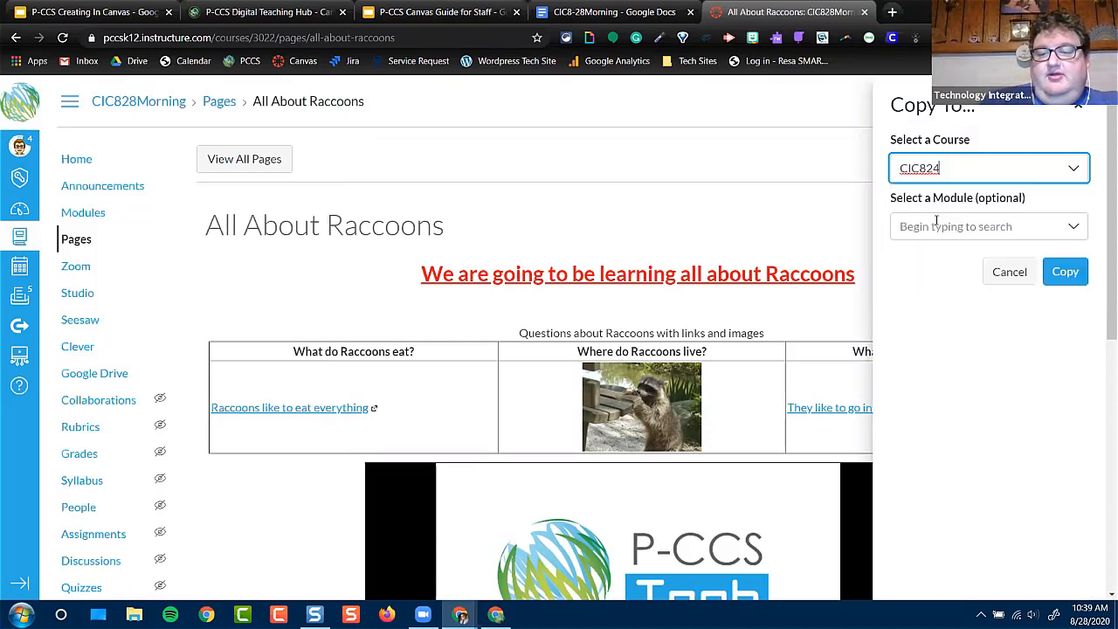
click(1066, 272)
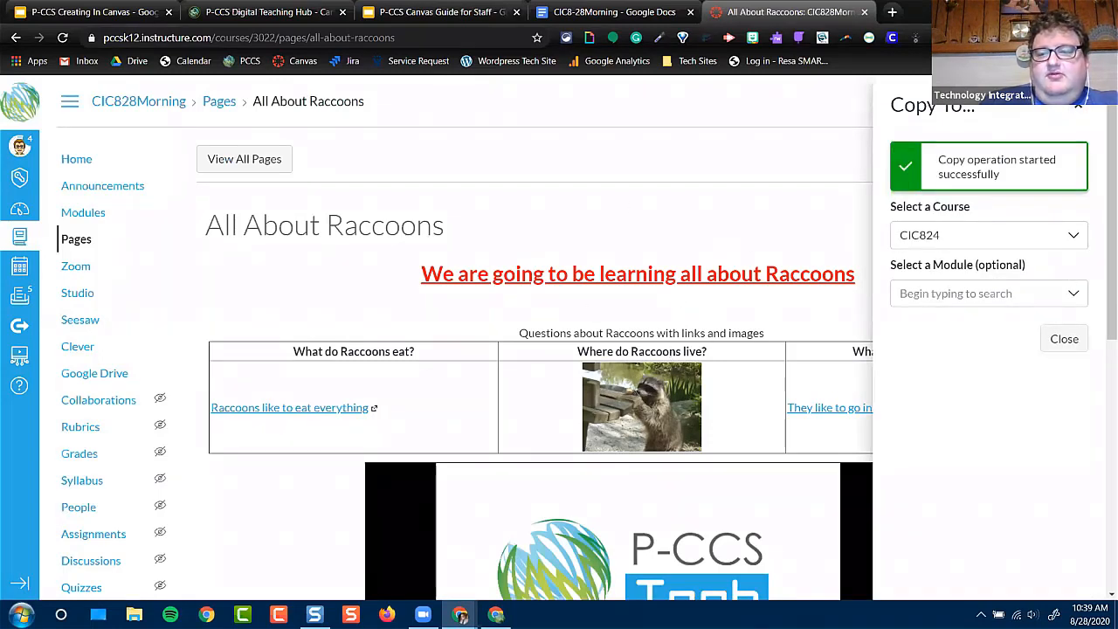
click(1077, 109)
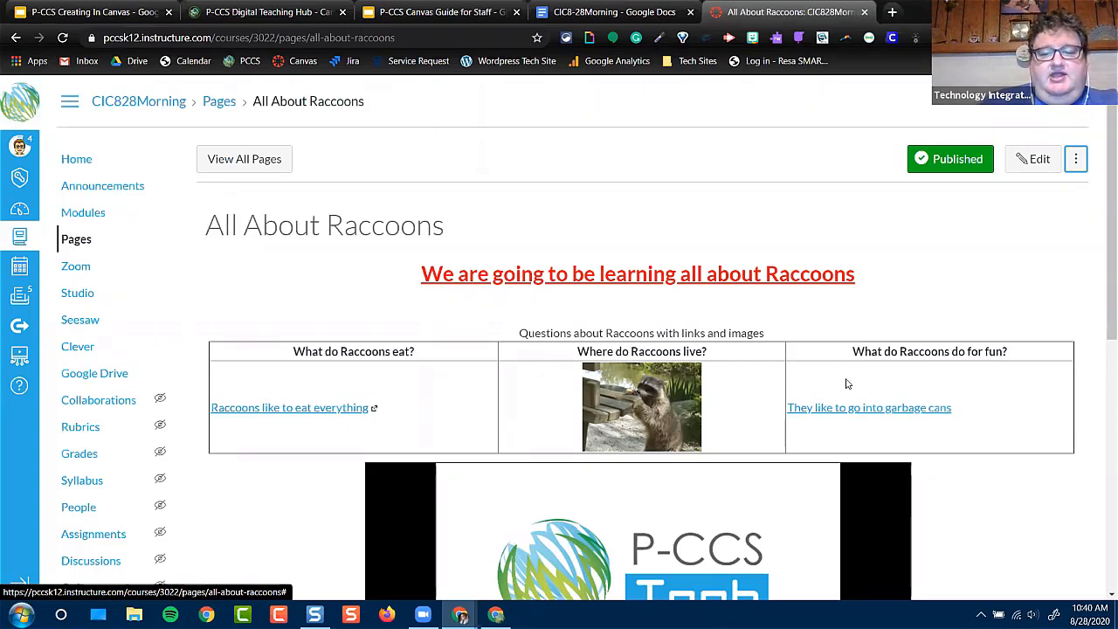
Open the course's assignments and add an assignment group named "ELA"
scroll(845, 385, down, 2)
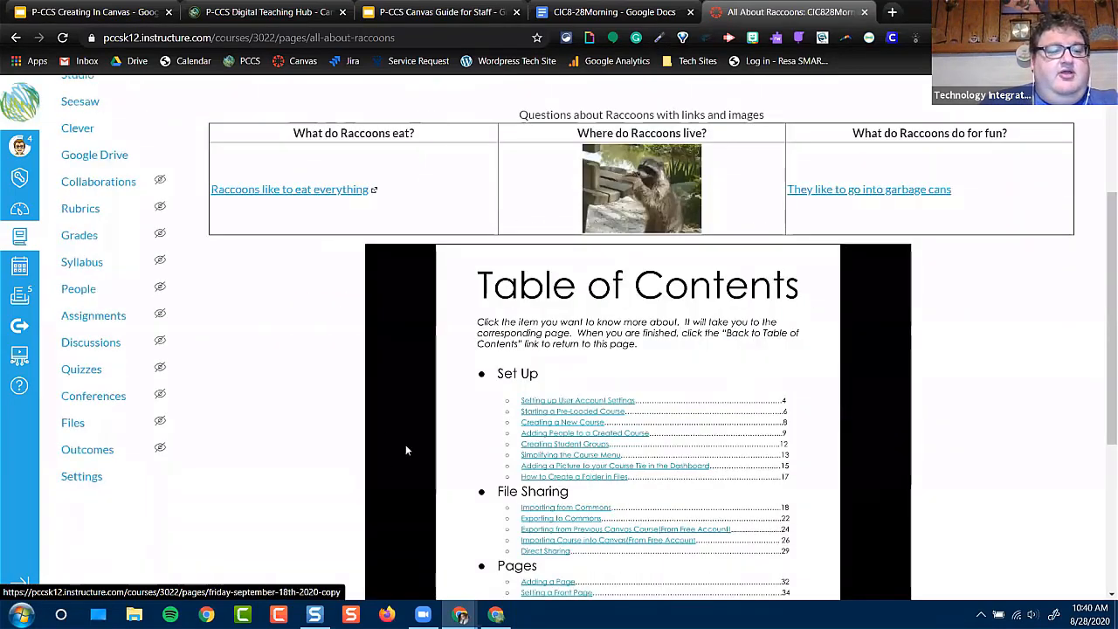
scroll(248, 422, up, 1)
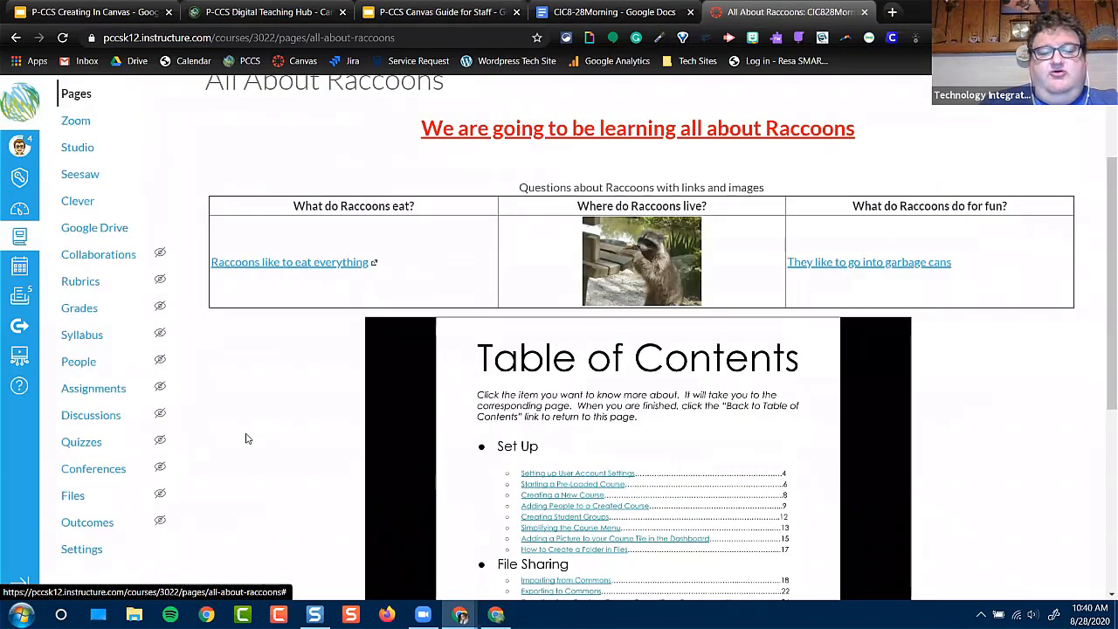
click(96, 390)
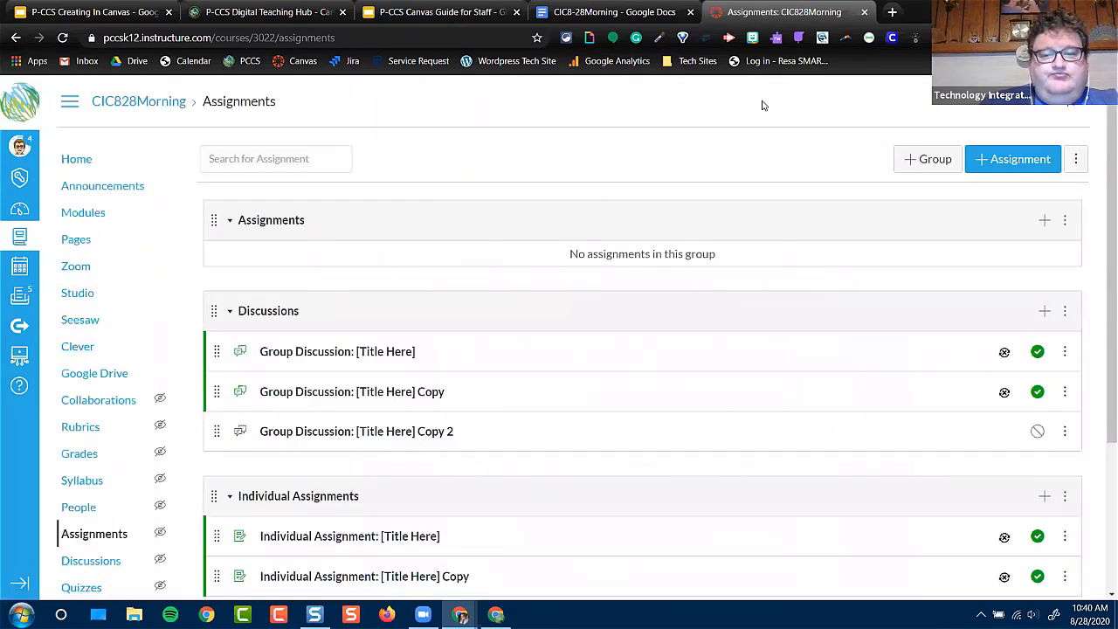
click(934, 165)
click(551, 318)
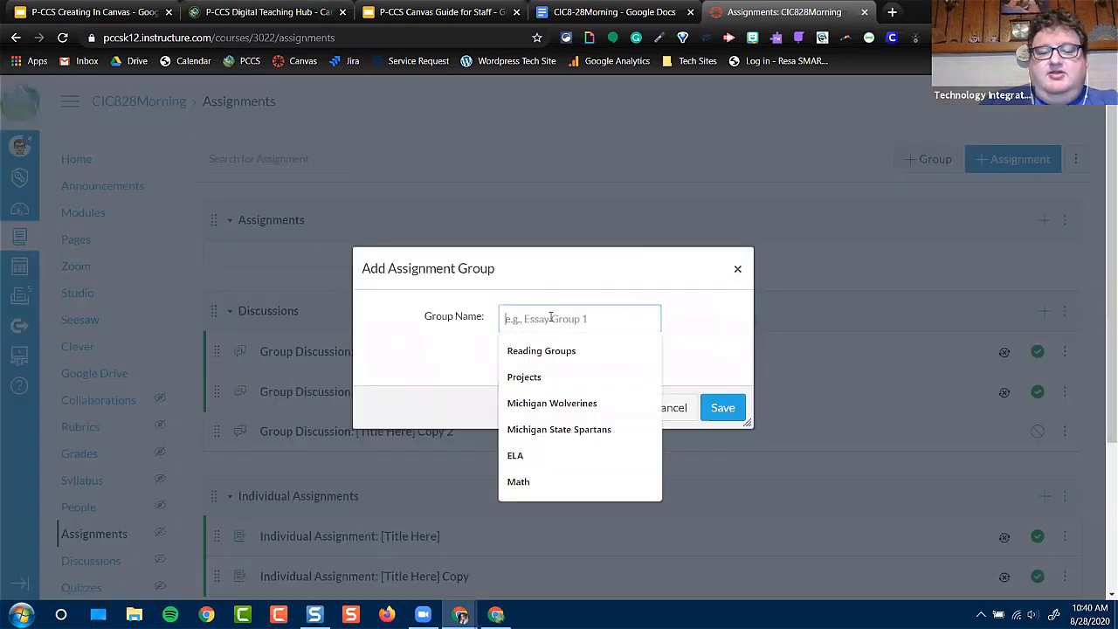
text(ELA)
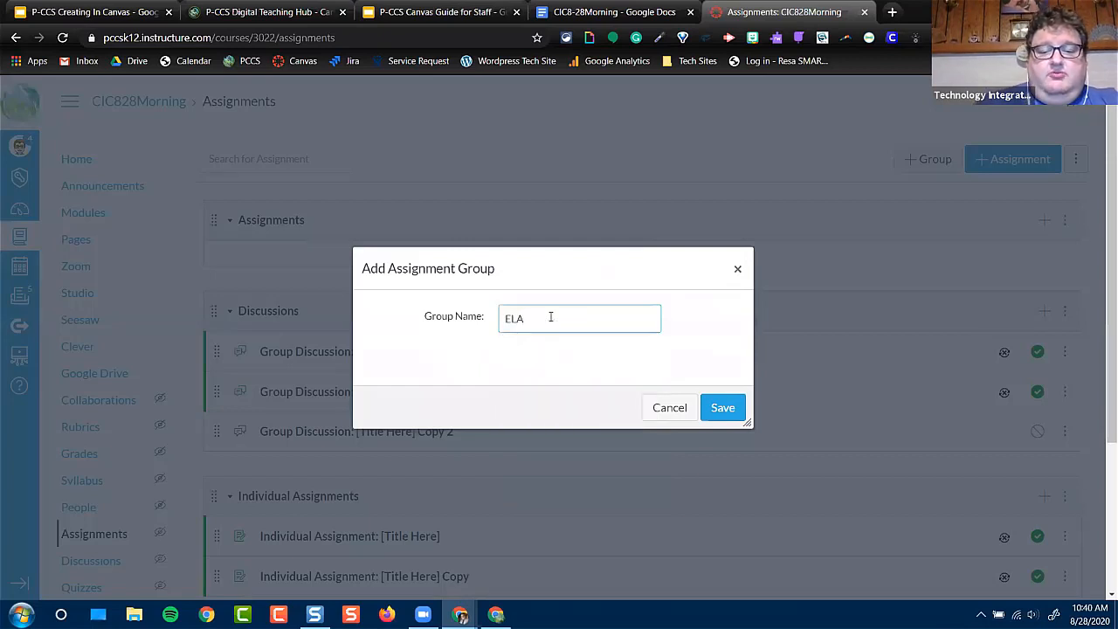
click(721, 407)
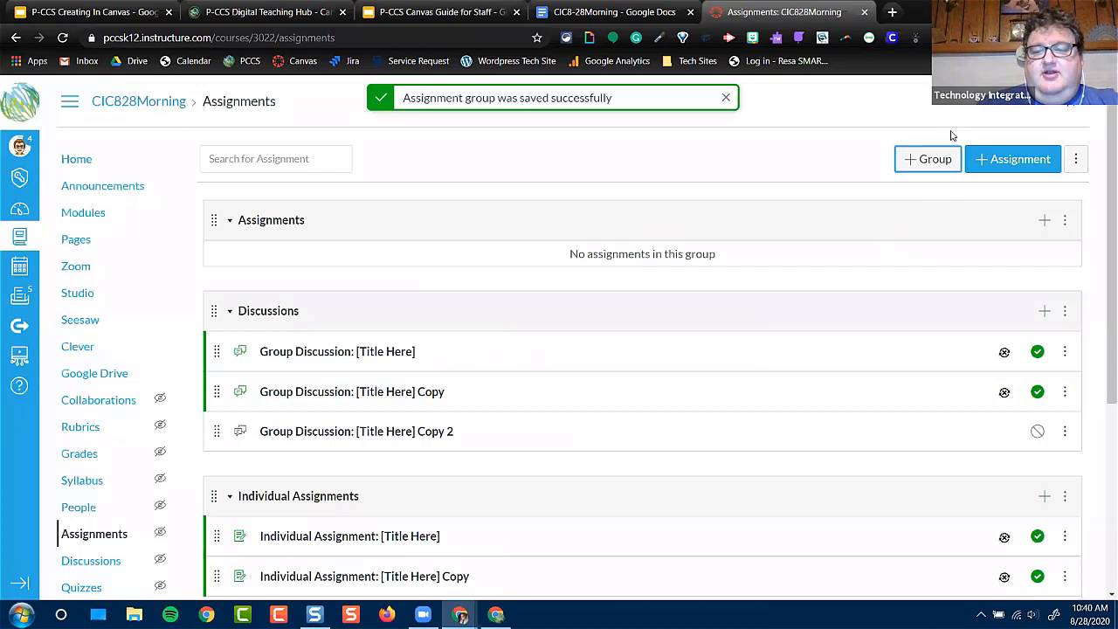
Add an assignment group named "Math" to the course's assignments
click(931, 159)
click(541, 320)
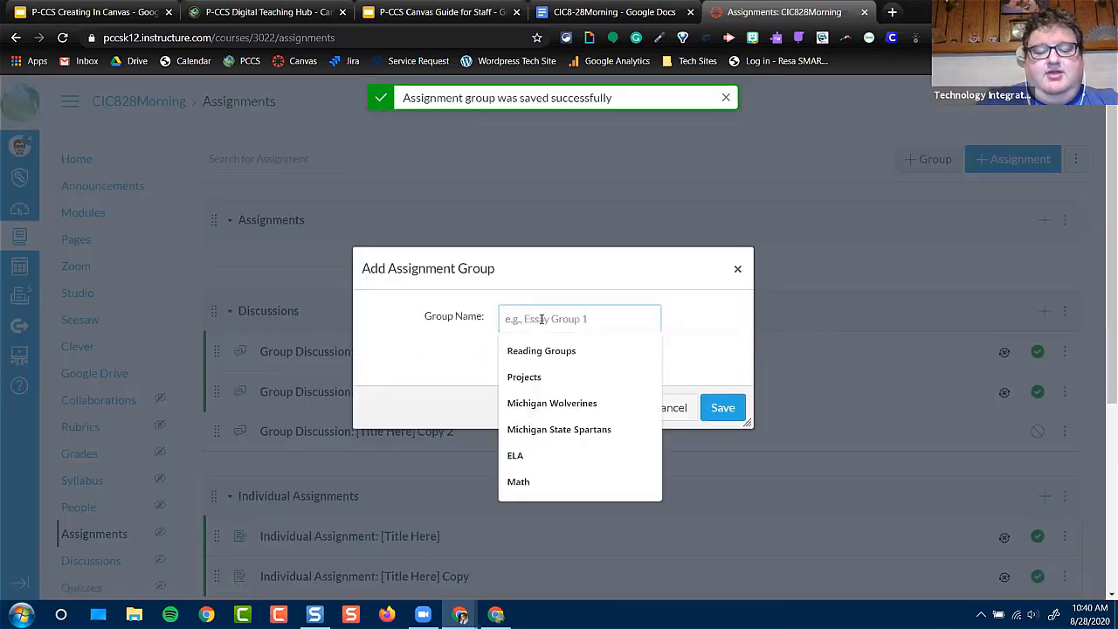
text(Math)
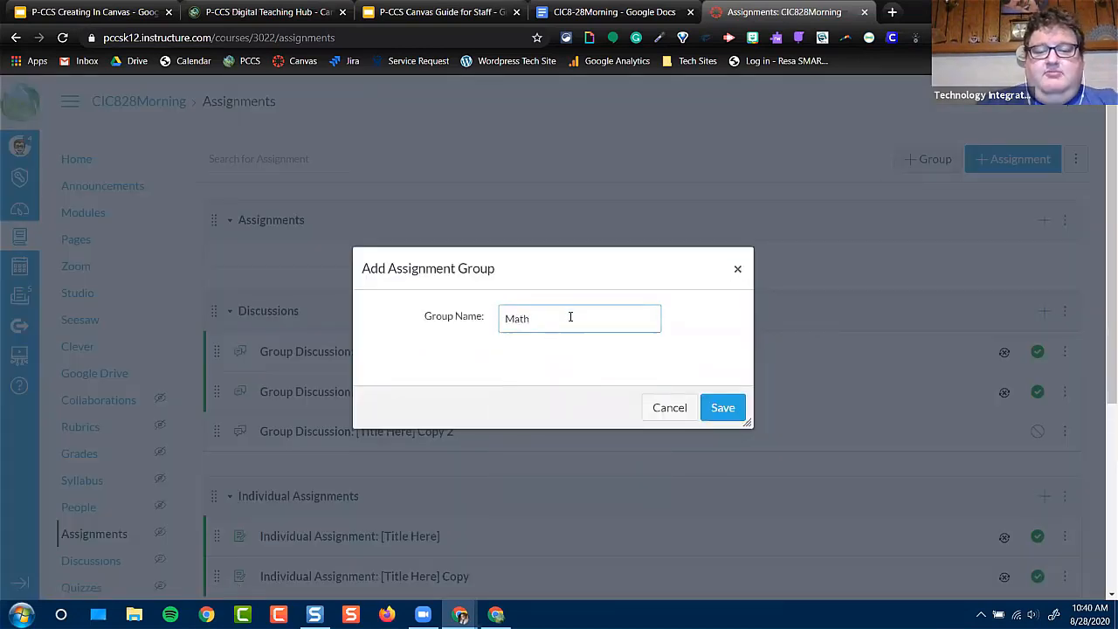
click(710, 408)
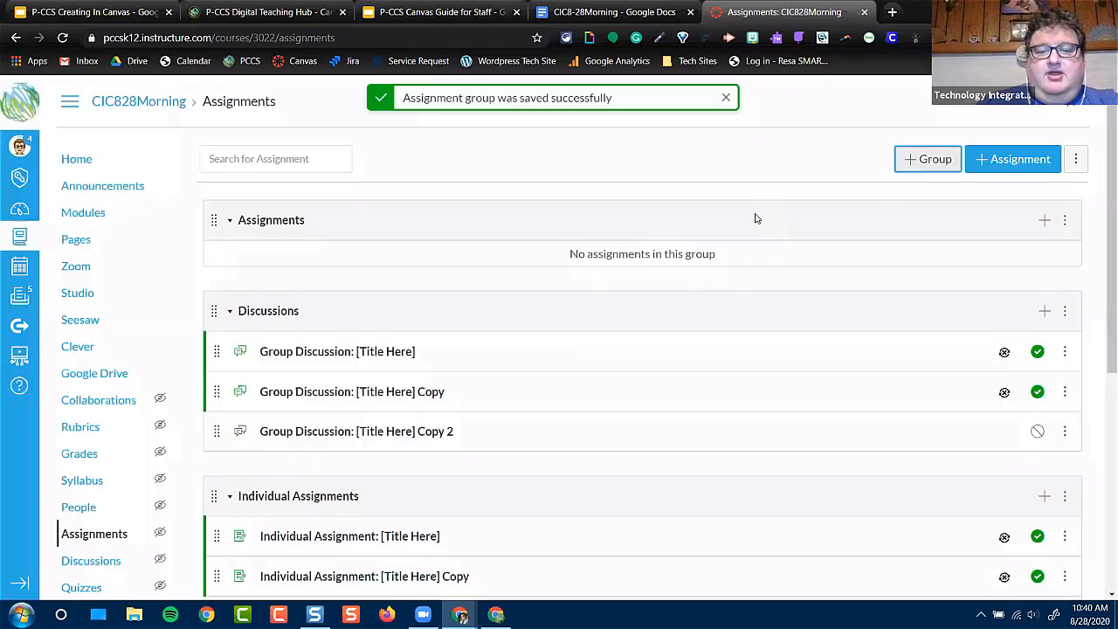
Add an assignment group named "Science" and review the new groups at the end of the assignments list
click(928, 159)
click(545, 320)
text(Science)
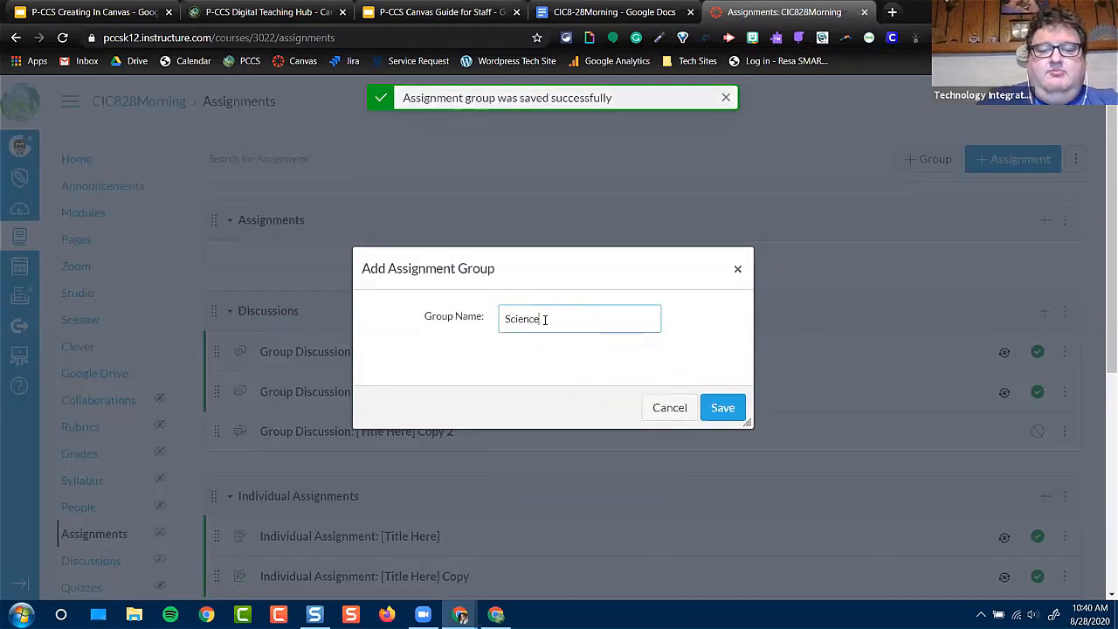
click(714, 407)
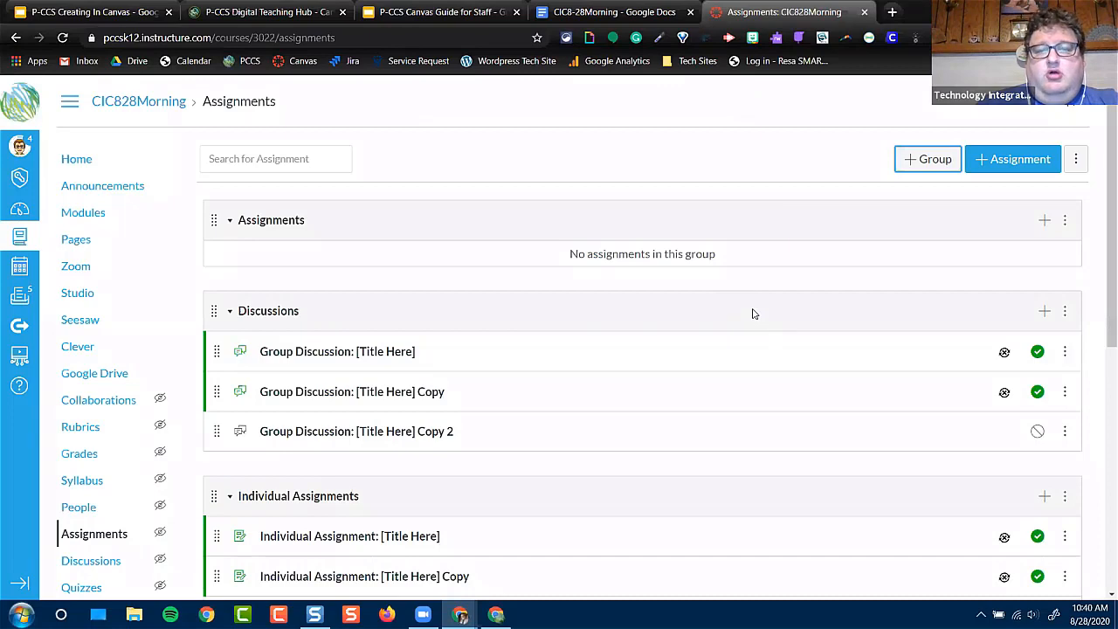
scroll(563, 347, down, 5)
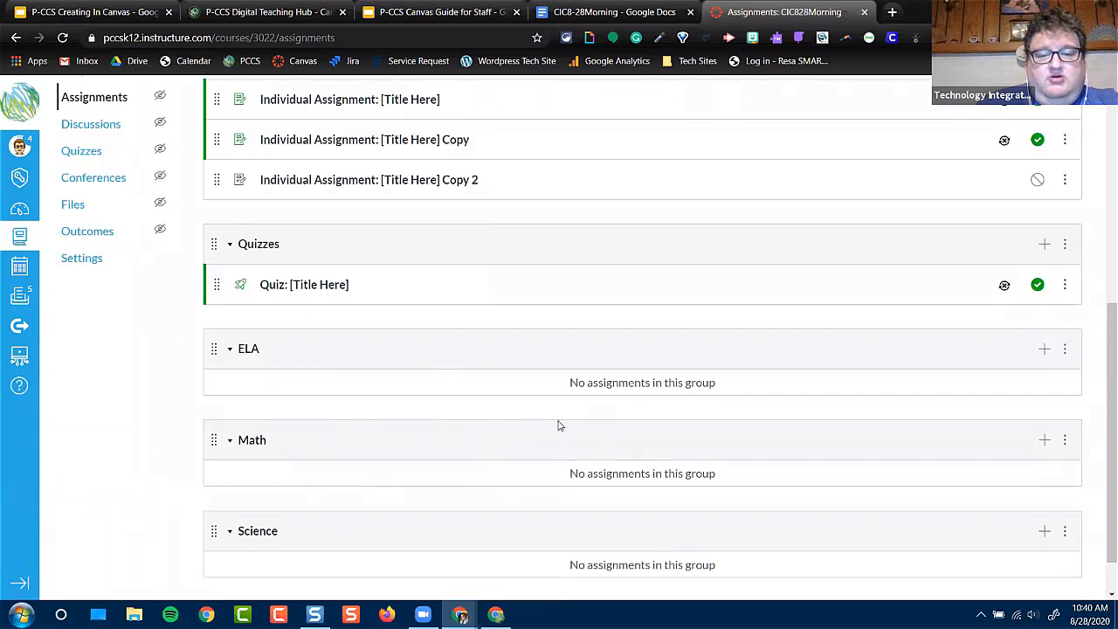
Start a new assignment named "Raccoon Assignment" with the description text "Instructions go here"
scroll(559, 425, up, 5)
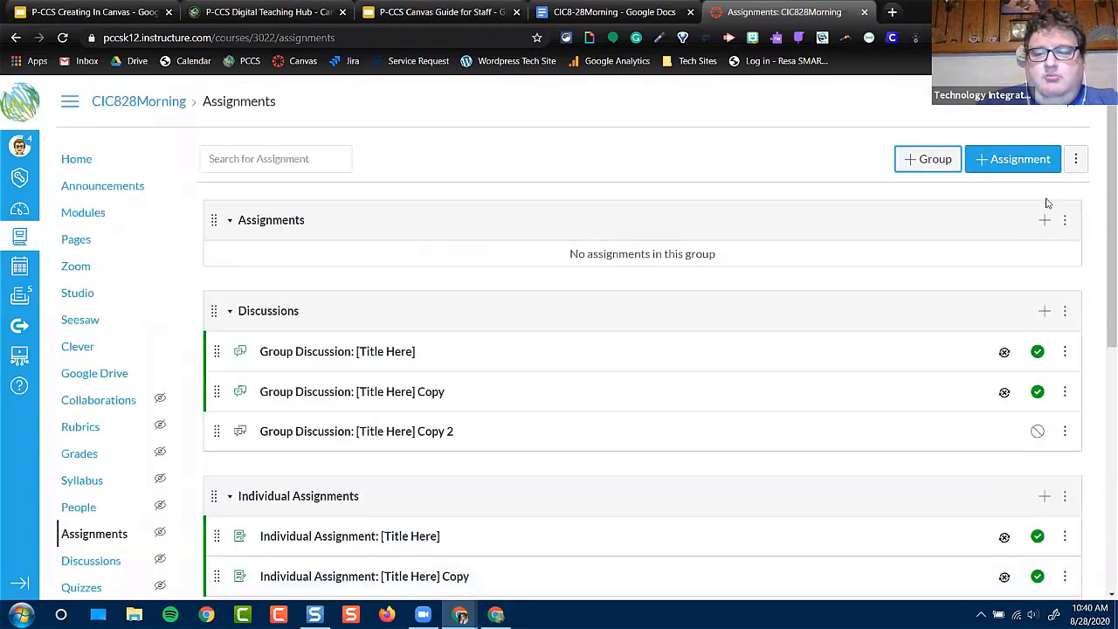
click(1021, 158)
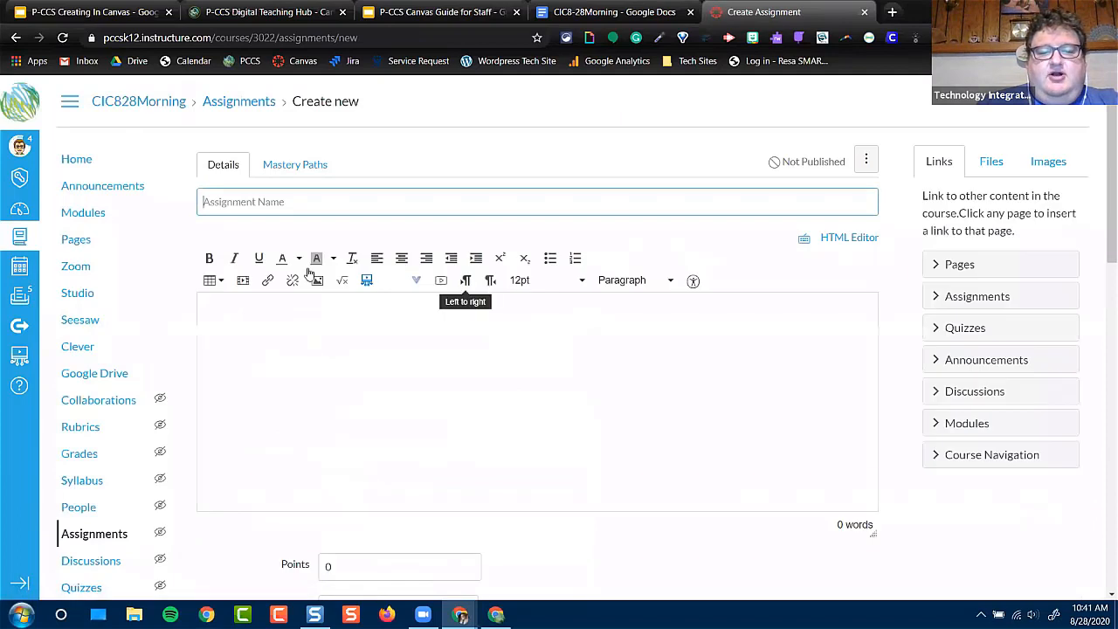
click(444, 361)
text(Instructions go here)
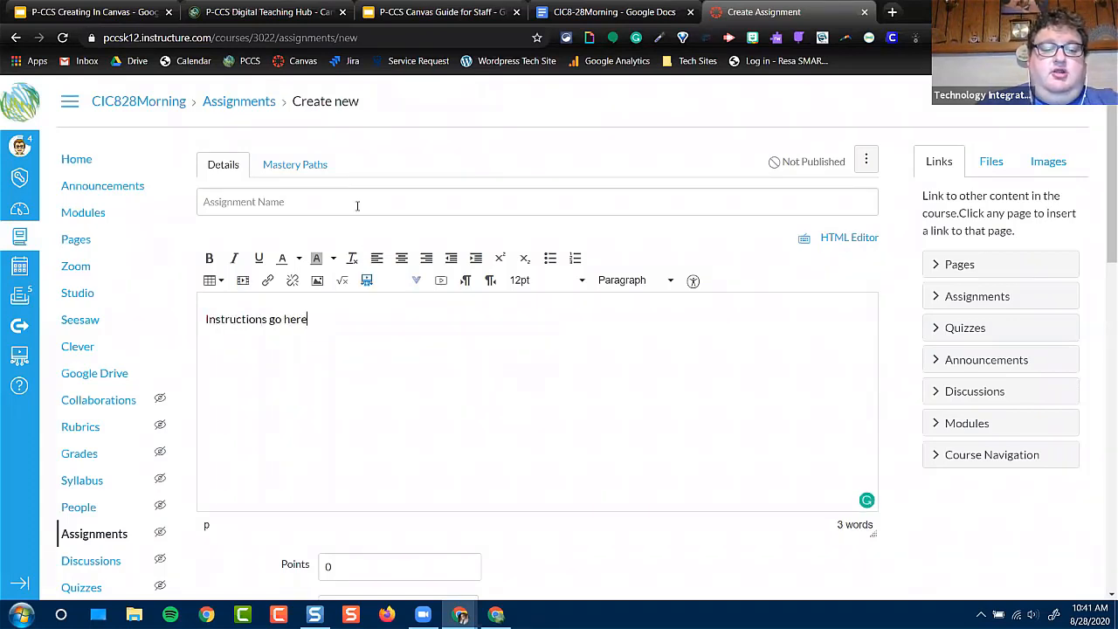
click(358, 205)
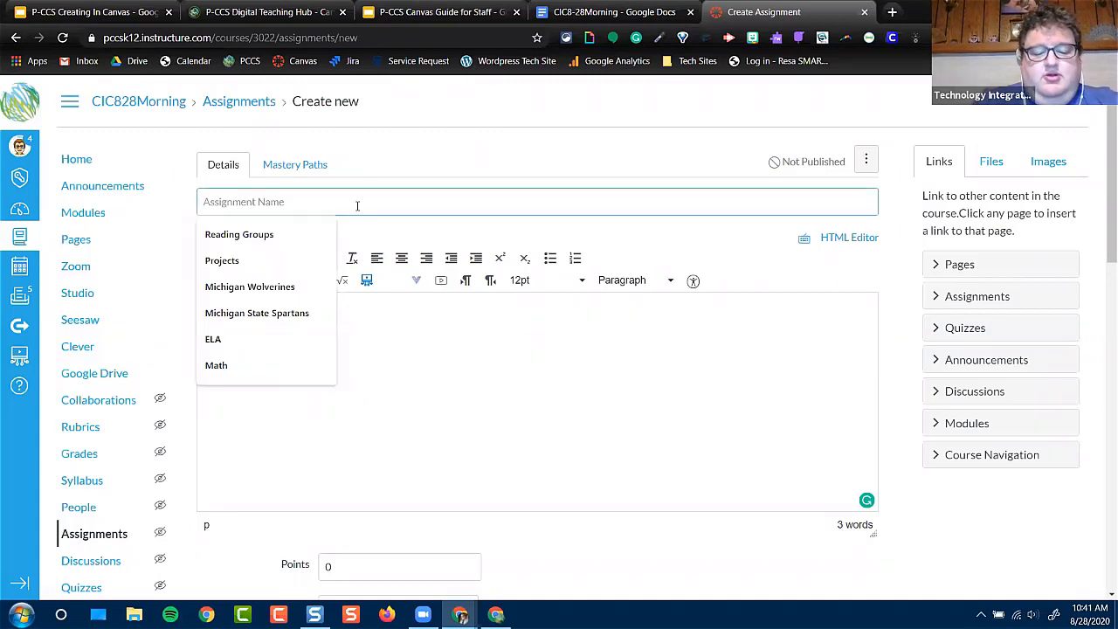
text(Raccoo)
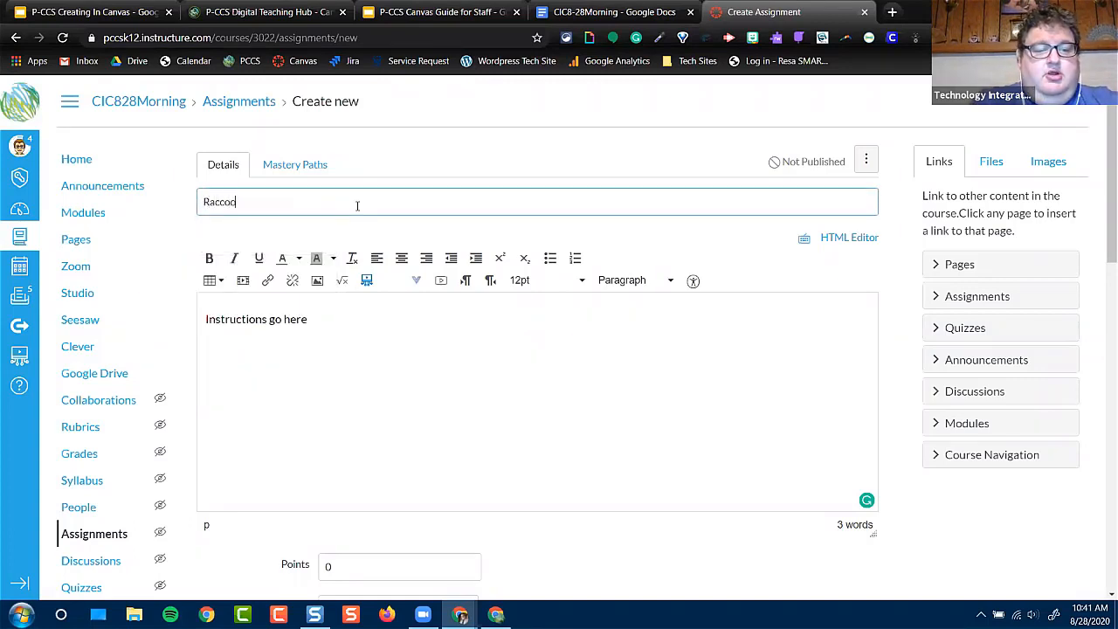
text(ment)
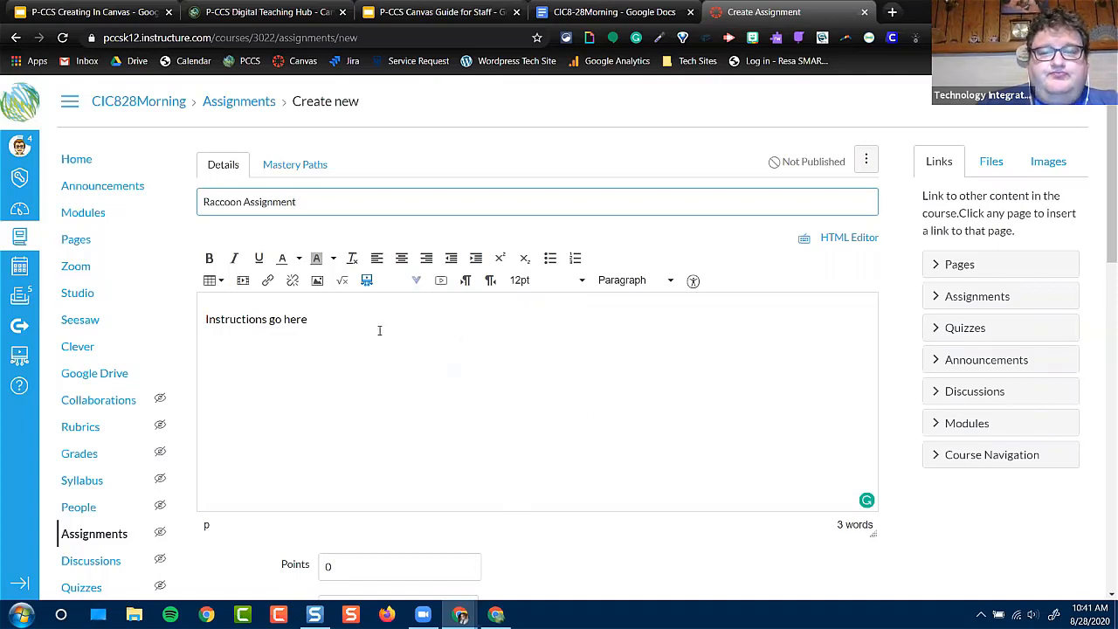
Embed the Magic School Bus Season 1 video from the Studio library in the assignment description, with comments allowed
click(369, 282)
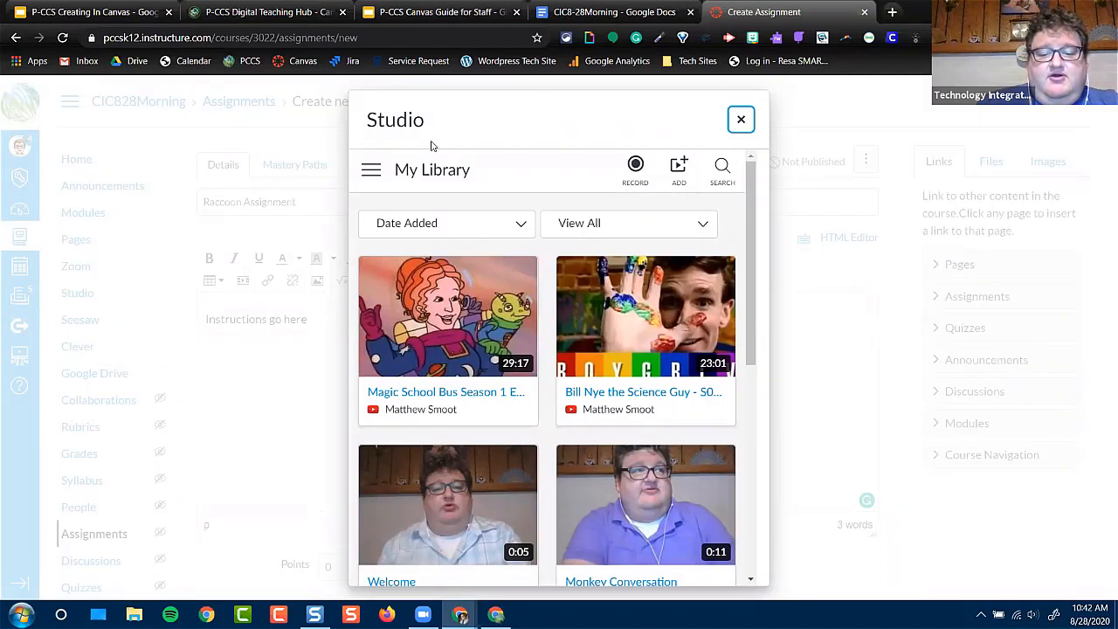
click(679, 168)
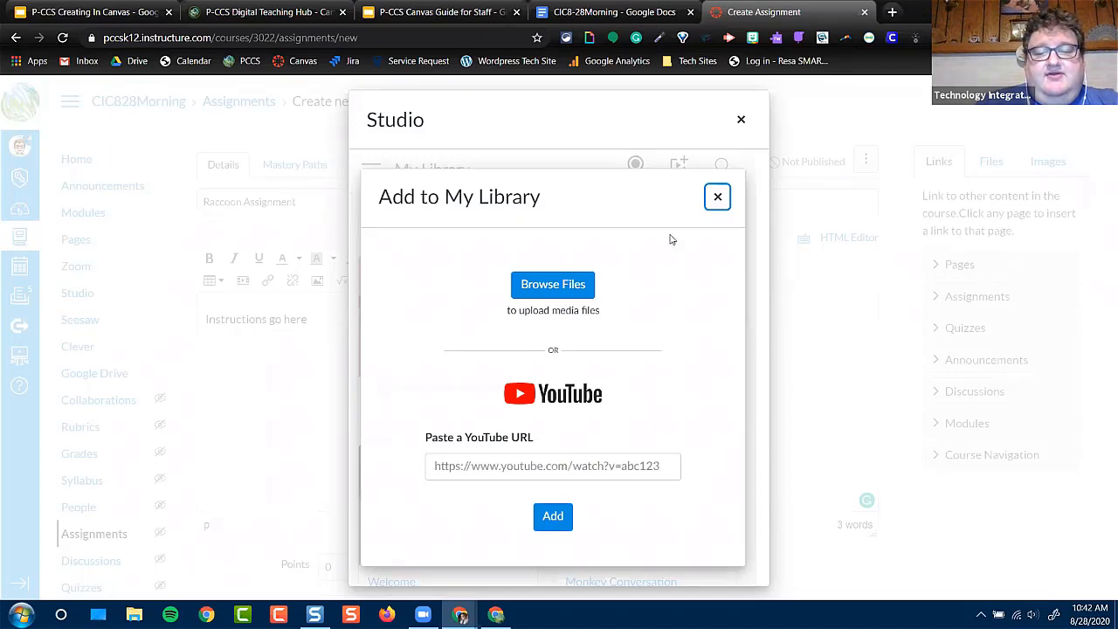
click(712, 201)
click(447, 315)
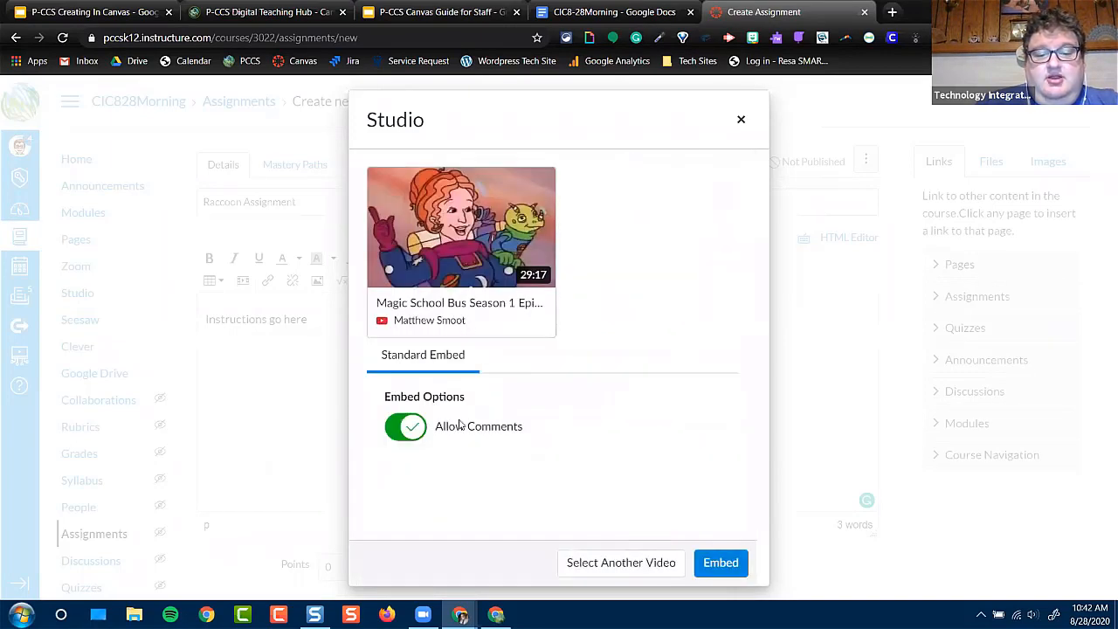
click(720, 562)
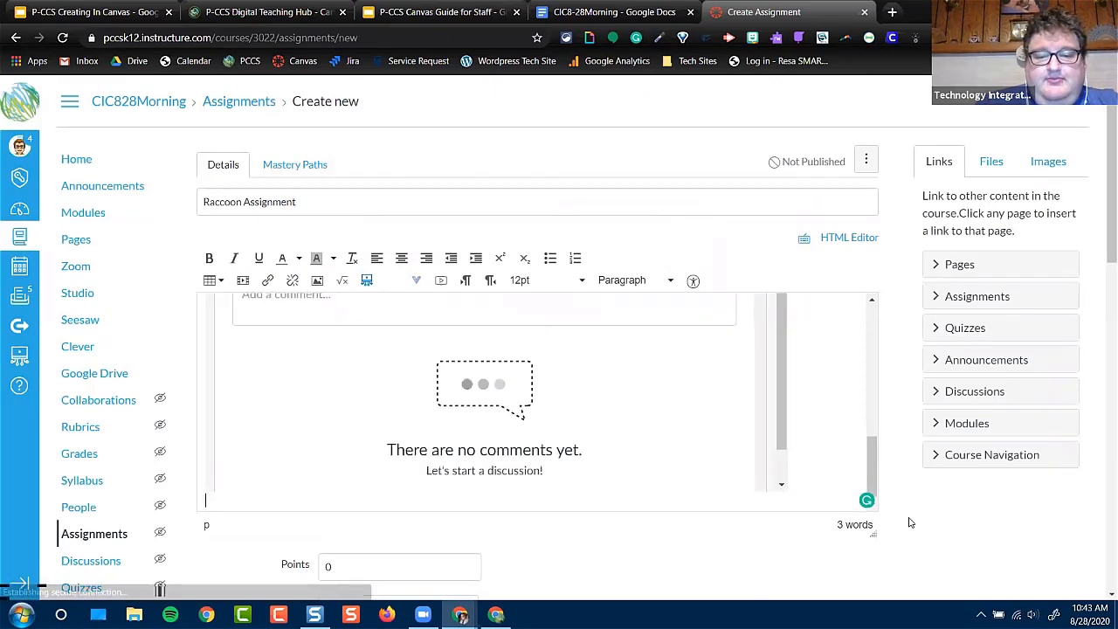
Set the assignment's points to 10 and its assignment group to Science
scroll(909, 519, down, 3)
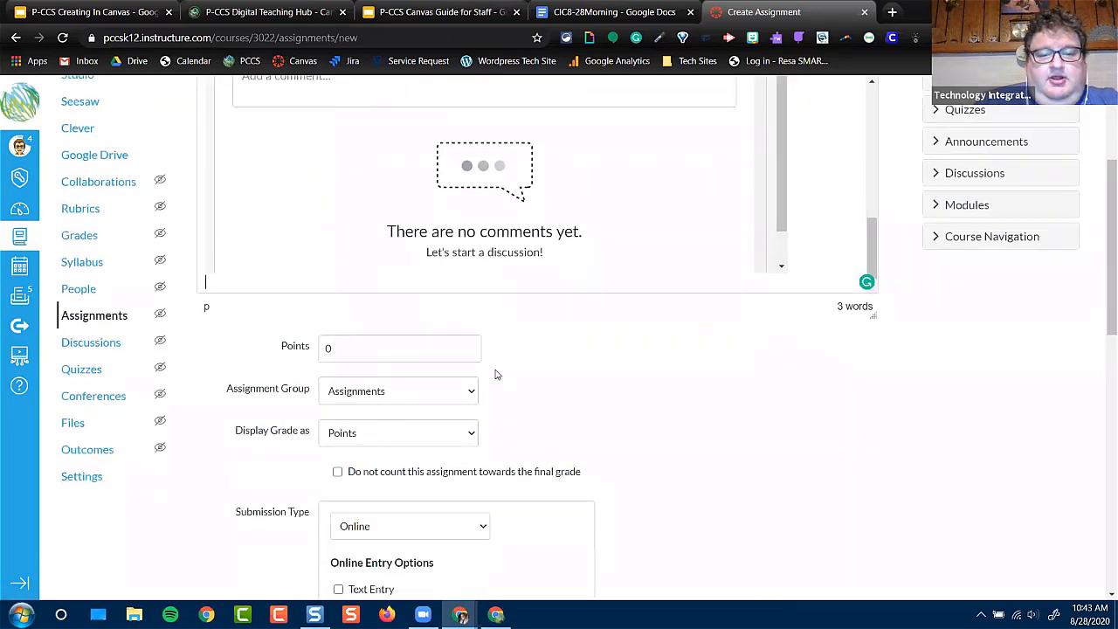
click(357, 348)
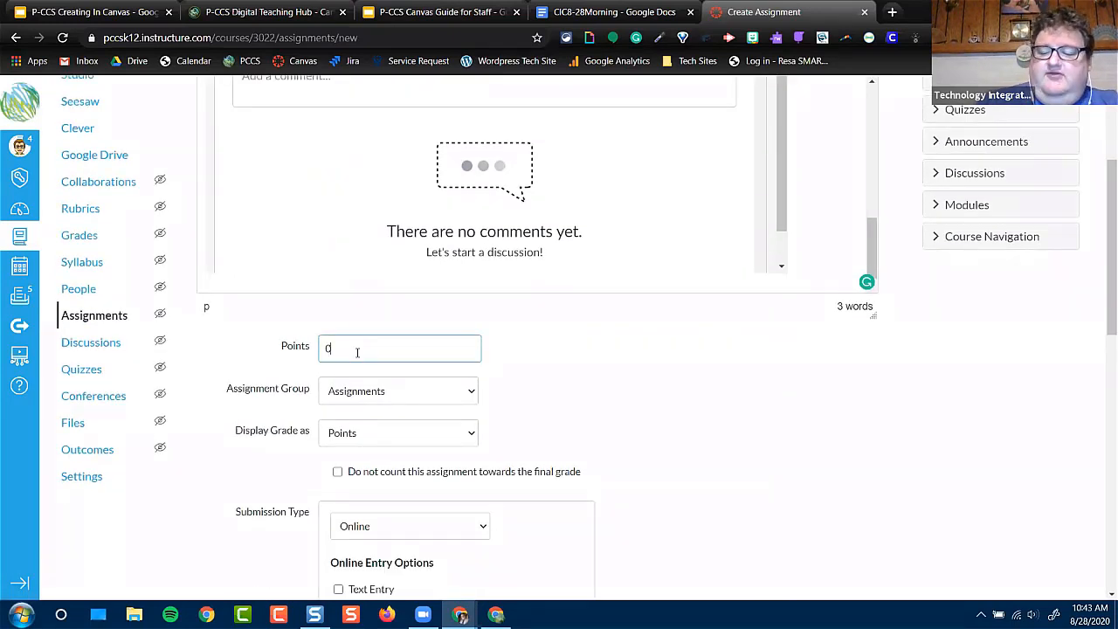
key(BackSpace)
text(10)
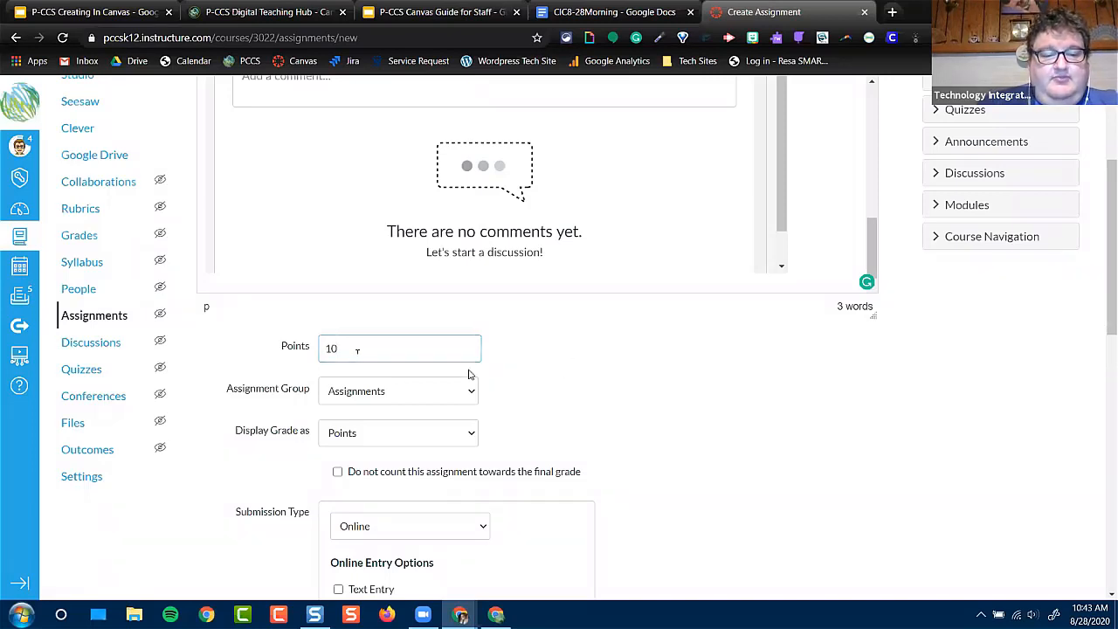
click(398, 392)
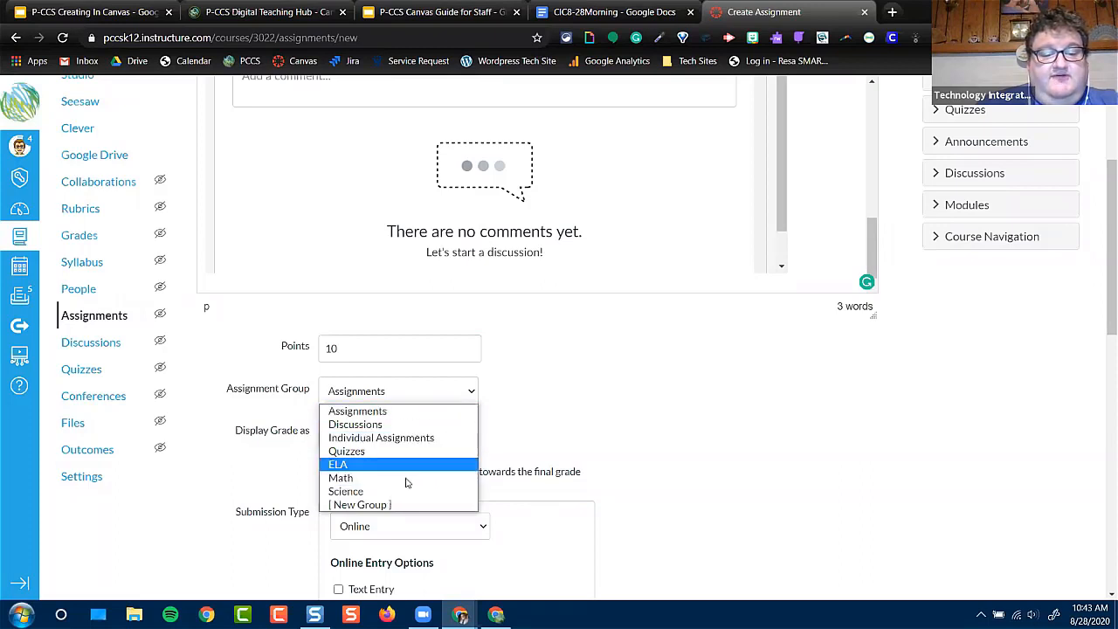
click(346, 492)
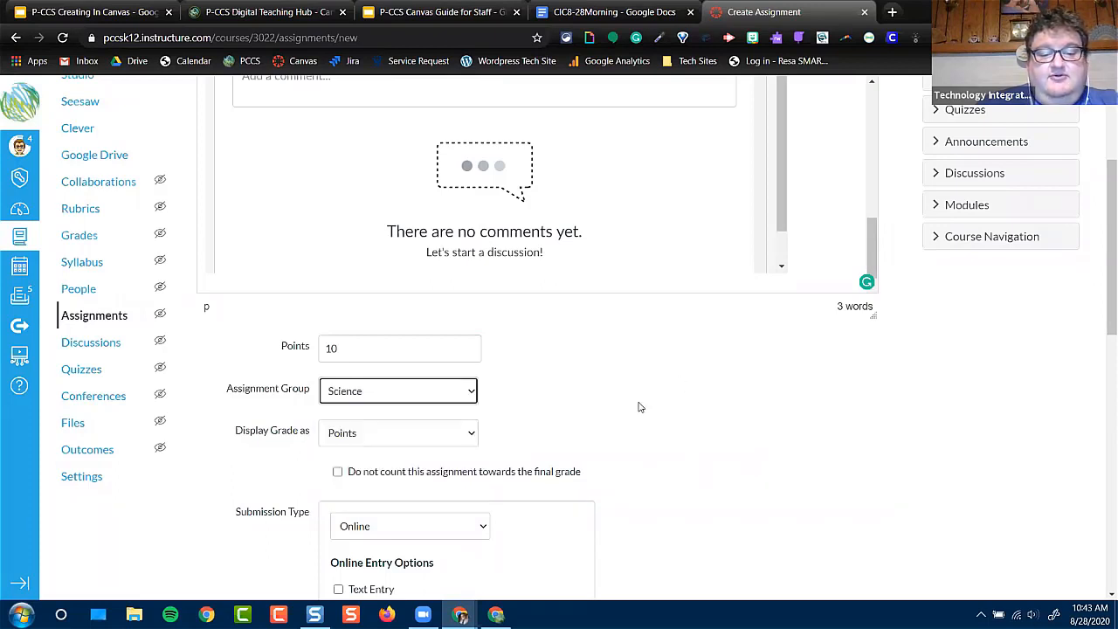
Review the grade display choices and keep the assignment's grade displayed as Points
scroll(639, 408, down, 2)
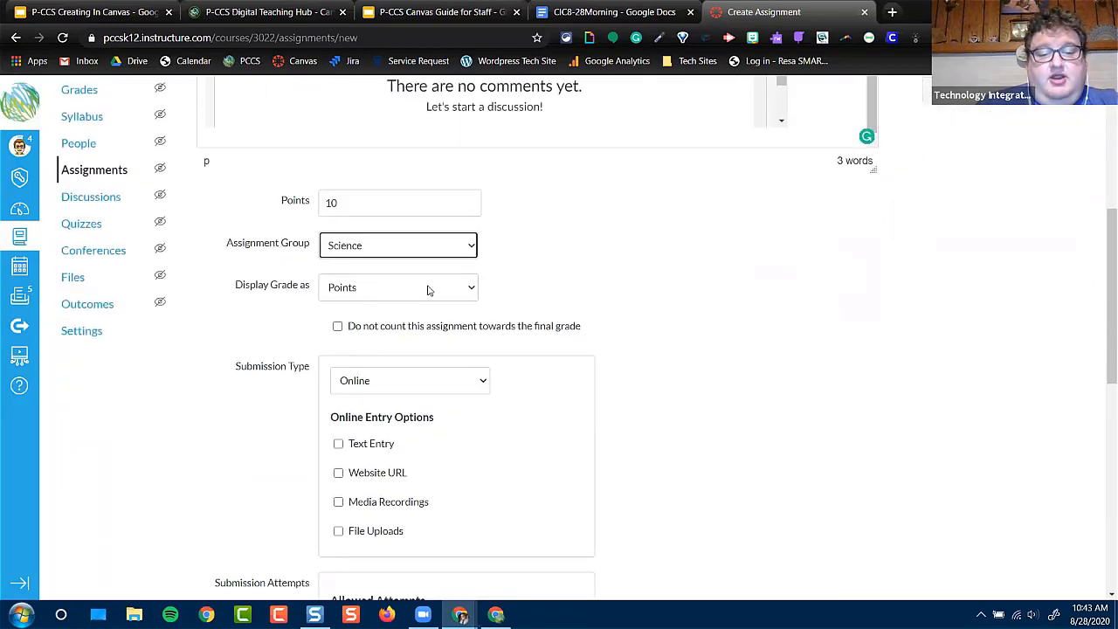
click(428, 289)
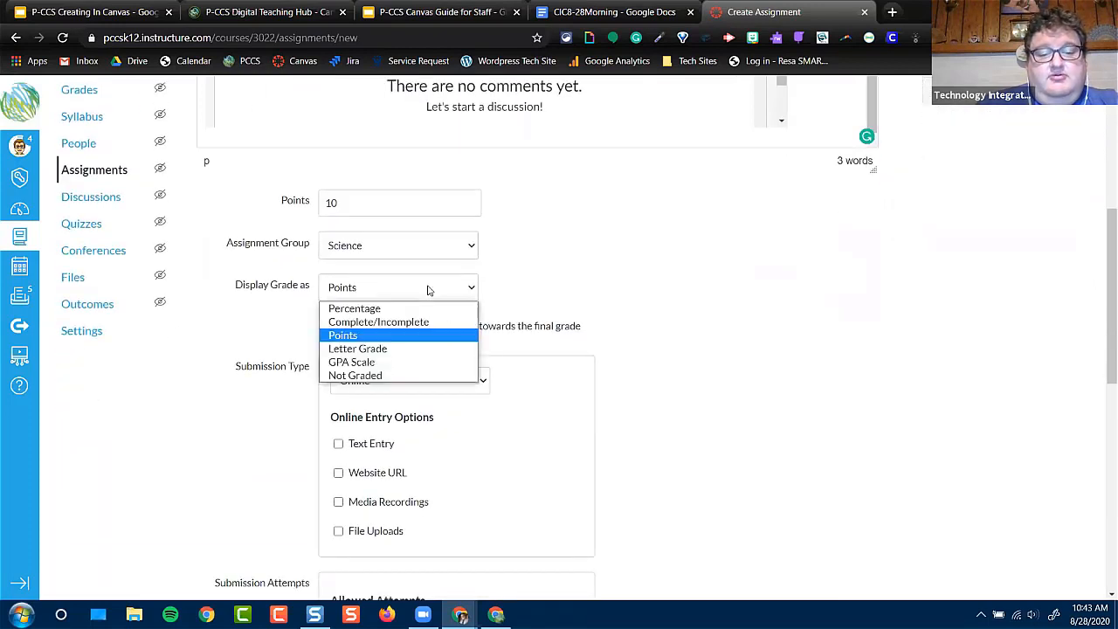
click(350, 336)
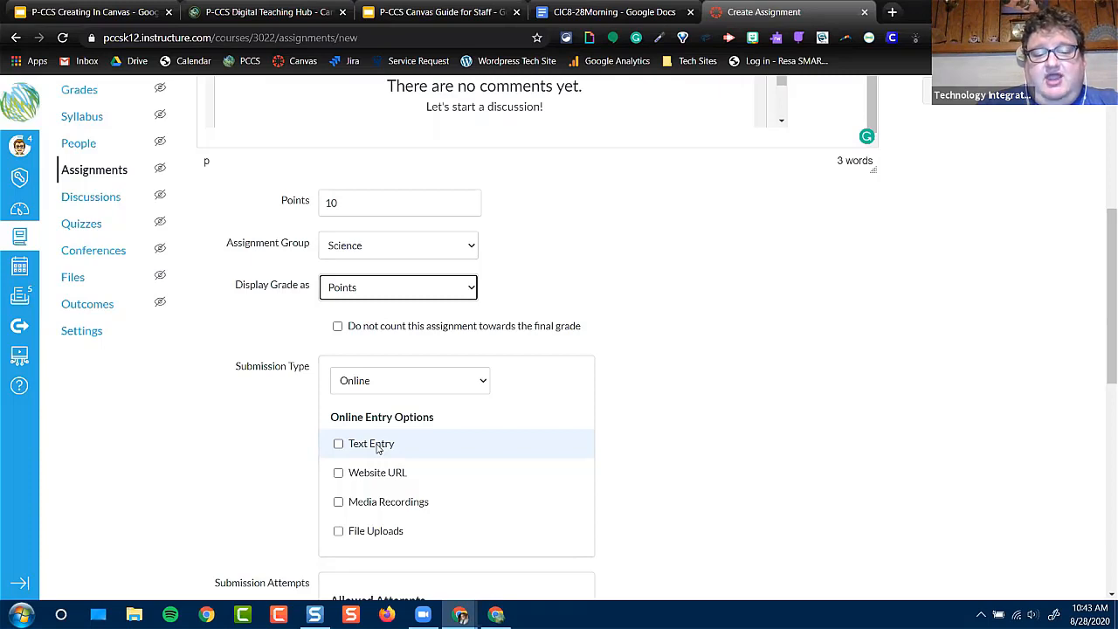
Try the Text Entry, Website URL and Media Recordings online entry options one at a time, clearing each again
click(338, 444)
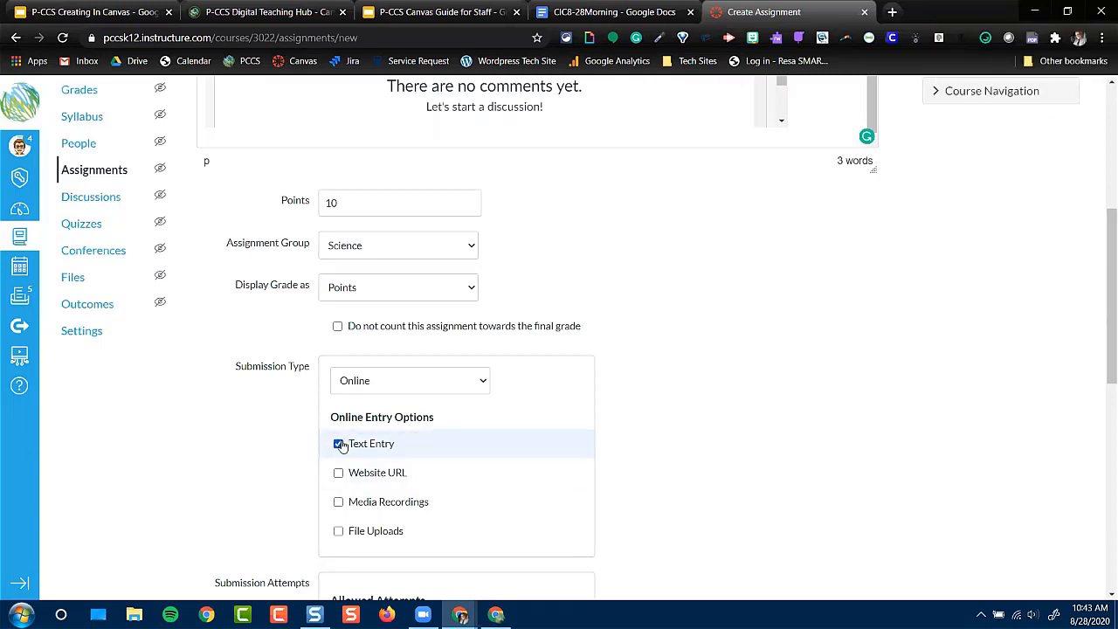
click(339, 445)
click(338, 474)
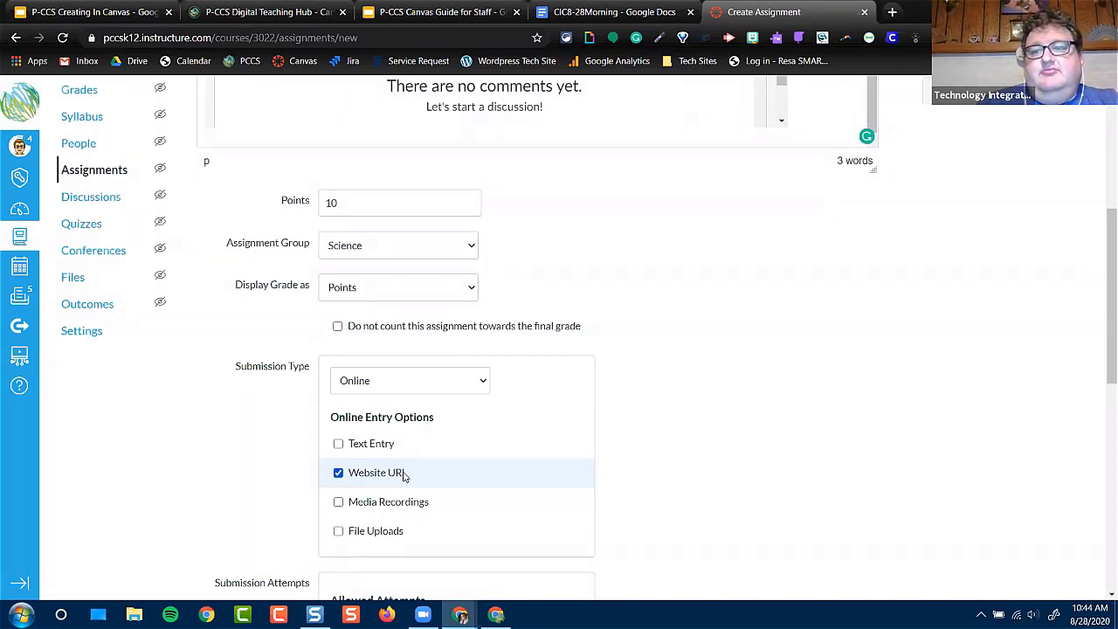
click(339, 473)
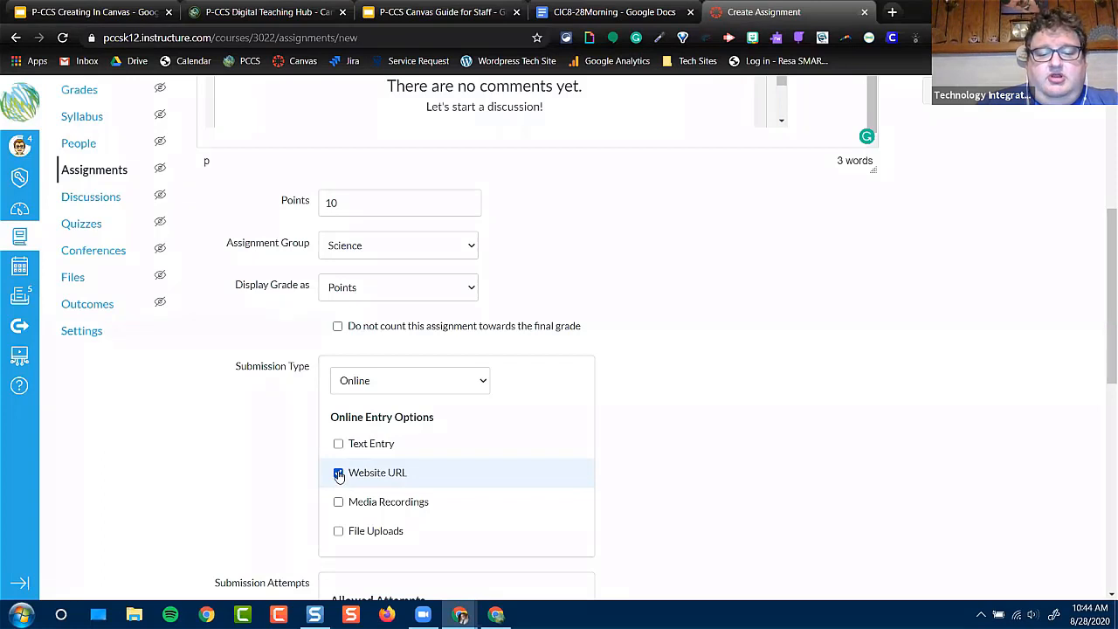
click(338, 502)
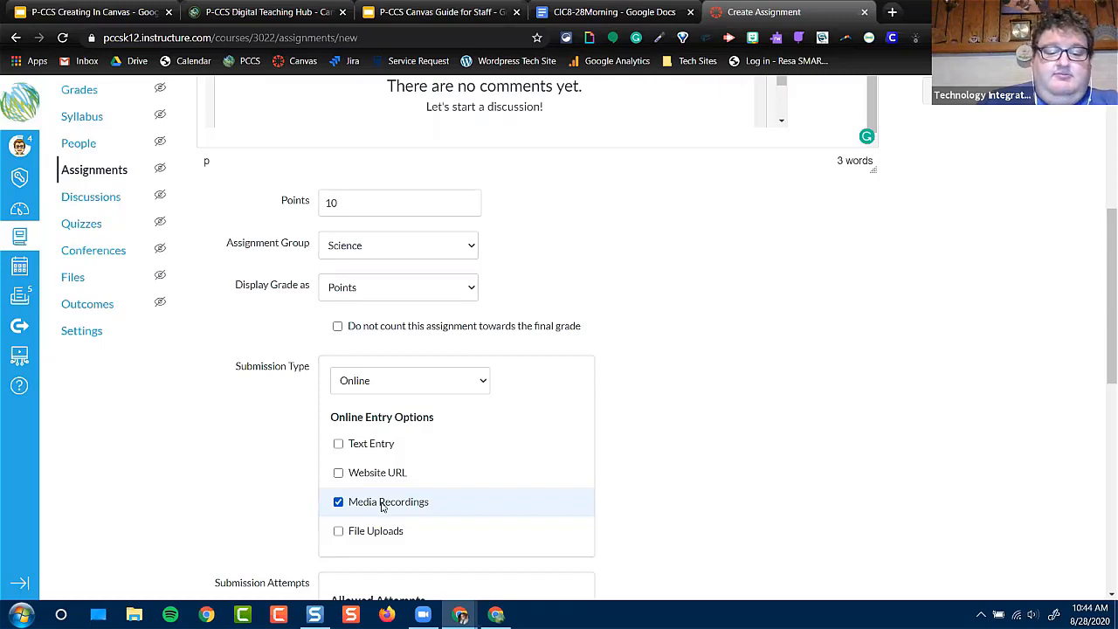
click(339, 502)
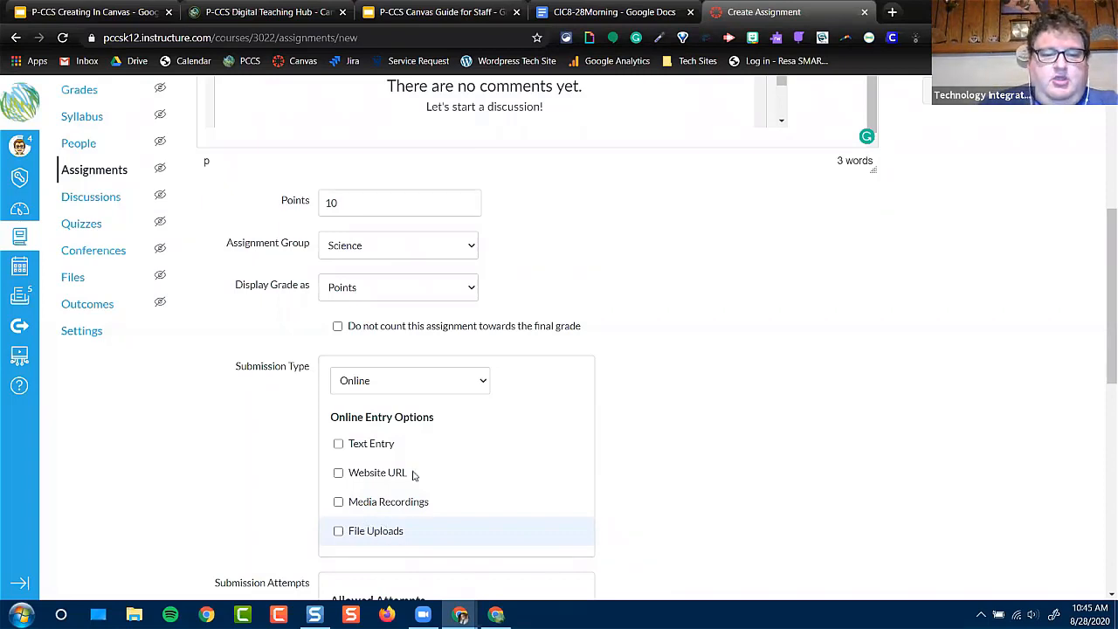
Set the assignment's submission type to External Tool
click(451, 382)
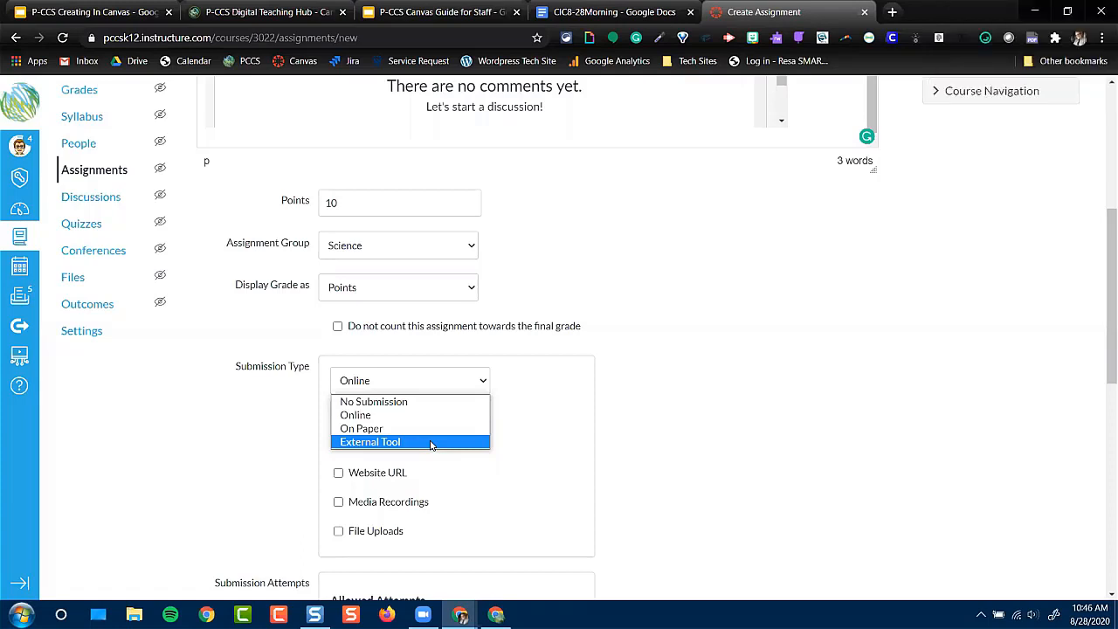
click(431, 443)
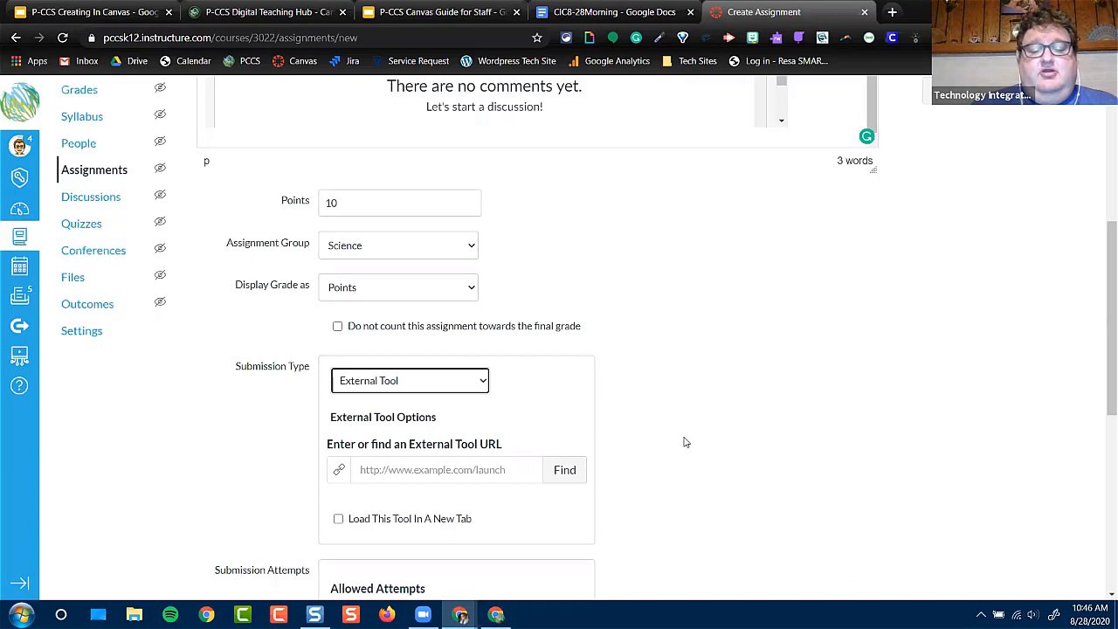
click(426, 385)
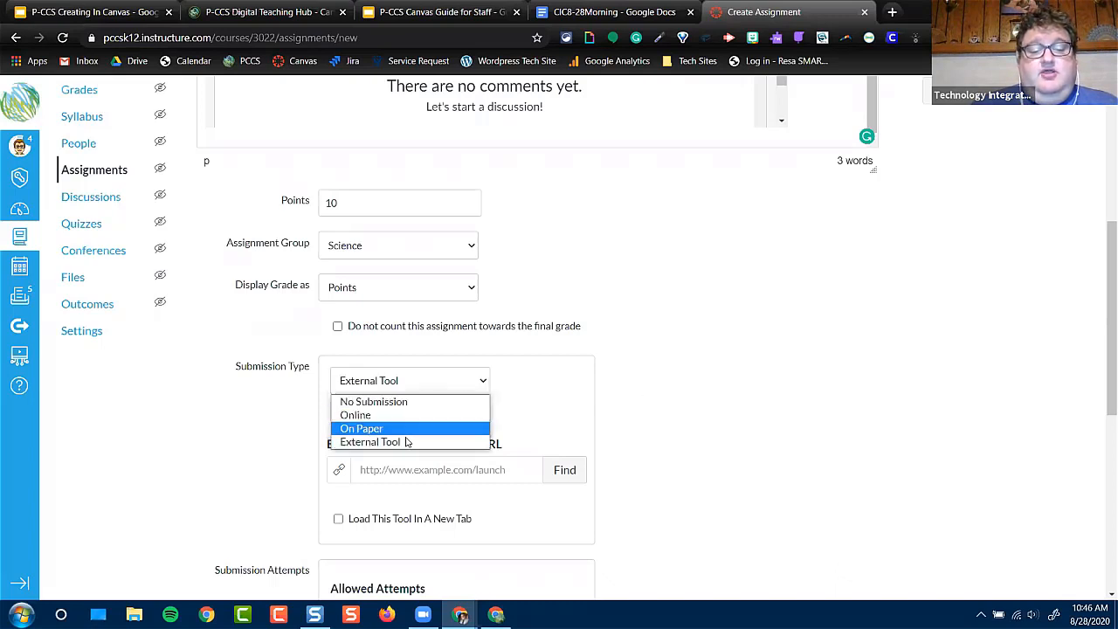
click(371, 442)
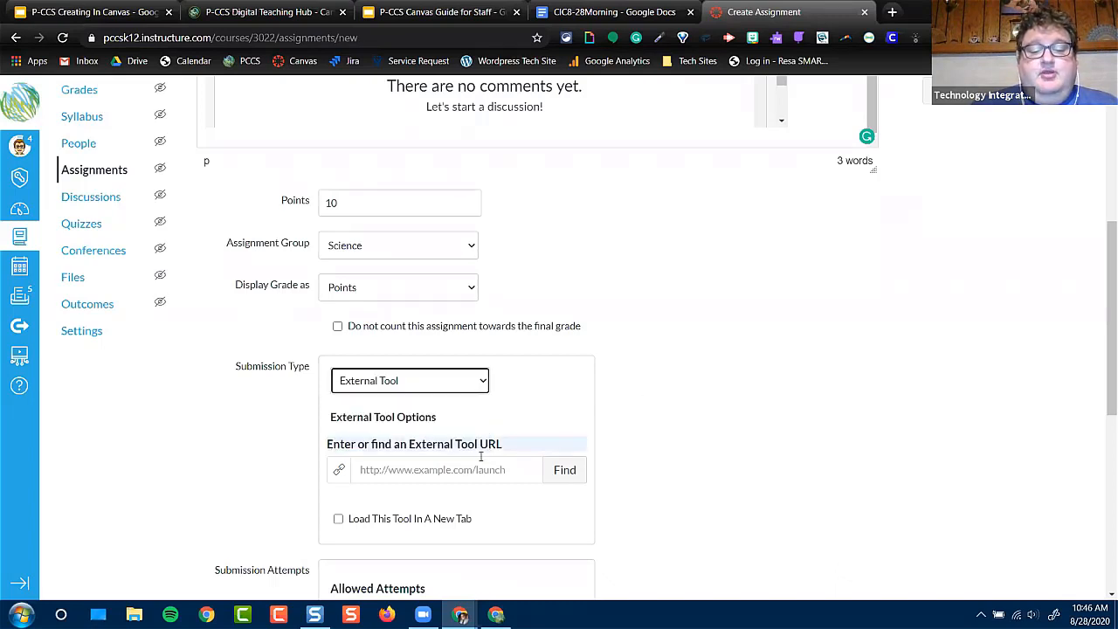
Find and choose Google Assignments as the external tool, and link the teacher's Google account to it
click(563, 471)
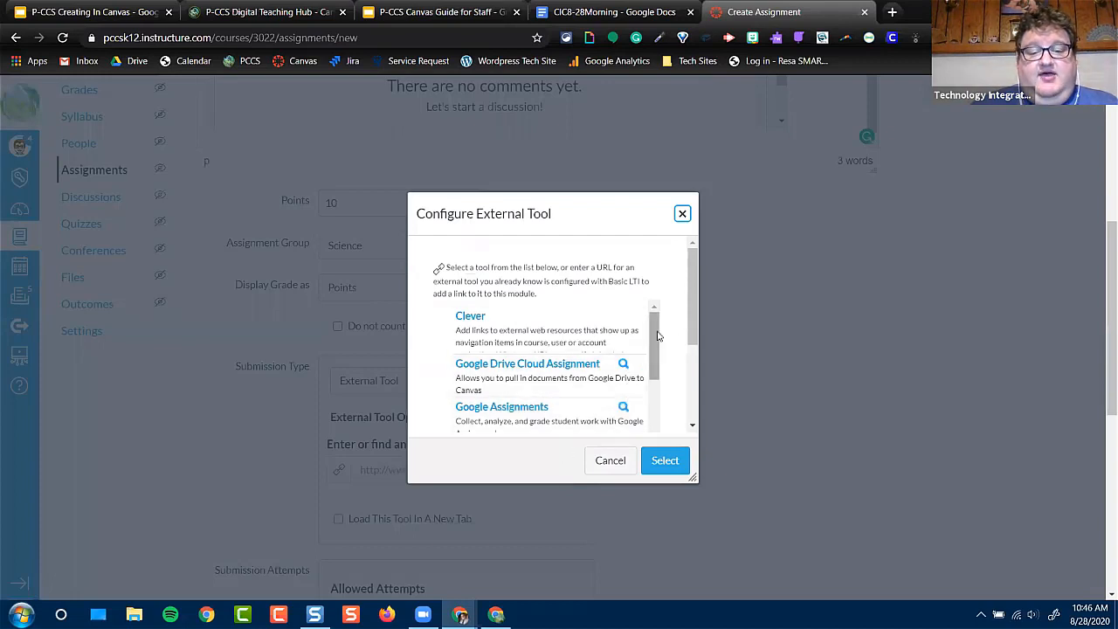
mouse_move(658, 331)
mouse_down()
mouse_move(651, 358)
mouse_move(645, 331)
mouse_move(644, 344)
mouse_up()
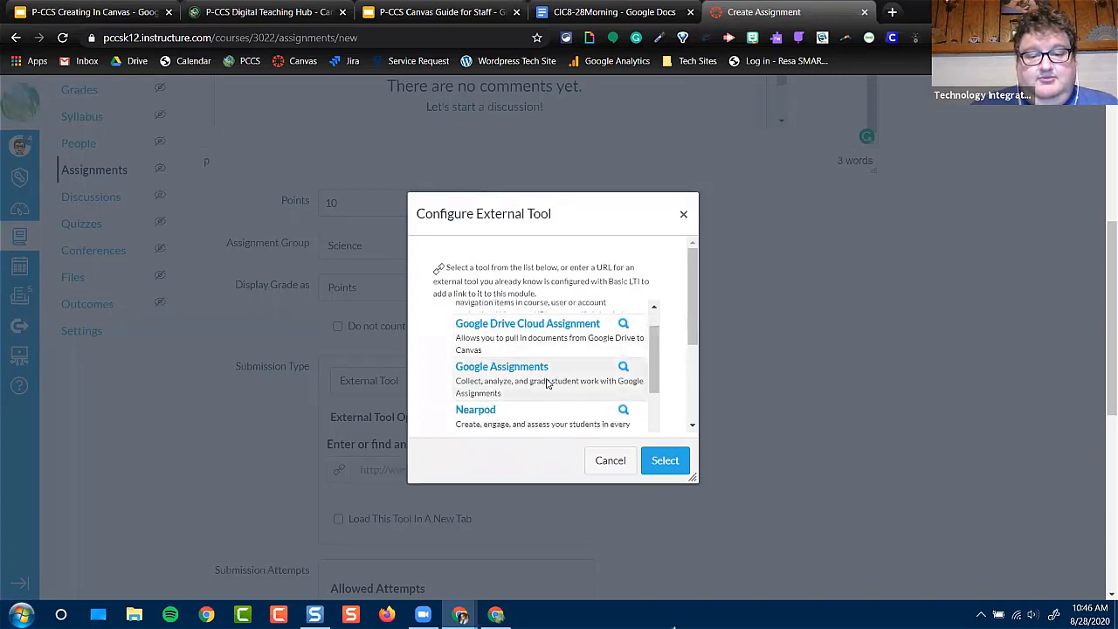
click(546, 384)
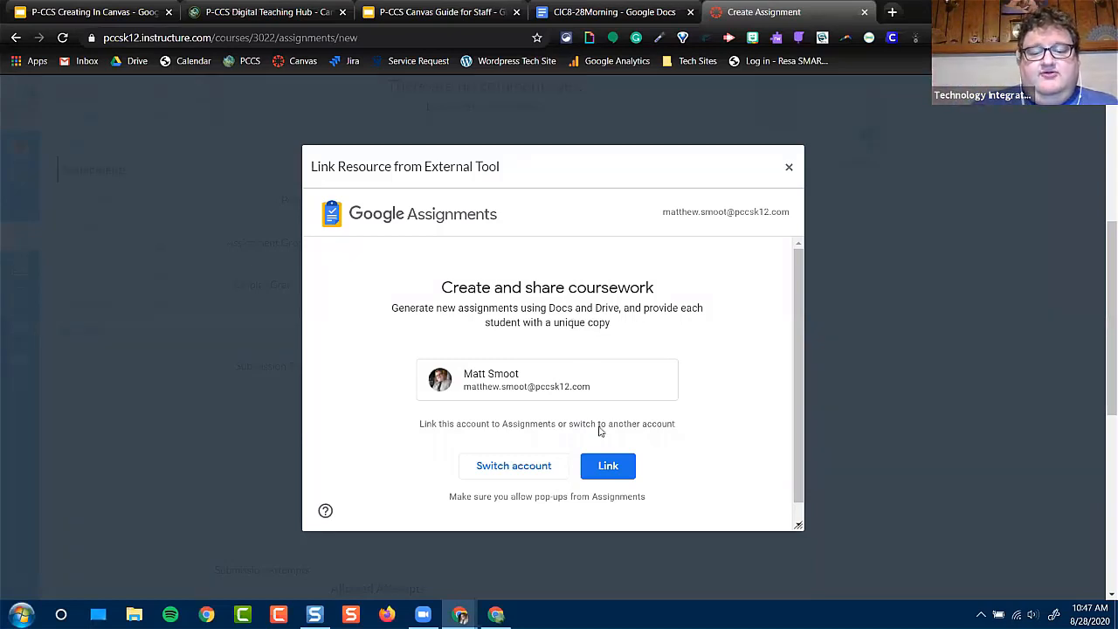
click(603, 468)
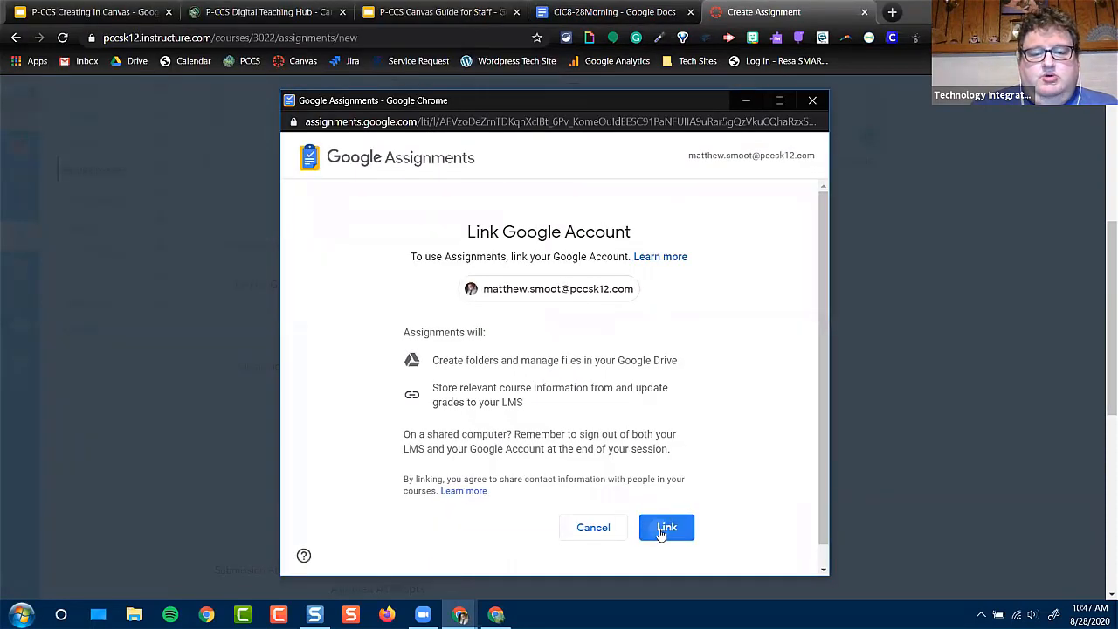
click(664, 530)
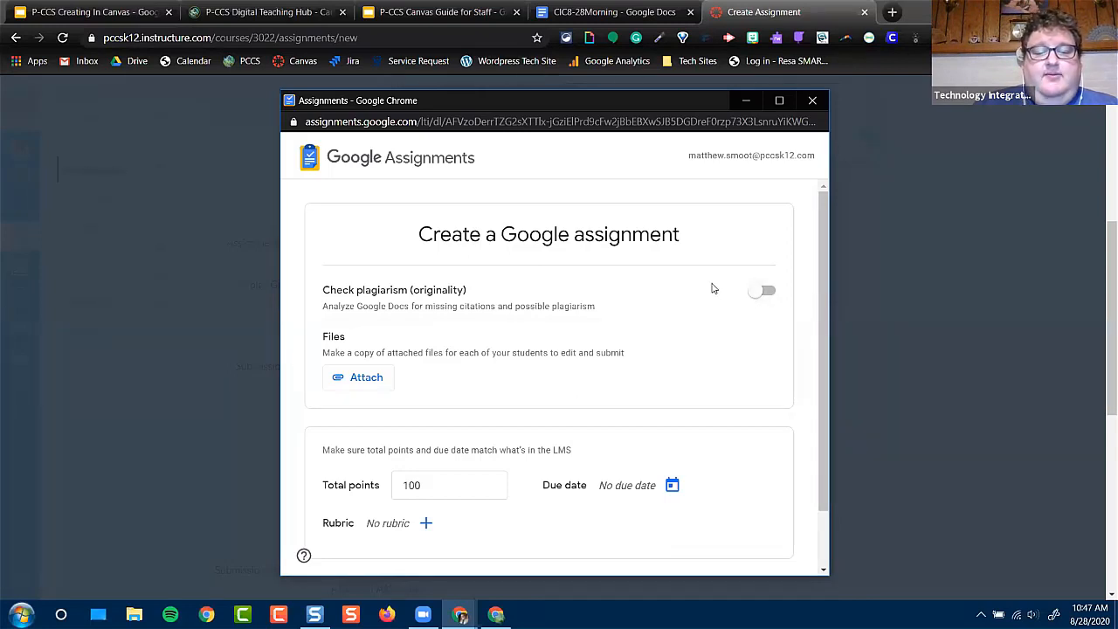
Try the plagiarism check and leave it off, and attach the P-CCS Canvas Guide for Staff file from Google Drive
click(762, 294)
click(764, 293)
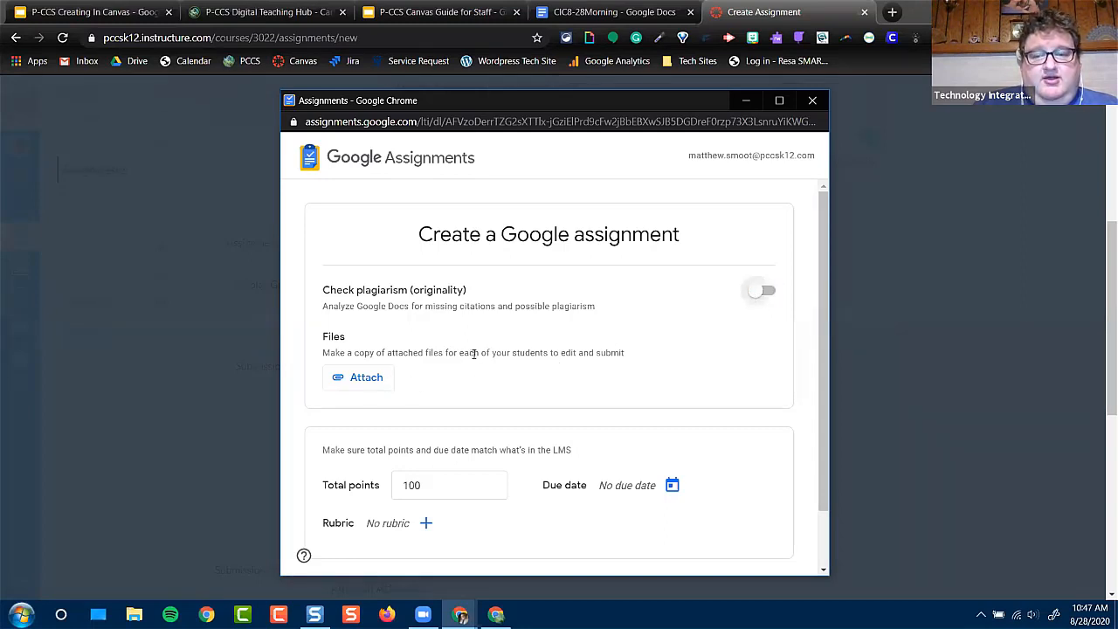
click(370, 381)
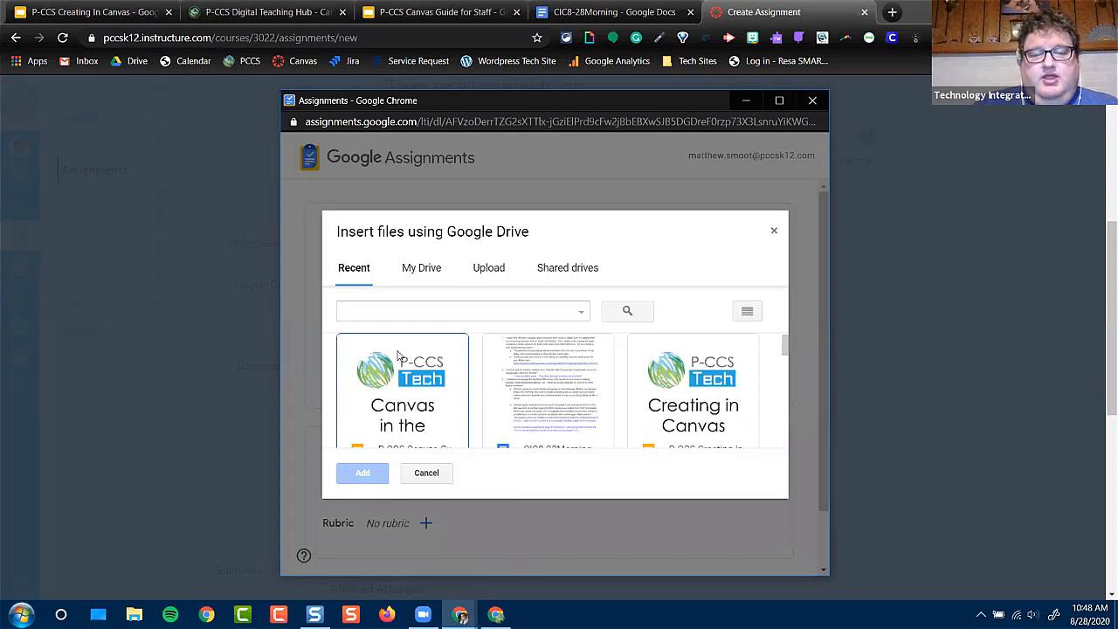
click(391, 399)
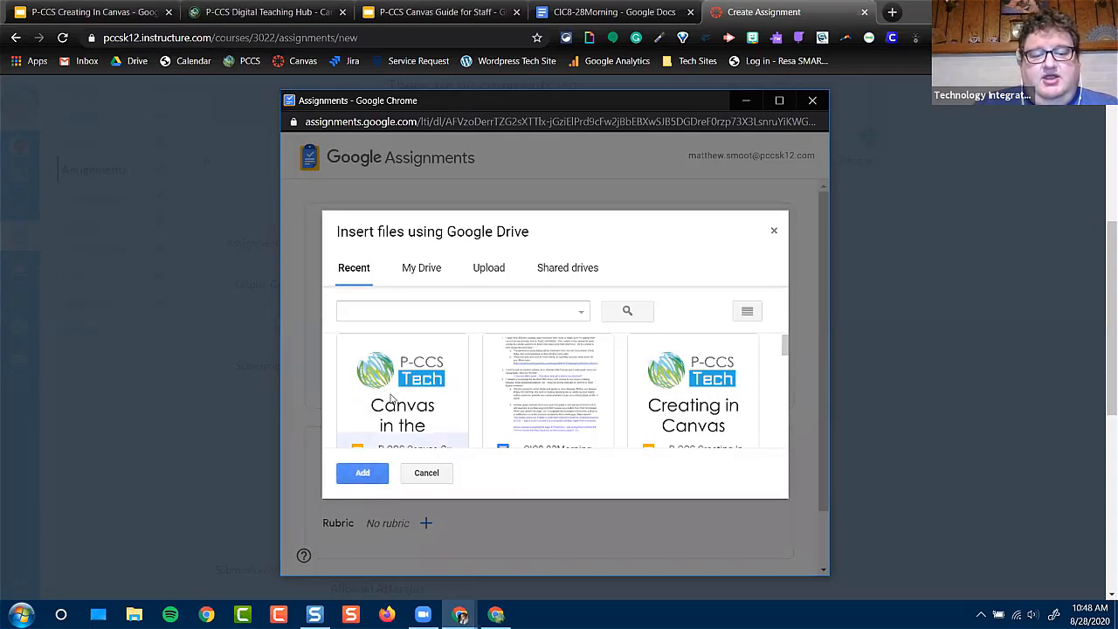
click(370, 473)
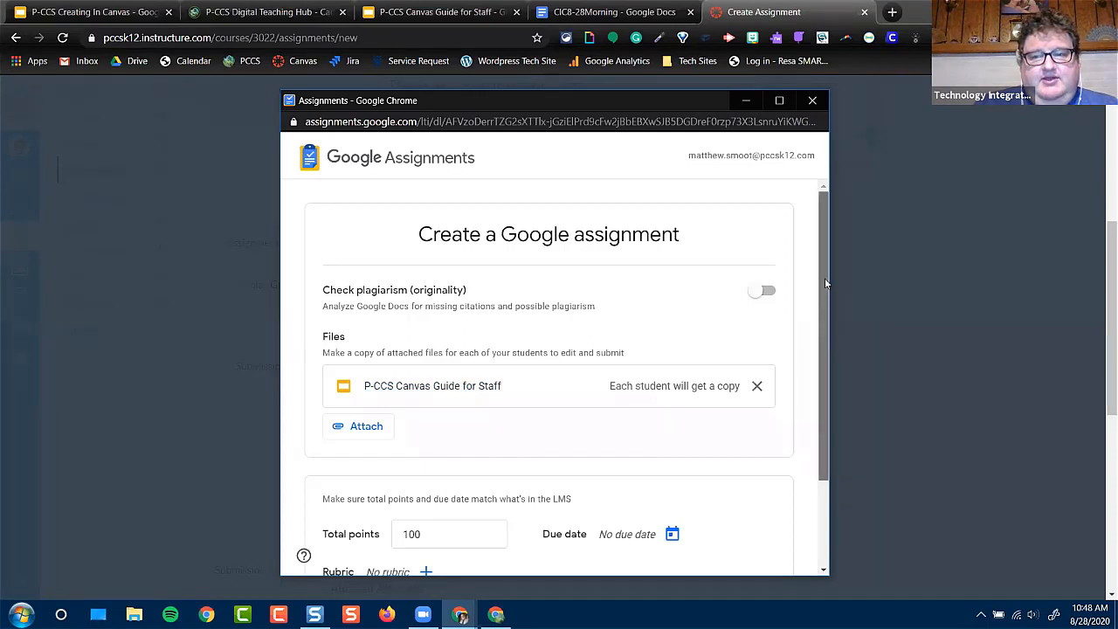
Set the Google assignment's total points to 10 and its due date to Aug 31, 2020, 11:59 PM
drag(824, 279, 825, 368)
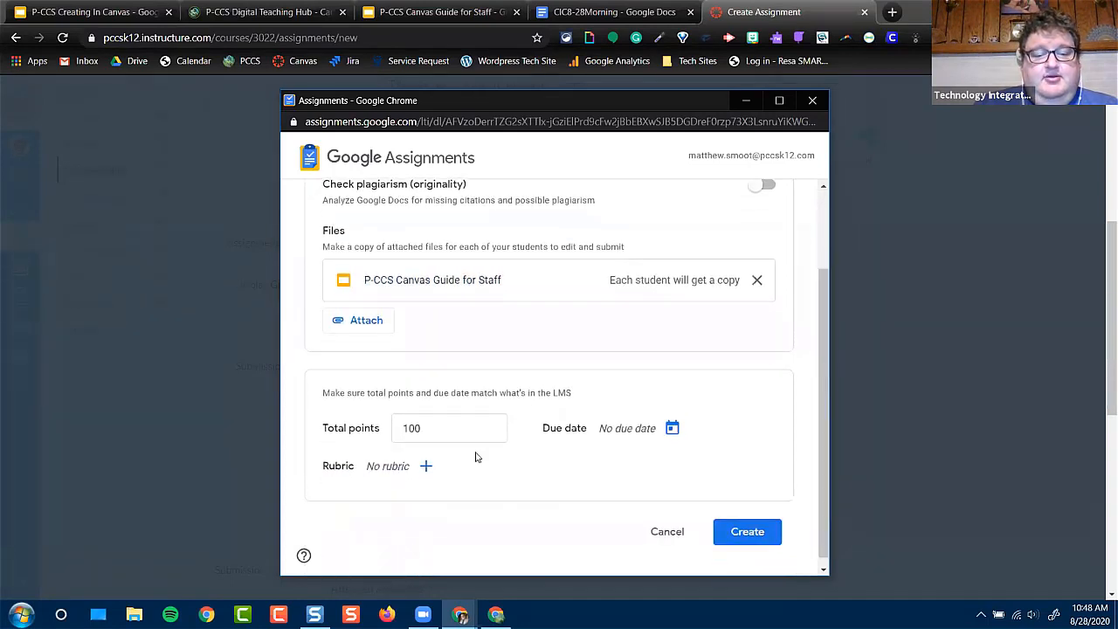
click(438, 431)
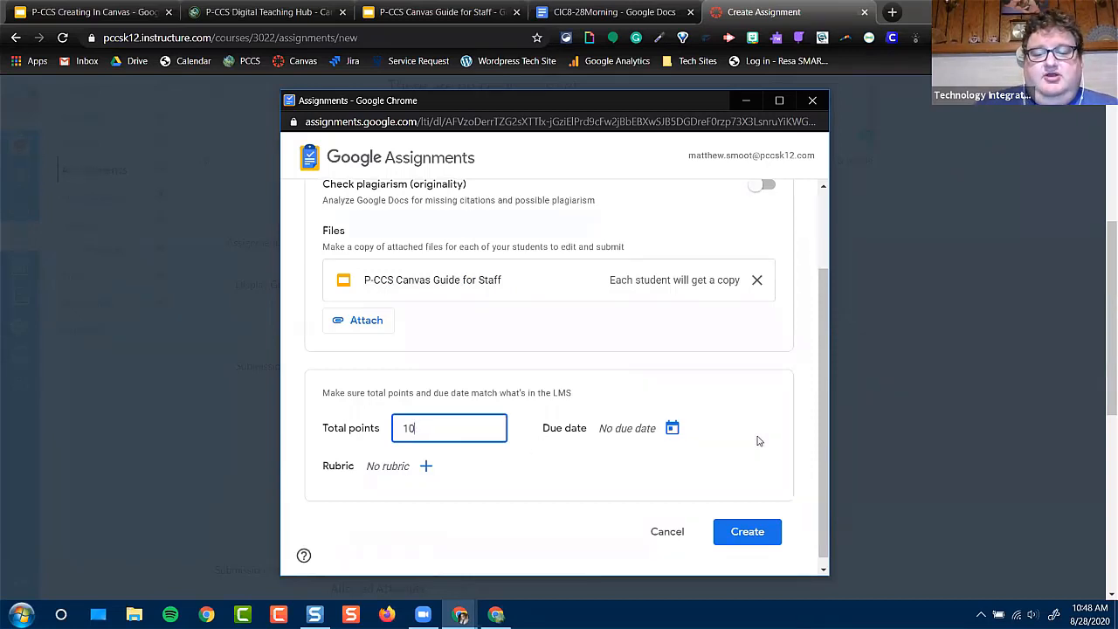
click(672, 429)
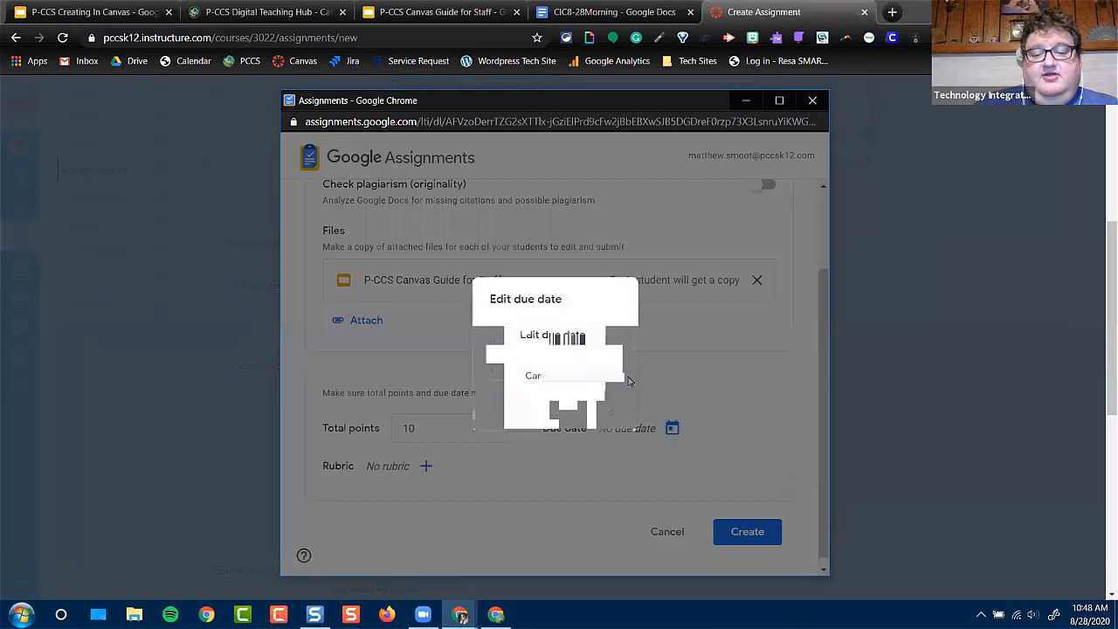
click(609, 338)
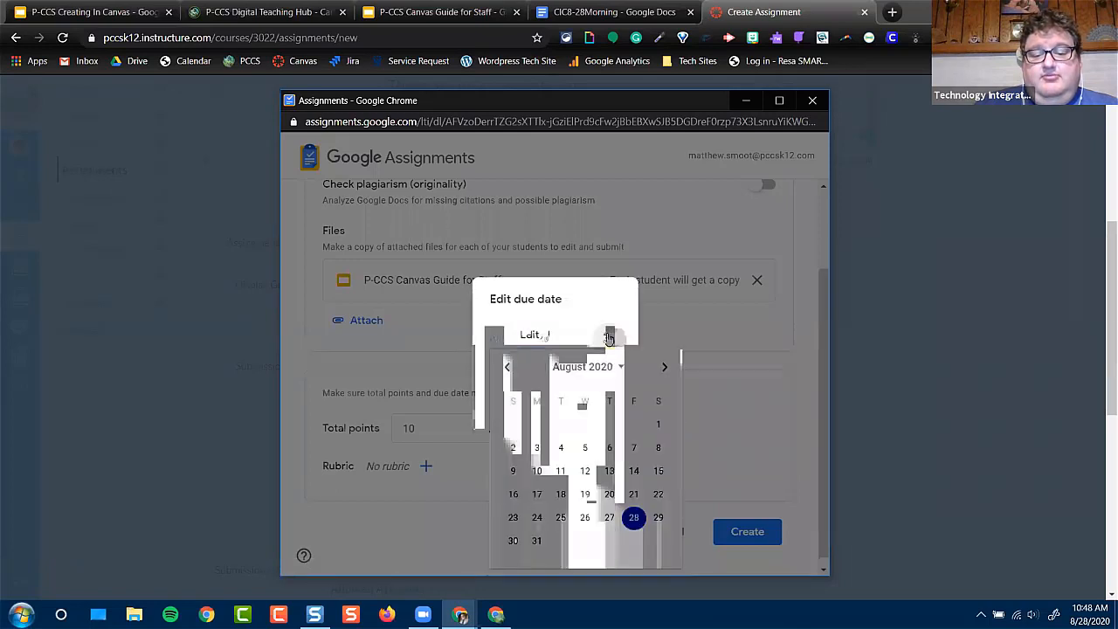
click(536, 540)
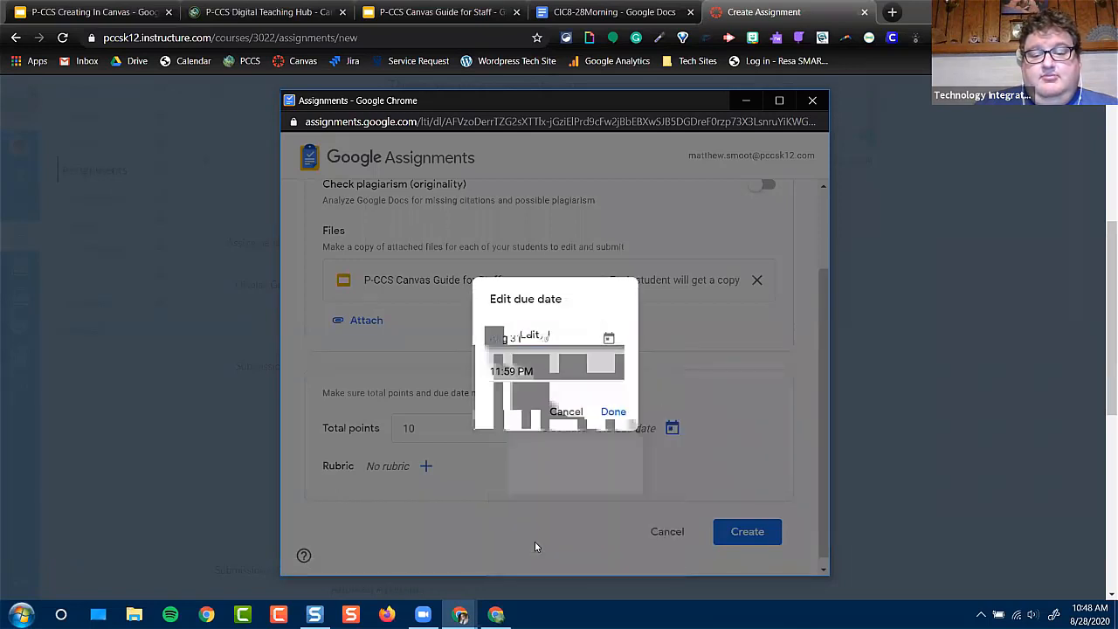
click(613, 414)
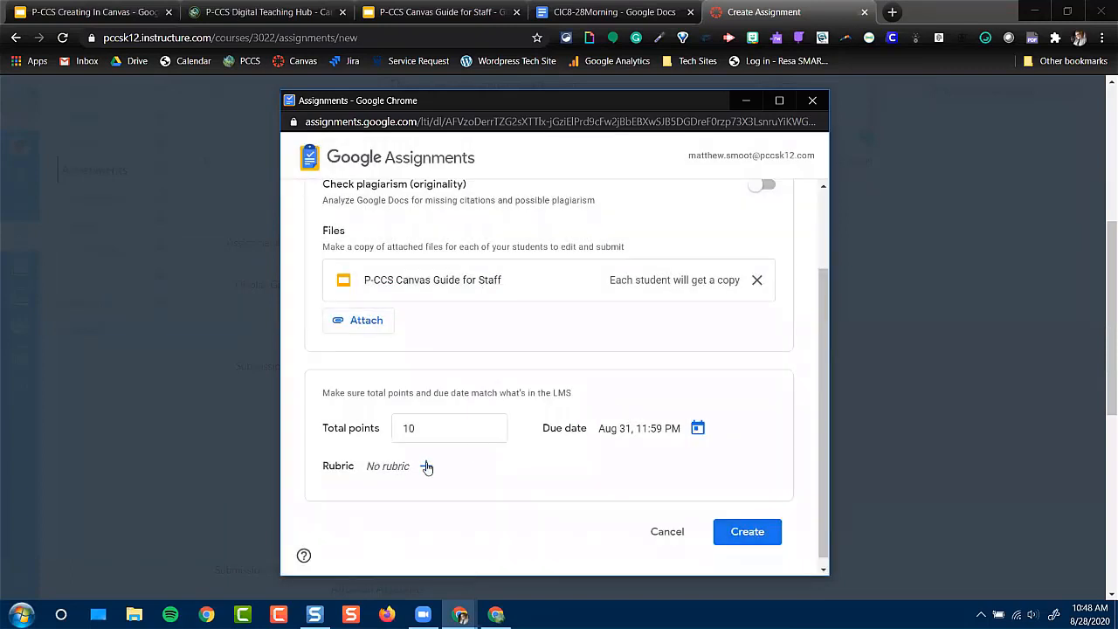
Start a new rubric for the Google assignment, look over its criterion fields and discard it
click(427, 466)
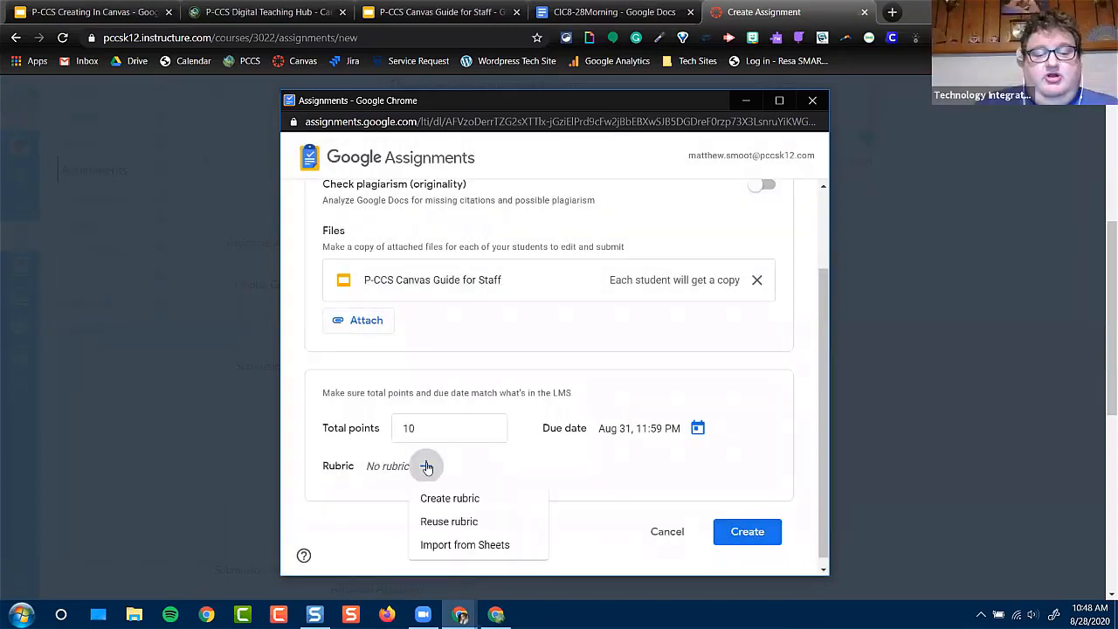
click(445, 504)
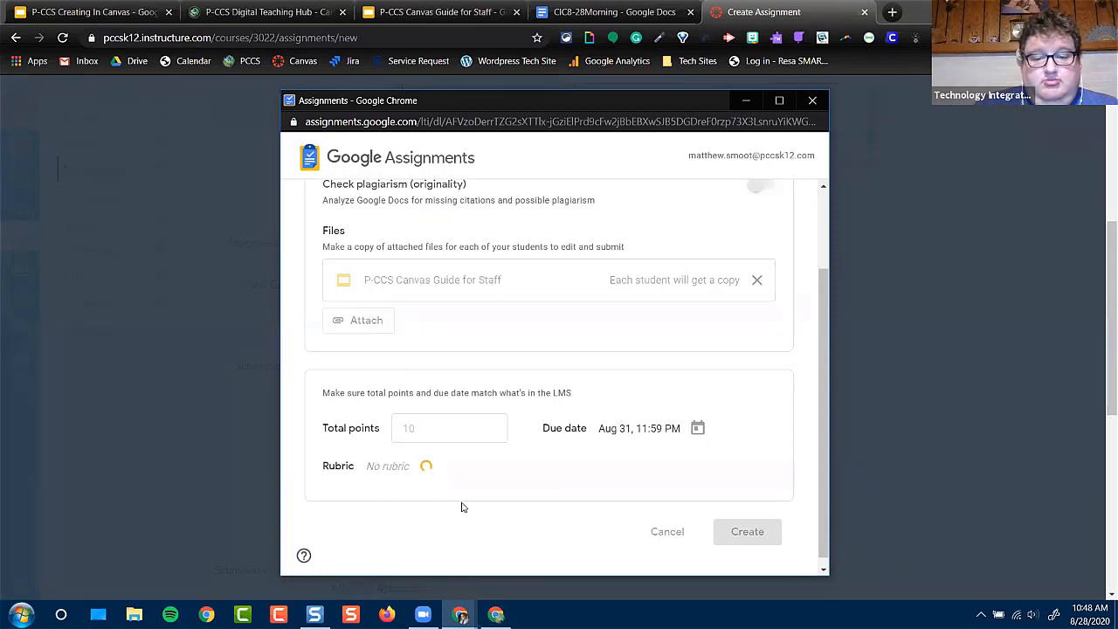
scroll(468, 412, down, 1)
scroll(469, 411, down, 1)
scroll(469, 412, up, 2)
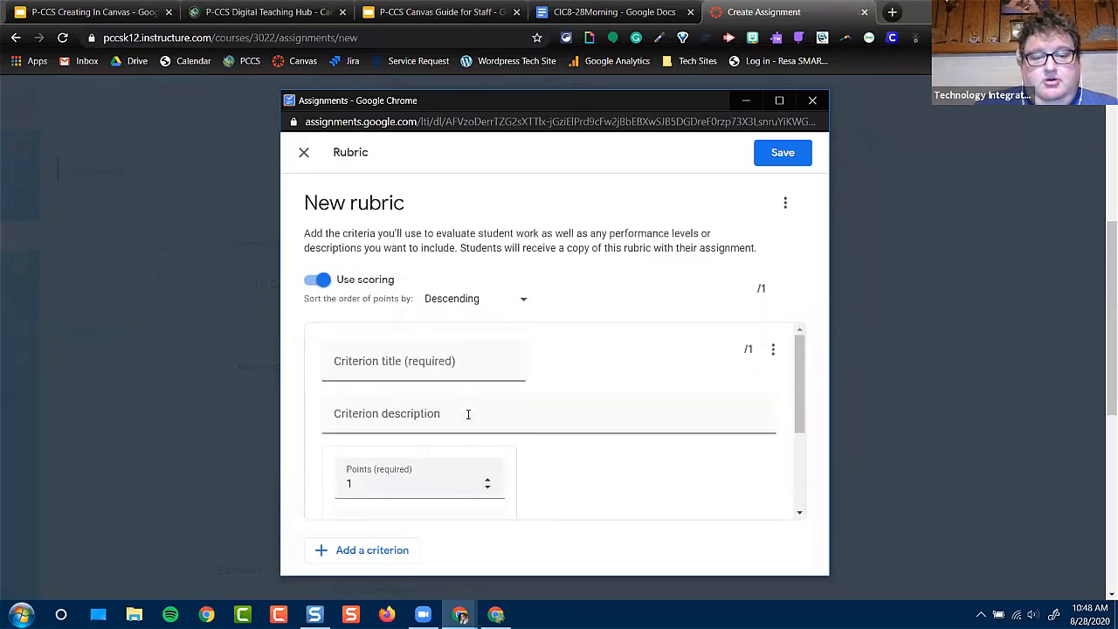
click(303, 152)
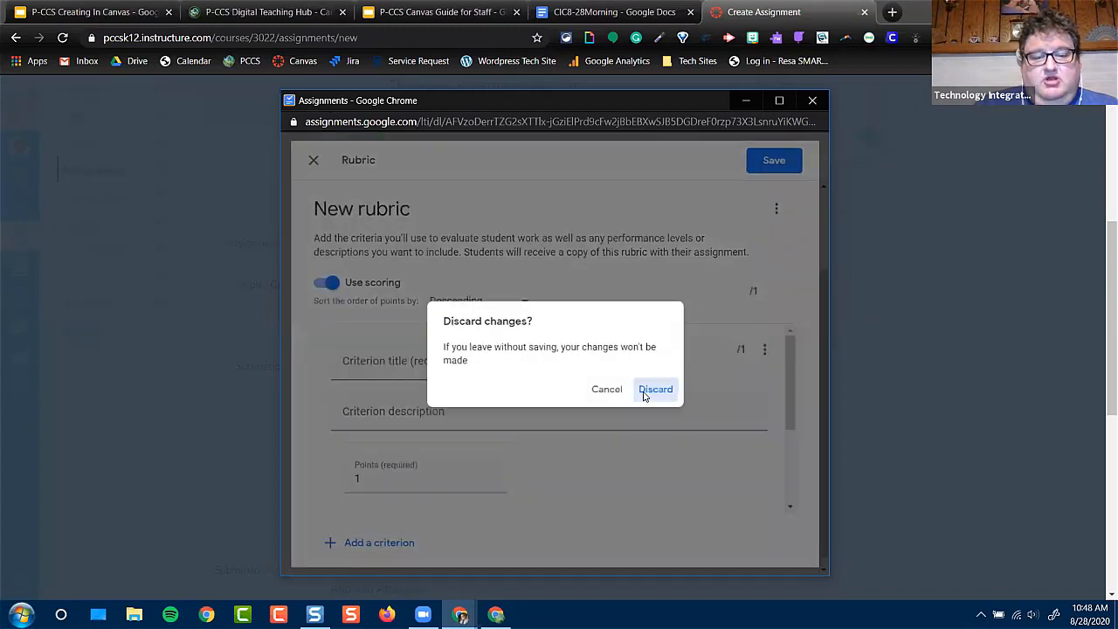
click(657, 391)
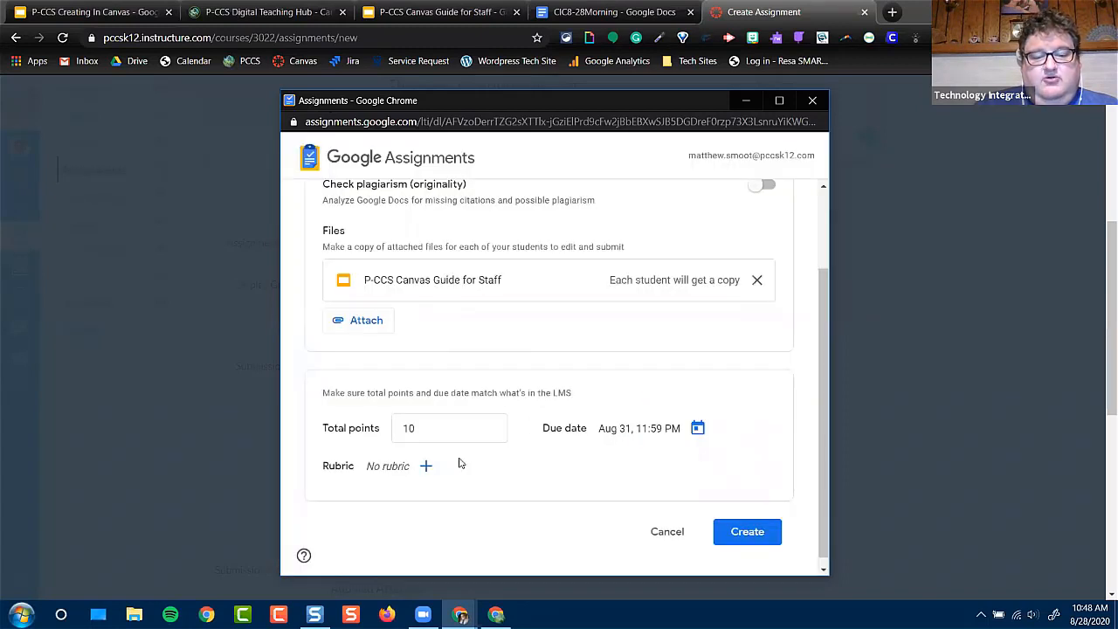
Create the Google assignment and use its link as the Canvas assignment's external tool URL
click(759, 531)
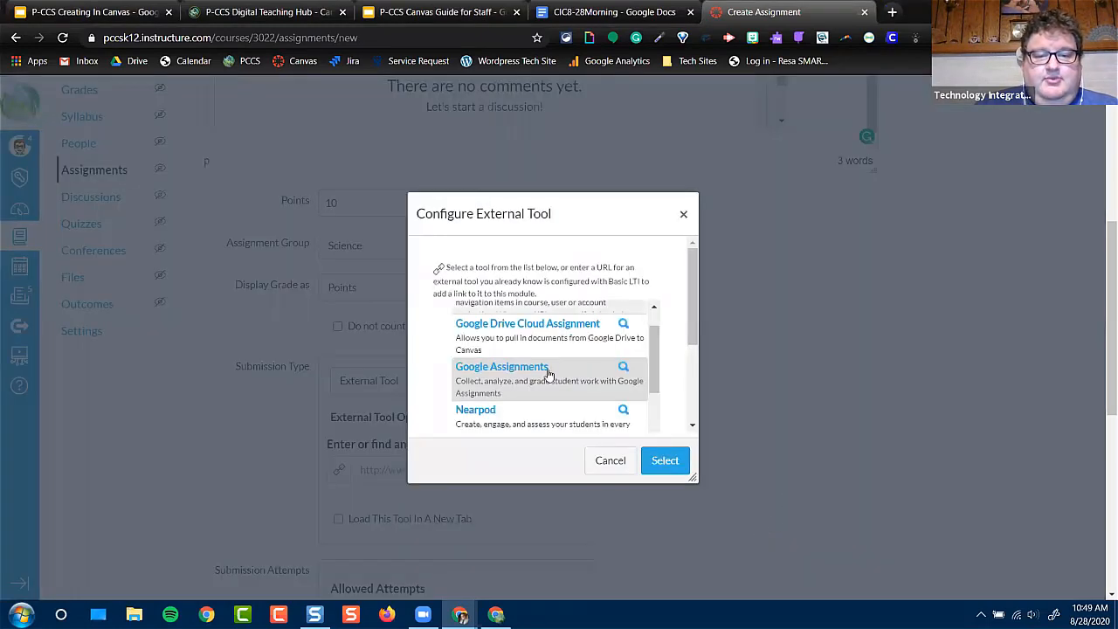
click(682, 468)
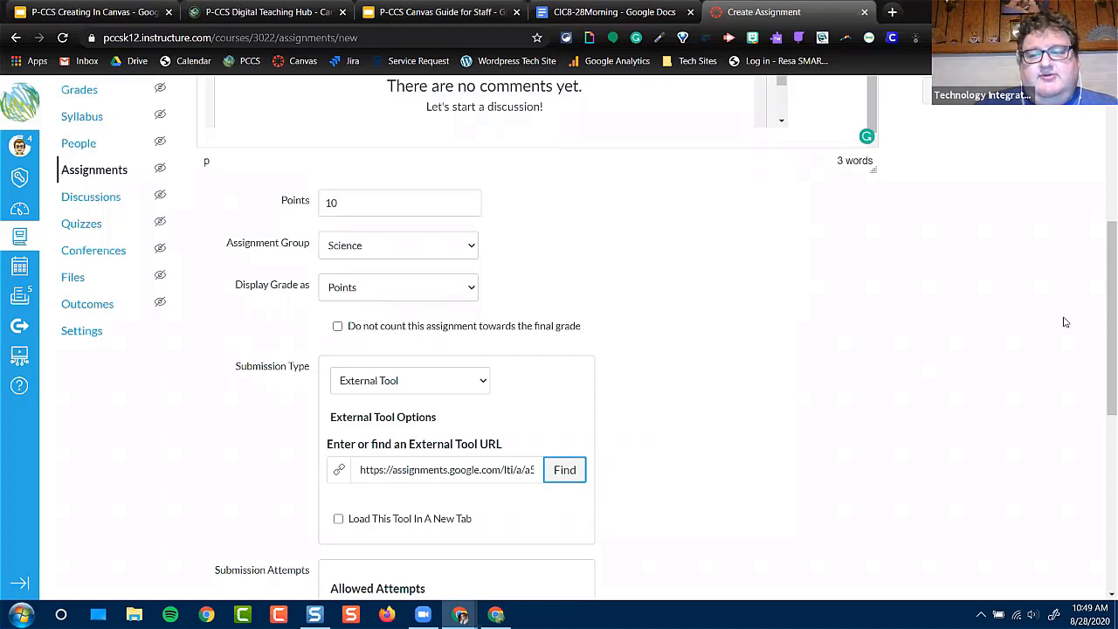
Try limiting the allowed submission attempts to 5, and return the setting to Unlimited
drag(1103, 268, 1103, 295)
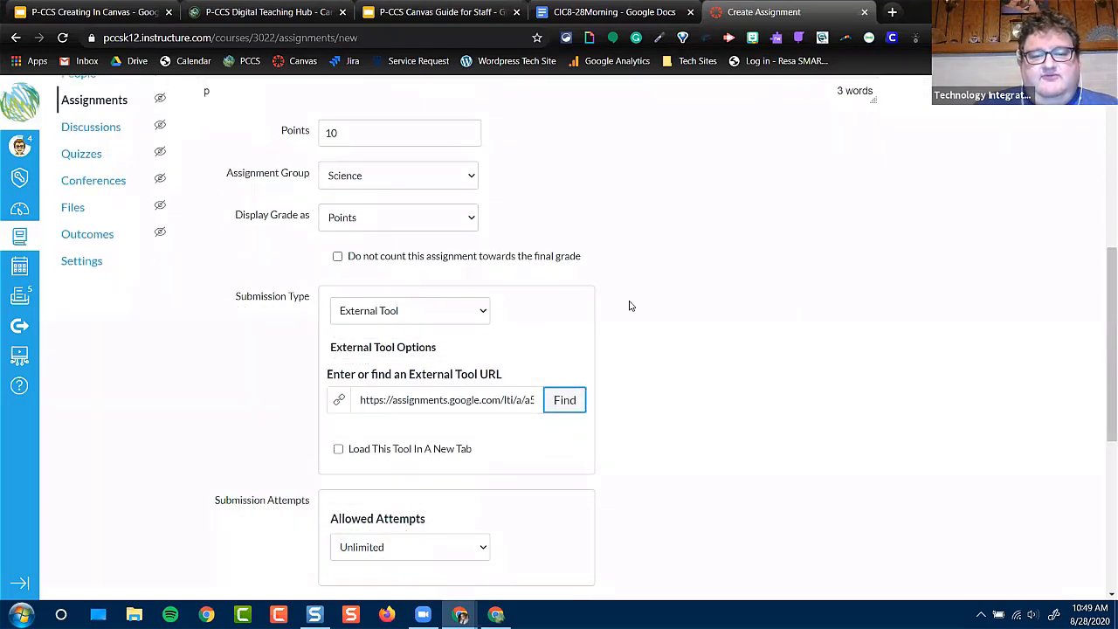
drag(1101, 371, 1100, 451)
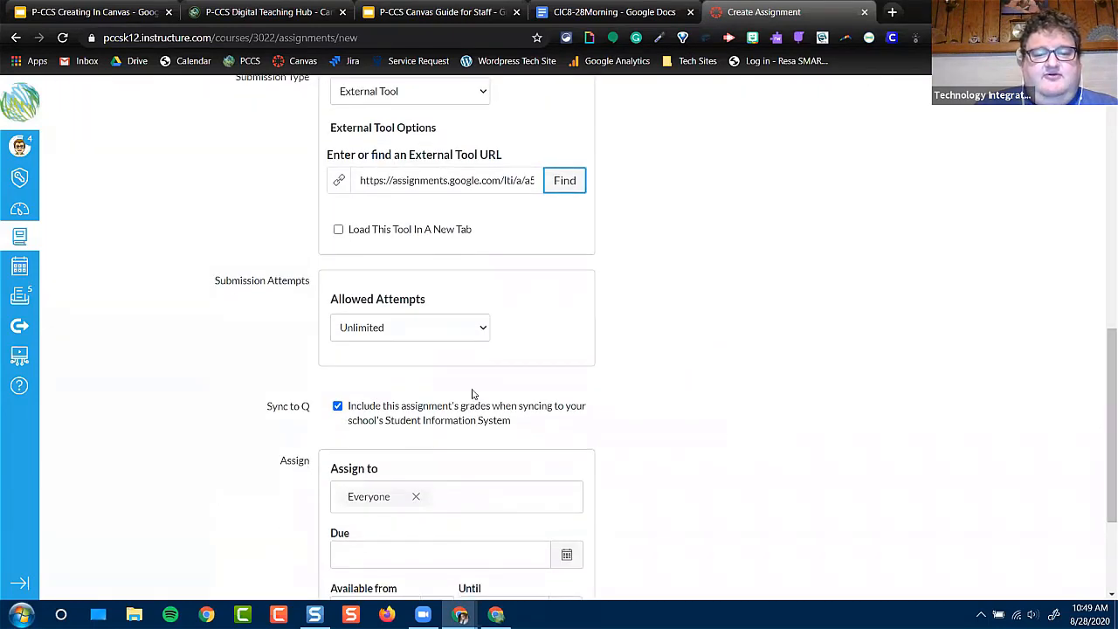
click(363, 329)
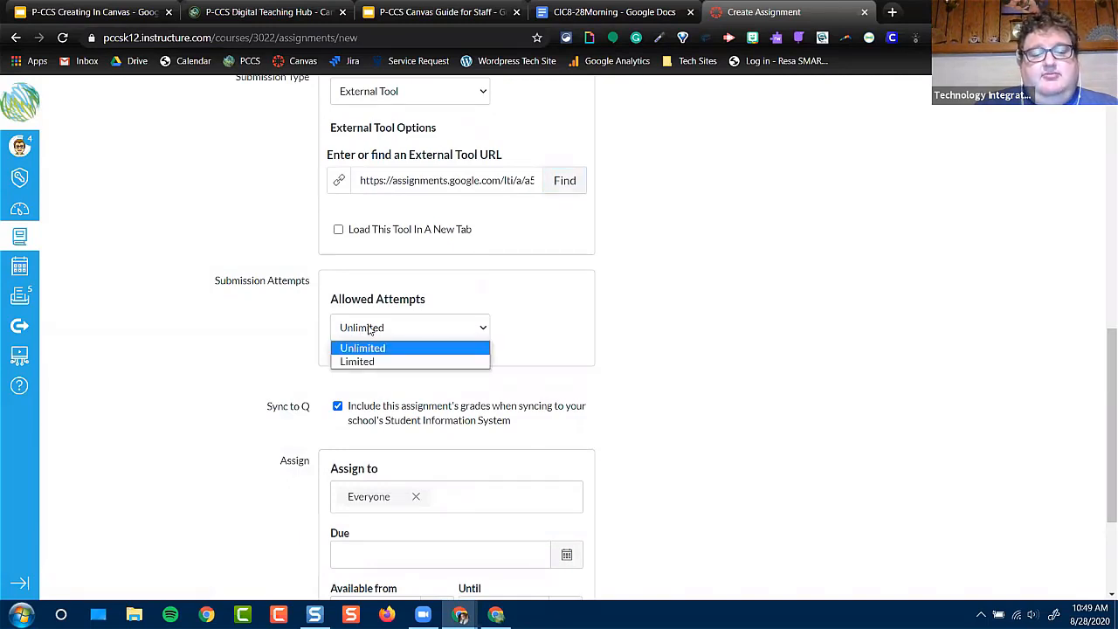
click(371, 360)
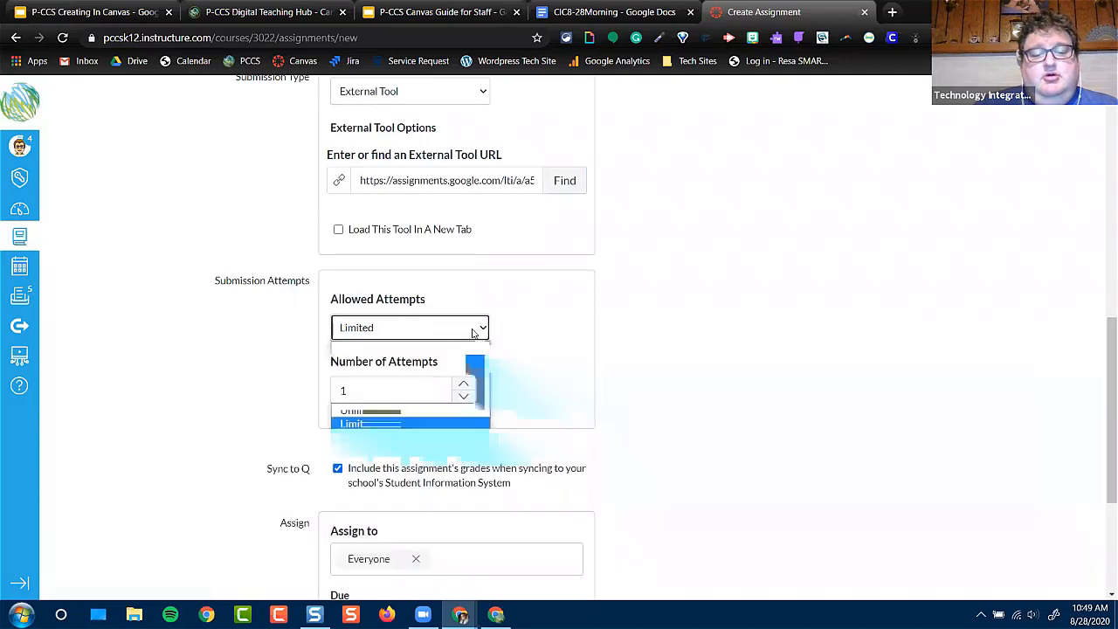
click(464, 384)
click(465, 385)
click(465, 385)
click(464, 385)
click(461, 398)
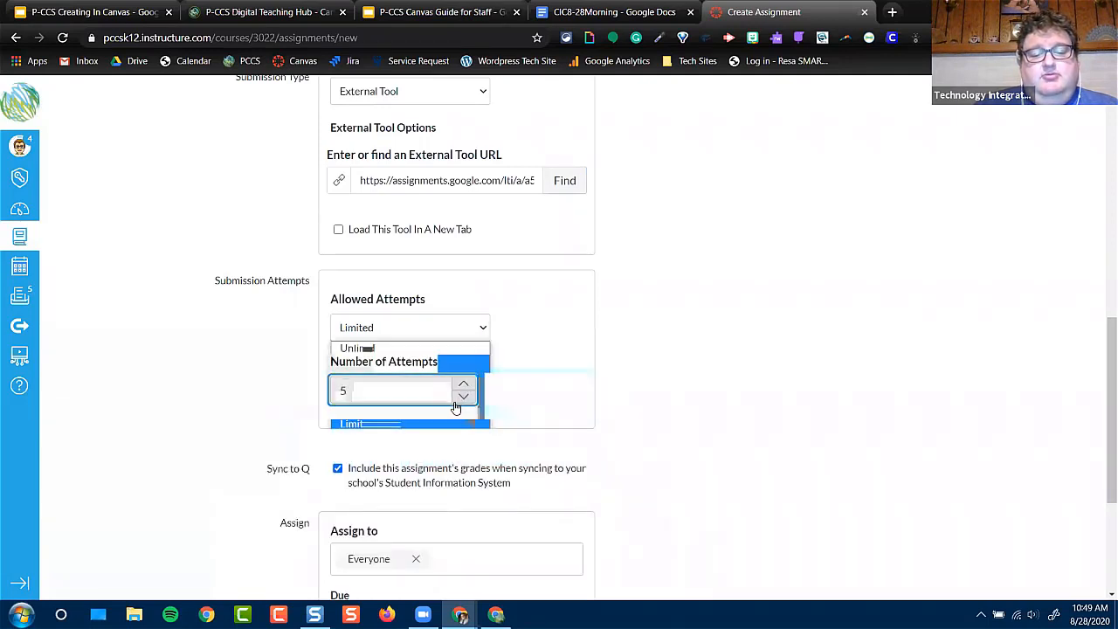
click(439, 333)
click(430, 349)
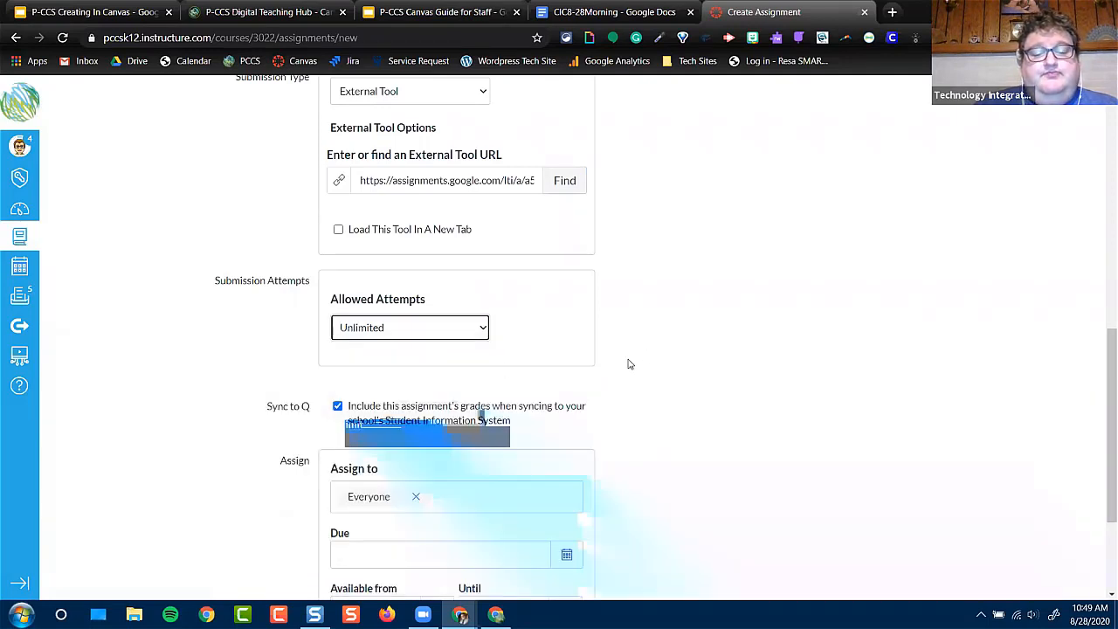
Exclude this assignment's grades from the Sync to Q student information system
scroll(629, 362, down, 1)
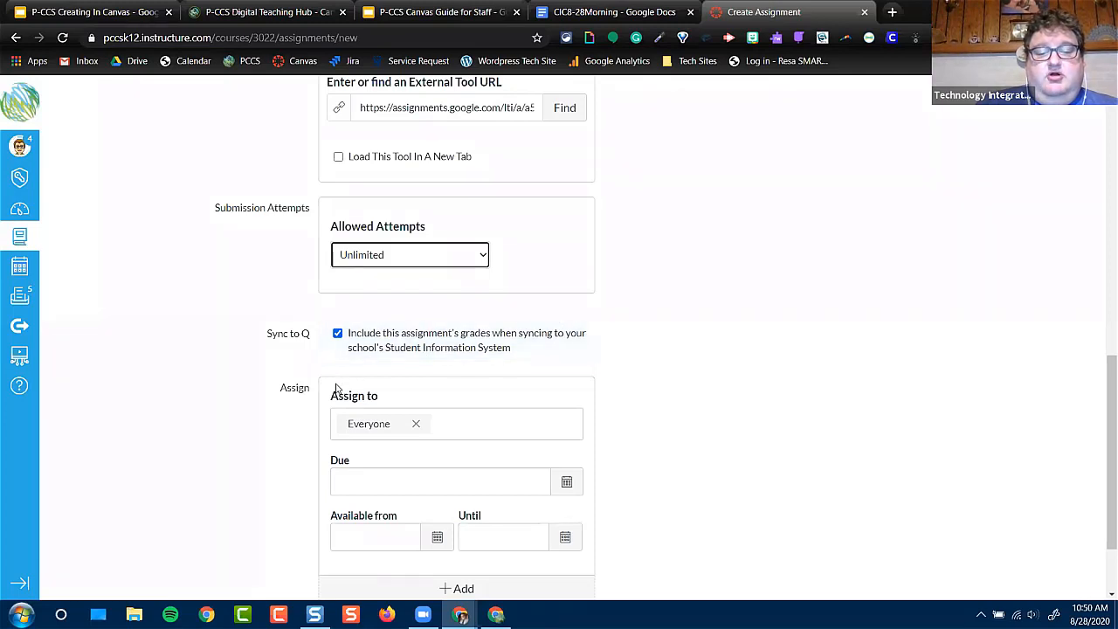
click(340, 338)
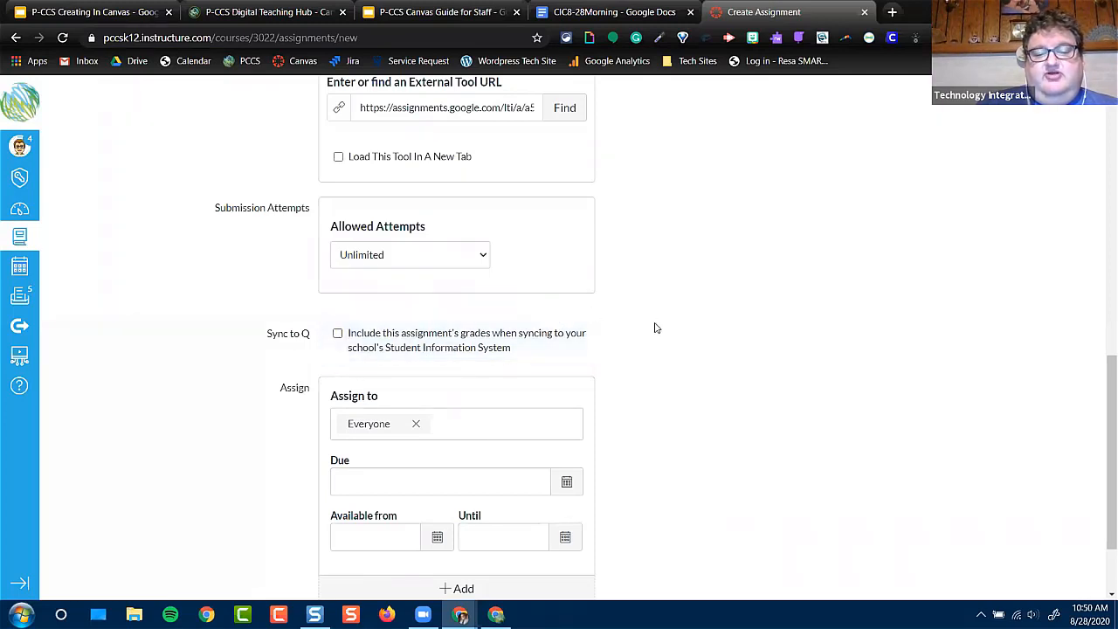
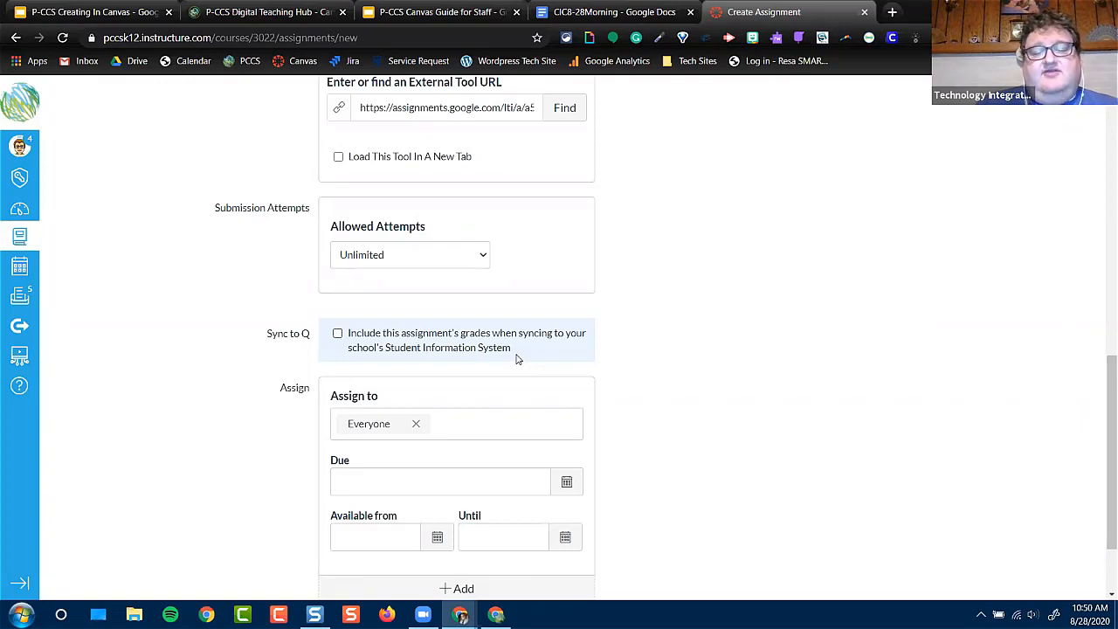
Check which assignees can be chosen for the assignment, leaving it assigned to Everyone
scroll(786, 370, down, 2)
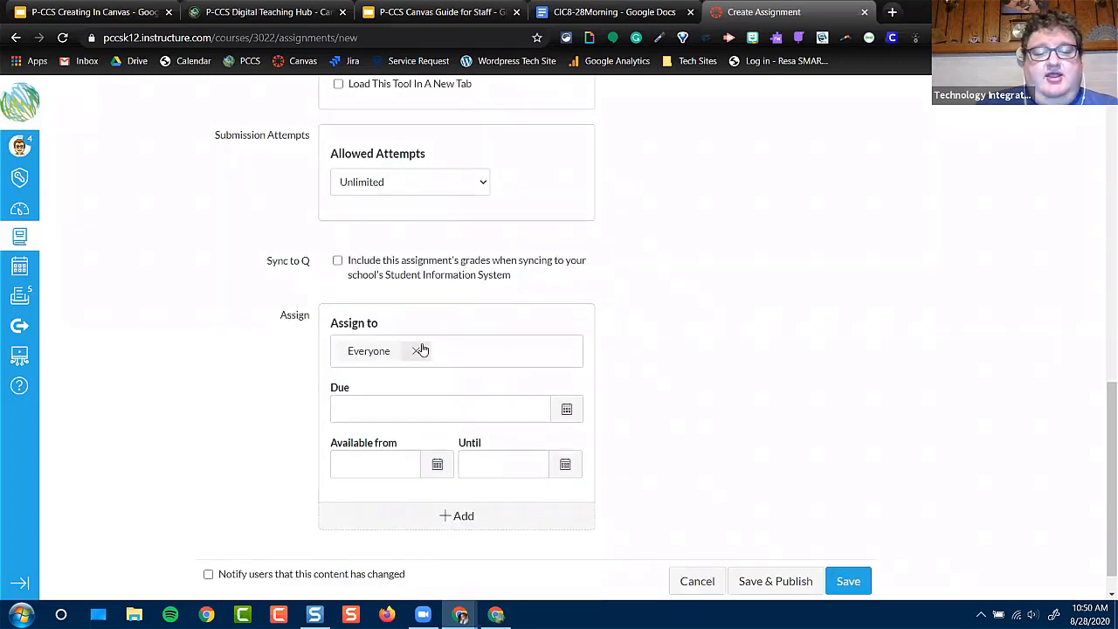
click(458, 346)
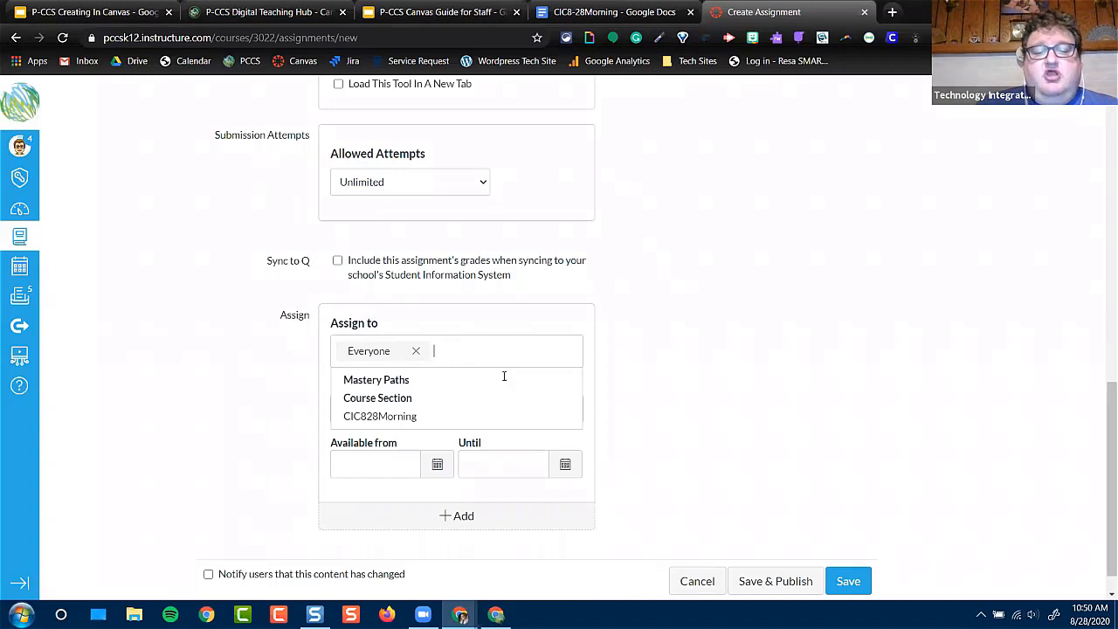
click(692, 338)
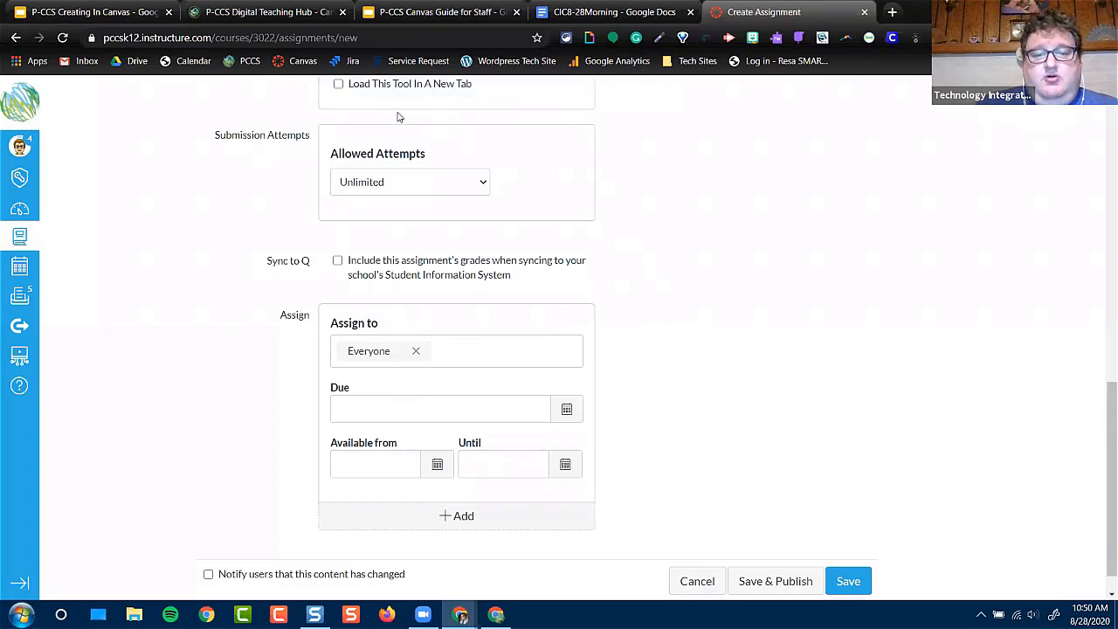
Set the assignment's due date to Aug 31 11:59pm and save it without publishing
click(548, 410)
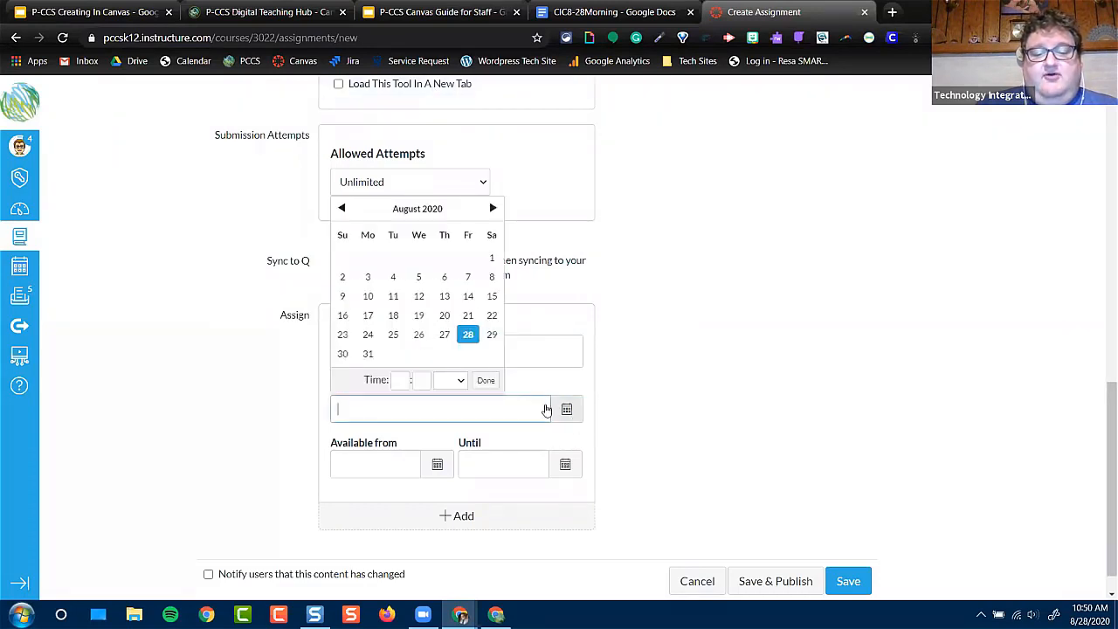
click(367, 354)
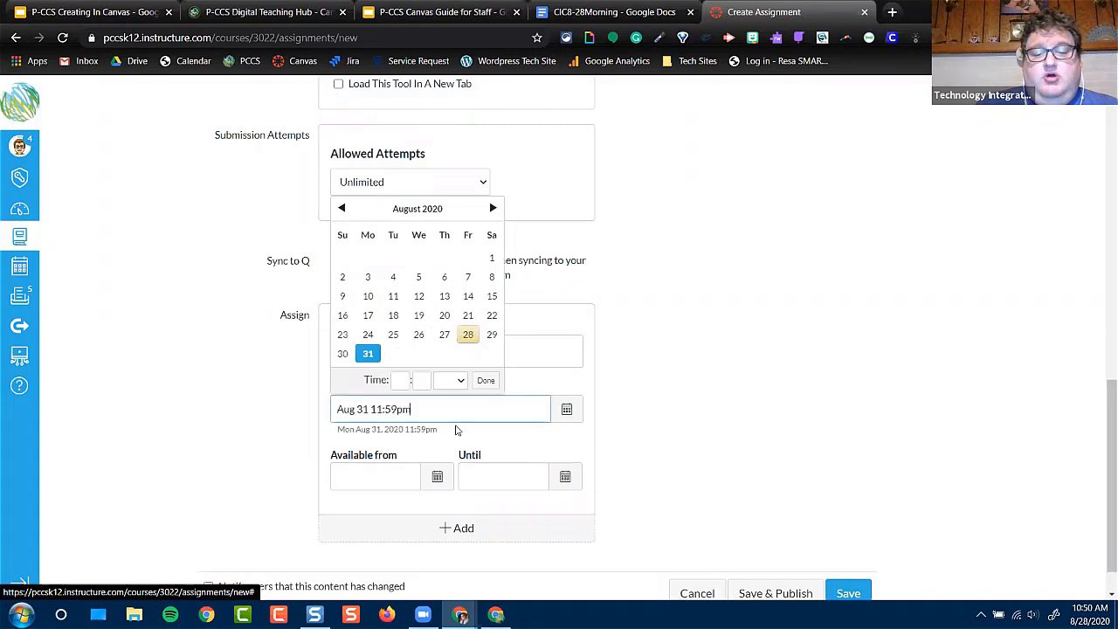
click(709, 415)
scroll(724, 452, down, 1)
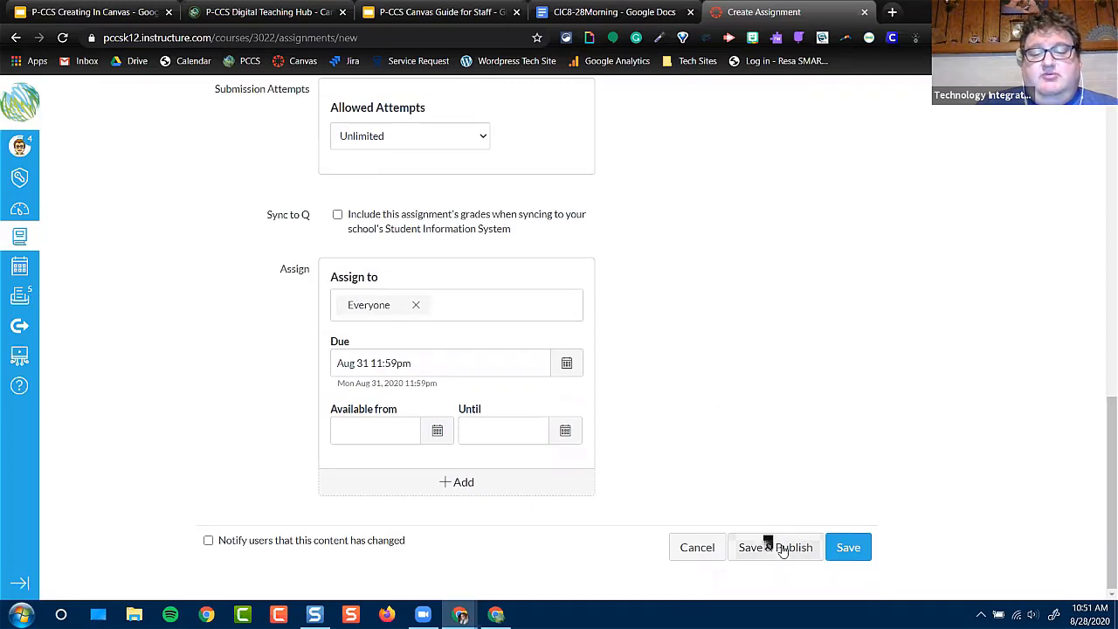
click(857, 548)
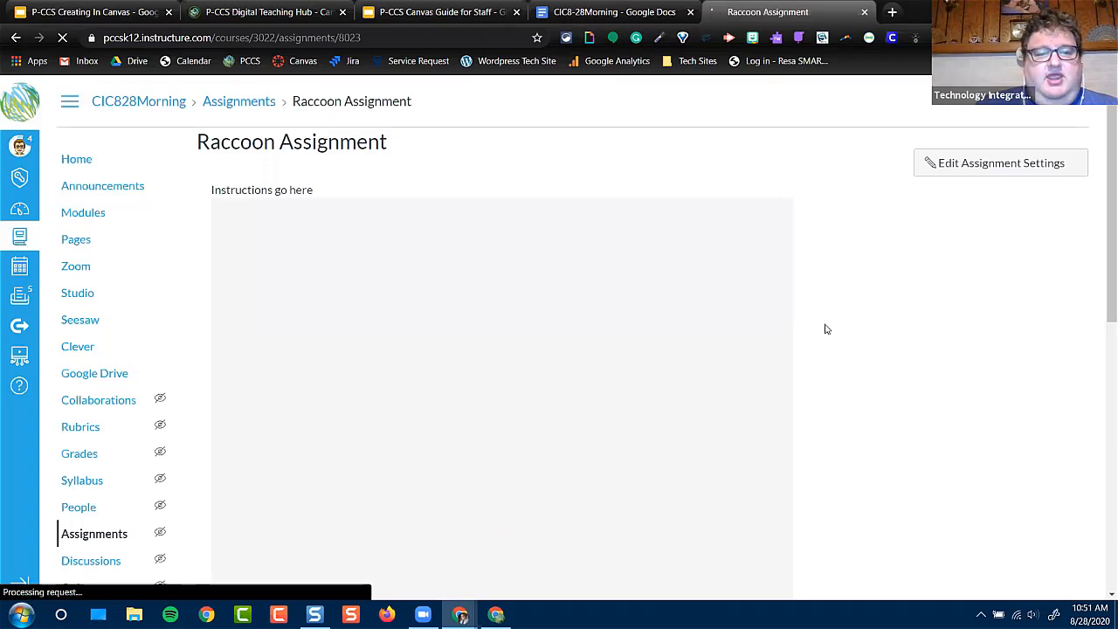
Publish the Raccoon Assignment in the Science group of the course's assignments list
scroll(826, 329, down, 7)
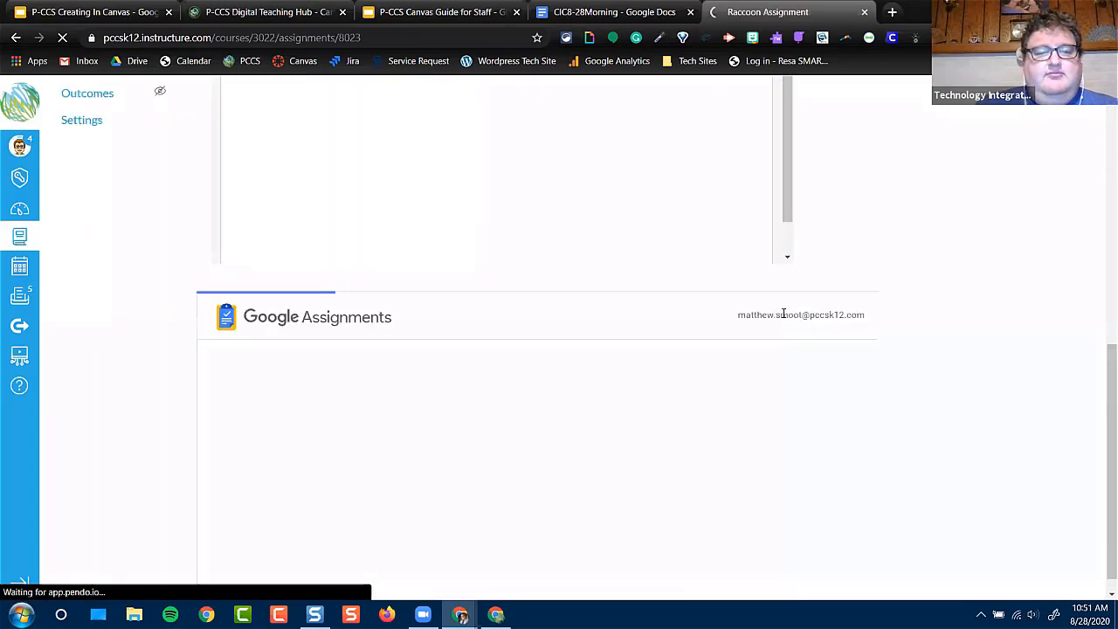
scroll(783, 313, up, 7)
click(64, 162)
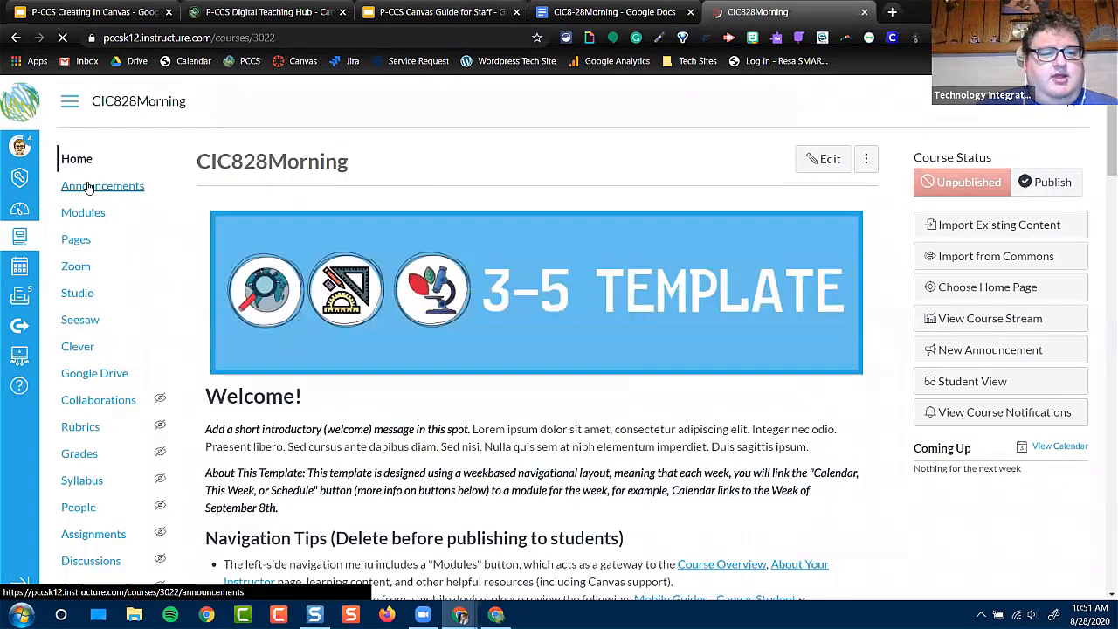
scroll(88, 491, down, 3)
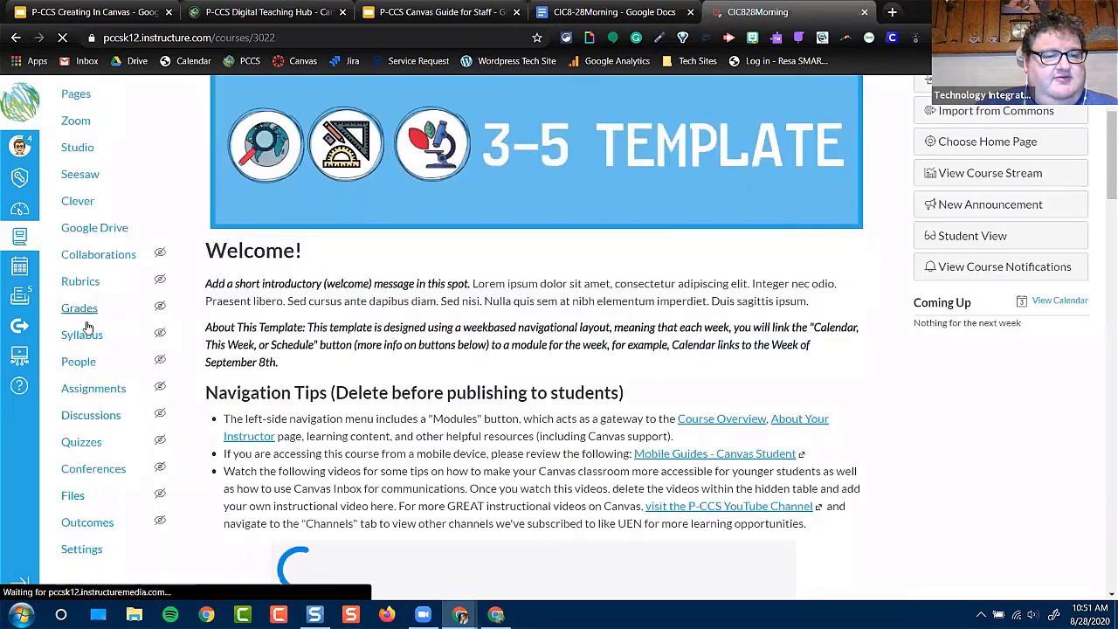
click(96, 388)
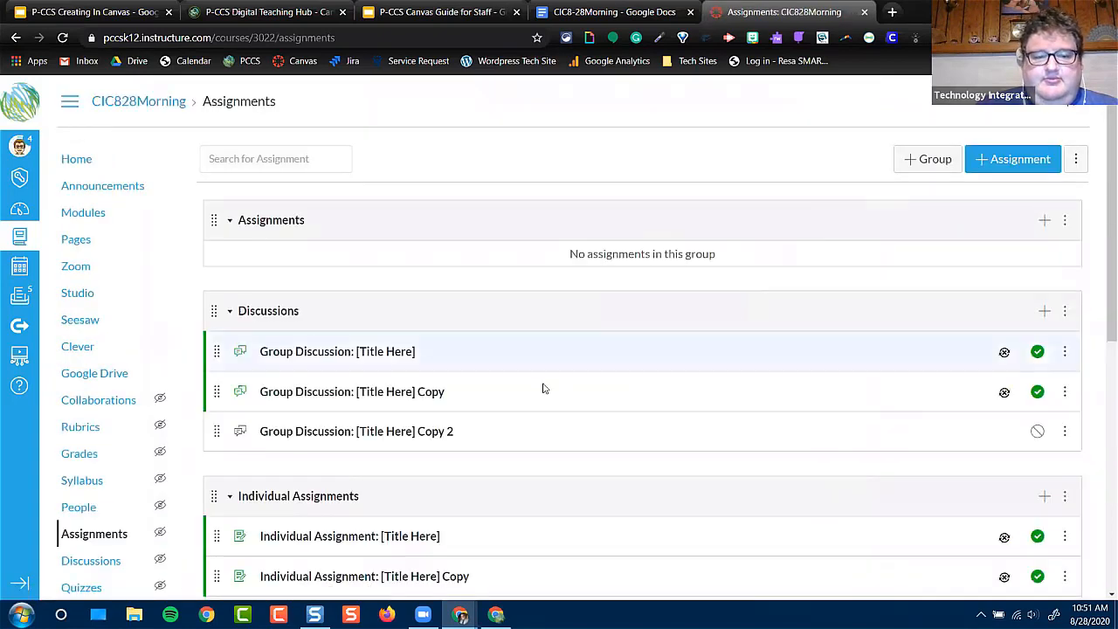
scroll(589, 379, down, 6)
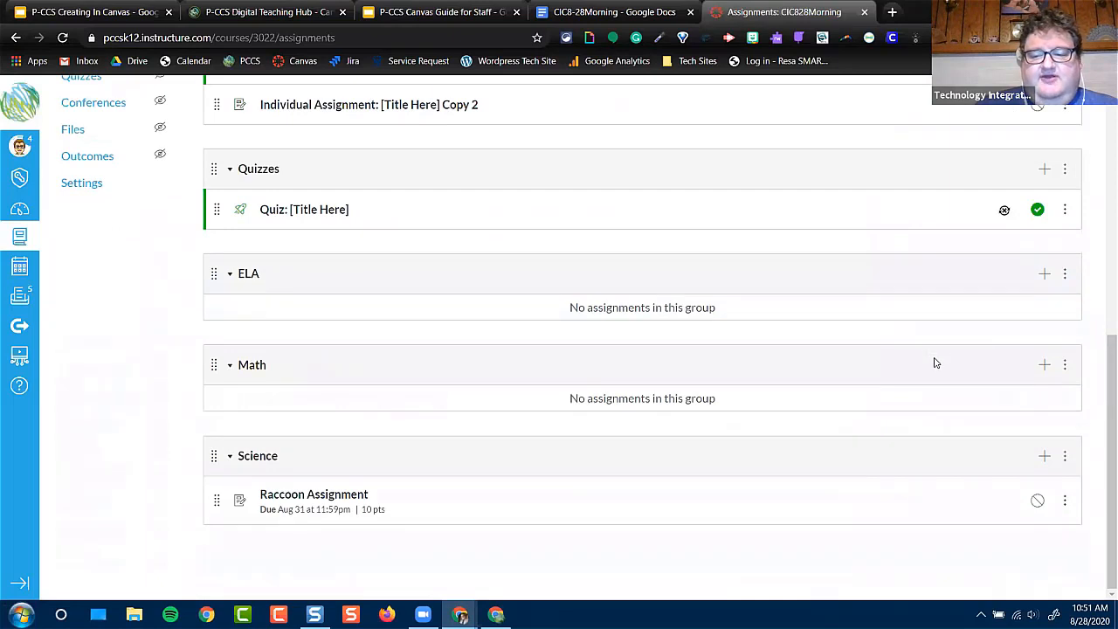
click(1038, 502)
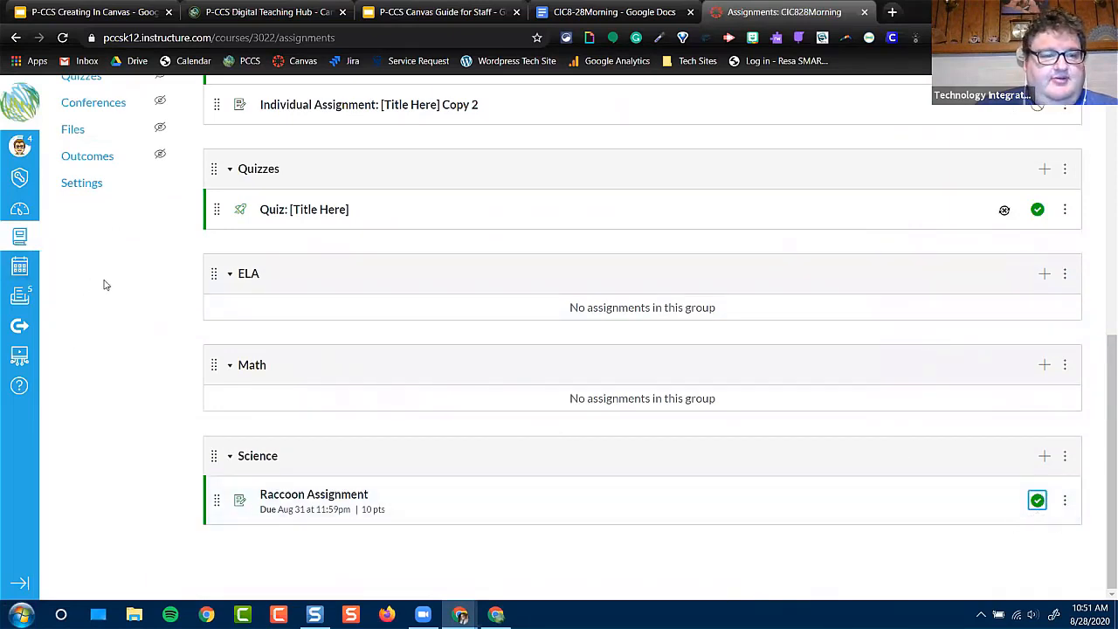
Check the course home page and its navigation in Student View, and return to the teacher view
scroll(103, 285, up, 6)
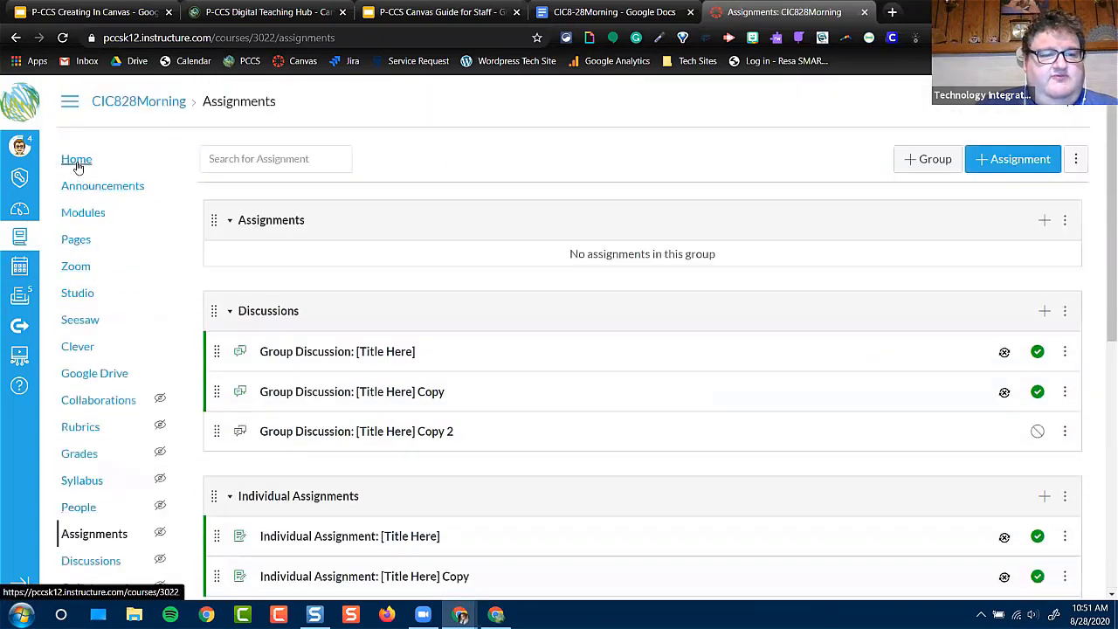
click(77, 161)
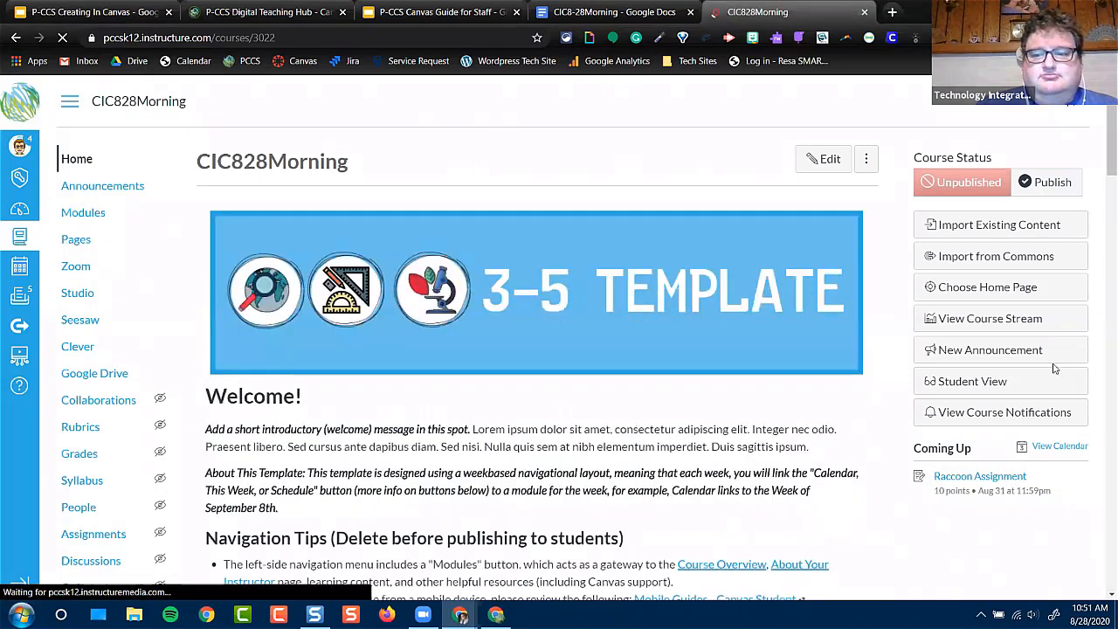
click(1006, 382)
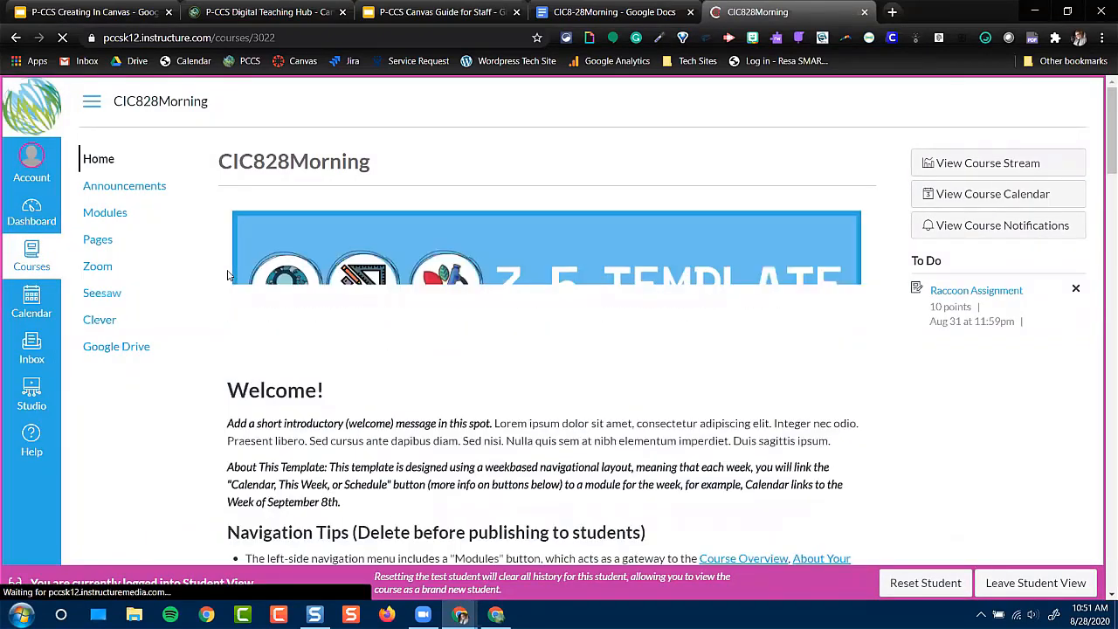
click(93, 160)
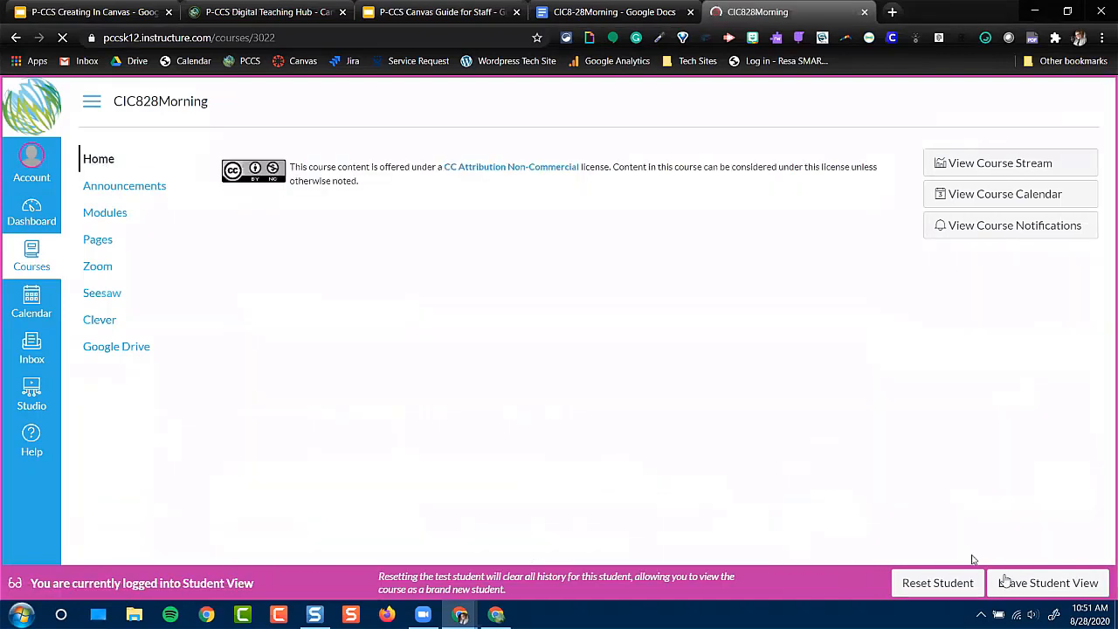
click(1004, 583)
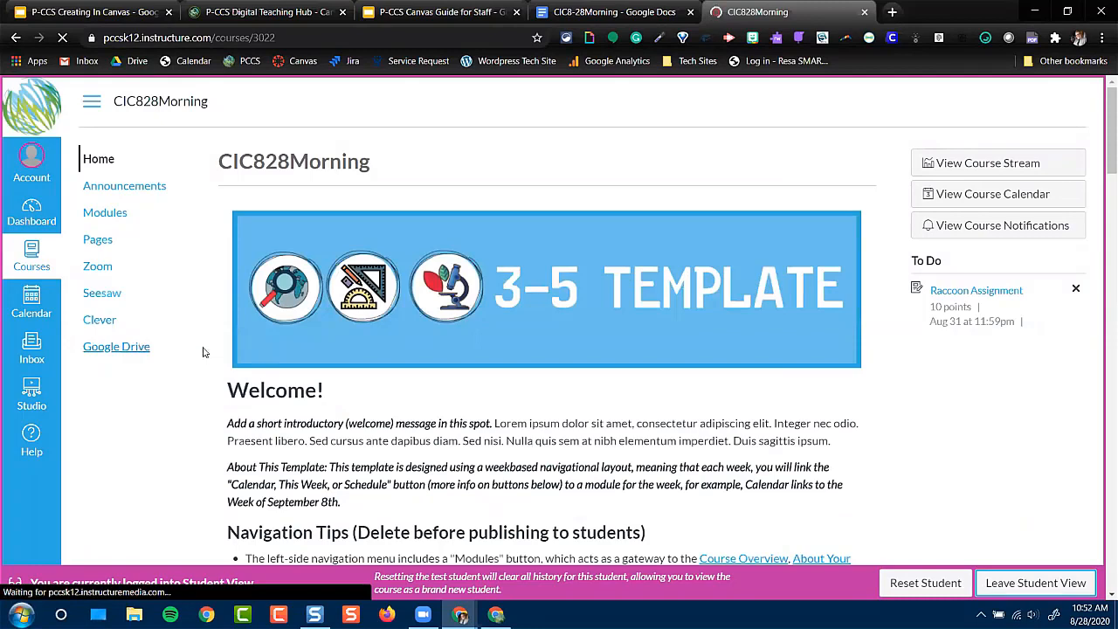
click(1060, 585)
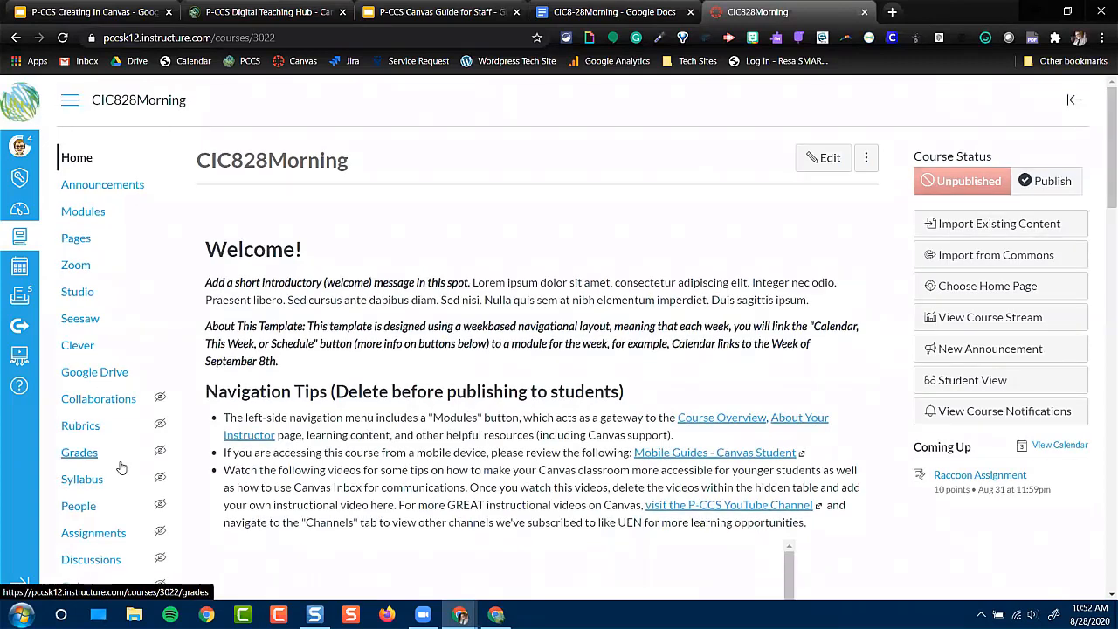
Make Assignments available to students in the course navigation, between Studio and Seesaw, and save the navigation settings
scroll(97, 482, down, 2)
click(98, 480)
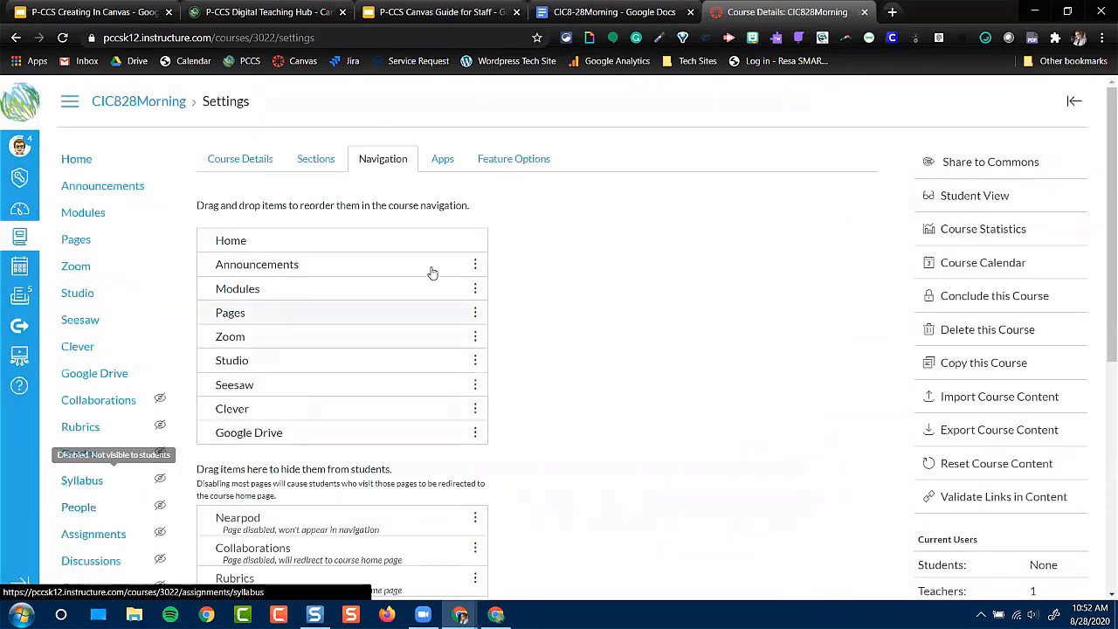
scroll(499, 432, down, 2)
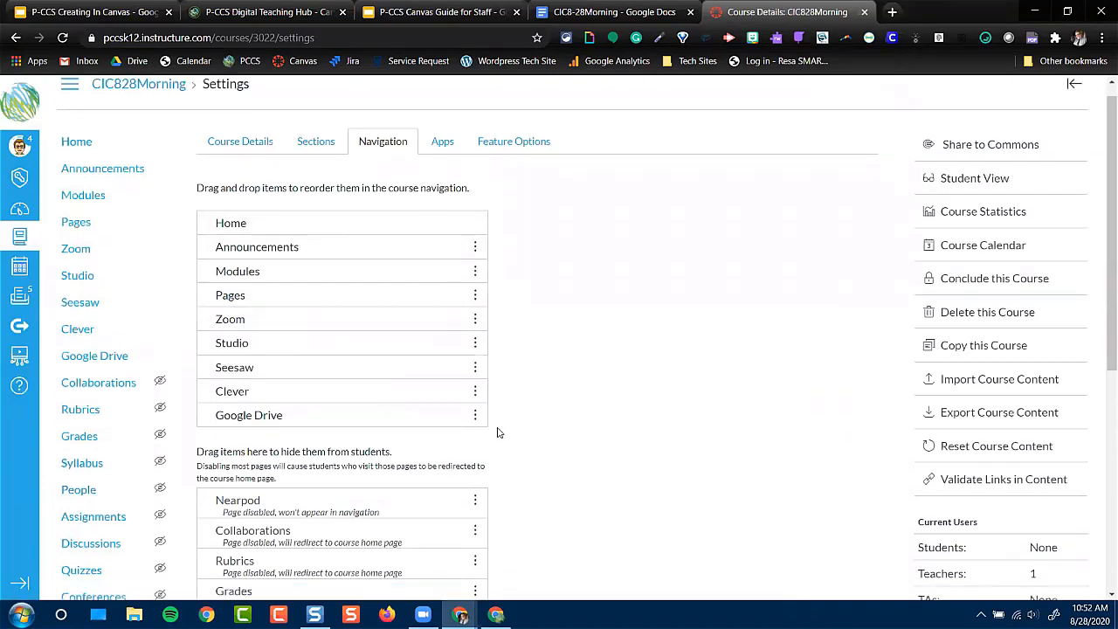
scroll(499, 431, down, 2)
drag(475, 407, 453, 209)
scroll(600, 273, down, 2)
scroll(209, 519, down, 1)
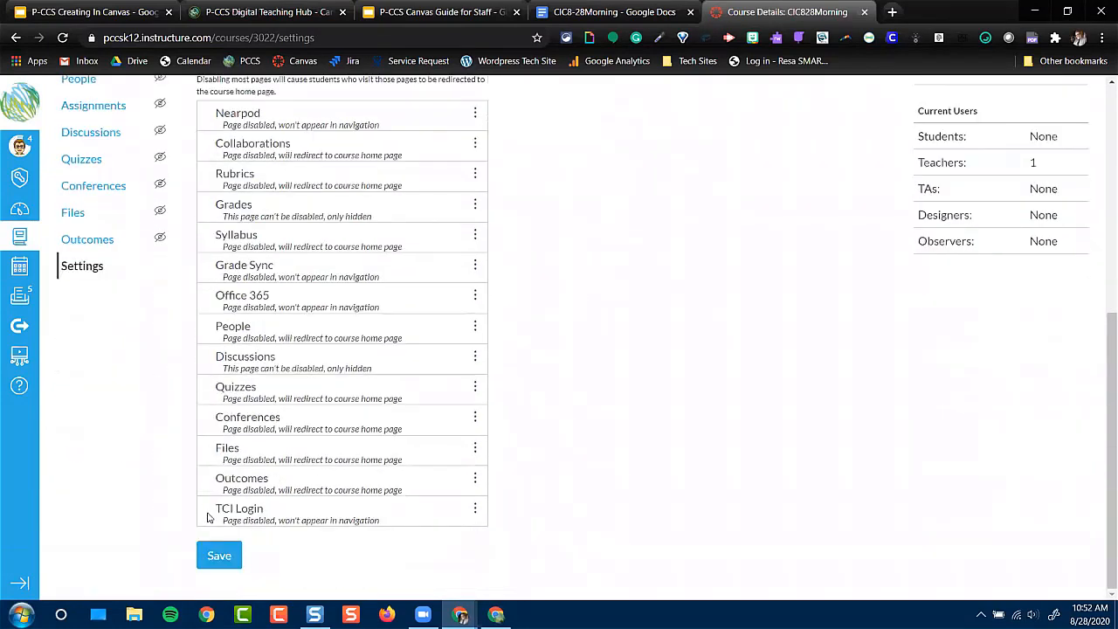
click(219, 557)
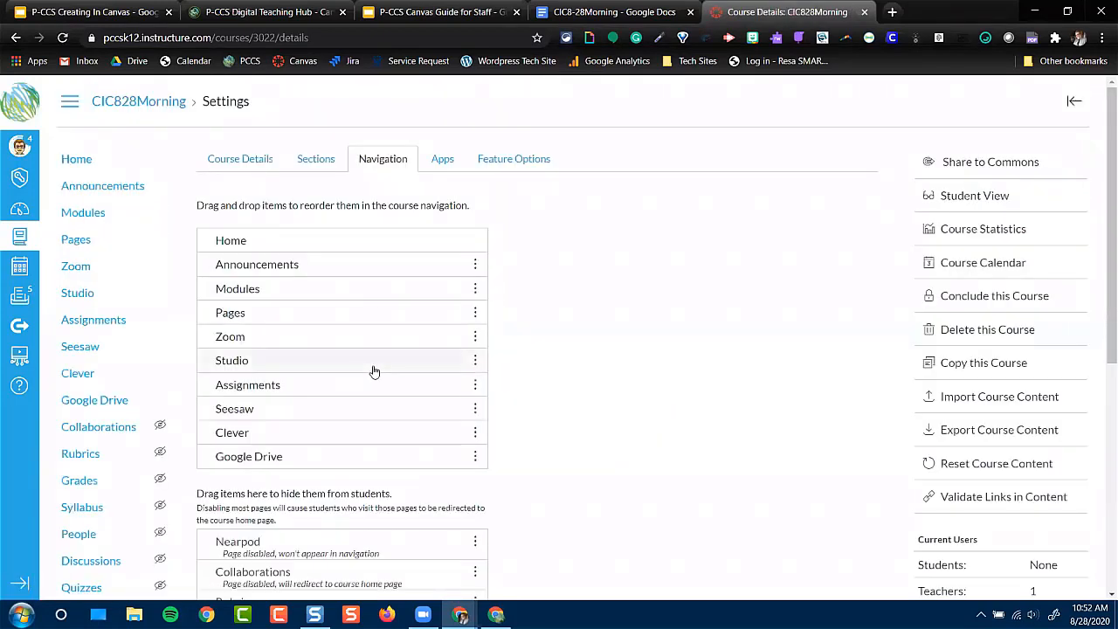
Enter Student View from the course home page and look over the Assignments list
click(91, 161)
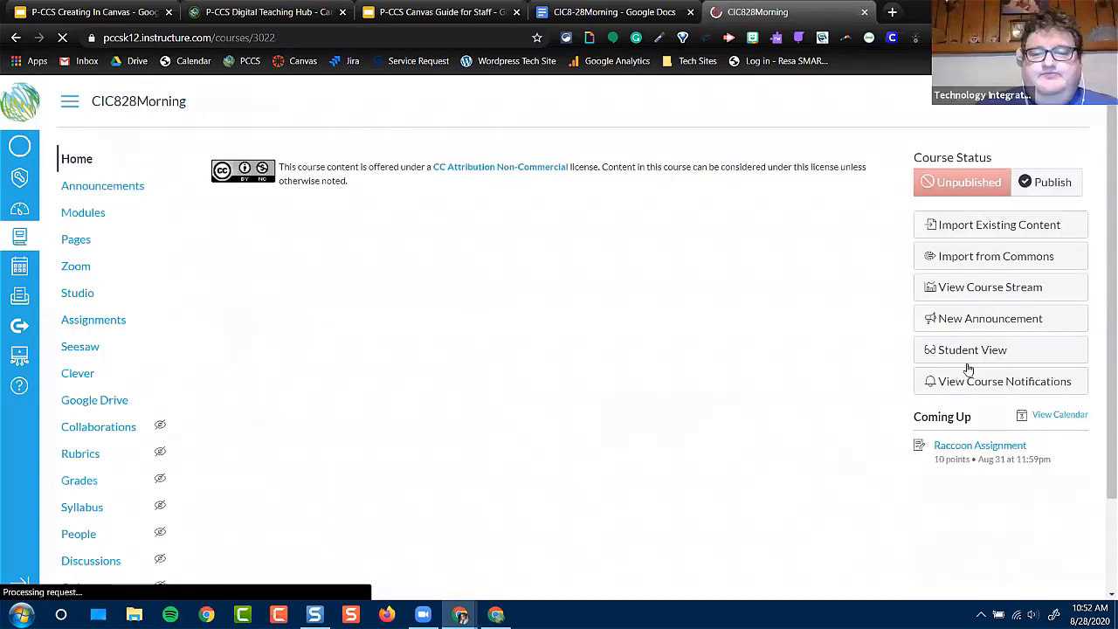
click(982, 384)
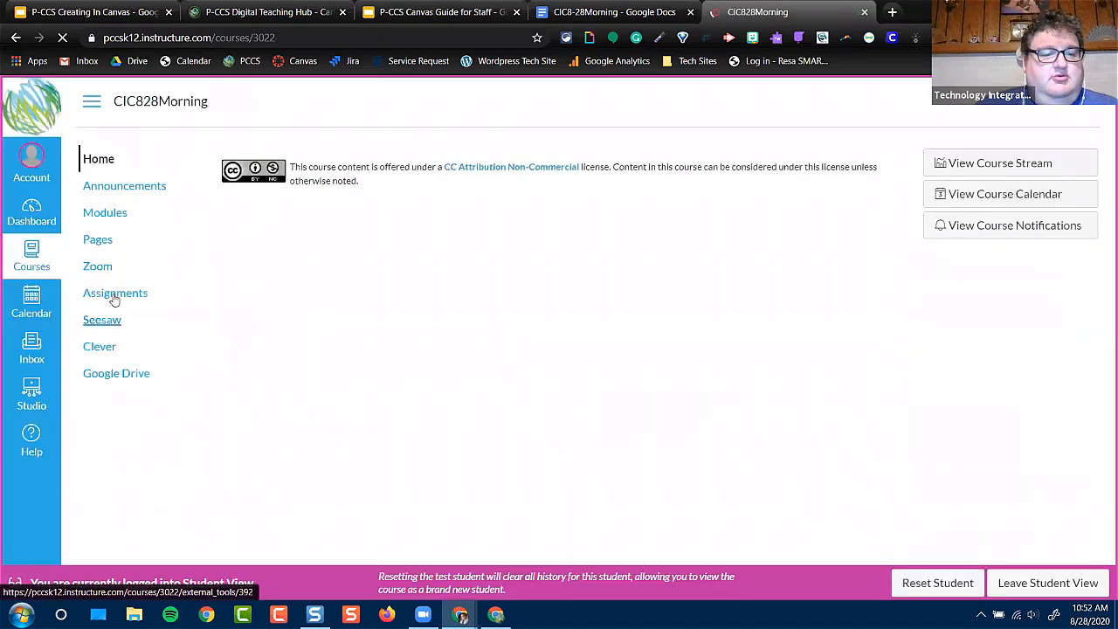
click(114, 299)
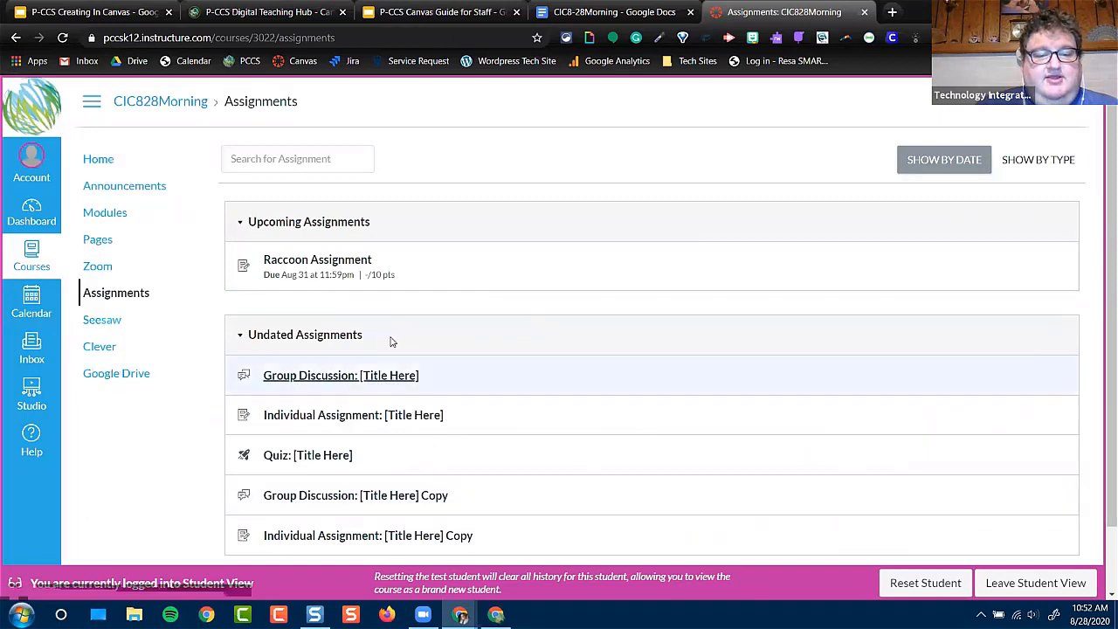
scroll(385, 467, down, 1)
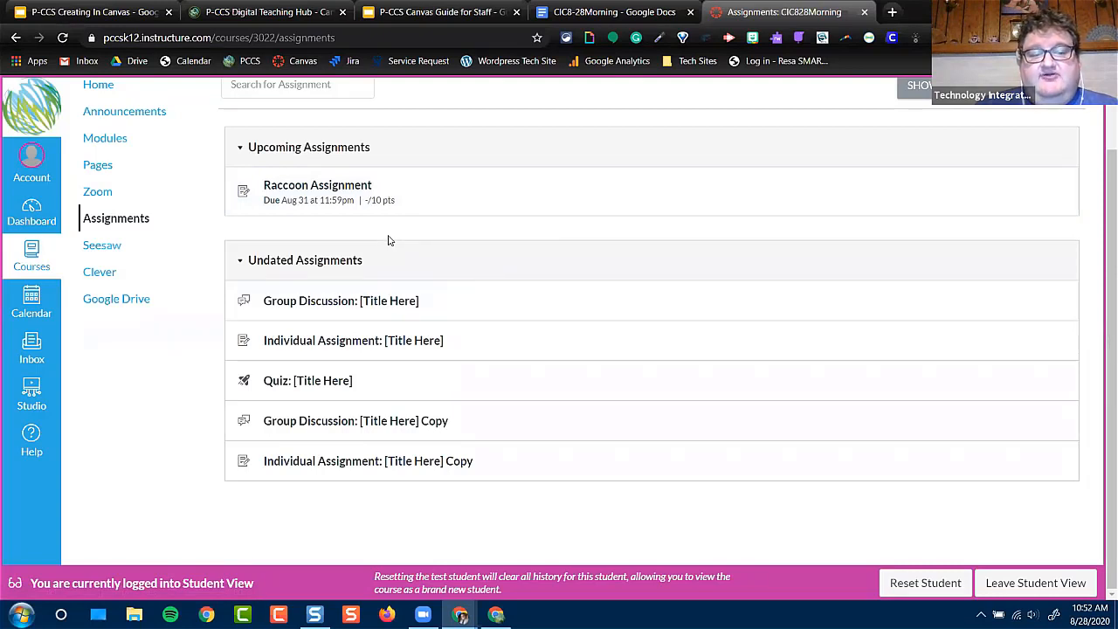
scroll(390, 240, up, 1)
Open the Raccoon Assignment as the test student and examine its embedded video and instructions
click(312, 260)
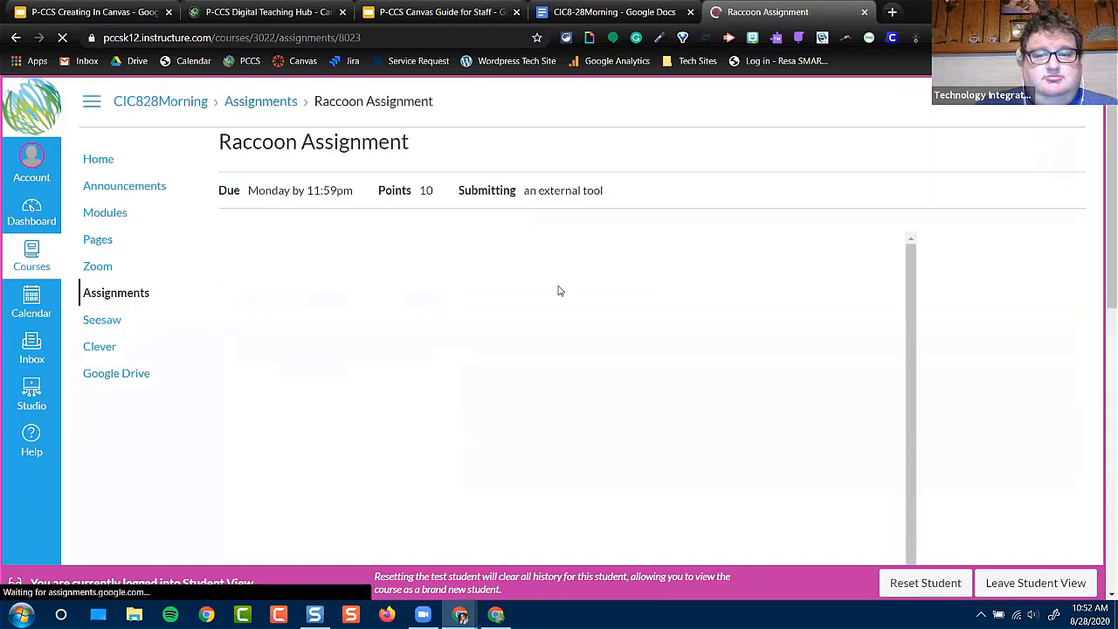
scroll(557, 295, down, 3)
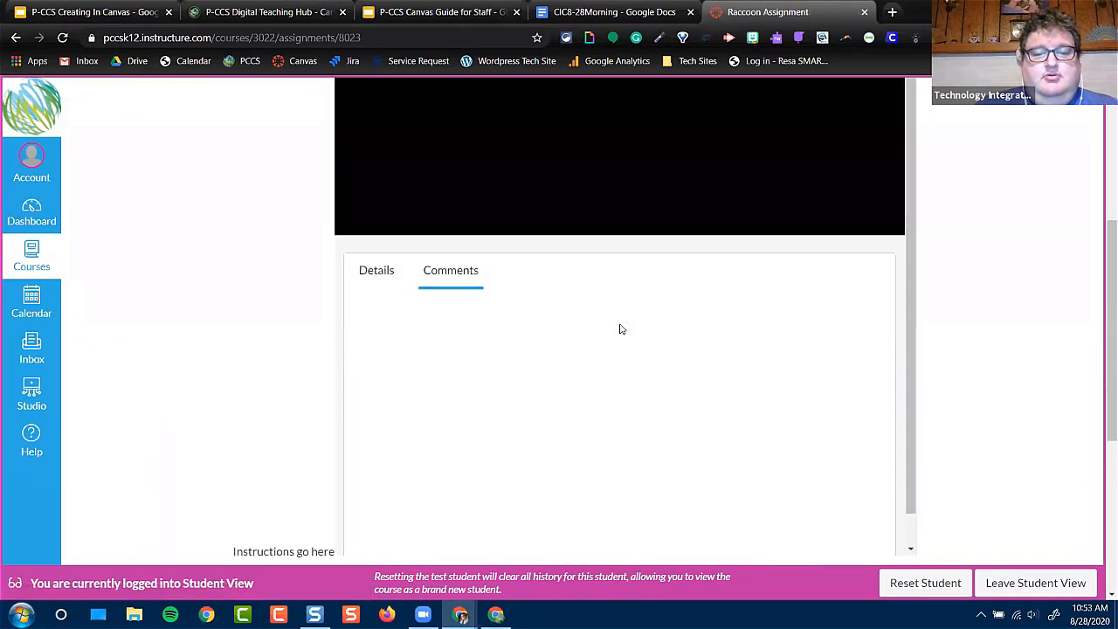
scroll(620, 329, up, 2)
scroll(620, 328, up, 1)
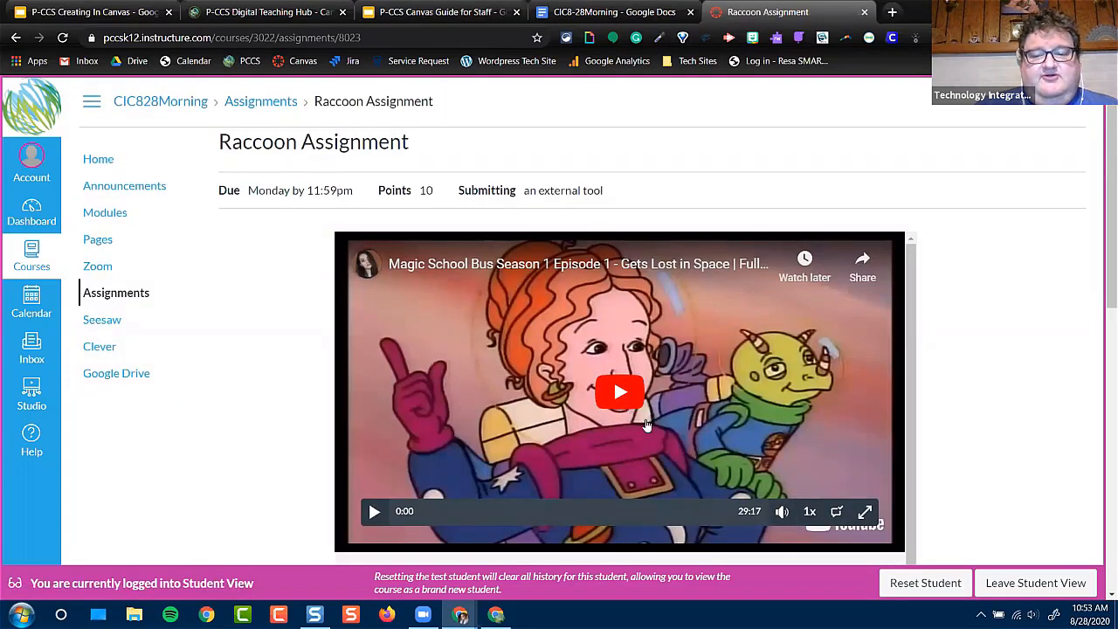
scroll(1033, 456, down, 2)
scroll(1033, 456, down, 1)
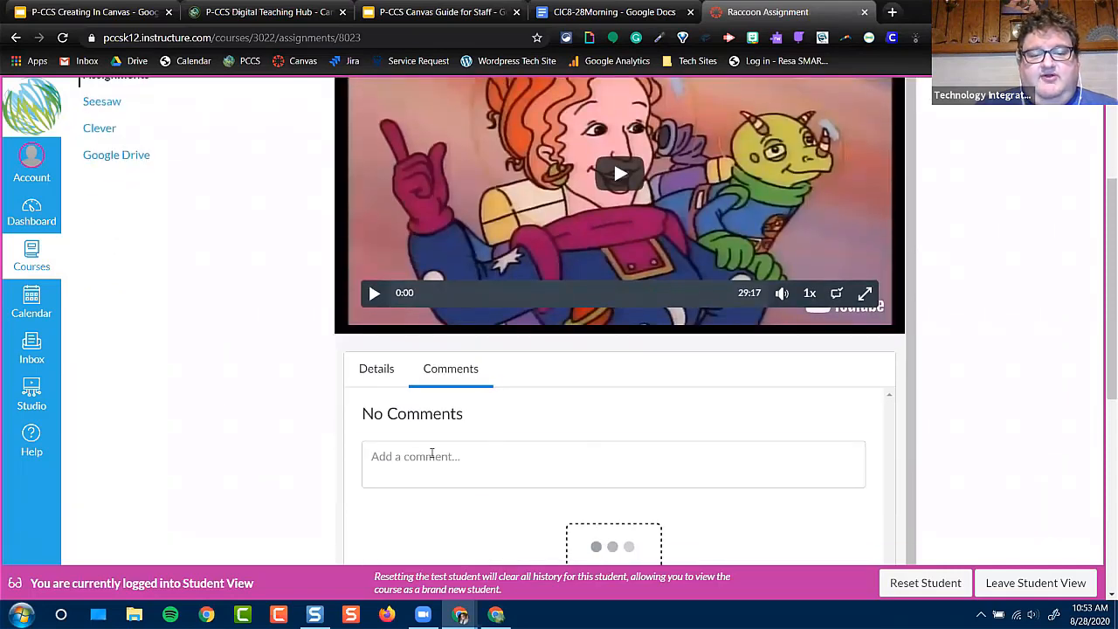
Draft the comment "This looks like a great video!" for the embedded Magic School Bus video
click(432, 456)
text(TH)
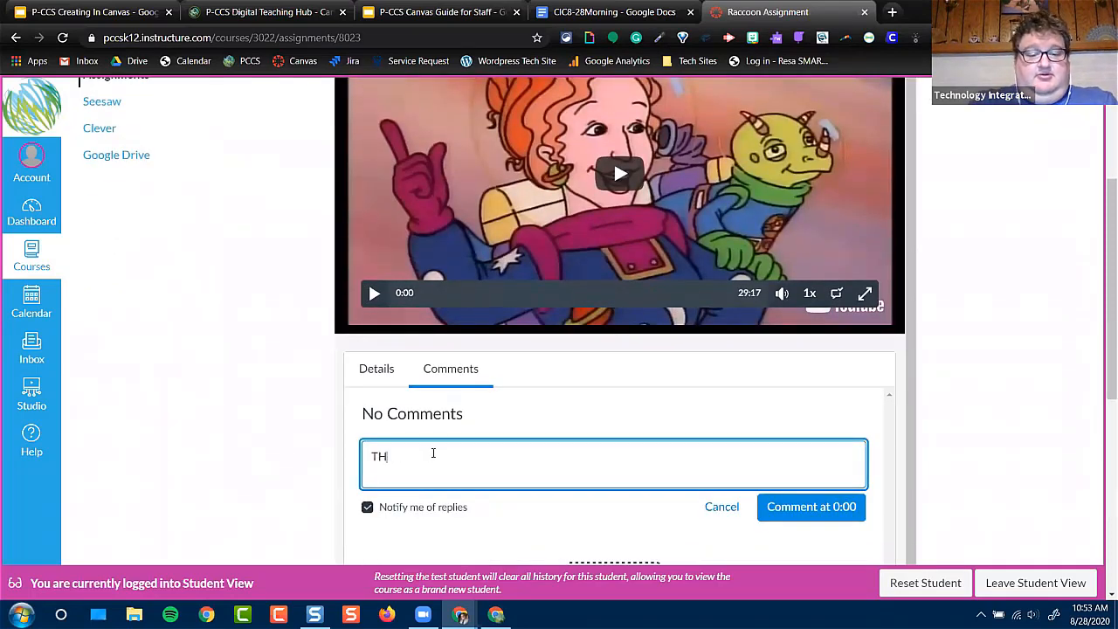
text(is looks like a great video!)
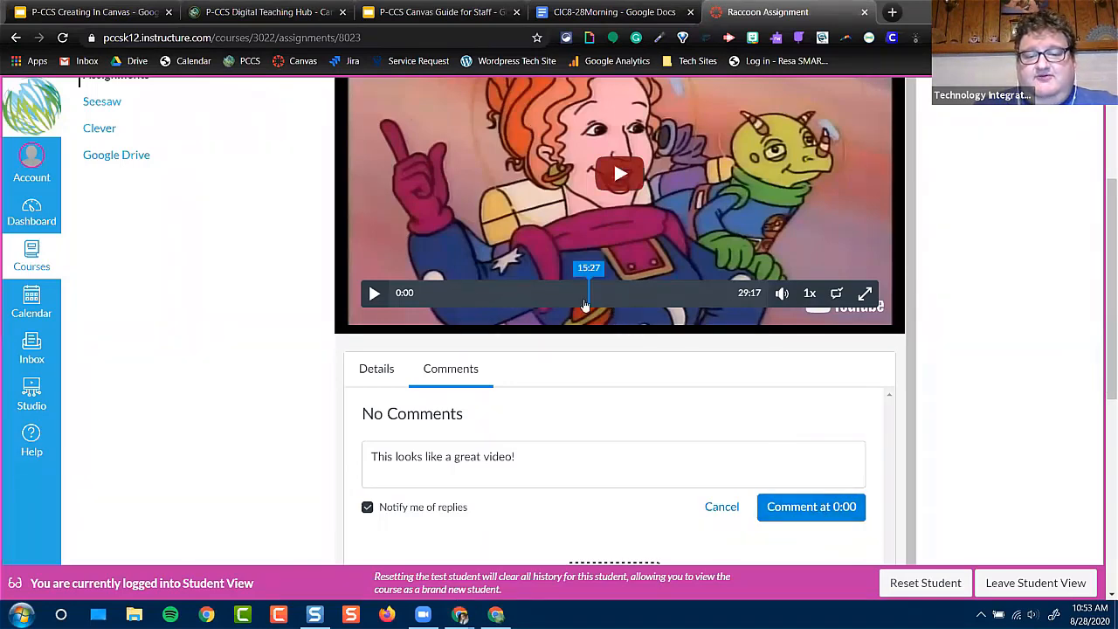
Move the embedded video to 12:59 and post the comment "I would love to go to Jupiter one day." at that point
click(558, 302)
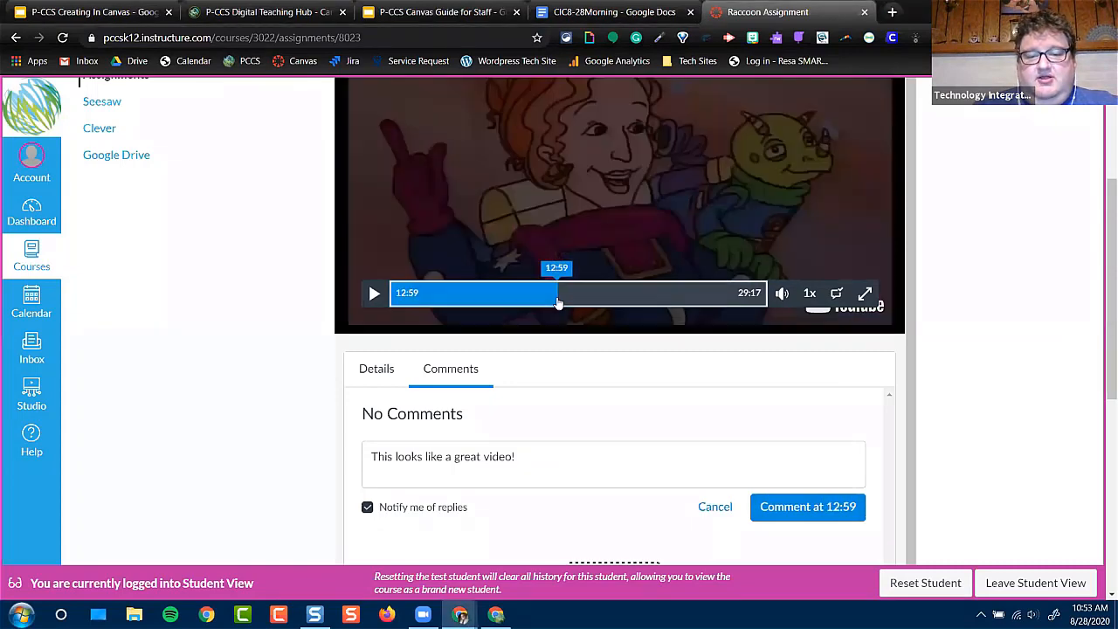
click(373, 294)
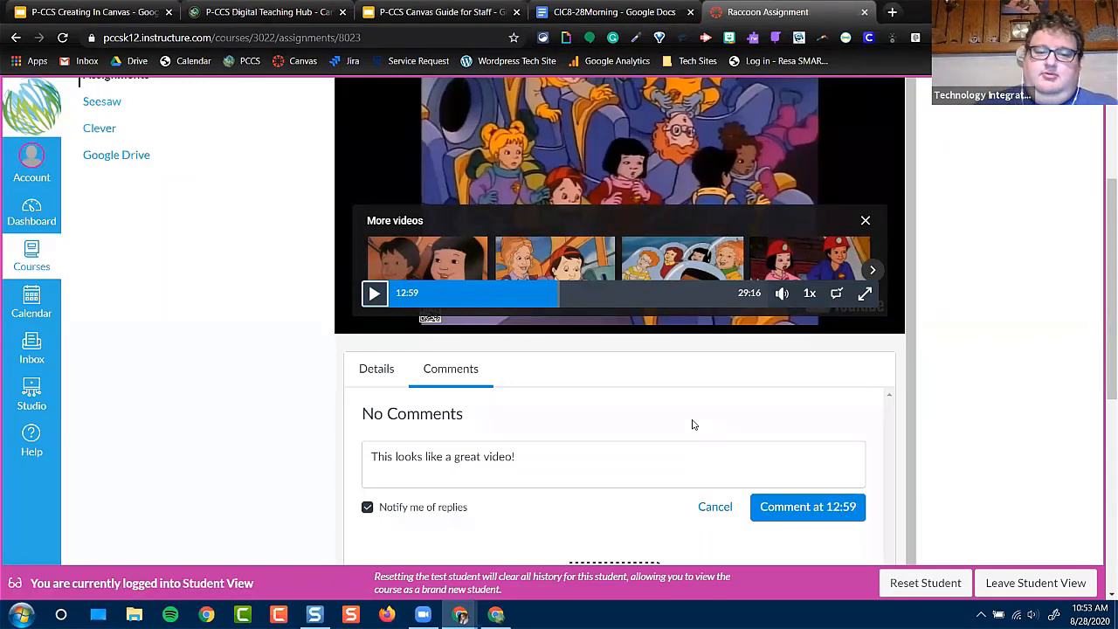
triple_click(555, 464)
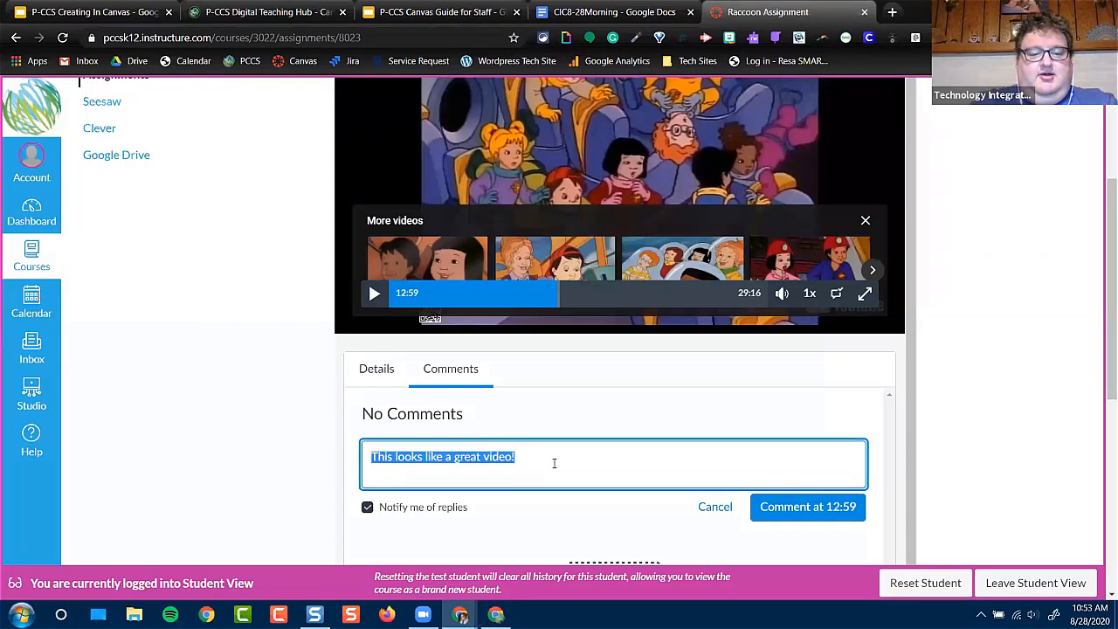
text(I)
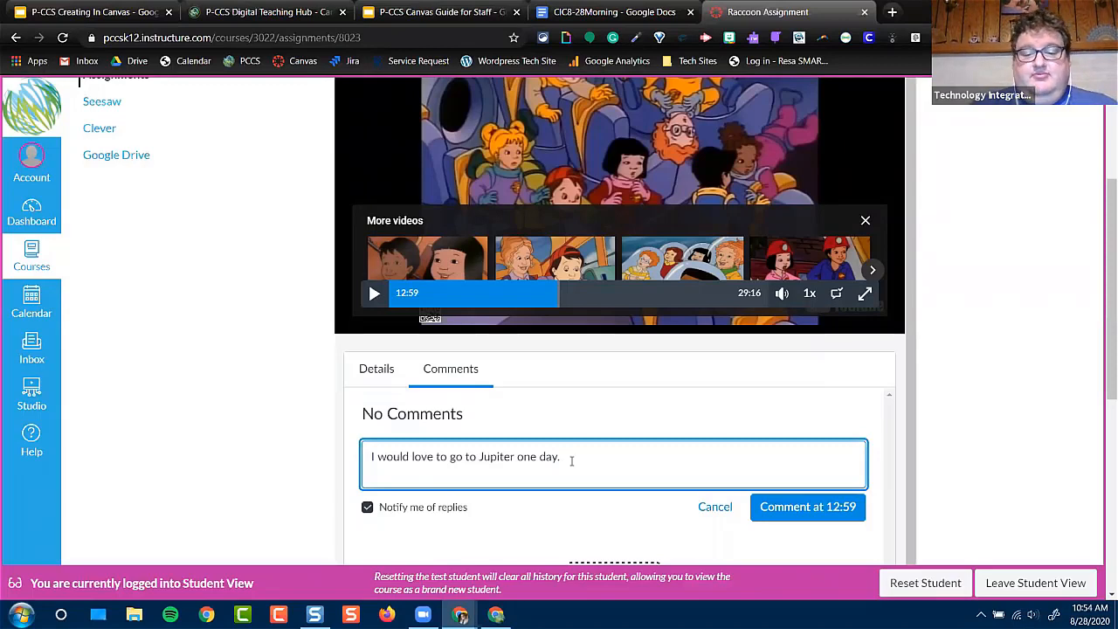
click(801, 508)
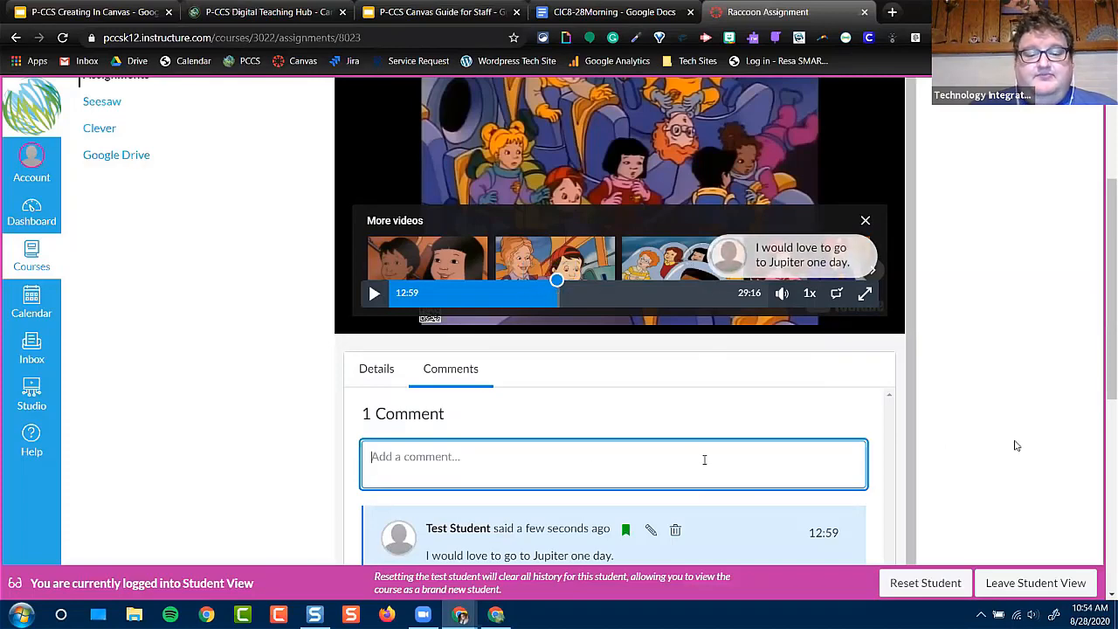
Look over the posted comment and the Google Assignments section, and leave Student View for the teacher's Raccoon Assignment page
scroll(1016, 446, down, 3)
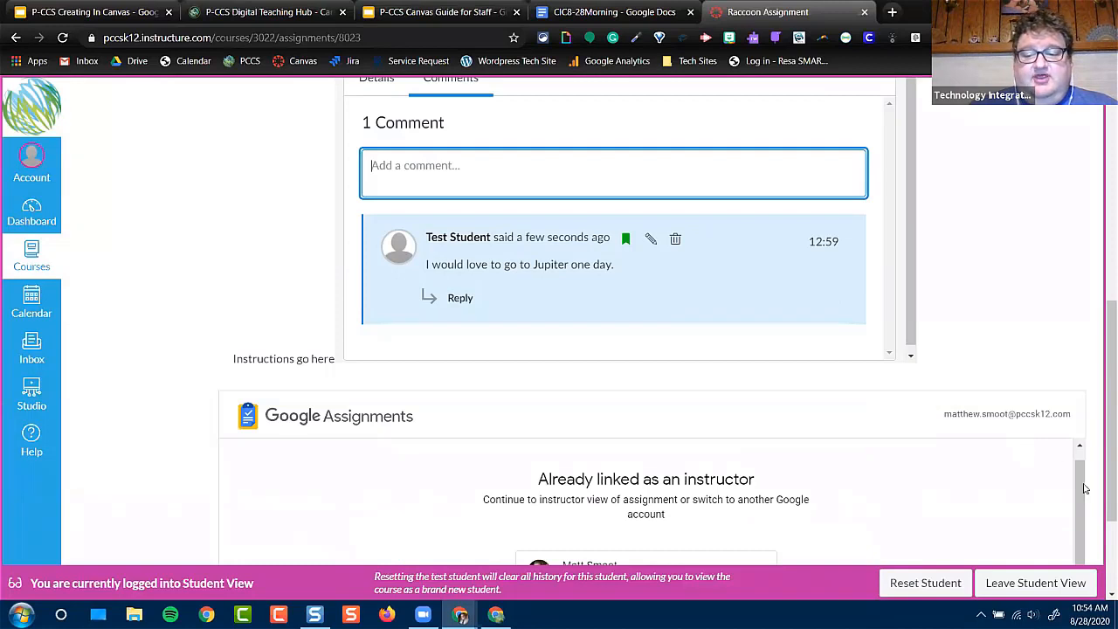
scroll(1091, 495, down, 2)
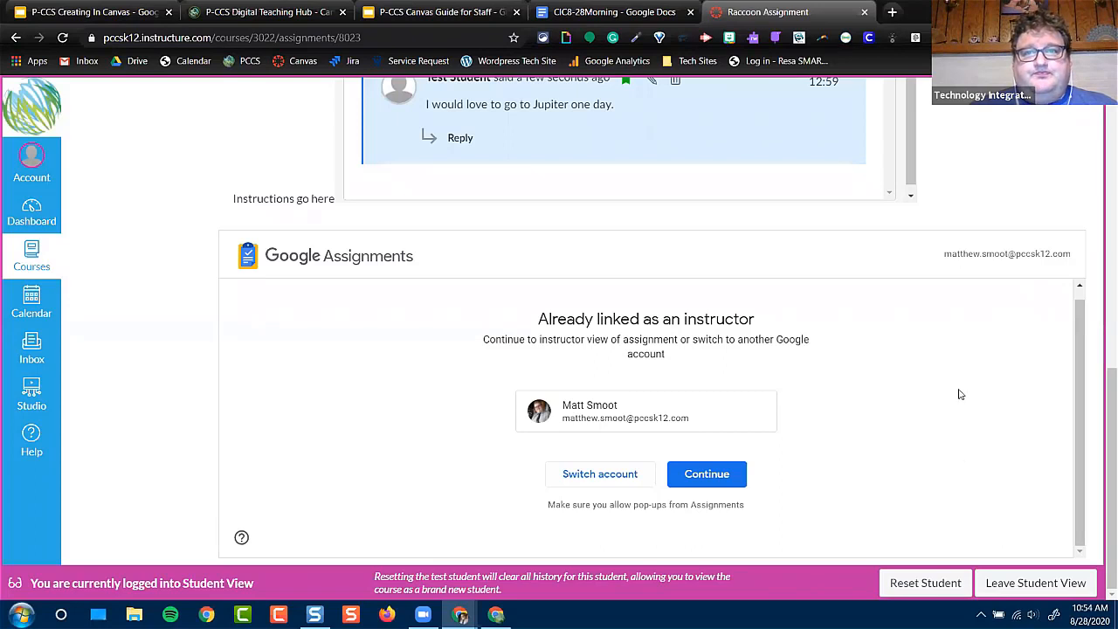
click(1027, 582)
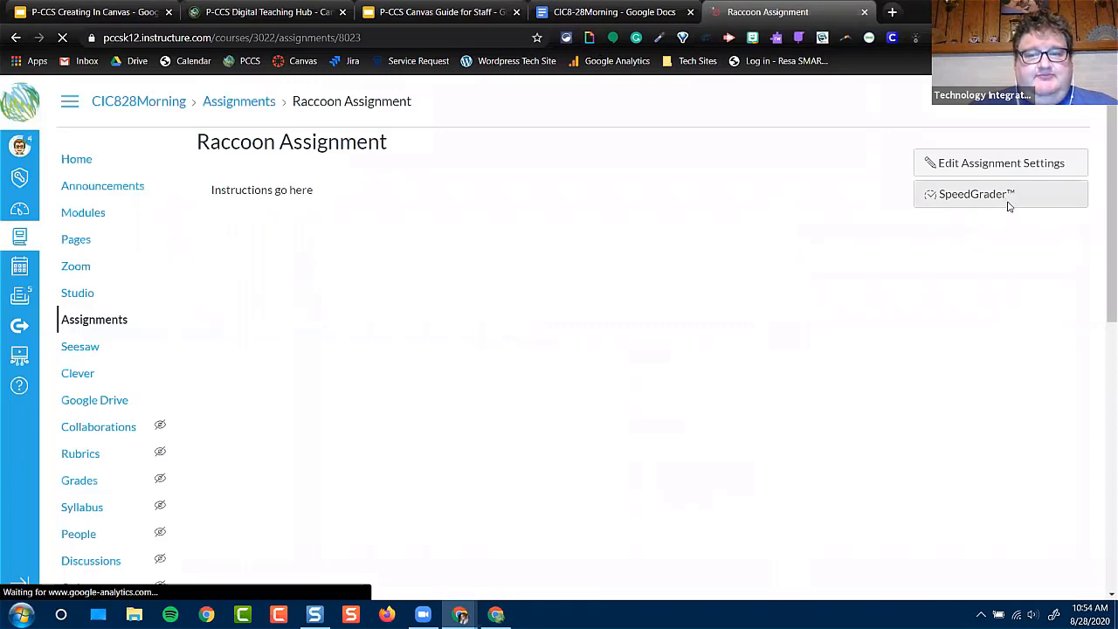
scroll(1014, 212, down, 5)
scroll(926, 301, up, 5)
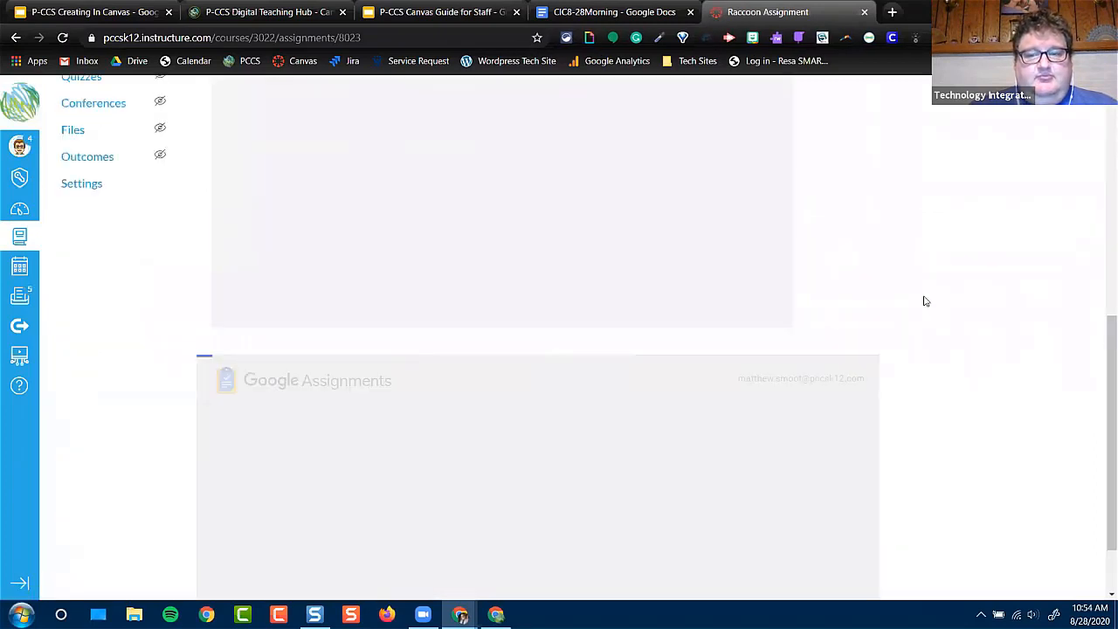
scroll(927, 302, up, 1)
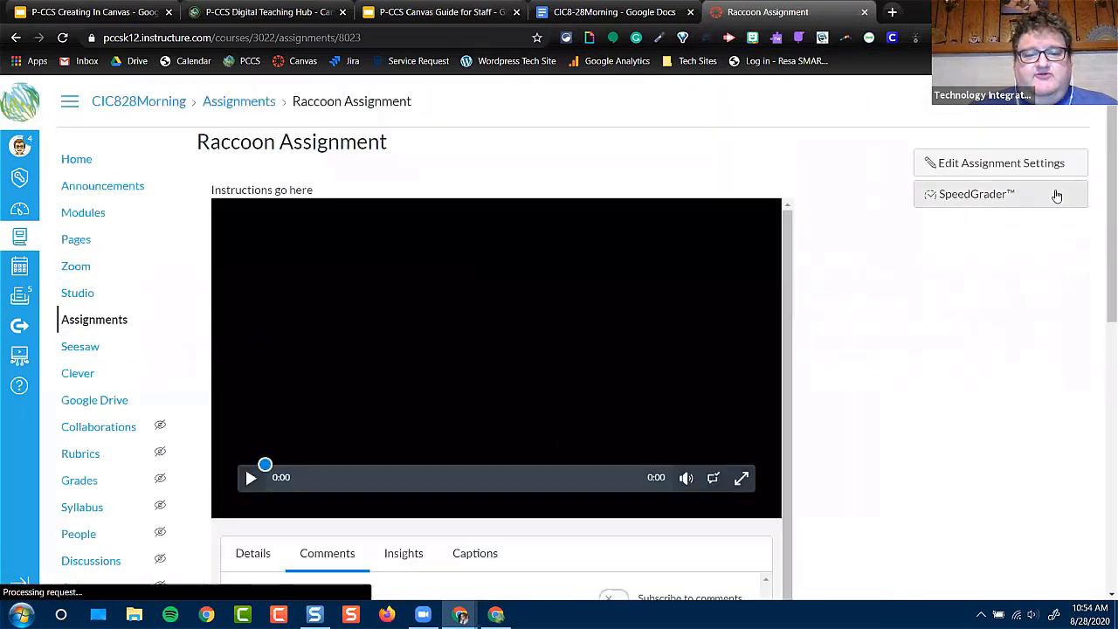
Open the Raccoon Assignment in SpeedGrader and prepare a recorded media comment for the test student with the HP HD Camera
click(1010, 196)
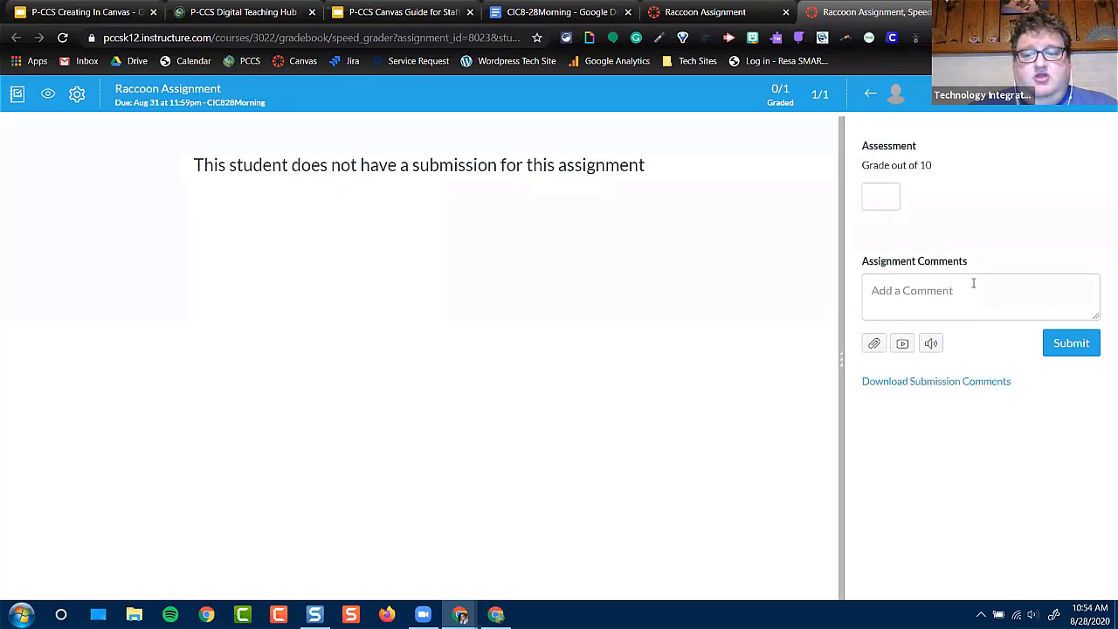
click(872, 196)
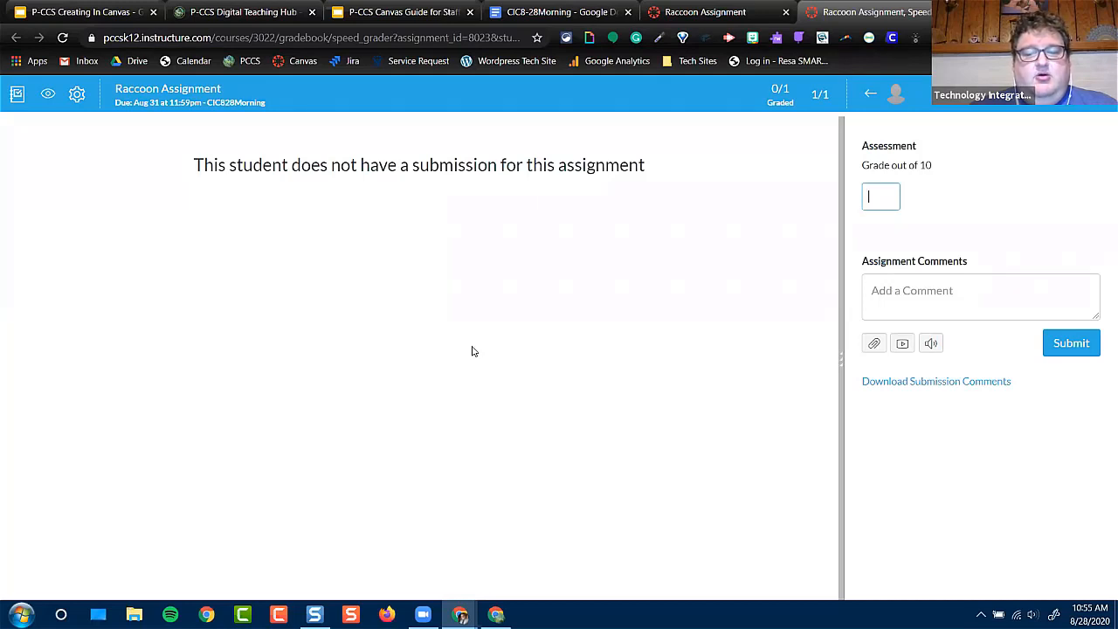
click(902, 344)
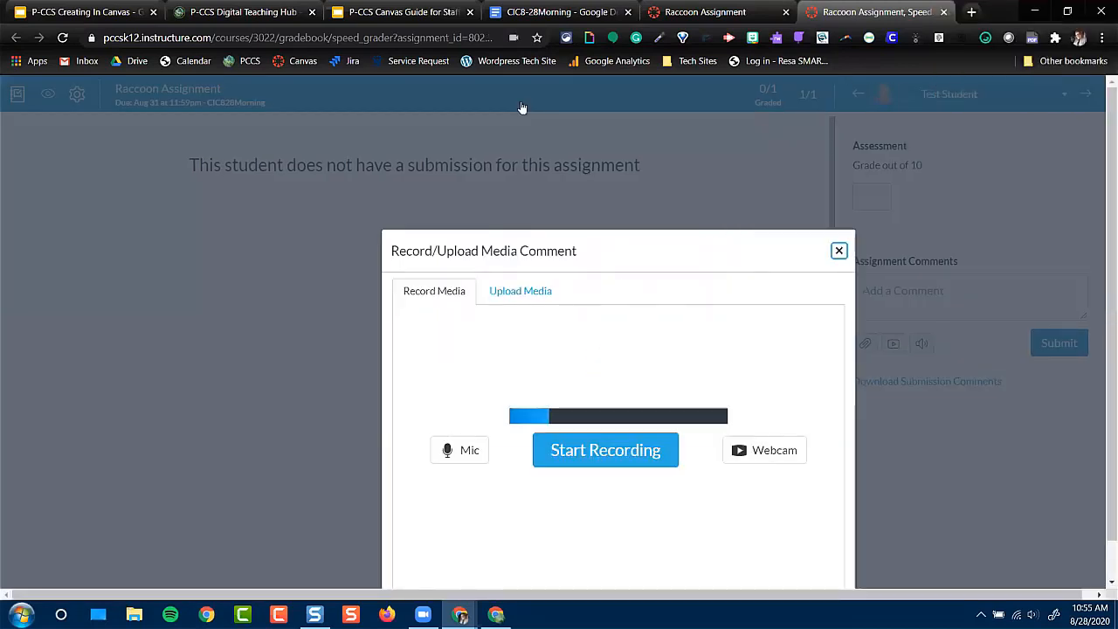
click(763, 459)
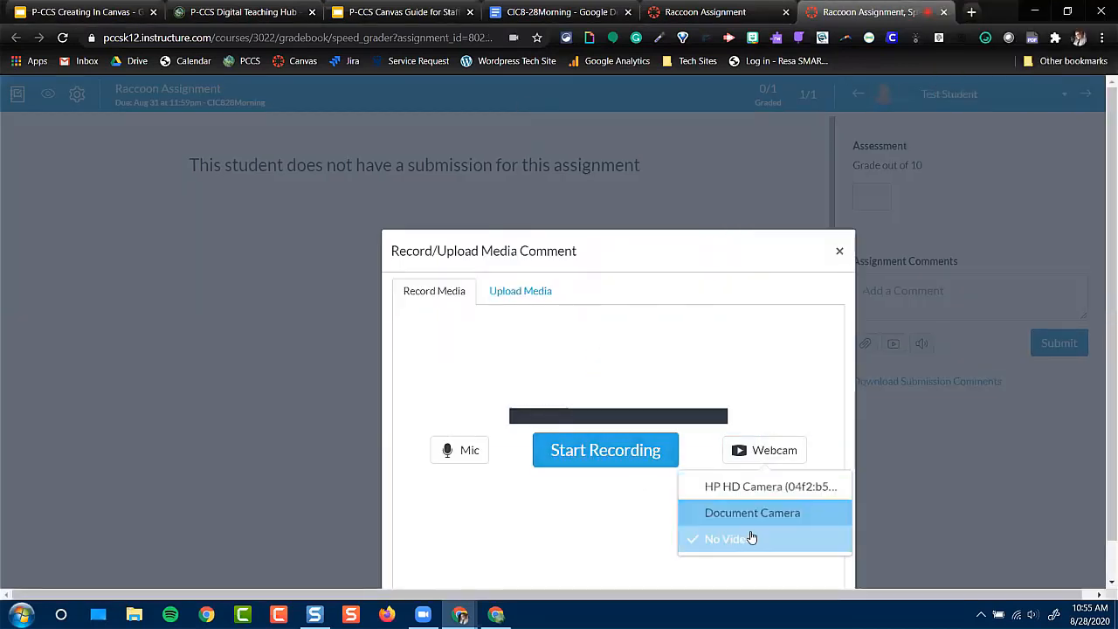
click(750, 490)
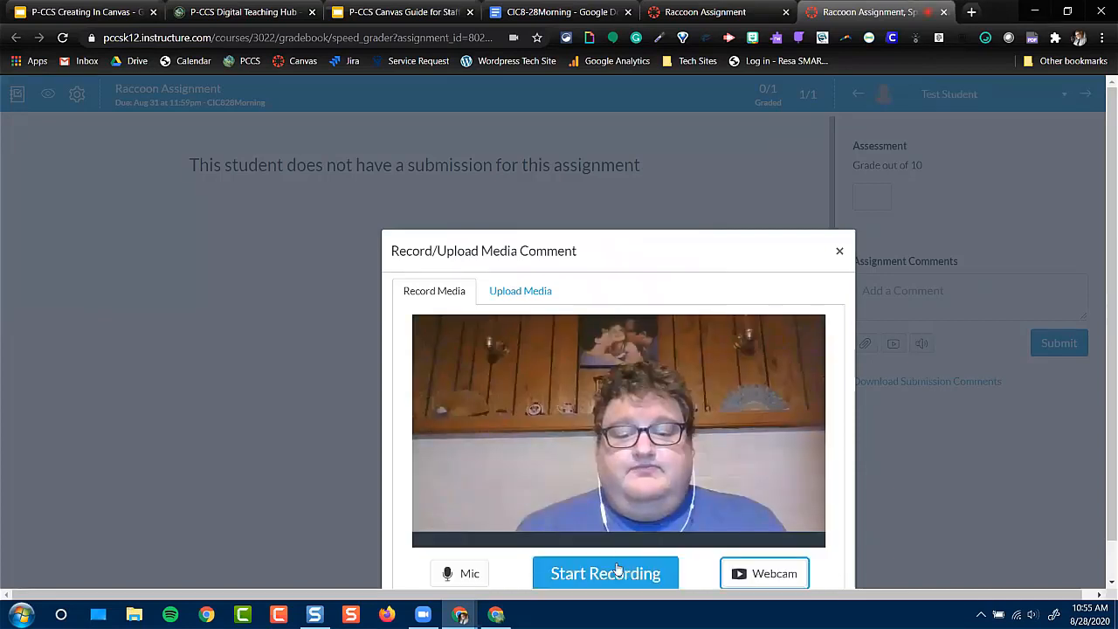
scroll(621, 572, down, 1)
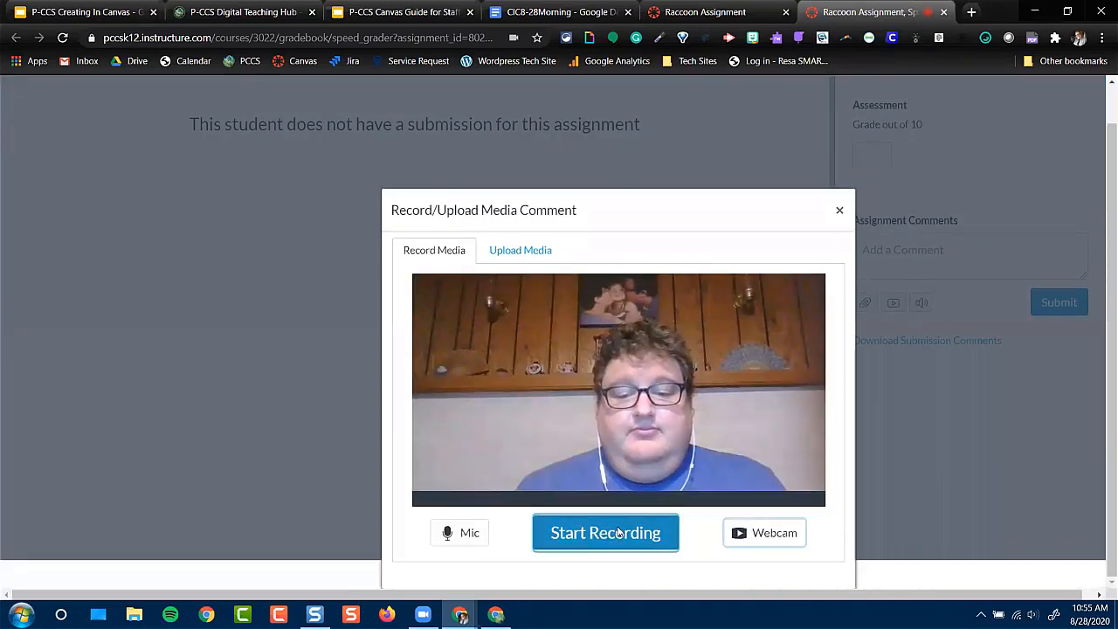
Record a webcam comment of about 5 seconds, title it "Jupit", and save it to the test student's assignment comments
click(619, 533)
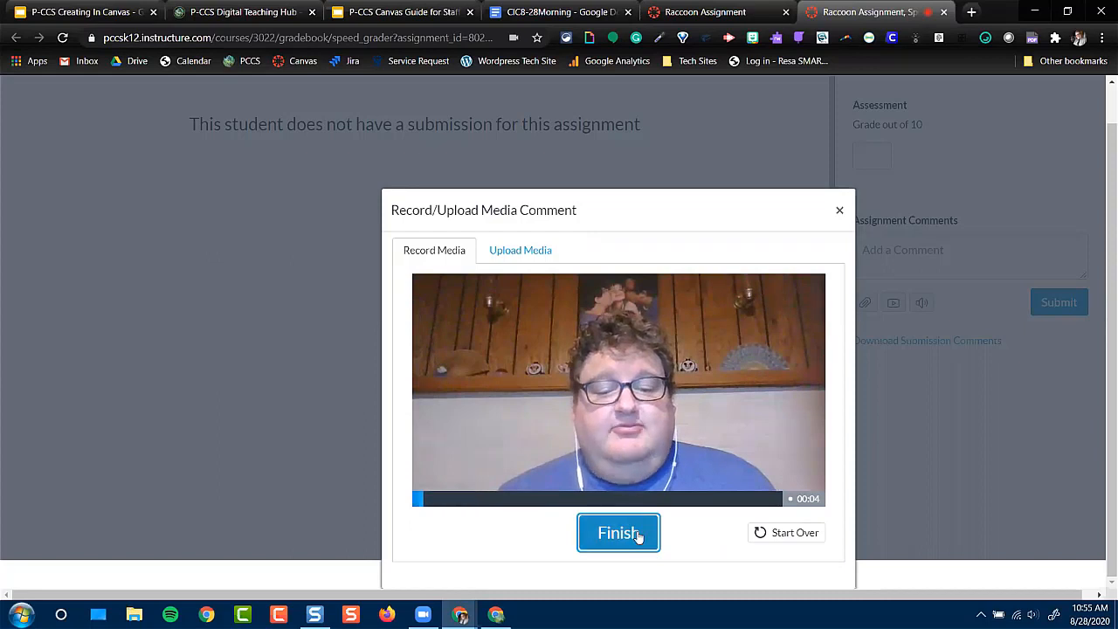
click(637, 534)
click(469, 525)
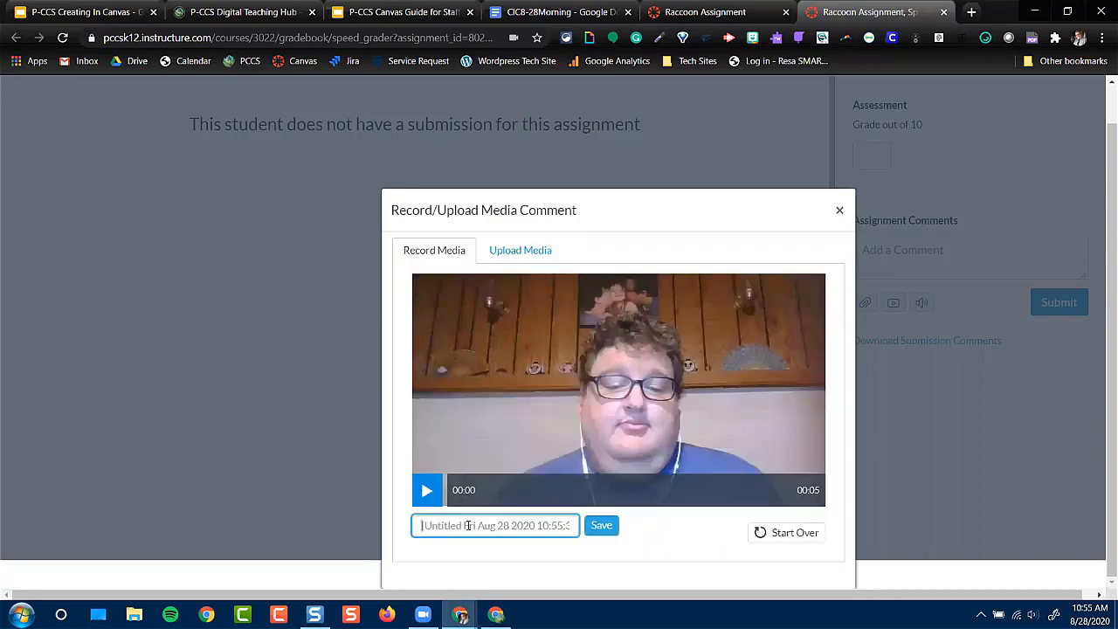
text(Jupiter)
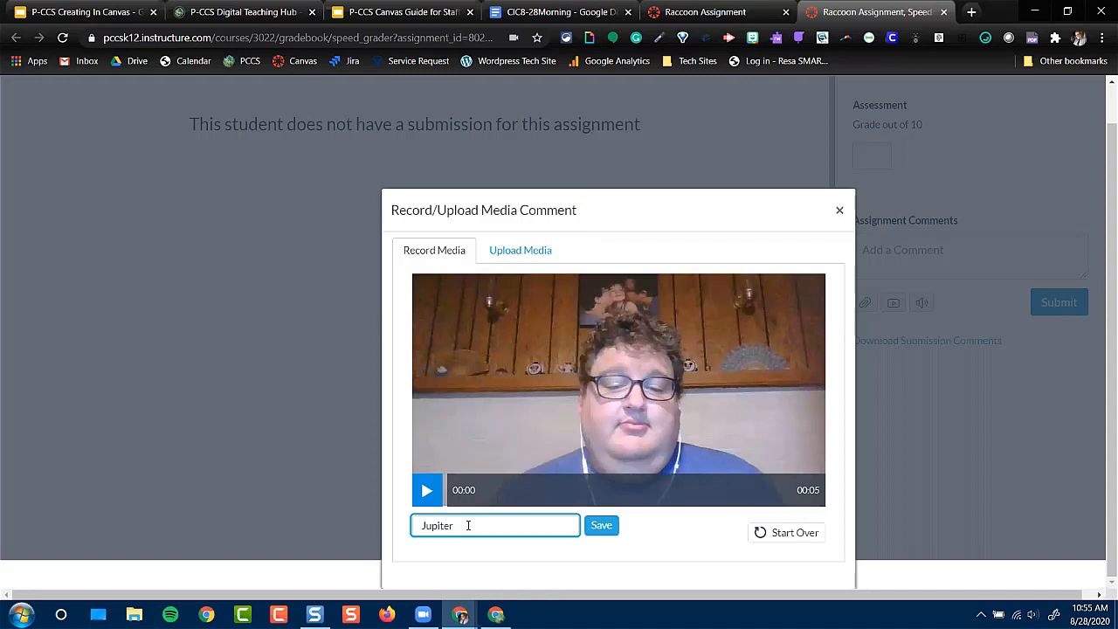
click(600, 525)
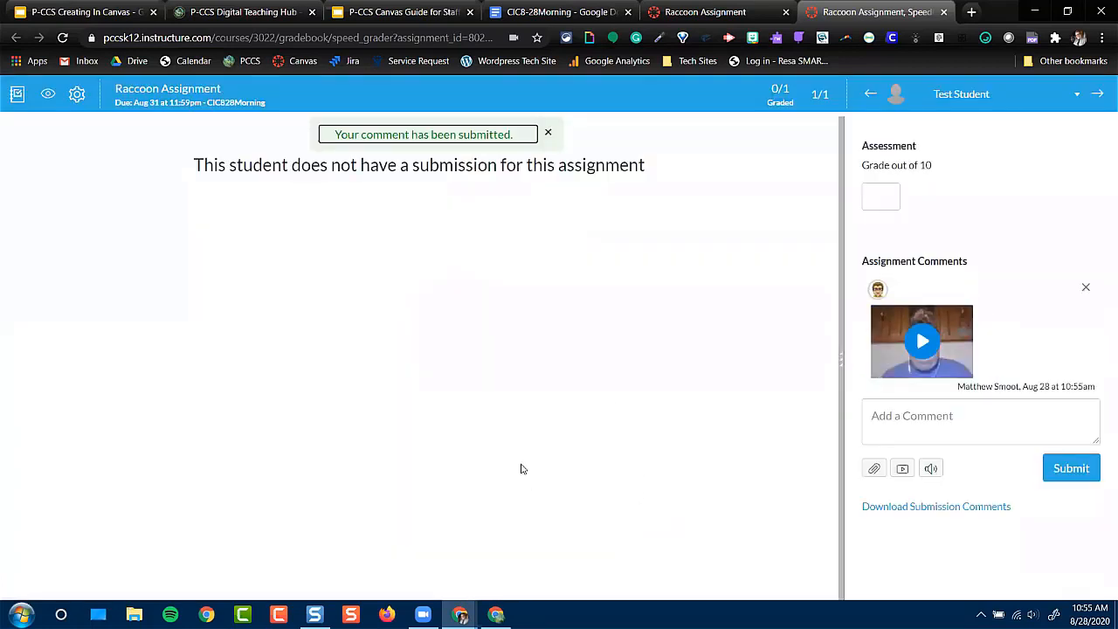
Close SpeedGrader after checking its student list, and open the course's Studio media library
click(1076, 96)
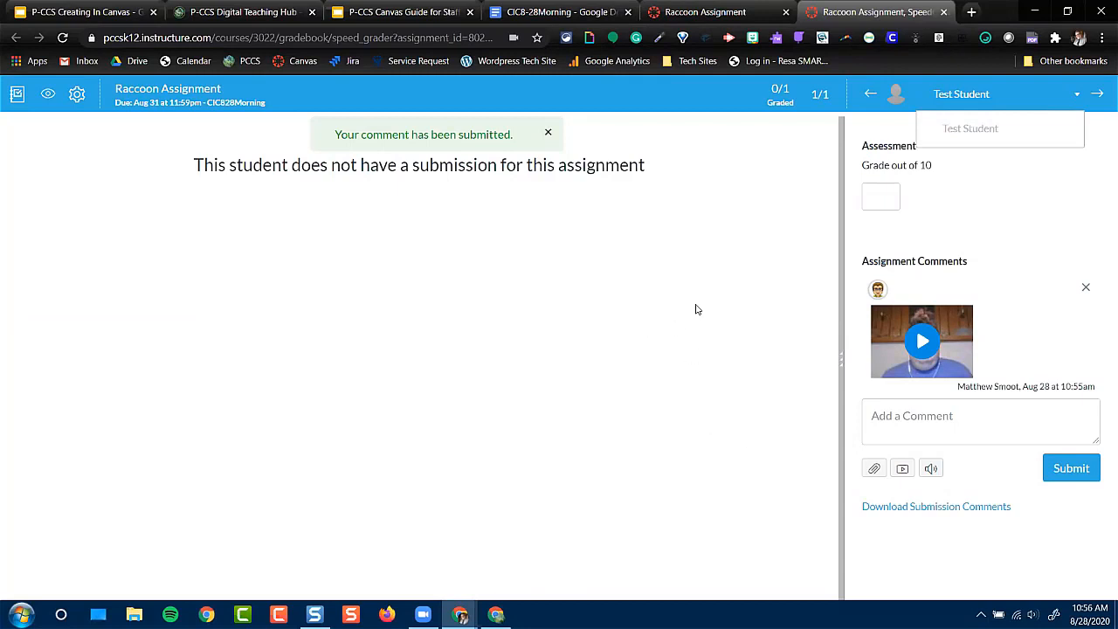
click(944, 12)
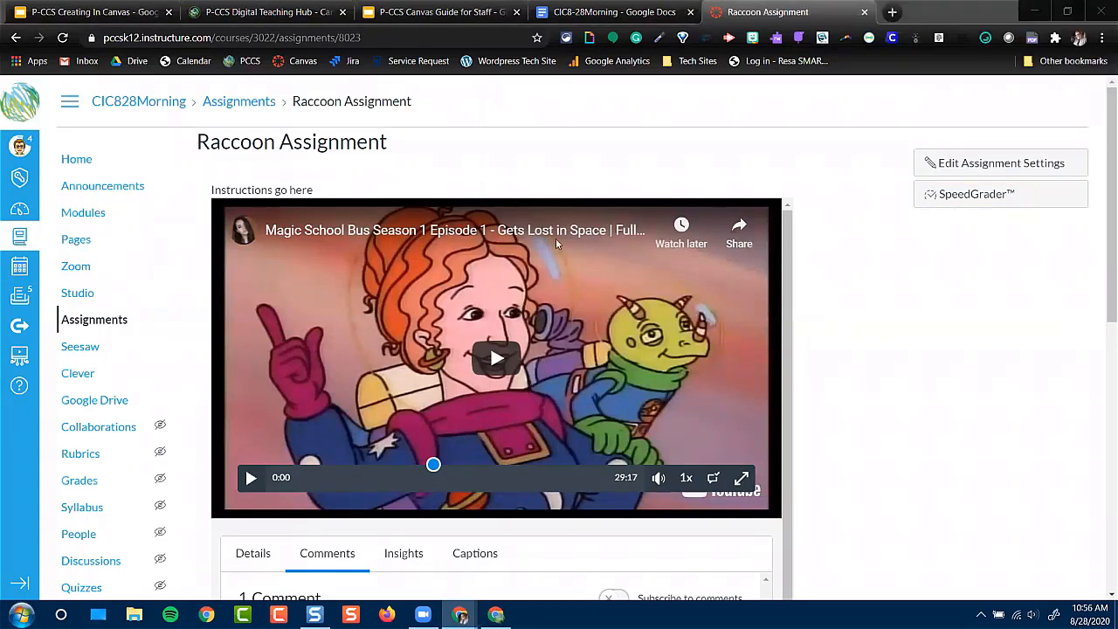
scroll(52, 433, down, 3)
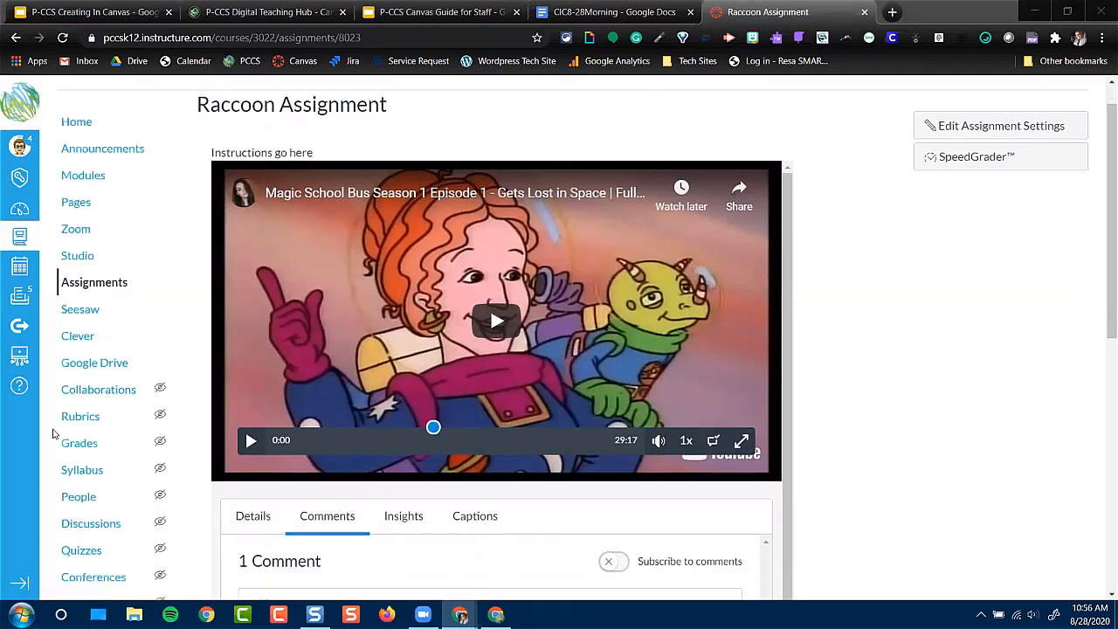
scroll(55, 429, up, 1)
scroll(595, 400, up, 1)
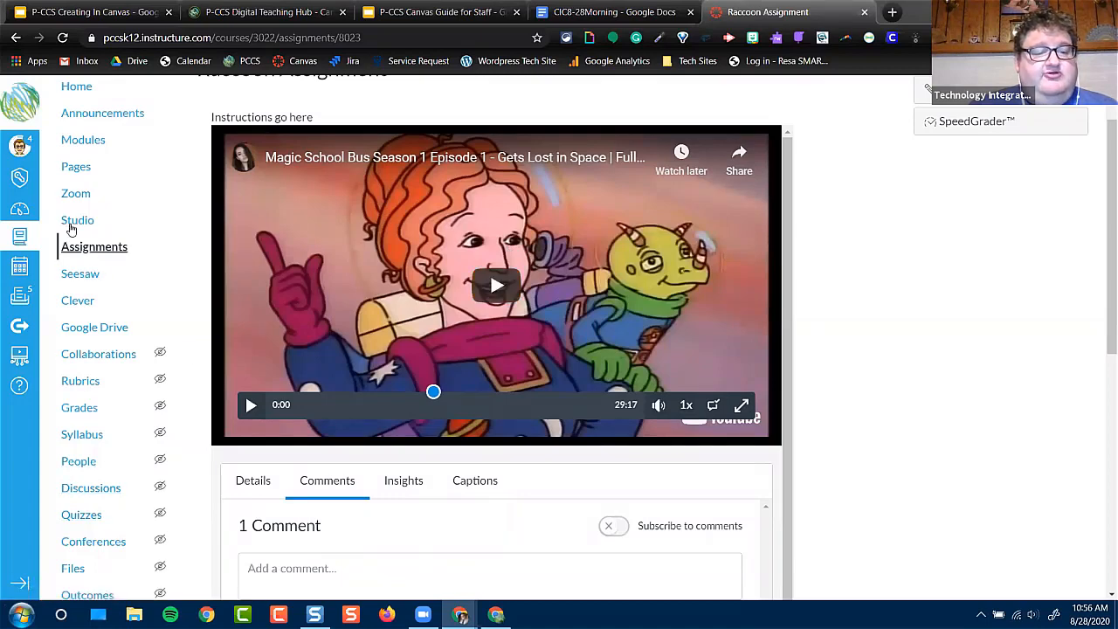
click(73, 222)
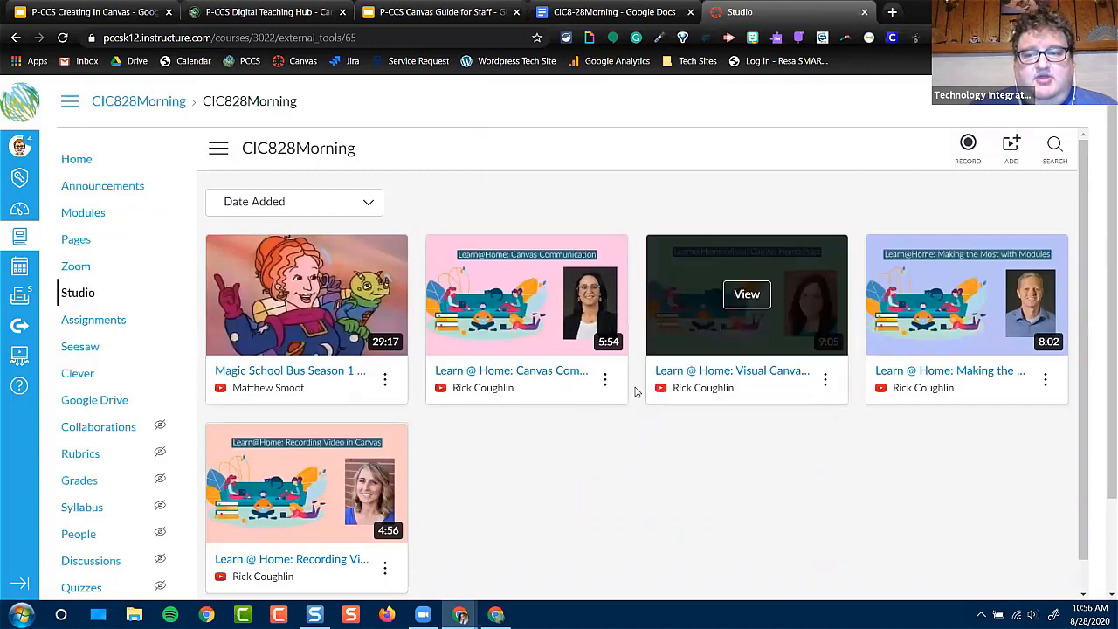
click(972, 145)
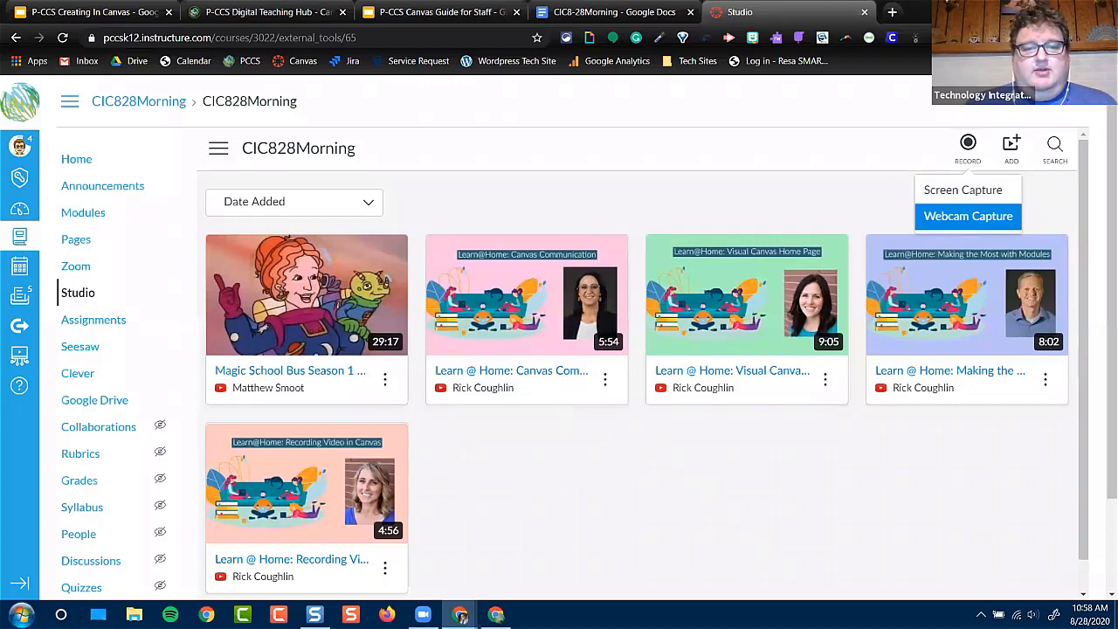
click(967, 219)
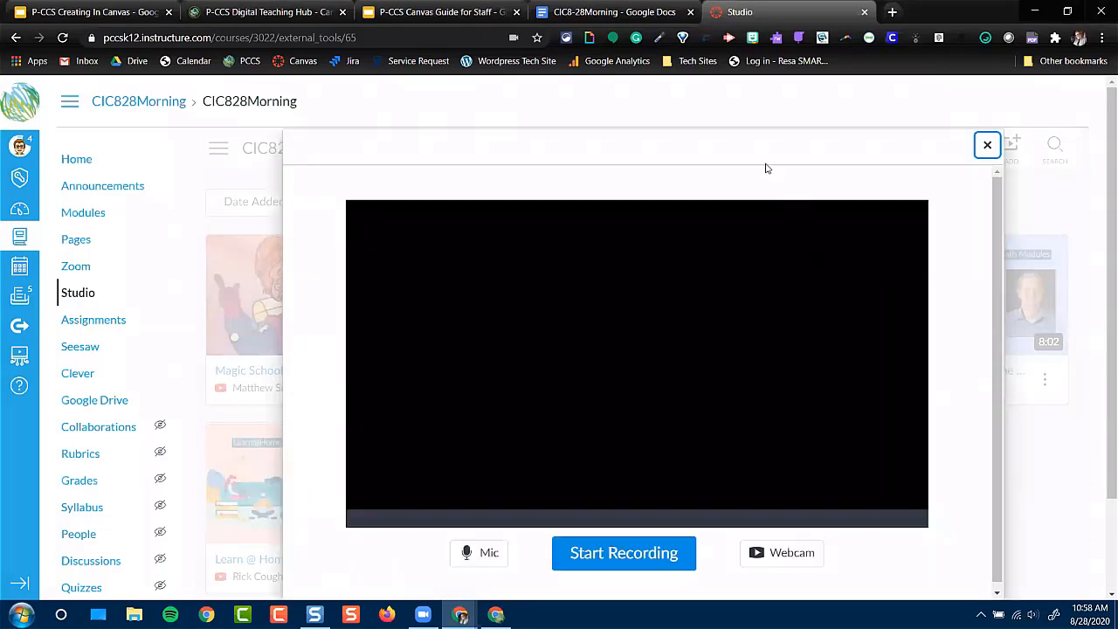
drag(751, 145, 739, 131)
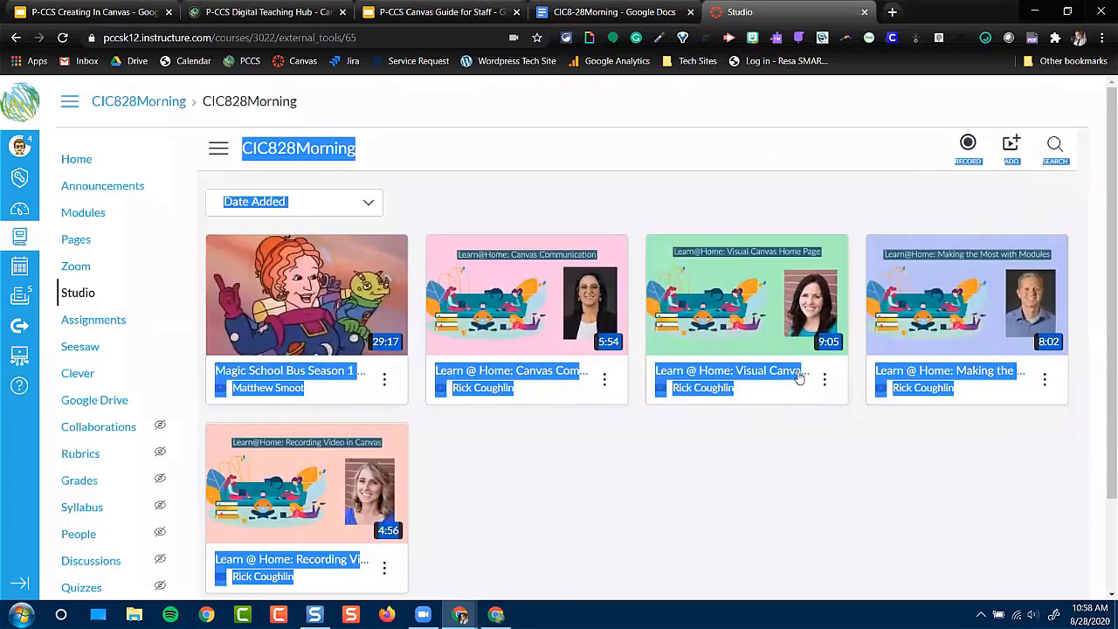
Record a webcam capture of about 10 seconds in Studio and save it as "Why I don't like Raccoons"
click(969, 145)
click(956, 227)
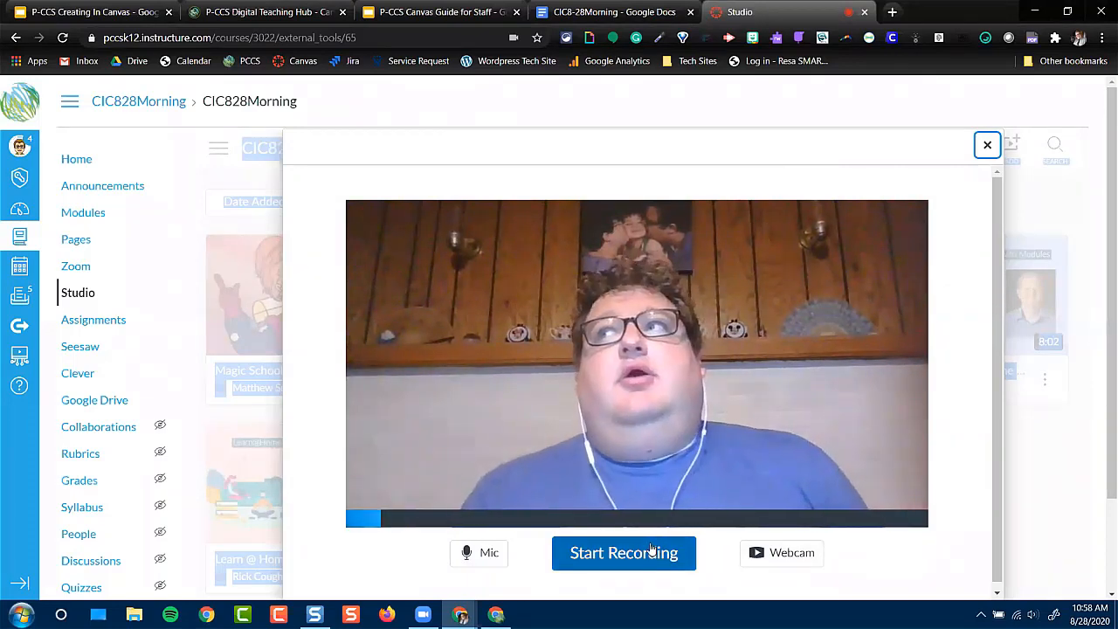
click(612, 552)
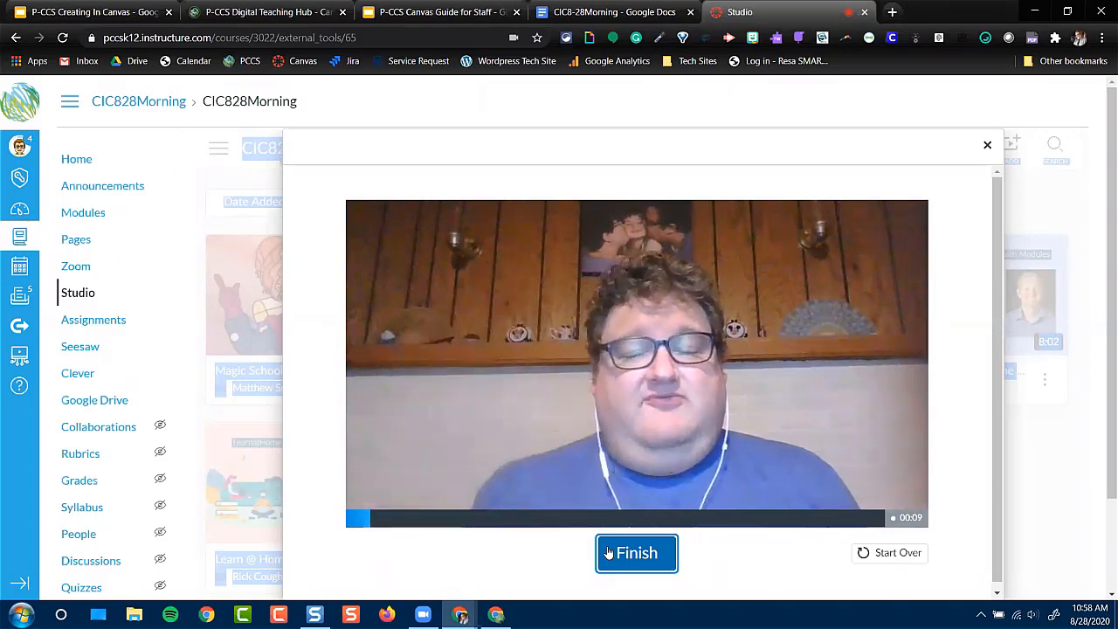
click(641, 557)
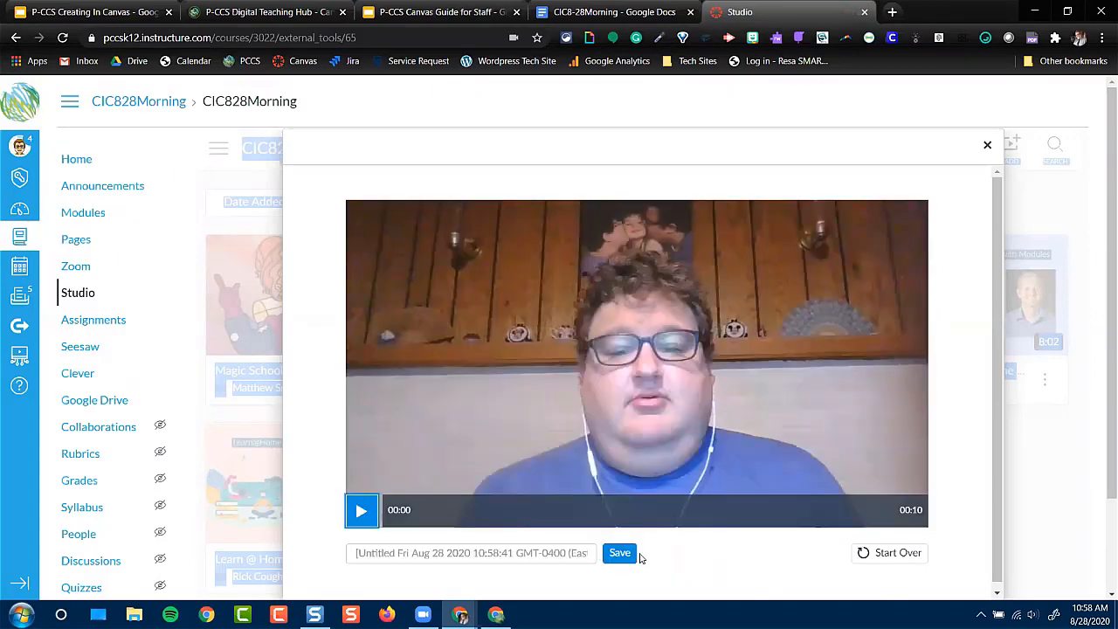
click(457, 553)
text(Why I don't like Raccoons)
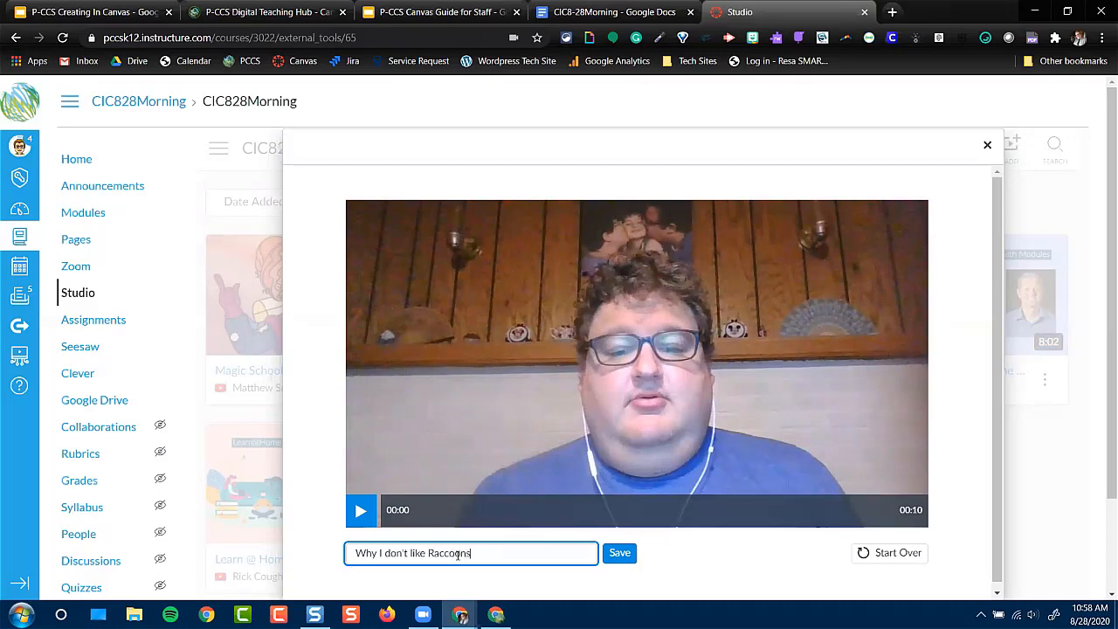
click(619, 553)
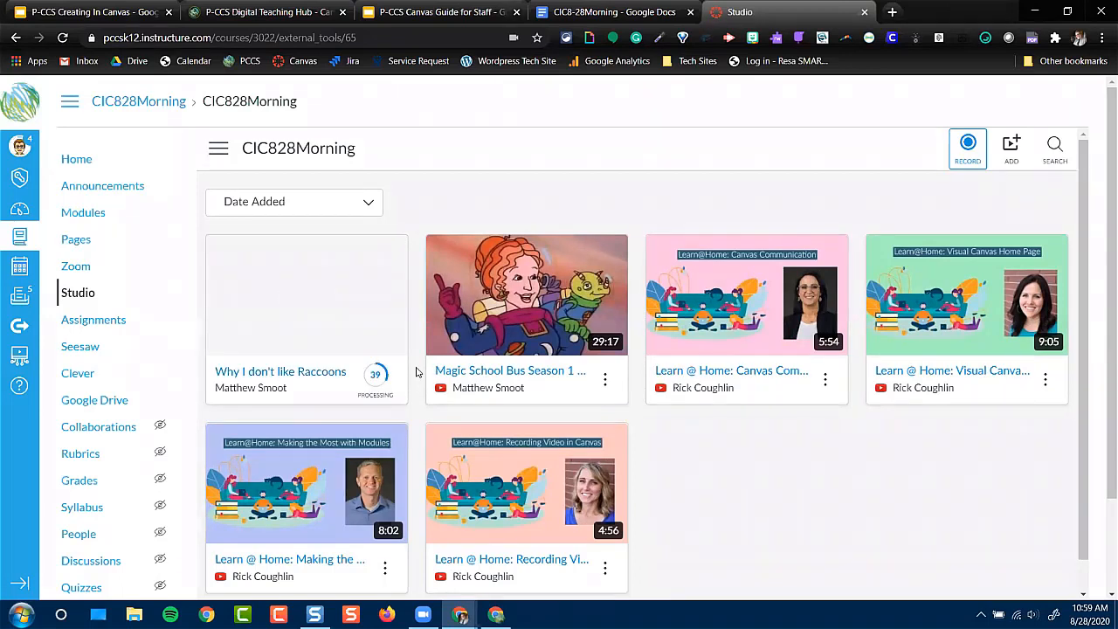
Open the "Why I don't like Raccoons" video and post the comment "Have you ever been bitten by an animal? It is no fun" at 0:05
click(307, 296)
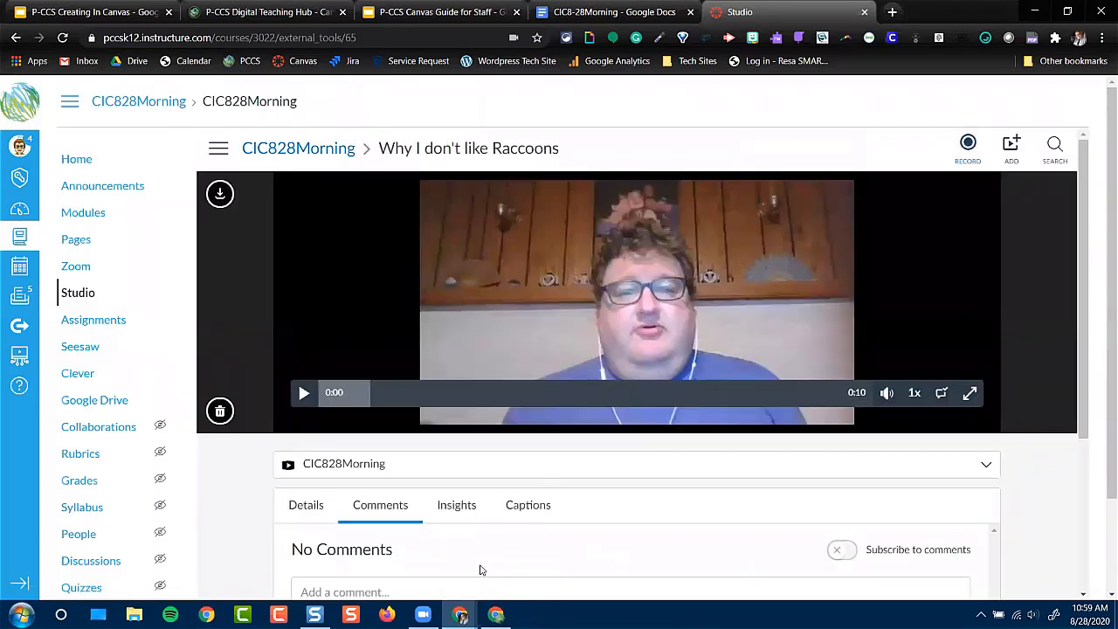
scroll(483, 570, down, 1)
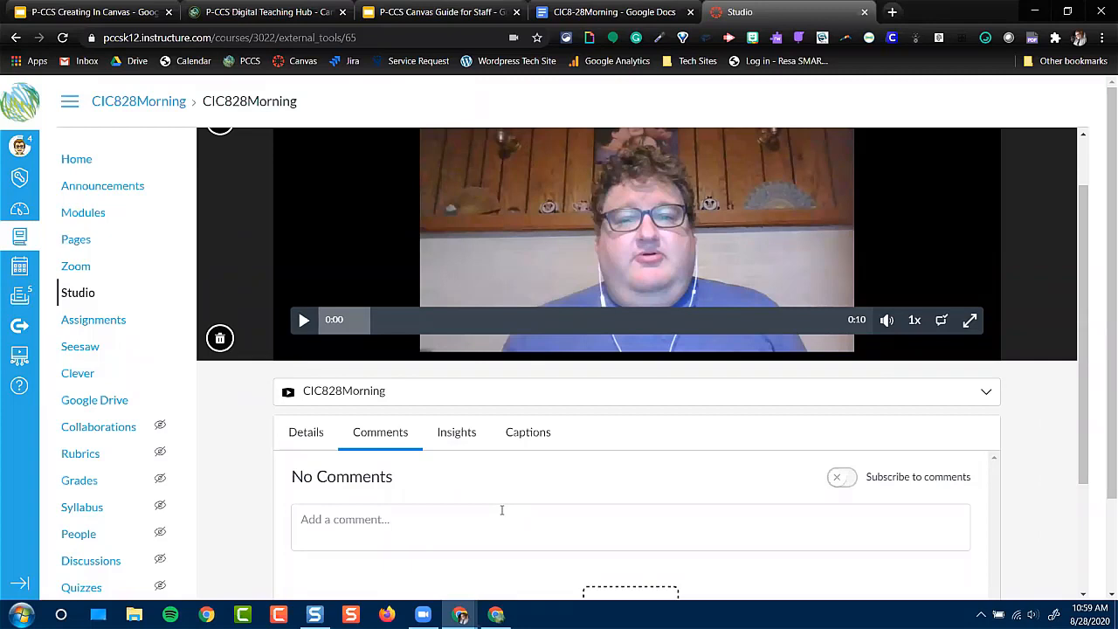
click(591, 321)
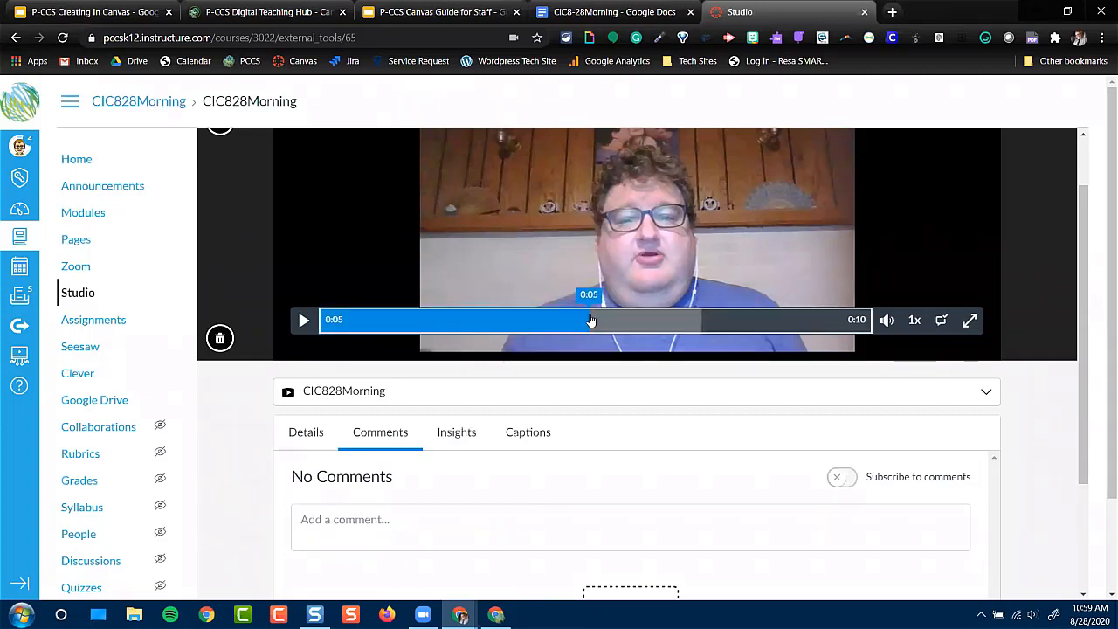
click(452, 518)
text(Have you ever)
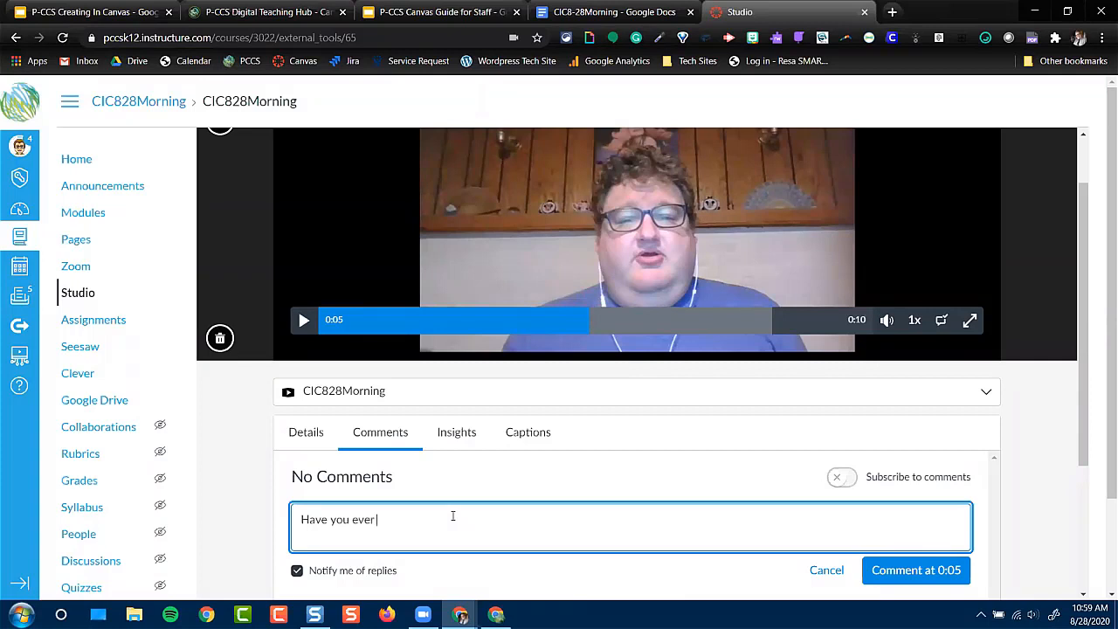
text( been bitten by an animal? It is no fun)
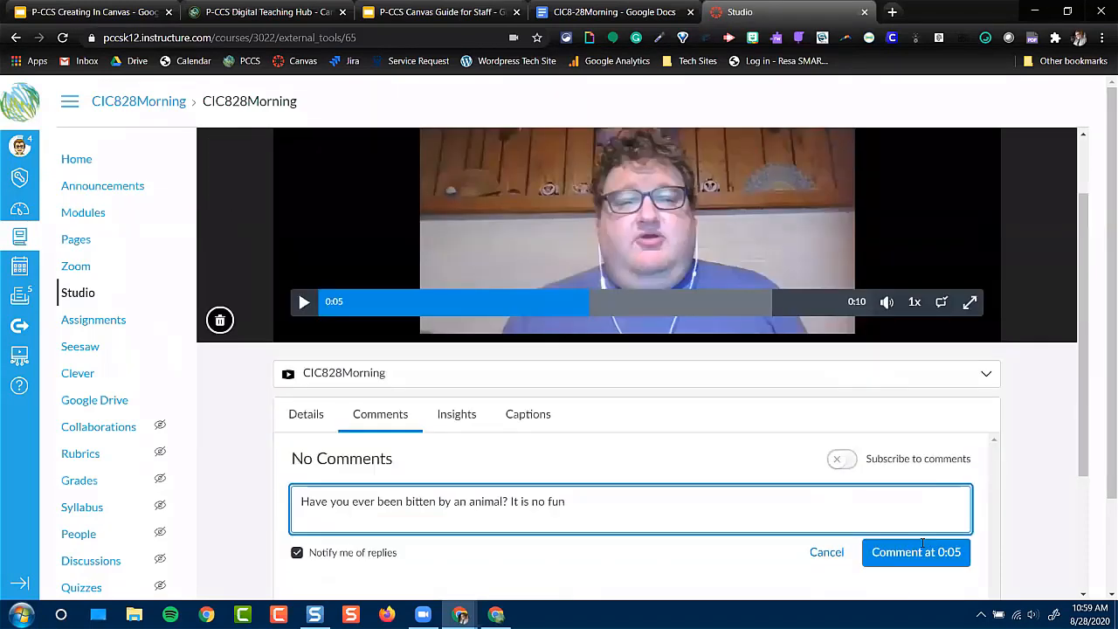
scroll(924, 541, down, 1)
click(919, 512)
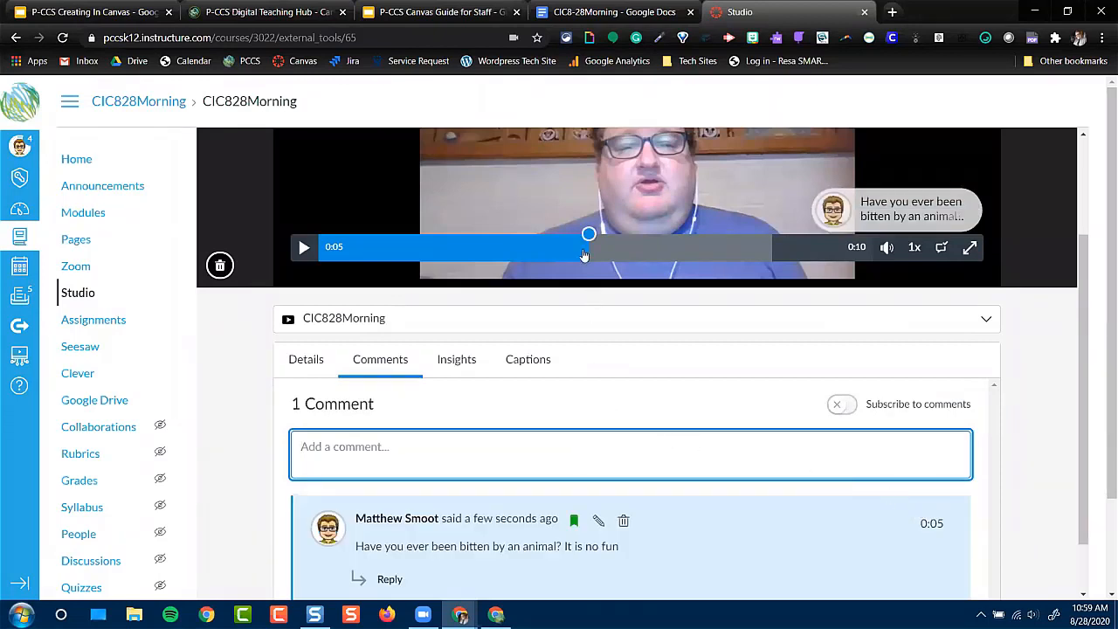
Replay the video around the 0:05 comment marker and view the insights for all viewers
click(590, 234)
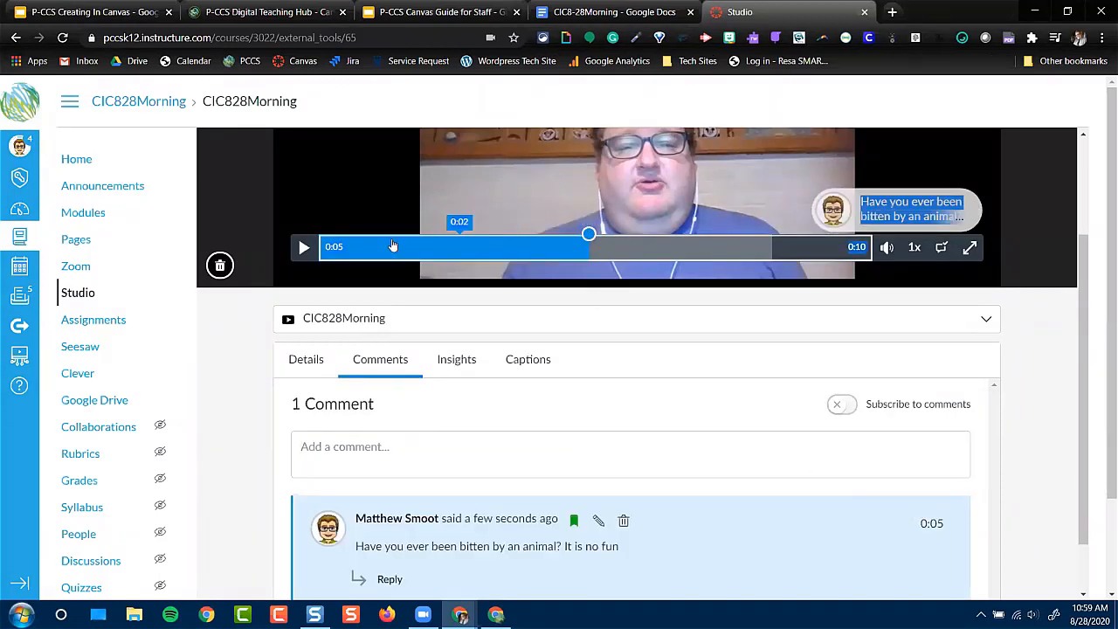
click(393, 246)
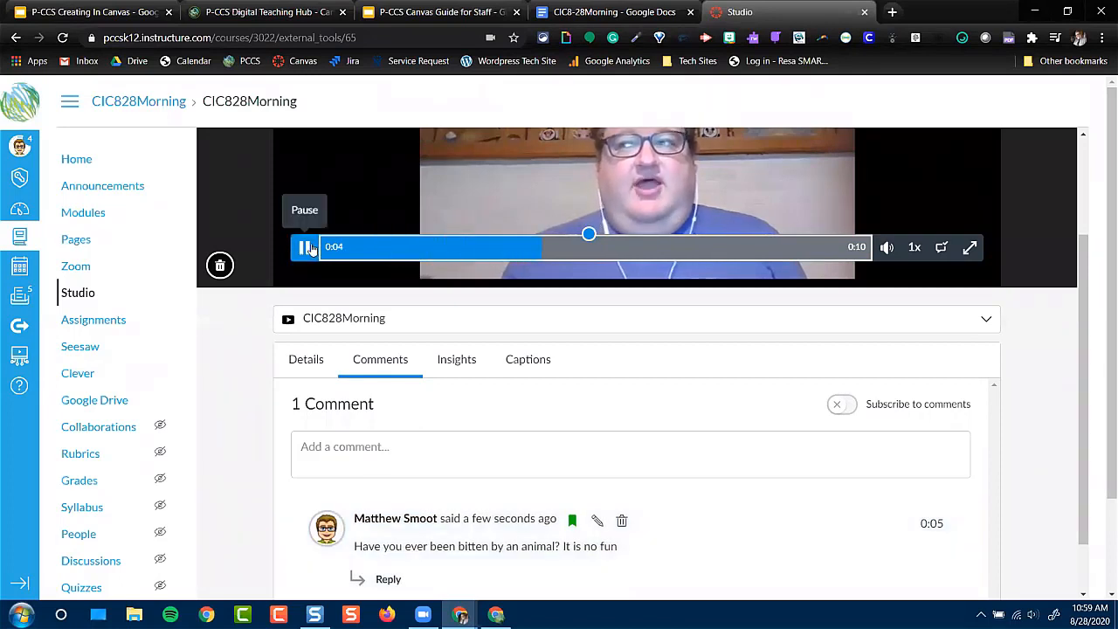
click(304, 247)
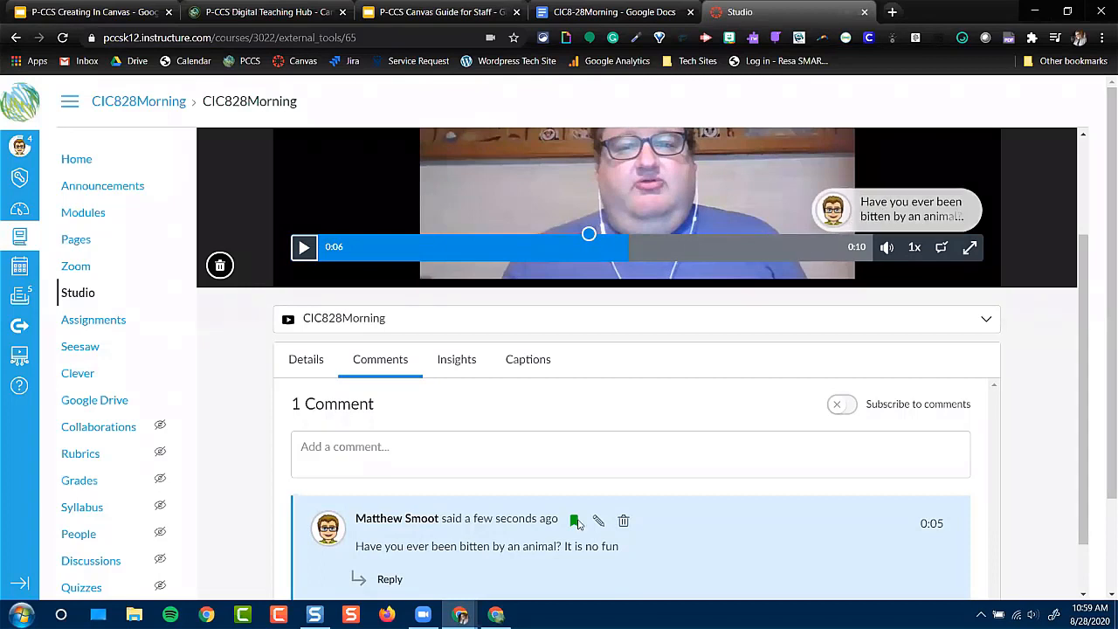
scroll(490, 533, down, 1)
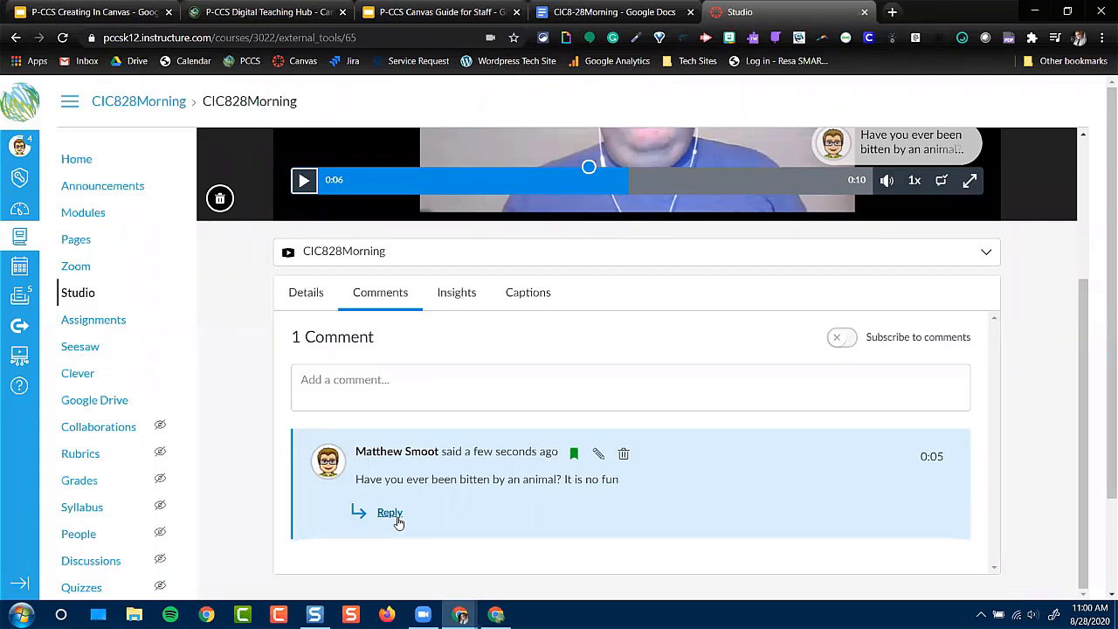
click(451, 302)
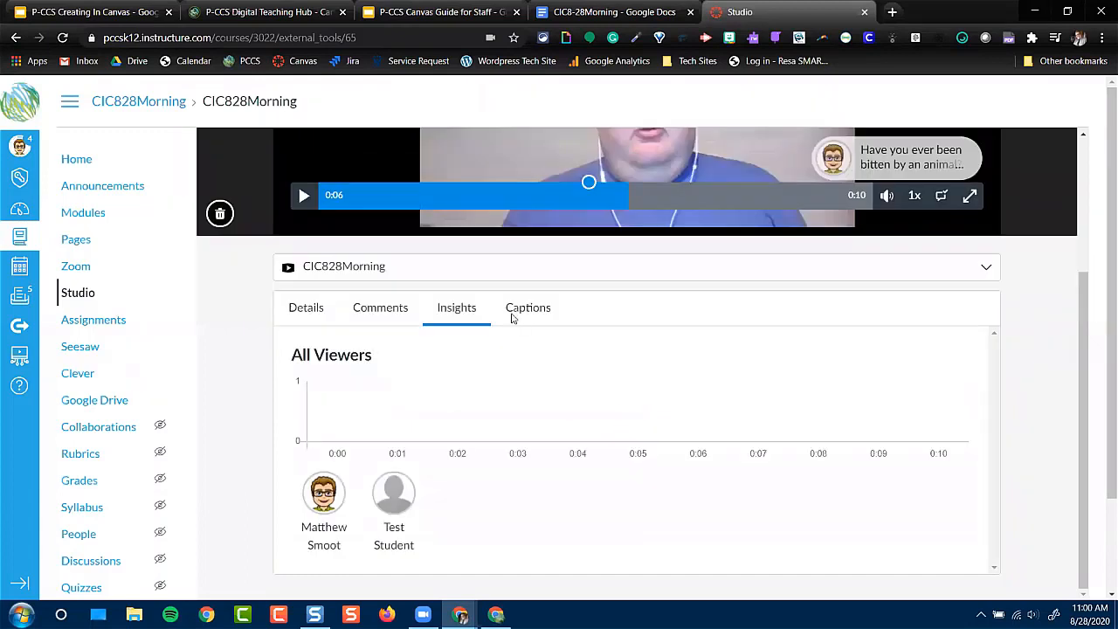
Request automatically generated captions for the video with English as the spoken language
click(513, 320)
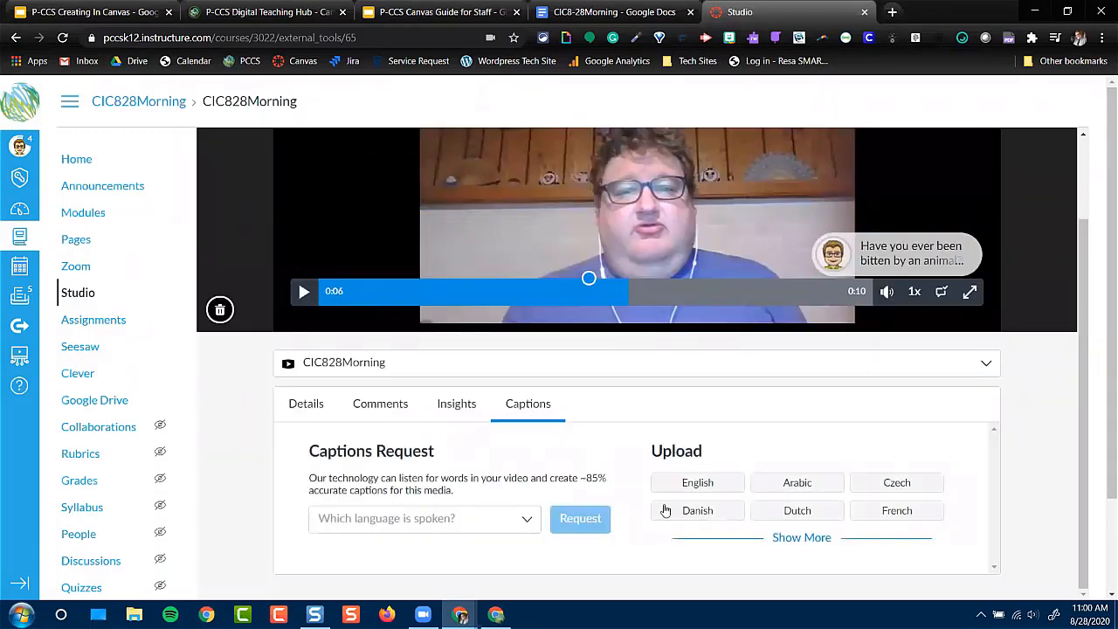
click(527, 519)
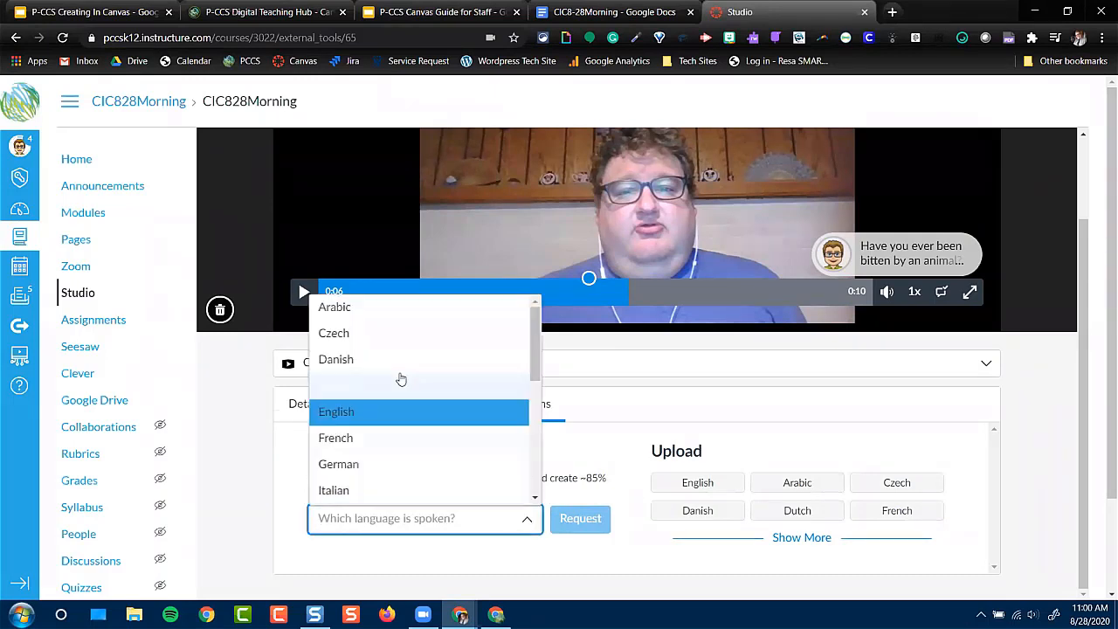
click(386, 411)
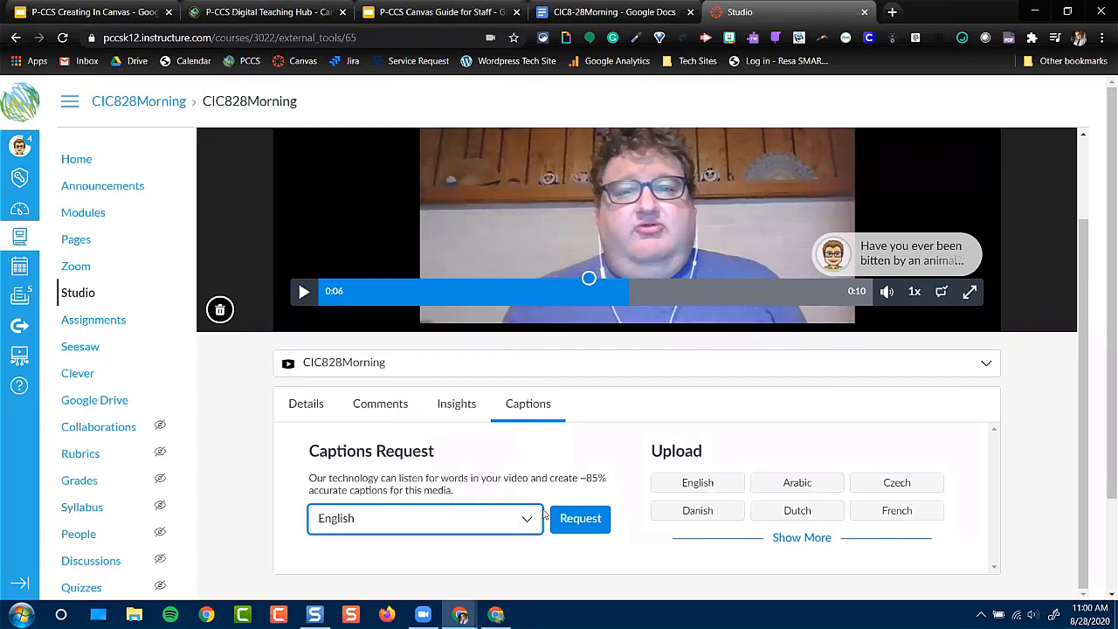
click(580, 519)
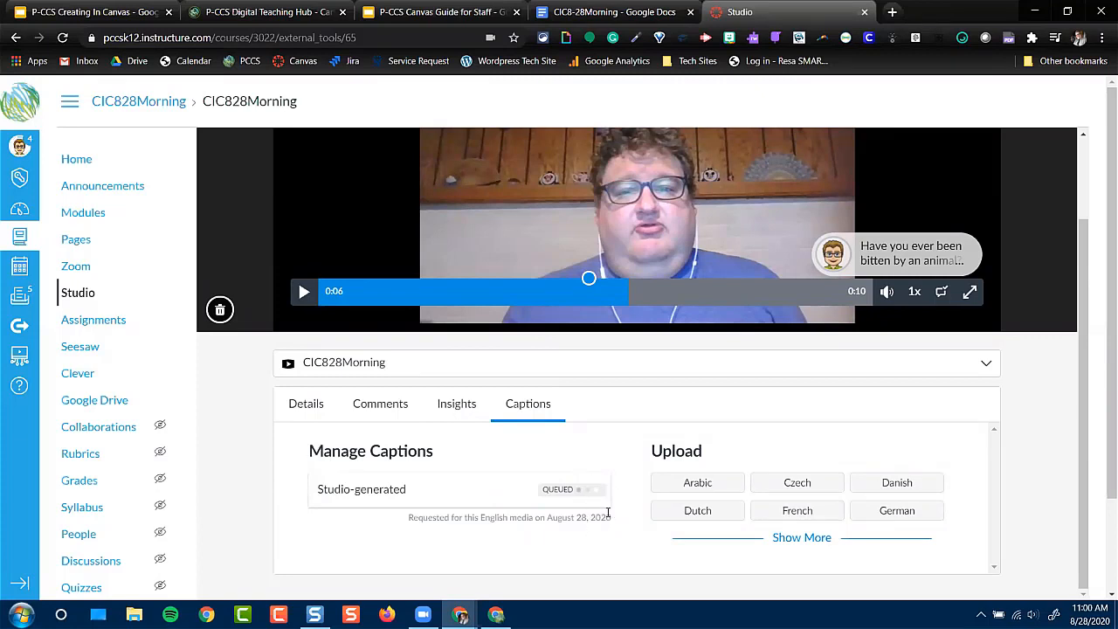
Expand the full list of caption upload languages and look over the available options
click(777, 538)
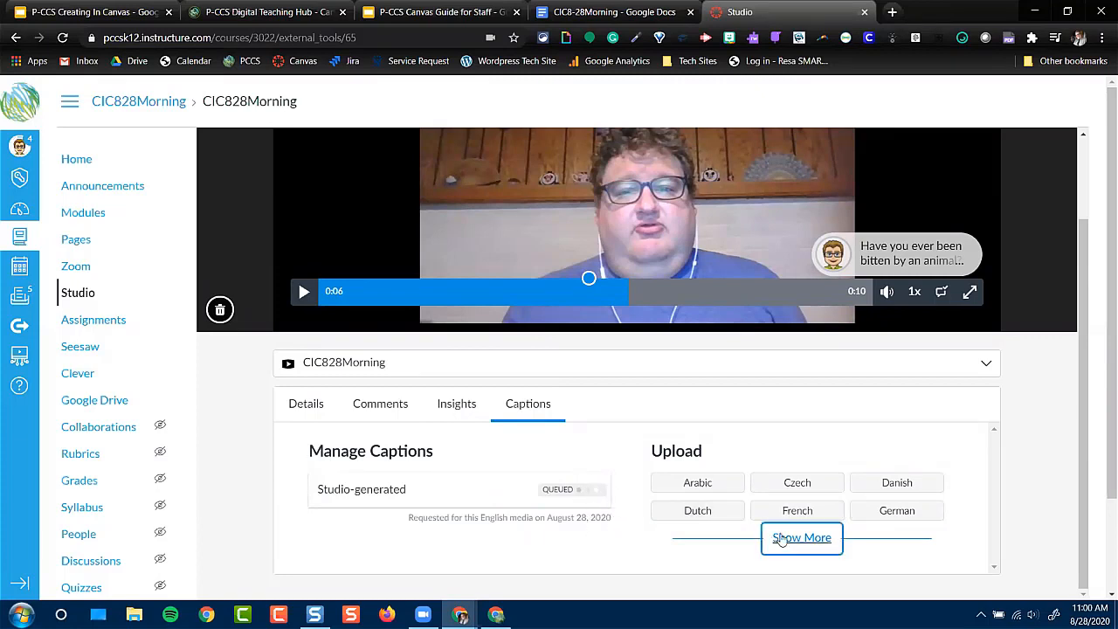
scroll(791, 534, down, 2)
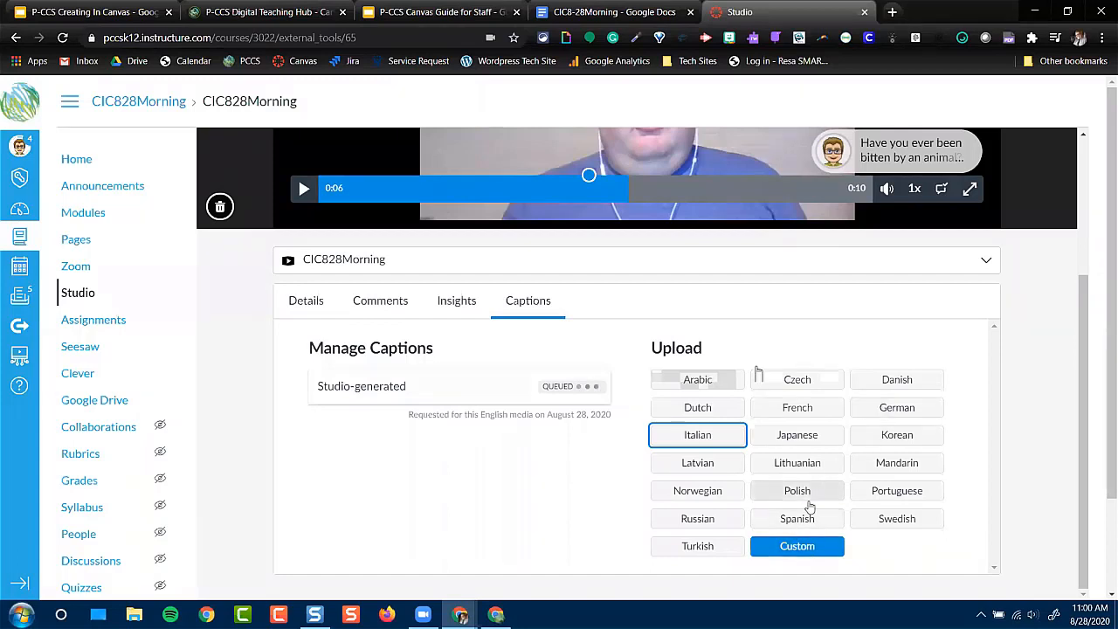
click(809, 554)
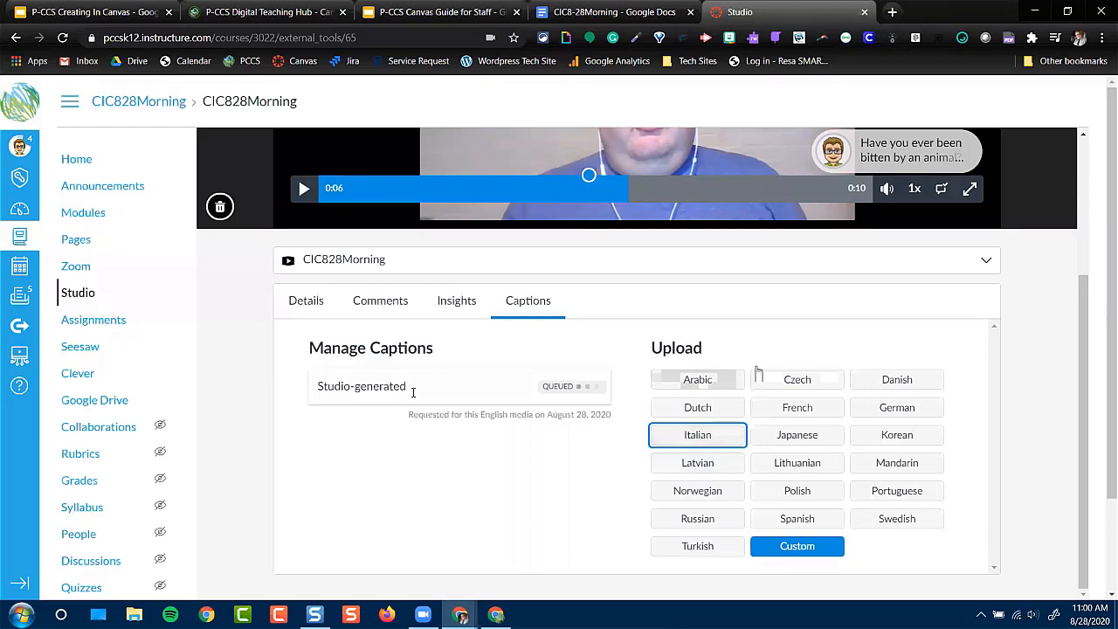
Review the Test Student's viewing insights, the collections available for the video, and its details
click(453, 303)
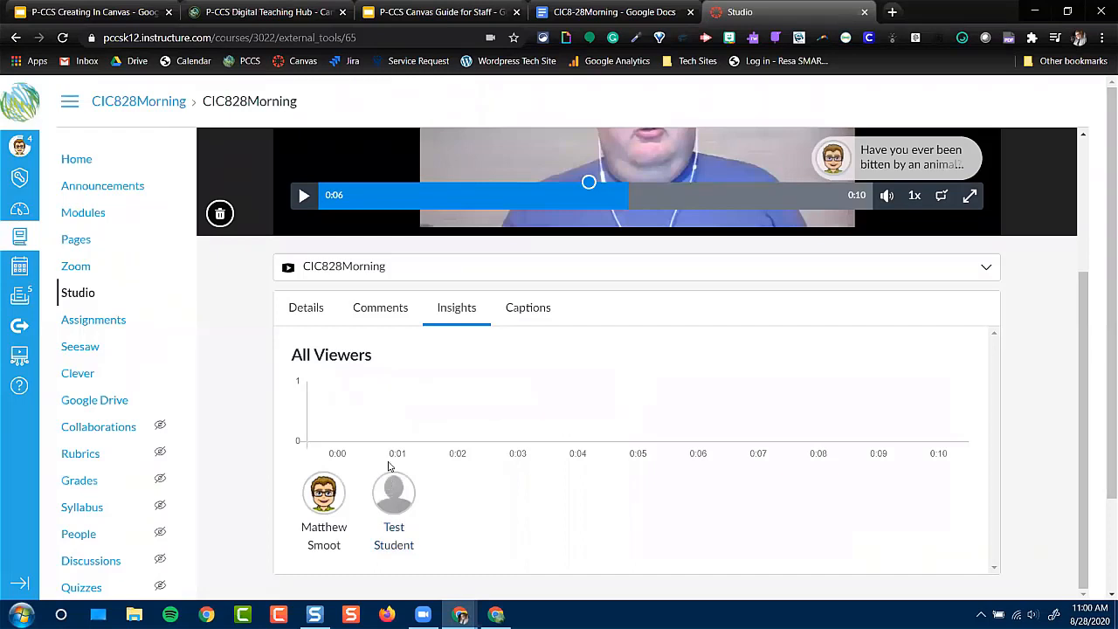
click(394, 514)
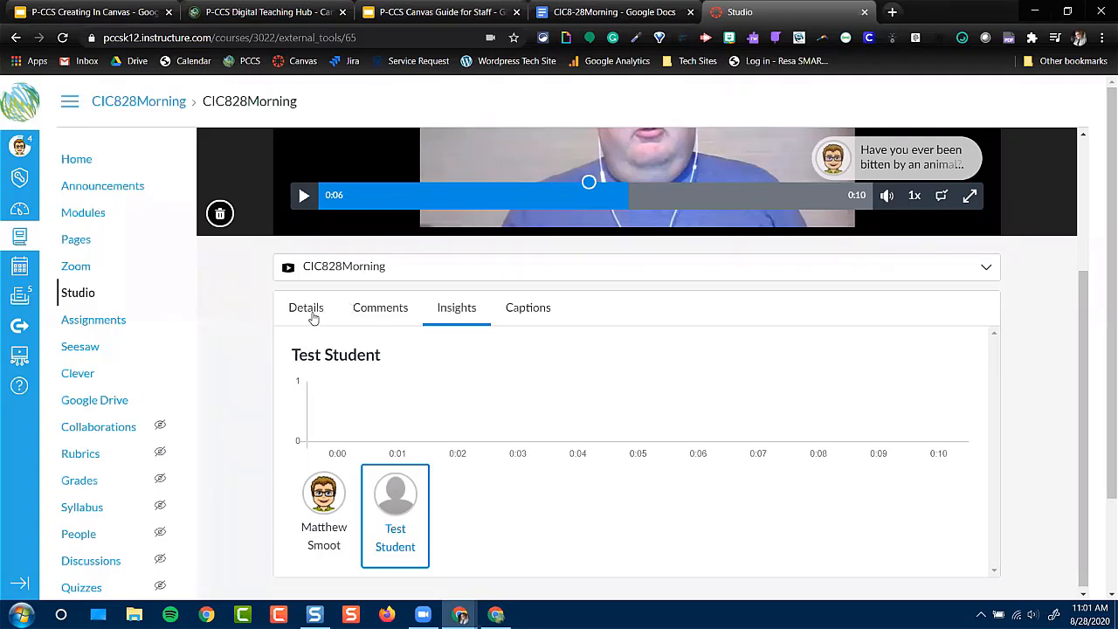
click(441, 271)
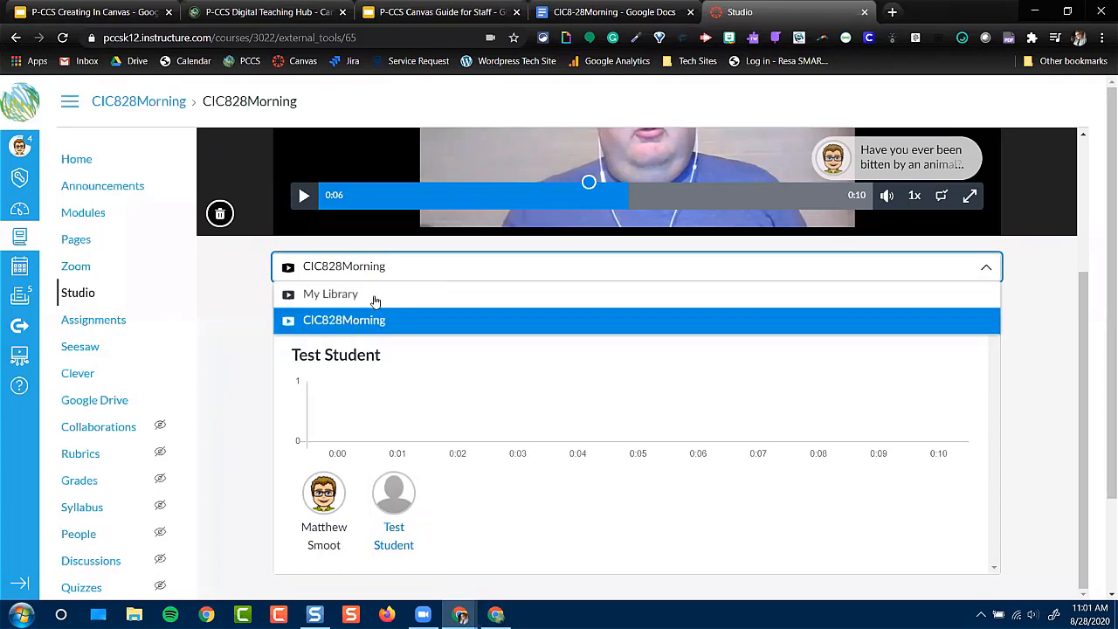
click(244, 345)
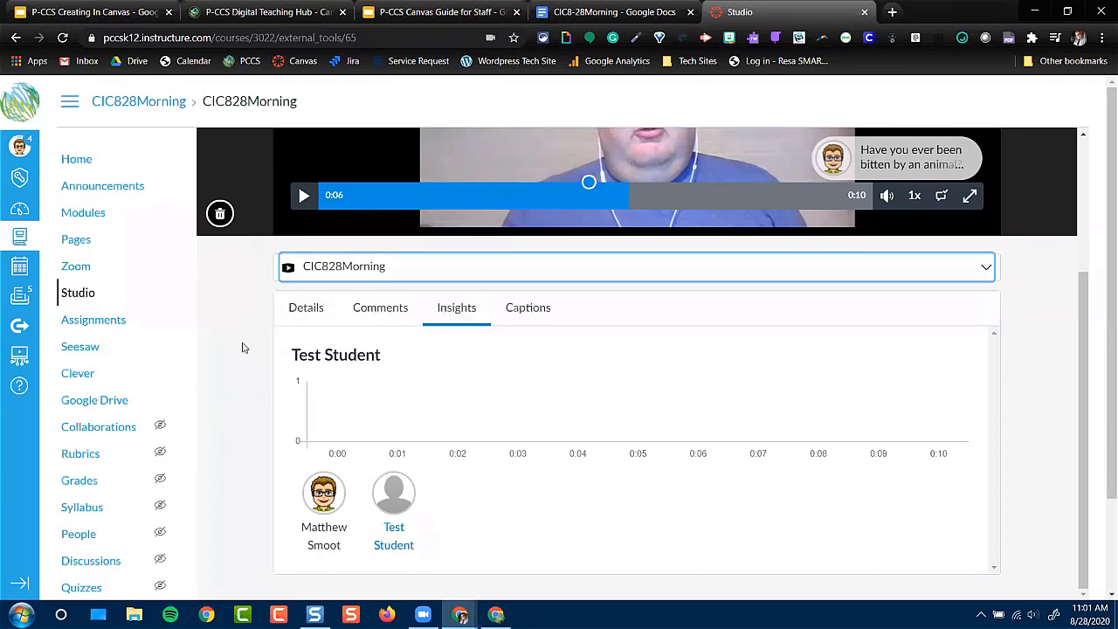
click(315, 318)
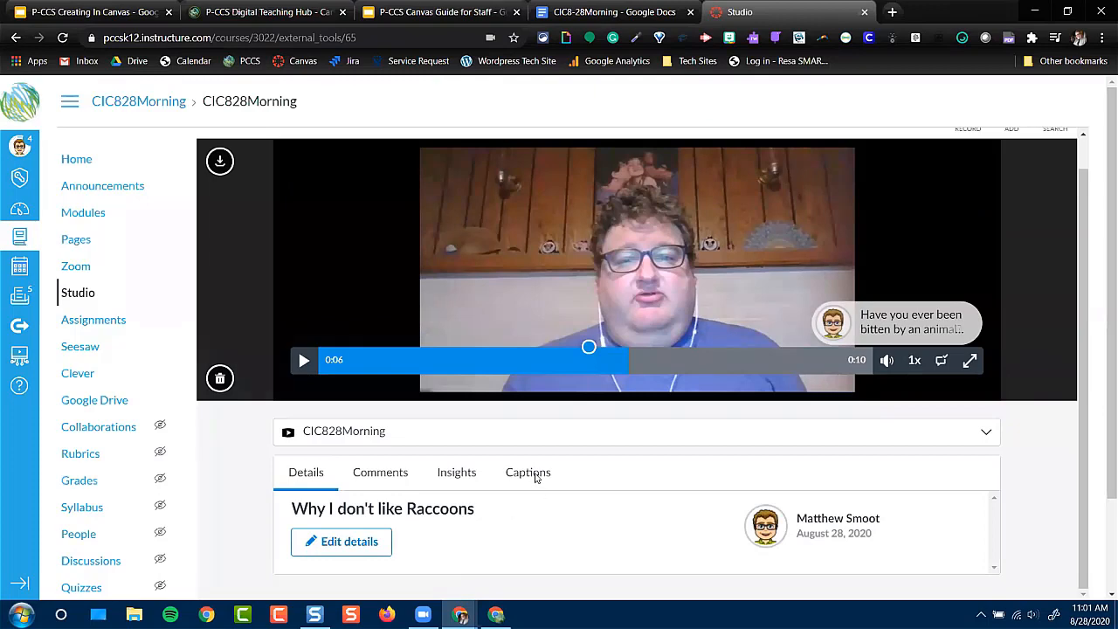
Check the processing status of the requested Studio-generated captions
click(538, 477)
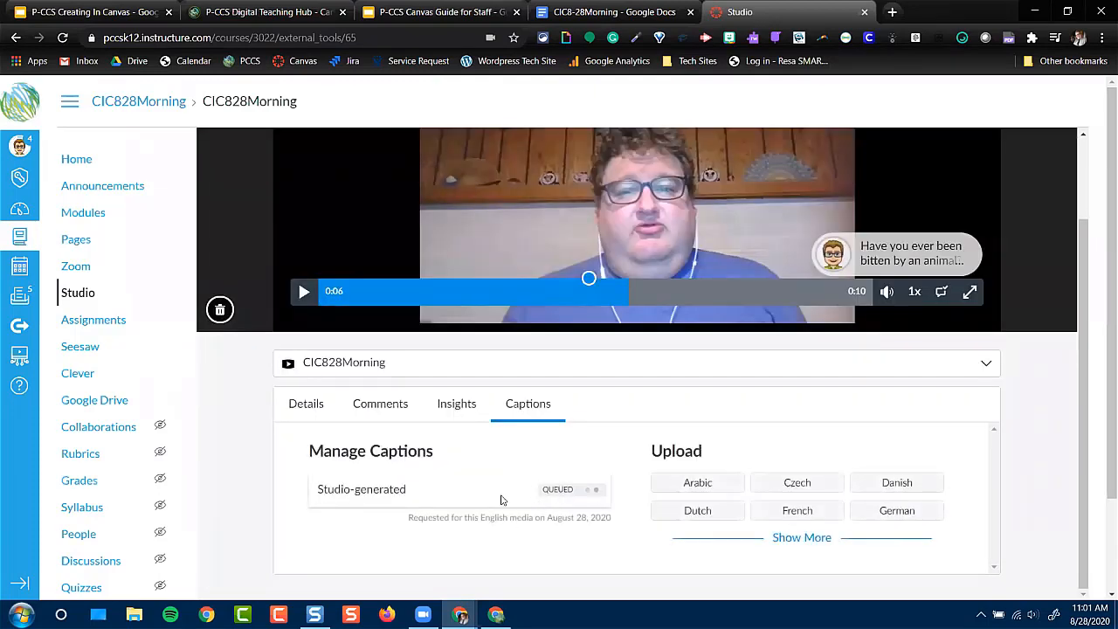
scroll(1051, 516, up, 1)
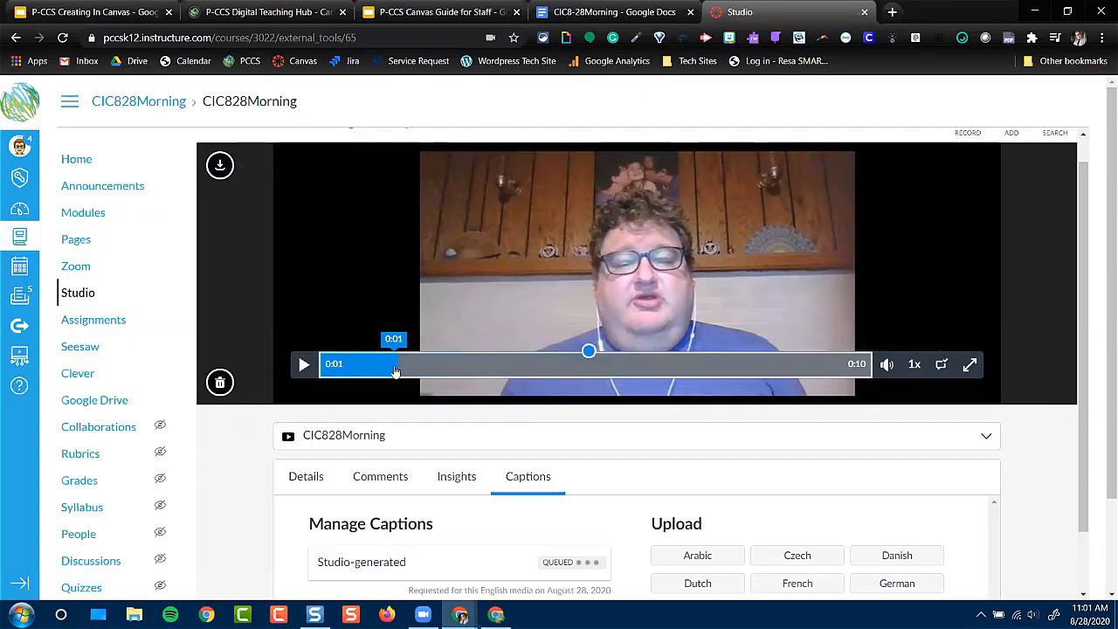
scroll(392, 370, down, 1)
scroll(392, 369, up, 2)
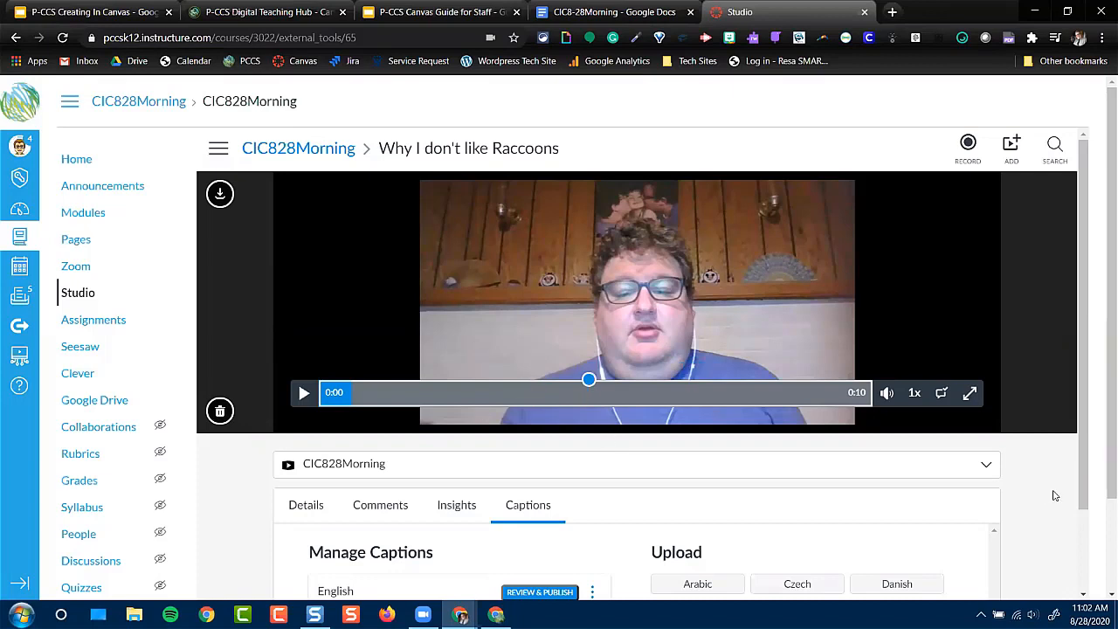
Open the generated English captions for review and play the first 3 seconds of the video against them
scroll(1054, 496, down, 2)
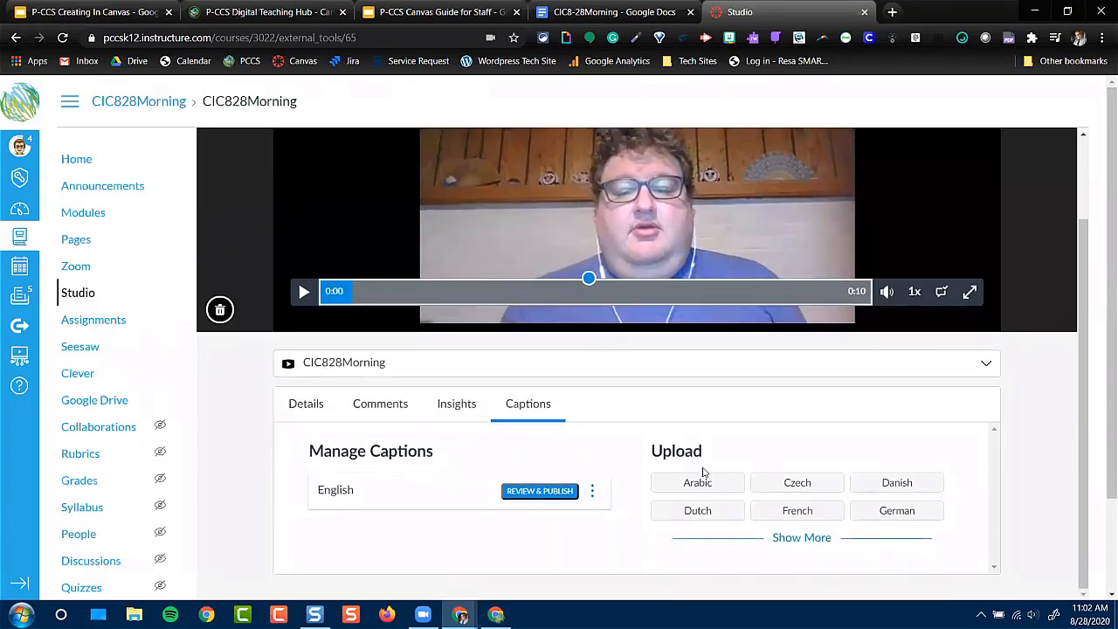
click(539, 492)
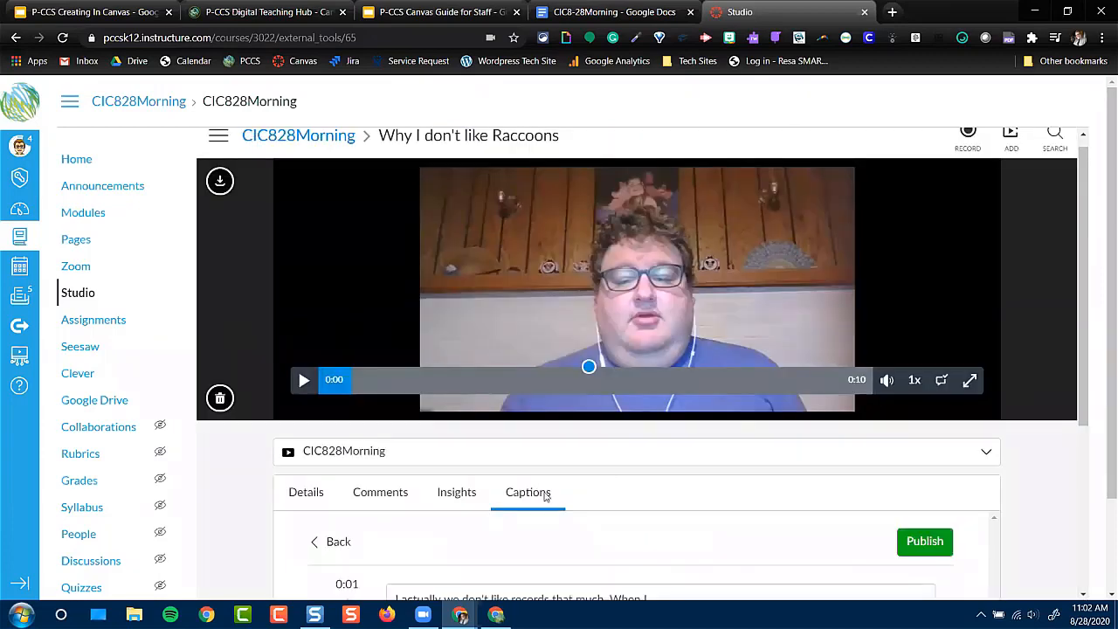
scroll(574, 519, down, 3)
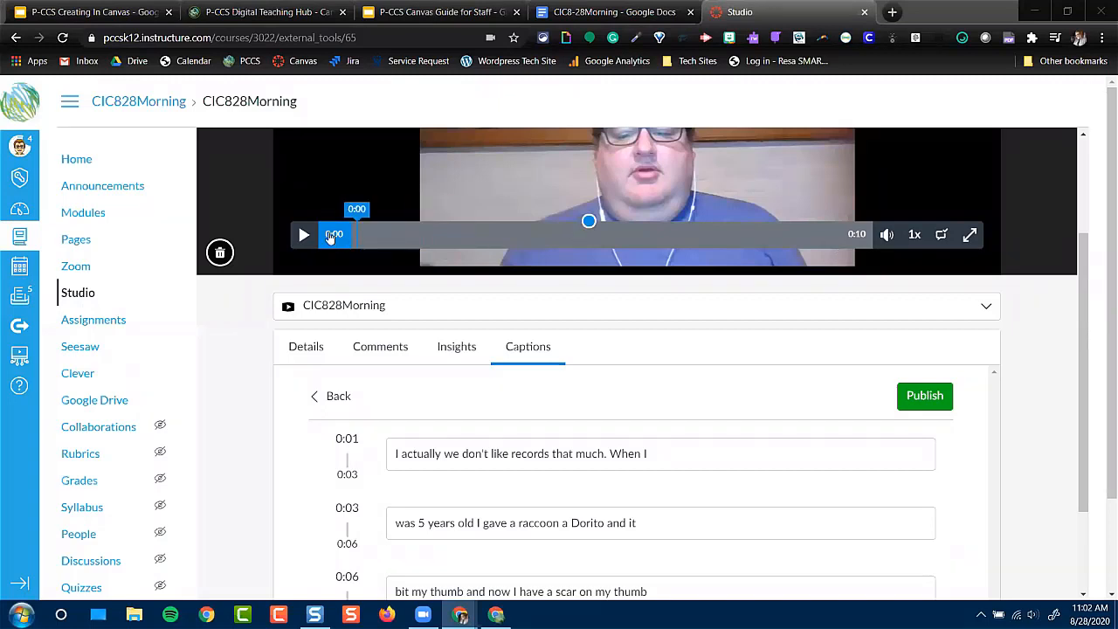
click(305, 236)
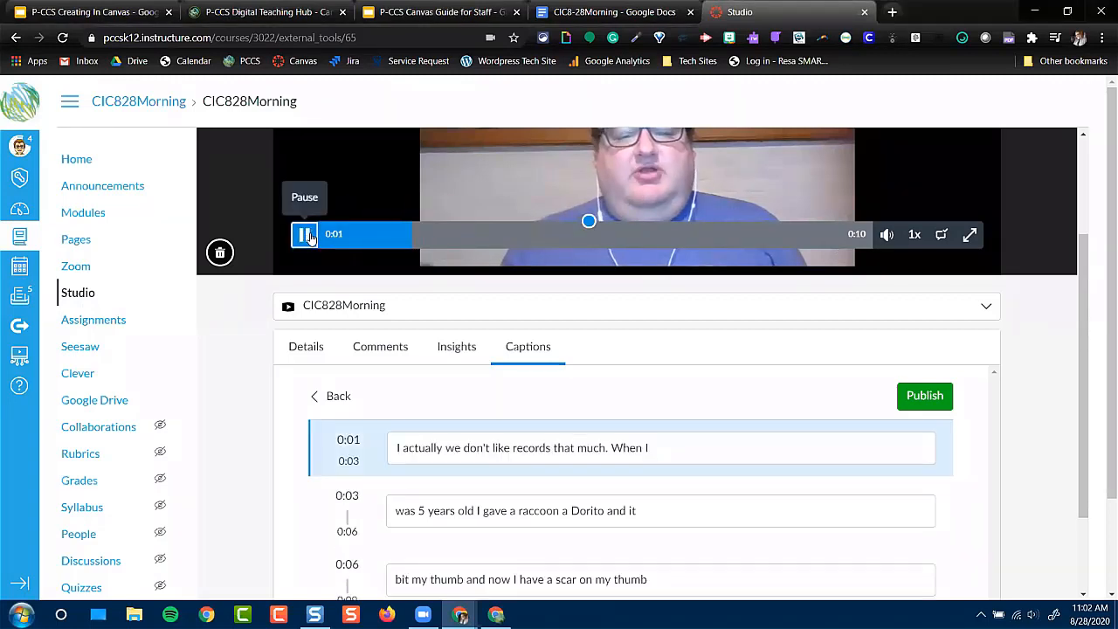
click(306, 236)
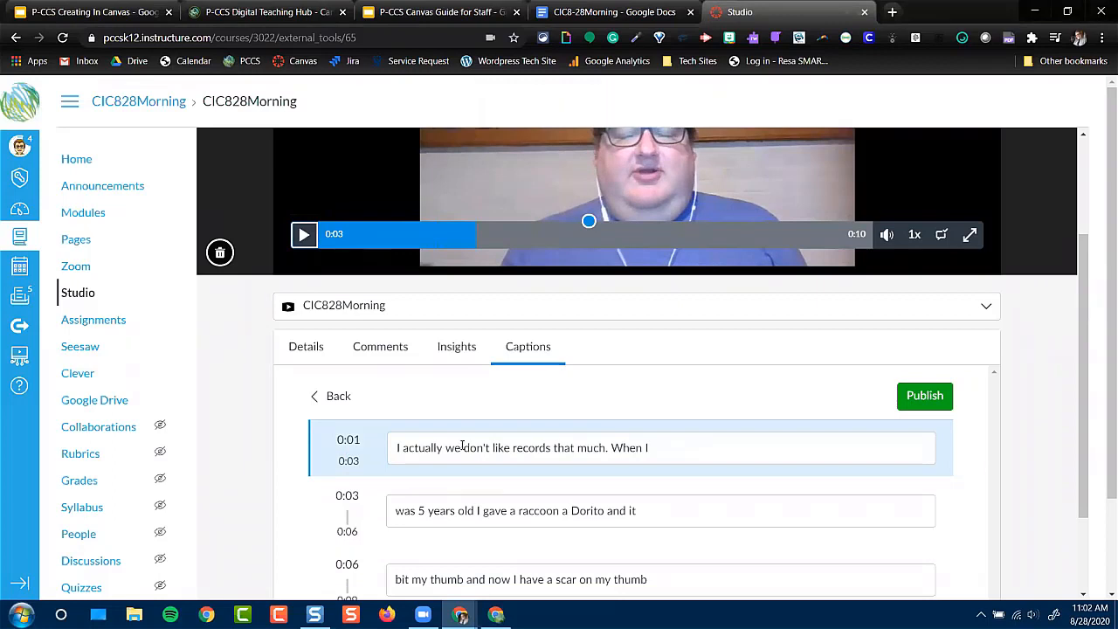
Correct the first caption line to "I actually we really don't like raccoons that much. When I" and publish the captions
click(462, 447)
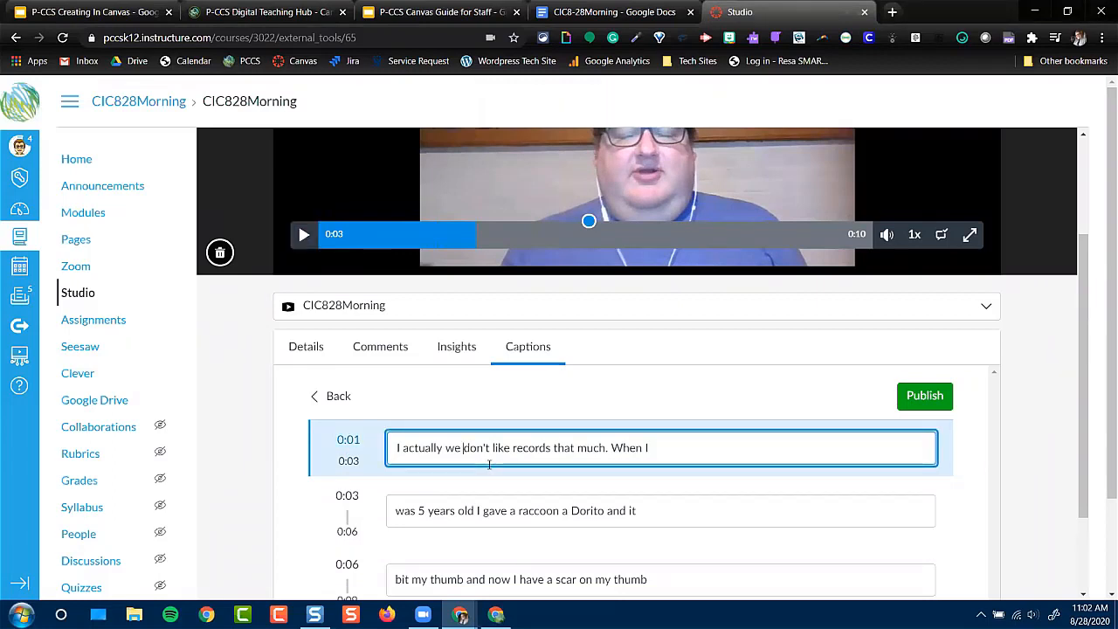
text(really)
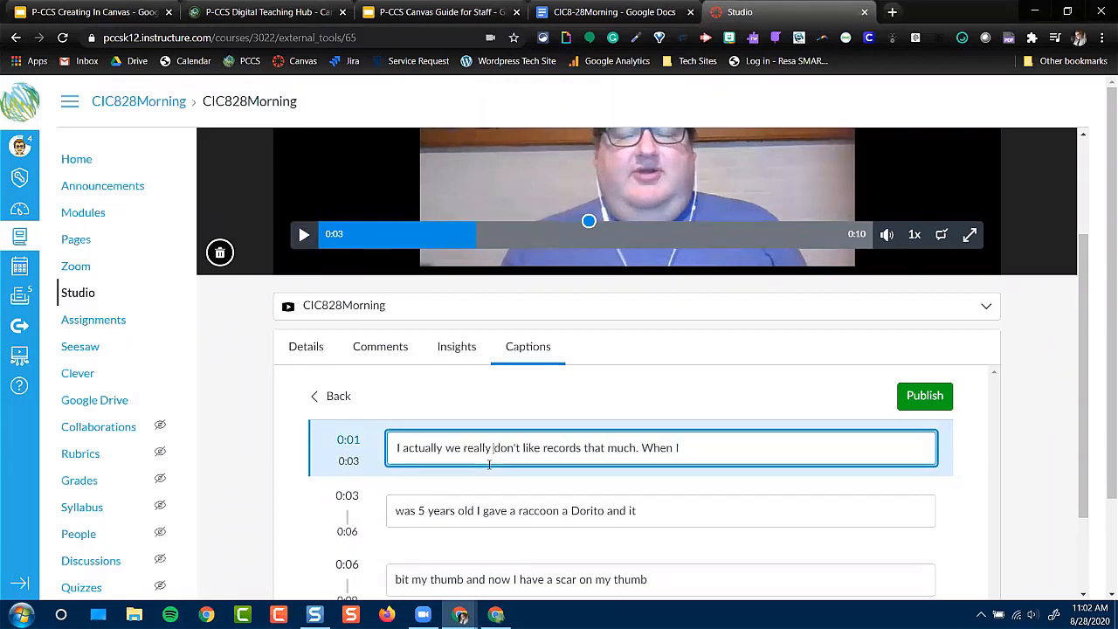
double_click(567, 448)
text(raccoons)
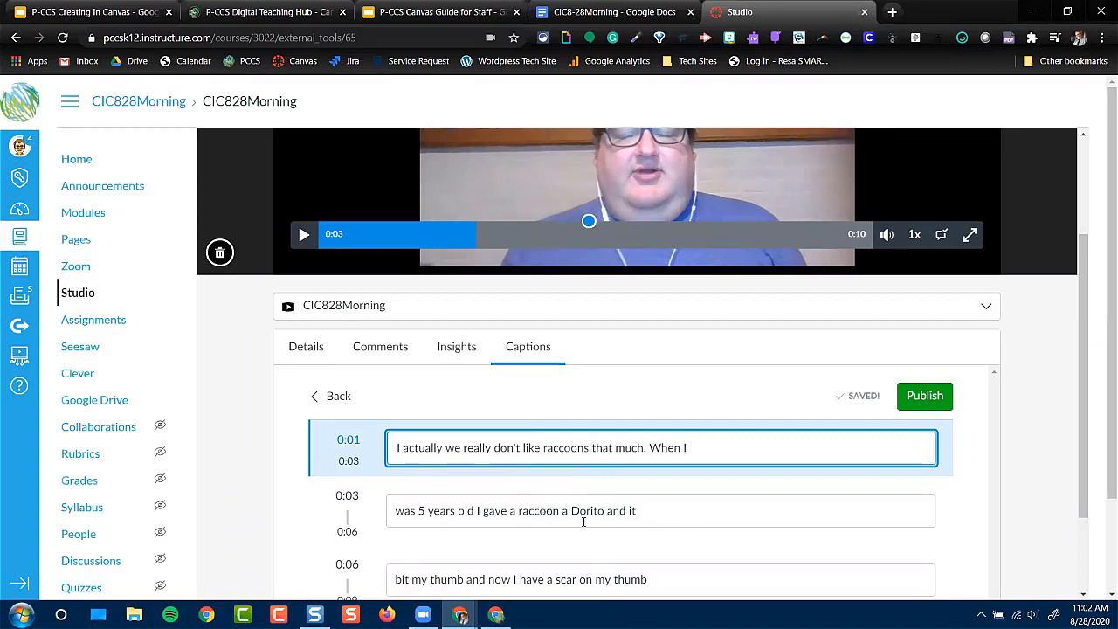
click(922, 396)
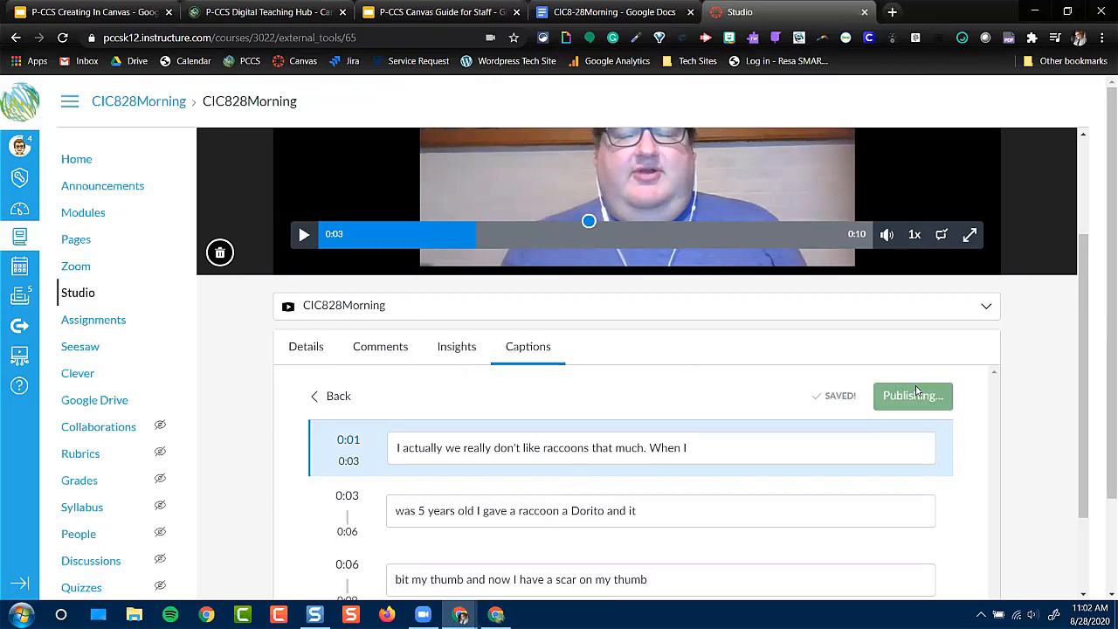
Play part of the captioned raccoon video and check the file upload and YouTube options for adding media to the library
scroll(651, 432, up, 2)
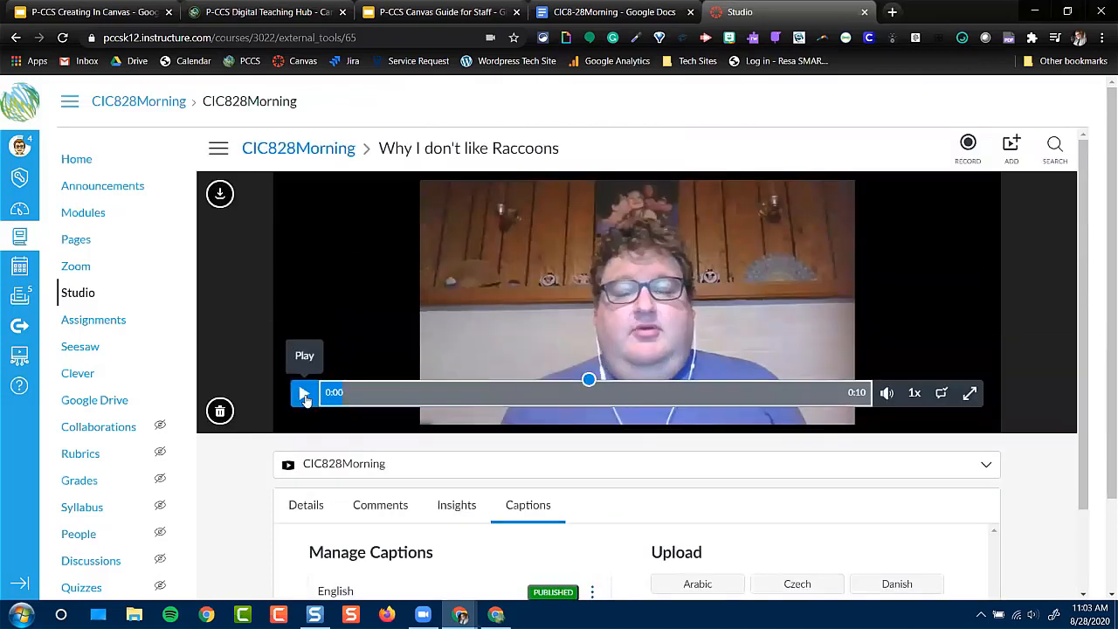
click(304, 395)
click(304, 395)
click(305, 395)
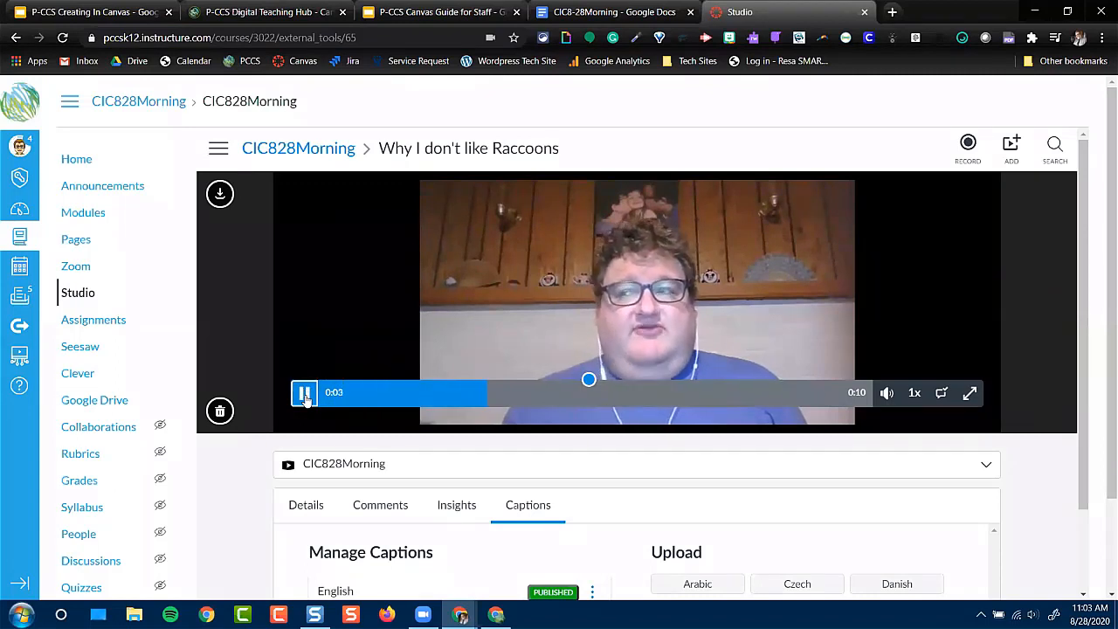
click(304, 395)
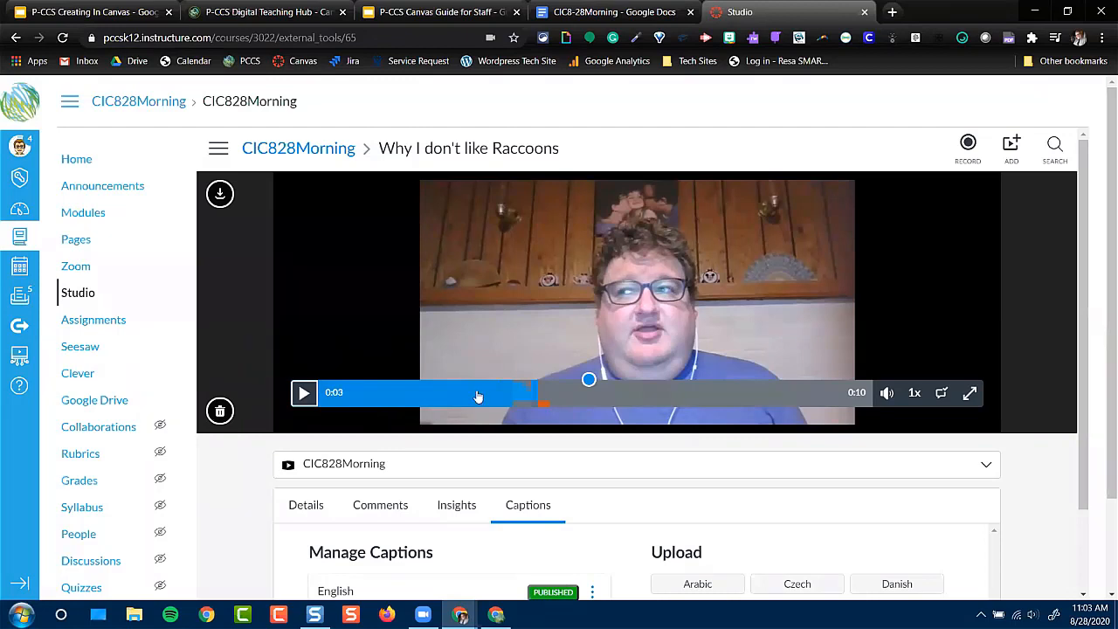
click(1007, 147)
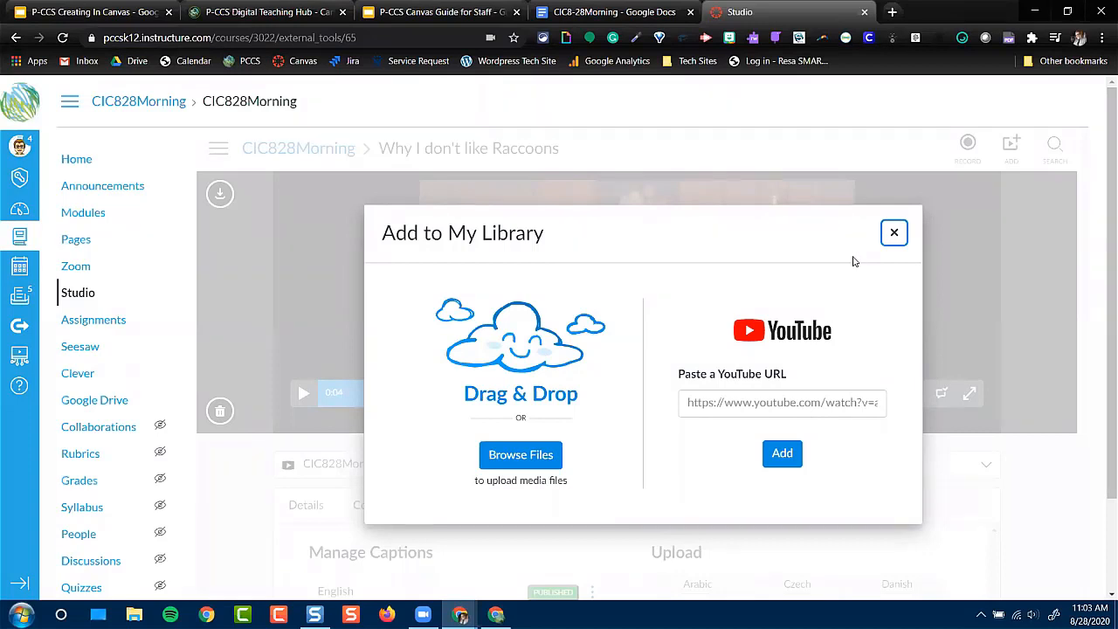
click(895, 233)
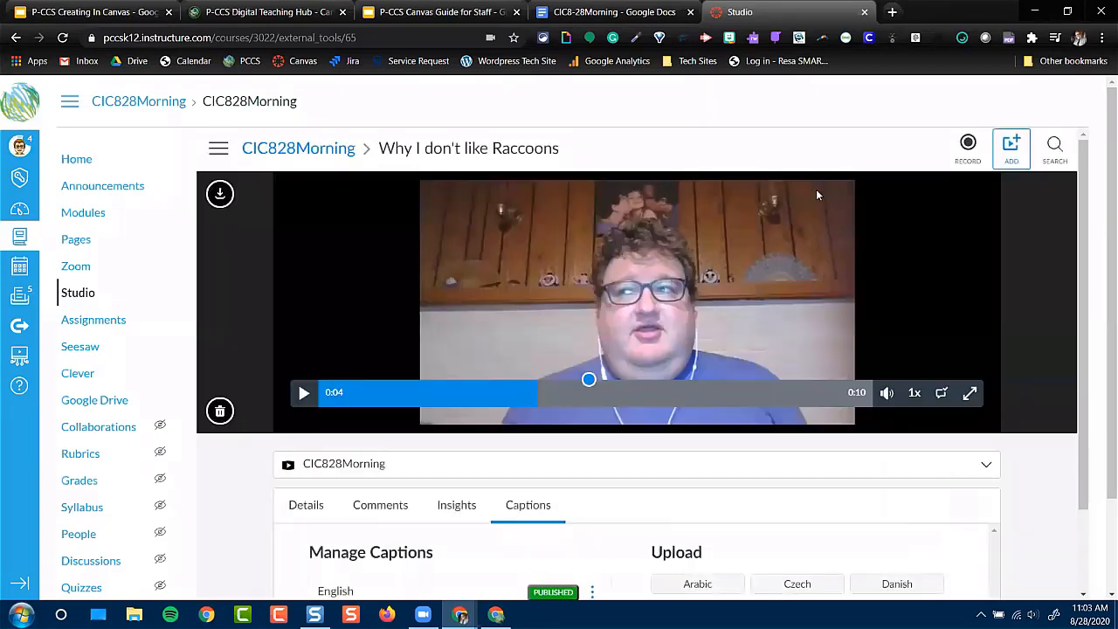
Open the Begin Here! 1 page from the course's Module 1 and review its Overview and To Do List sections
click(98, 212)
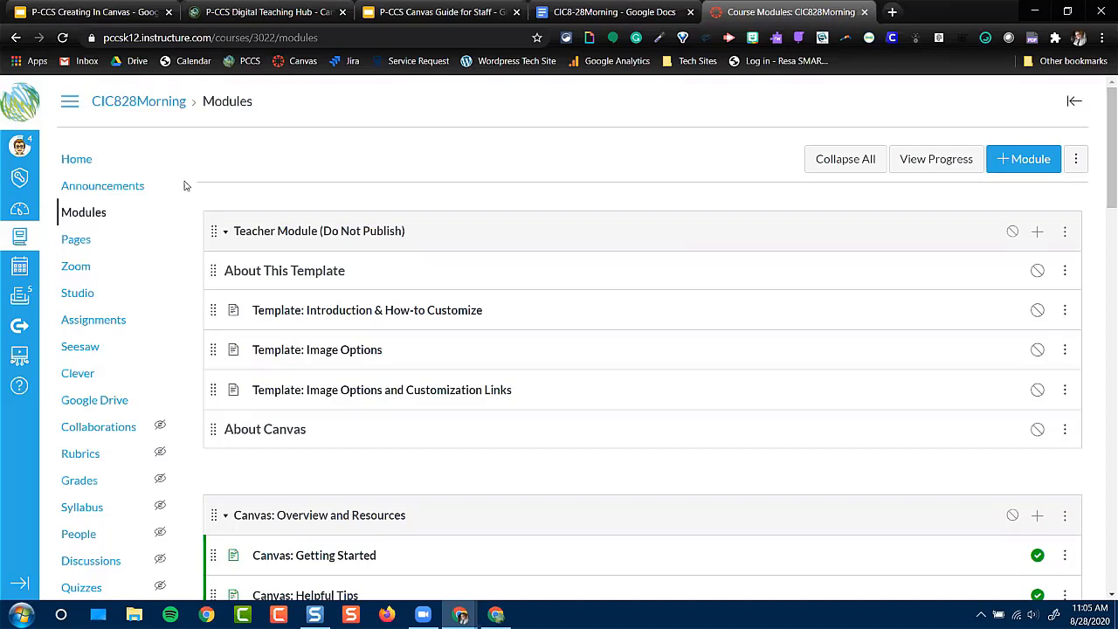
scroll(442, 357, down, 2)
drag(1106, 180, 1093, 305)
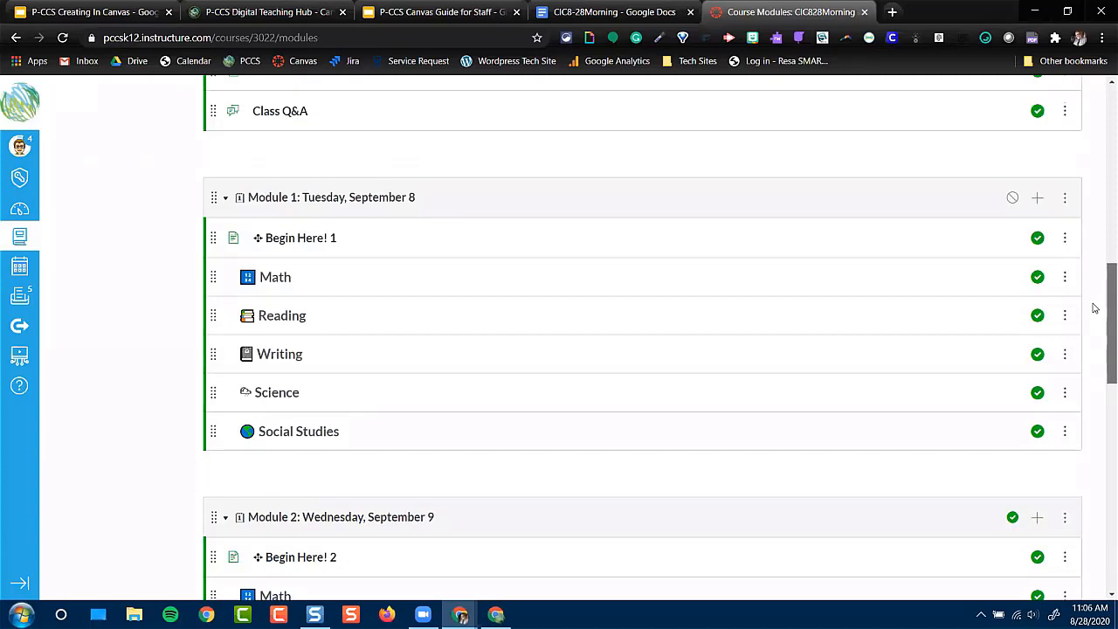
click(304, 243)
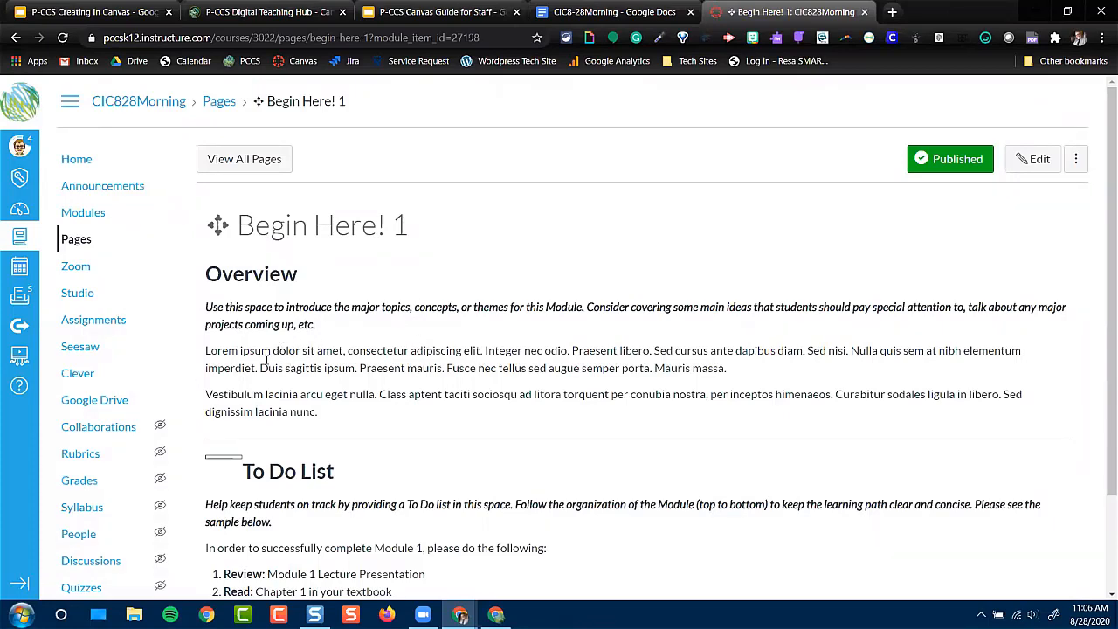
scroll(267, 360, down, 2)
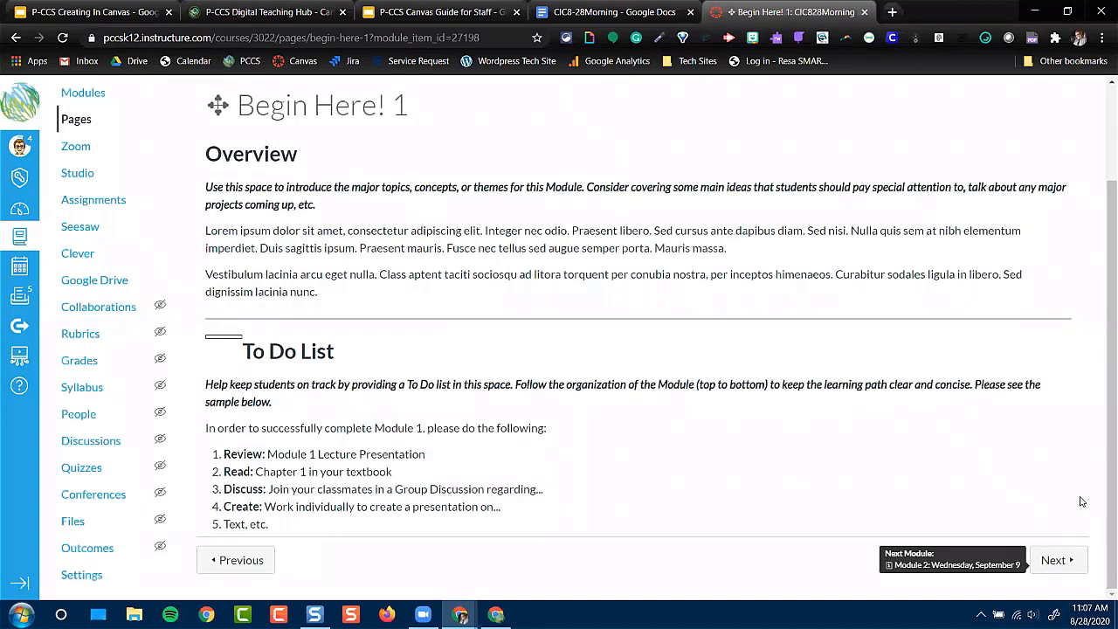
scroll(219, 210, up, 2)
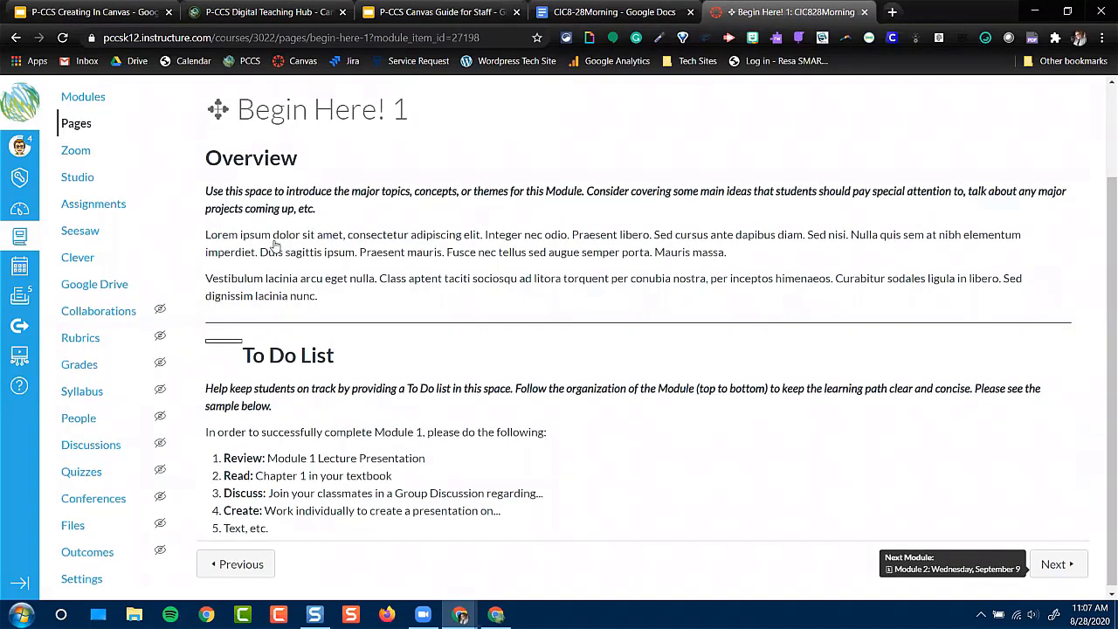
Return to the course modules and review their layout, from the teacher and welcome modules through the dated daily modules
click(82, 216)
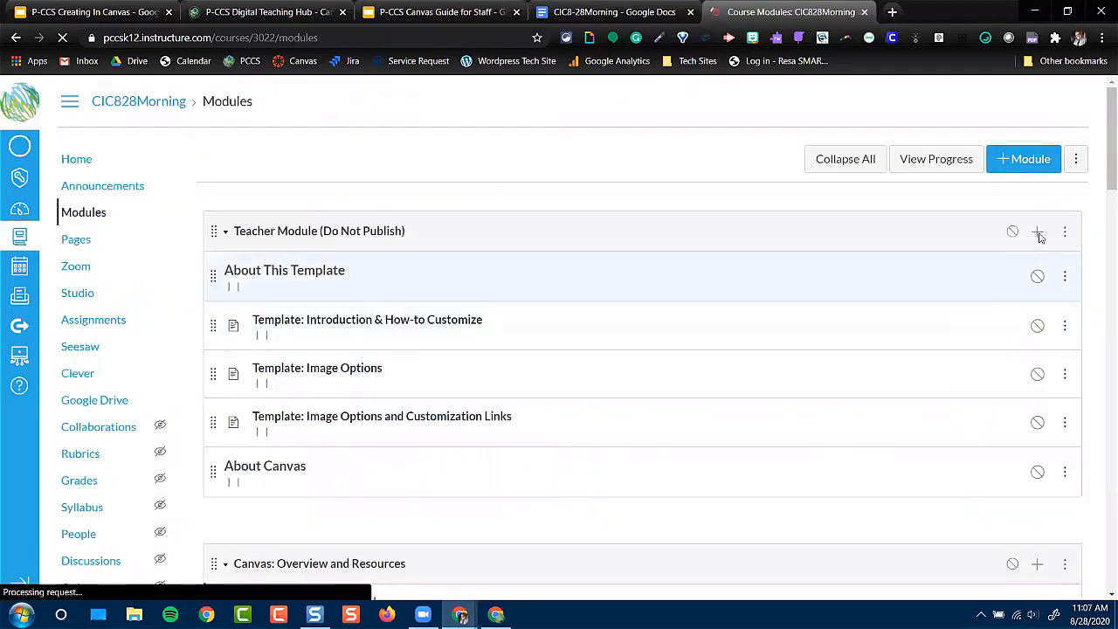
drag(1105, 141, 1100, 440)
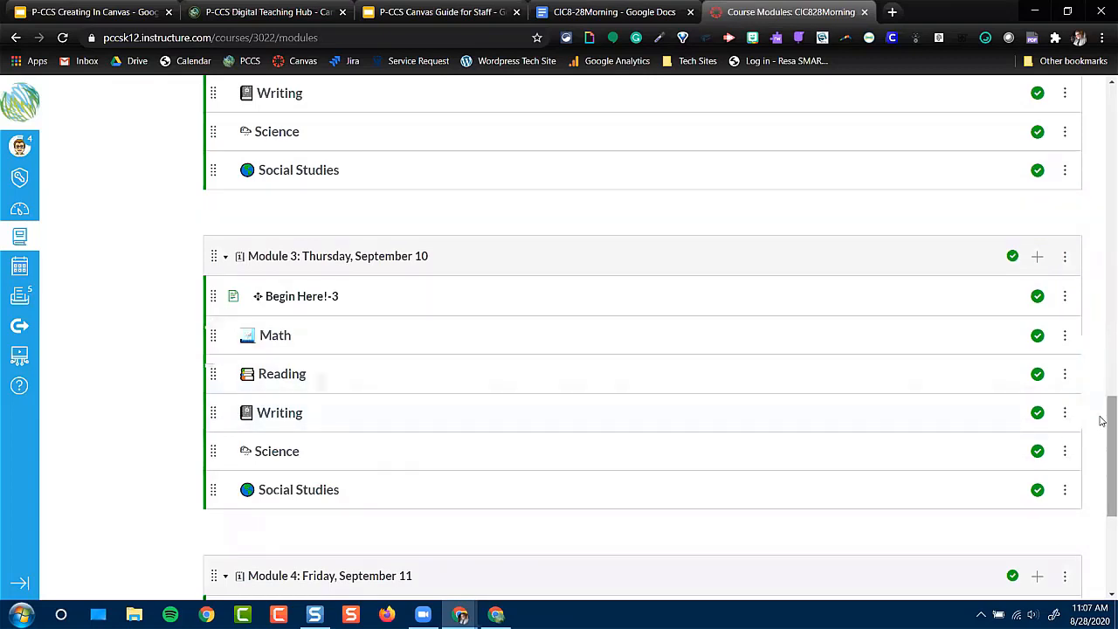
drag(1102, 424, 1102, 300)
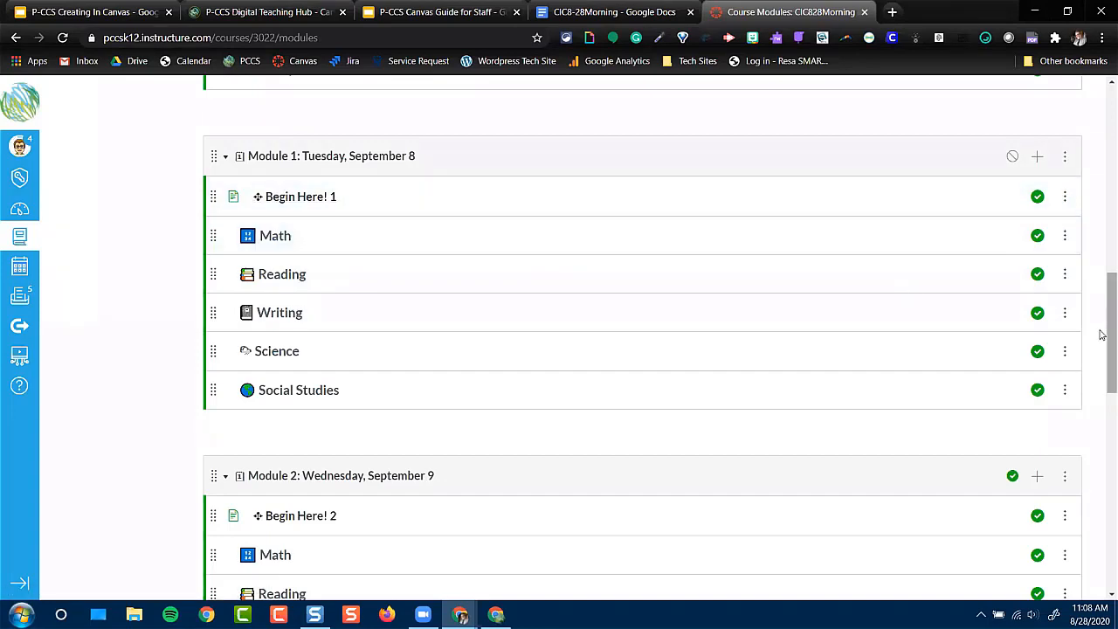
drag(1104, 339, 1099, 173)
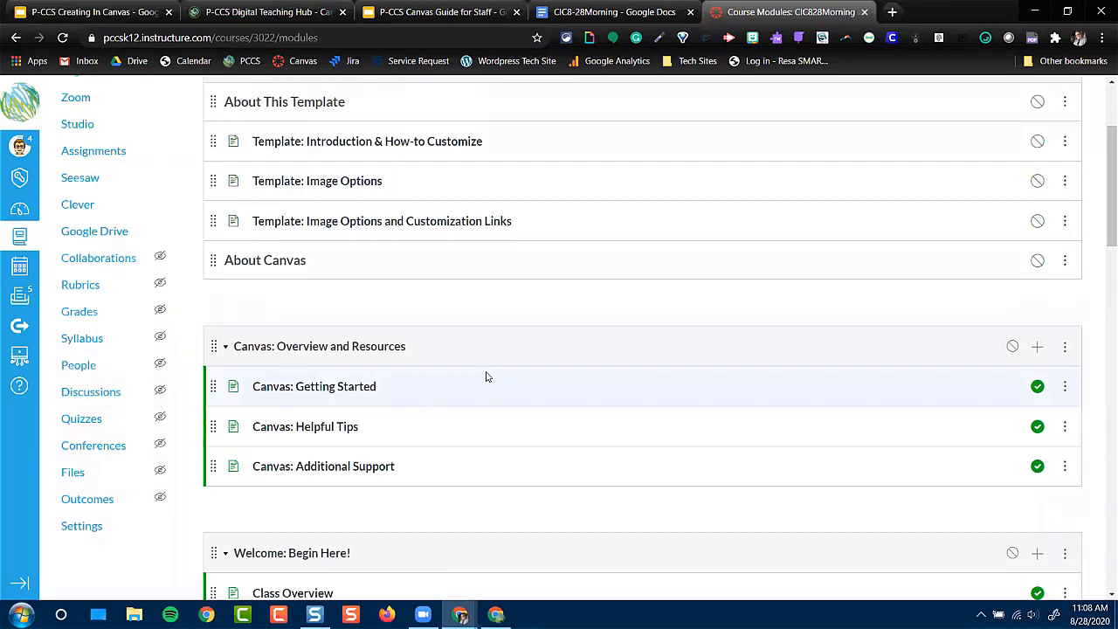
scroll(487, 377, down, 3)
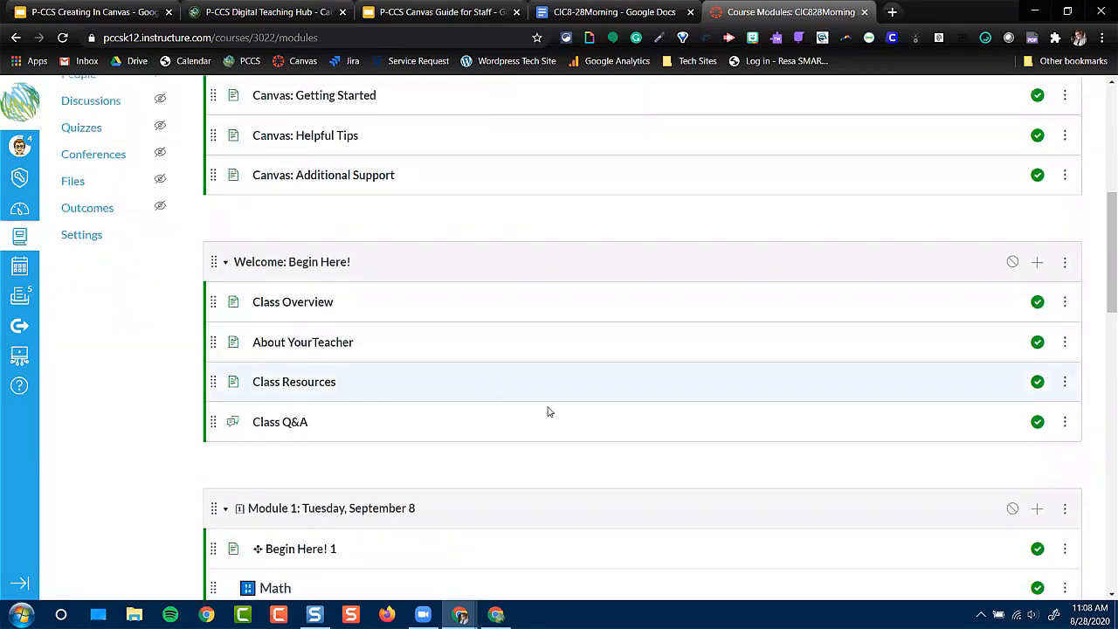
click(1103, 162)
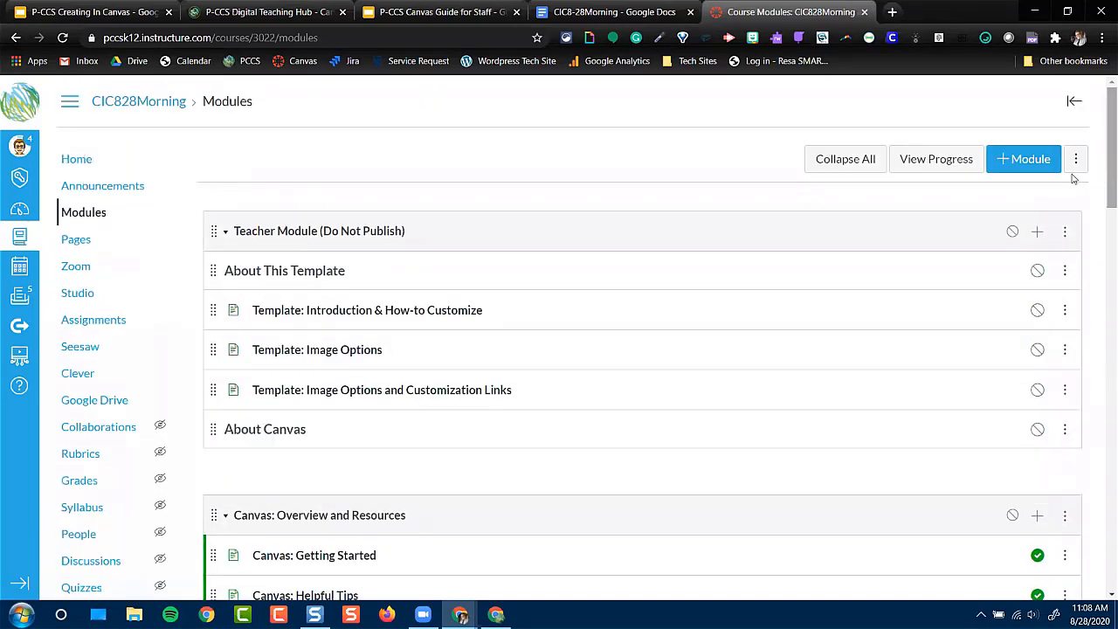
Duplicate the module "Module 1: Tuesday, September 8"
drag(1101, 157, 1101, 366)
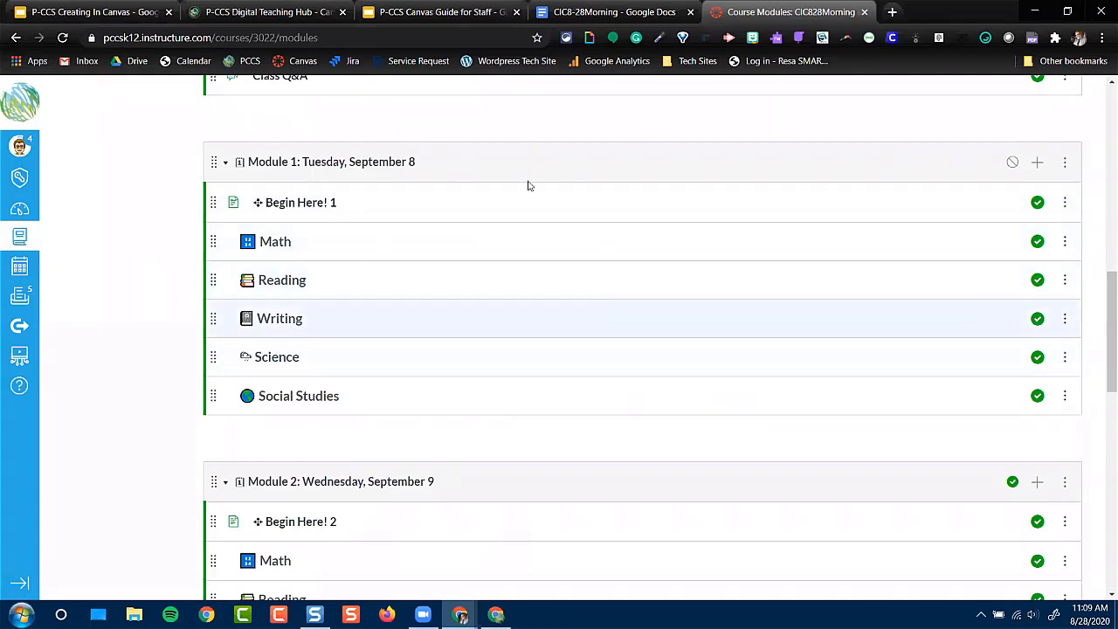
click(1065, 162)
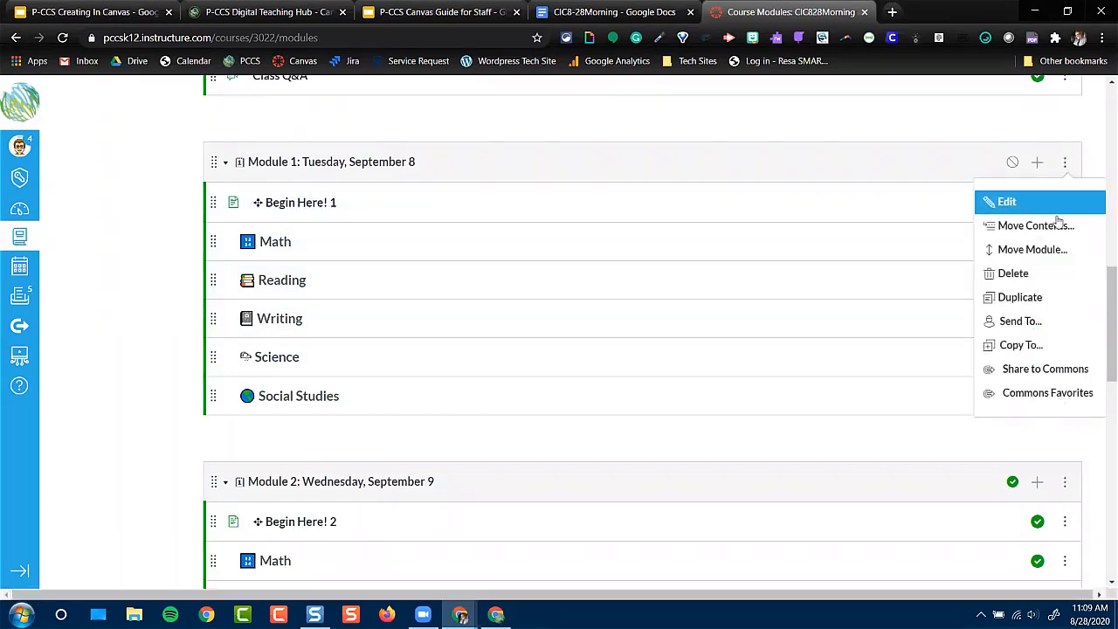
click(1040, 297)
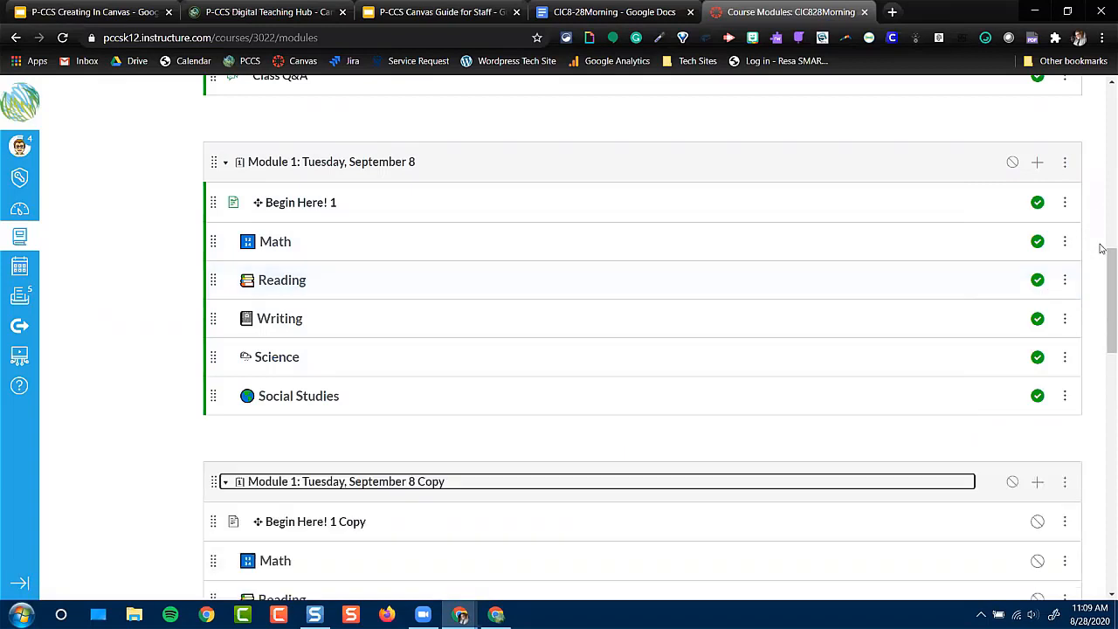
Open the settings of the copied Module 1 and change its name to "Module 1: Tuesday, September 15"
drag(1101, 274, 1102, 310)
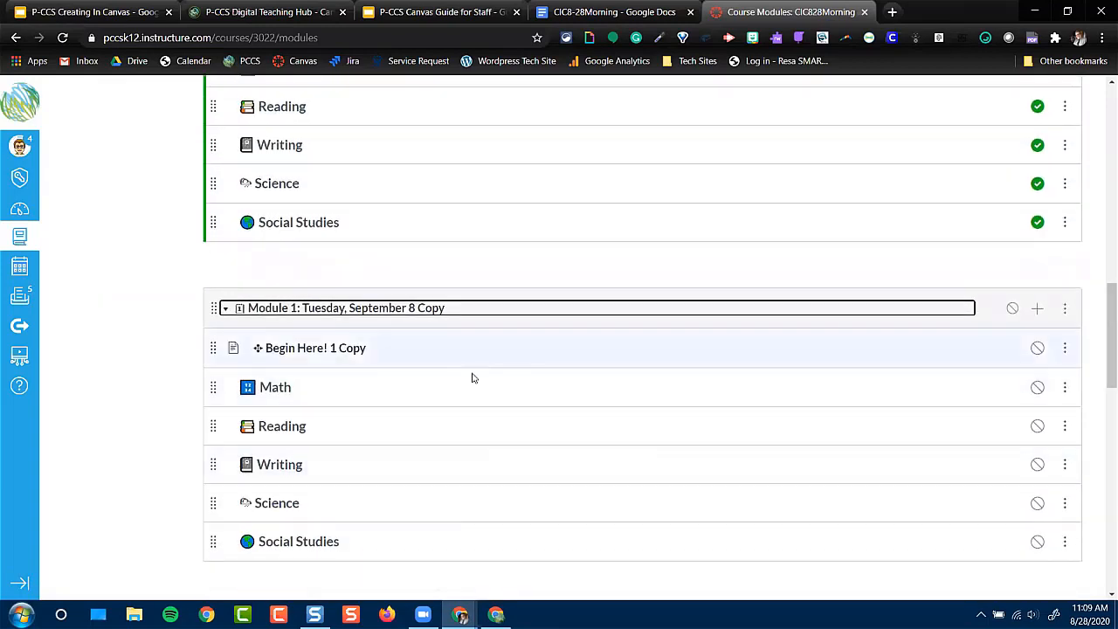
click(465, 313)
click(465, 313)
click(1065, 309)
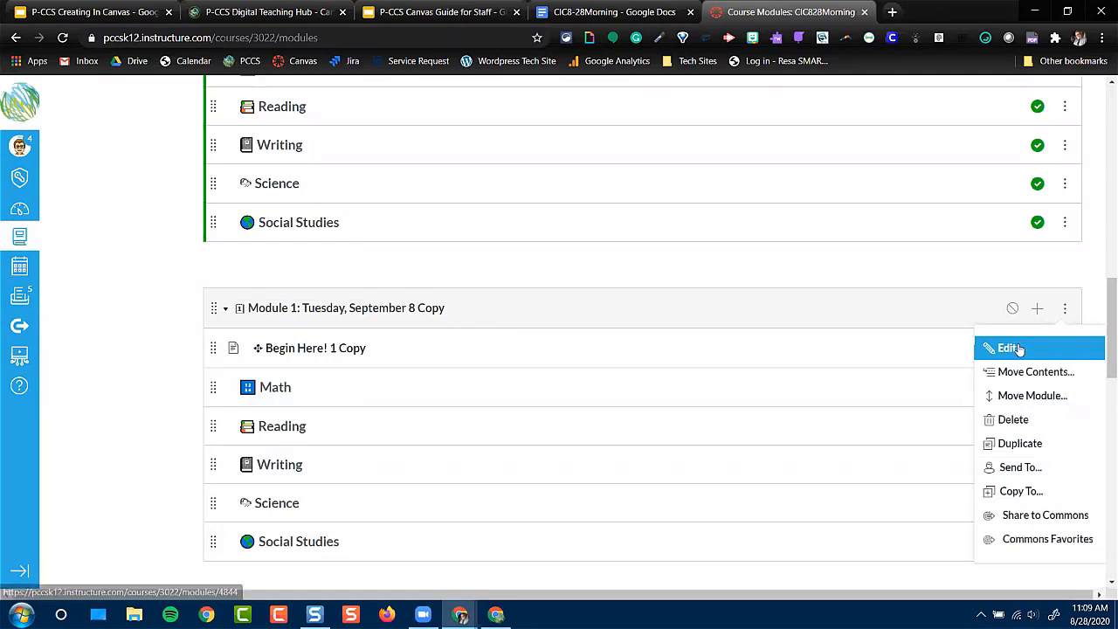
click(1014, 349)
drag(543, 199, 511, 206)
text(15)
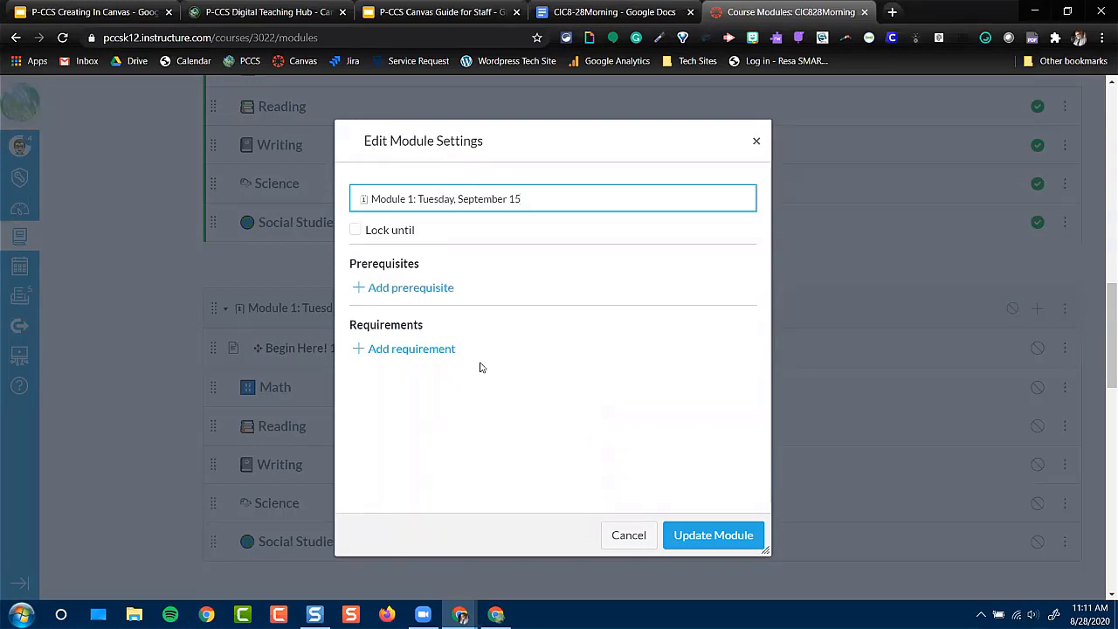
Try locking the module until Sep 15, 2020, and turn the lock off again
click(354, 230)
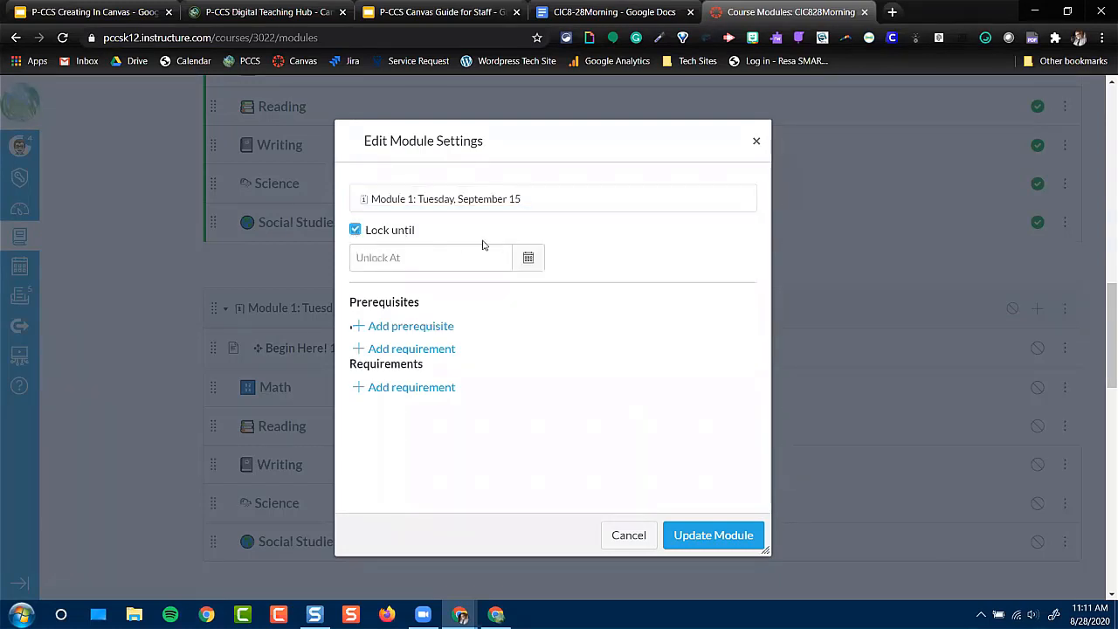
click(528, 258)
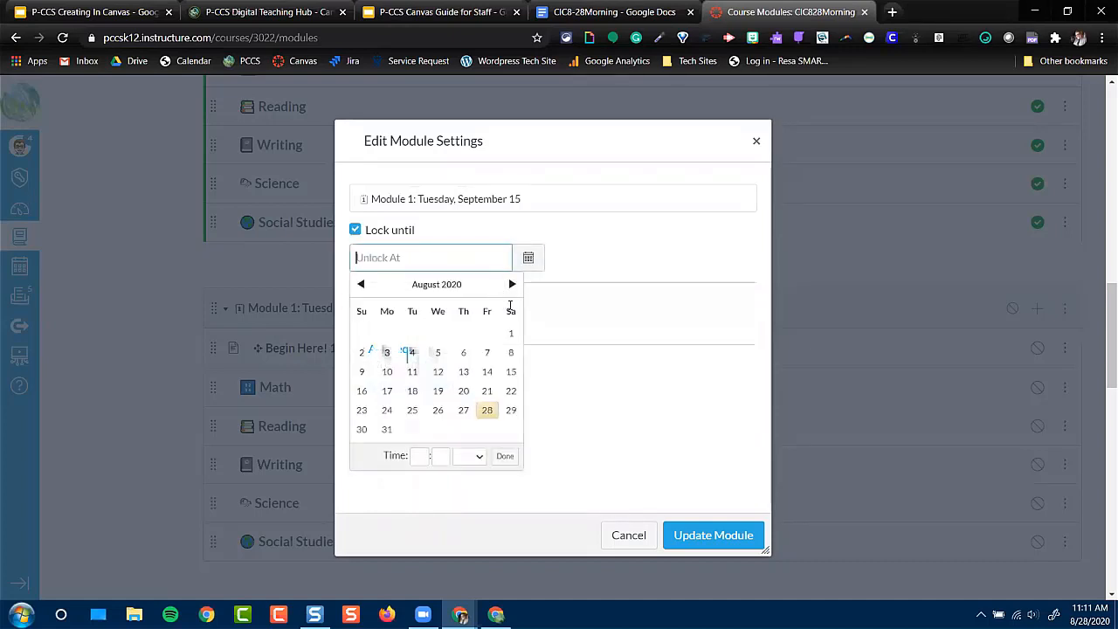
click(511, 285)
click(412, 371)
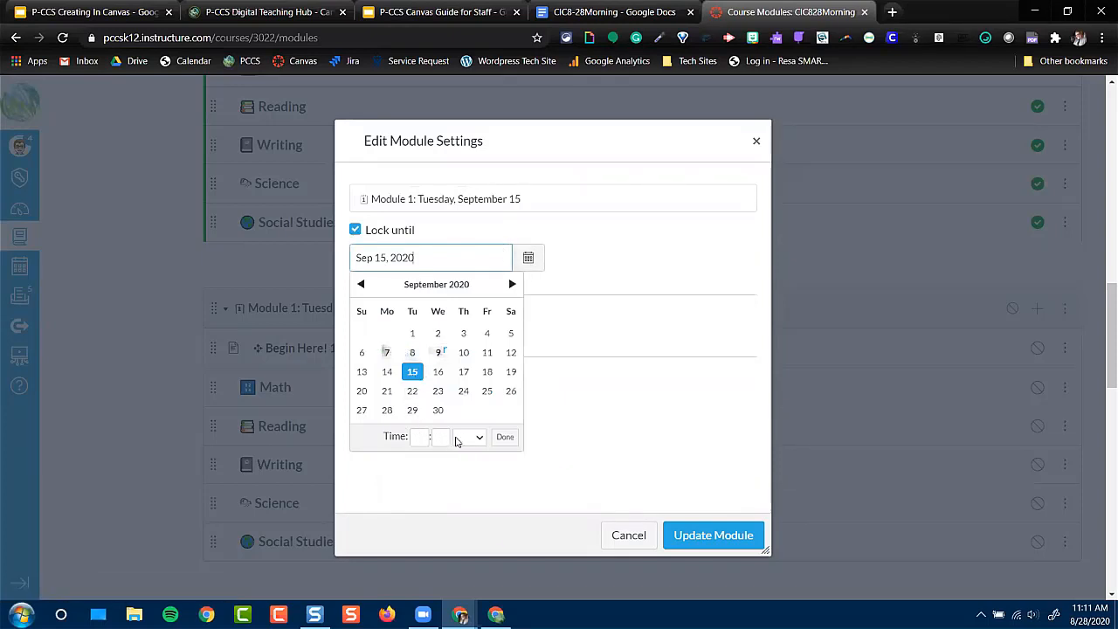
click(356, 230)
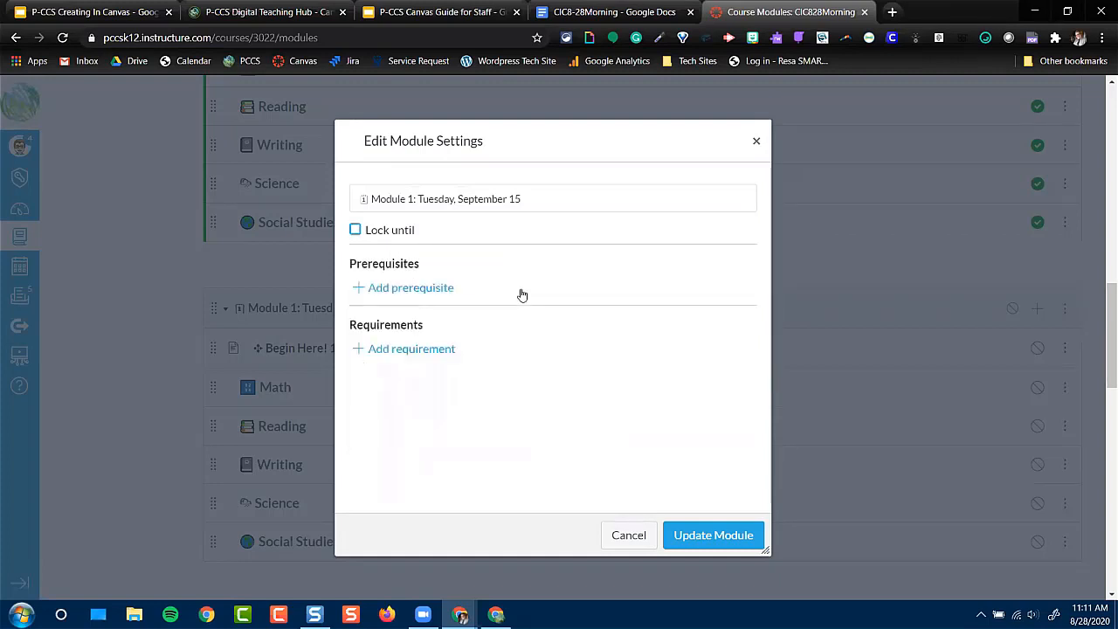
Add a prerequisite entry to the module and look through the modules it offers without selecting one
click(401, 294)
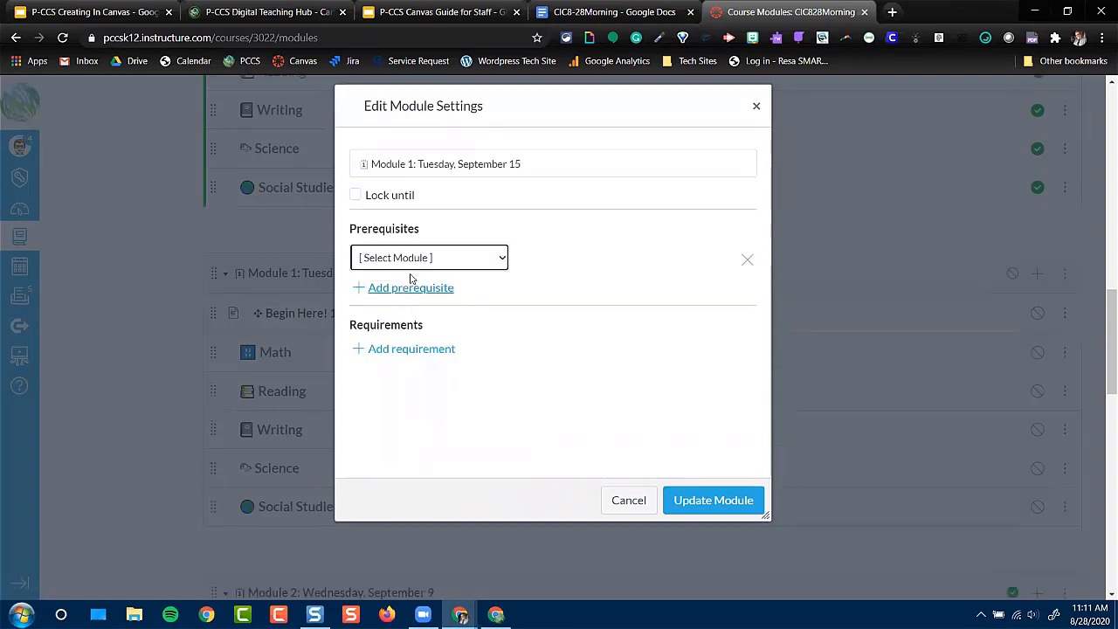
click(429, 259)
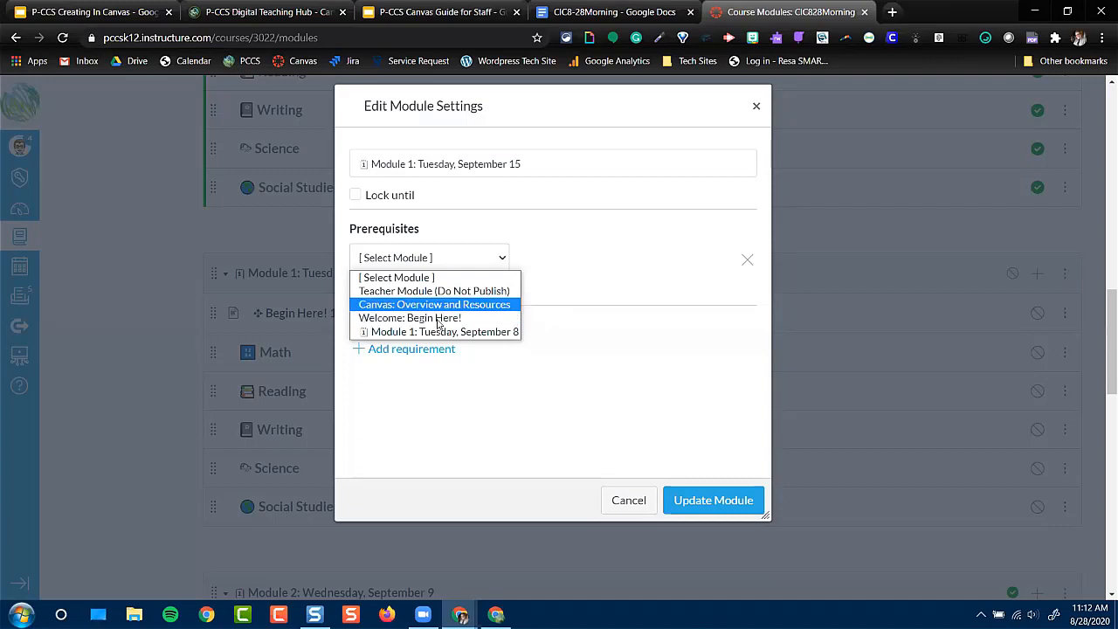
click(586, 252)
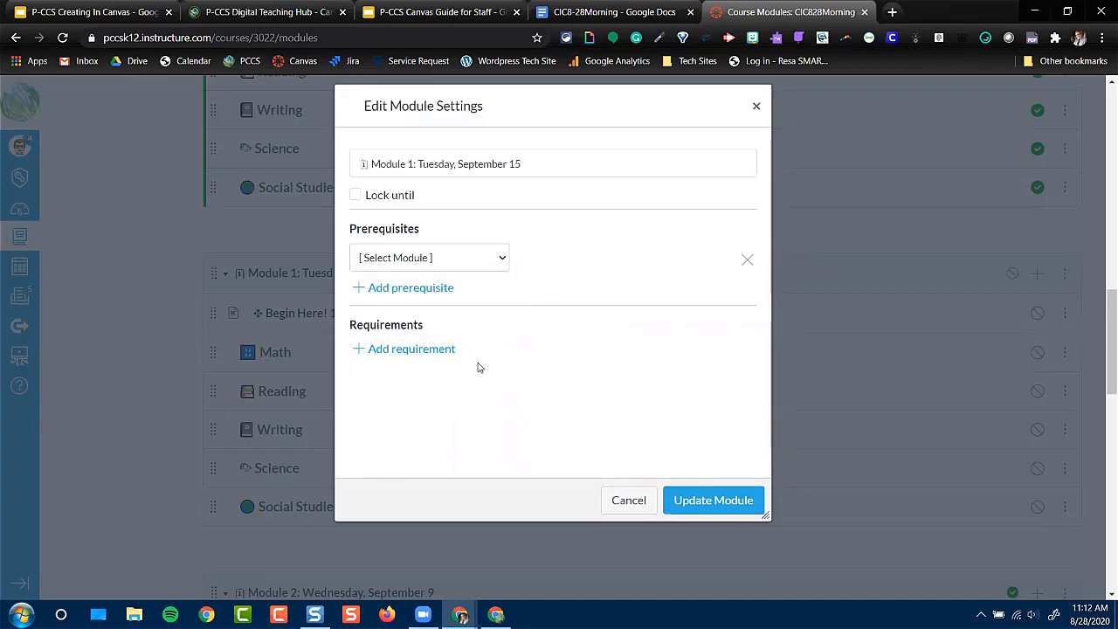
Add a requirement to view Begin Here! 1 Copy, try sequential order, and switch to completing one of the requirements
click(427, 354)
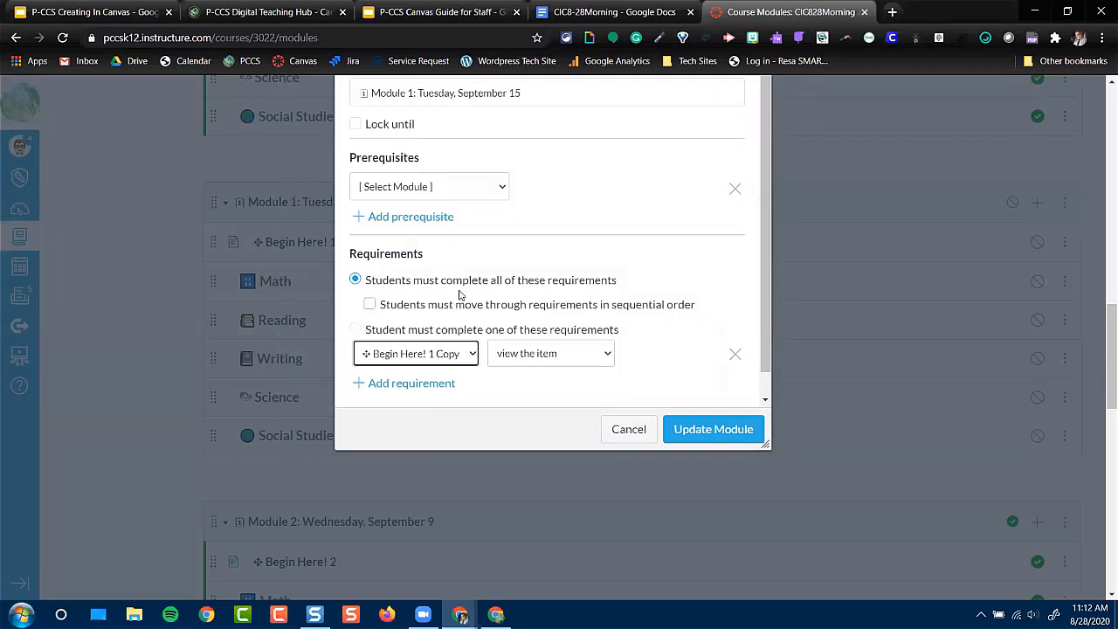
click(371, 304)
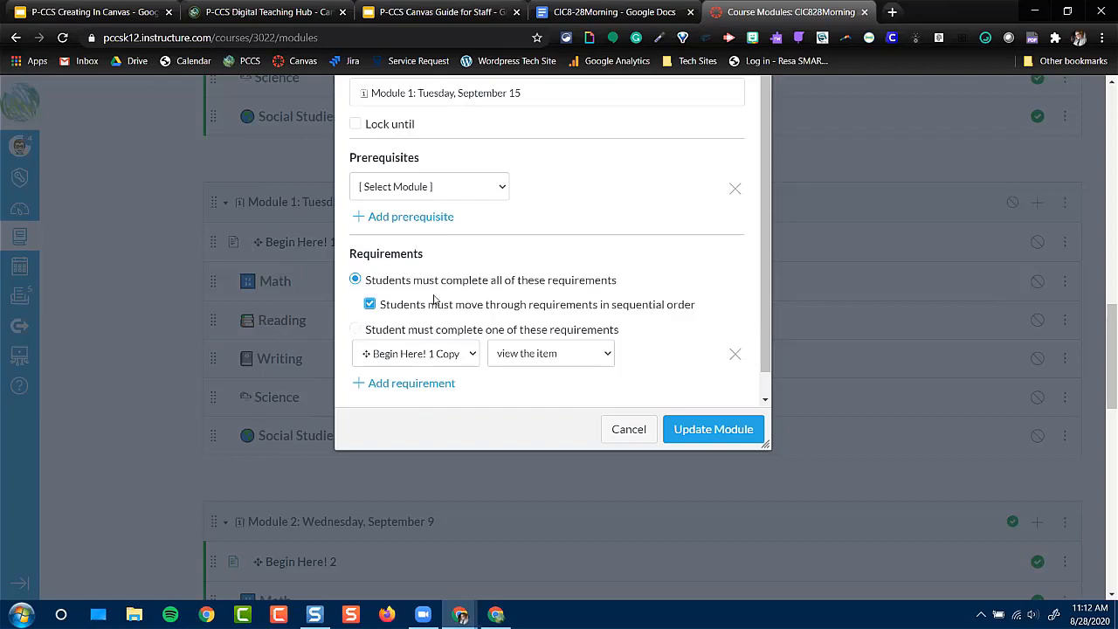
click(355, 331)
click(355, 333)
Look through the requirement's available items and completion types, and discard all changes to the module settings
click(428, 356)
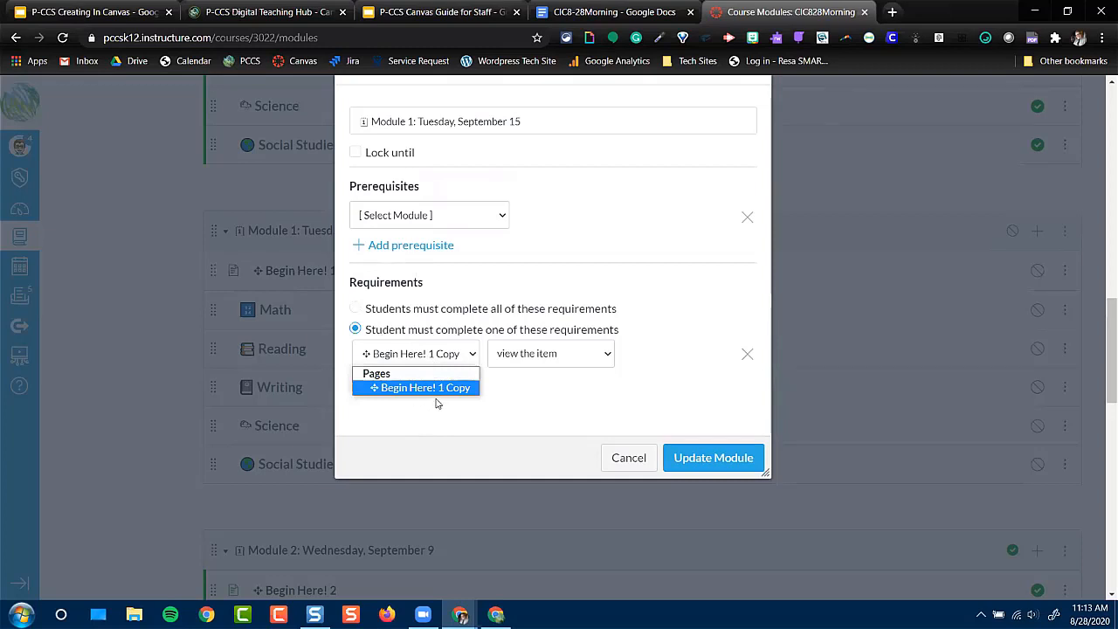
click(554, 355)
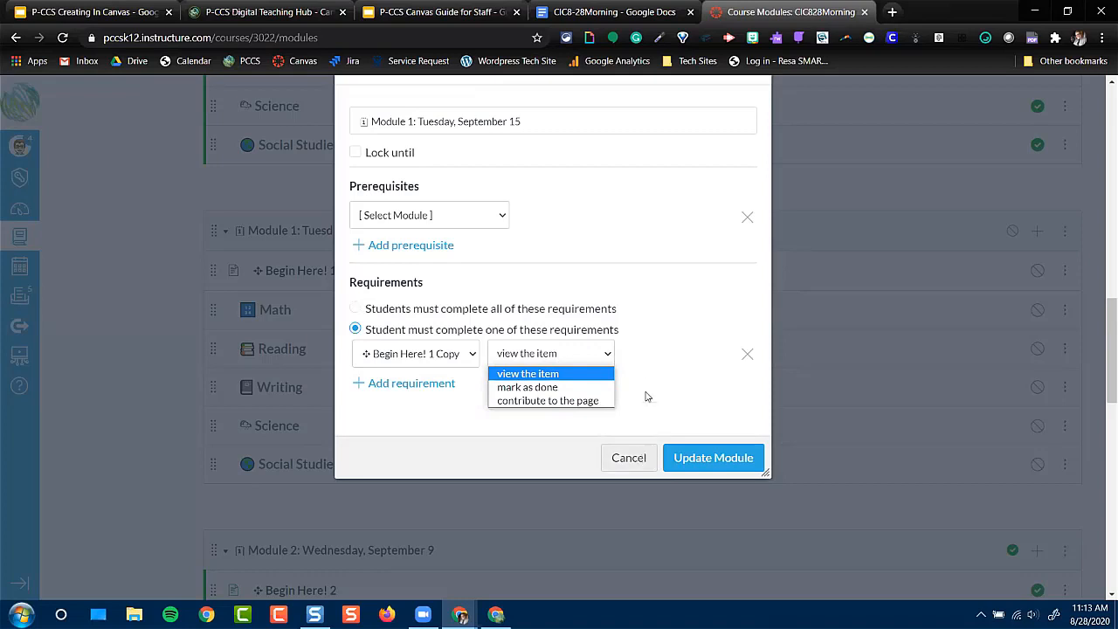
click(634, 462)
click(636, 463)
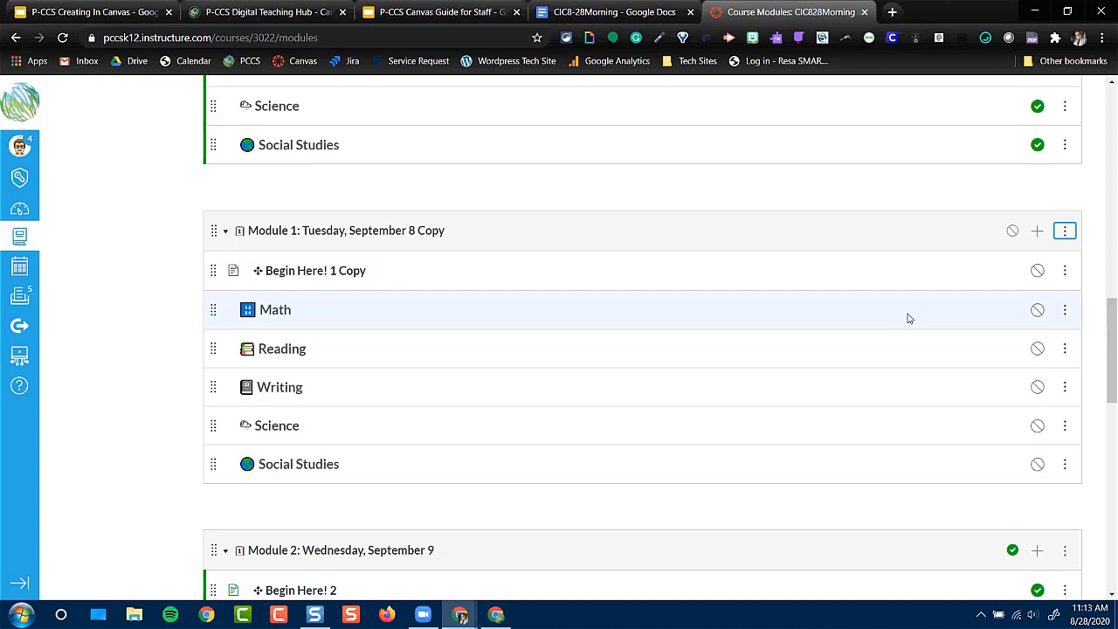
Add the existing Raccoon Assignment from the Science group to the Module 1: Tuesday, September 8 Copy module
click(1039, 233)
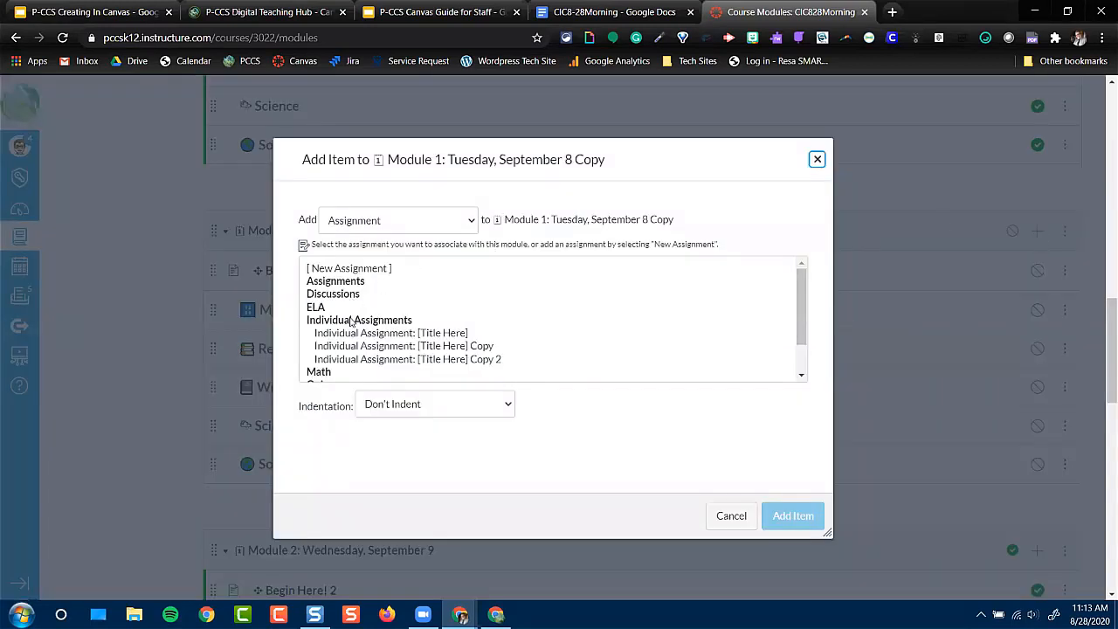
scroll(354, 332, down, 1)
scroll(354, 332, down, 1)
scroll(376, 304, up, 2)
click(350, 274)
click(358, 271)
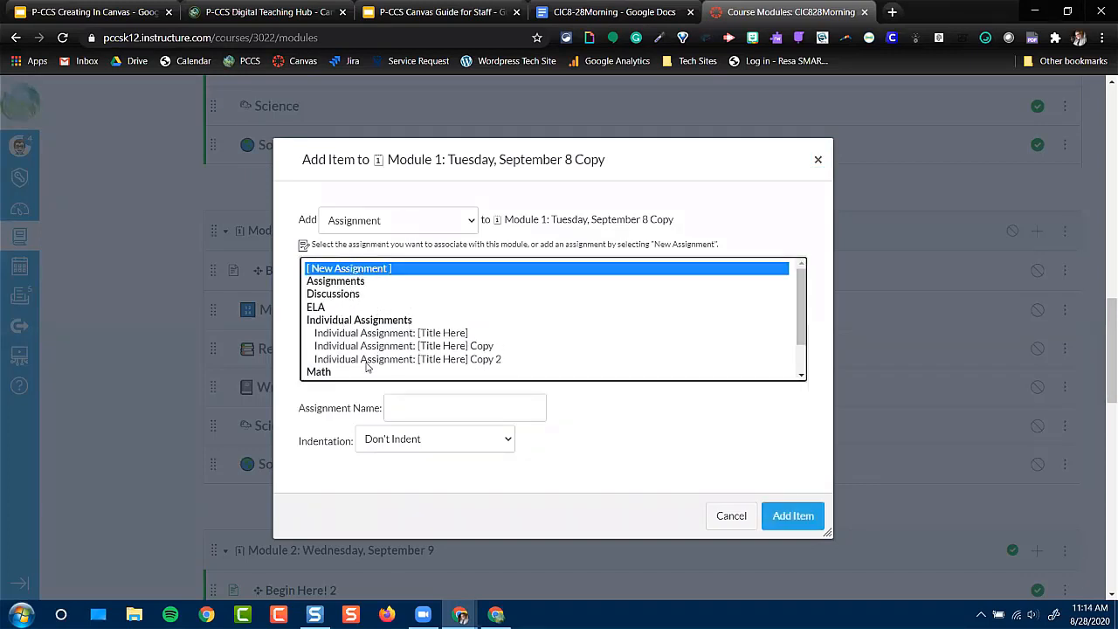
scroll(384, 374, down, 1)
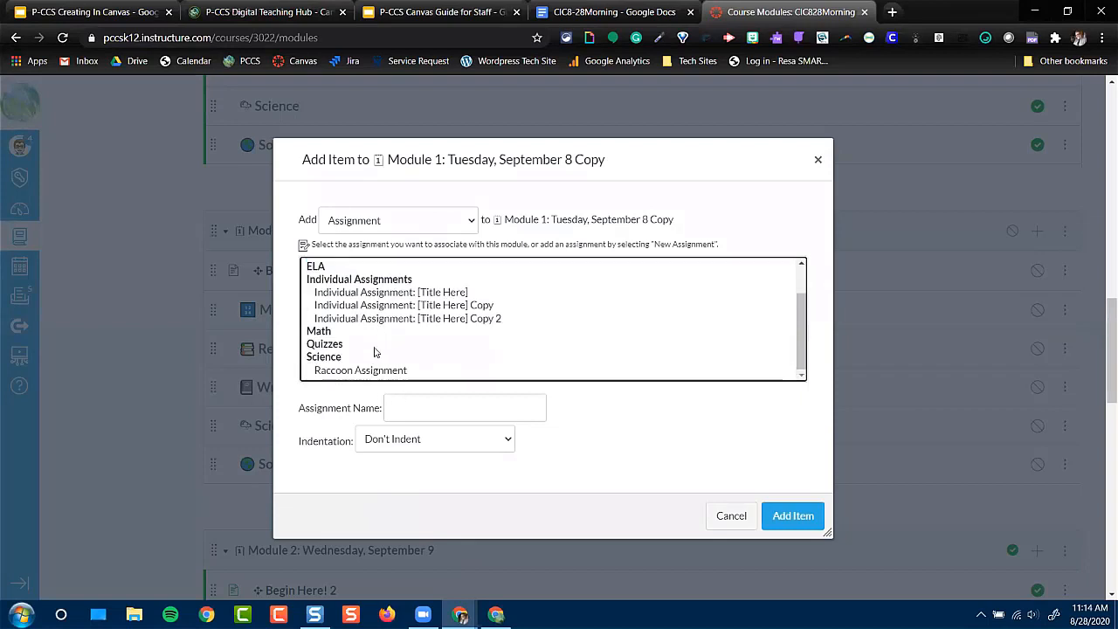
click(350, 370)
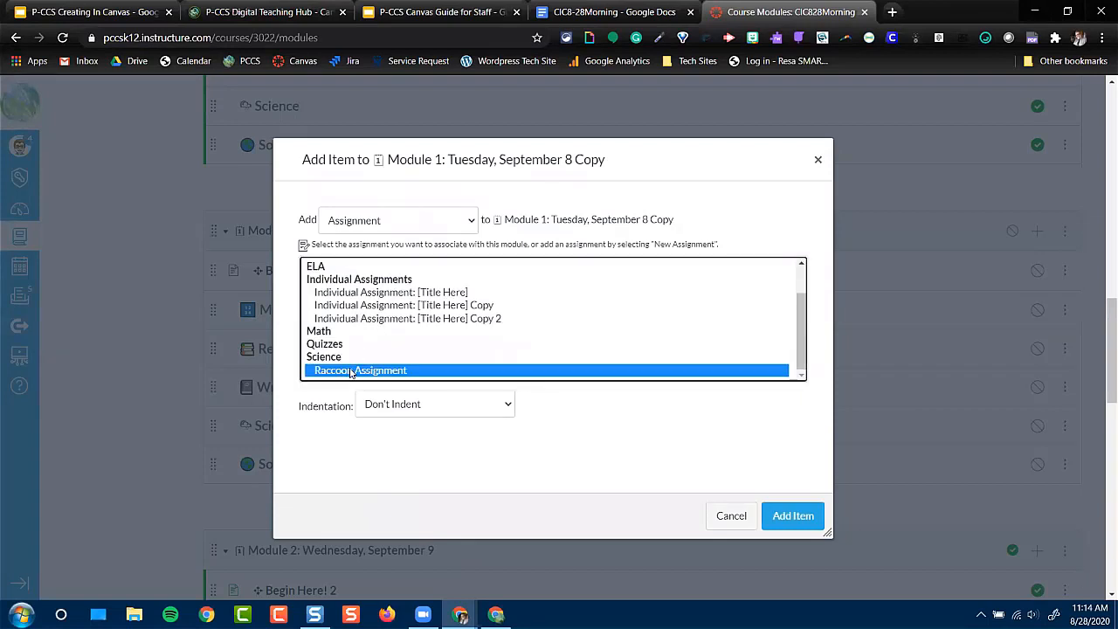
click(794, 517)
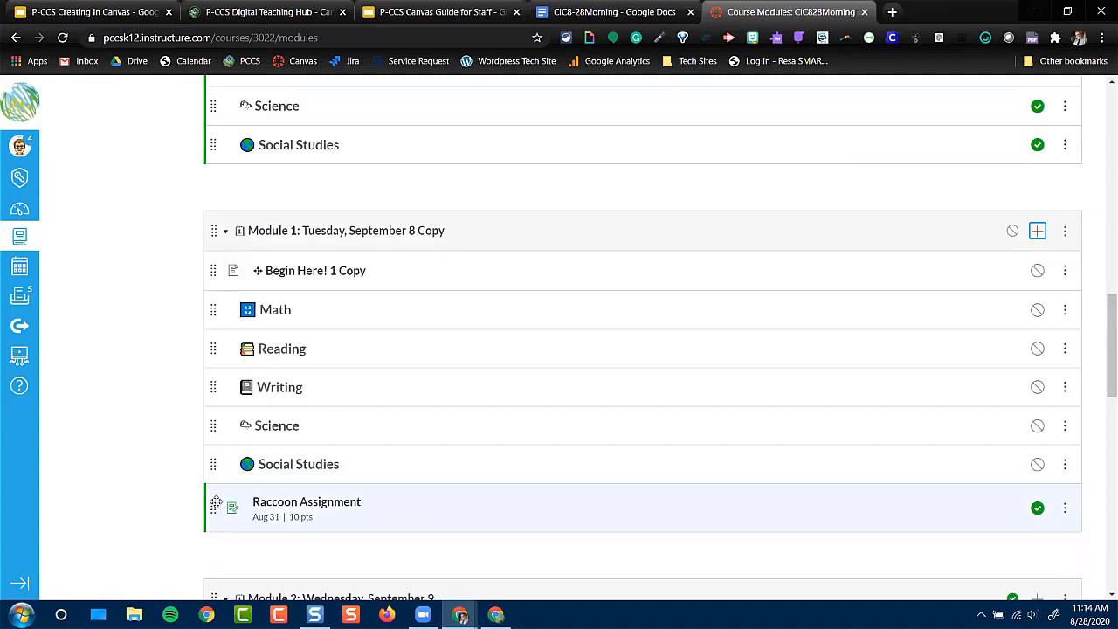
Move the Raccoon Assignment directly beneath the Science header in the copied Module 1 and indent it one level
drag(215, 506, 220, 313)
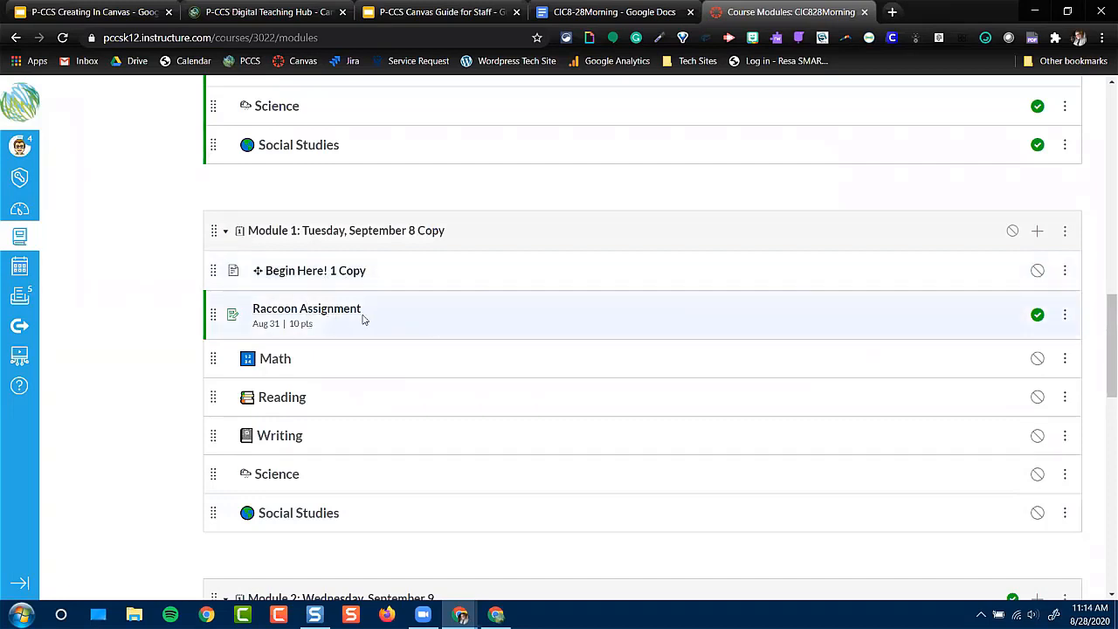
drag(215, 317, 221, 460)
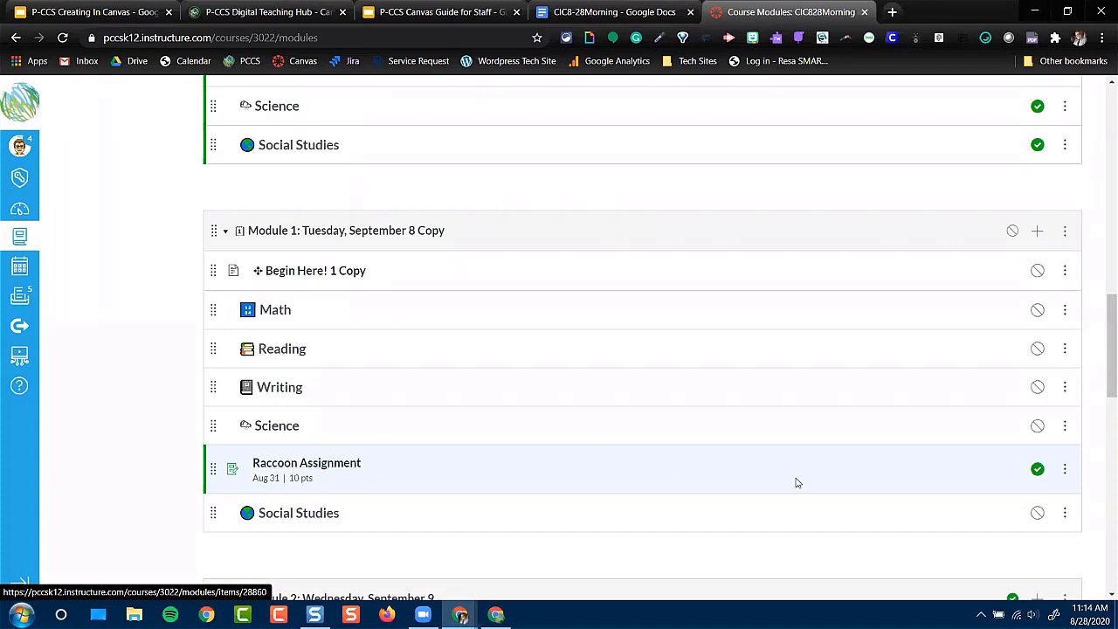
scroll(1070, 466, down, 1)
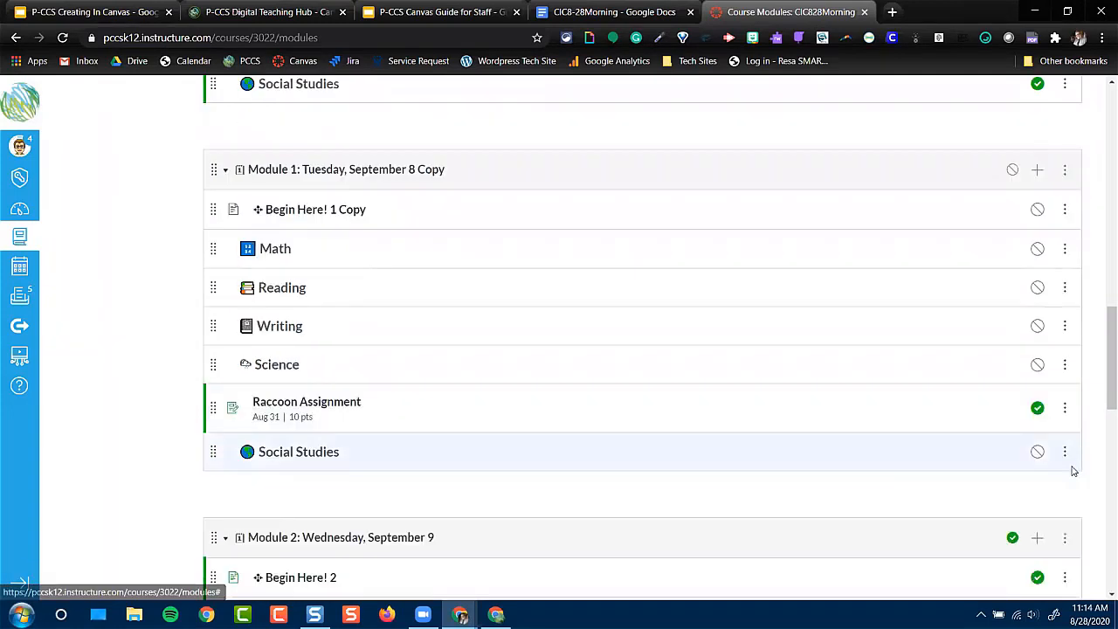
click(1065, 410)
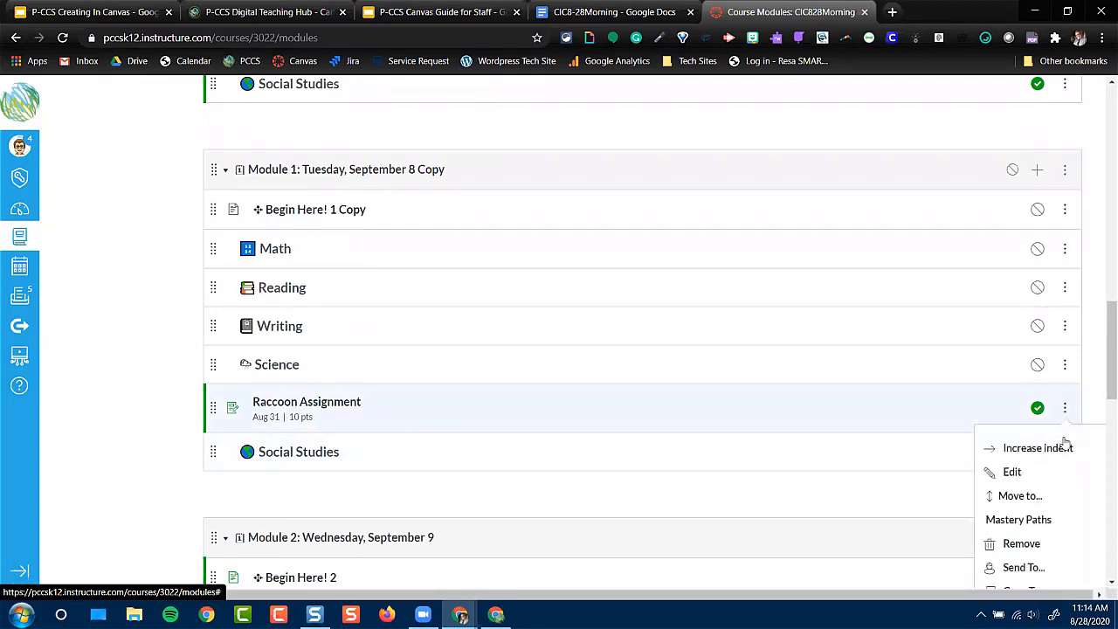
click(1064, 449)
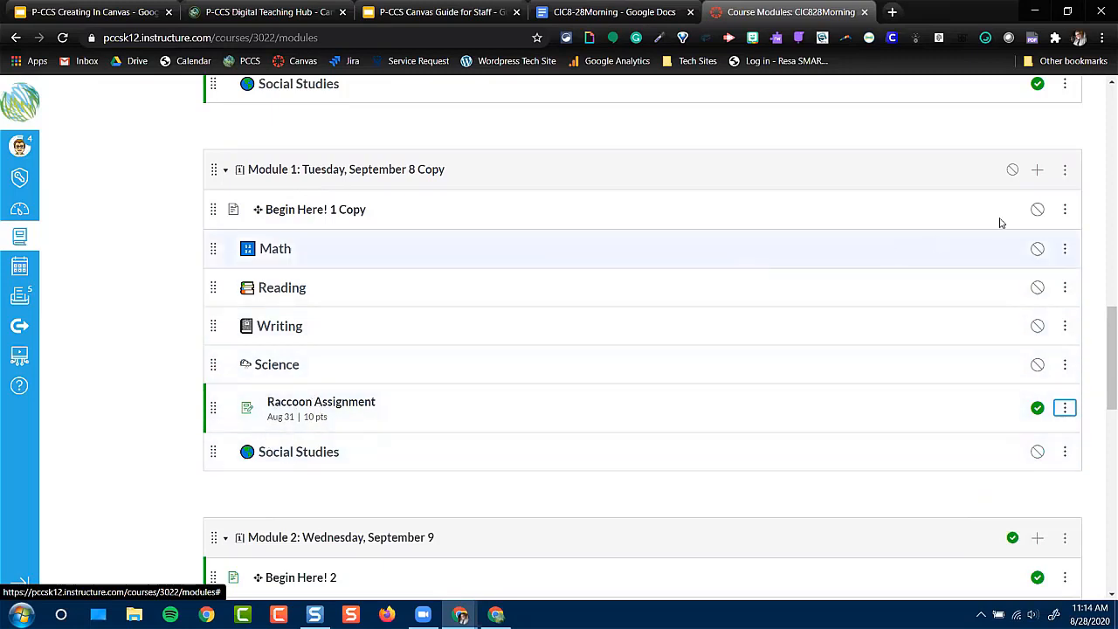
Add the existing All About Raccoons page to the copied Module 1 and place it between the Science header and the Raccoon Assignment
click(1037, 172)
click(422, 215)
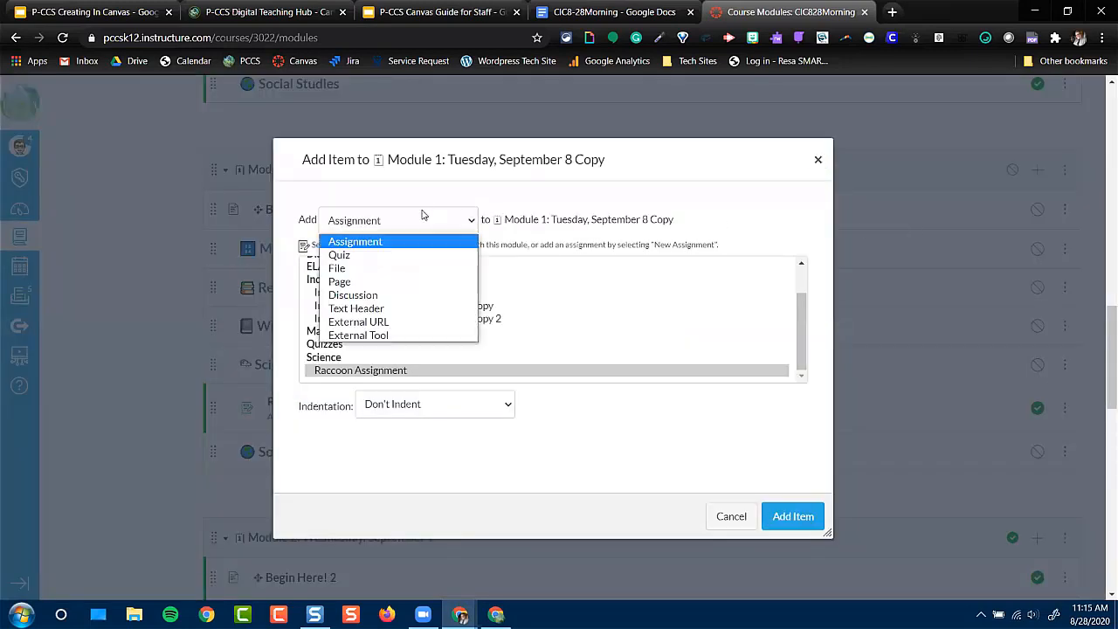
click(362, 281)
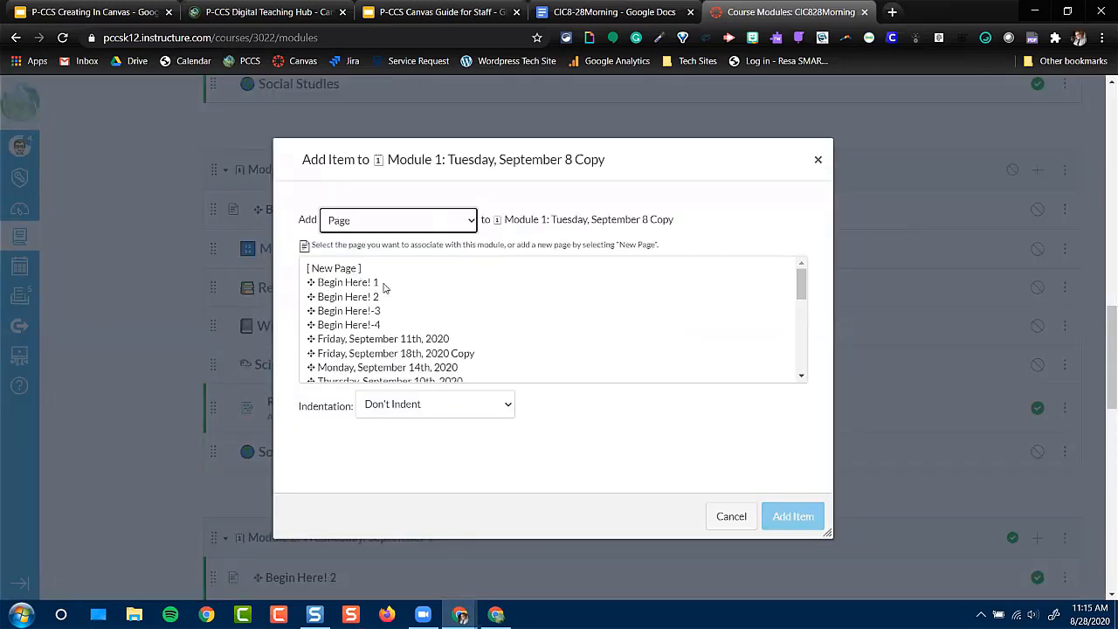
scroll(441, 319, down, 5)
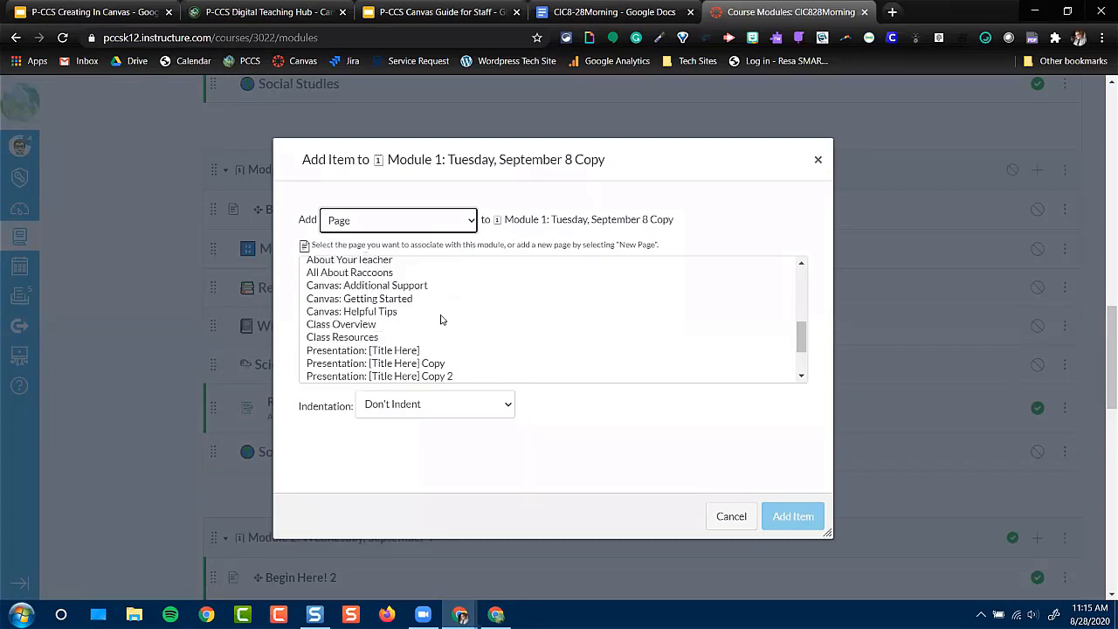
click(374, 274)
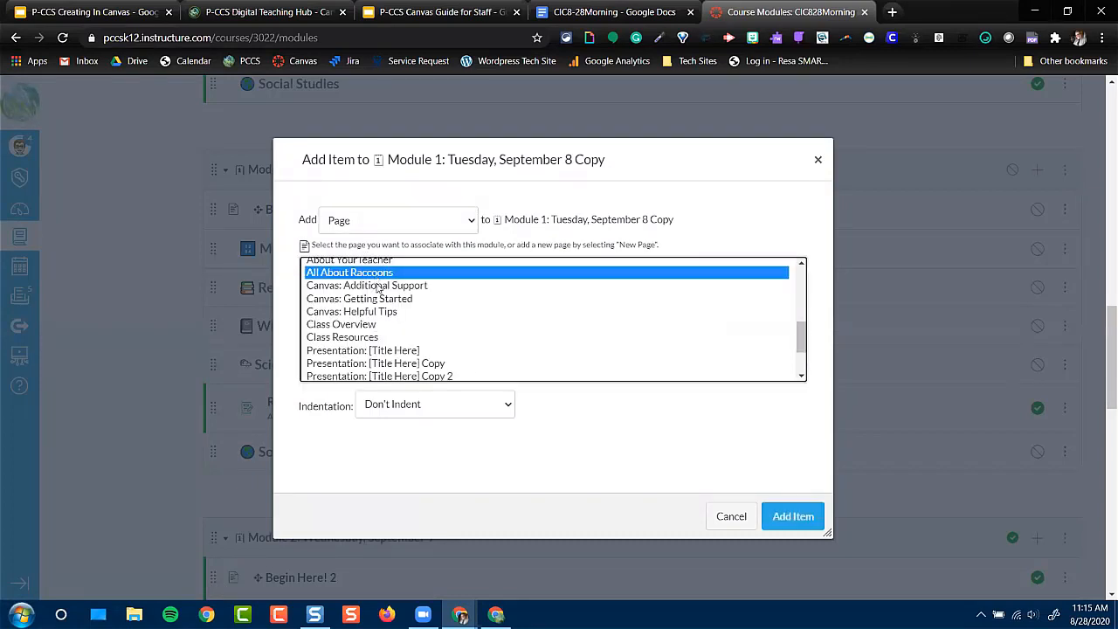
click(793, 517)
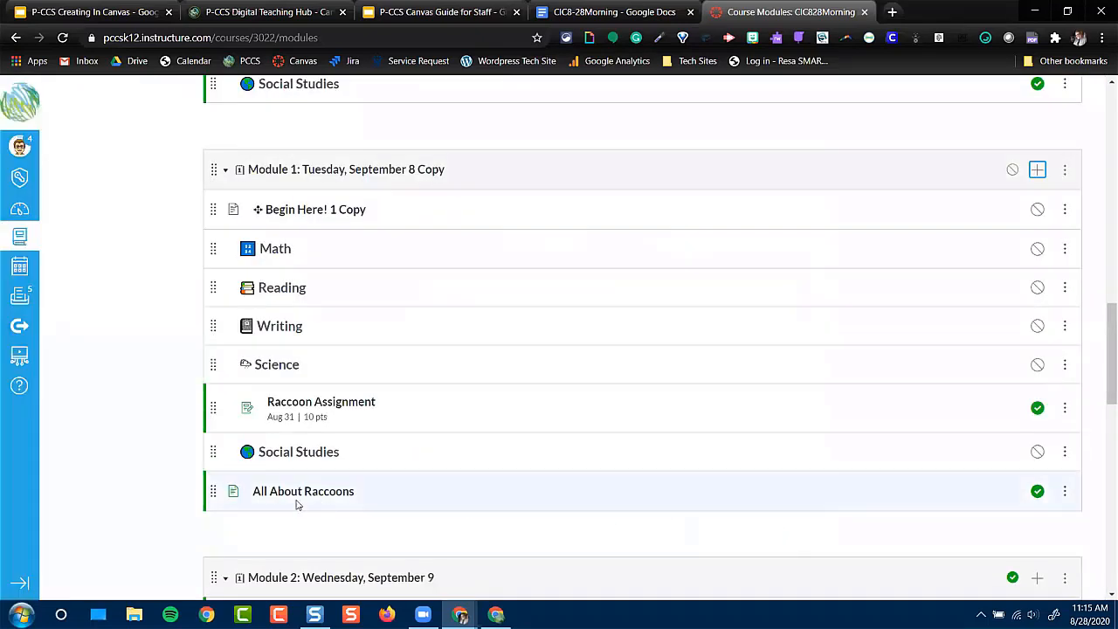
drag(212, 483, 208, 393)
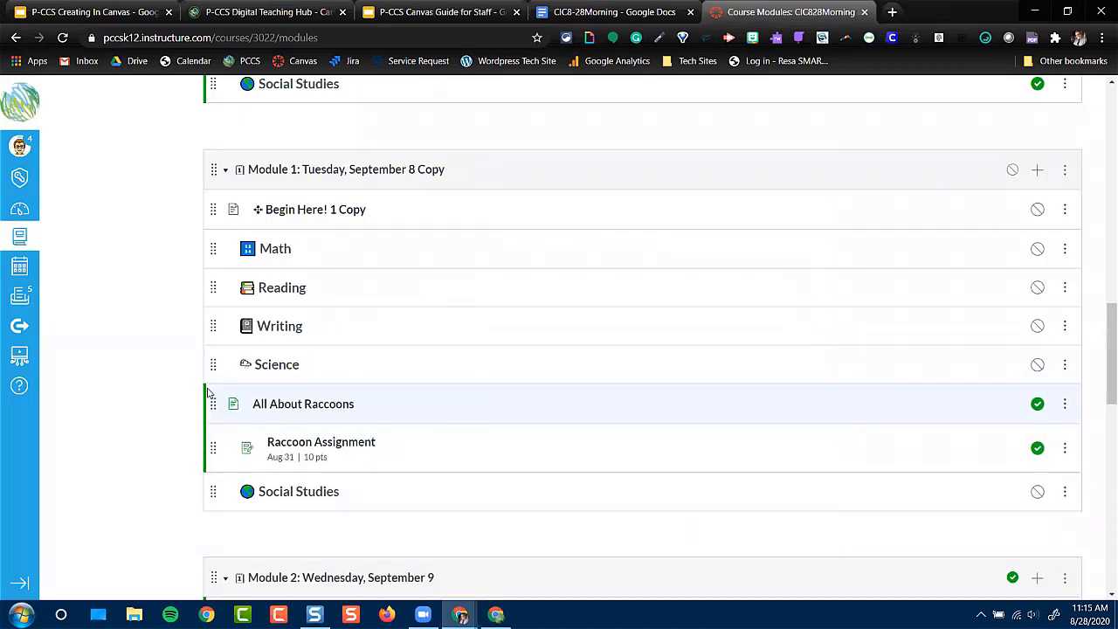
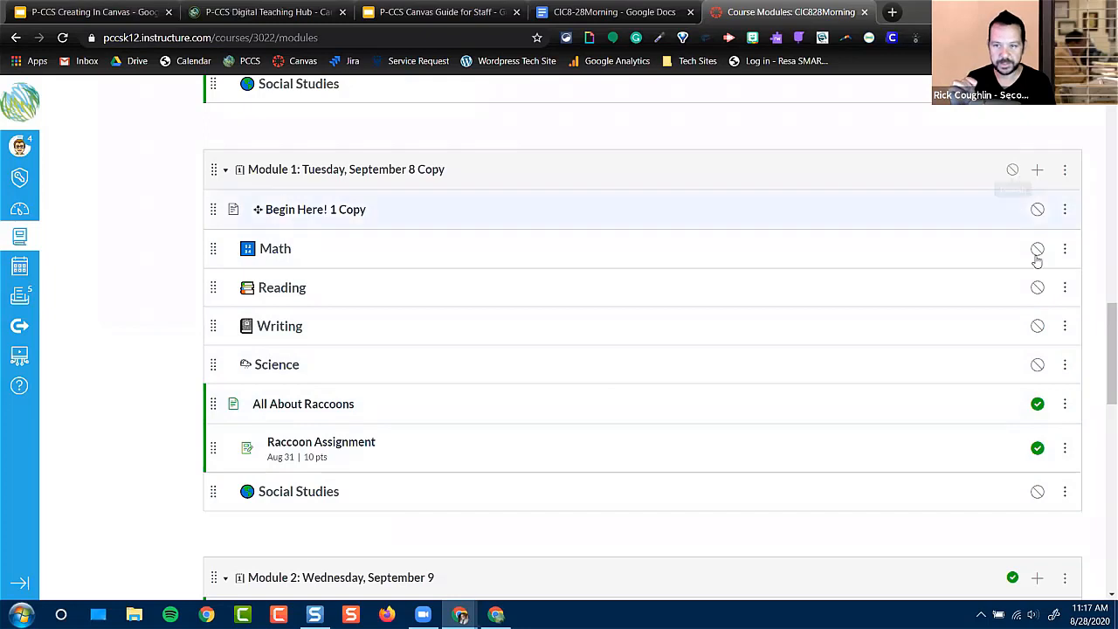
Publish the Science and Reading headers and the entire Module 1: Tuesday, September 8 Copy module with all its items
click(1037, 364)
click(1037, 287)
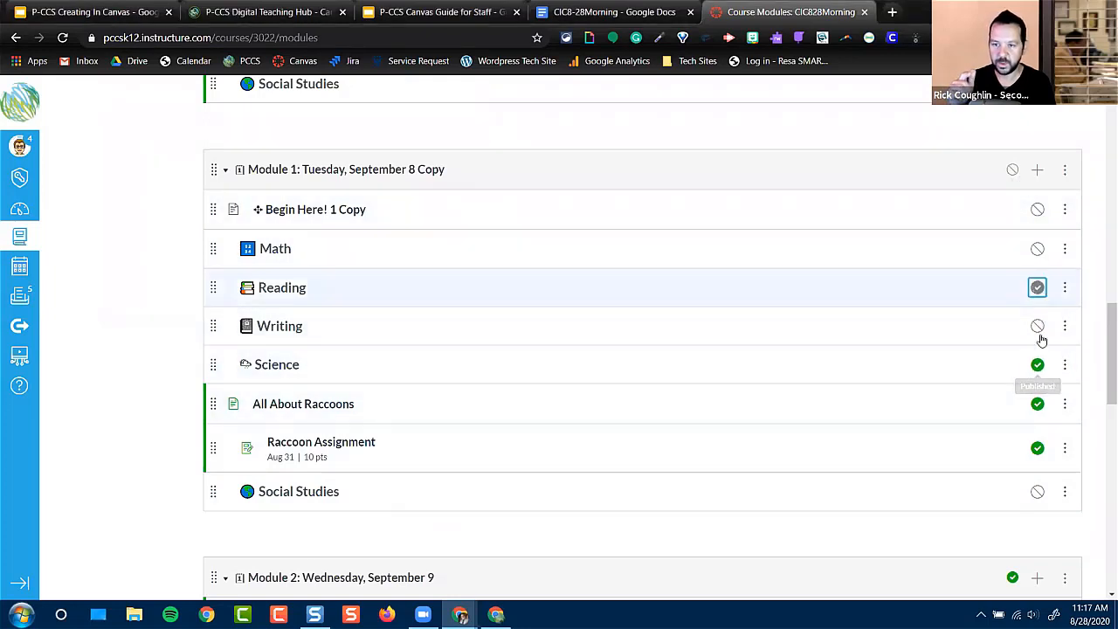
click(1014, 171)
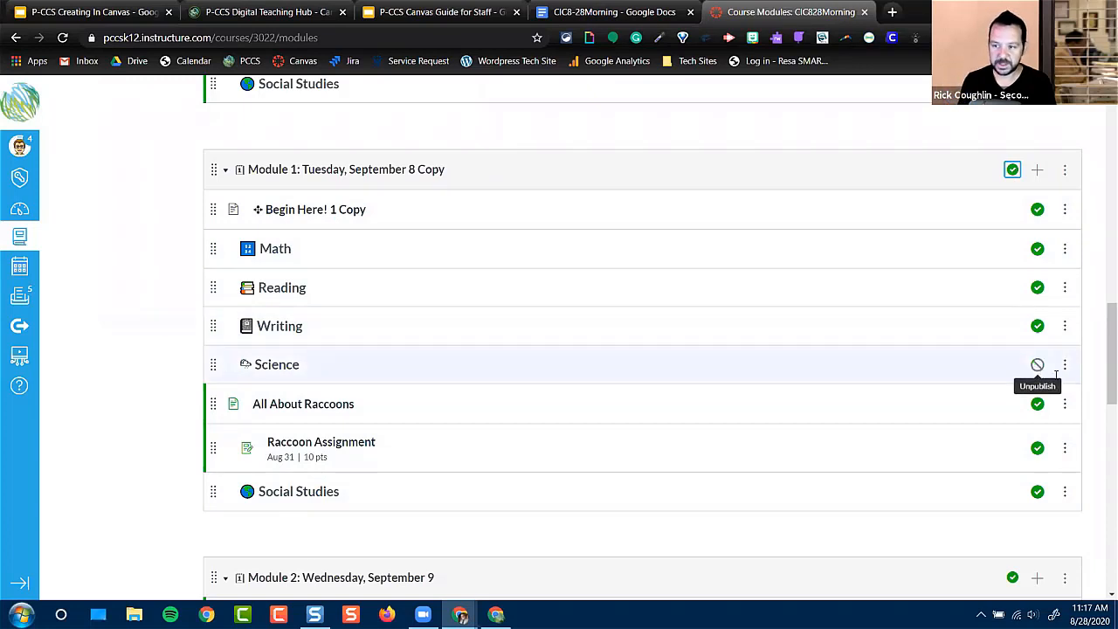
click(1065, 404)
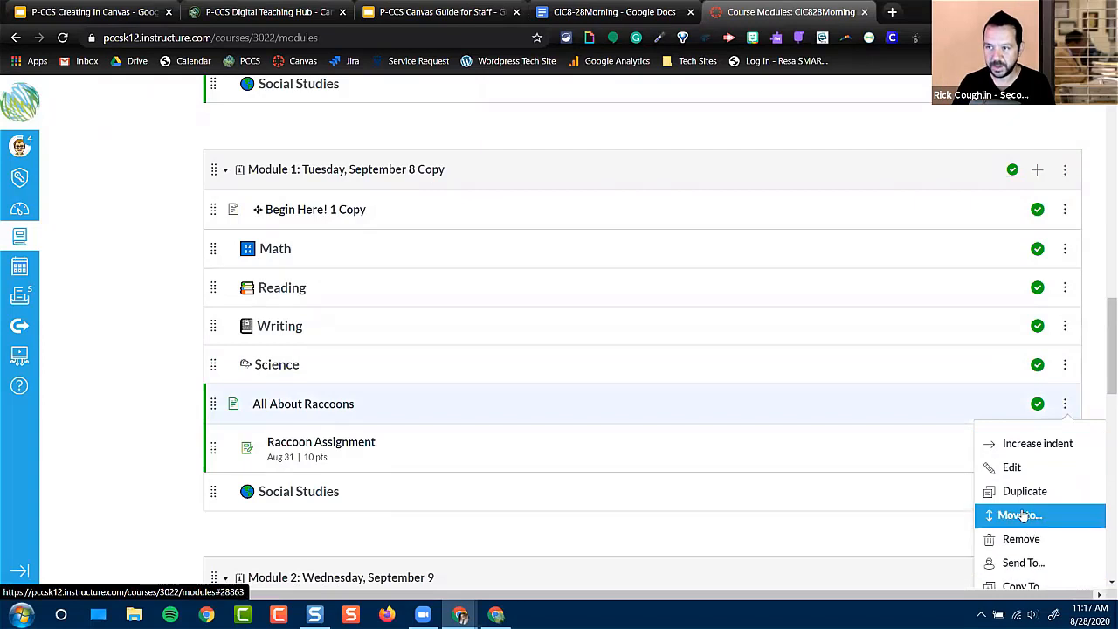
scroll(1022, 584, down, 1)
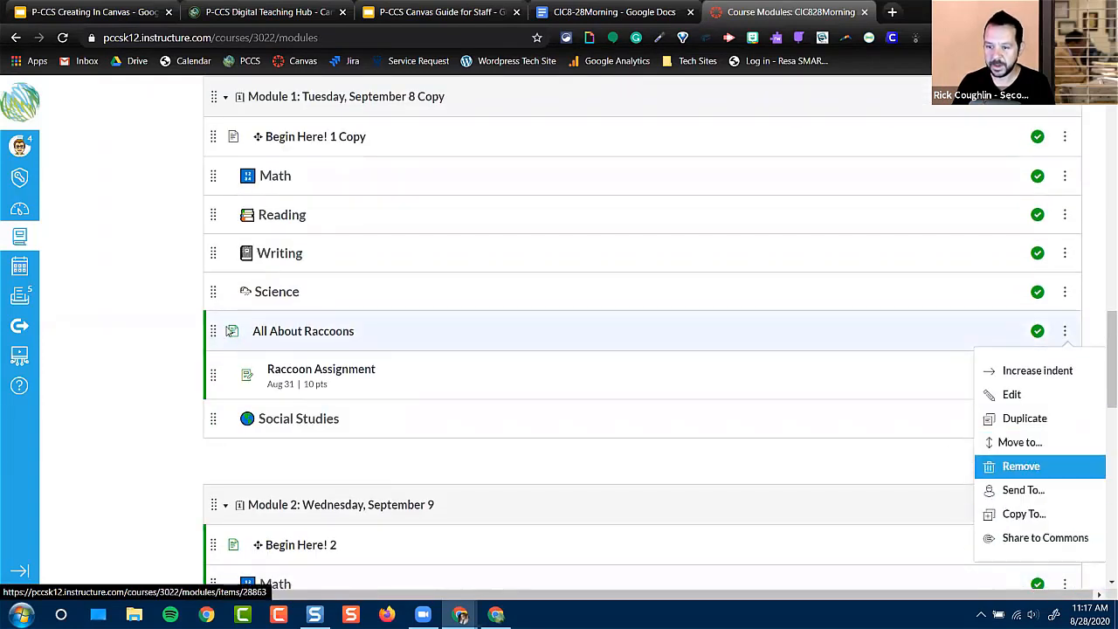
click(159, 356)
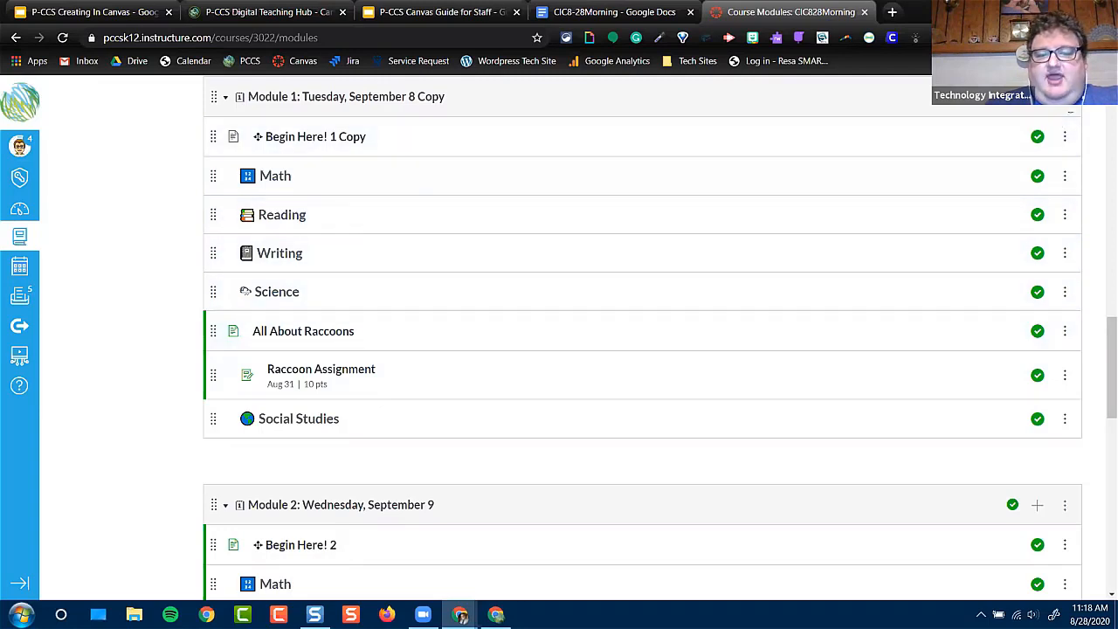
Add a requirement to the copied Module 1 and have students complete one of the requirements
click(1065, 96)
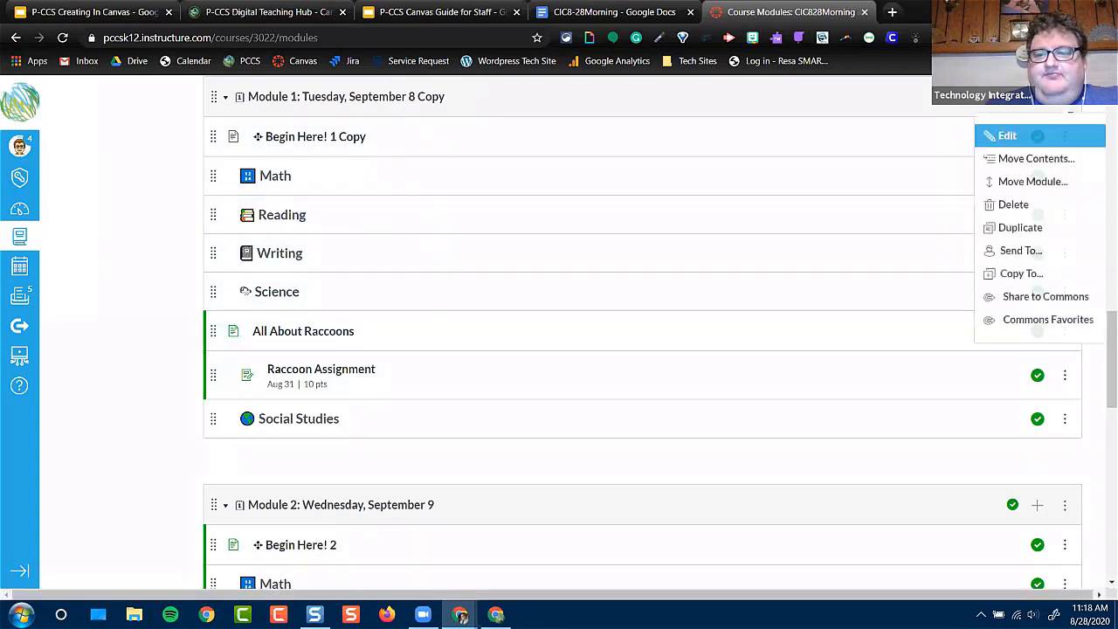
click(1033, 140)
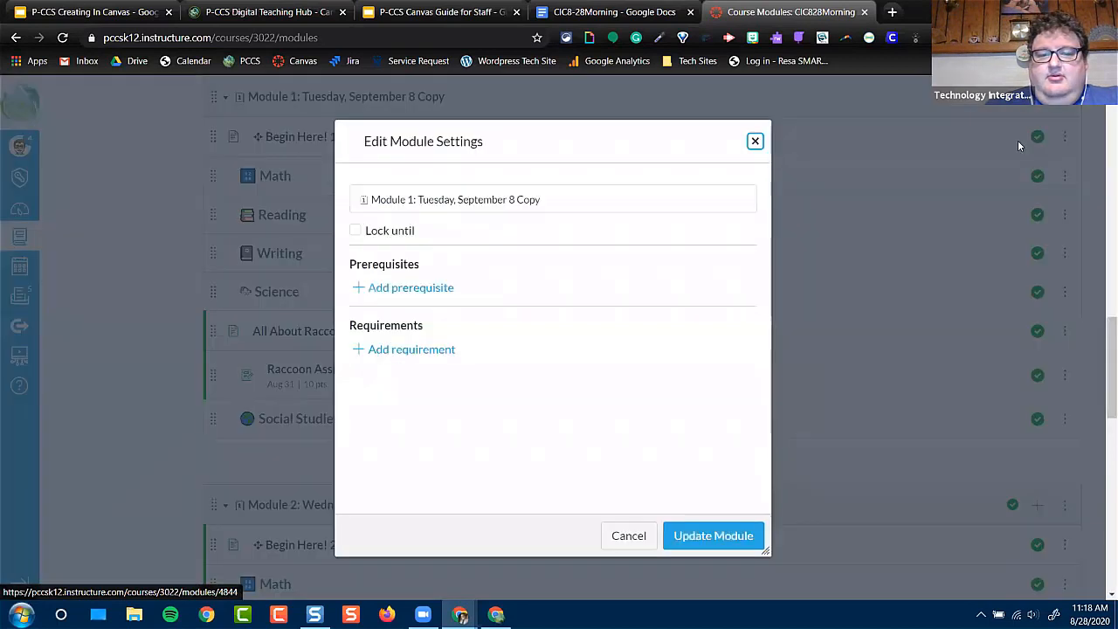
click(407, 352)
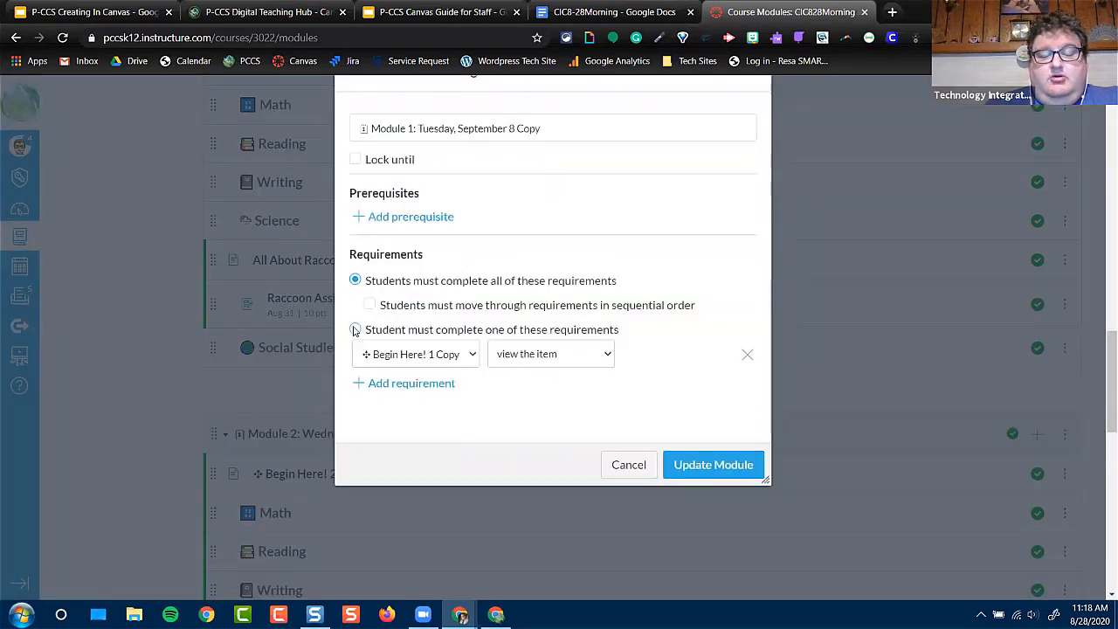
click(354, 329)
Set the requirement to score at least 8 on the Raccoon Assignment and update the module
click(368, 353)
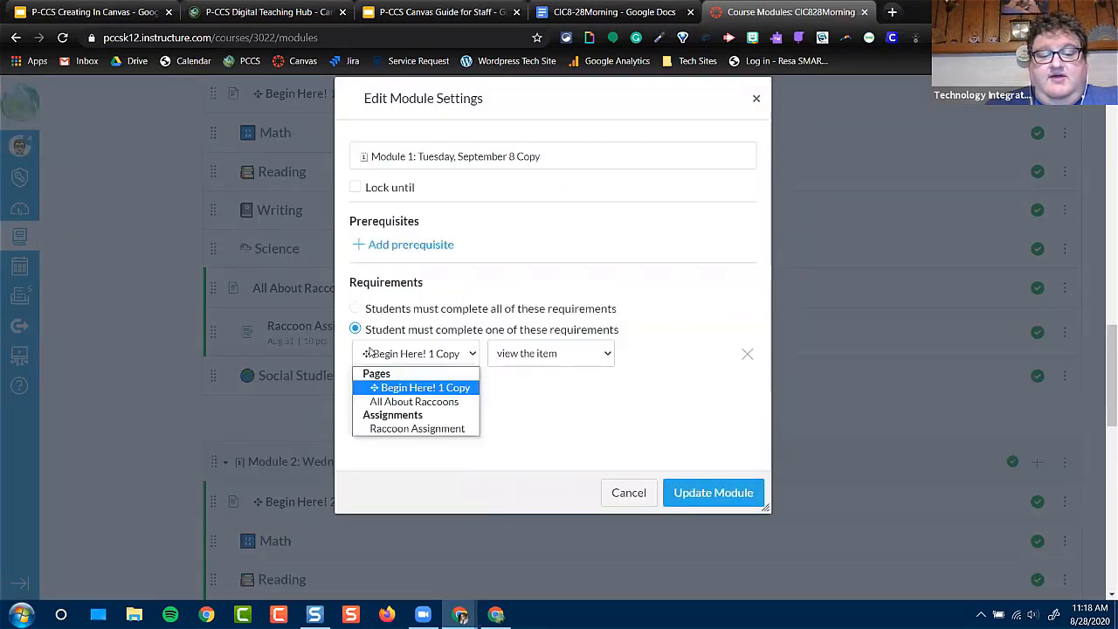
click(391, 429)
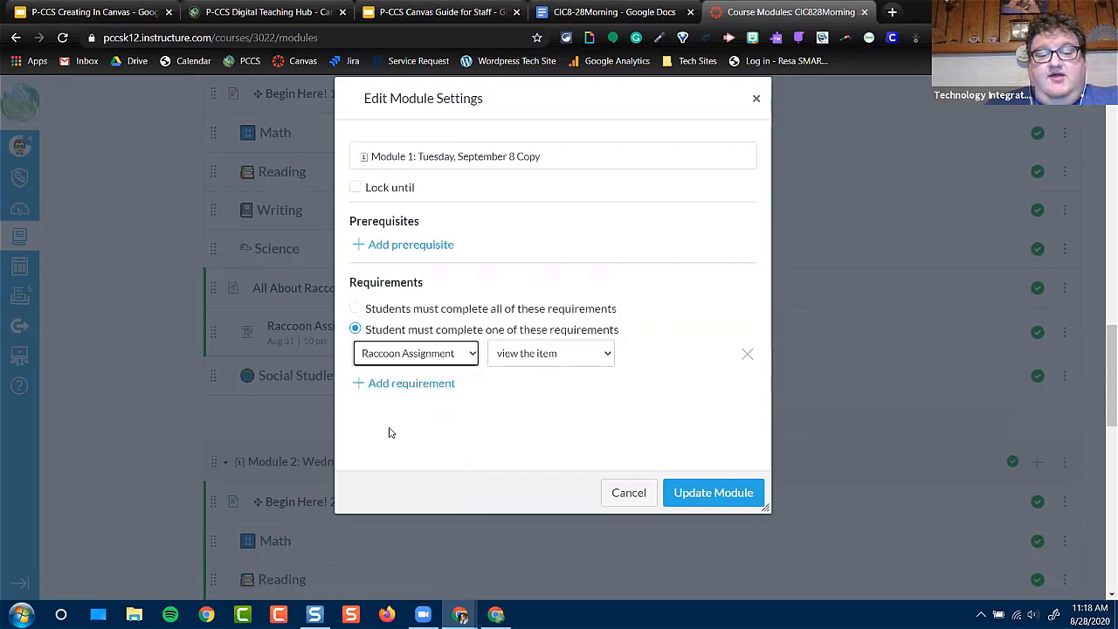
click(532, 354)
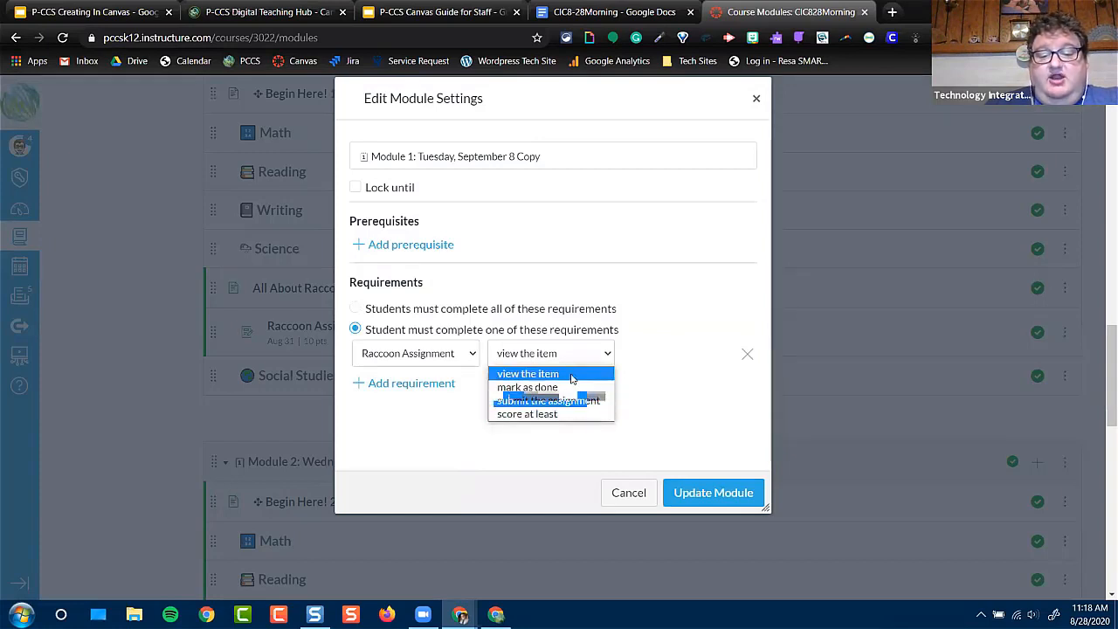
click(547, 414)
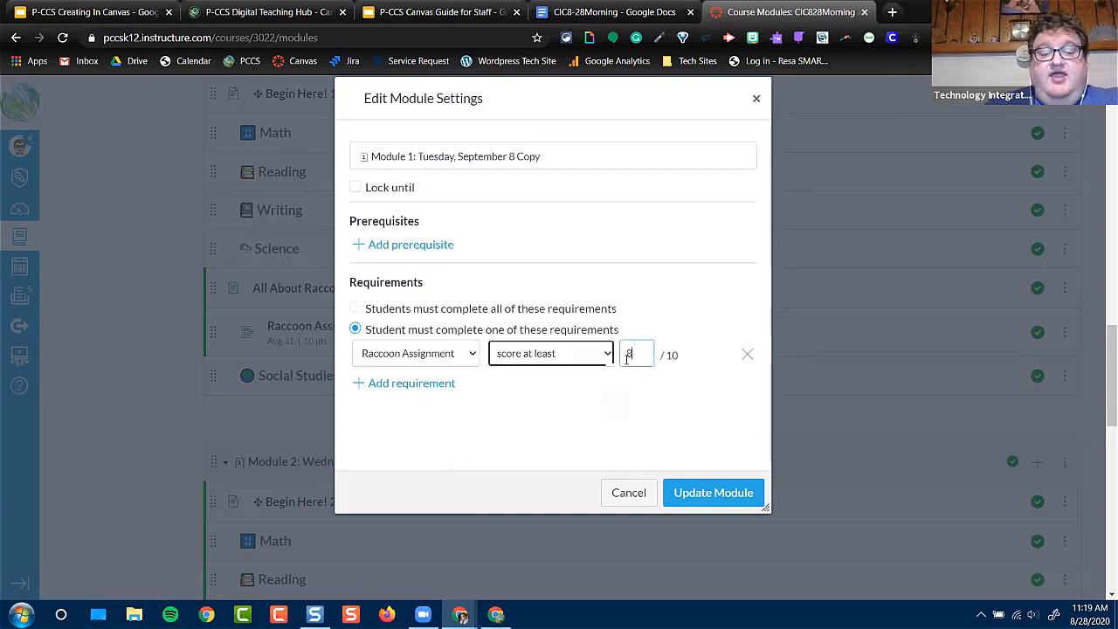
click(741, 493)
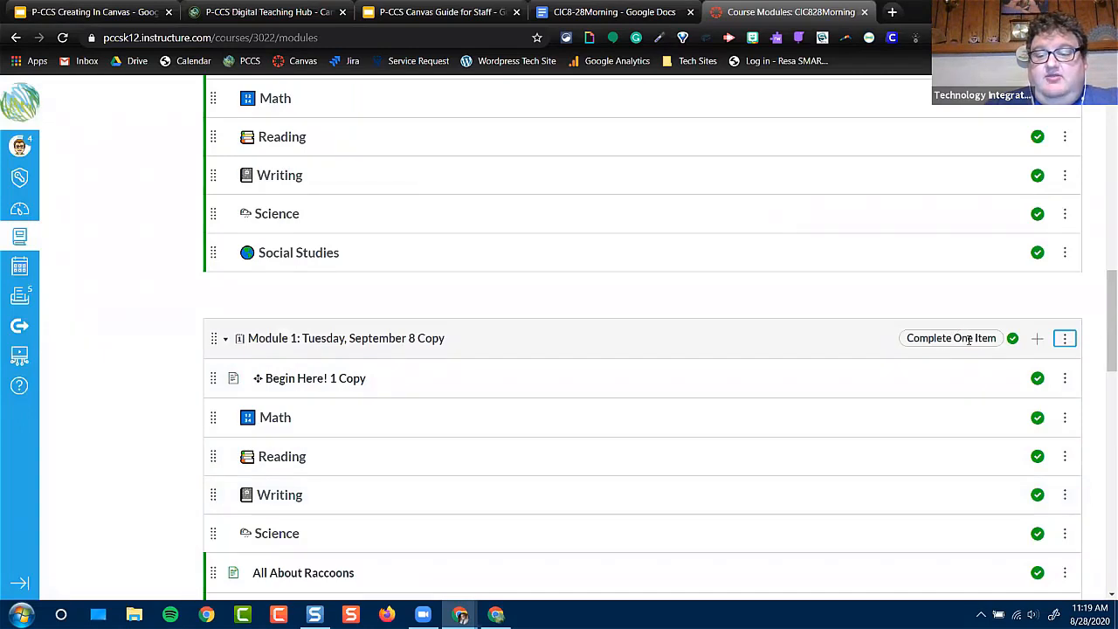
Unpublish Module 2: Wednesday, September 9, Module 3: Thursday, September 10 and Module 4: Friday, September 11
scroll(968, 338, down, 1)
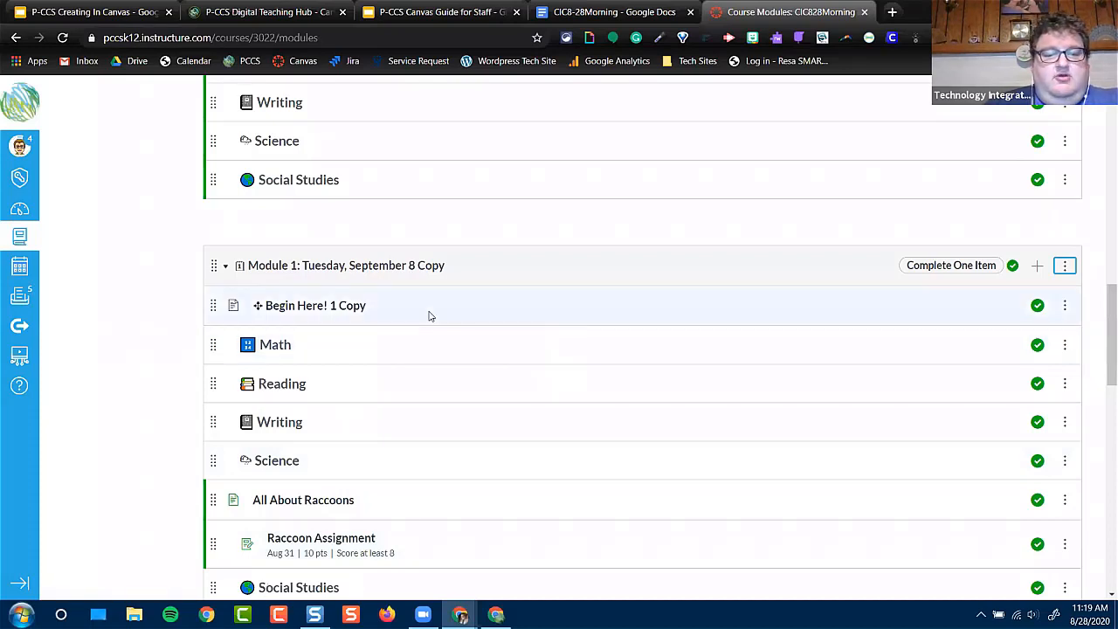
scroll(766, 402, up, 3)
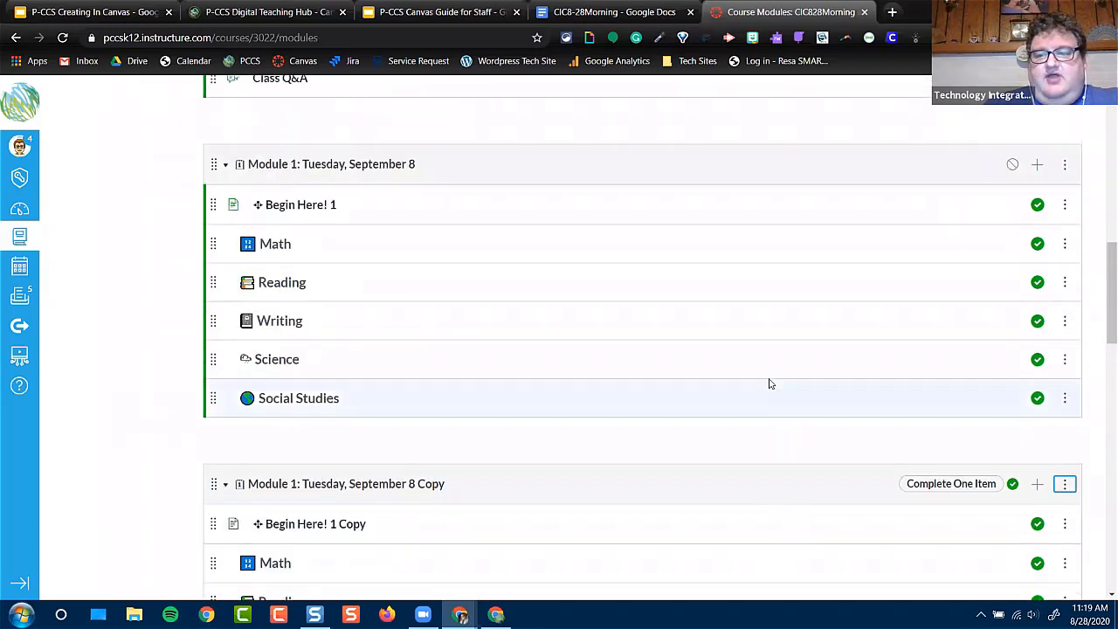
scroll(986, 177, up, 8)
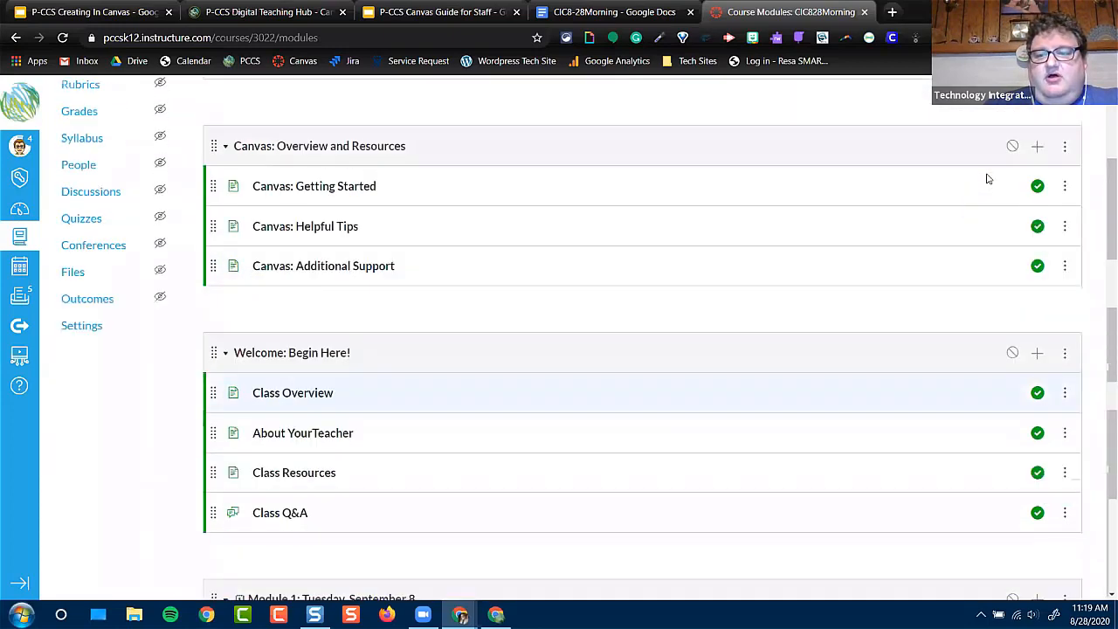
scroll(986, 176, up, 2)
scroll(974, 253, down, 5)
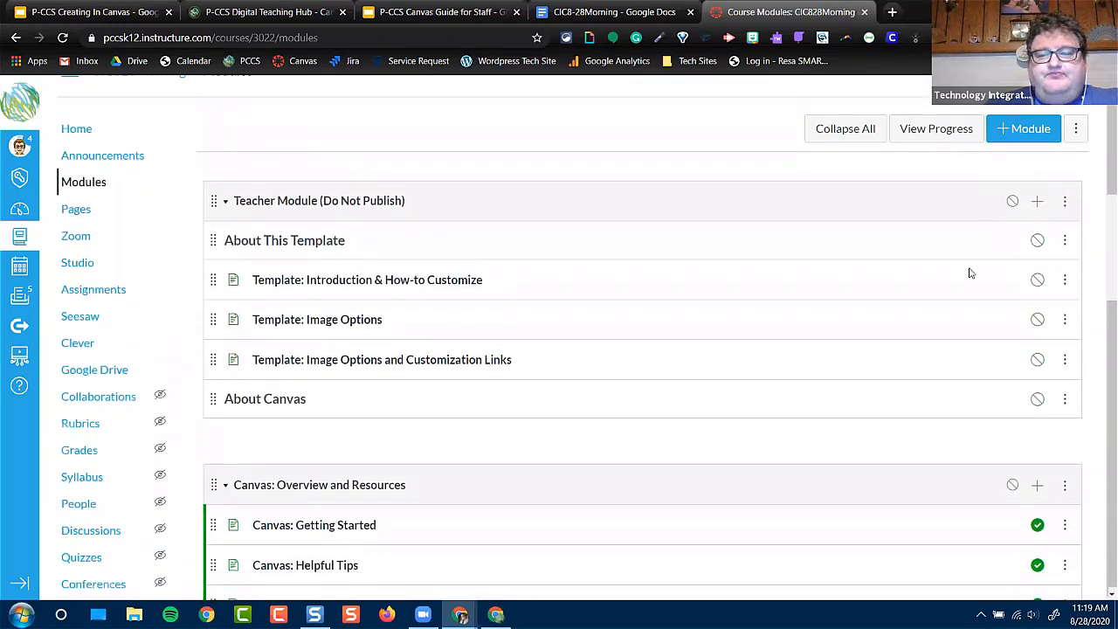
scroll(965, 286, down, 7)
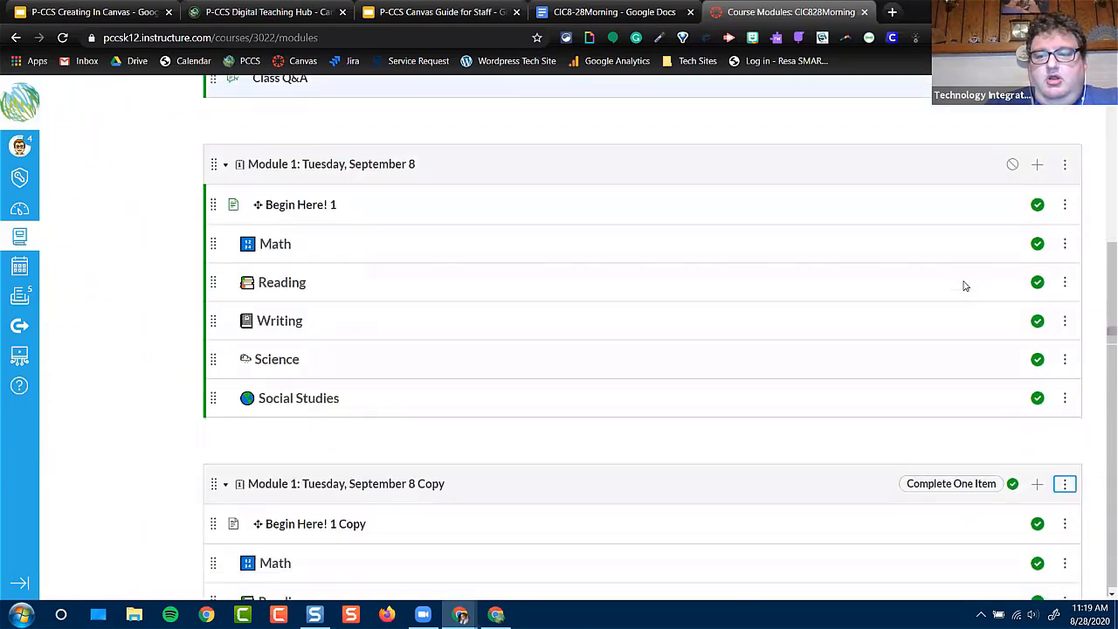
scroll(1001, 285, down, 4)
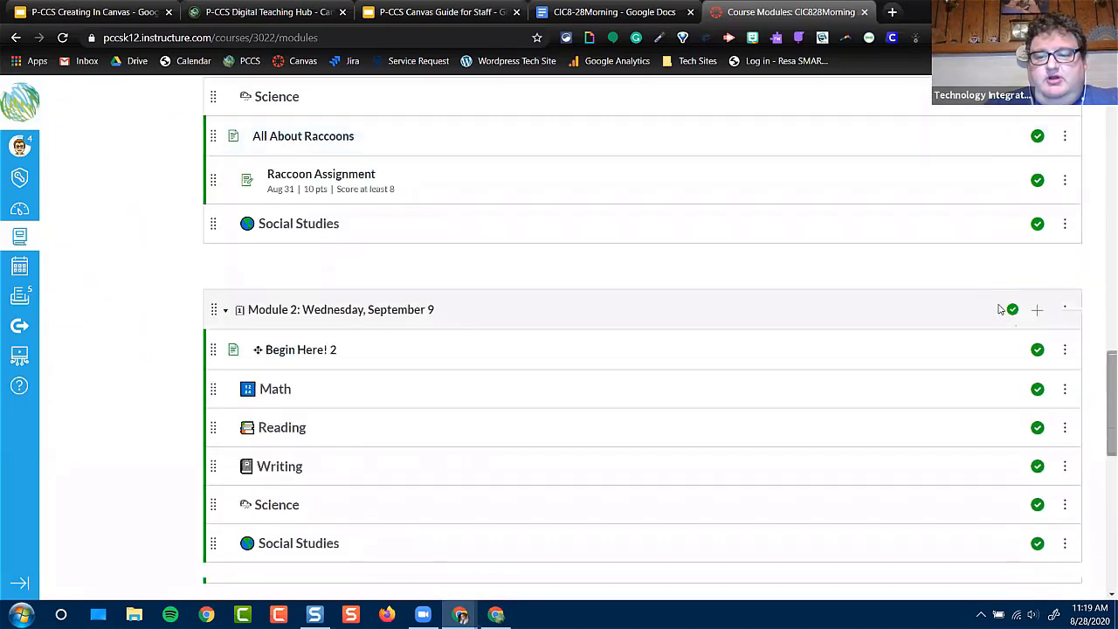
scroll(955, 309, down, 3)
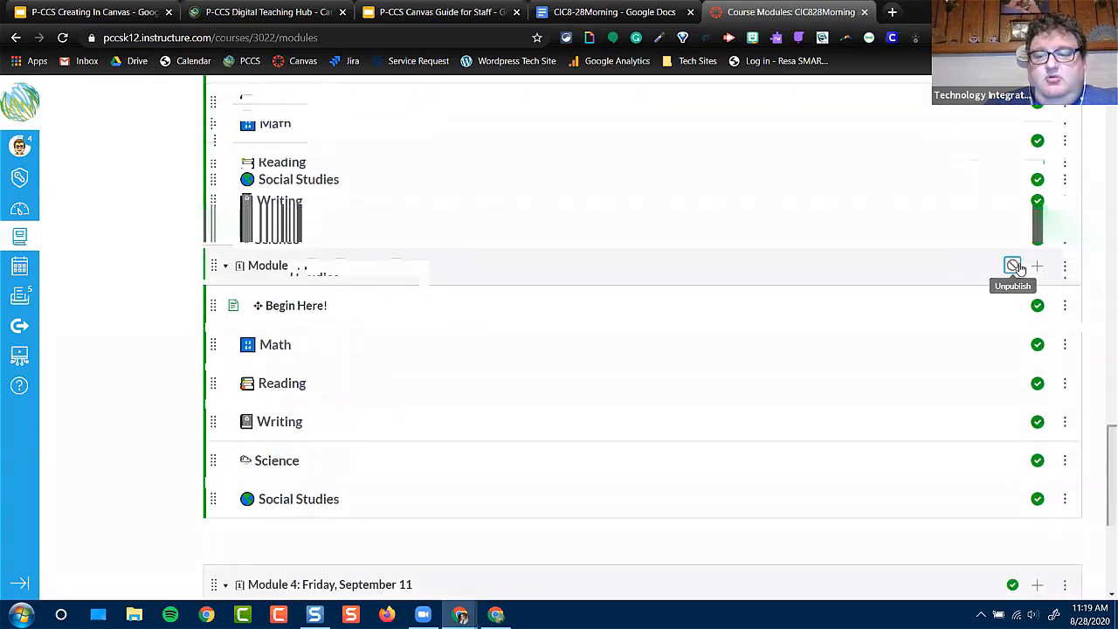
scroll(968, 270, down, 3)
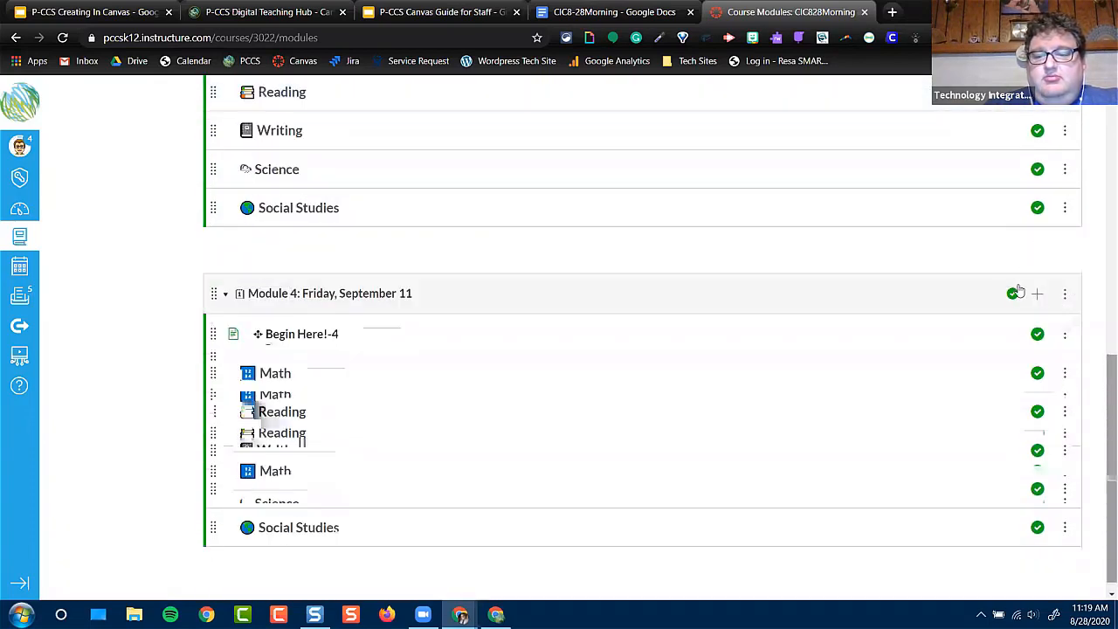
click(1014, 293)
Open the course's 3-5 Home Page for editing and enlarge the content editing area
drag(1103, 500, 1102, 321)
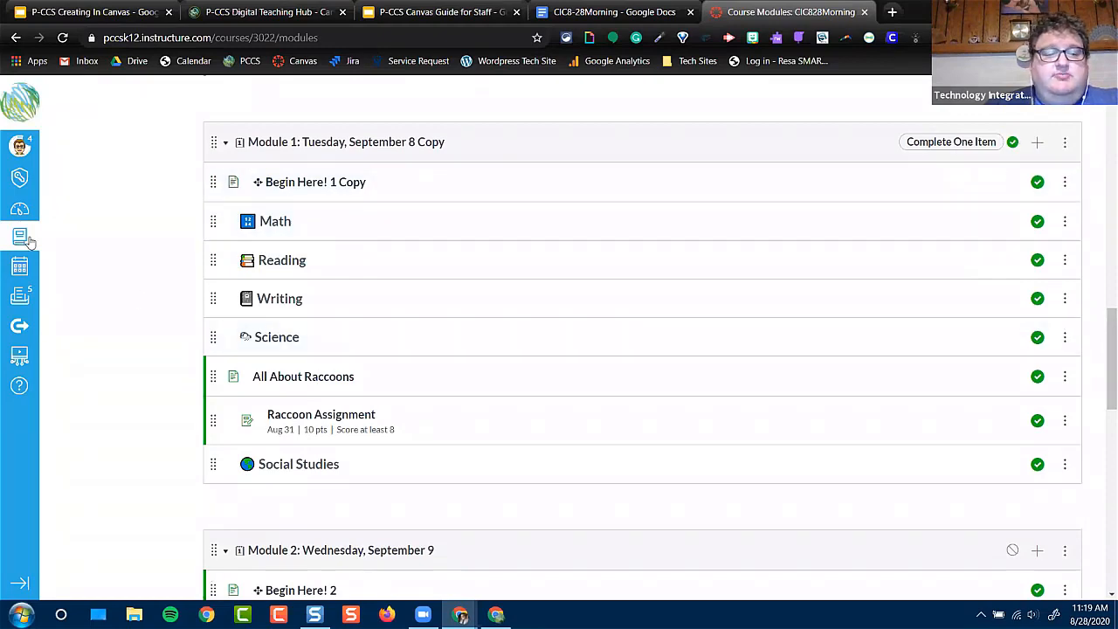
scroll(110, 287, up, 10)
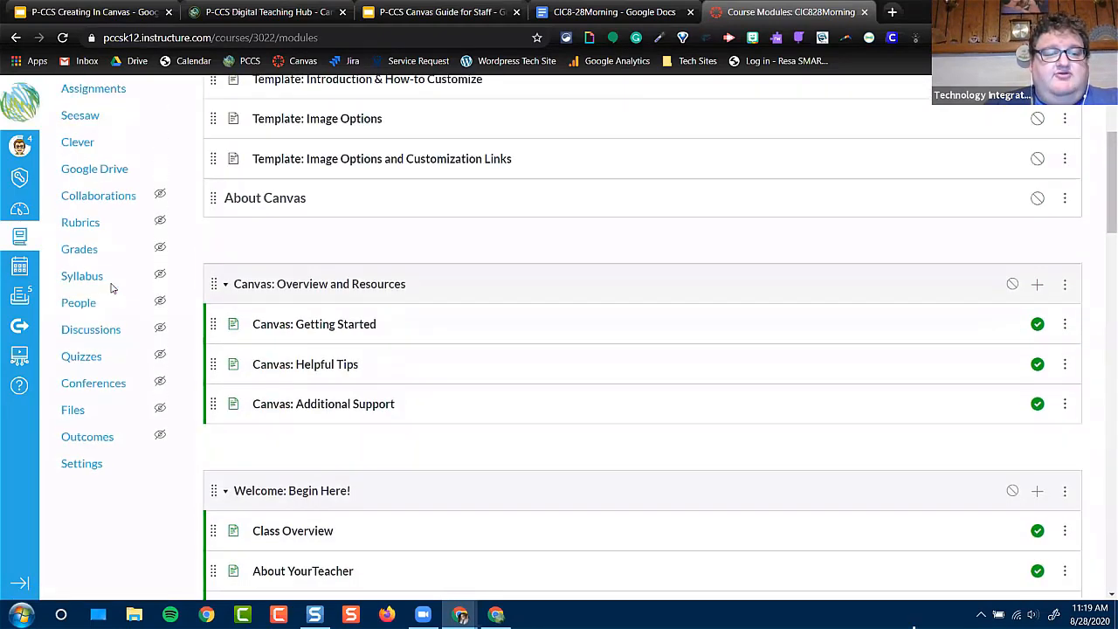
scroll(110, 288, up, 3)
click(75, 157)
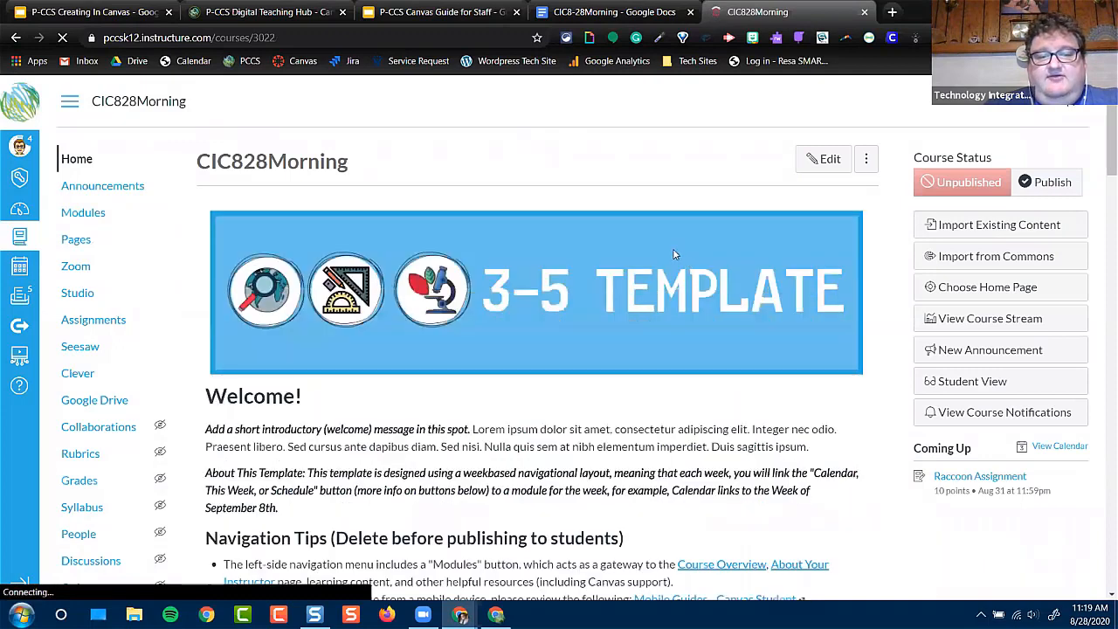
click(828, 159)
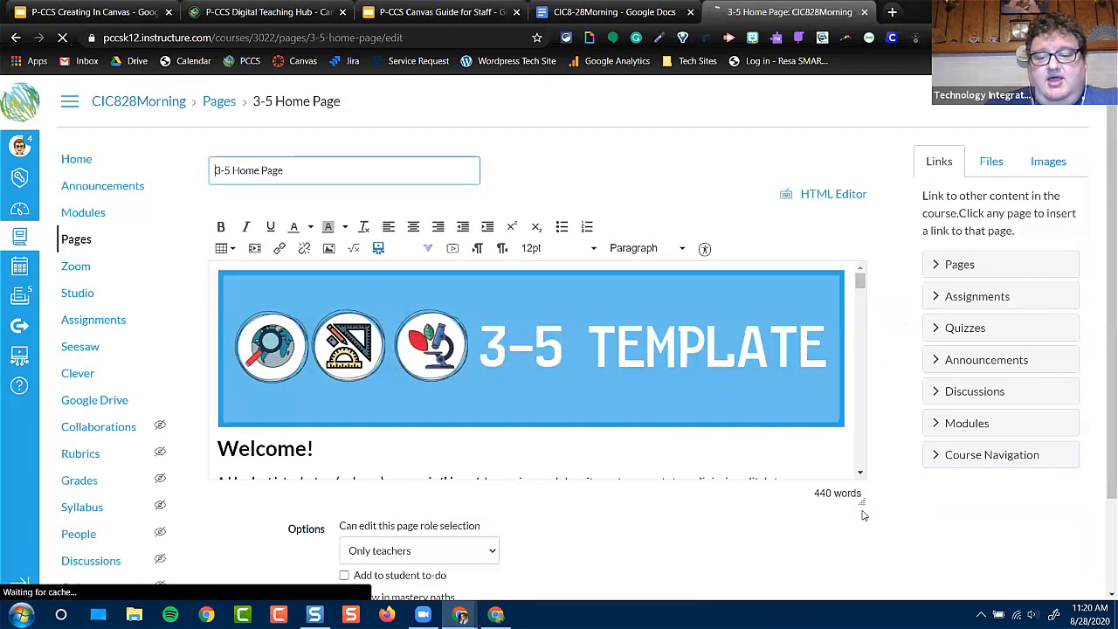
drag(864, 504, 897, 548)
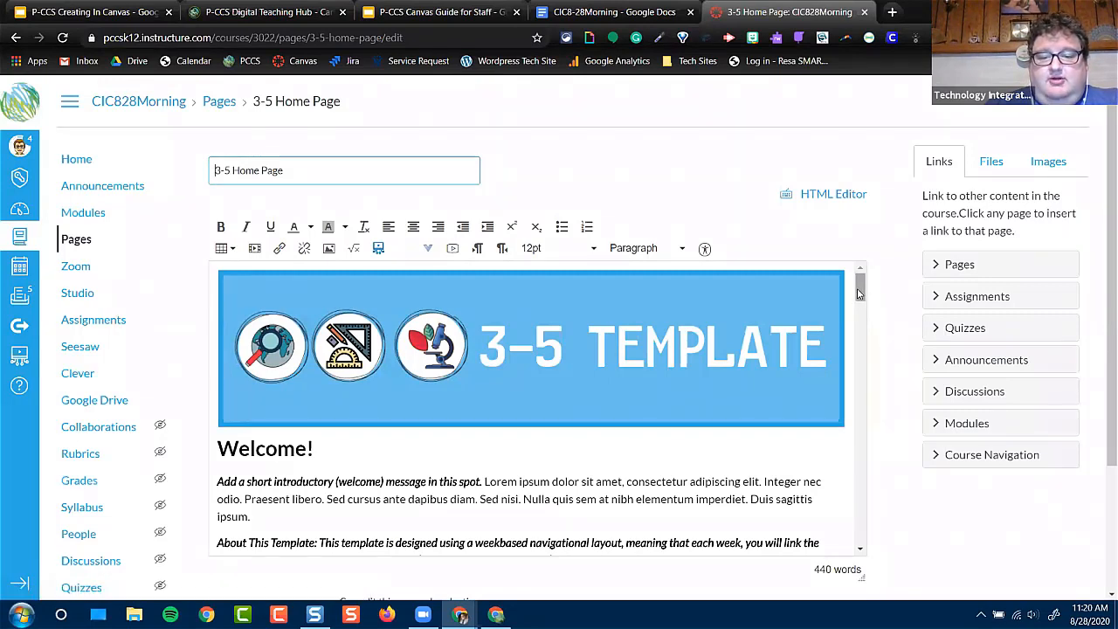
Link the Calendar button image on the home page to the Module 1: Tuesday, September 8 module
scroll(860, 327, down, 10)
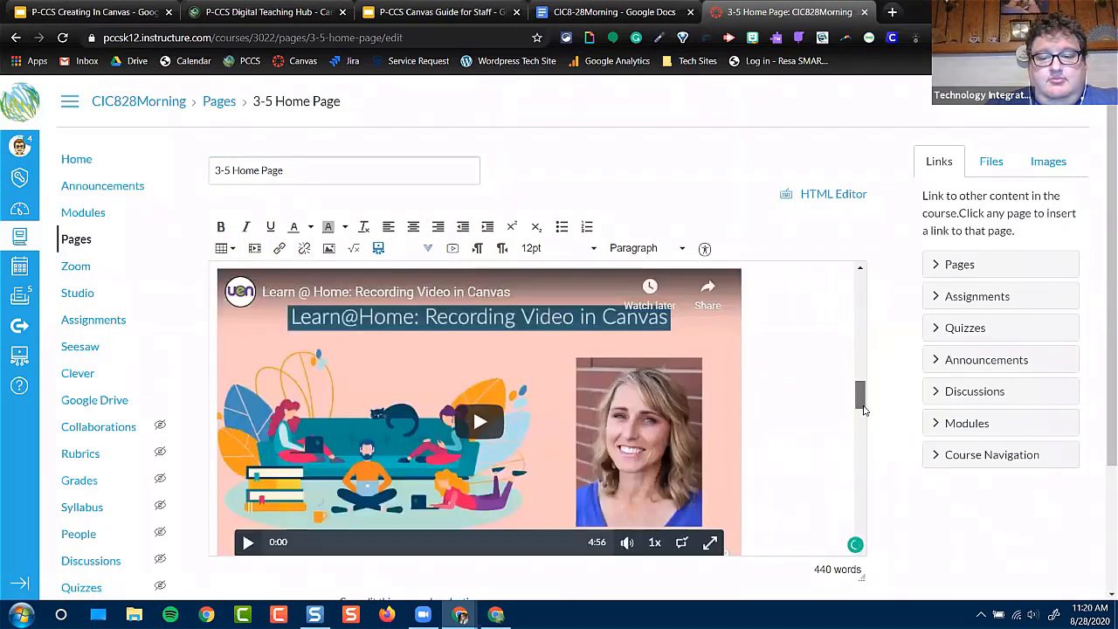
scroll(863, 457, down, 15)
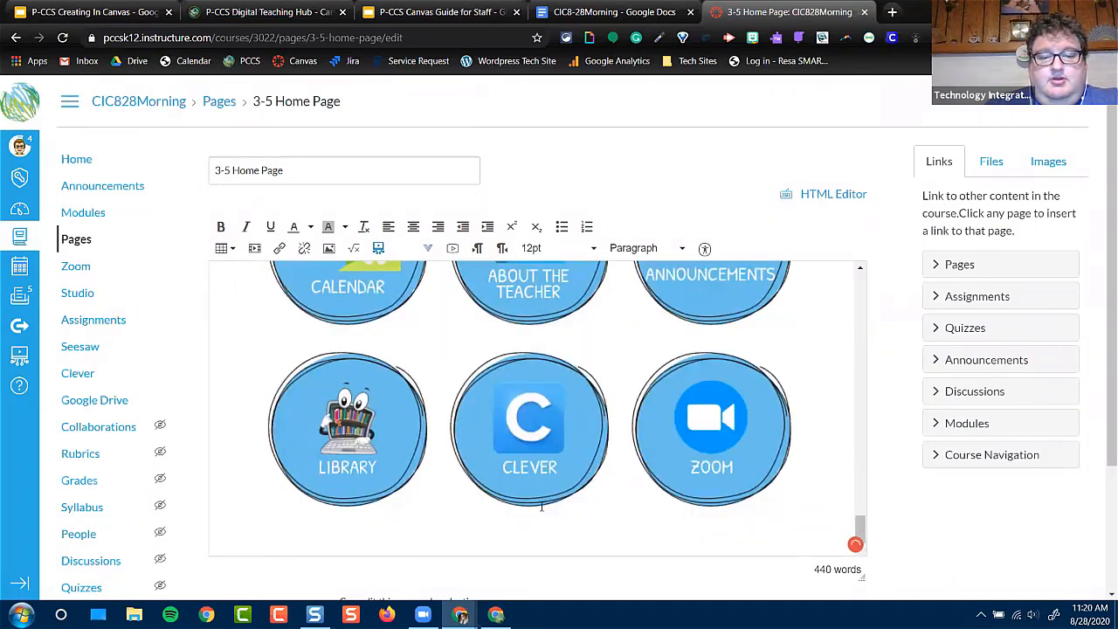
scroll(540, 508, down, 2)
scroll(938, 429, up, 1)
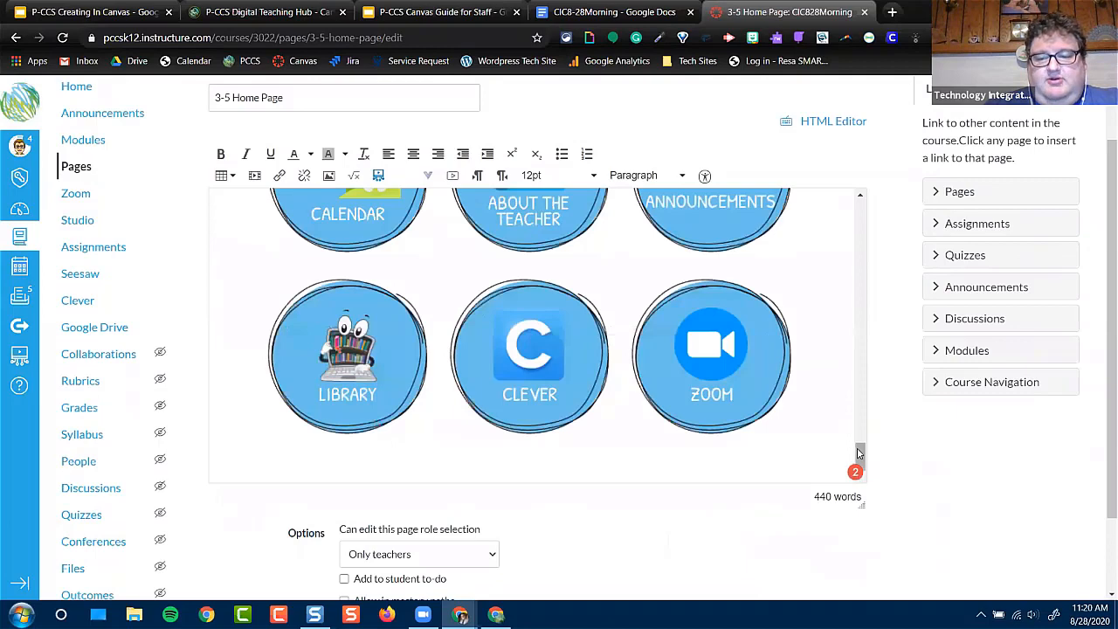
scroll(857, 460, up, 2)
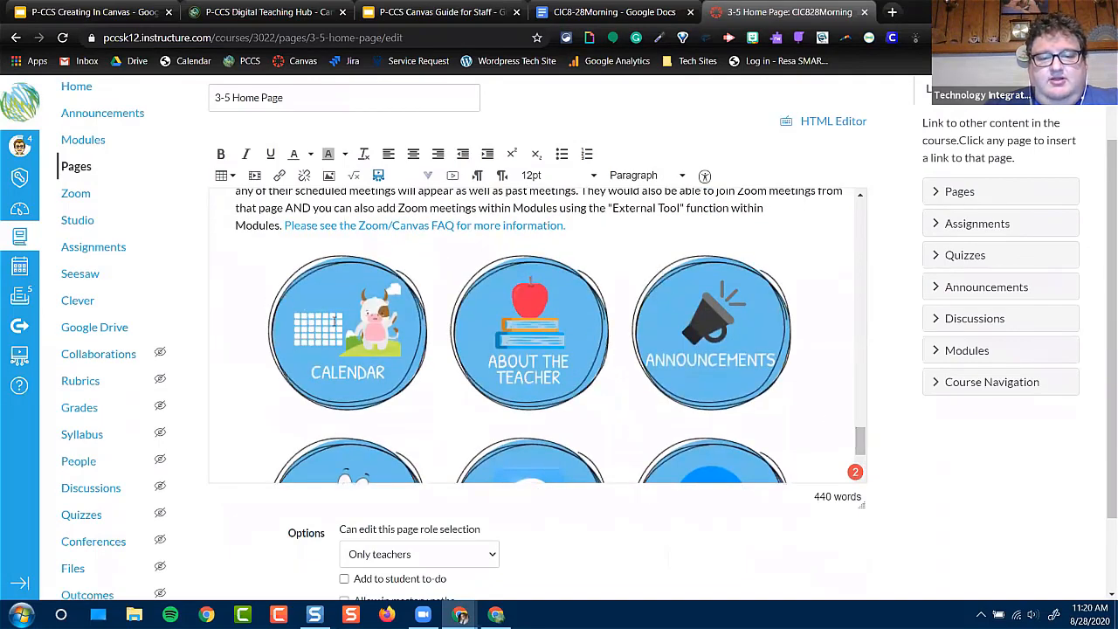
click(360, 334)
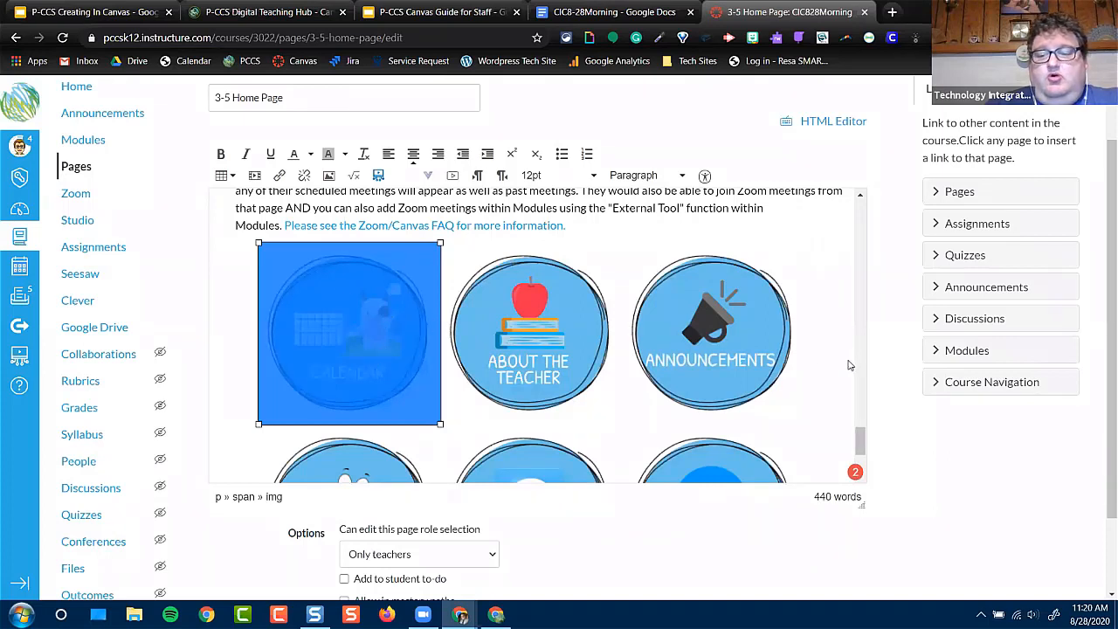
click(939, 351)
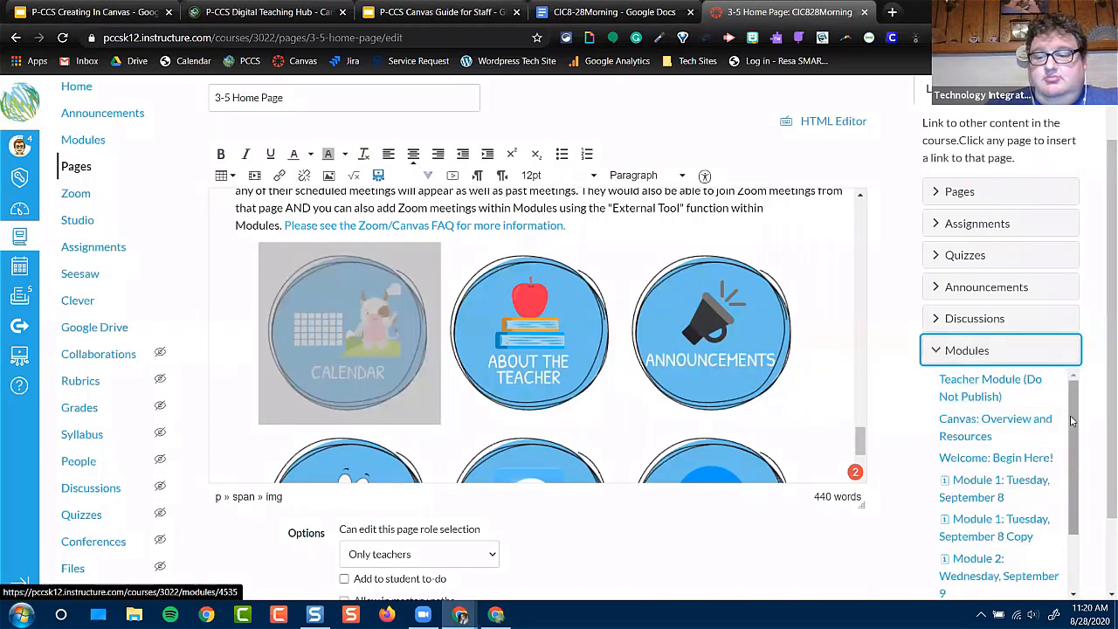
scroll(1074, 442, down, 2)
scroll(1075, 442, down, 2)
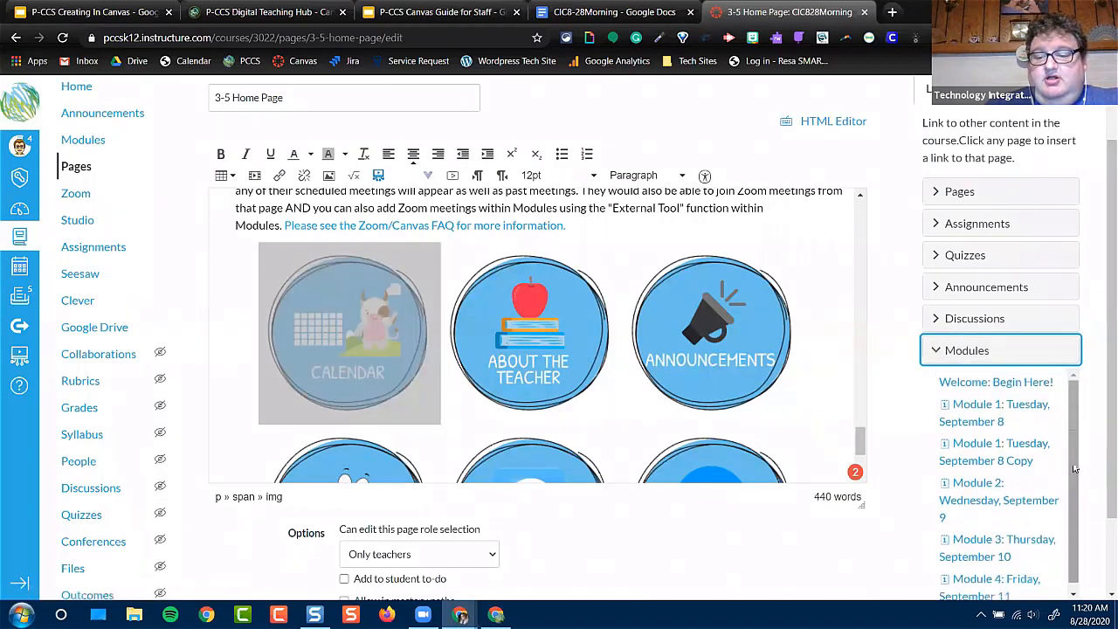
click(964, 407)
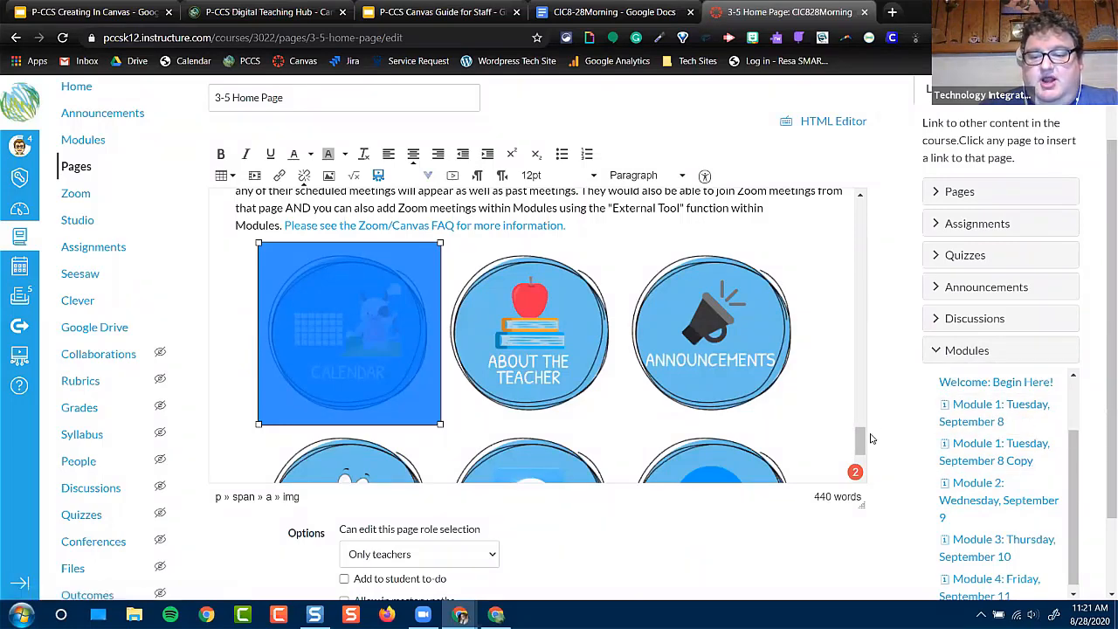
drag(862, 444, 862, 433)
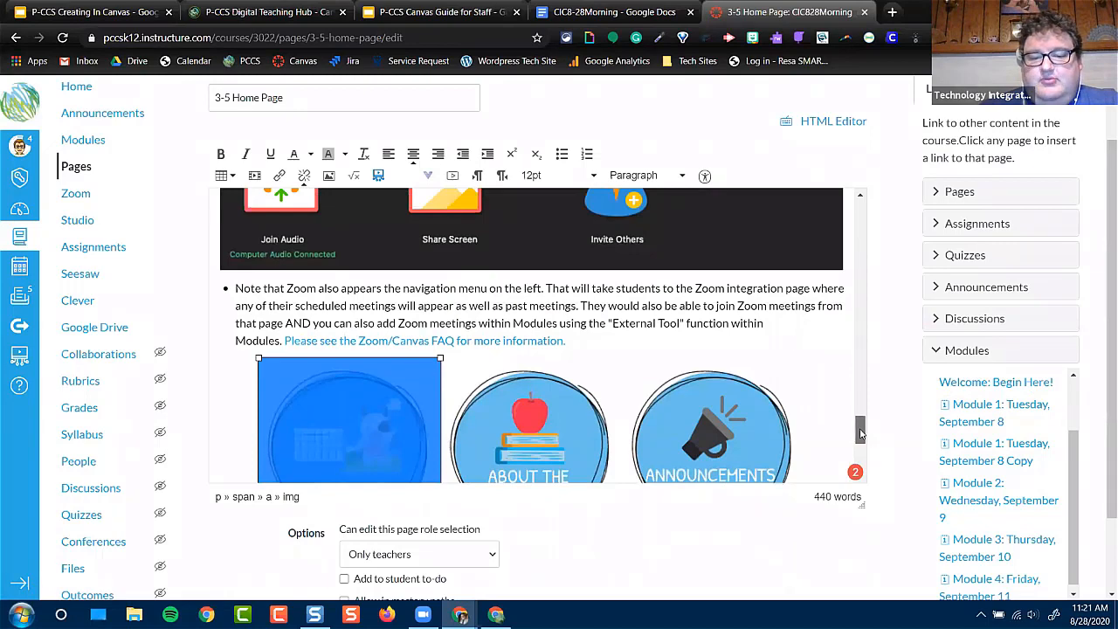
Save the edited 3-5 Home Page and return to the course home page
scroll(870, 502, down, 2)
click(846, 561)
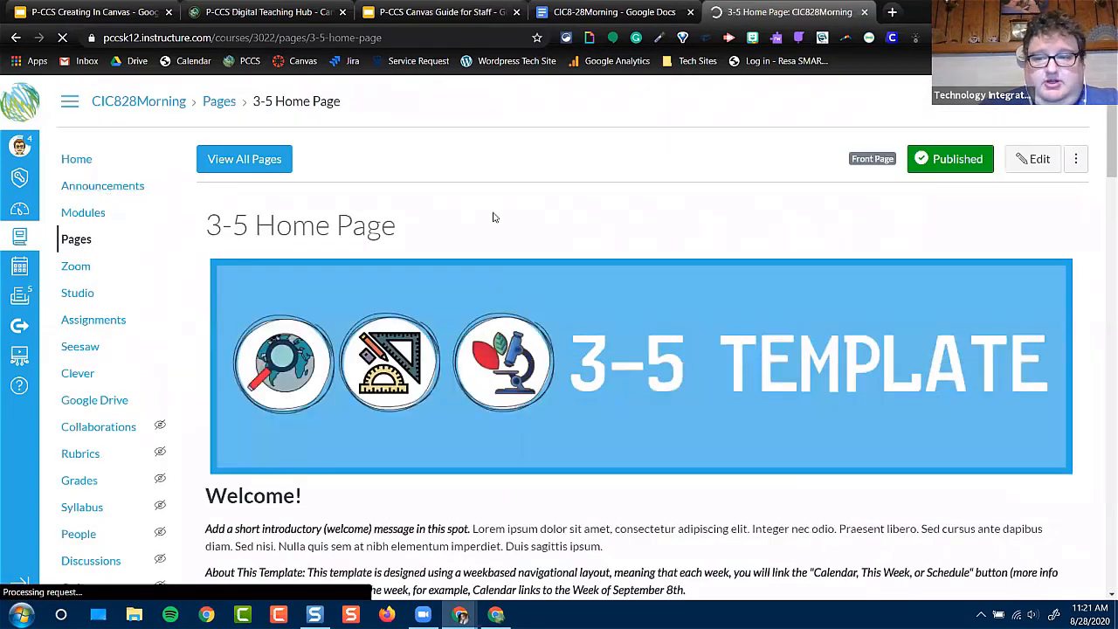
click(75, 164)
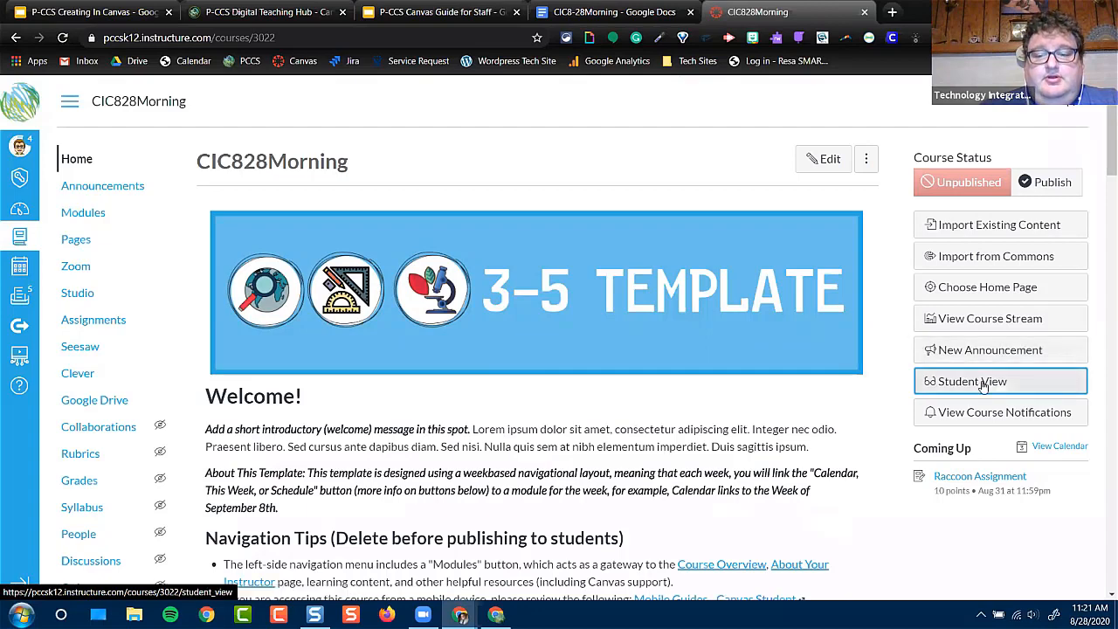
Test the home page's Calendar button in Student View, and leave Student View
click(984, 385)
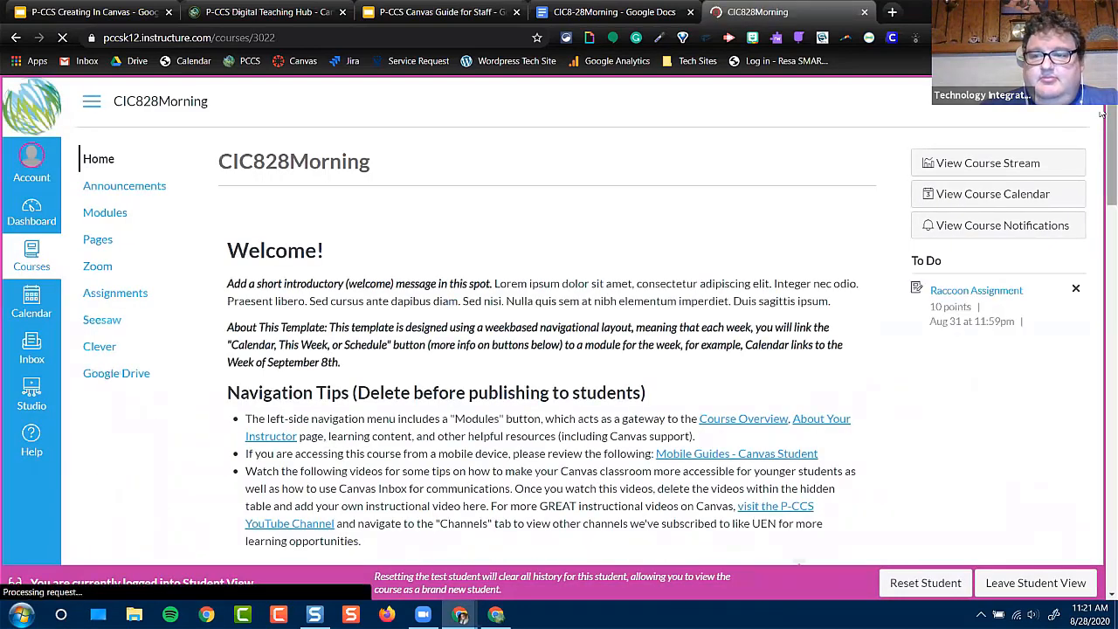
scroll(1103, 171, down, 2)
drag(1102, 171, 1103, 373)
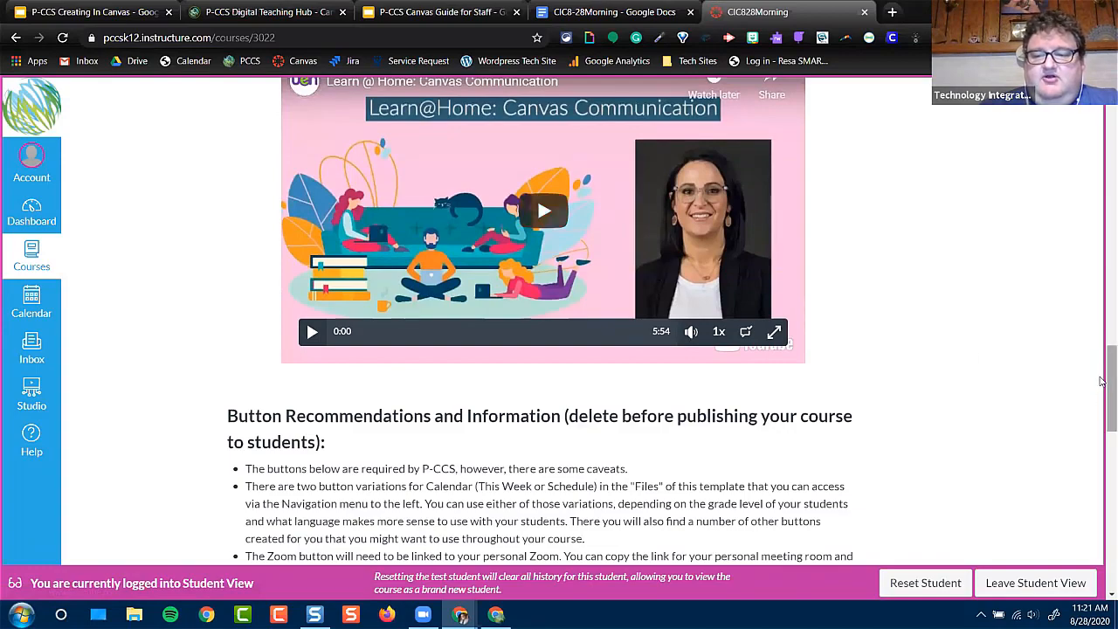
drag(1103, 410, 1103, 551)
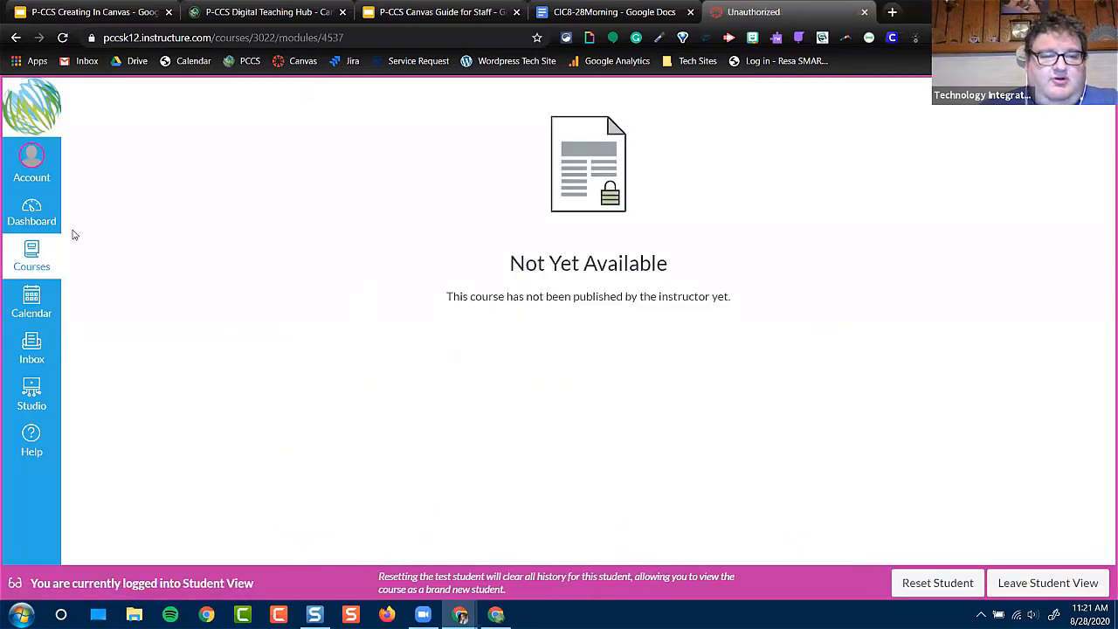
click(1049, 583)
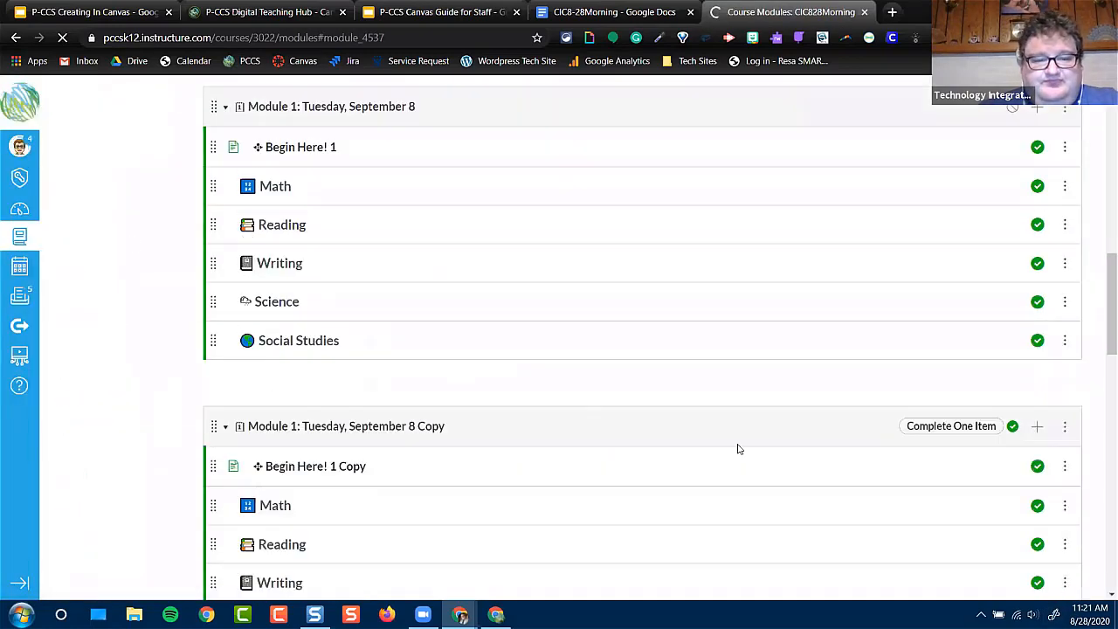
Check the contents of Module 1: Tuesday, September 8 Copy and reopen the CIC828Morning course home page
scroll(821, 441, down, 4)
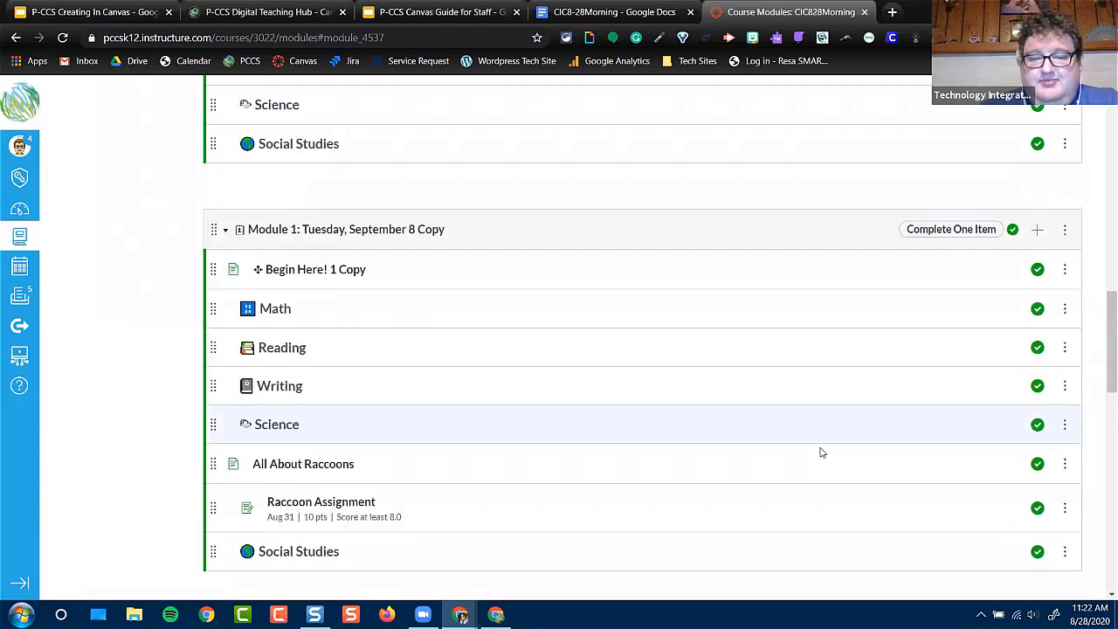
scroll(673, 429, up, 1)
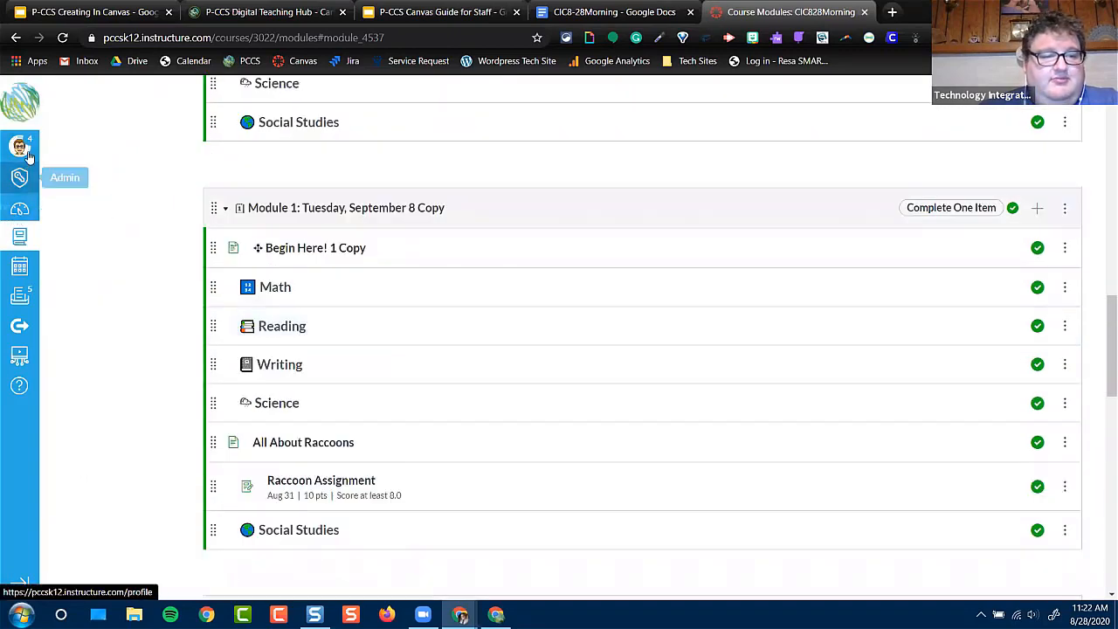
click(18, 236)
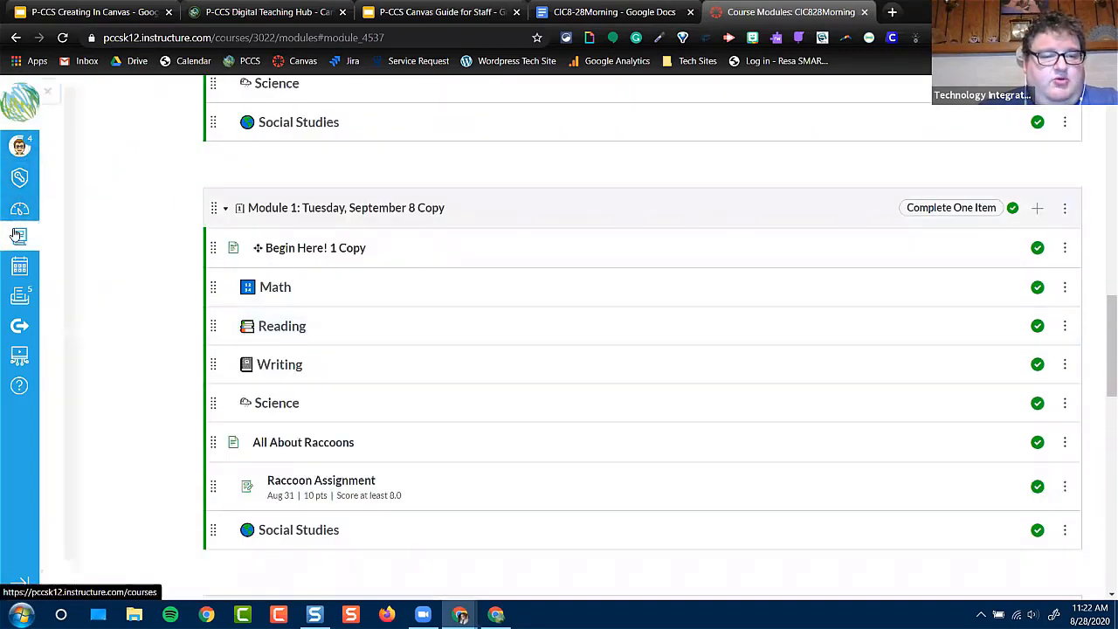
click(84, 321)
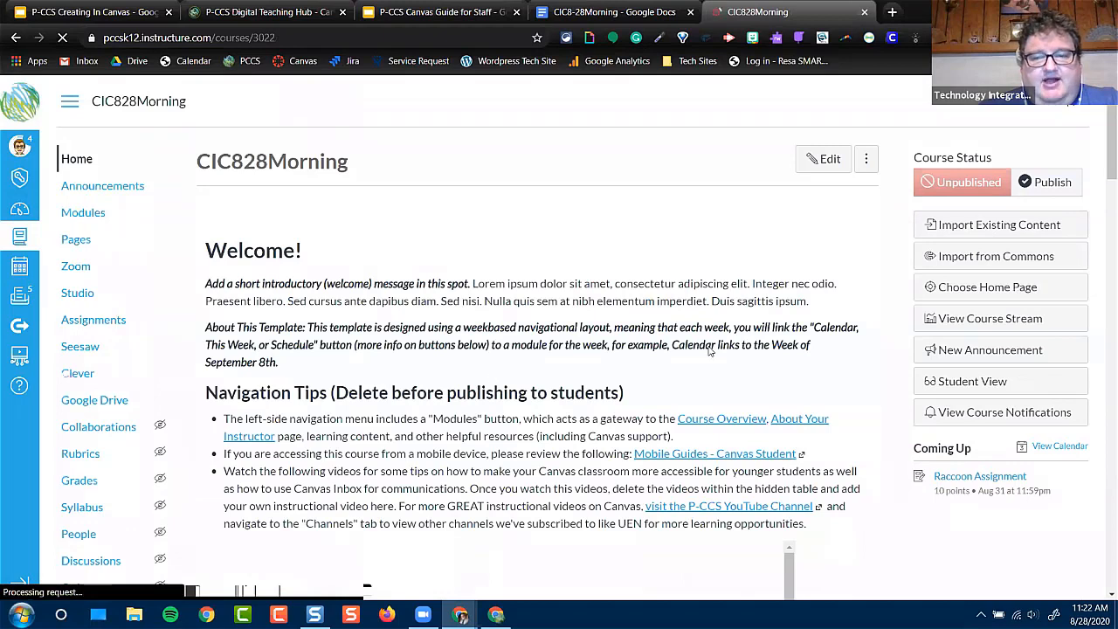
Edit the 3-5 Home Page and link the Calendar button image to the Module 1: Tuesday, September 8 Copy module
click(824, 162)
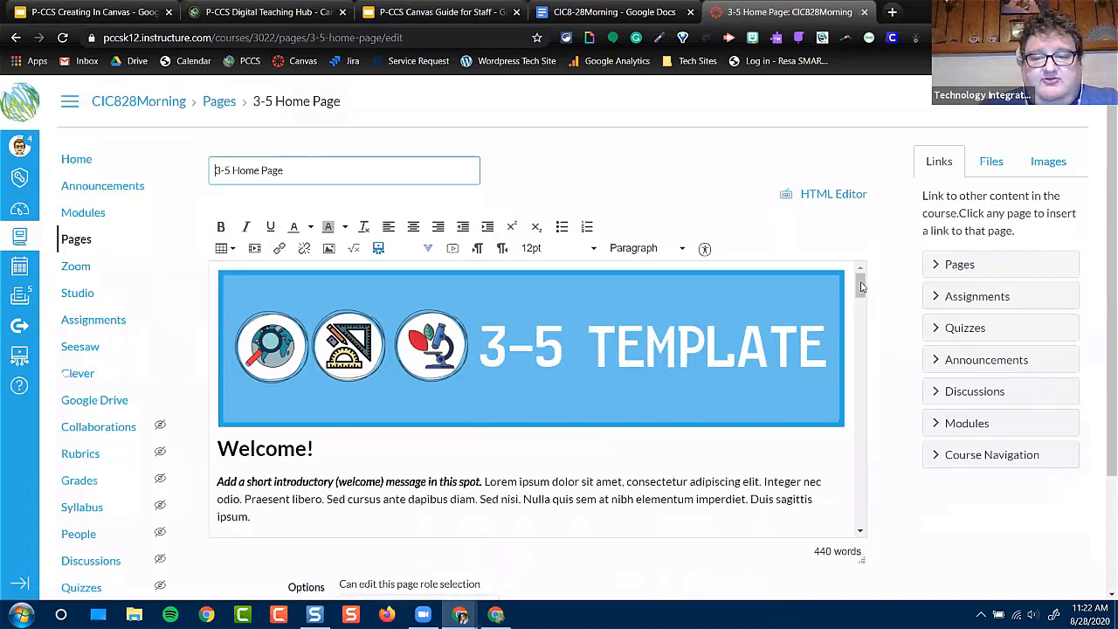
drag(861, 286, 860, 297)
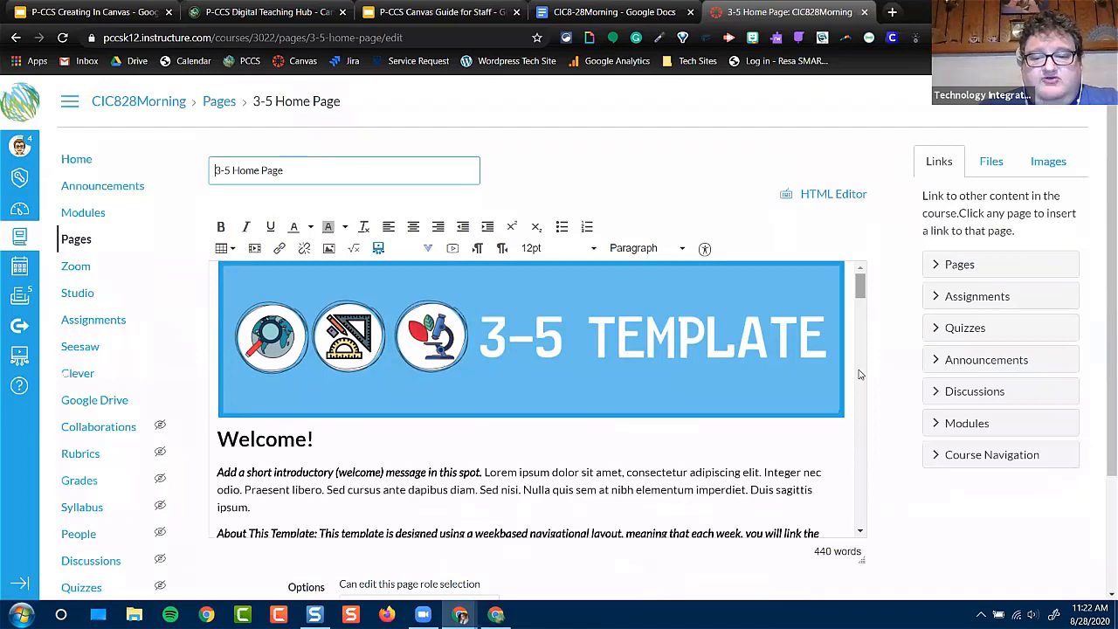
scroll(861, 450, down, 5)
scroll(859, 461, down, 5)
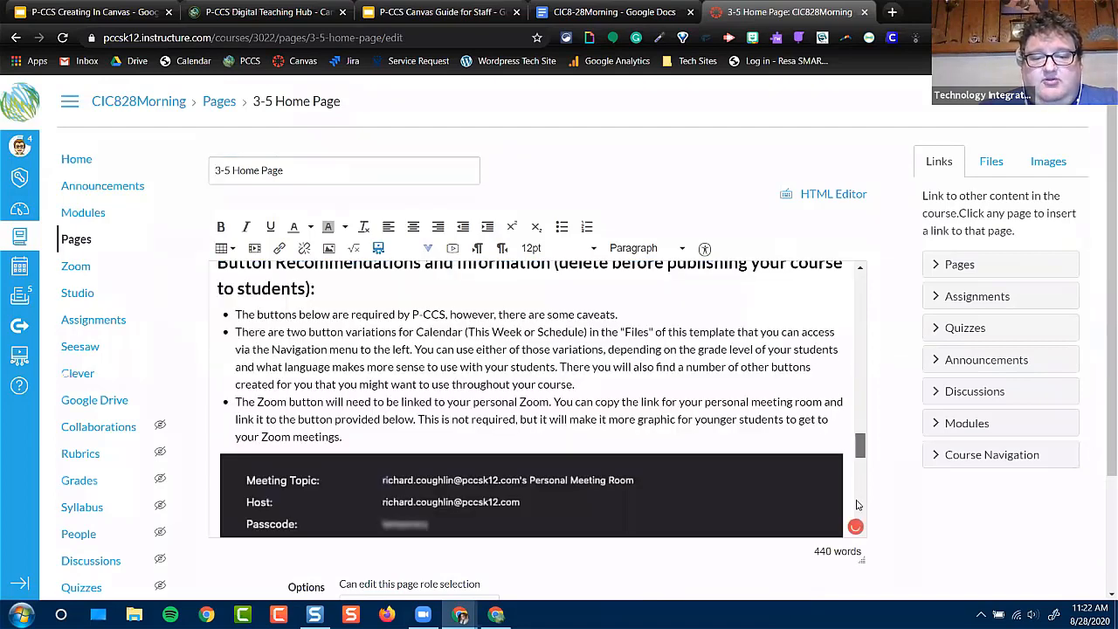
scroll(857, 502, down, 5)
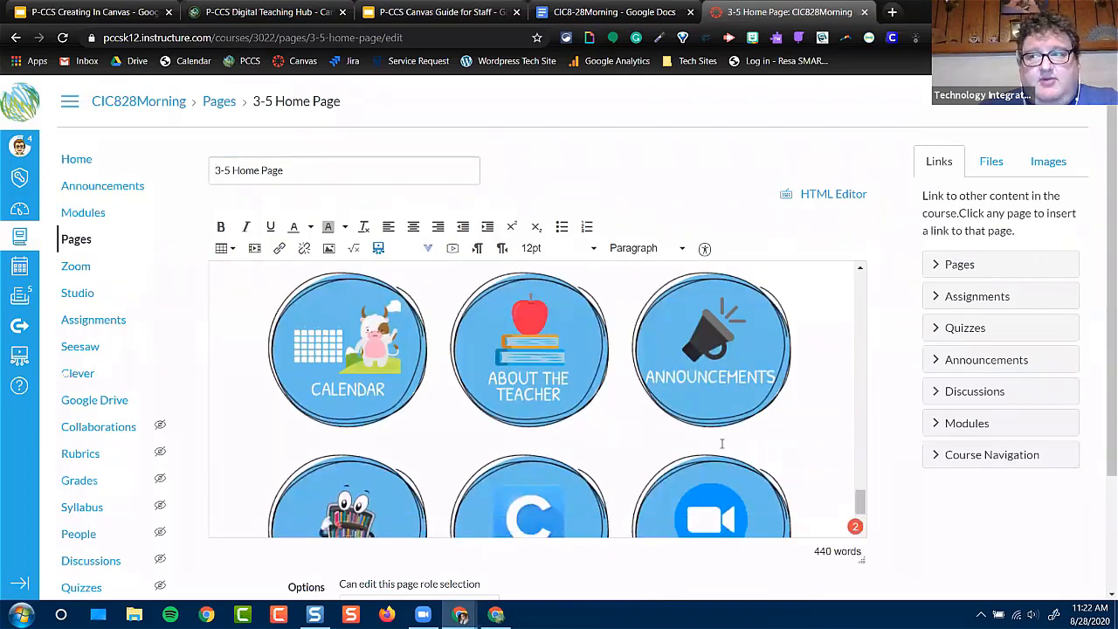
click(318, 326)
click(942, 428)
click(1013, 528)
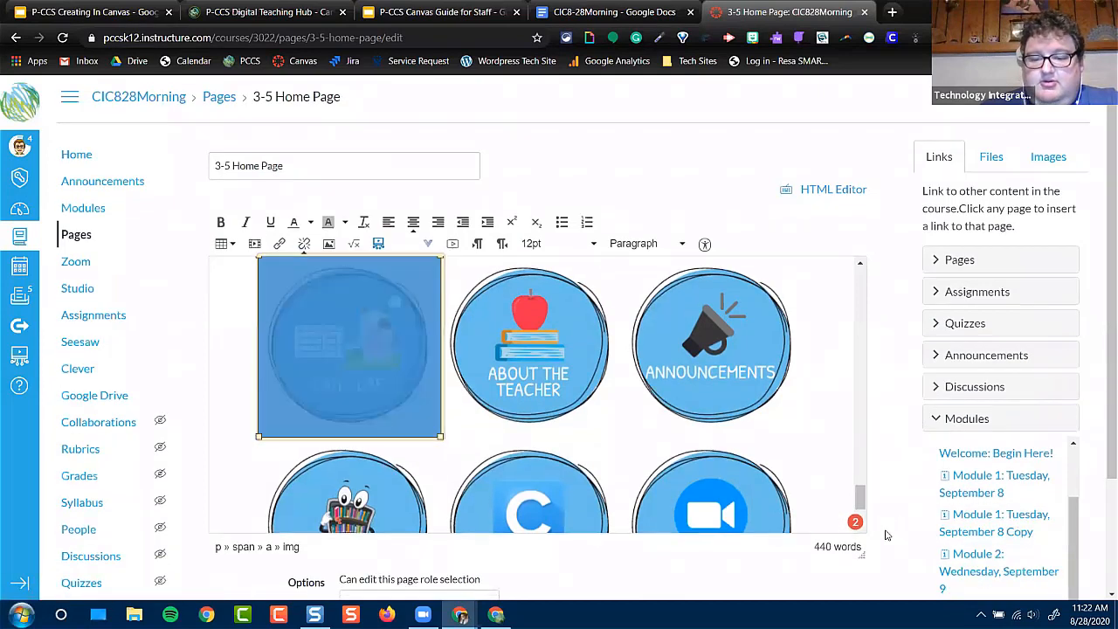
Save the 3-5 Home Page with the new Calendar link and go back to the course home
scroll(898, 529, down, 3)
click(860, 563)
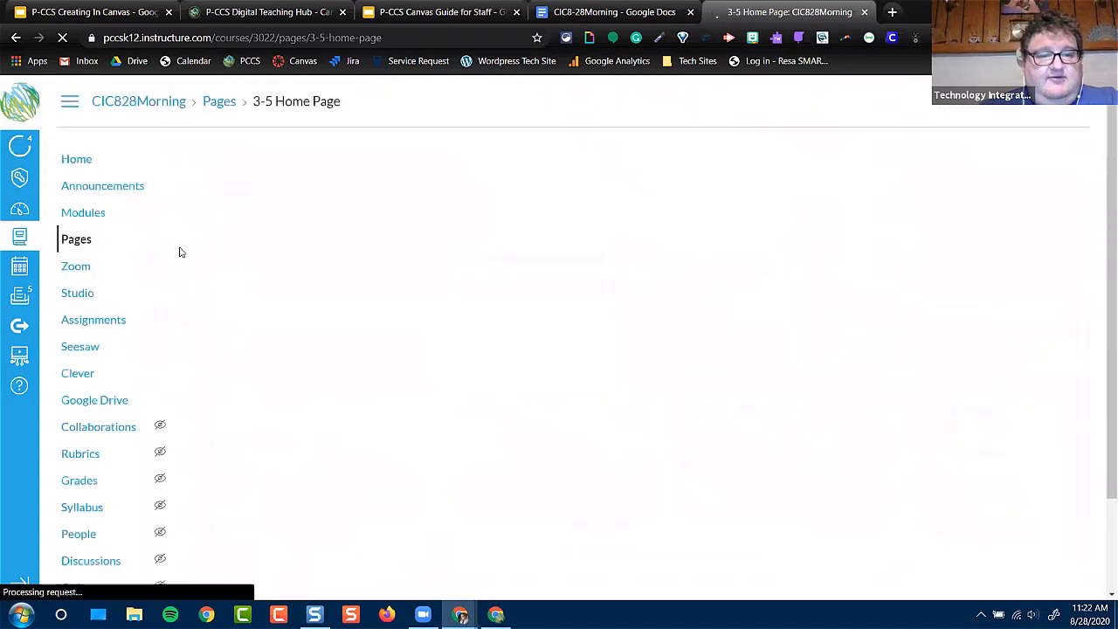
click(87, 170)
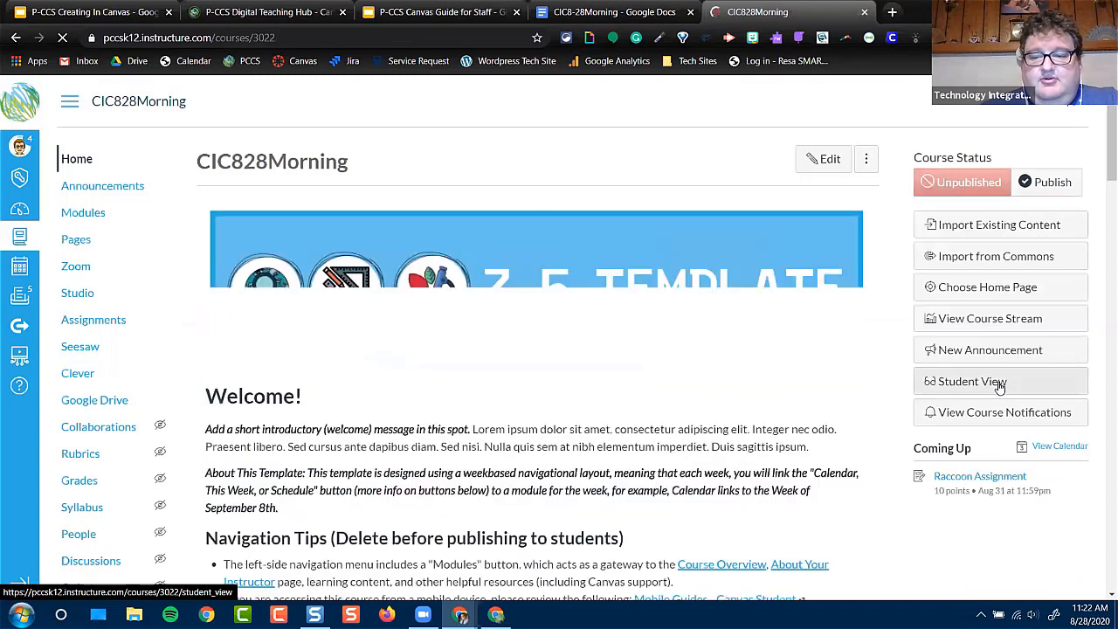
View the course home page as a student and follow the Calendar button to its linked module
click(1001, 388)
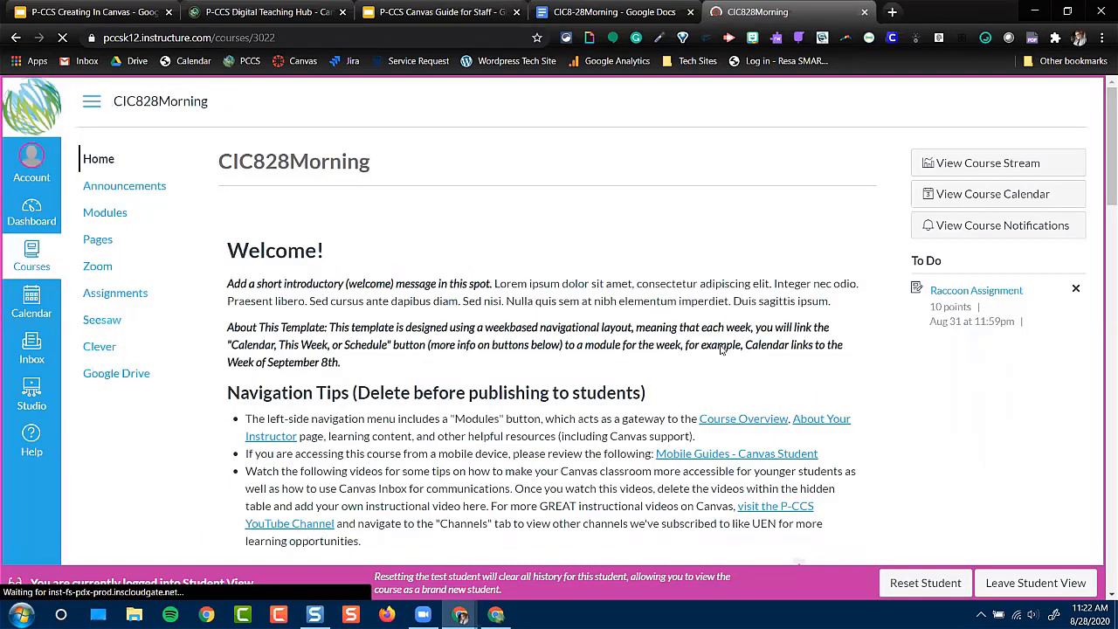
scroll(722, 348, down, 1)
scroll(721, 348, down, 5)
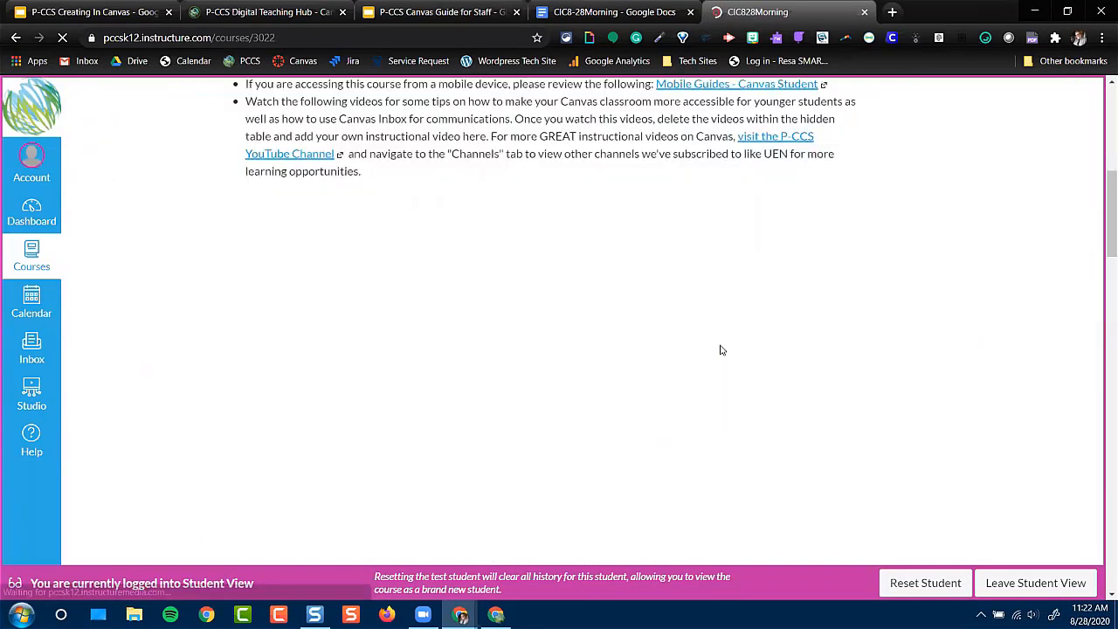
scroll(722, 350, down, 3)
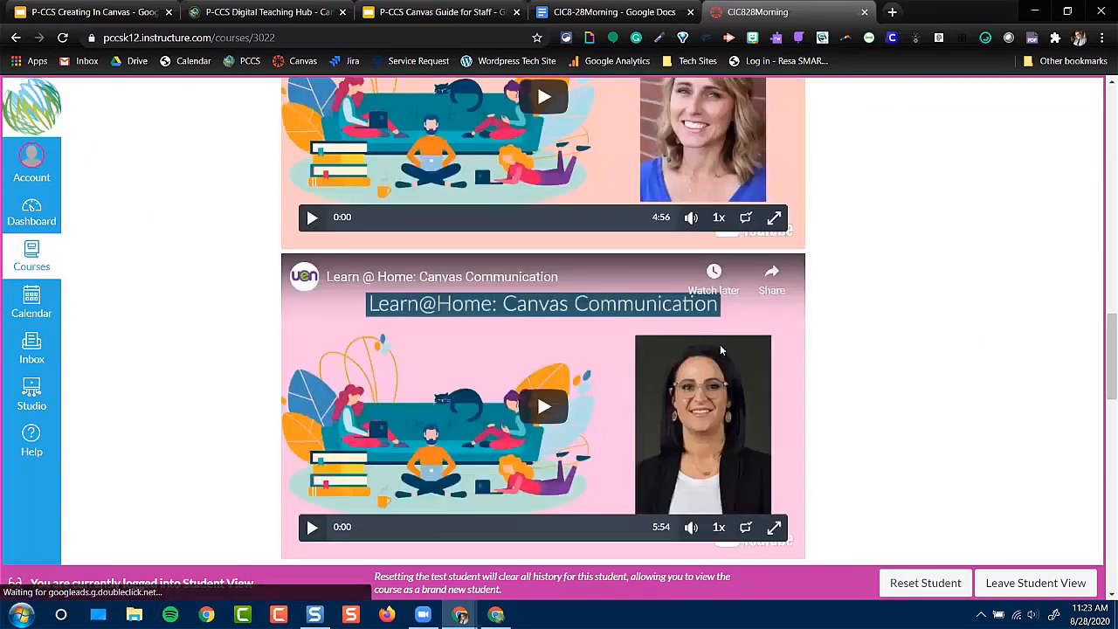
scroll(720, 347, down, 5)
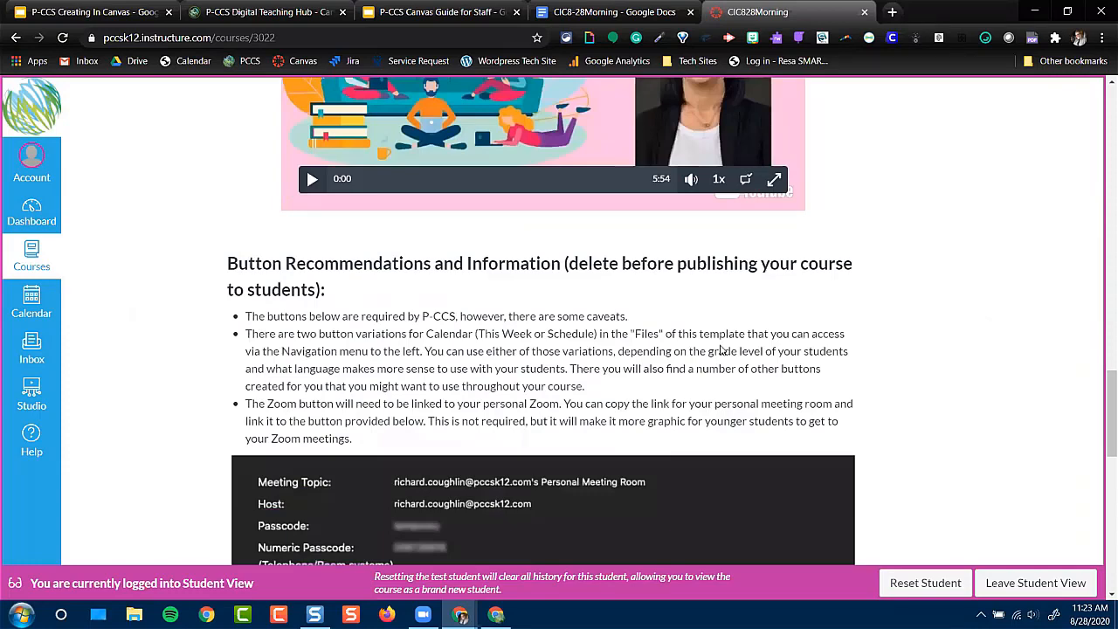
scroll(720, 349, down, 5)
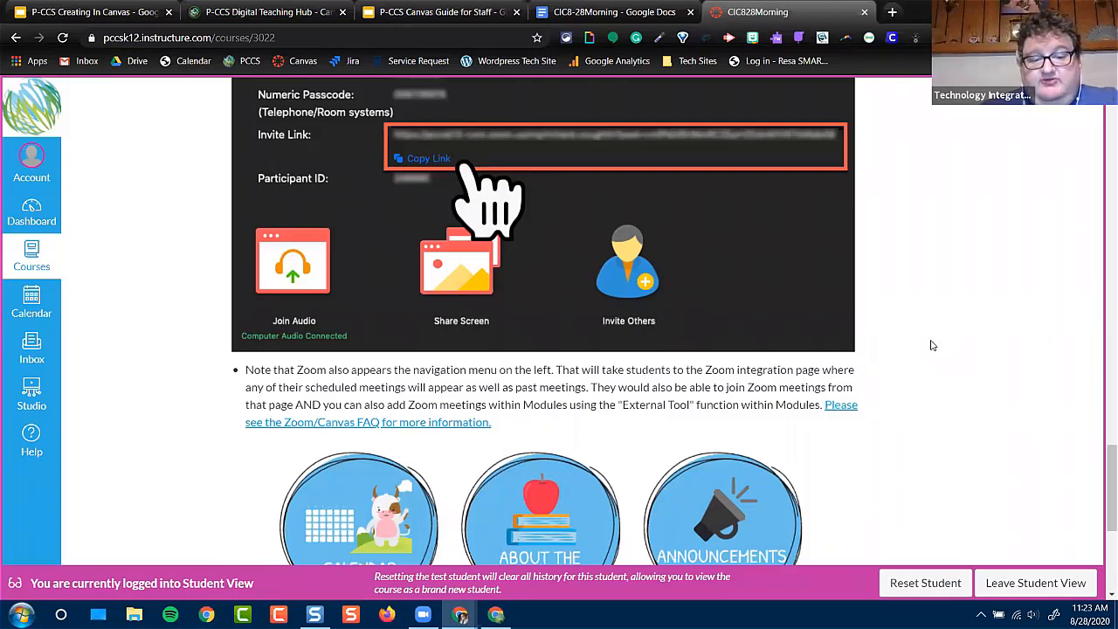
scroll(932, 346, down, 2)
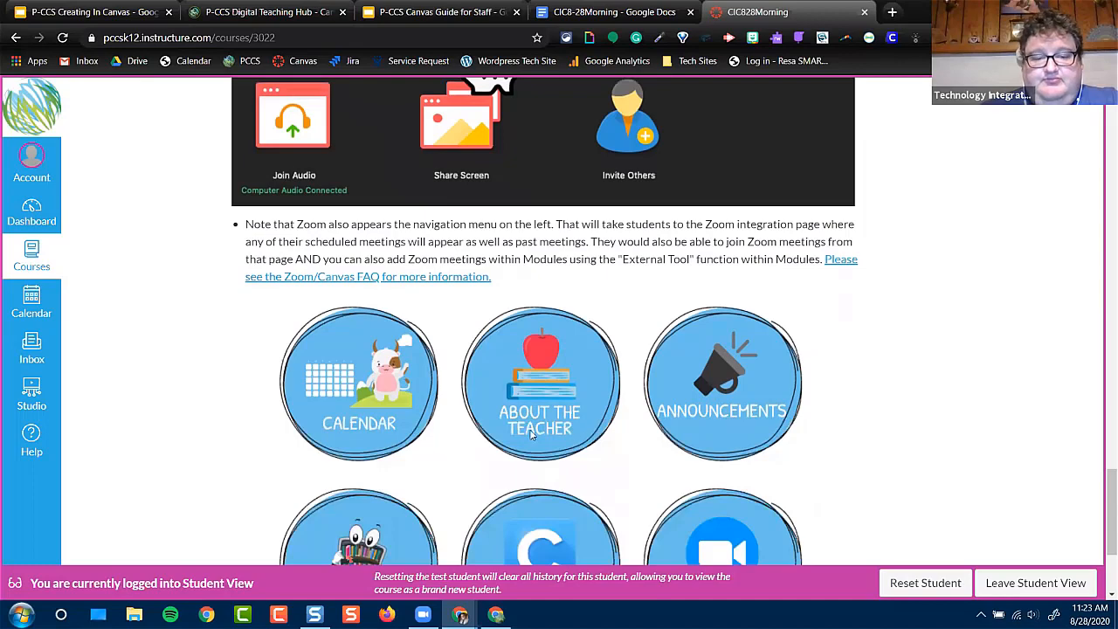
click(366, 382)
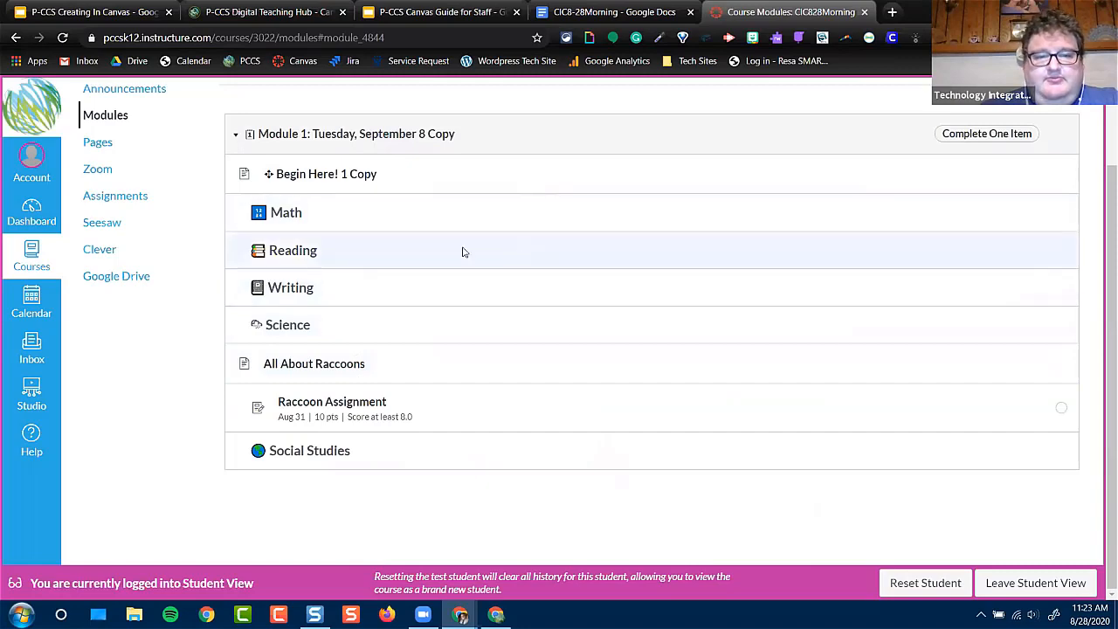
Go through the Begin Here! 1 Copy and All About Raccoons pages as a student, in module order
click(338, 177)
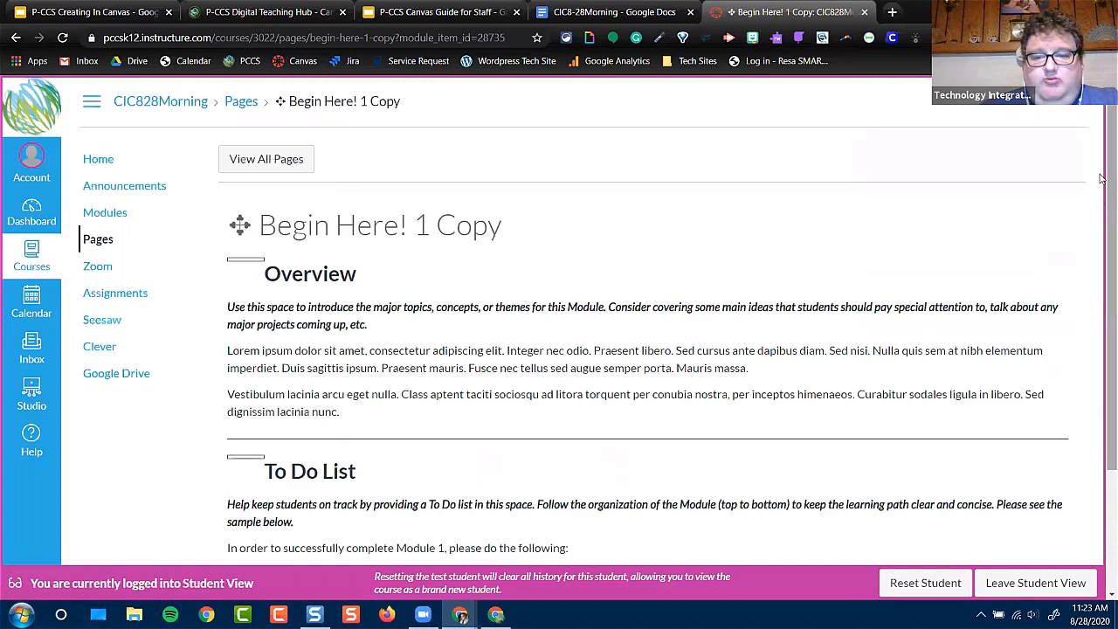
drag(1103, 178, 1103, 316)
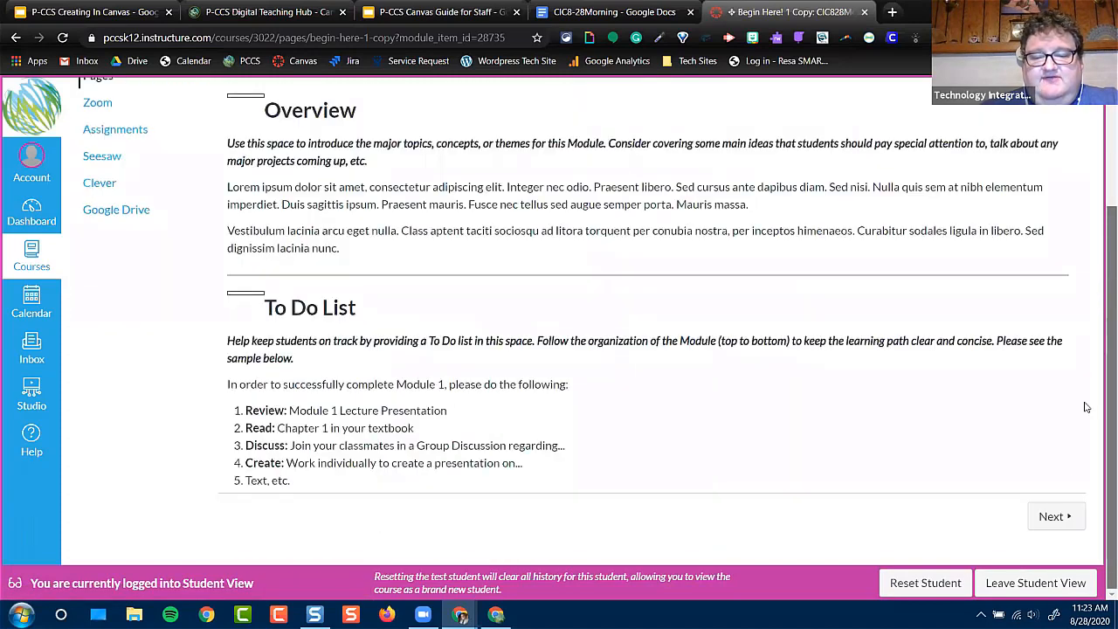
click(1042, 518)
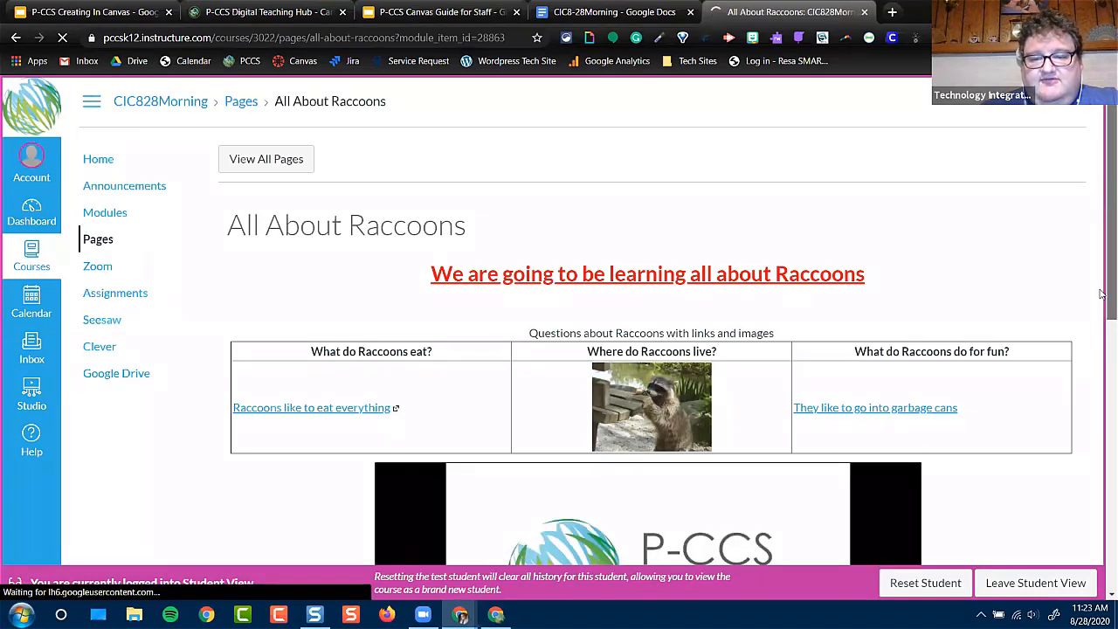
scroll(1101, 324, down, 2)
scroll(1102, 402, down, 3)
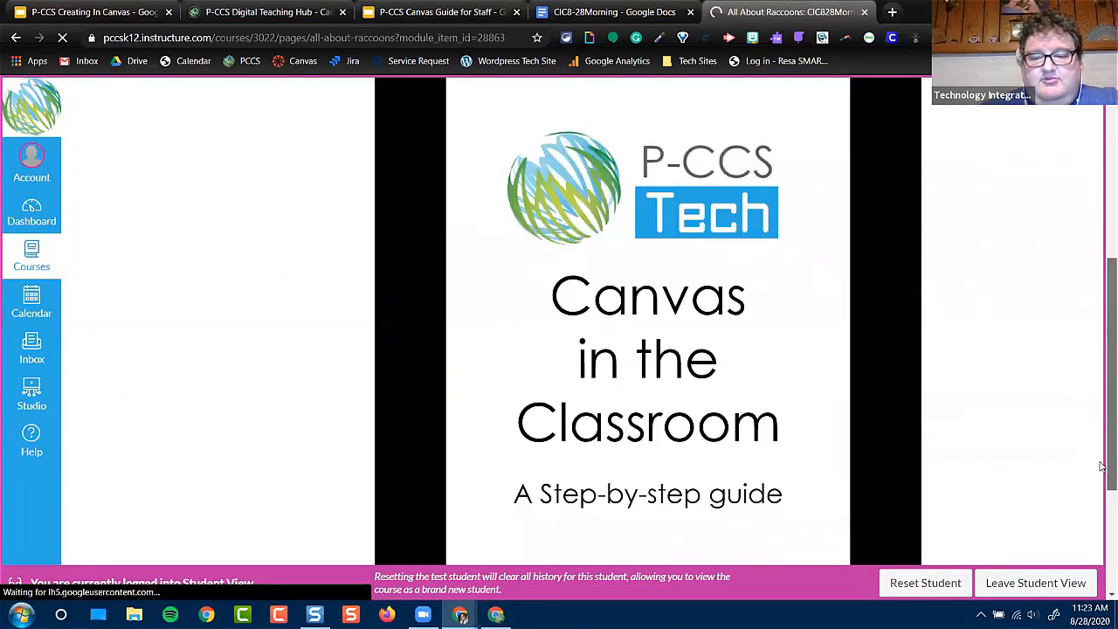
scroll(1102, 454, down, 2)
scroll(1046, 510, down, 2)
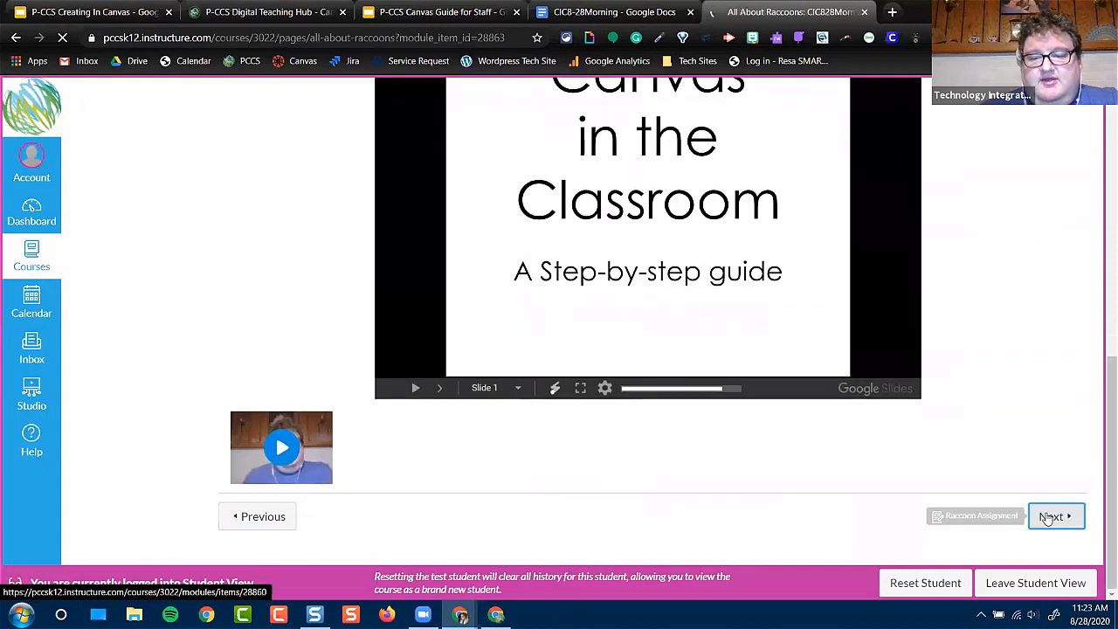
Advance to the Raccoon Assignment, review its comments and Google Assignments area, and return to the All About Raccoons page
click(1048, 517)
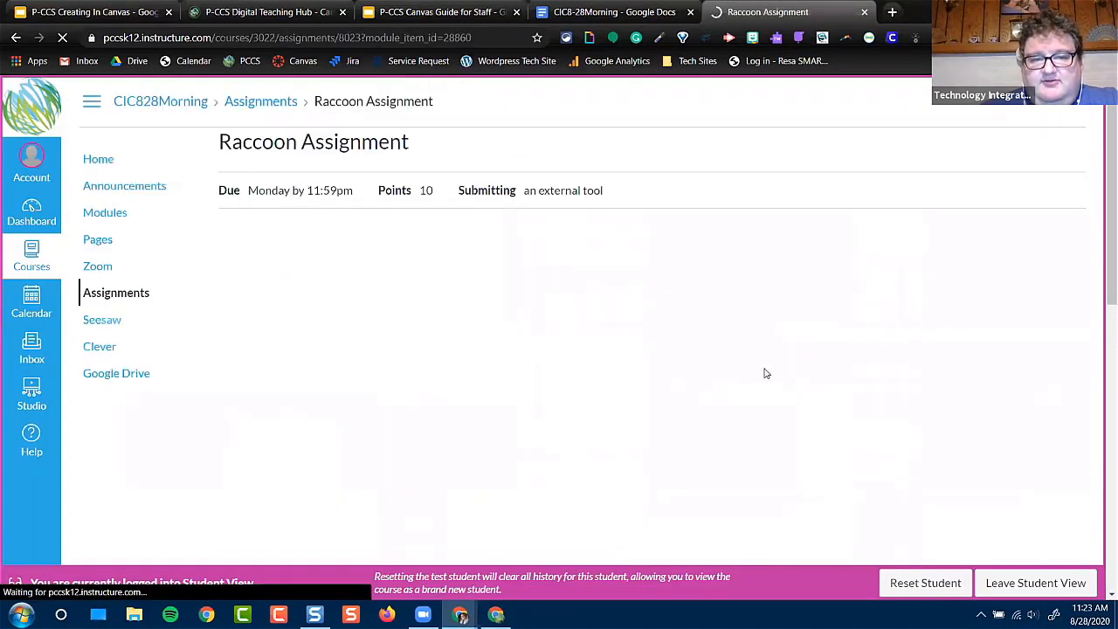
scroll(757, 376, down, 3)
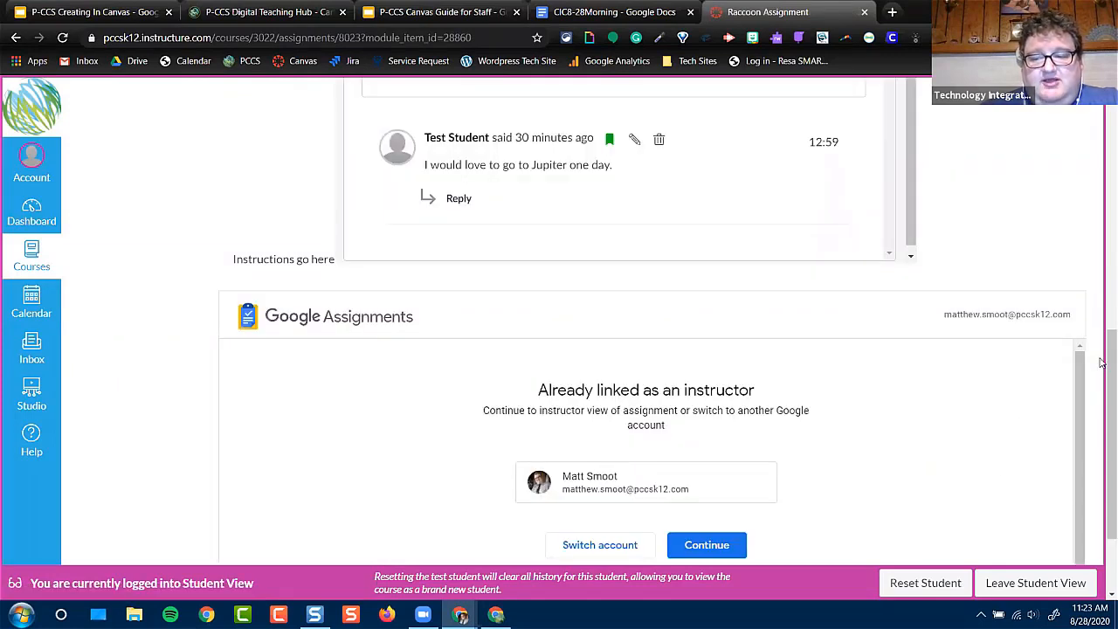
scroll(890, 449, down, 1)
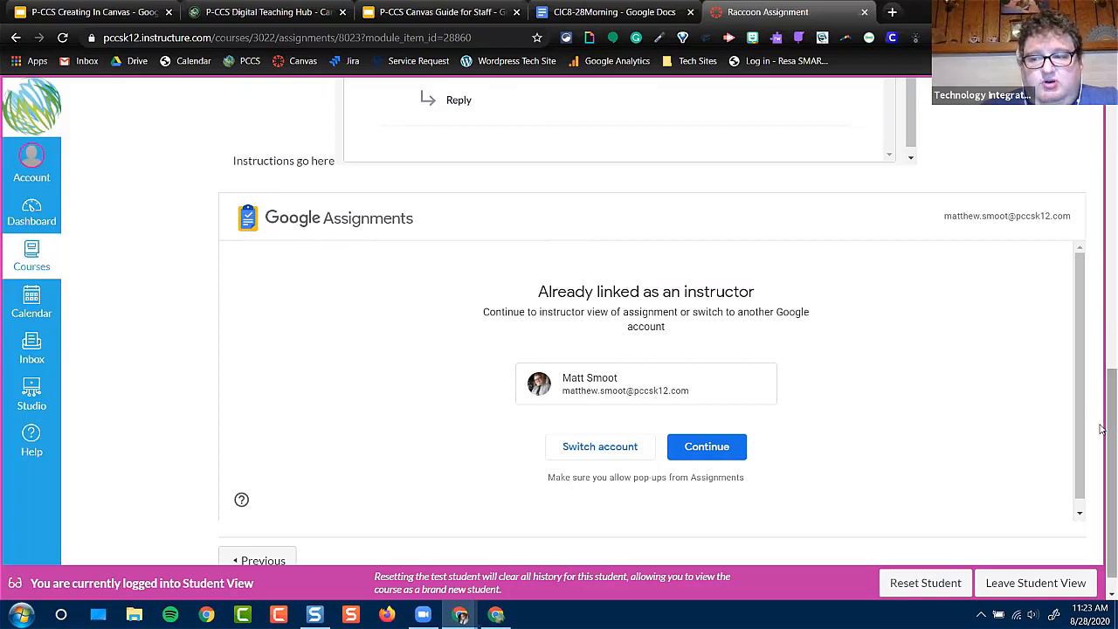
scroll(1102, 428, up, 1)
scroll(1102, 419, up, 1)
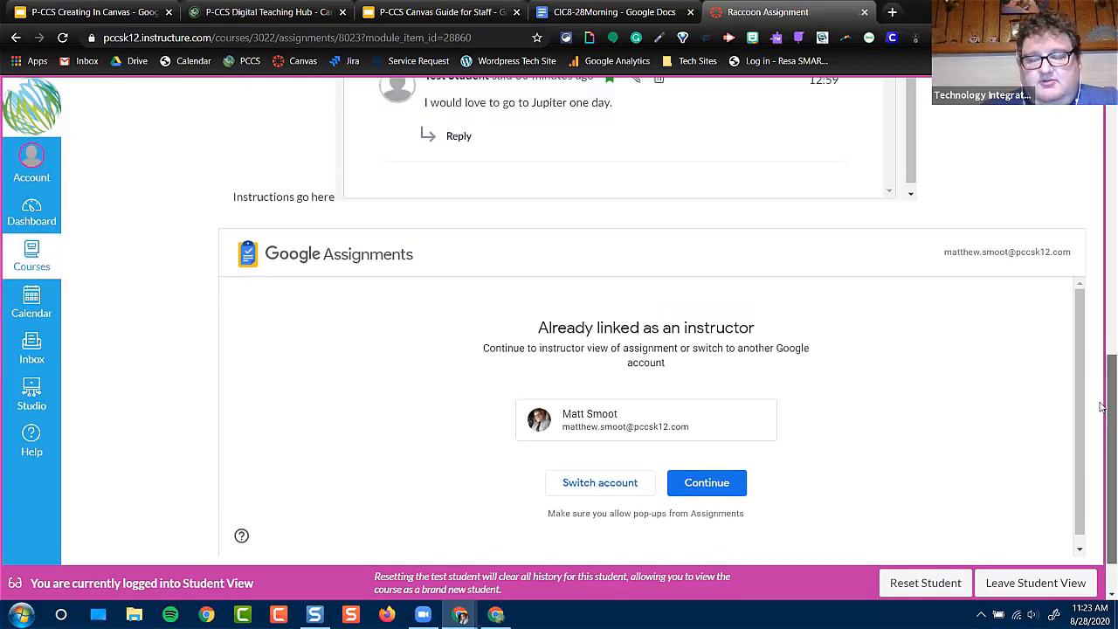
scroll(1102, 408, up, 1)
scroll(1101, 385, up, 2)
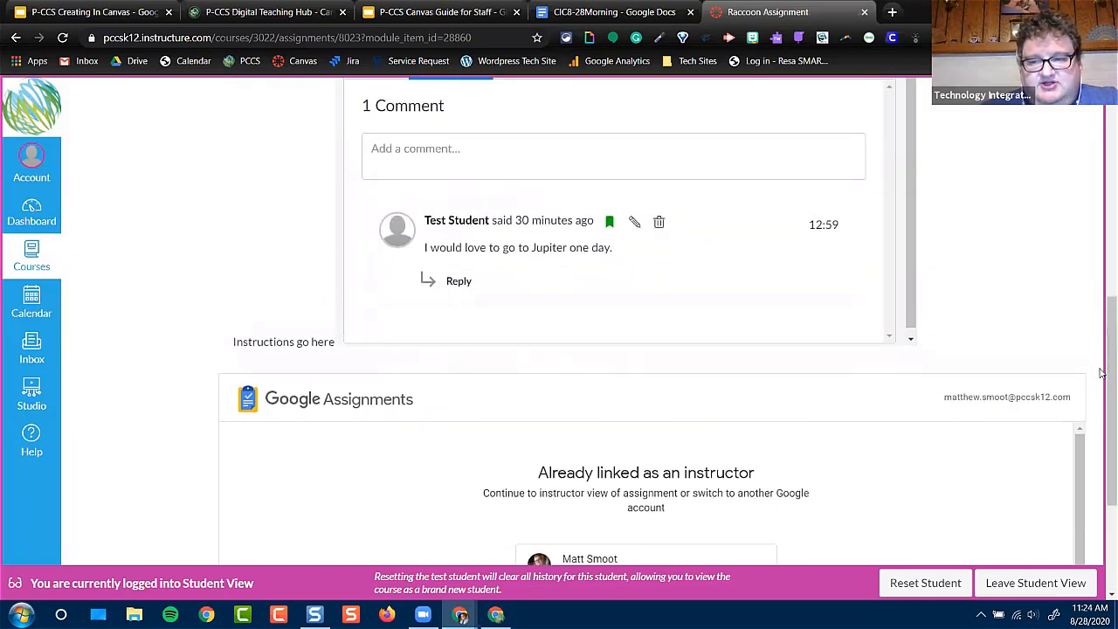
scroll(1102, 476, down, 2)
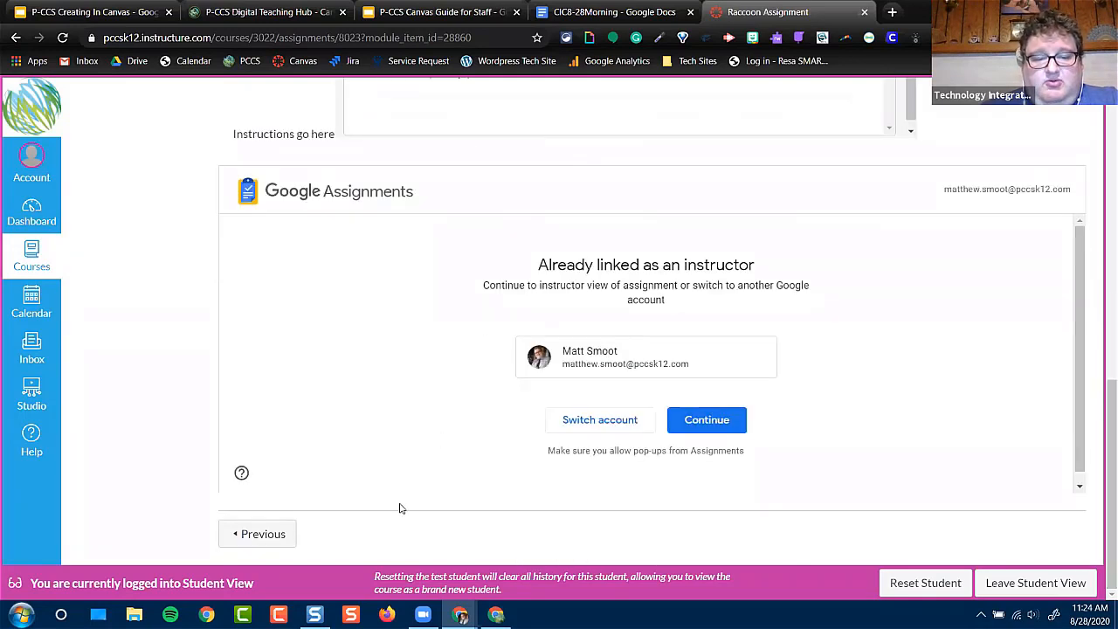
click(258, 536)
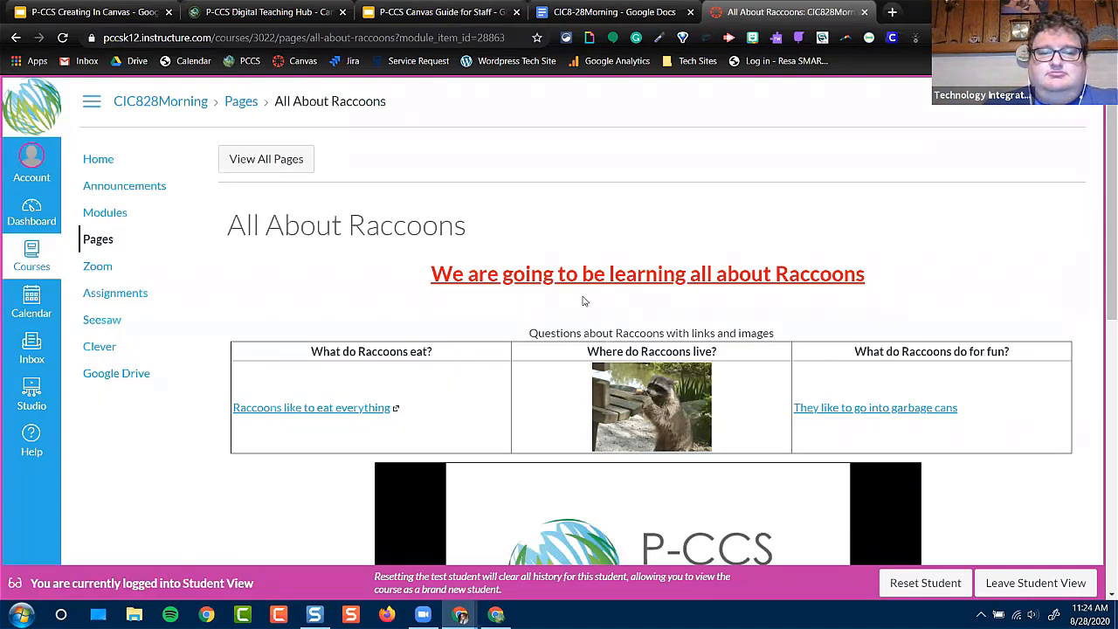
Leave Student View and find Module 1: Tuesday, September 8 Copy in the course's modules list
click(1033, 581)
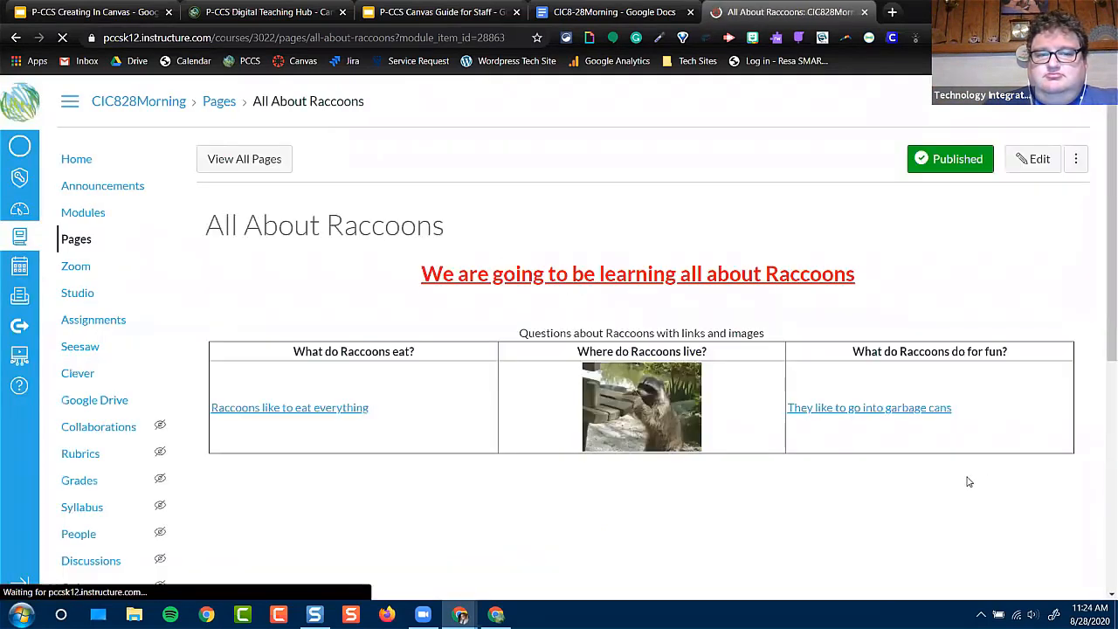
click(77, 216)
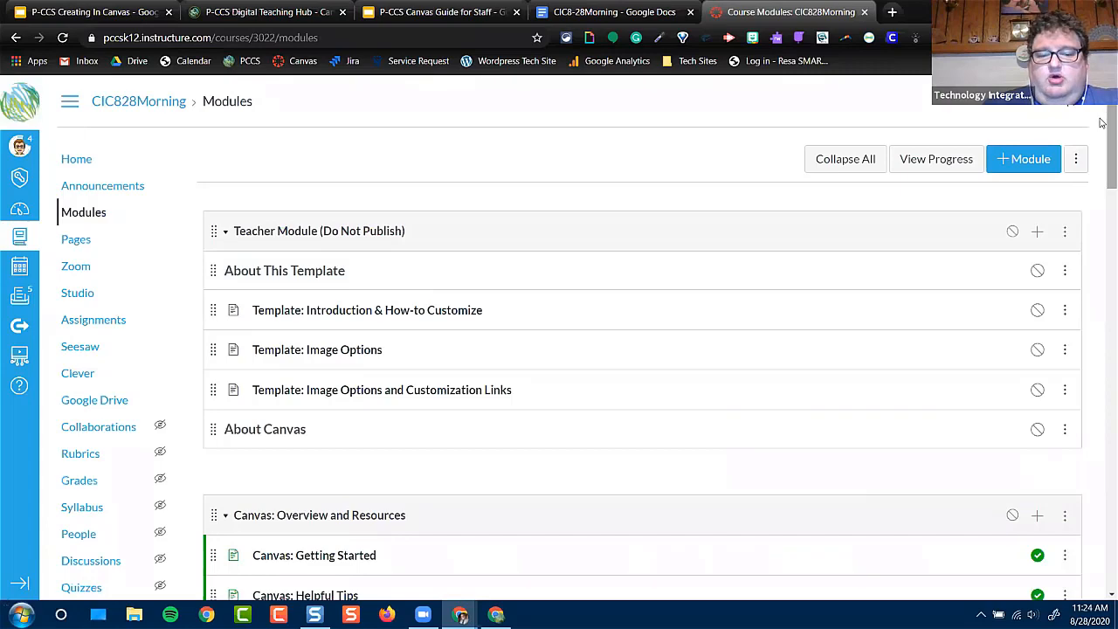
scroll(1103, 174, down, 4)
drag(1103, 212, 1103, 338)
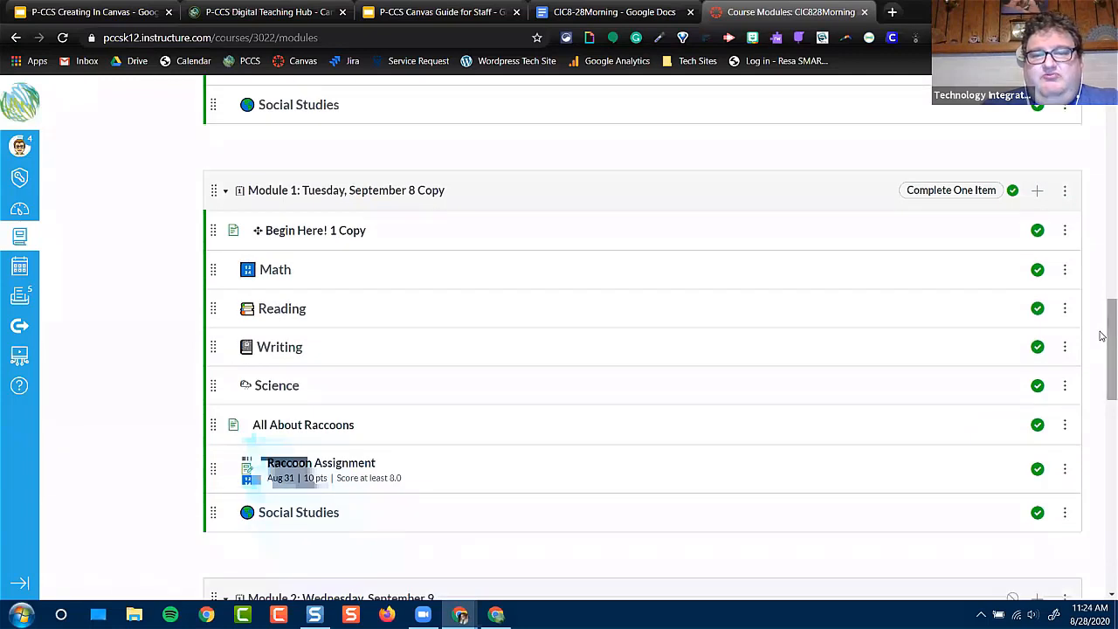
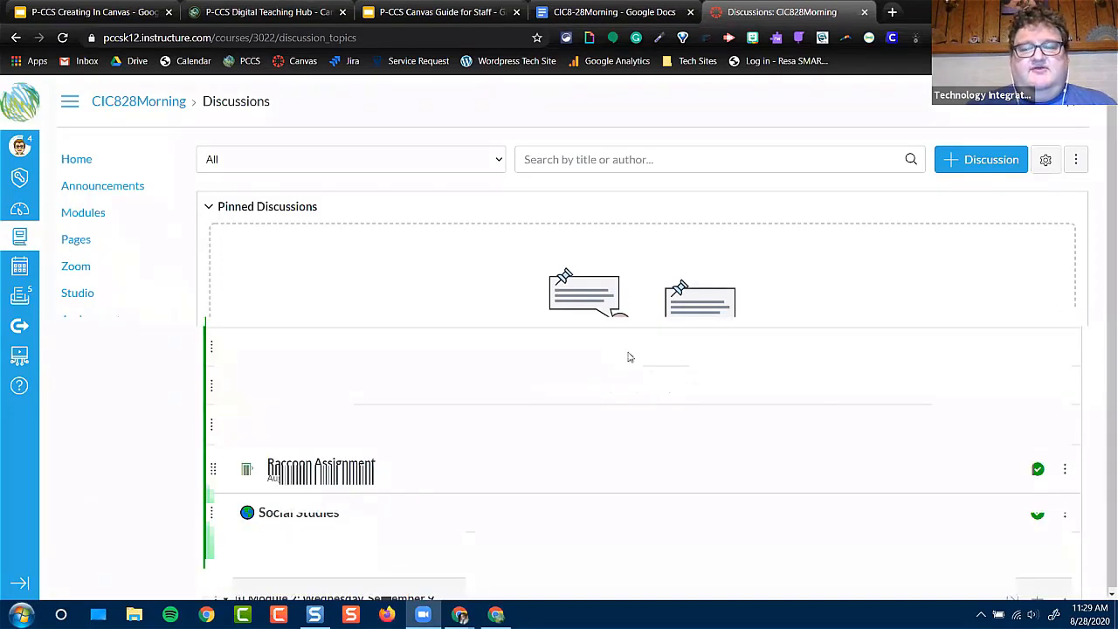
Start a new discussion titled "What do you like about Raccoons?"
click(988, 161)
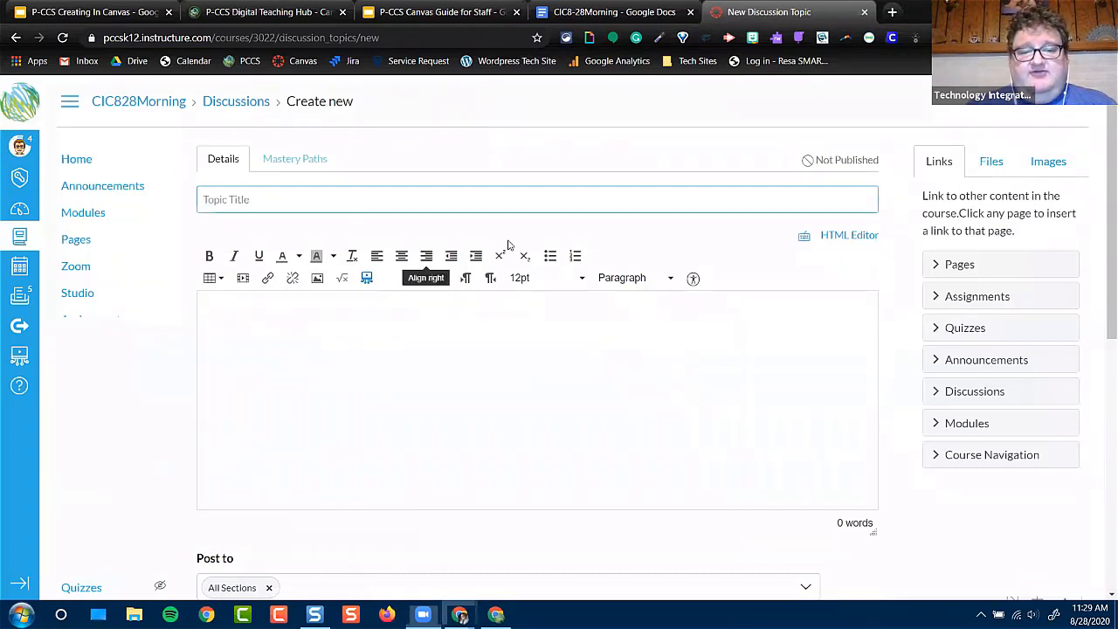
click(304, 205)
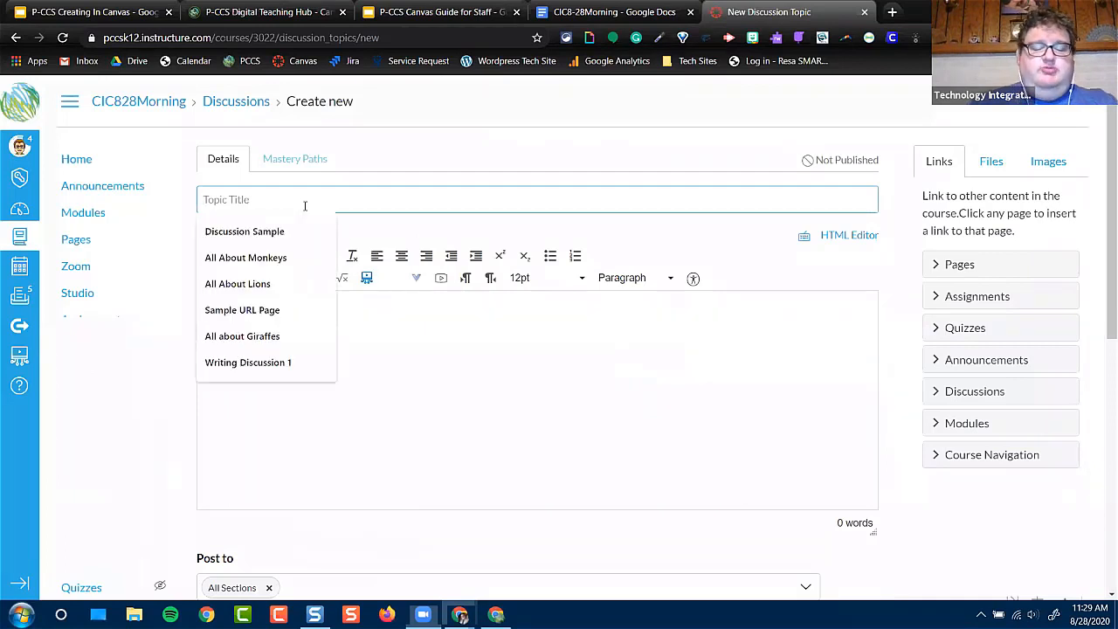
text(What do yo)
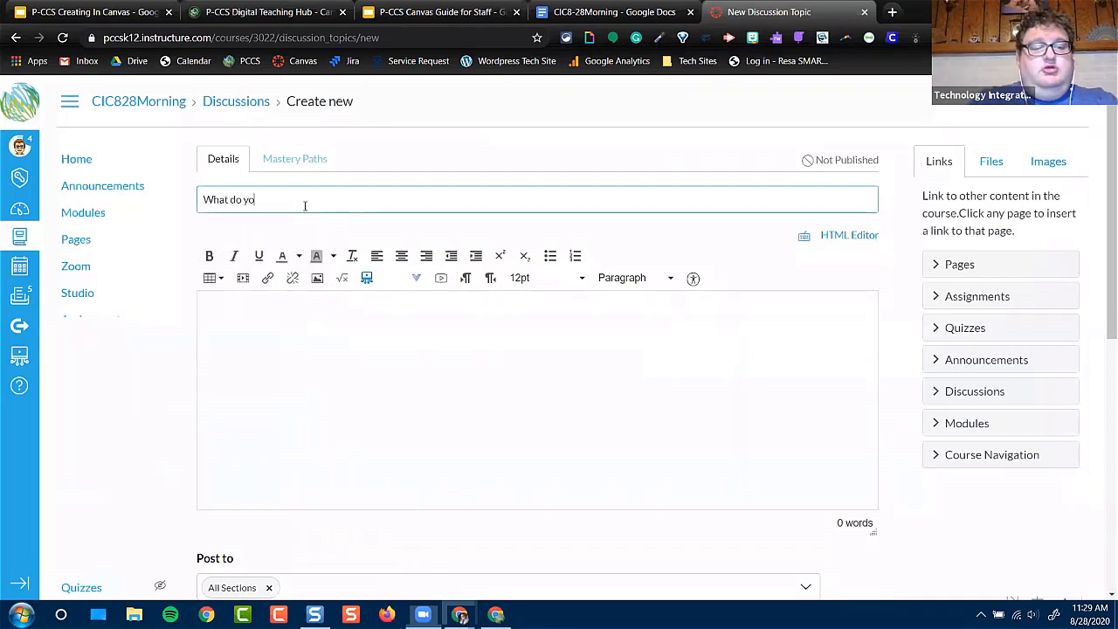
text(u like about Racc)
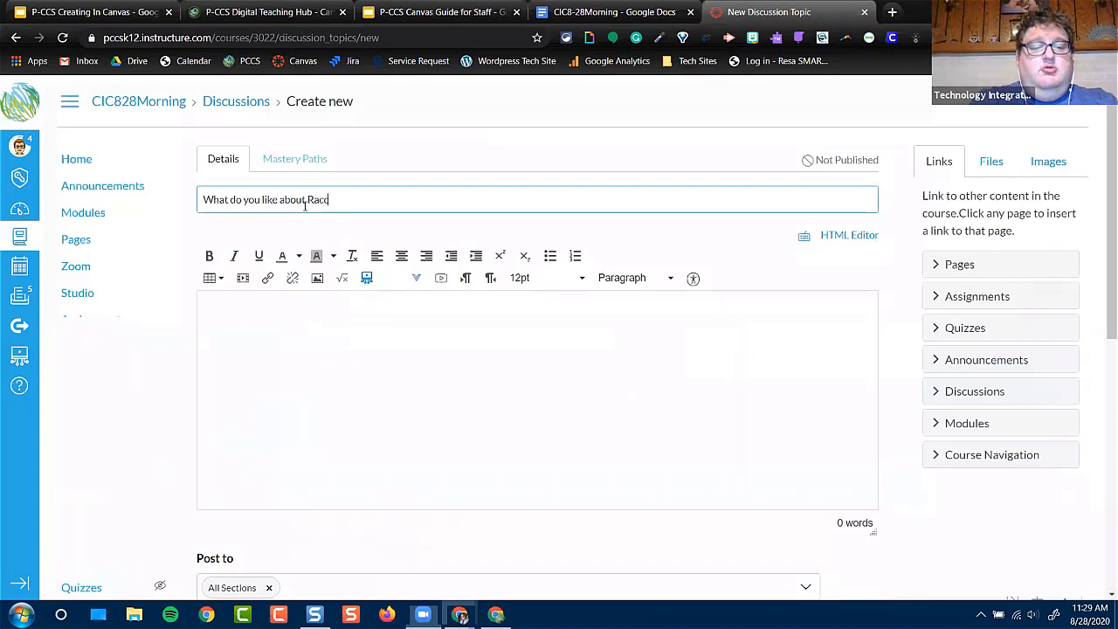
text(oons?)
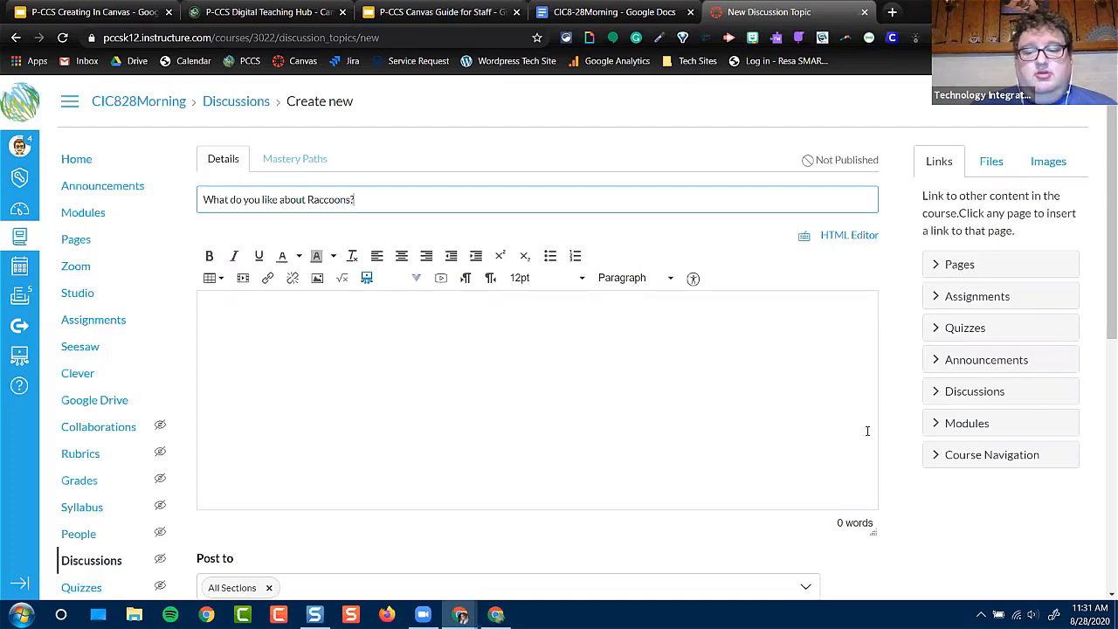
Require users to post before seeing replies in the new discussion
scroll(891, 393, down, 2)
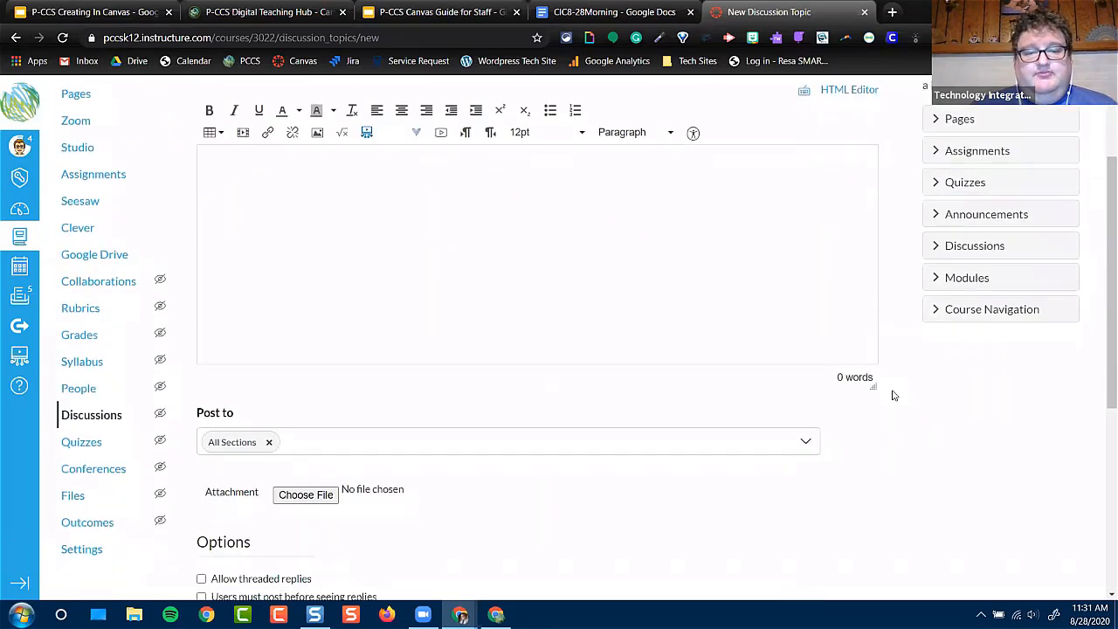
scroll(892, 394, down, 2)
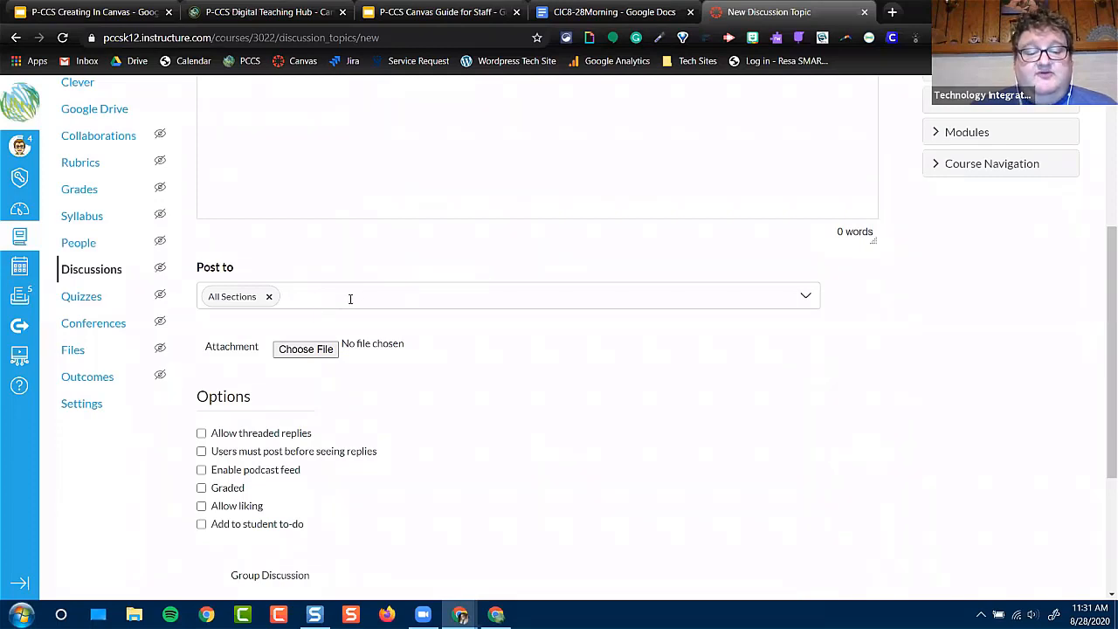
click(201, 452)
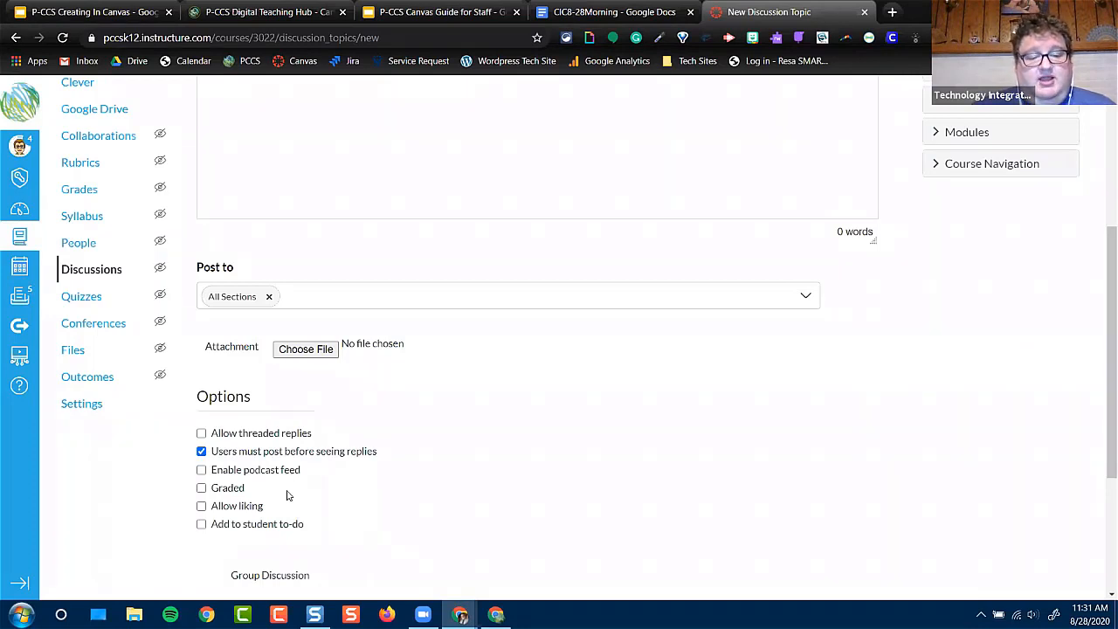
Try allowing threaded replies and grading the discussion in the Science assignment group, and turn both options back off
click(202, 433)
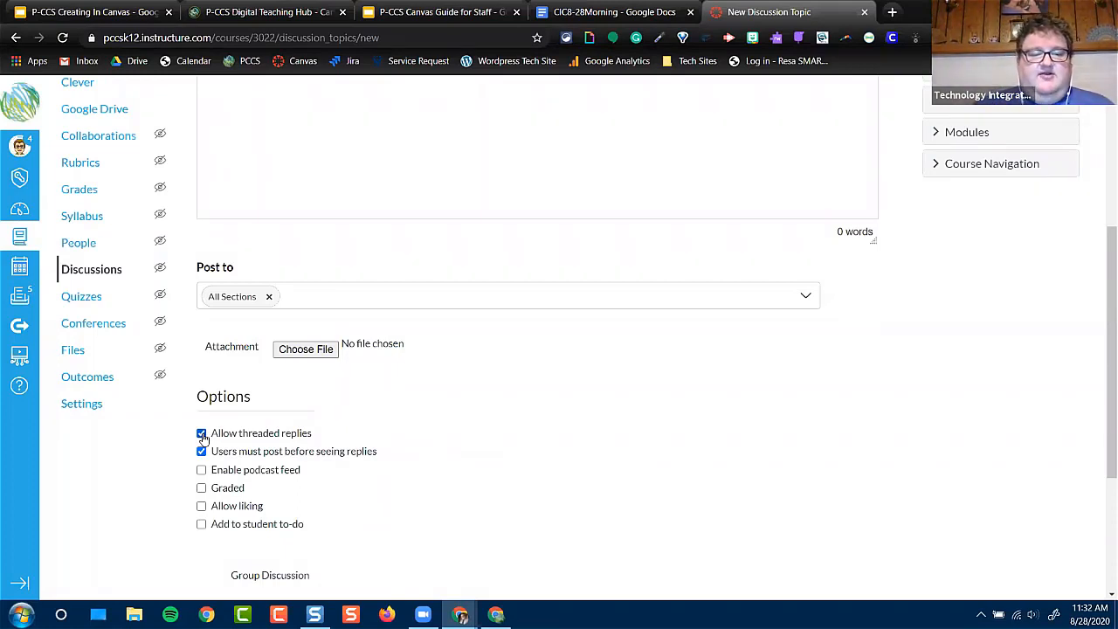
click(202, 434)
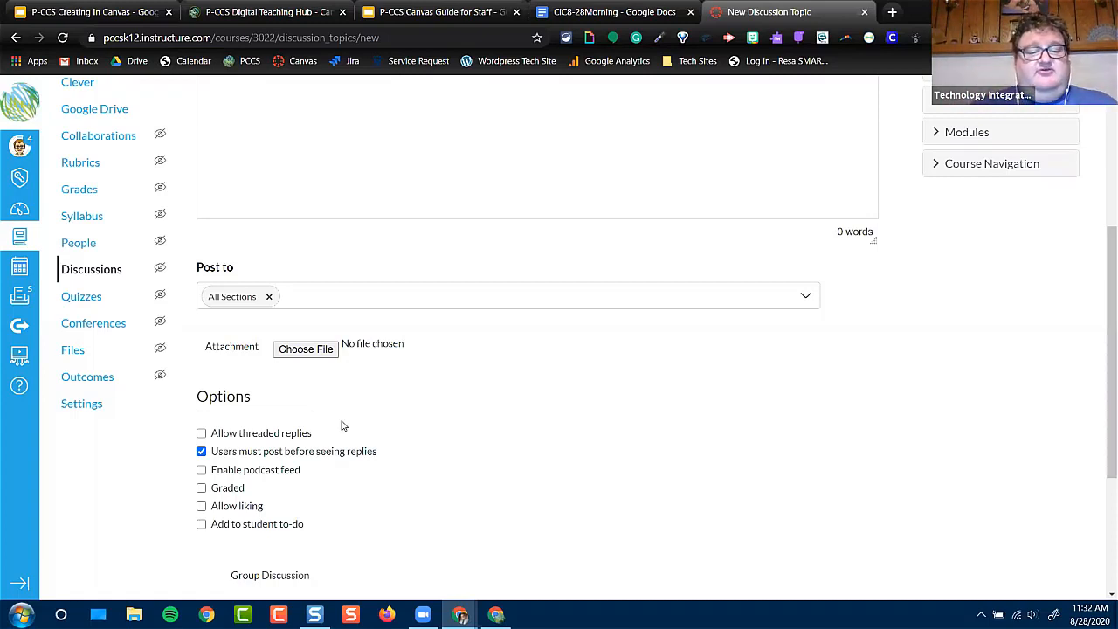
click(202, 488)
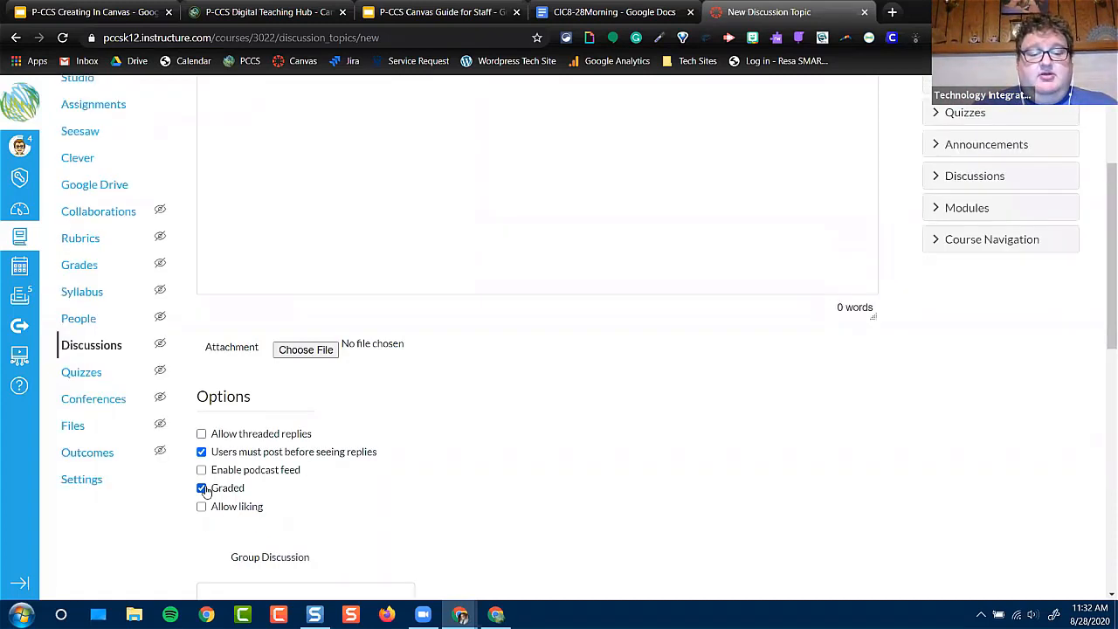
scroll(239, 516, down, 2)
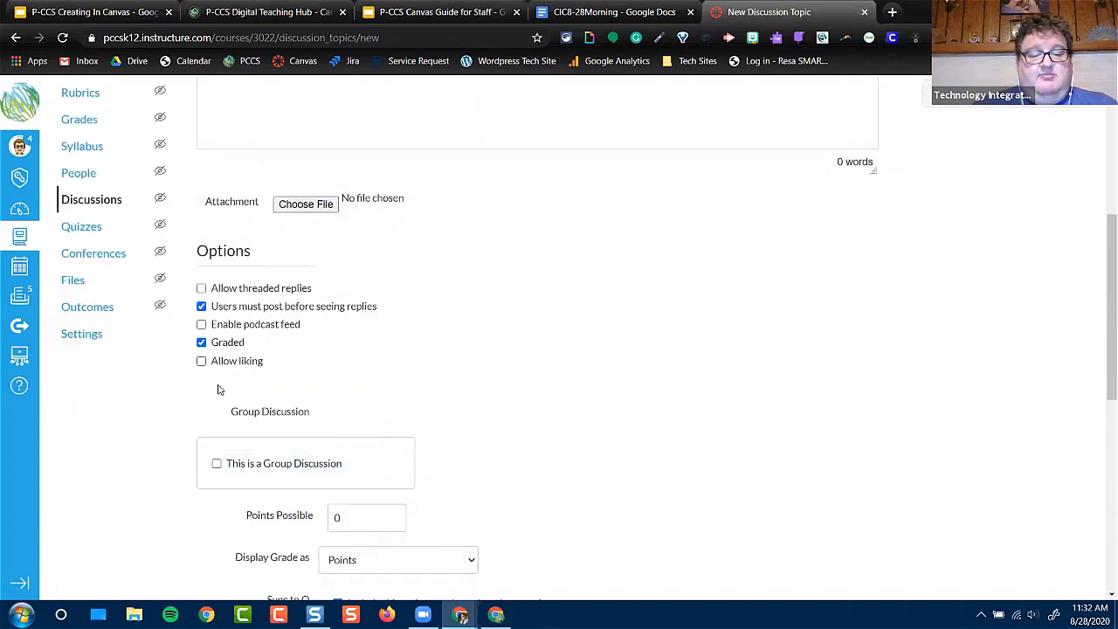
scroll(217, 387, down, 1)
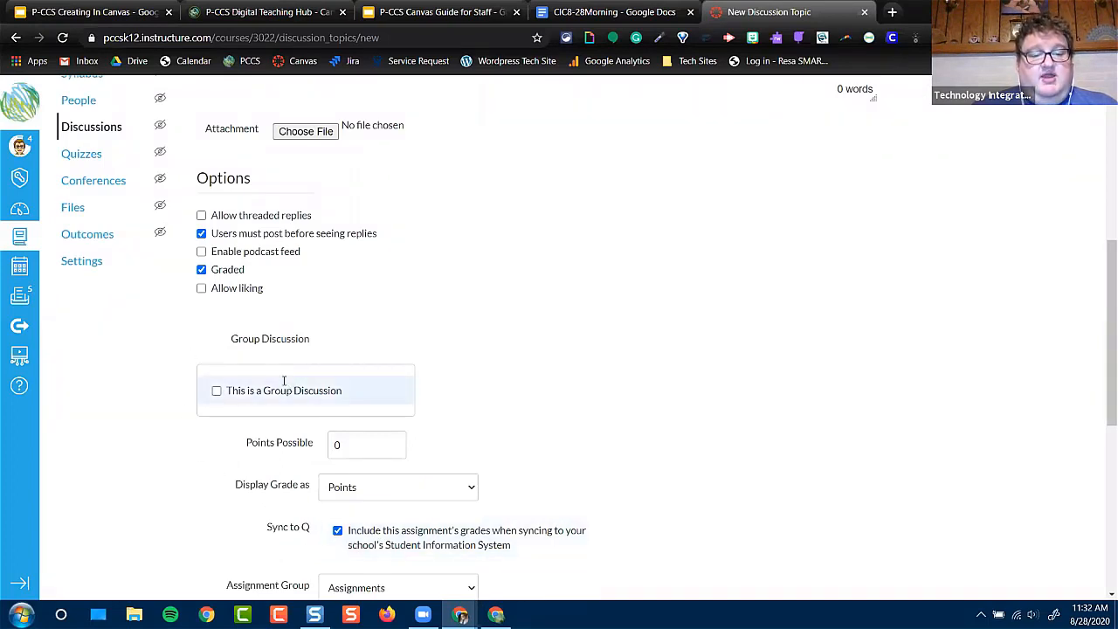
scroll(347, 527, down, 1)
scroll(347, 527, down, 1)
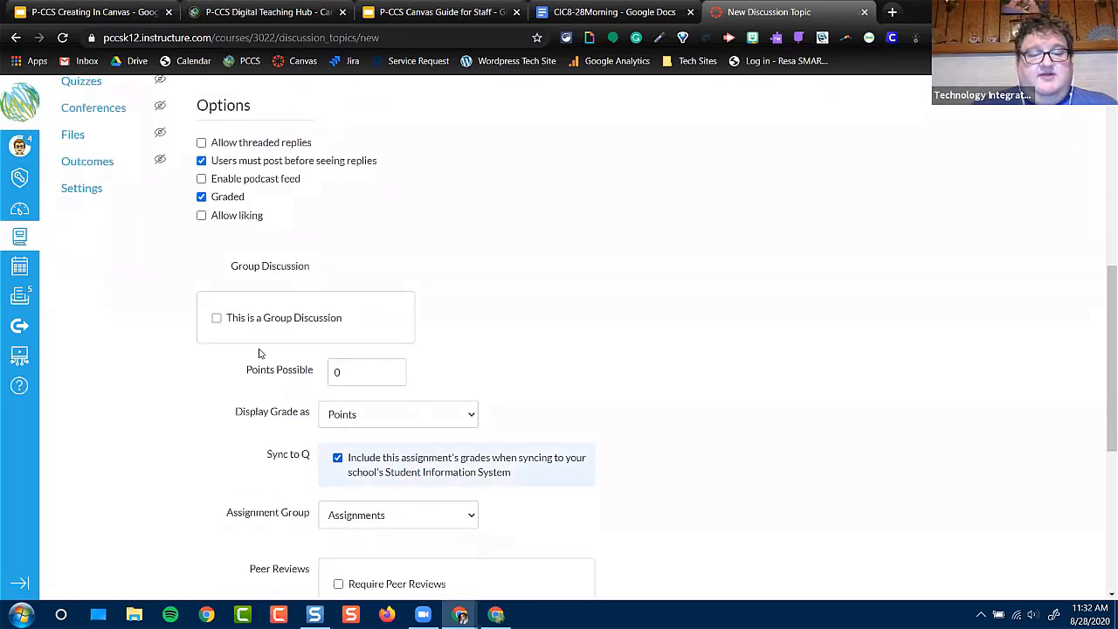
click(346, 517)
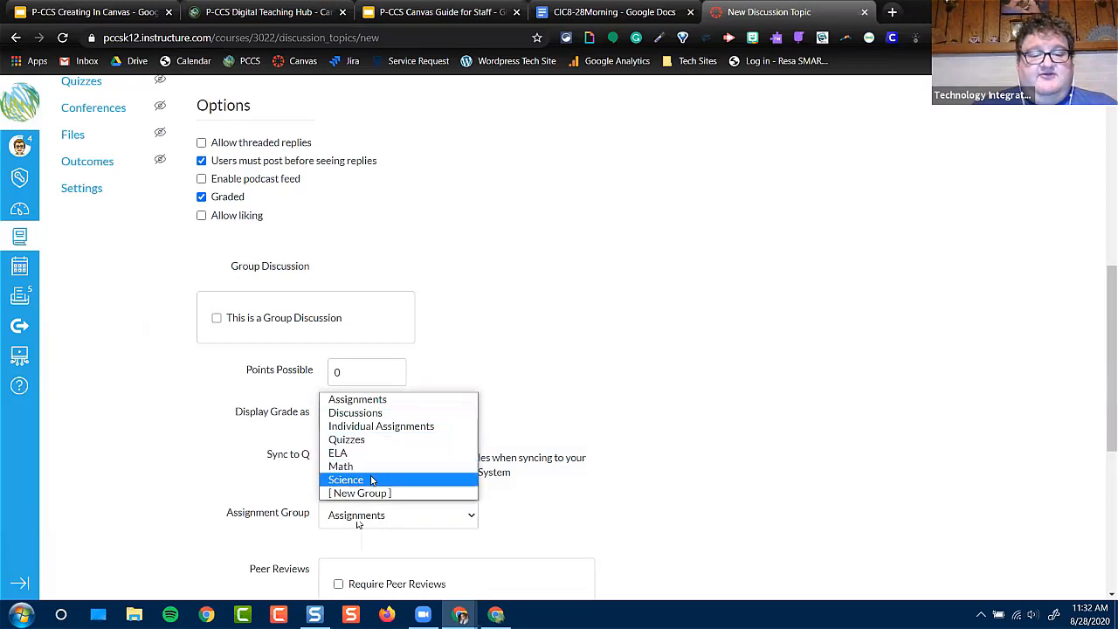
click(348, 480)
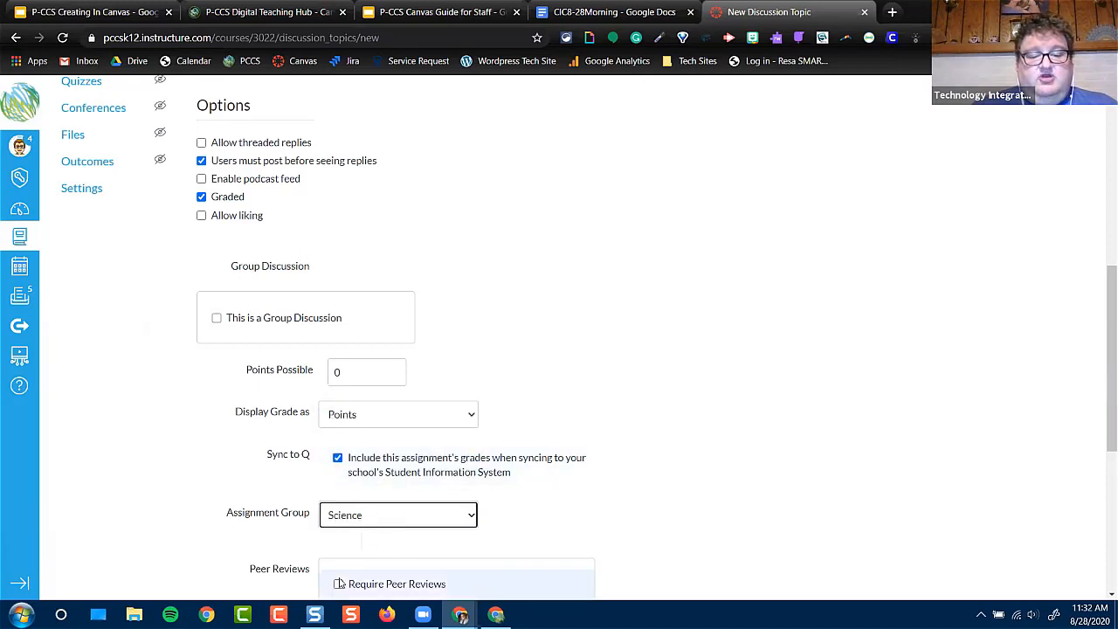
scroll(373, 572, down, 1)
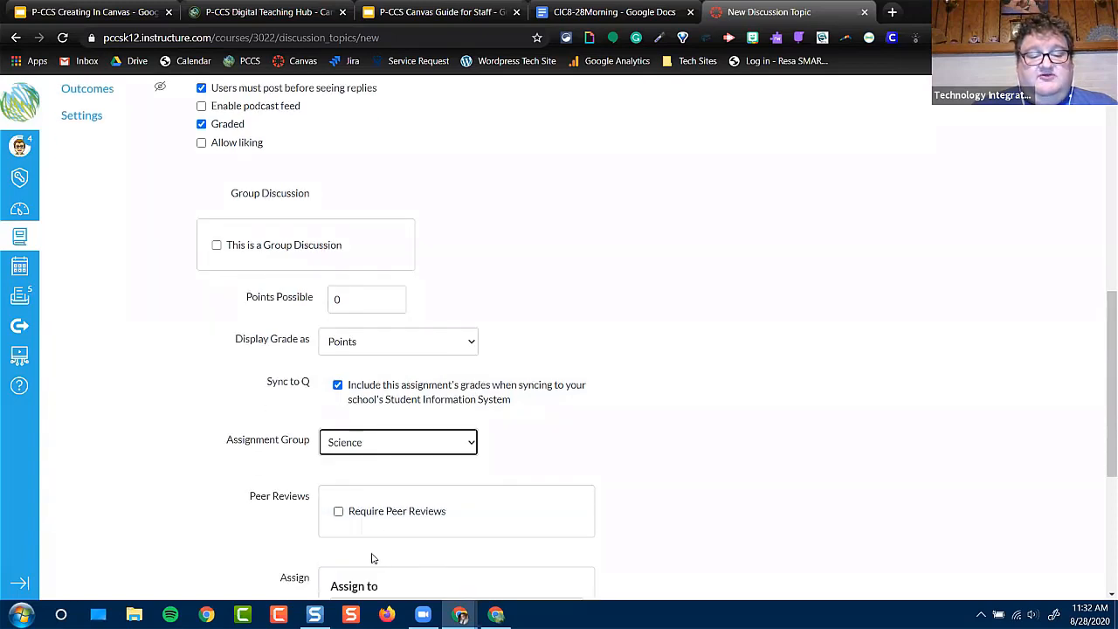
scroll(210, 190, up, 1)
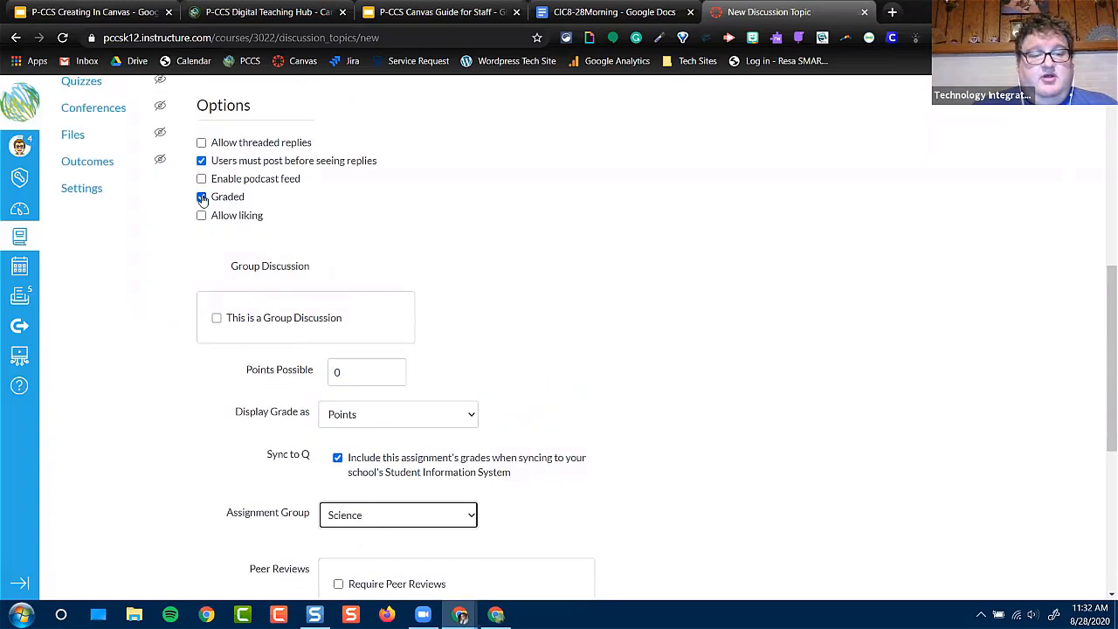
click(202, 198)
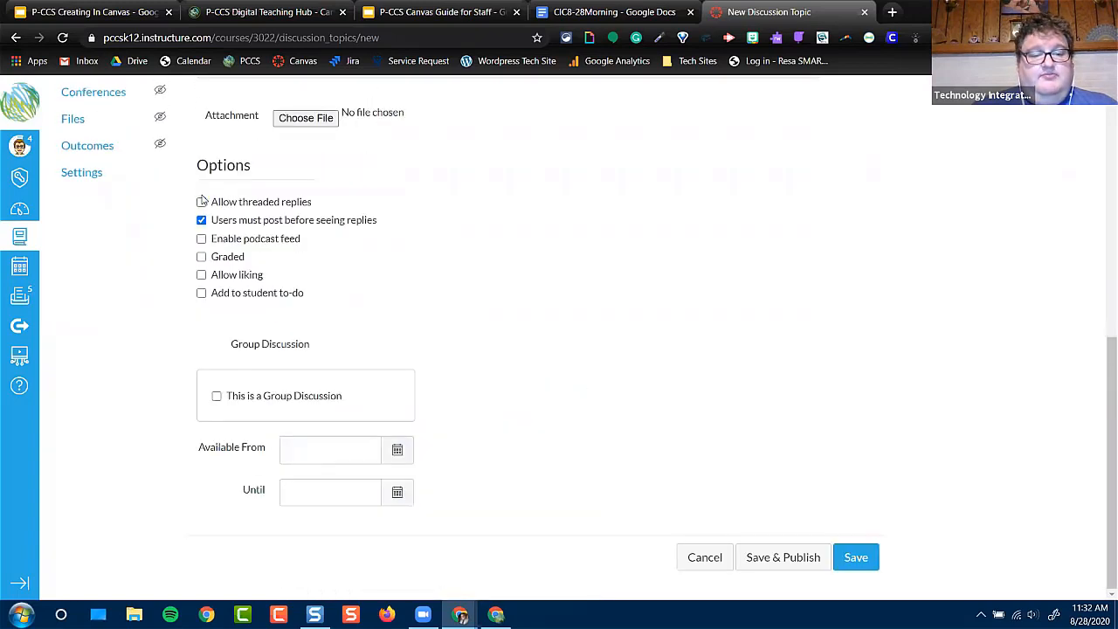
Allow liking on the discussion and save it without publishing
click(202, 276)
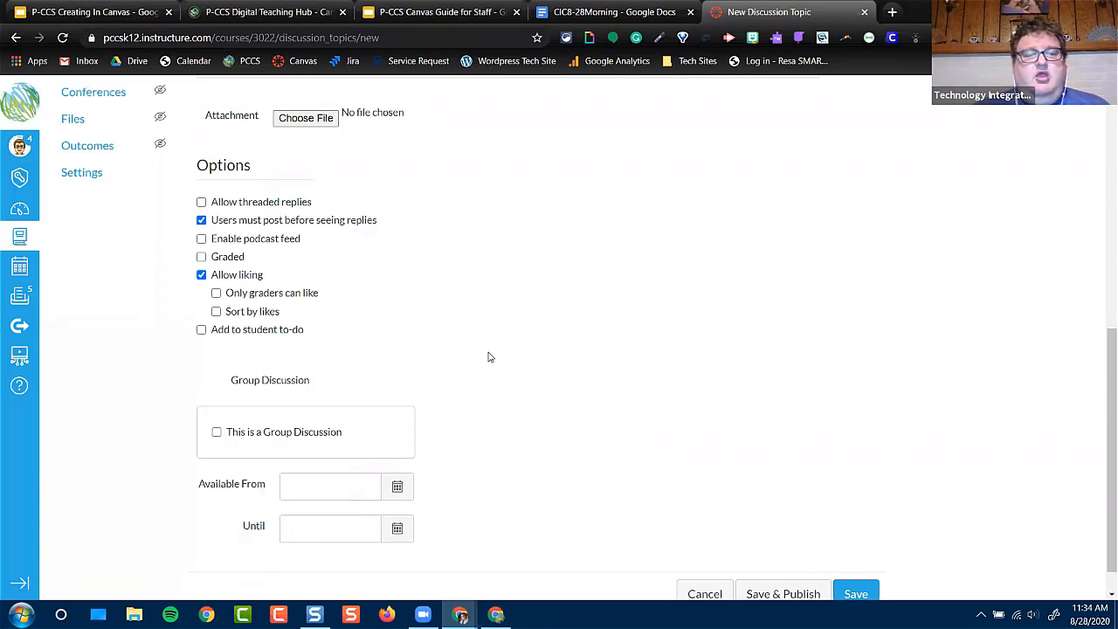
scroll(463, 364, up, 3)
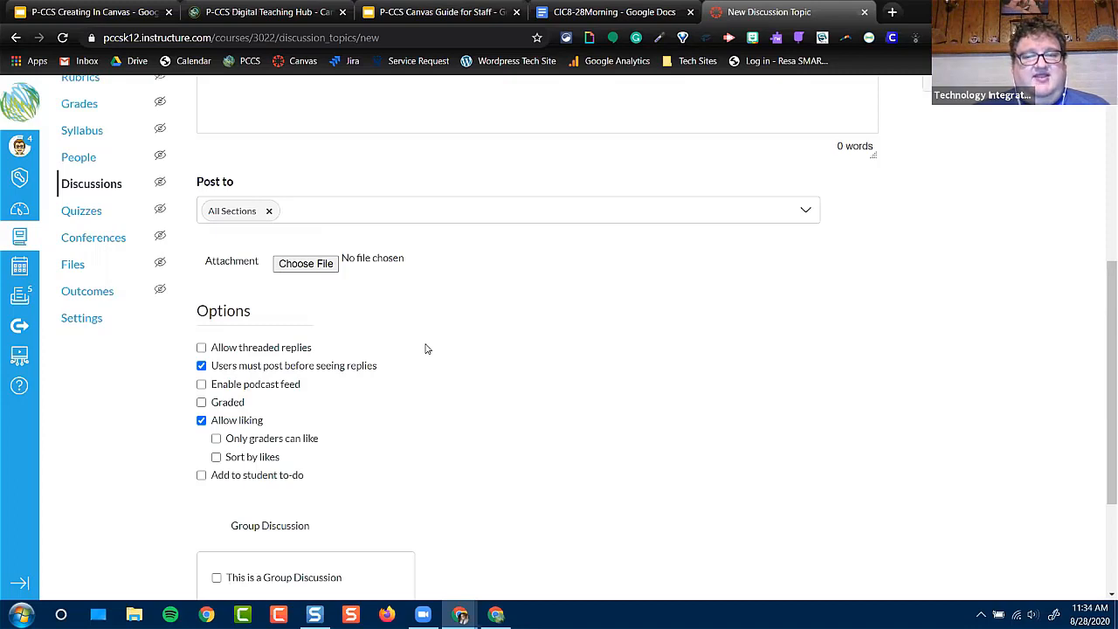
scroll(426, 349, up, 3)
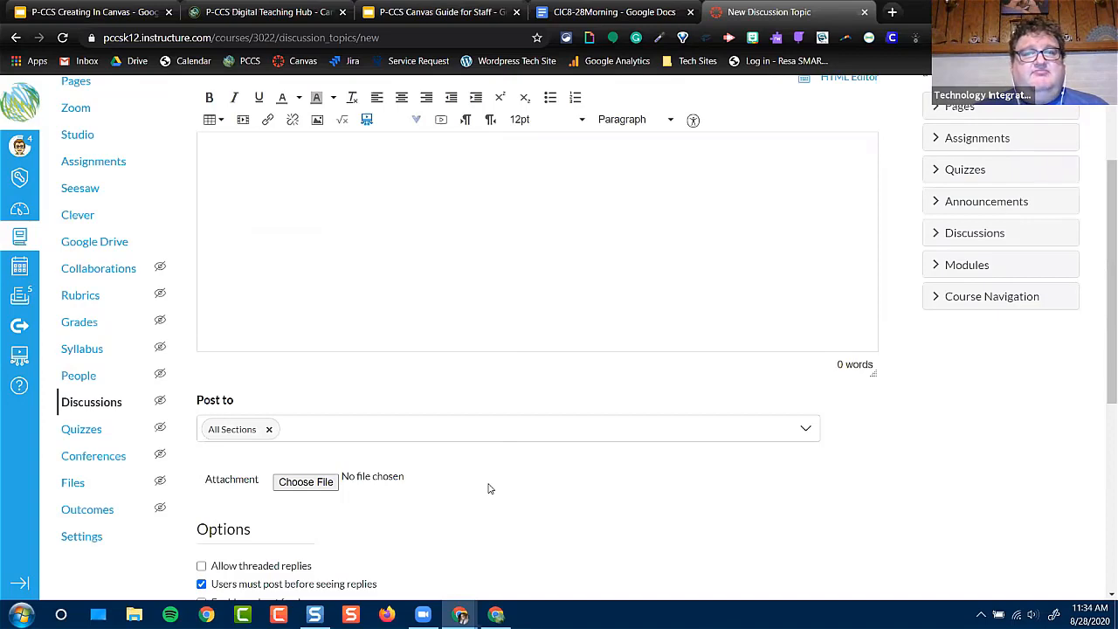
scroll(462, 474, down, 2)
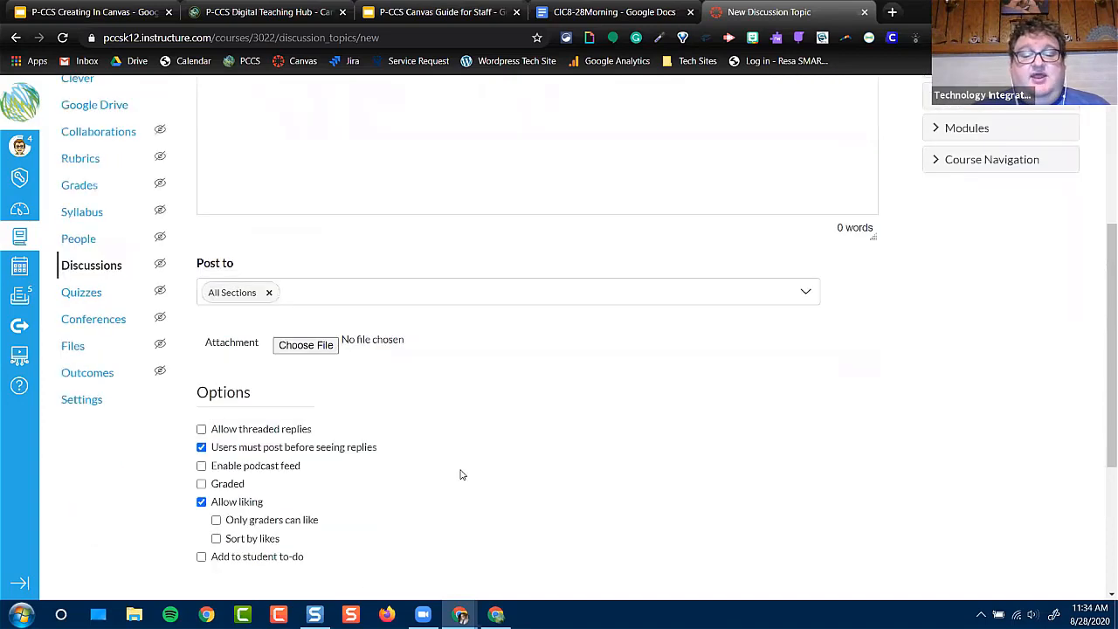
scroll(462, 474, down, 4)
click(843, 556)
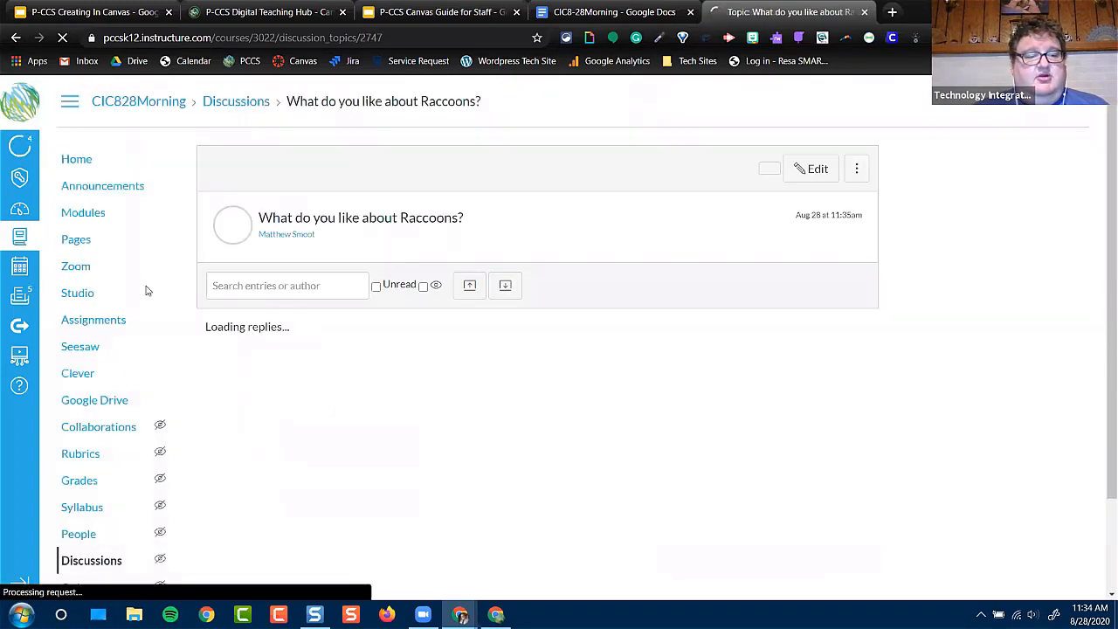
Add the "What do you like about Raccoons?" discussion to Module 1: Tuesday, September 8 Copy and place it directly below Raccoon Assignment
click(91, 215)
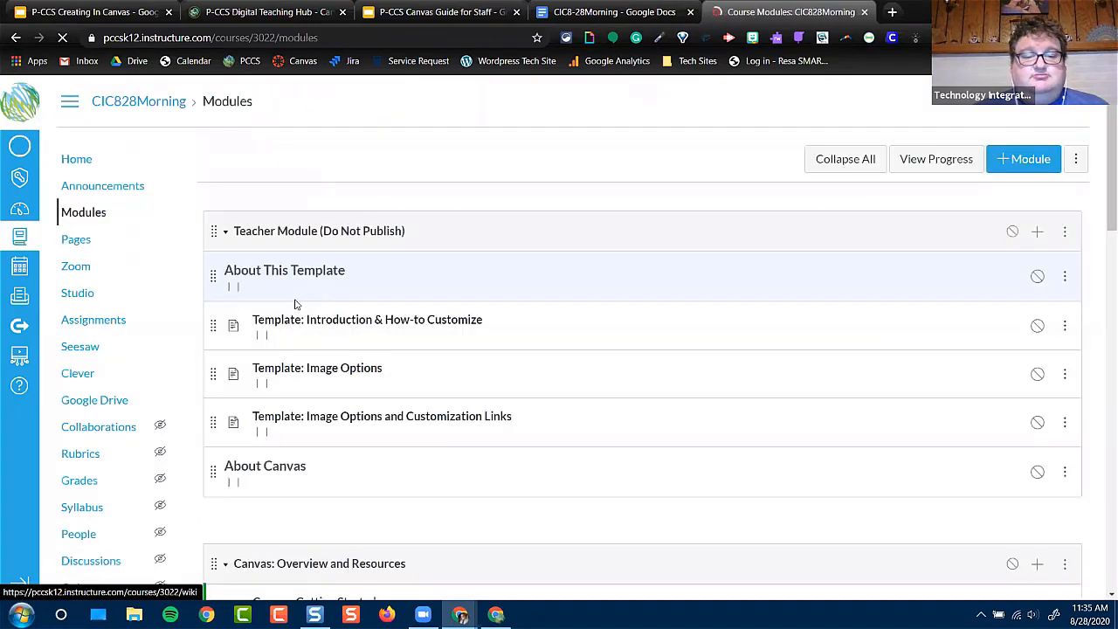
scroll(387, 400, down, 5)
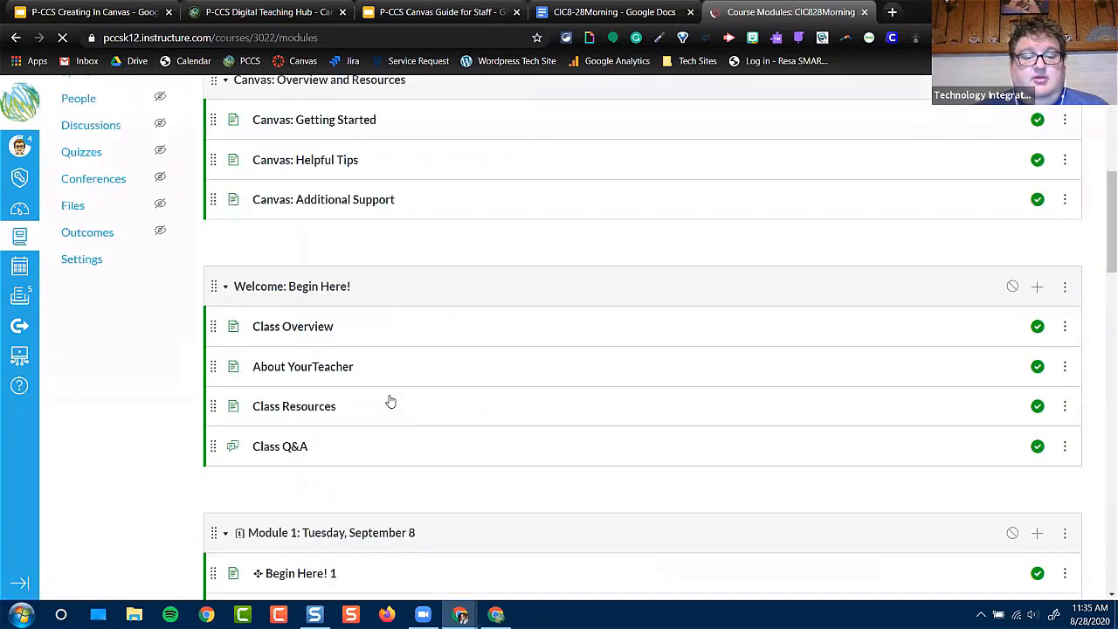
scroll(389, 401, down, 3)
scroll(387, 399, down, 3)
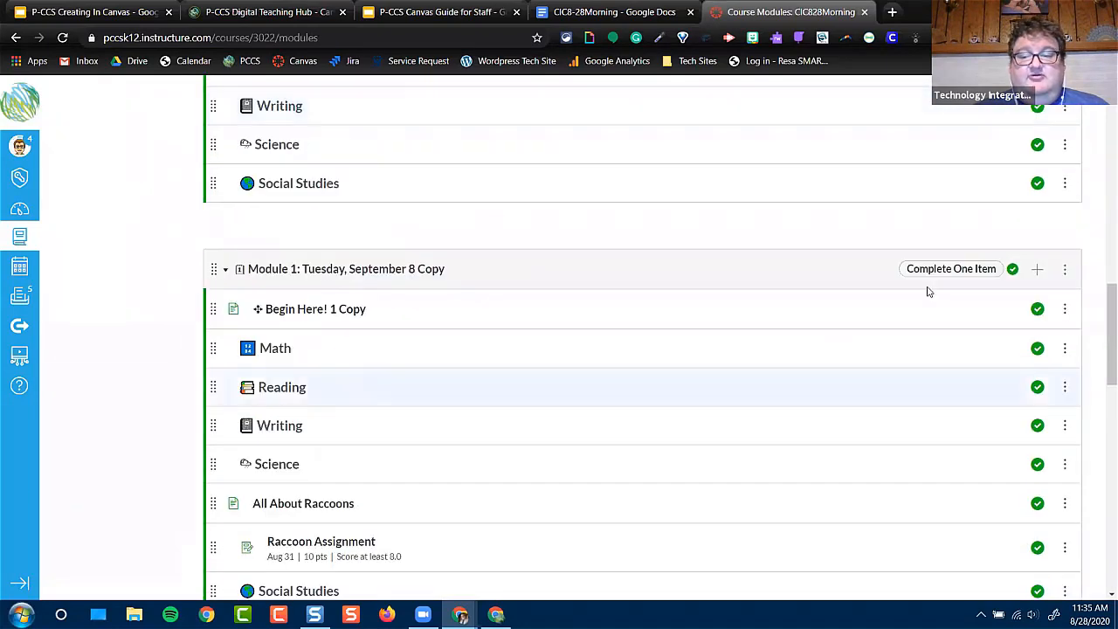
click(1037, 269)
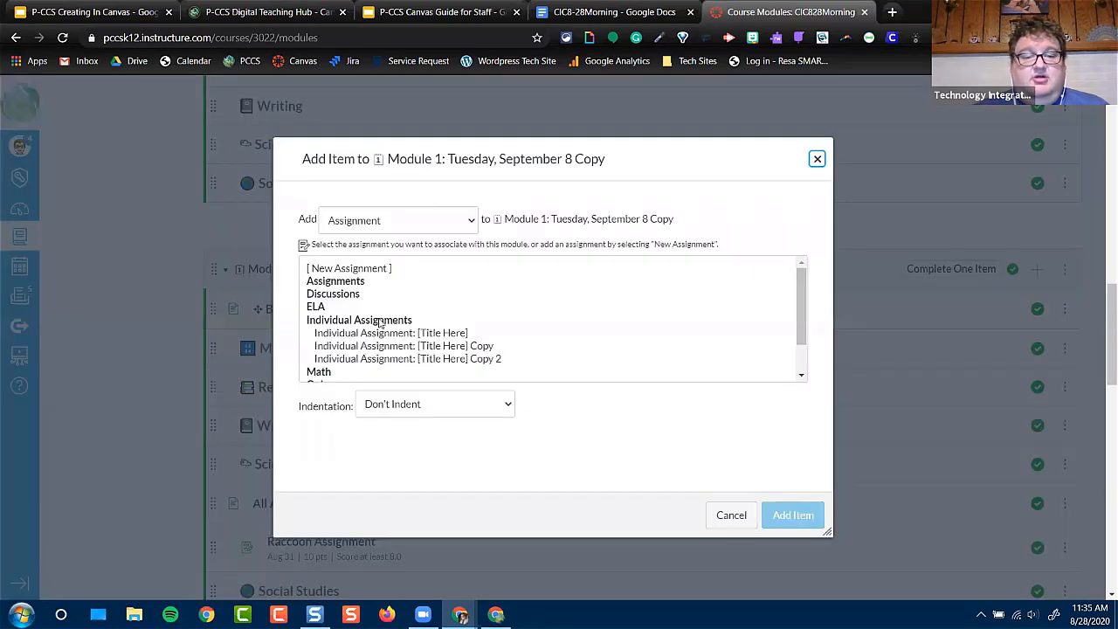
click(402, 222)
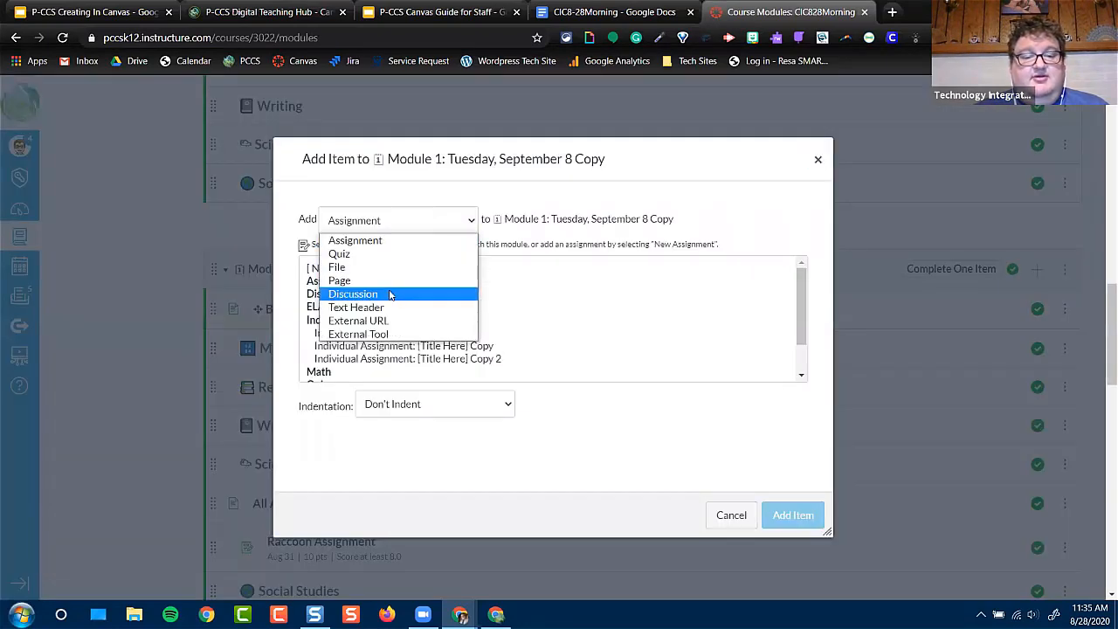
click(389, 294)
click(426, 337)
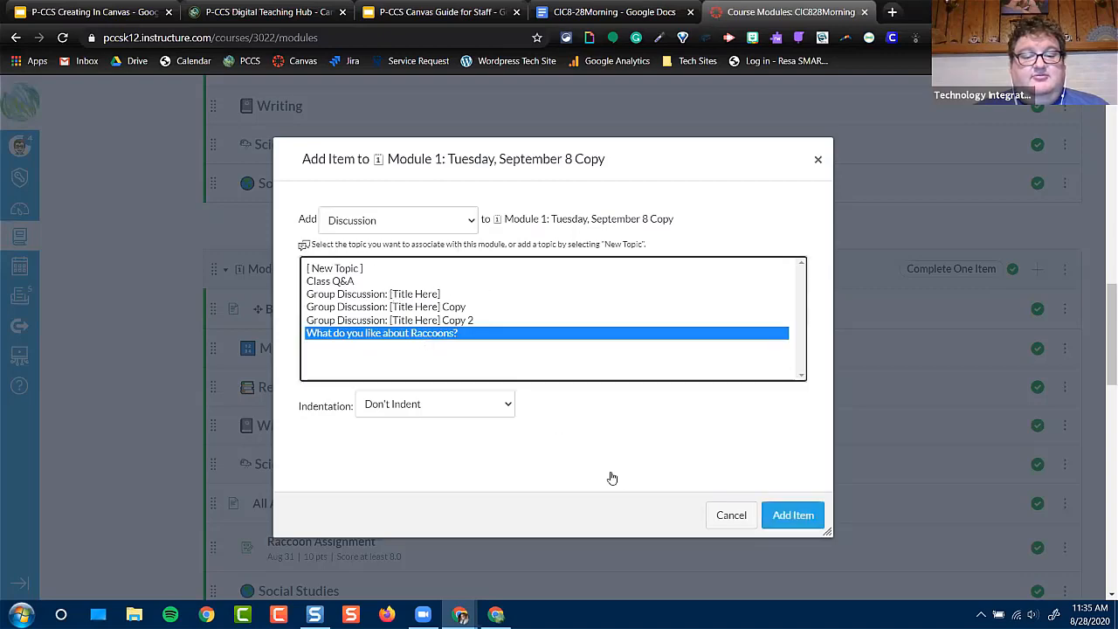
click(792, 515)
scroll(419, 464, down, 2)
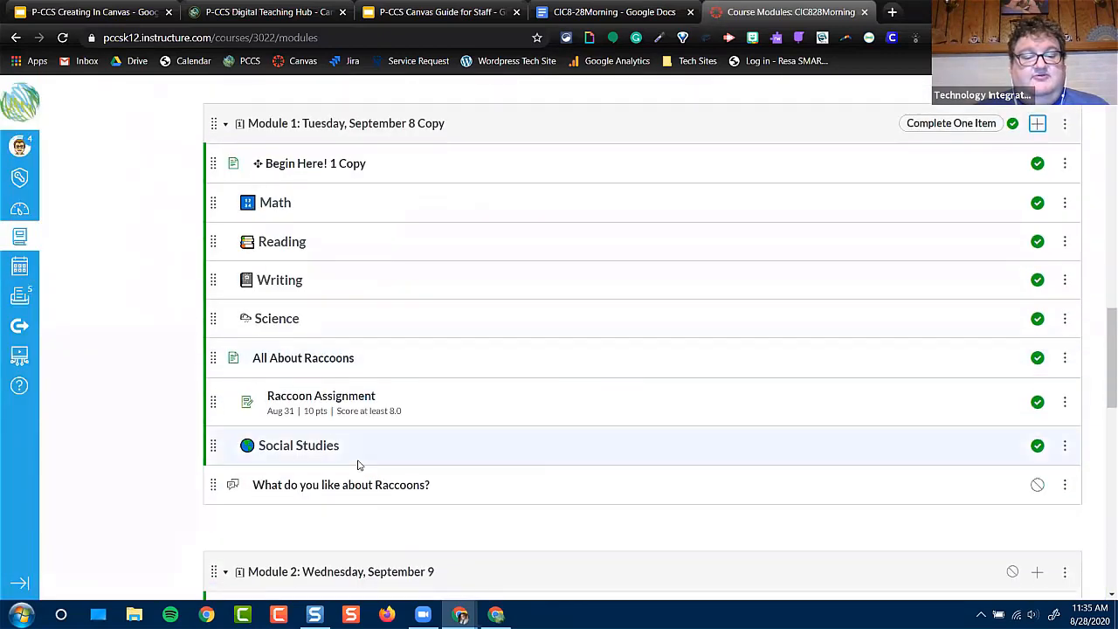
drag(213, 483, 217, 440)
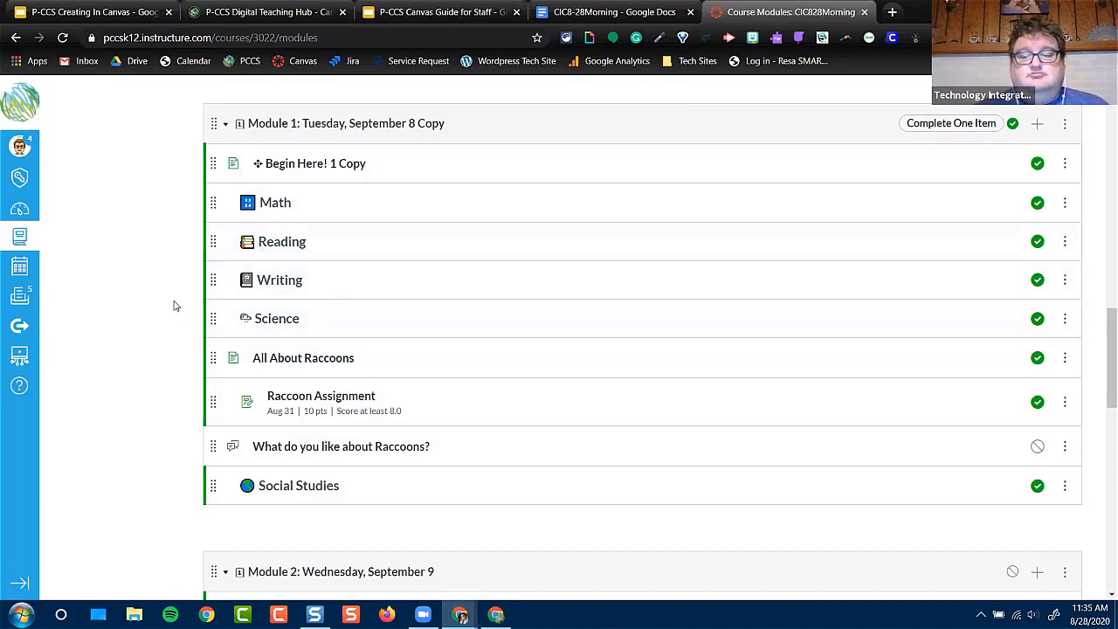
scroll(137, 356, up, 3)
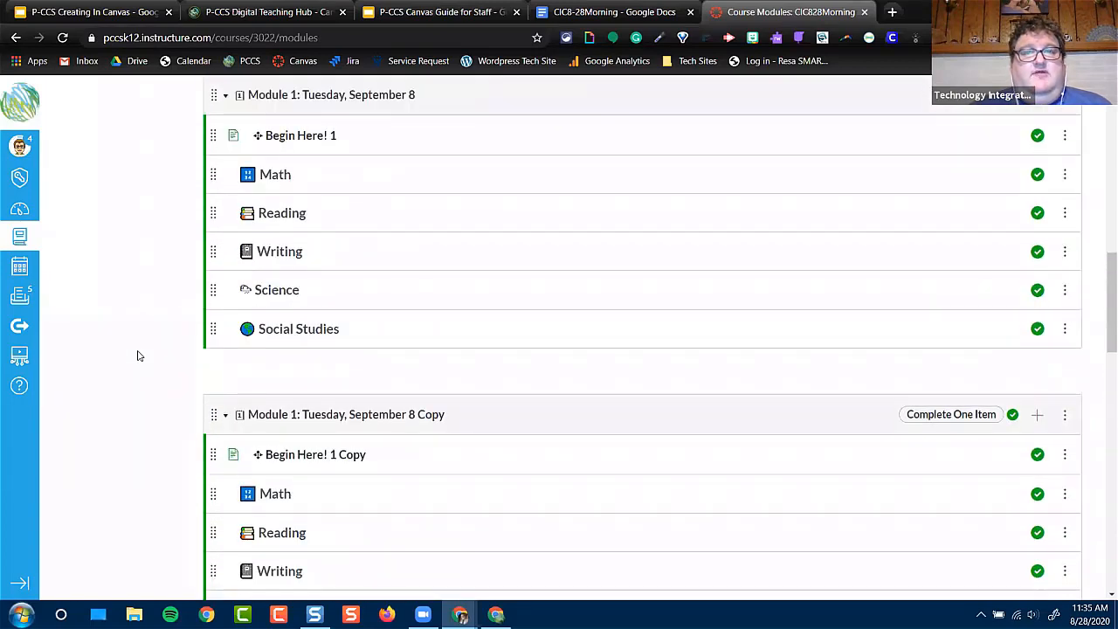
scroll(137, 356, up, 4)
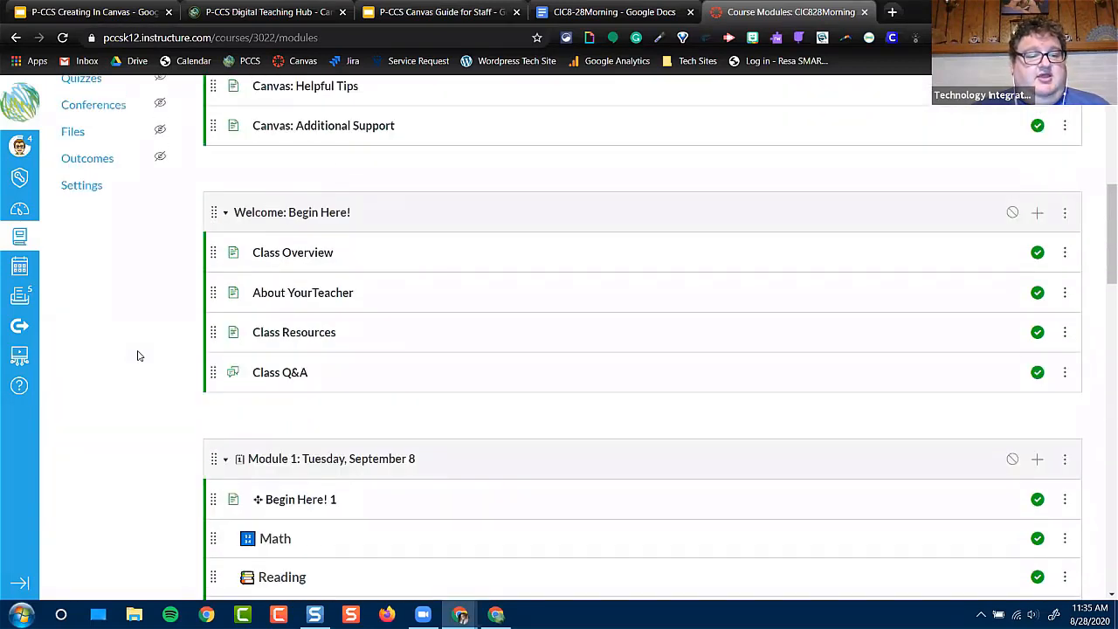
scroll(137, 355, up, 6)
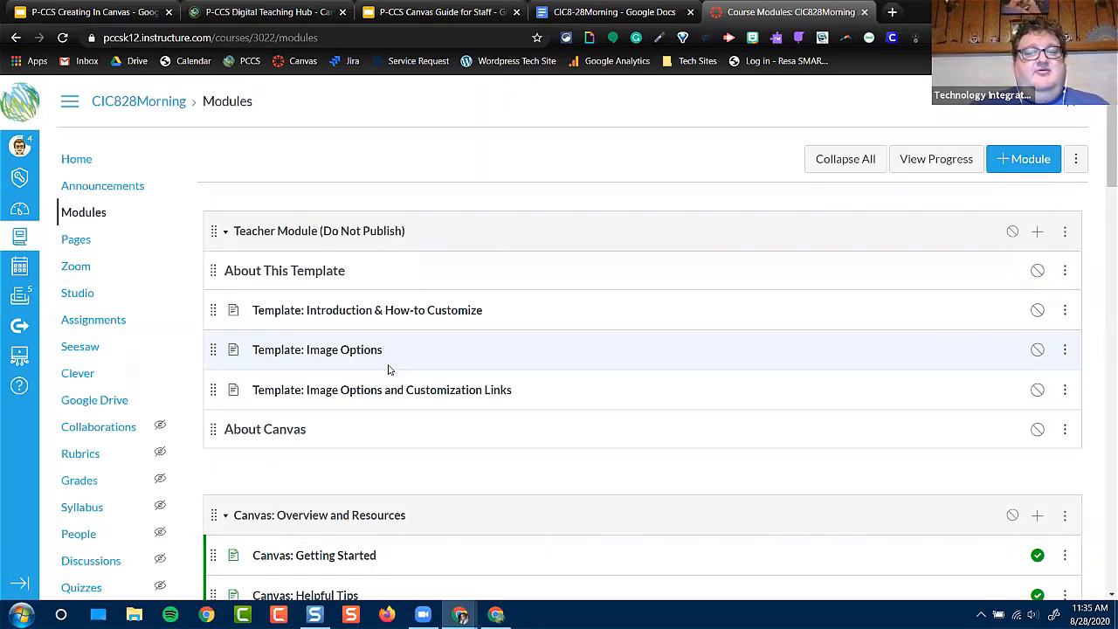
Publish the Teacher Module (Do Not Publish), unpublish the module again, and collapse all modules
click(1013, 232)
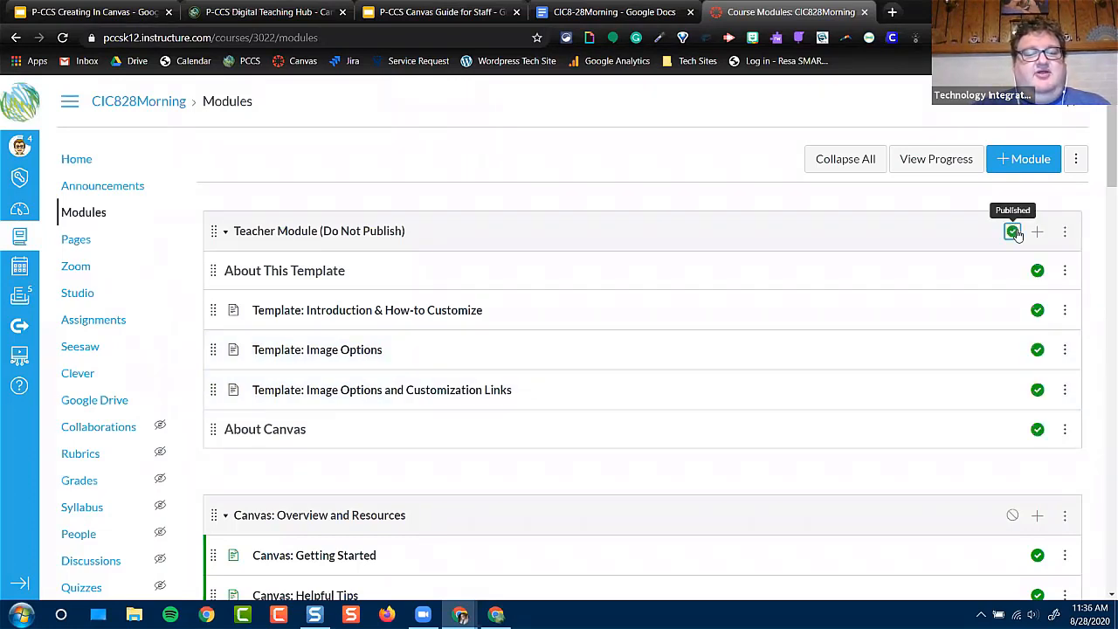
click(1013, 232)
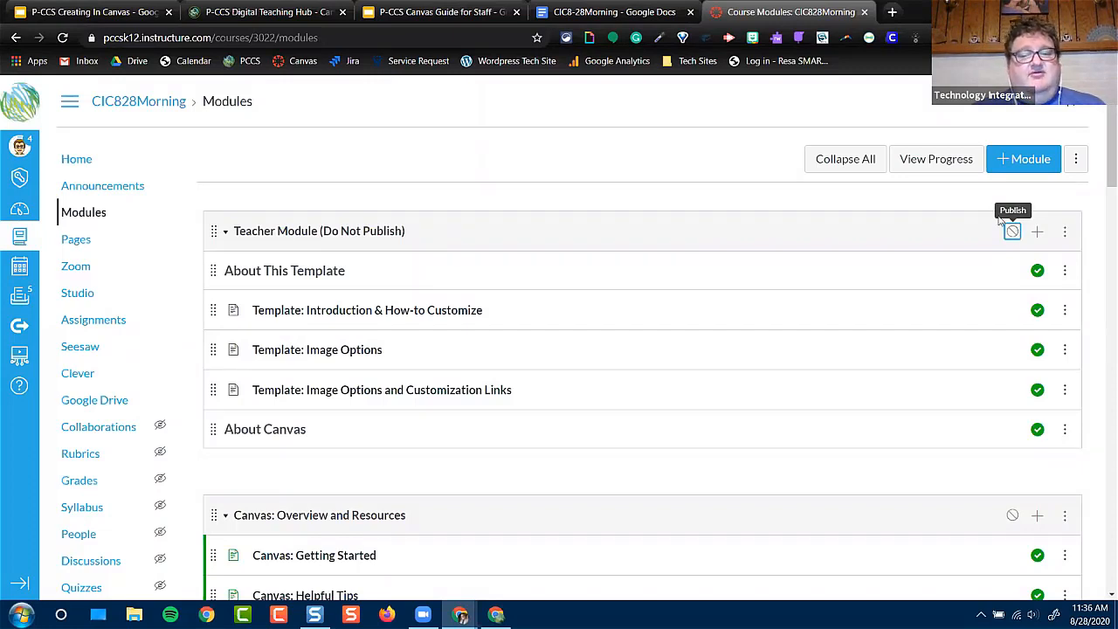
click(835, 162)
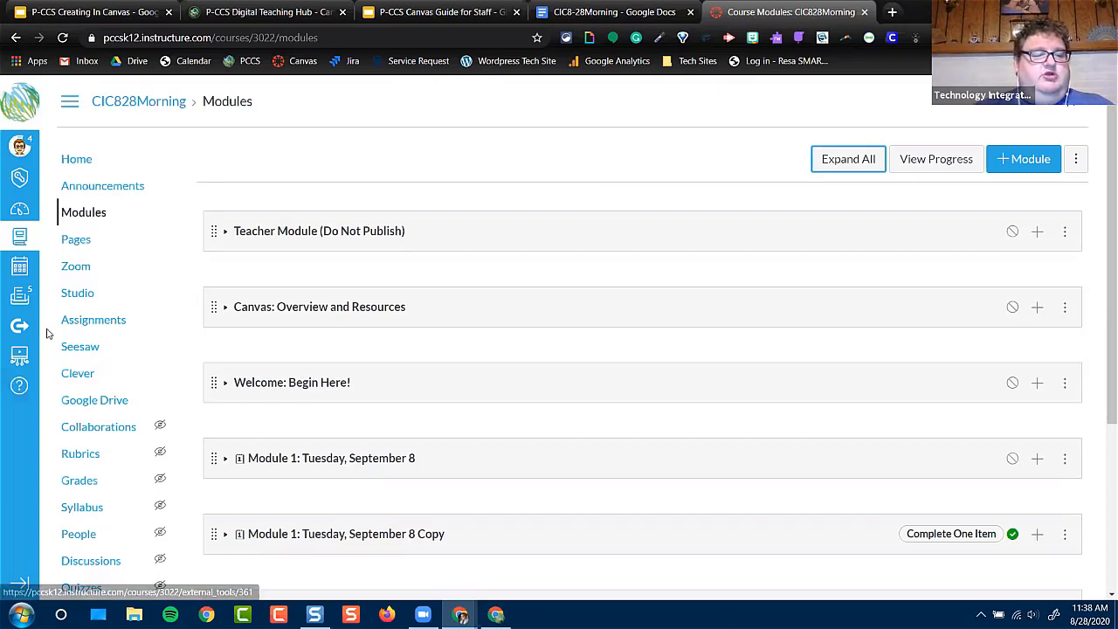
Import the P-CCS Secondary Modern-Template from Commons into the Test Class course
click(17, 327)
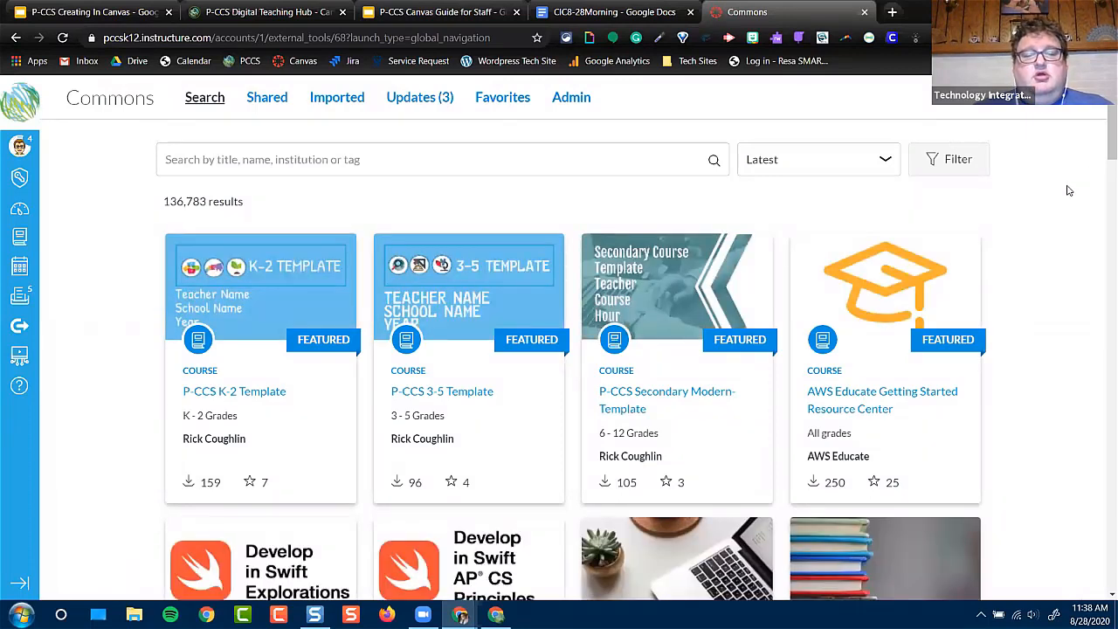
click(651, 395)
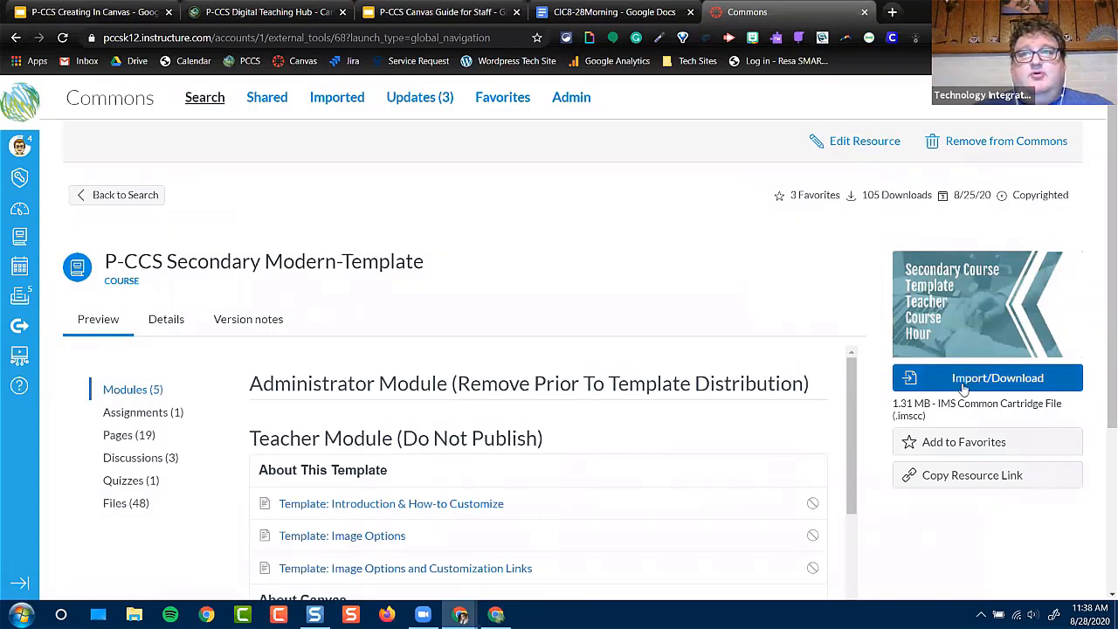
click(964, 389)
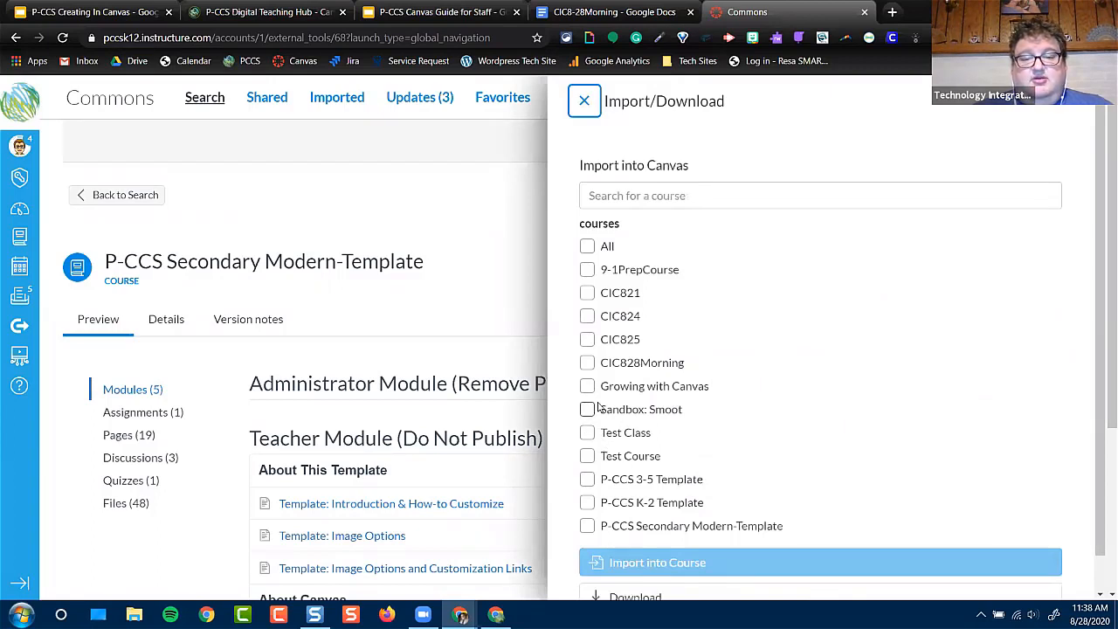
click(587, 434)
click(701, 563)
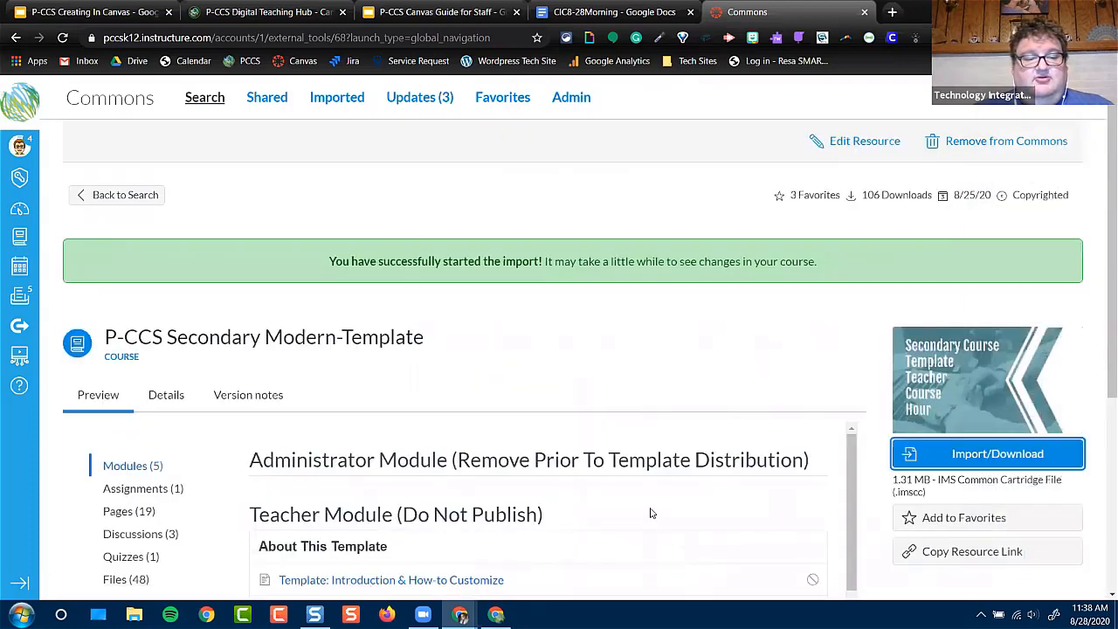
Find the Test Class course among the unpublished courses on the dashboard and open it
click(19, 211)
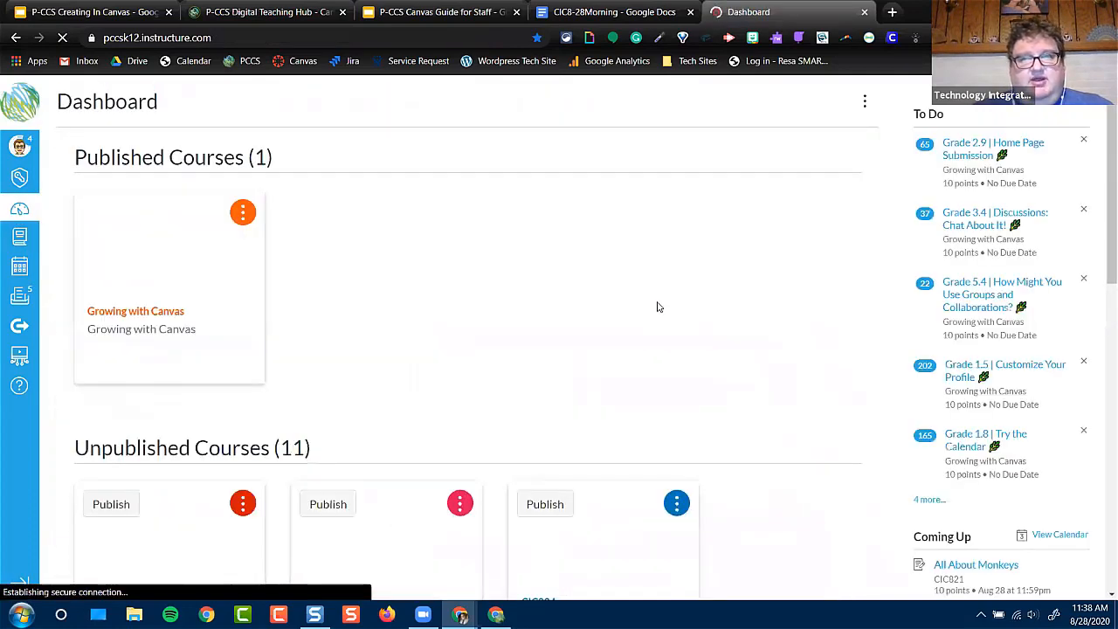
scroll(658, 310, down, 3)
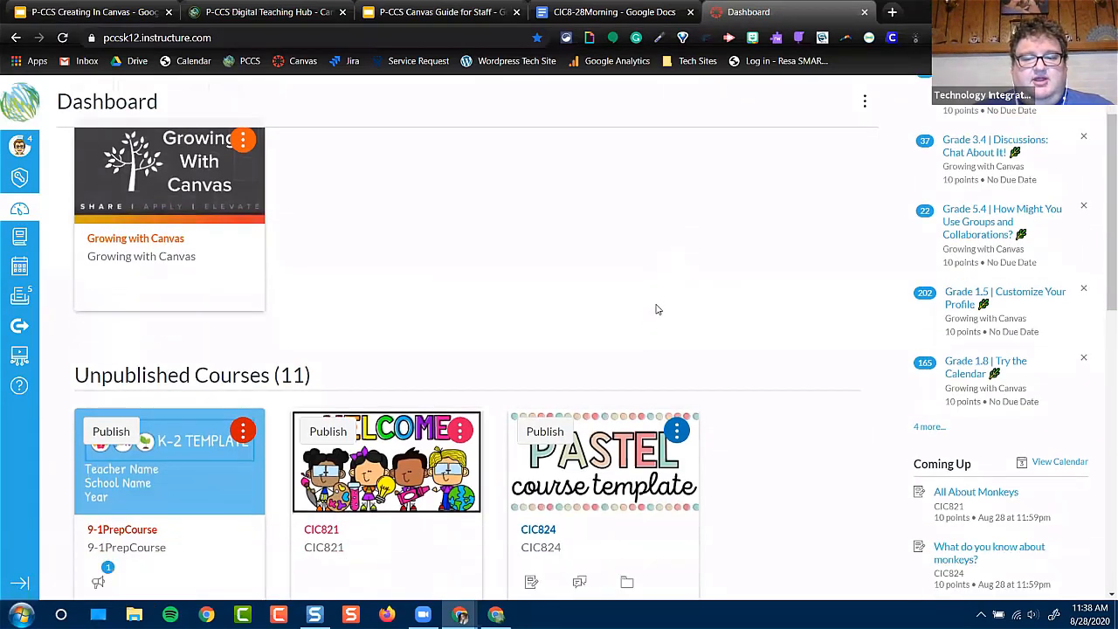
scroll(664, 316, down, 1)
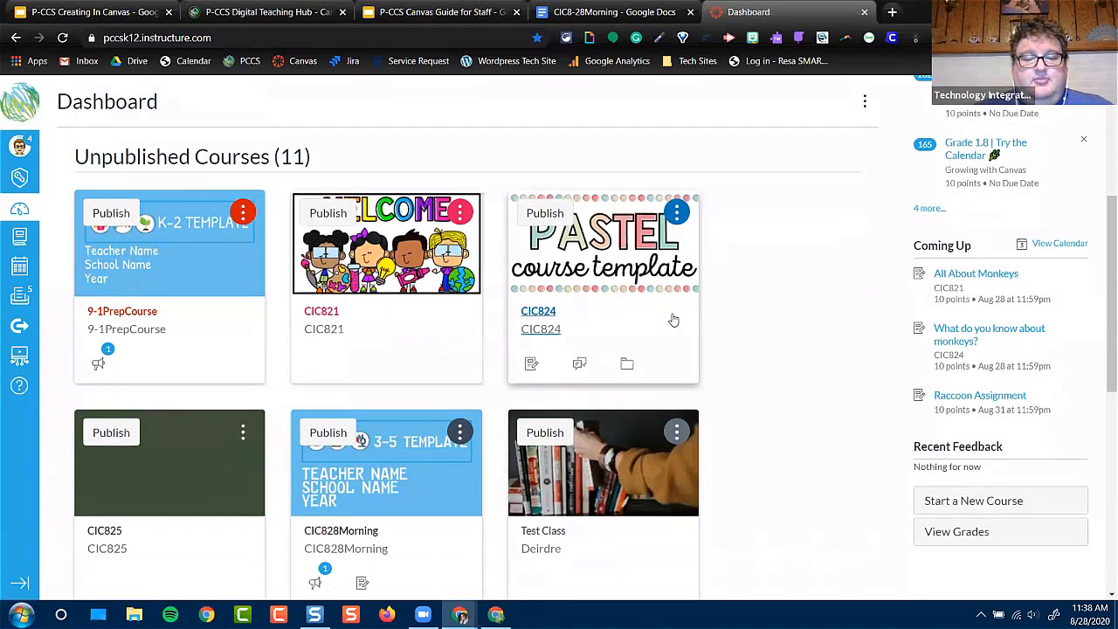
scroll(682, 317, down, 1)
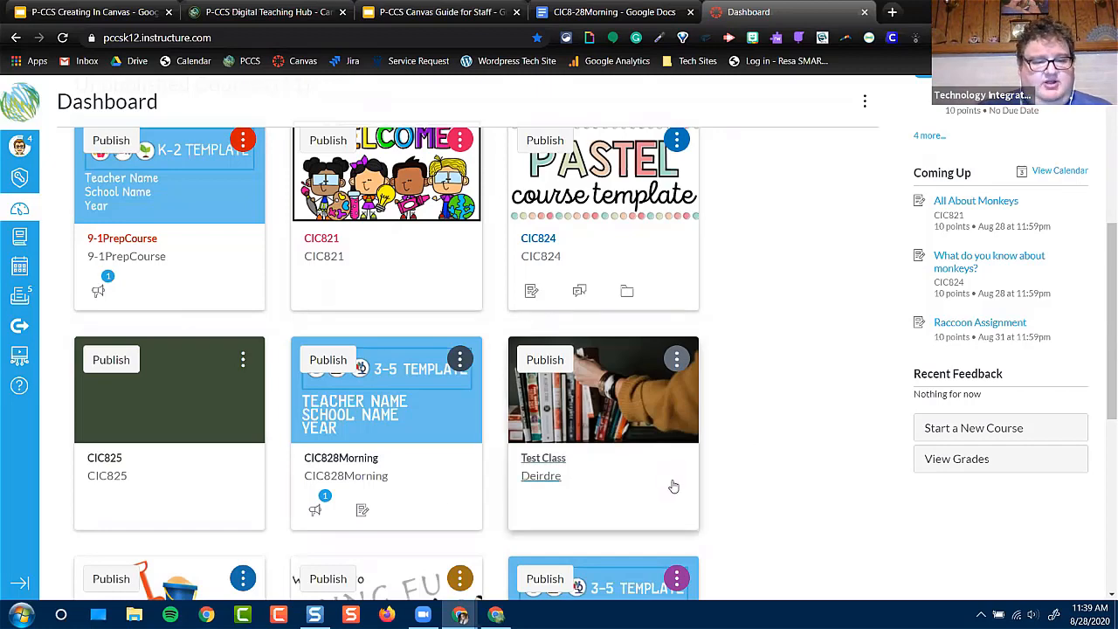
scroll(669, 489, down, 3)
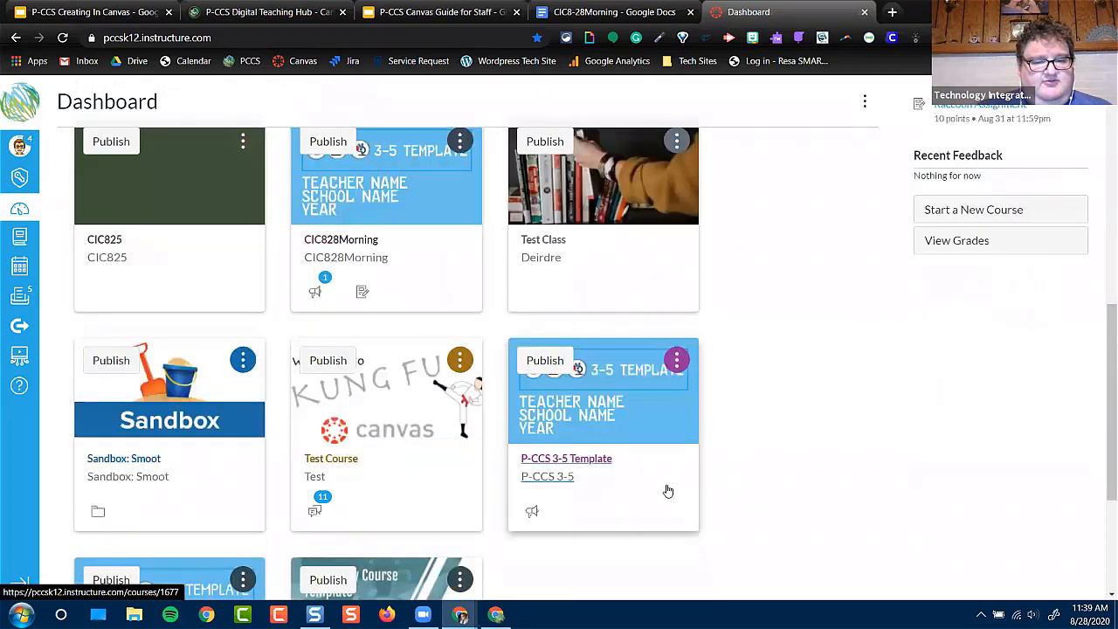
click(616, 212)
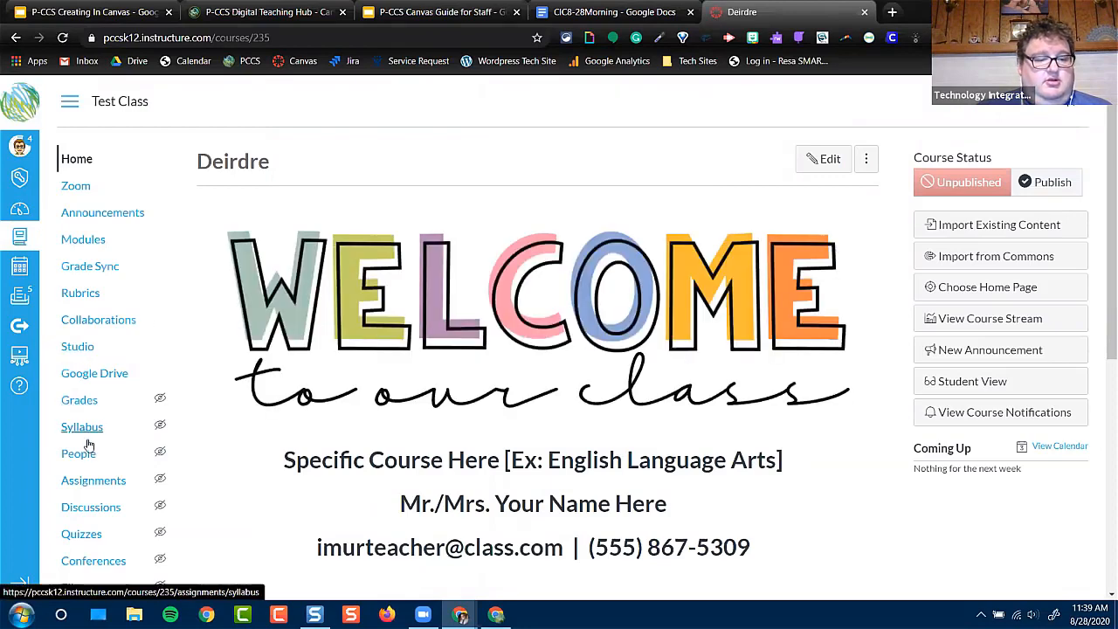
Look through the full list of pages in Test Class and view the "Welcome to our class!" page
scroll(88, 445, down, 3)
click(87, 407)
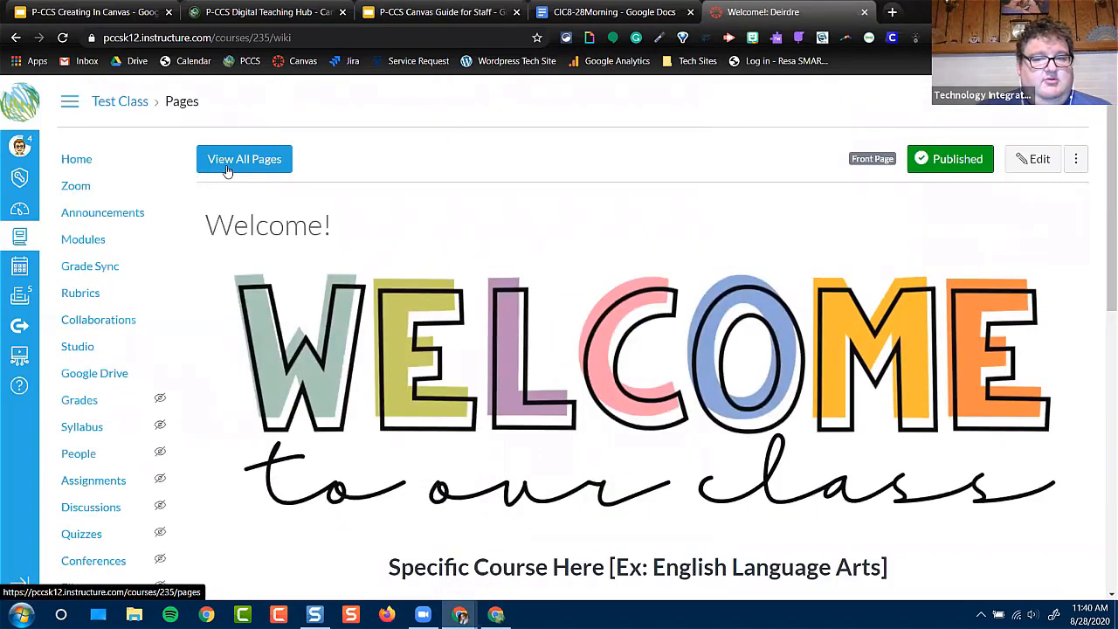
click(227, 165)
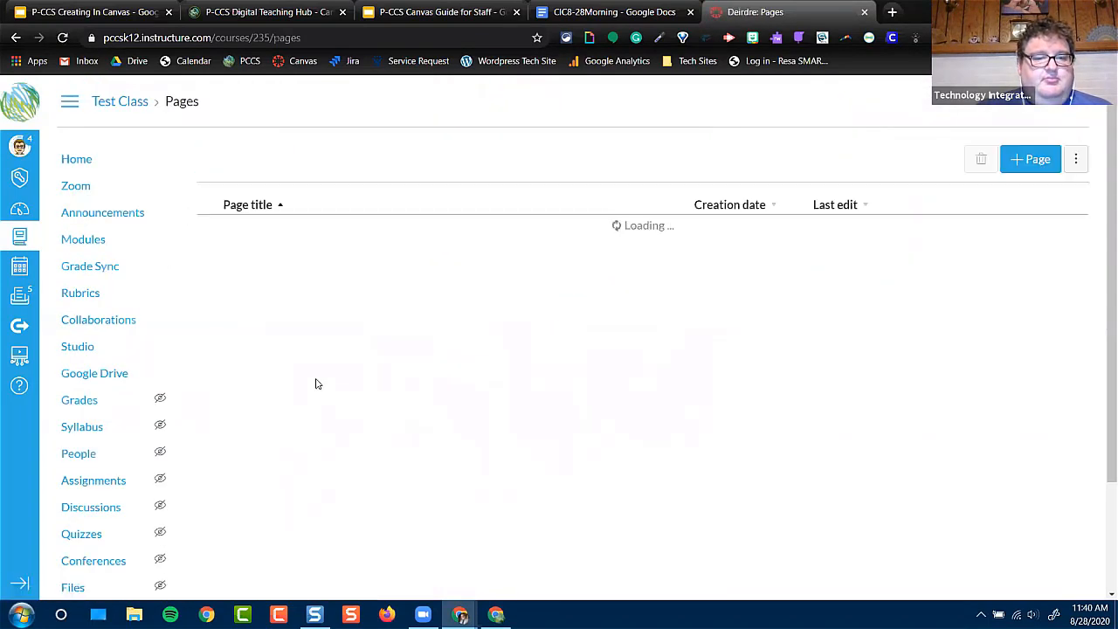
scroll(308, 295, down, 1)
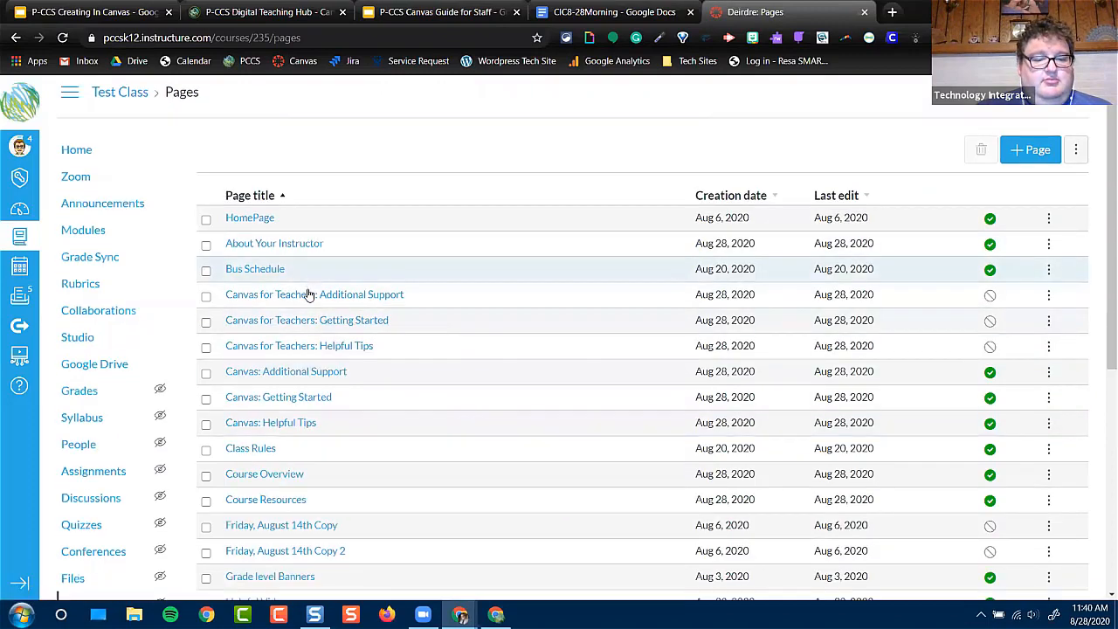
scroll(306, 295, down, 4)
scroll(300, 297, down, 4)
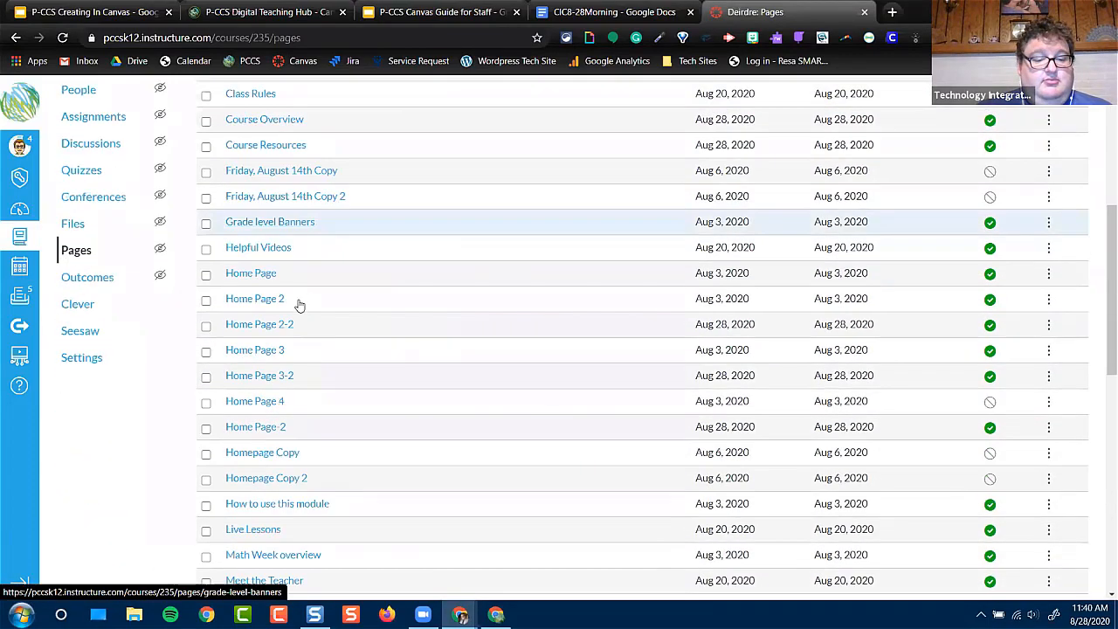
scroll(298, 306, down, 3)
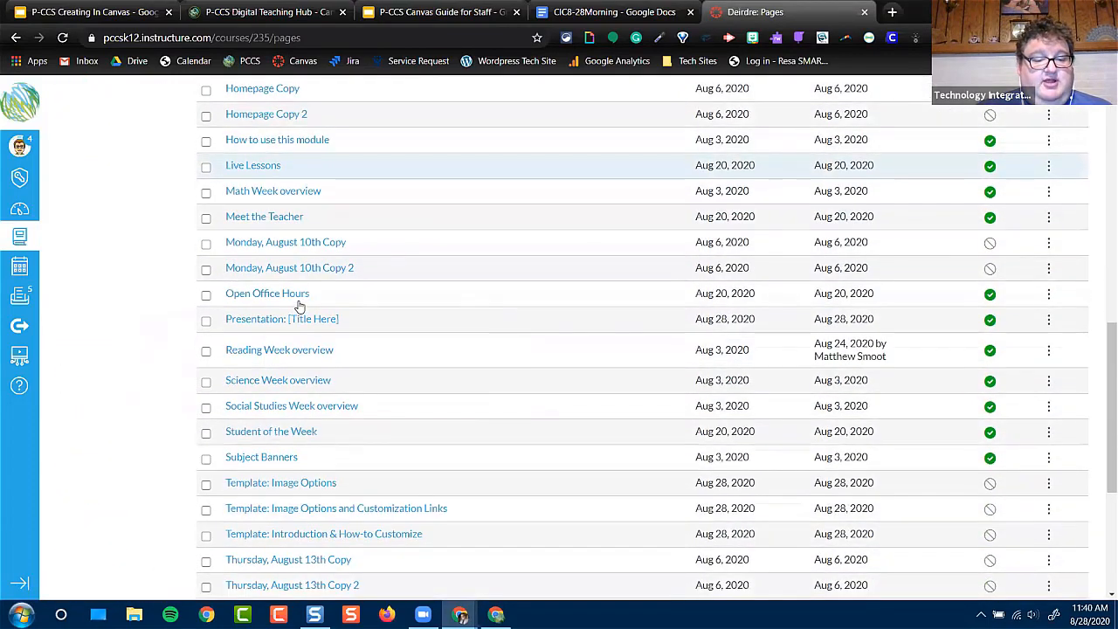
scroll(297, 308, down, 3)
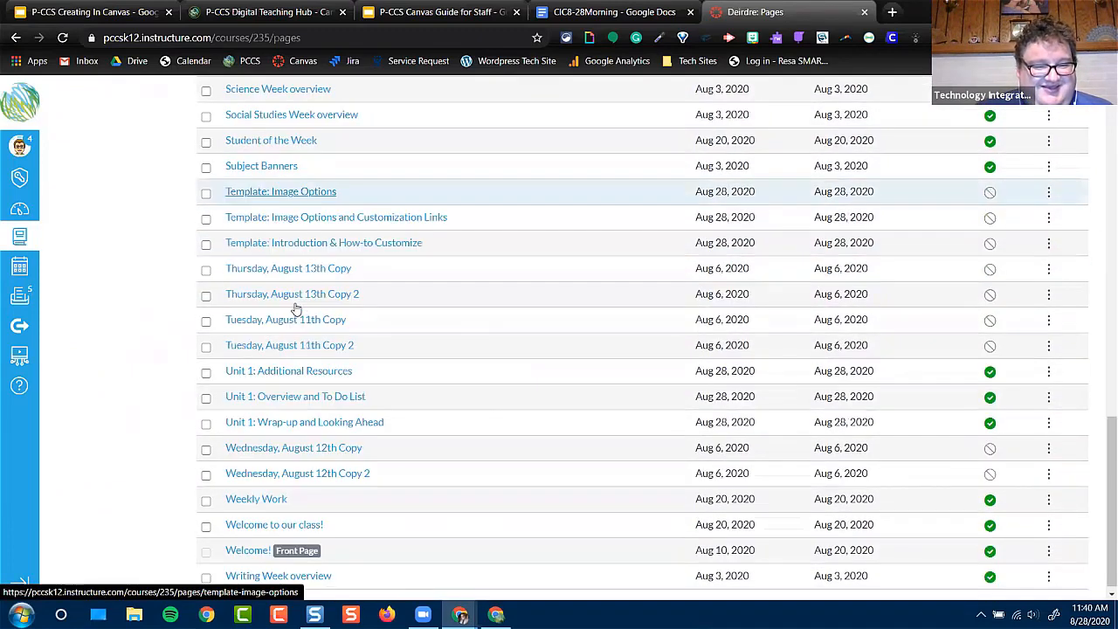
click(273, 519)
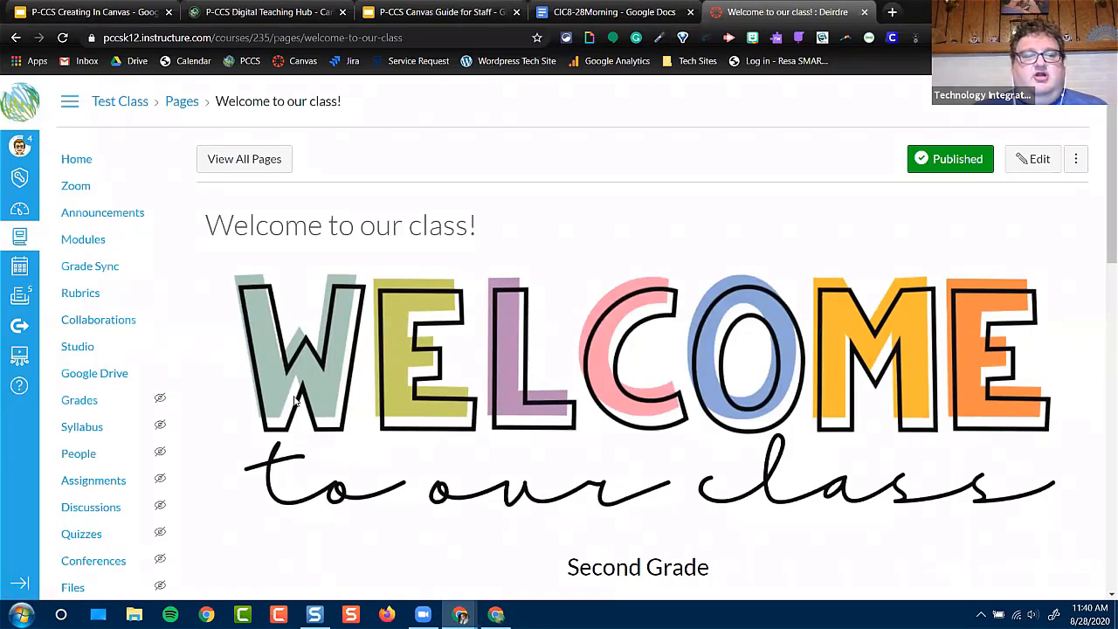
Revisit the templates in Commons and return to the CIC828Morning course
click(19, 328)
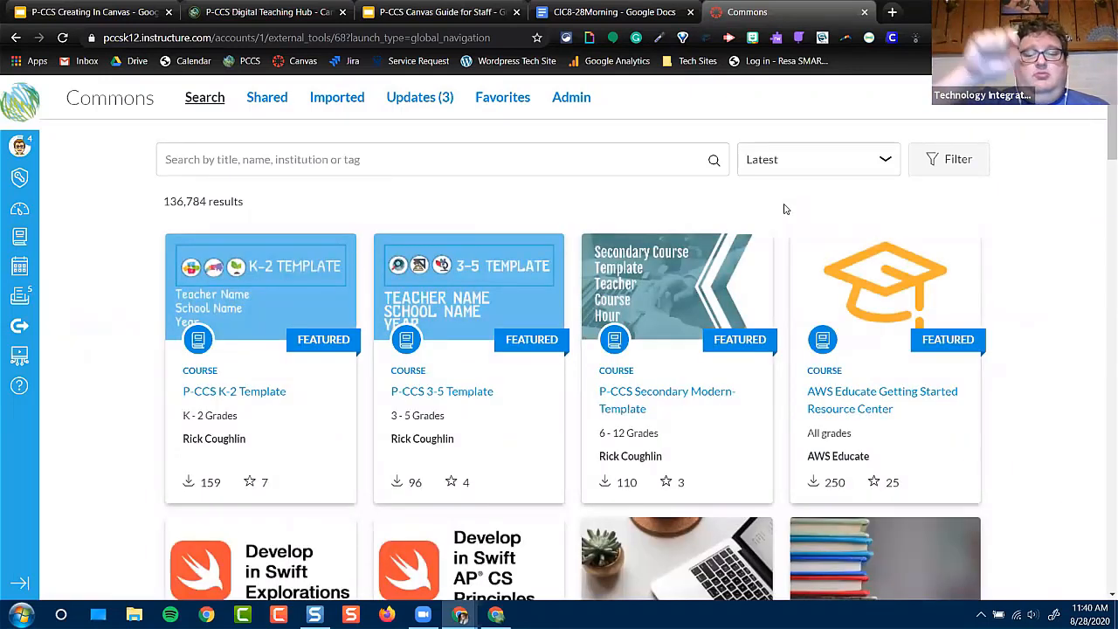
click(21, 243)
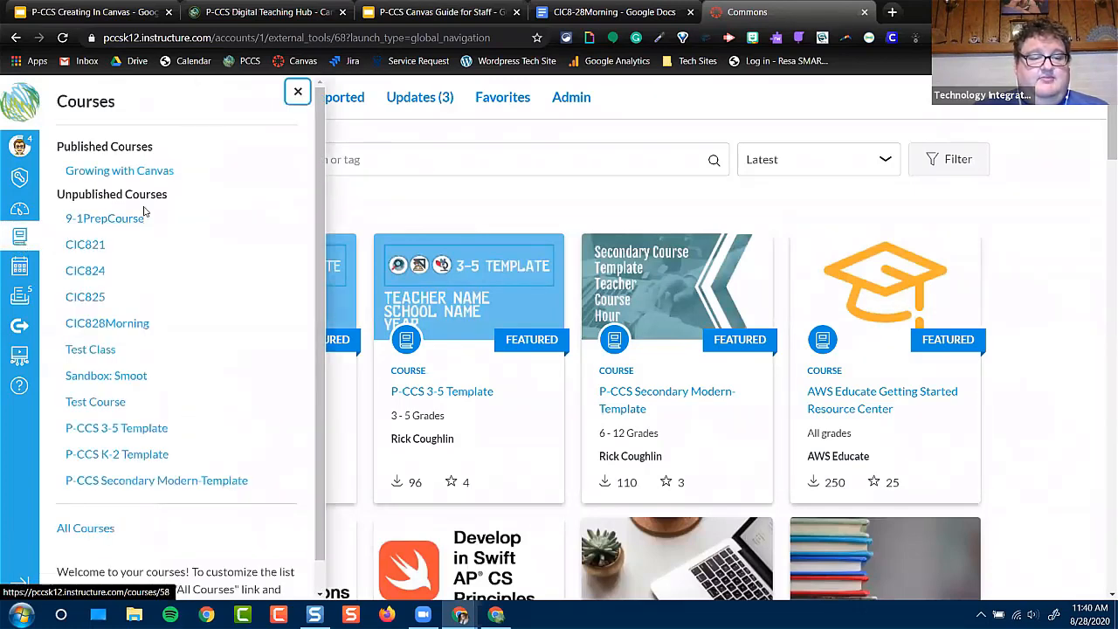
click(110, 324)
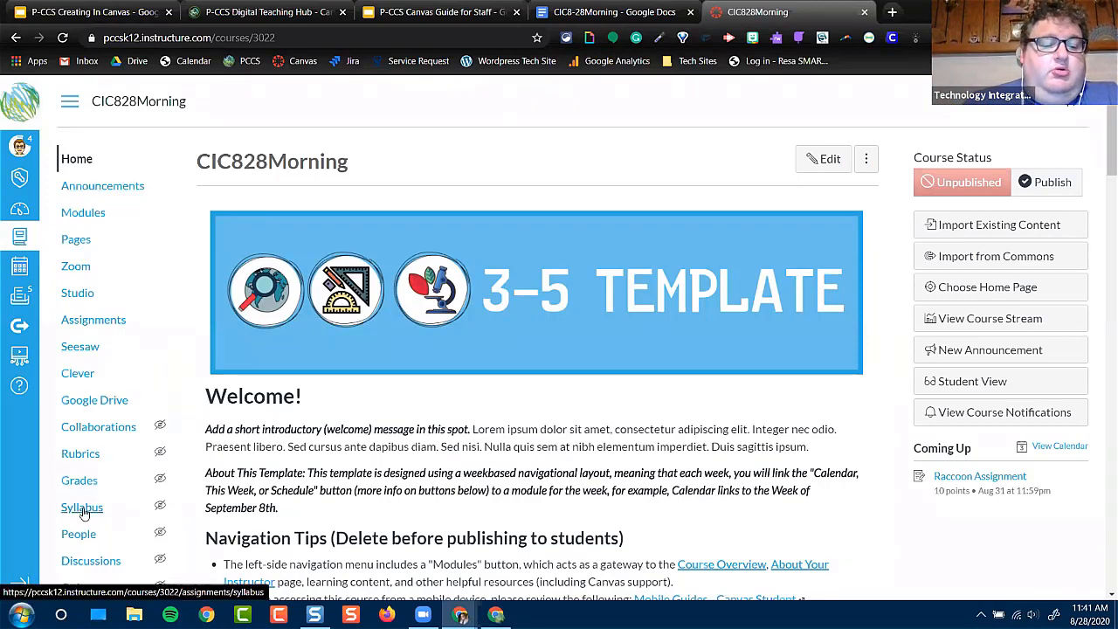
View the role choices for adding people to the CIC828Morning course and close the form without adding anyone
scroll(83, 507, down, 2)
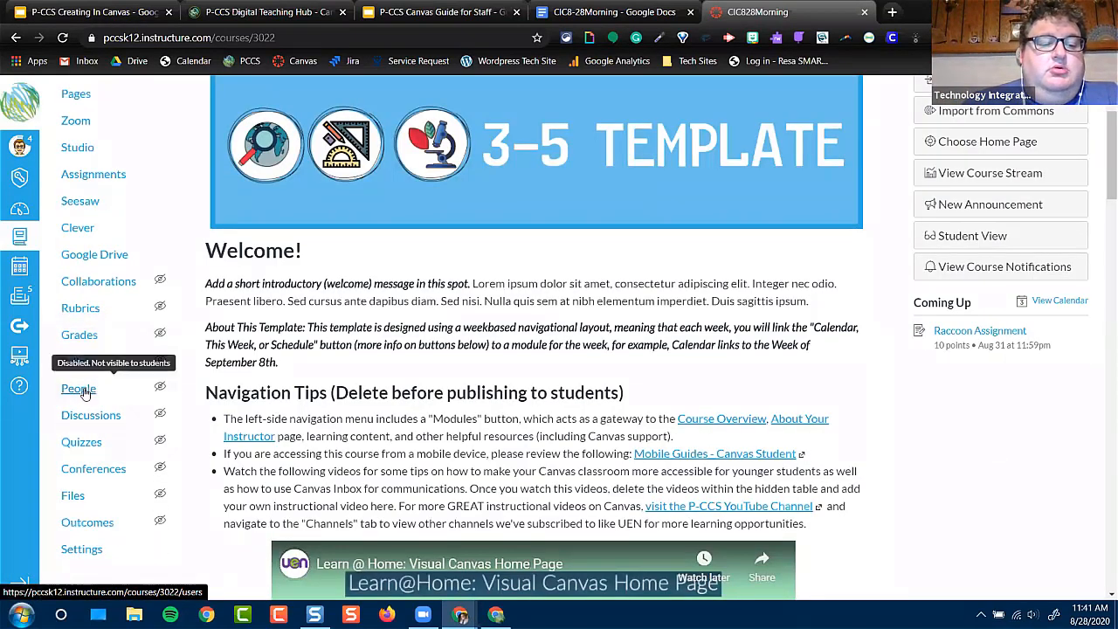
click(80, 389)
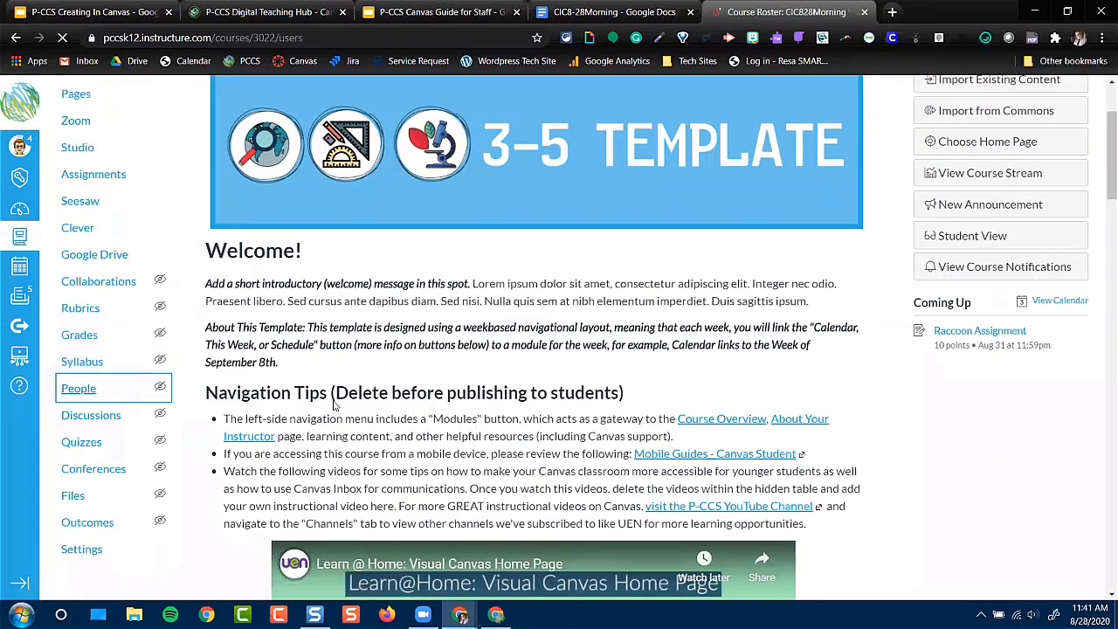
click(1036, 251)
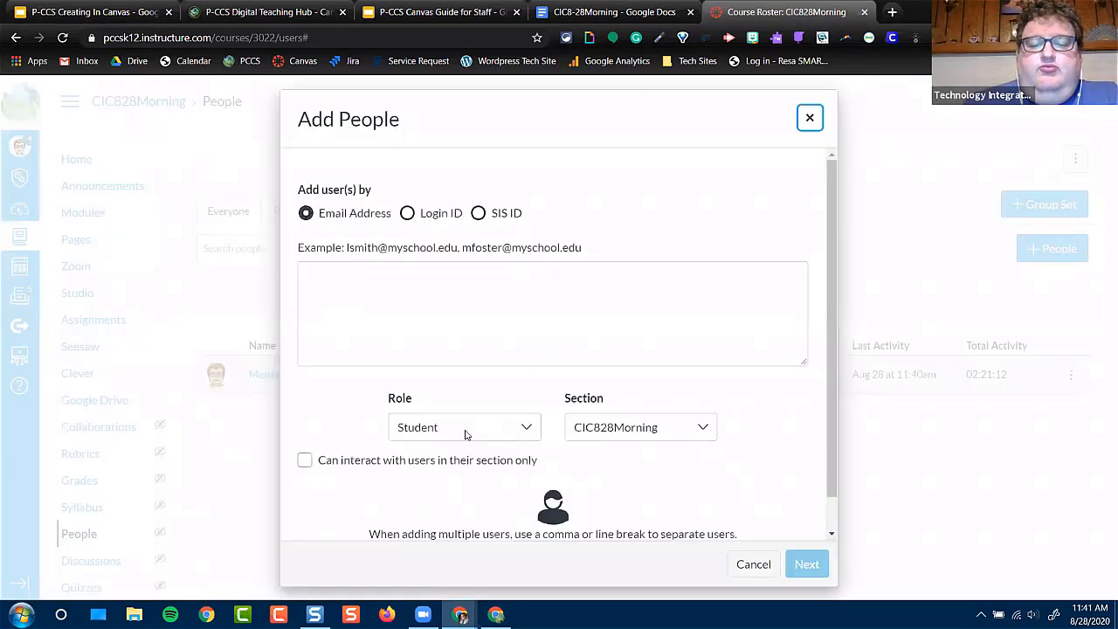
click(482, 429)
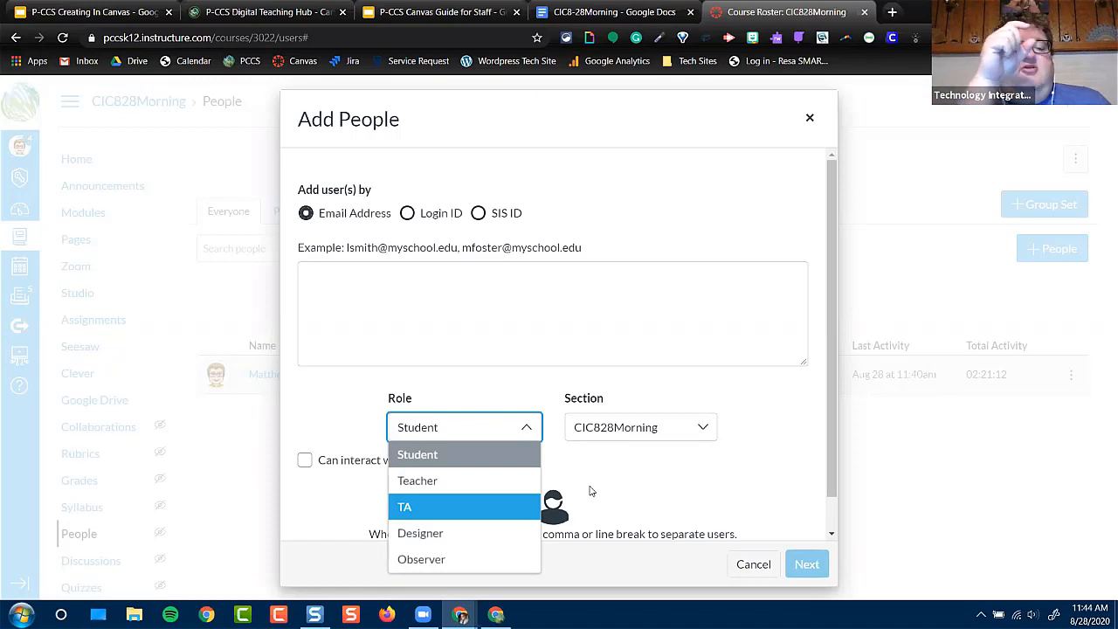
click(810, 123)
click(810, 123)
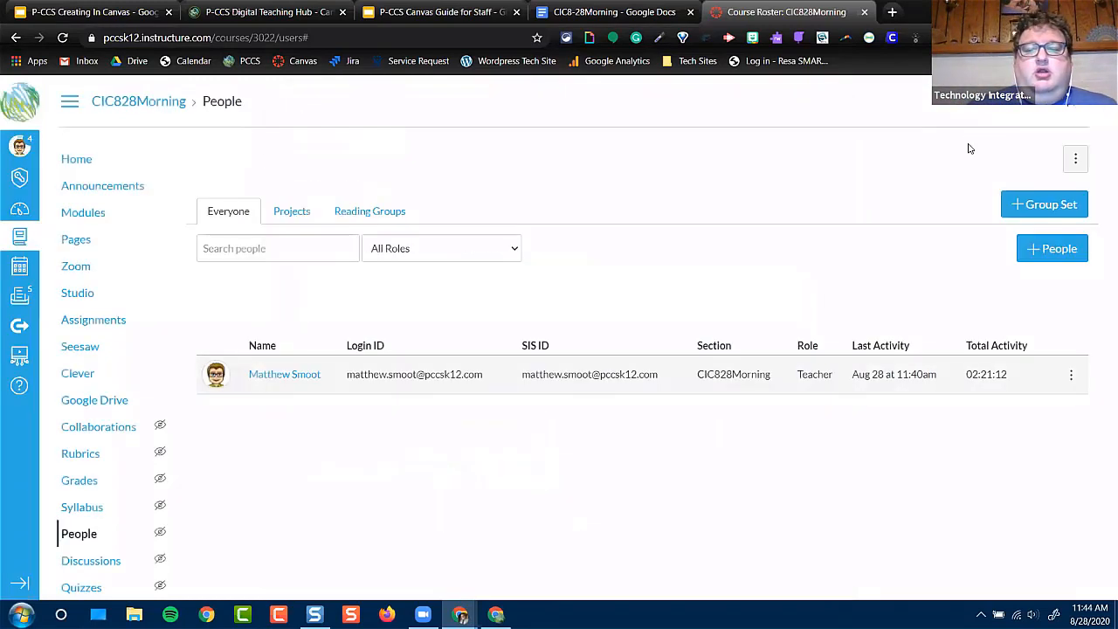
View the option for copying the 3-5 Home Page to another course and close it without copying
click(79, 243)
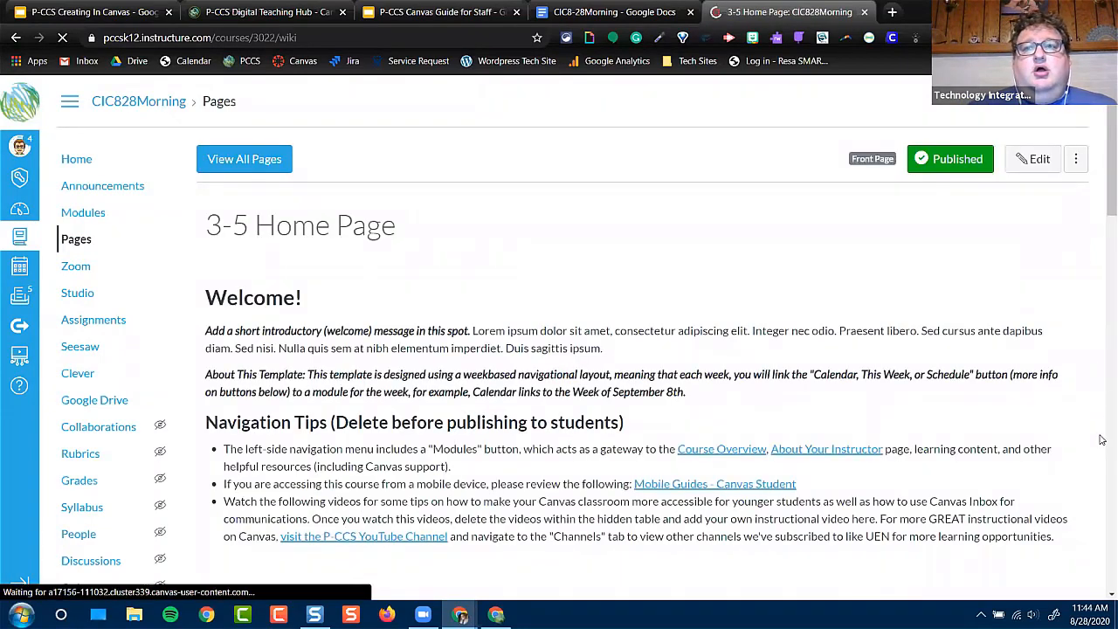
click(1076, 159)
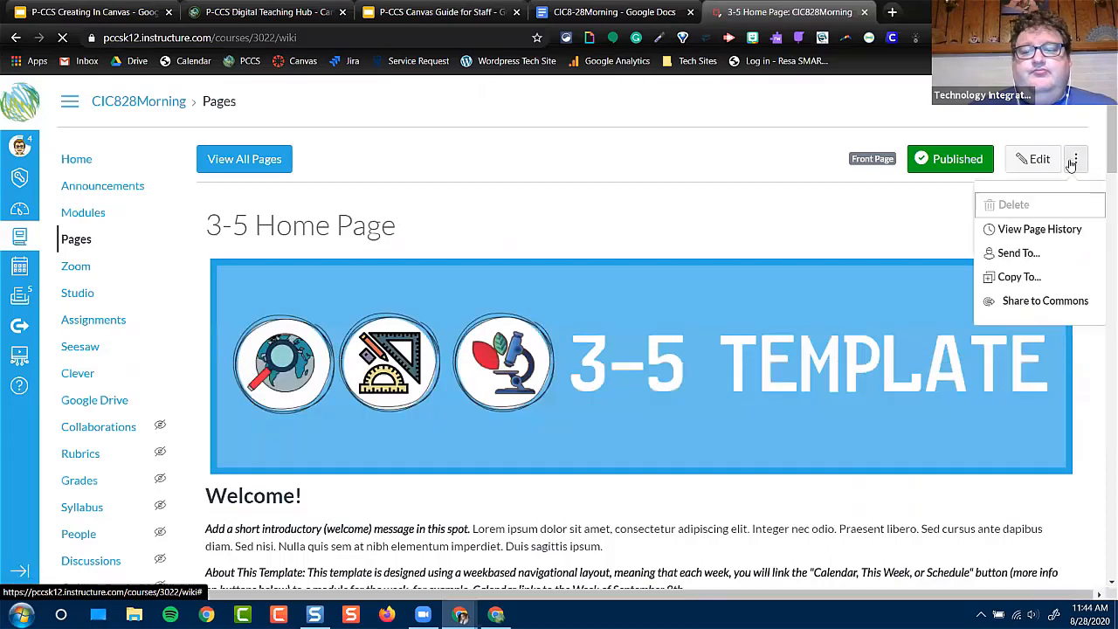
click(1019, 277)
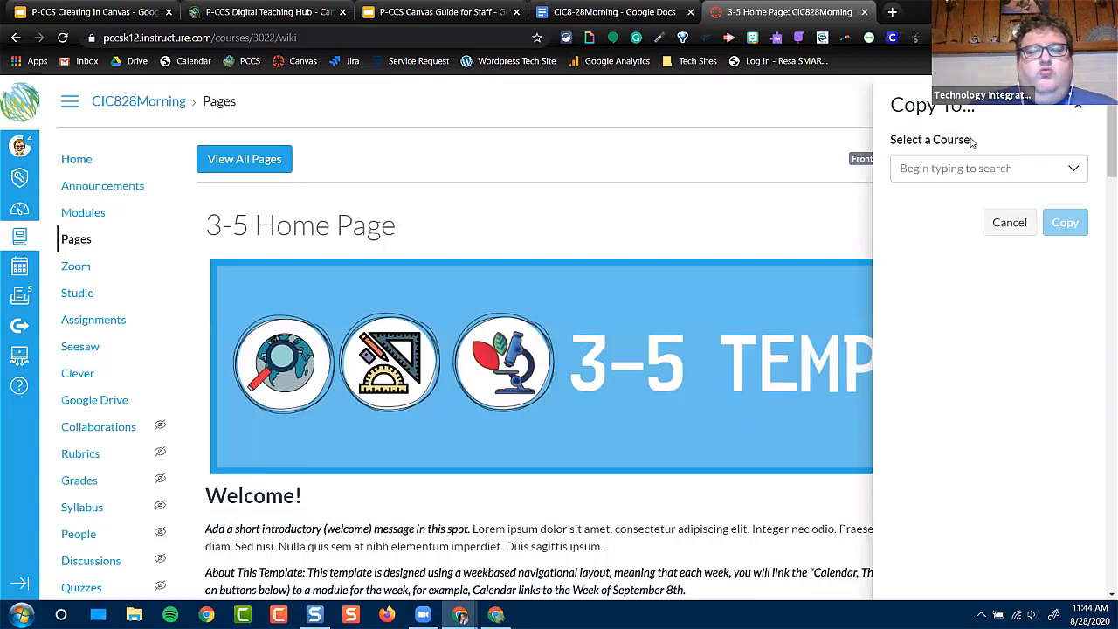
click(1077, 109)
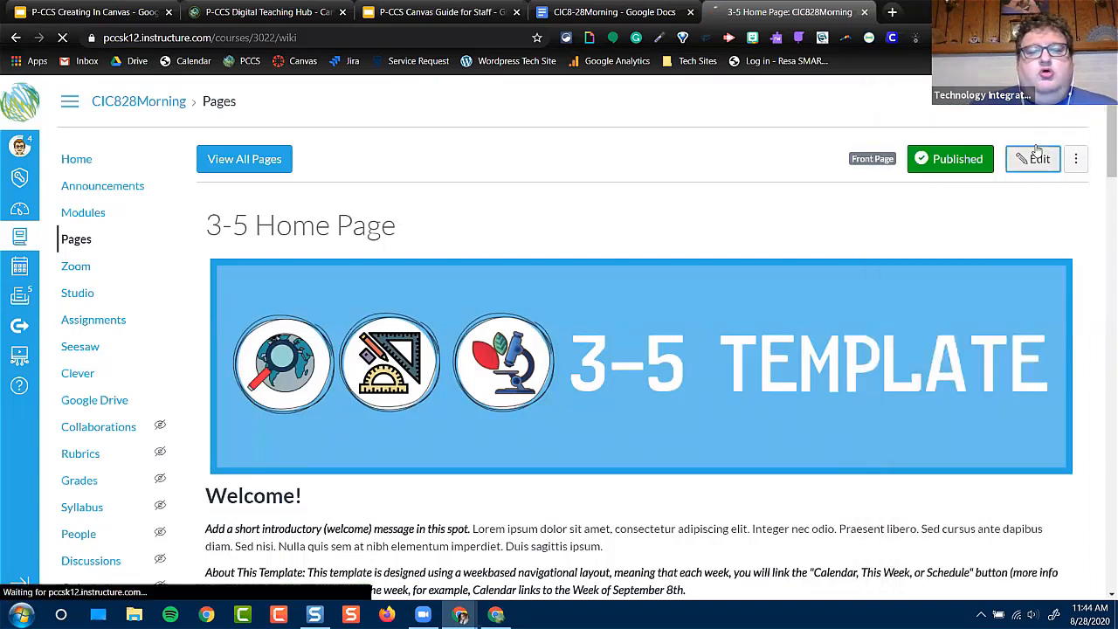
Open the 3-5 Home Page for editing and find the circular button images below the Zoom note
click(1037, 156)
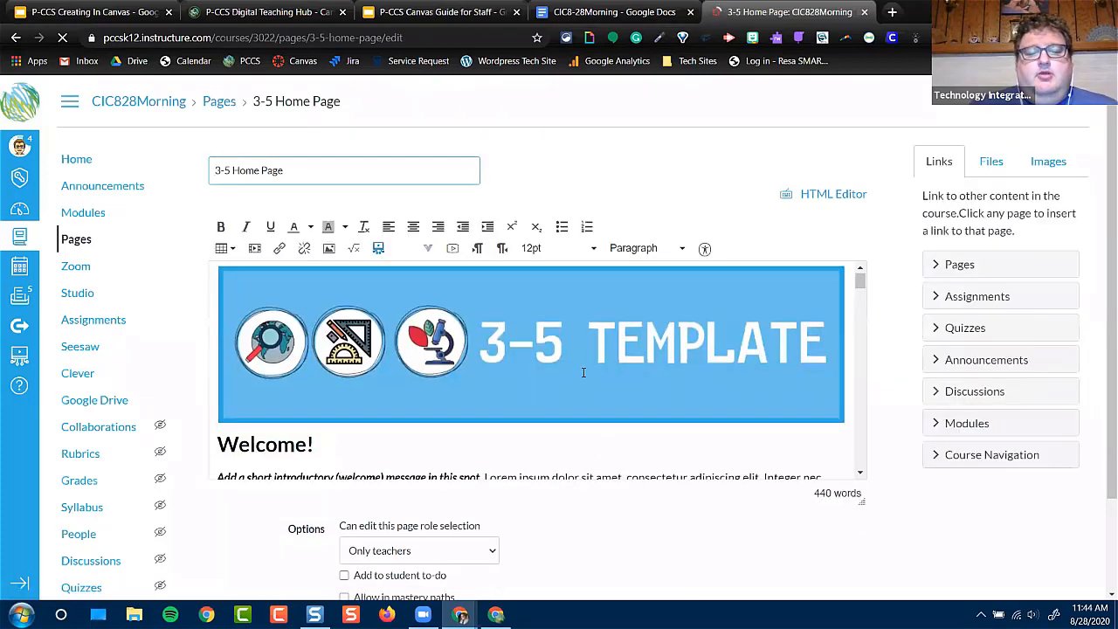
scroll(584, 374, down, 3)
scroll(583, 373, down, 5)
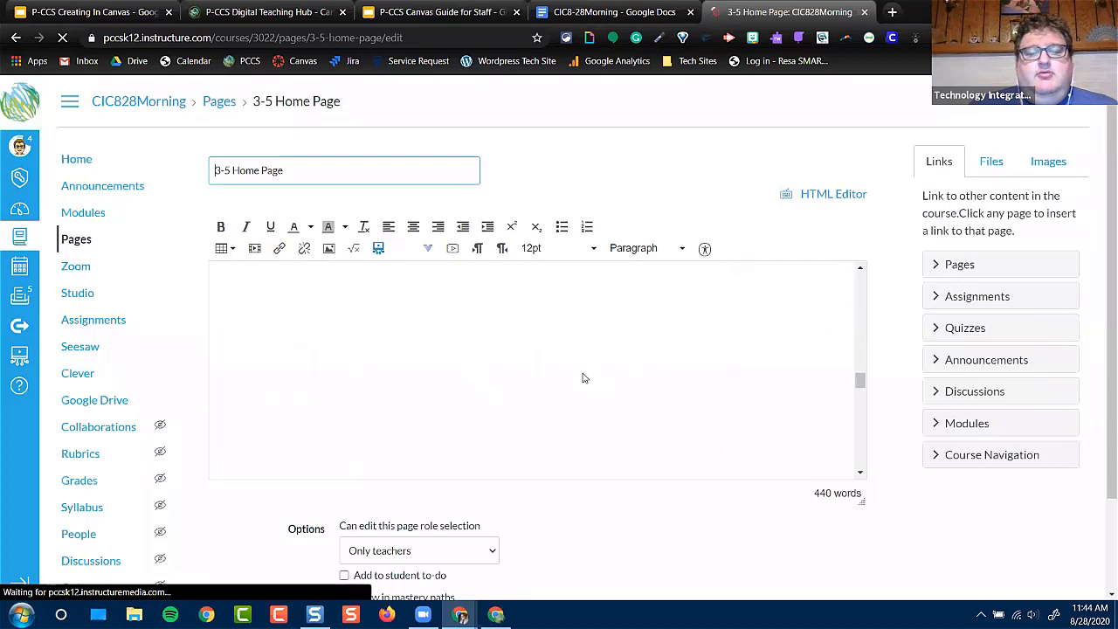
scroll(584, 376, down, 5)
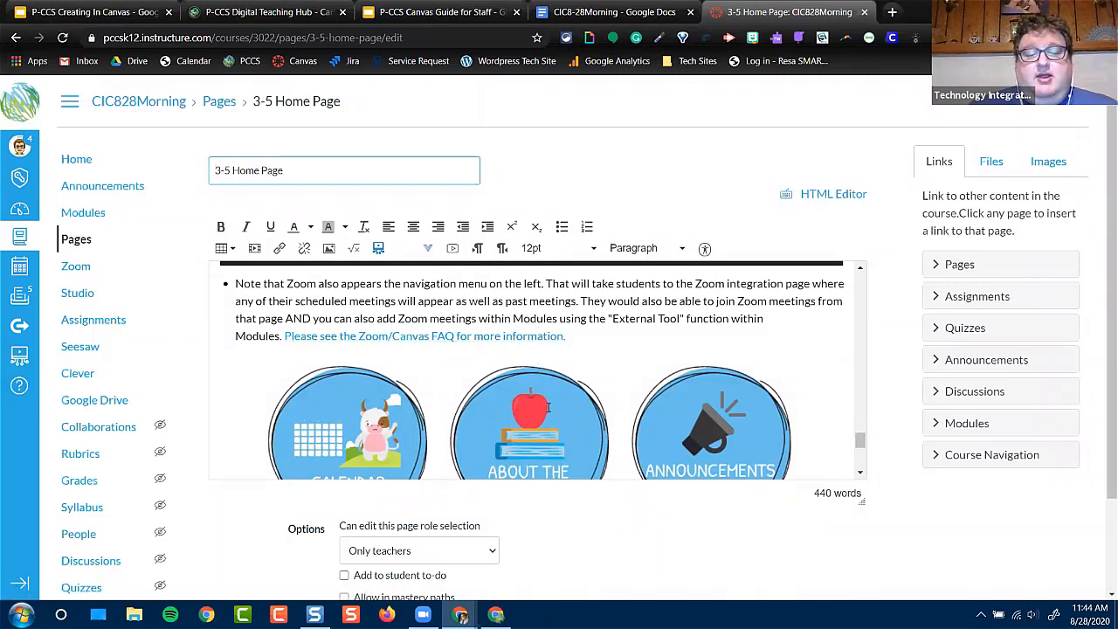
Try right-aligning the About the Teacher button image and return it to centered alignment
click(494, 416)
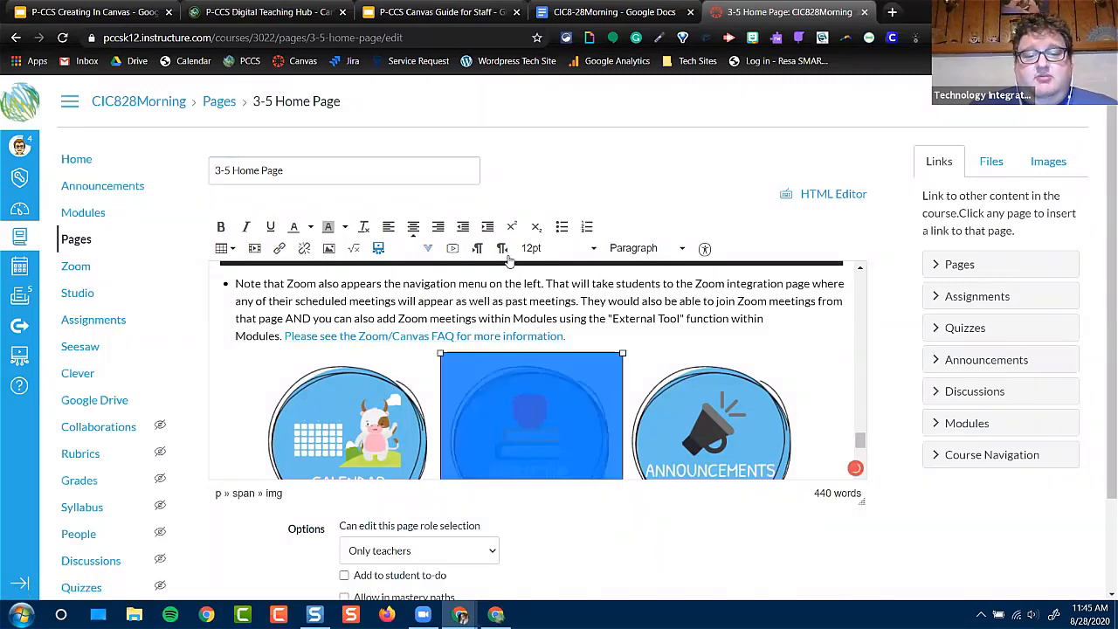
click(437, 226)
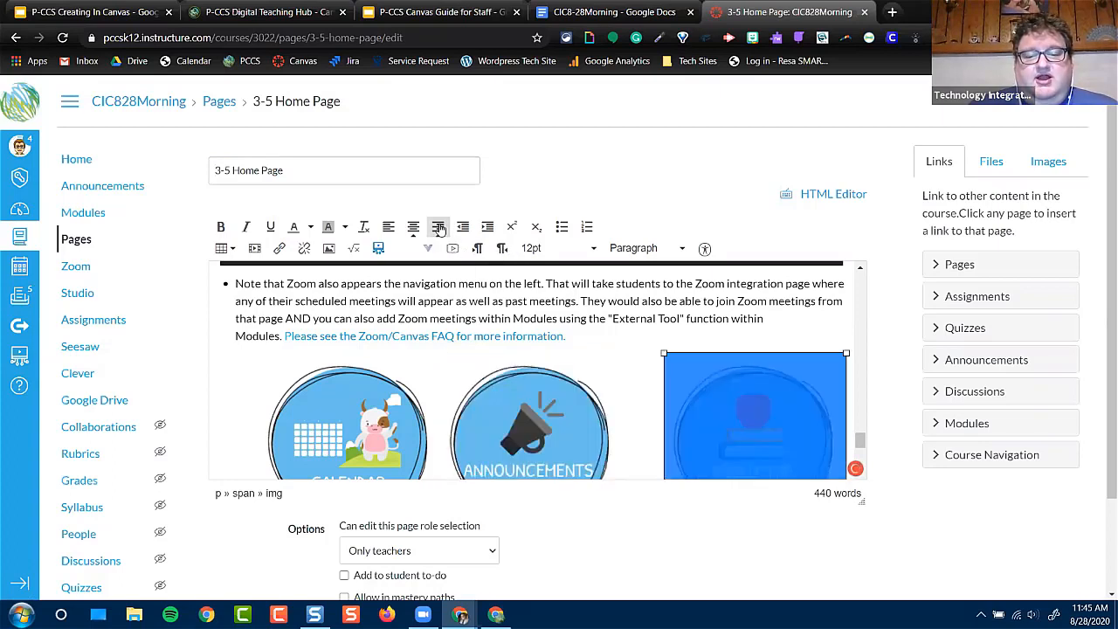
click(413, 227)
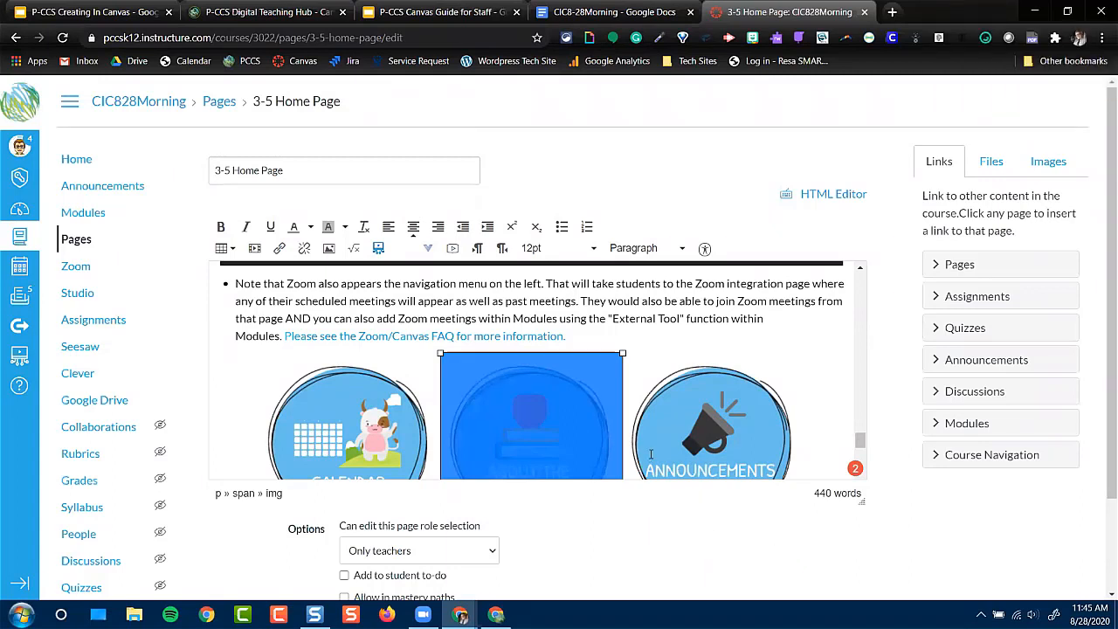
Check how the Calendar and Announcements button images are placed and view the table options without inserting a table
scroll(644, 427, down, 1)
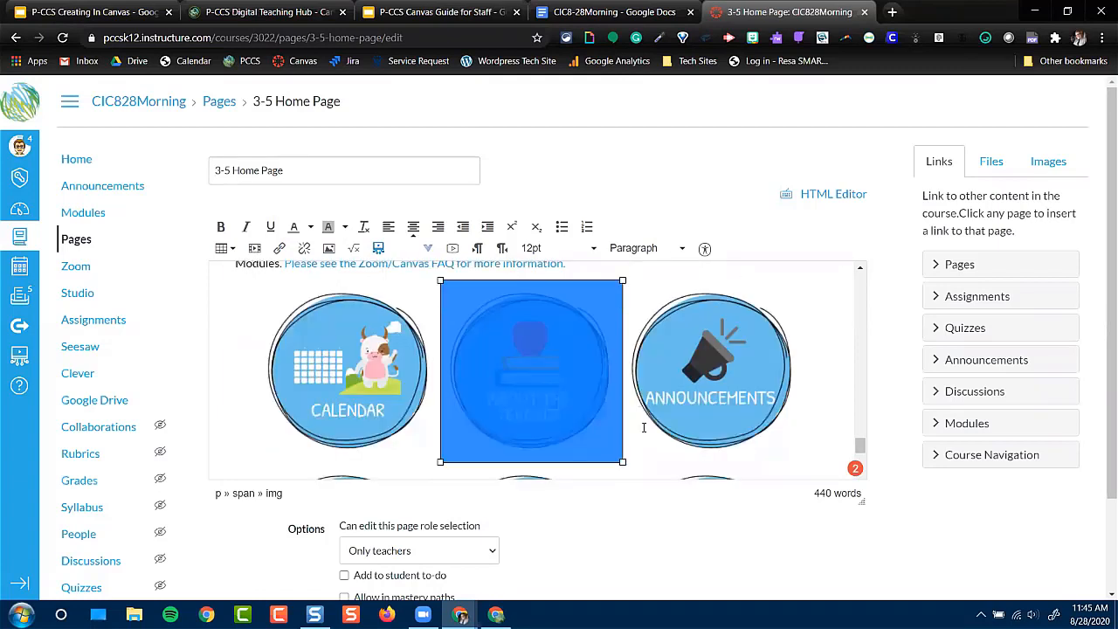
click(432, 426)
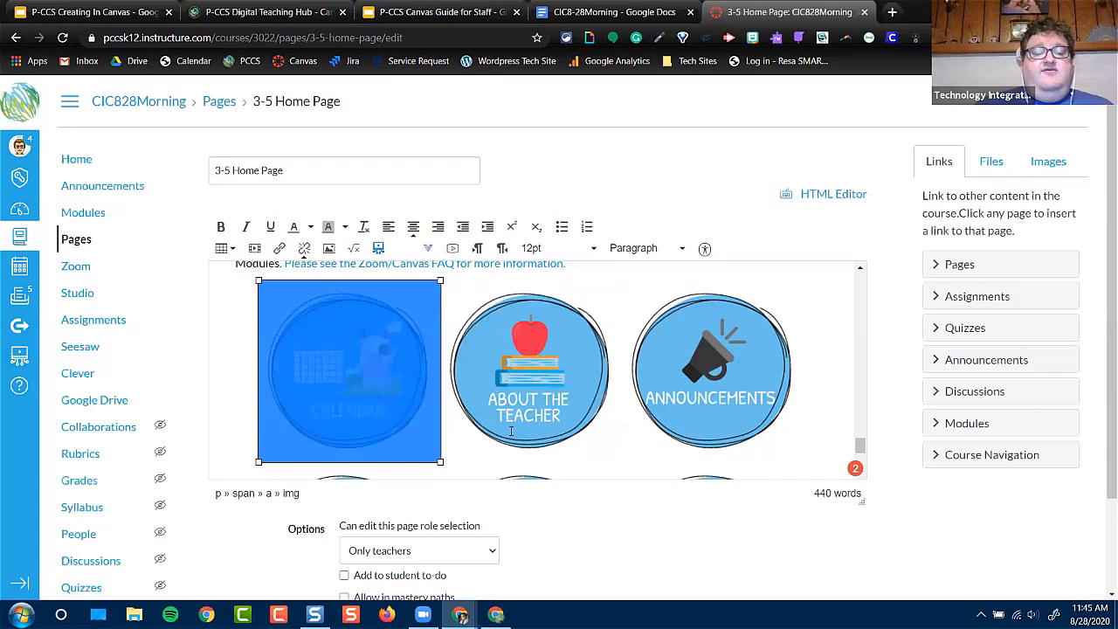
scroll(511, 431, up, 1)
click(626, 365)
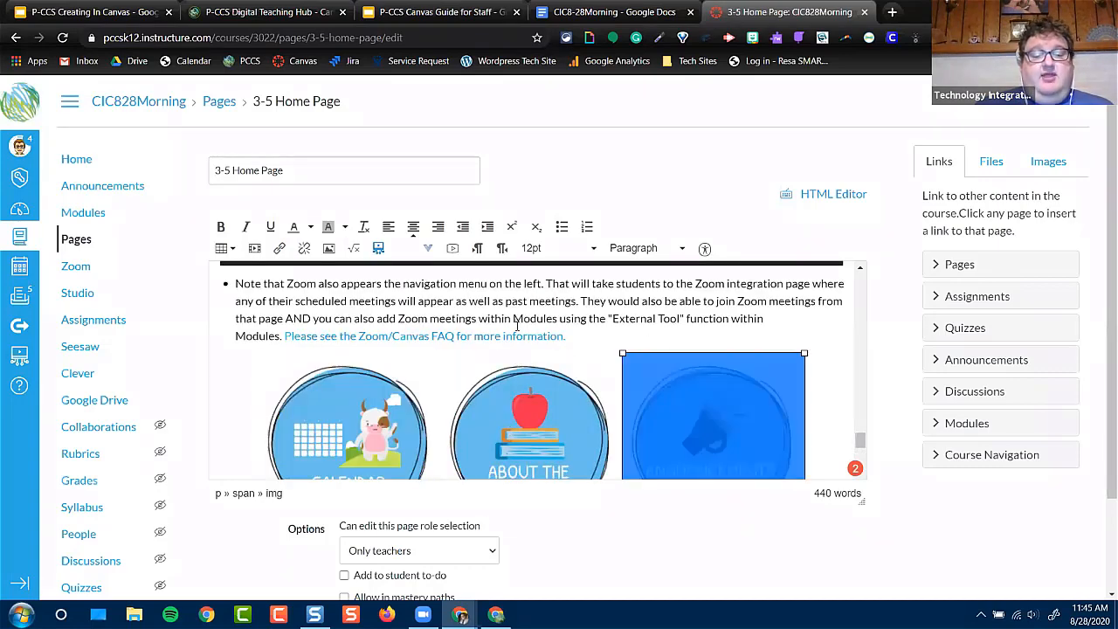
click(232, 252)
mouse_move(244, 272)
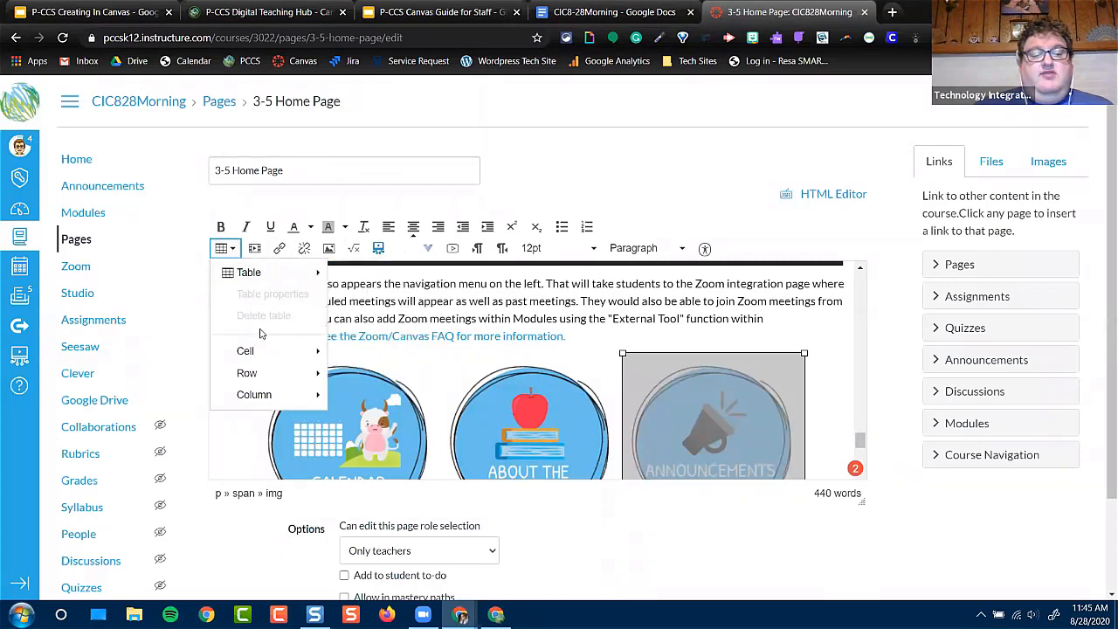
click(439, 457)
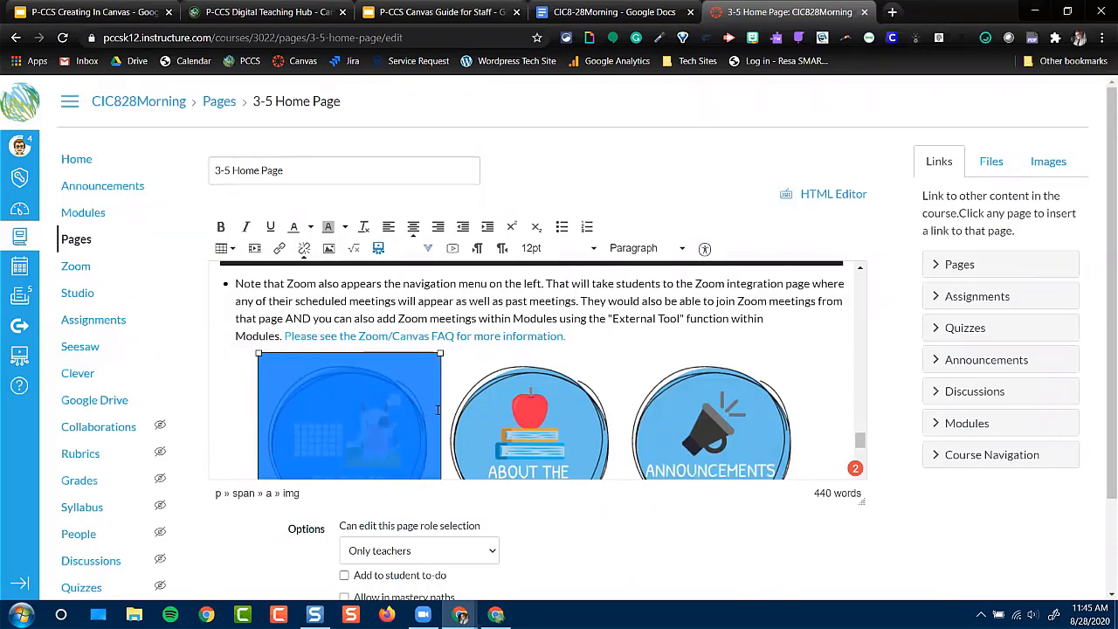
click(584, 330)
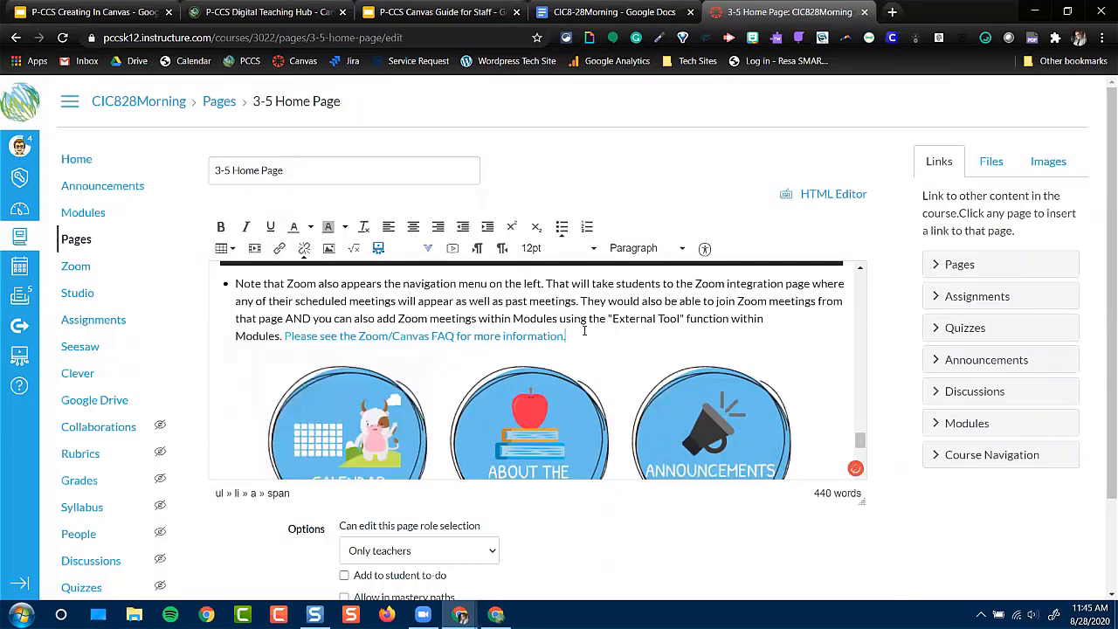